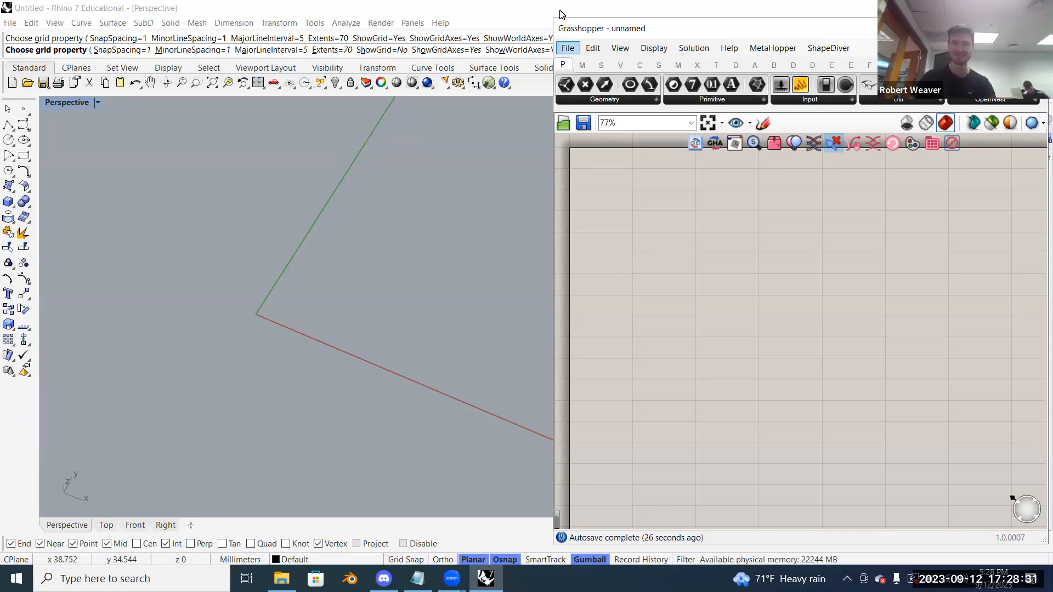
click(567, 47)
click(625, 82)
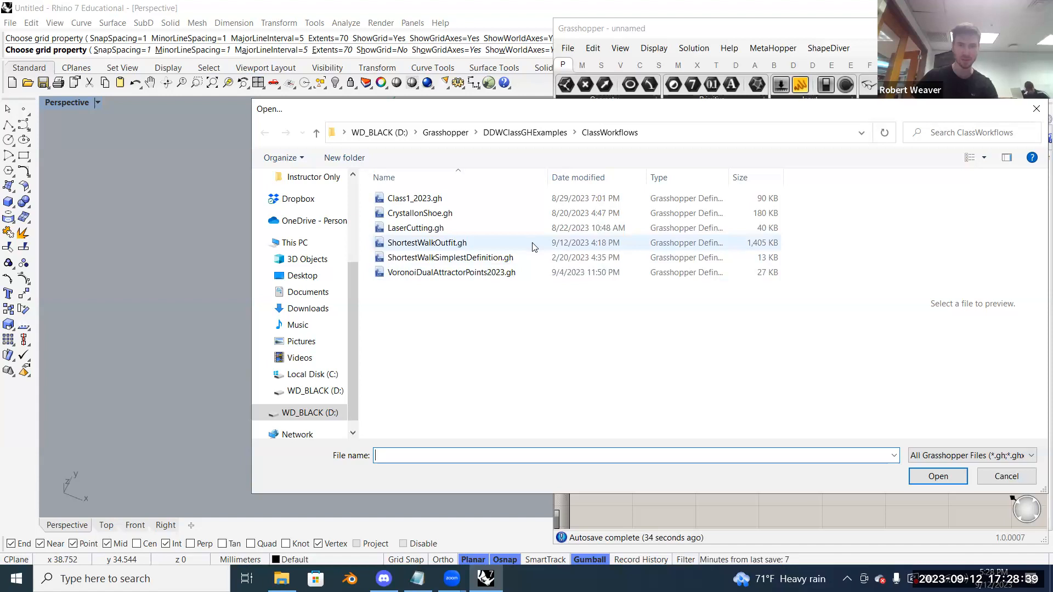
click(1007, 476)
Step: Lock the Grasshopper solver and open ShortestWalkOutfit.gh from the ClassWorkflows folder
right_click(702, 416)
click(715, 467)
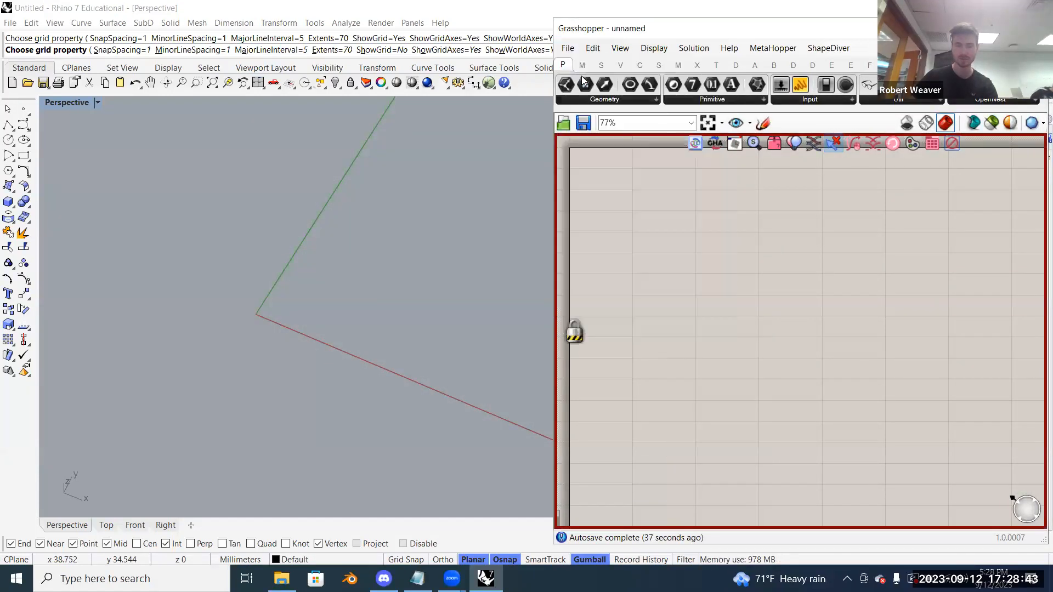
key(ctrl+o)
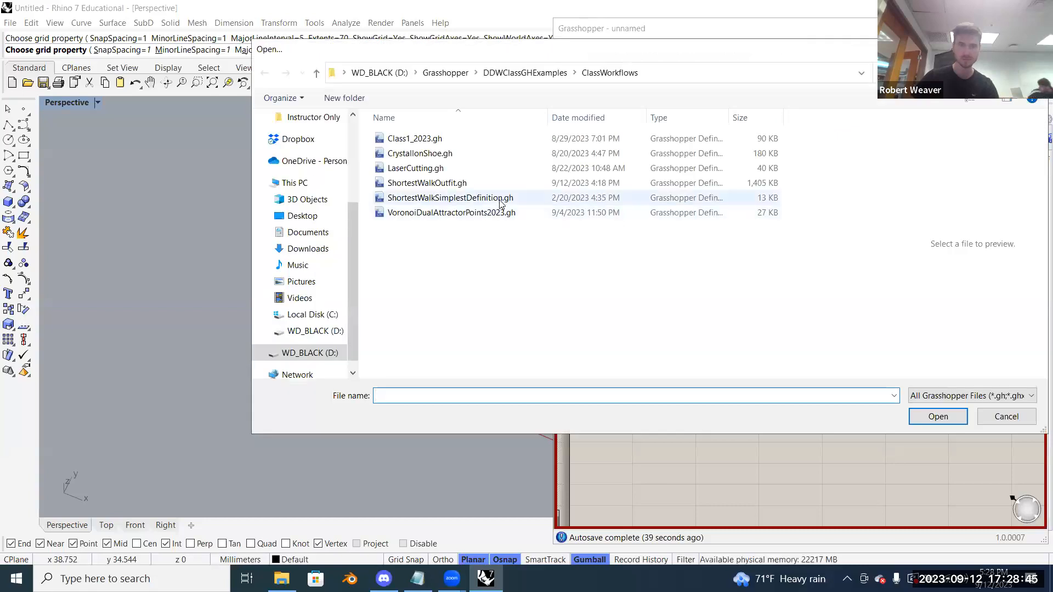
click(510, 185)
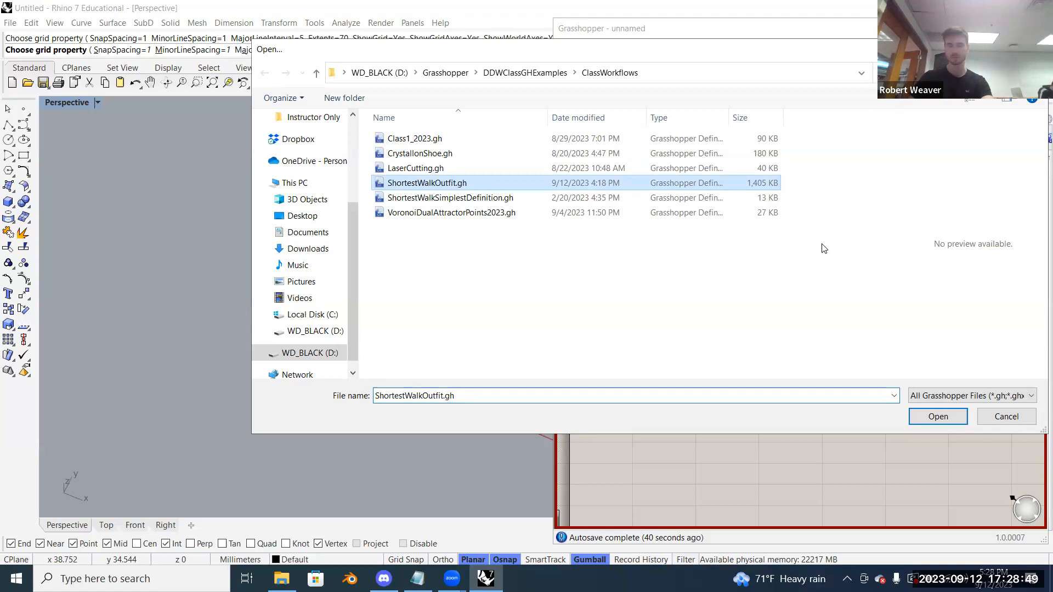
click(938, 416)
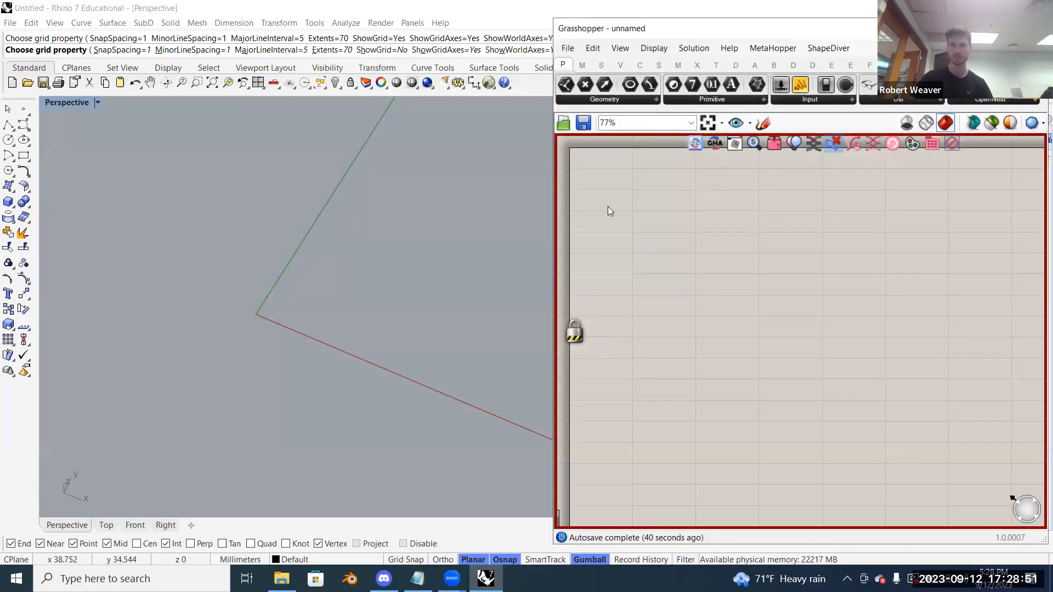
Step: Disable the components of the AttractorPointColors group at the end of the upper definition
right_drag(694, 380, 692, 231)
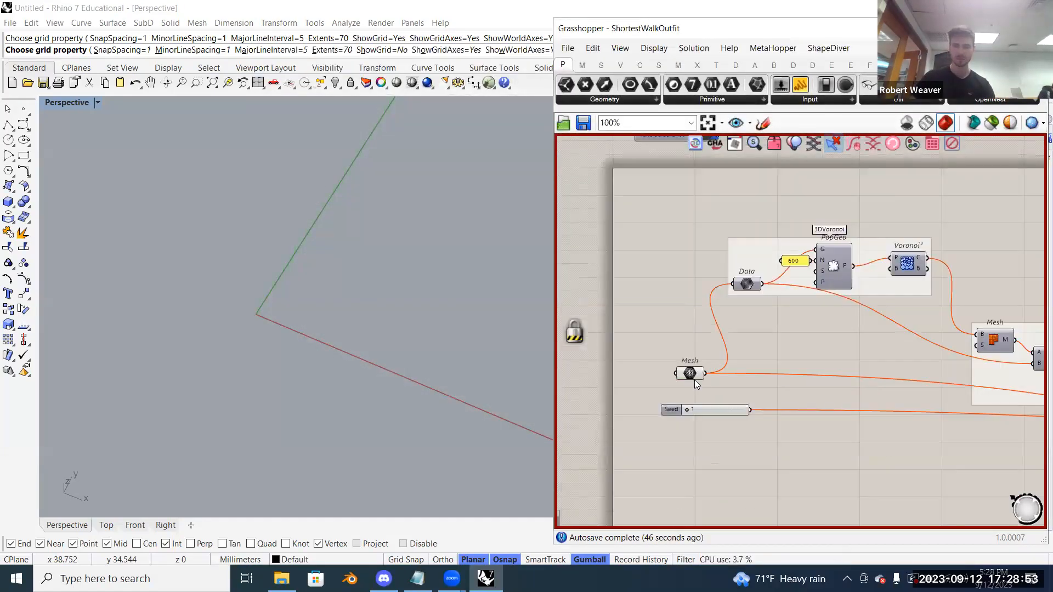
right_drag(673, 336, 647, 304)
scroll(647, 304, down, 5)
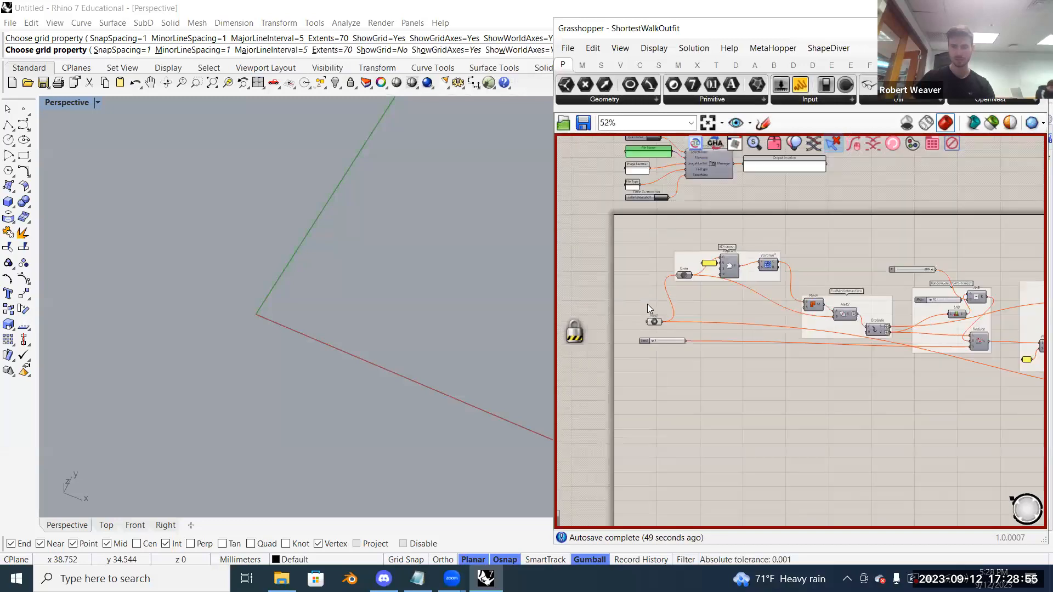
scroll(841, 317, up, 6)
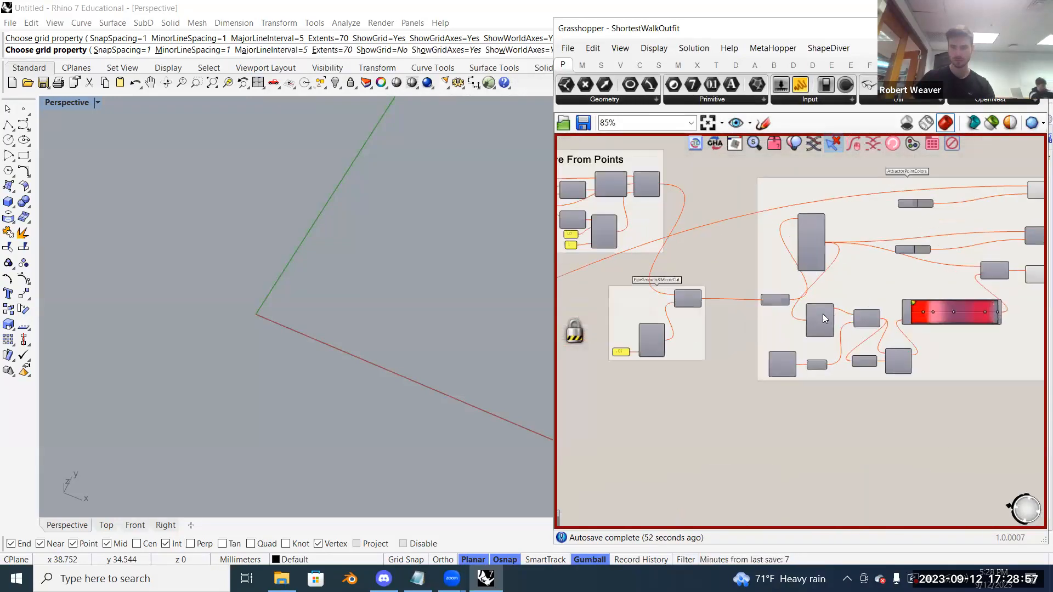
scroll(778, 291, down, 1)
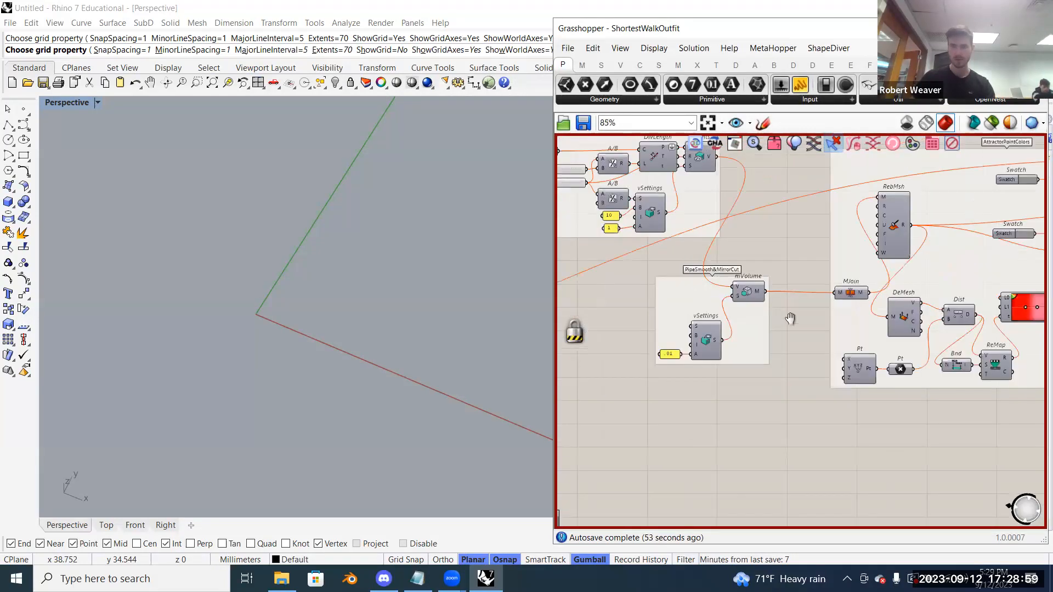
right_drag(844, 343, 714, 336)
scroll(715, 336, down, 3)
drag(968, 423, 710, 219)
right_click(705, 182)
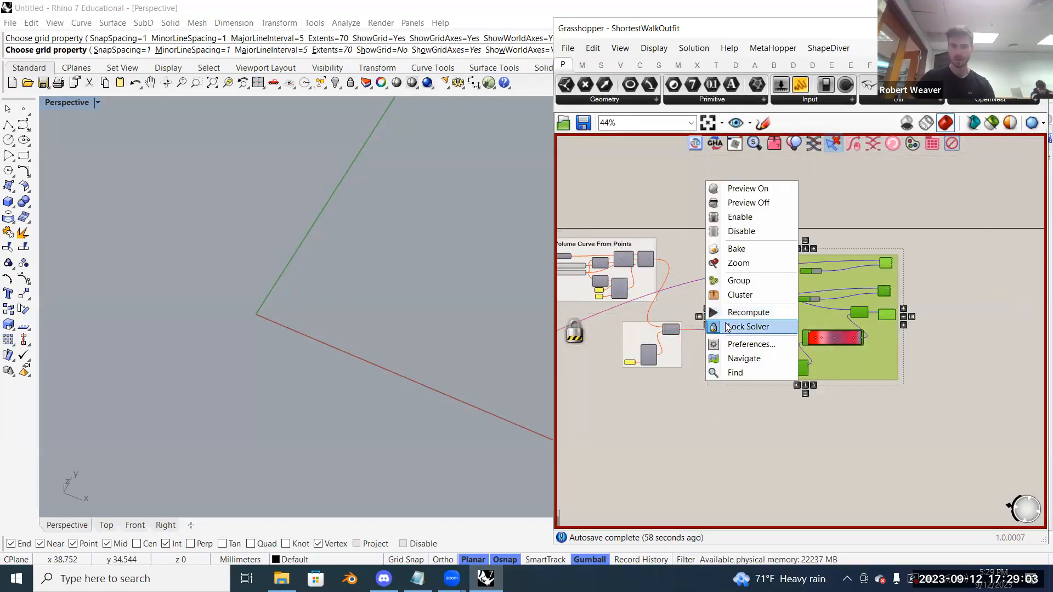
click(735, 232)
Step: Copy the starting Mesh parameter and the AttractorPointColors group of the upper definition into a new Grasshopper document
right_drag(565, 202, 735, 211)
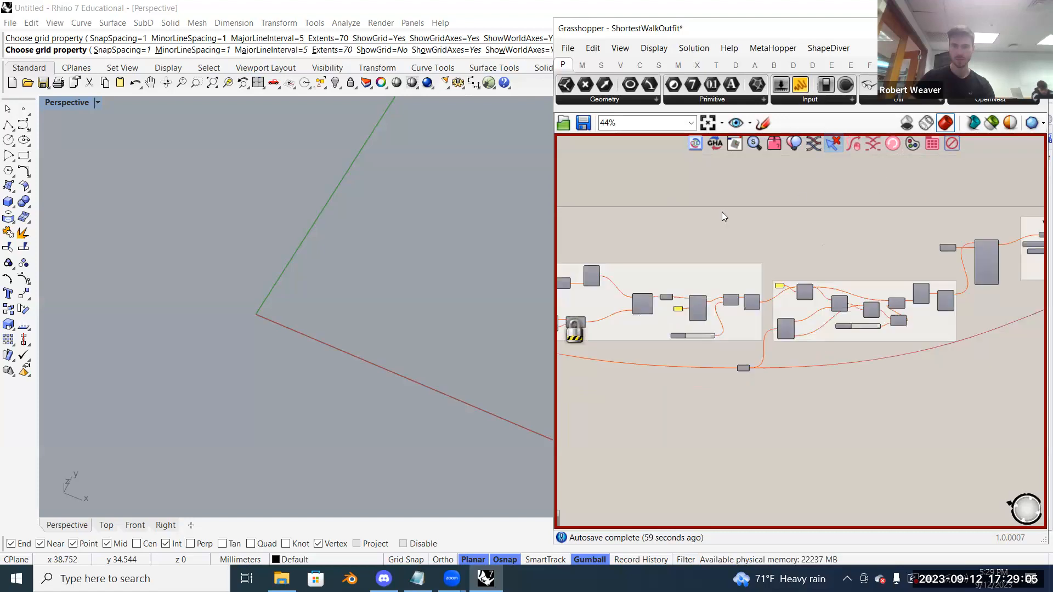
right_drag(869, 223, 768, 263)
scroll(741, 279, up, 1)
scroll(741, 279, up, 3)
drag(767, 303, 707, 248)
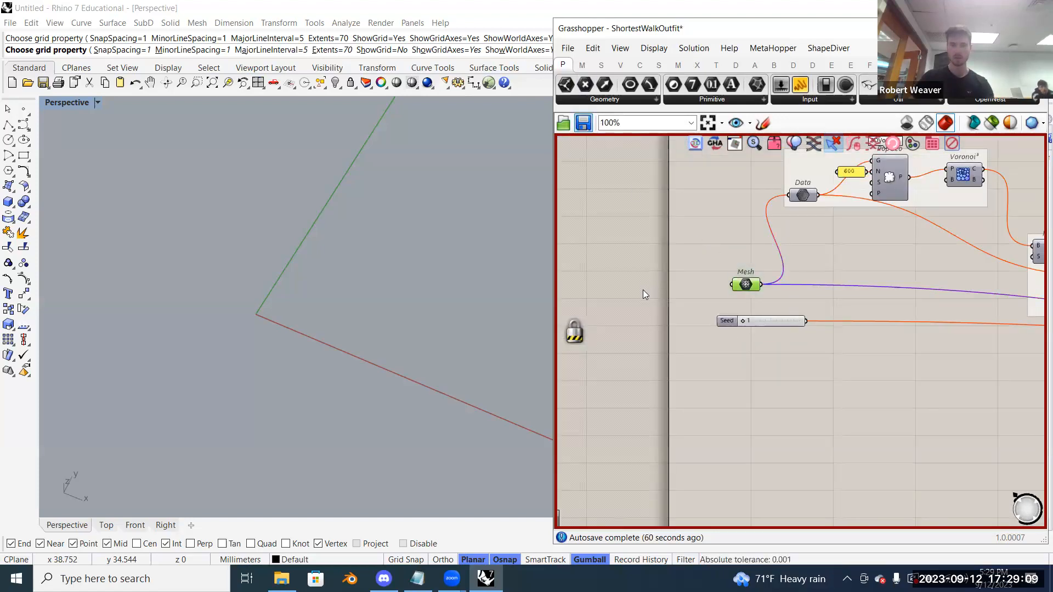
scroll(643, 289, down, 8)
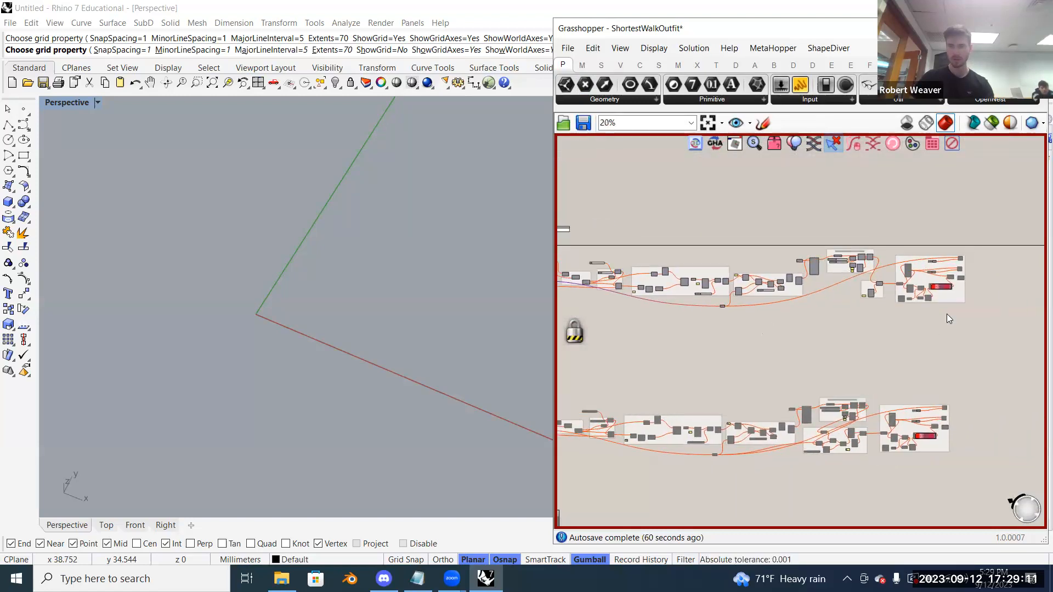
scroll(947, 315, up, 4)
drag(992, 384, 784, 185)
click(568, 47)
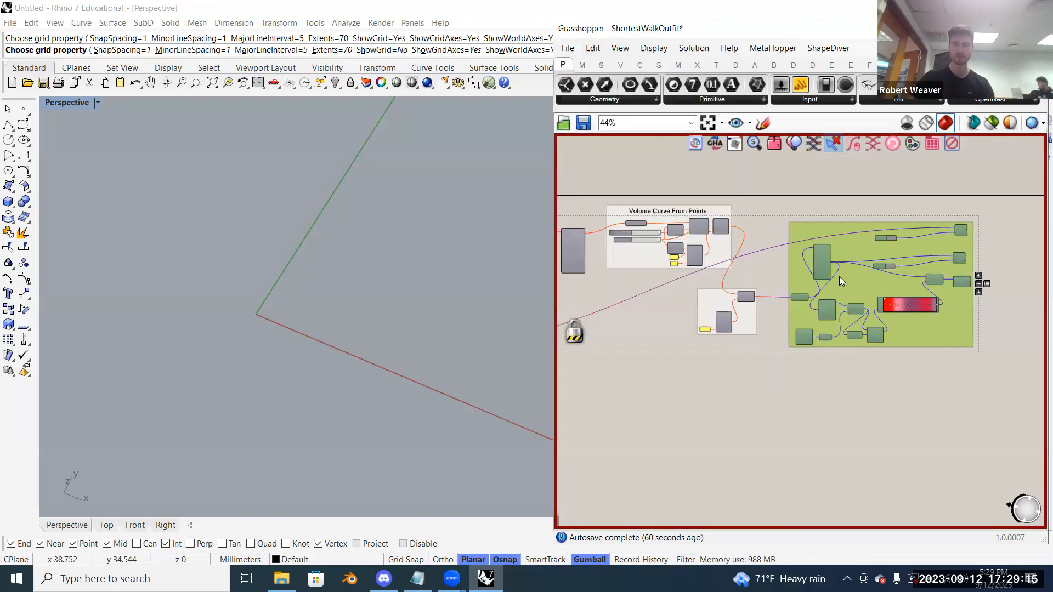
click(598, 64)
key(ctrl+v)
drag(834, 289, 742, 245)
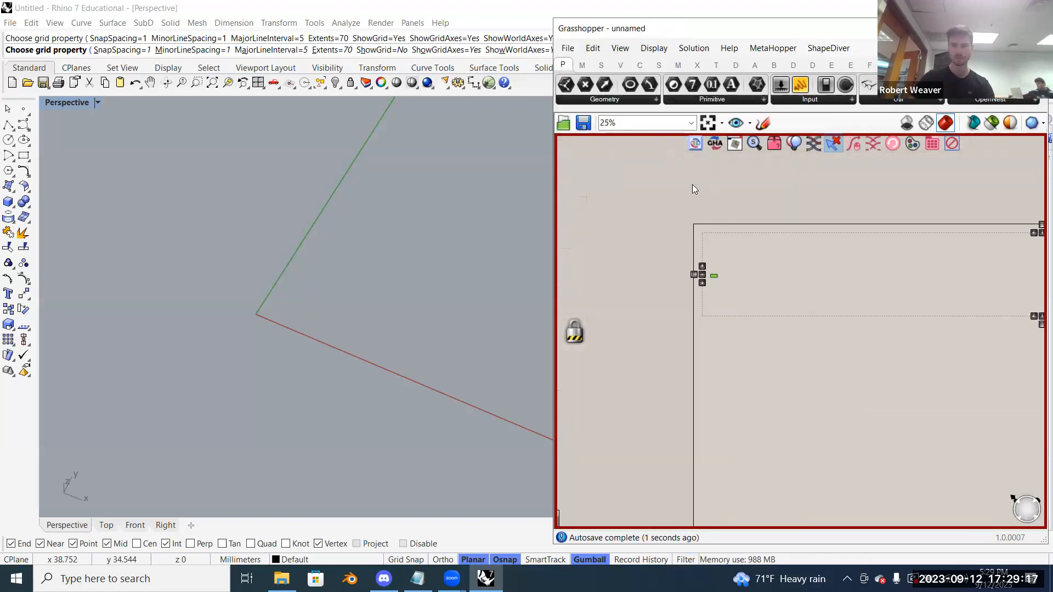
Step: Save the new document as shortestWalkClassWIP in the ClassWorkflows folder
click(568, 48)
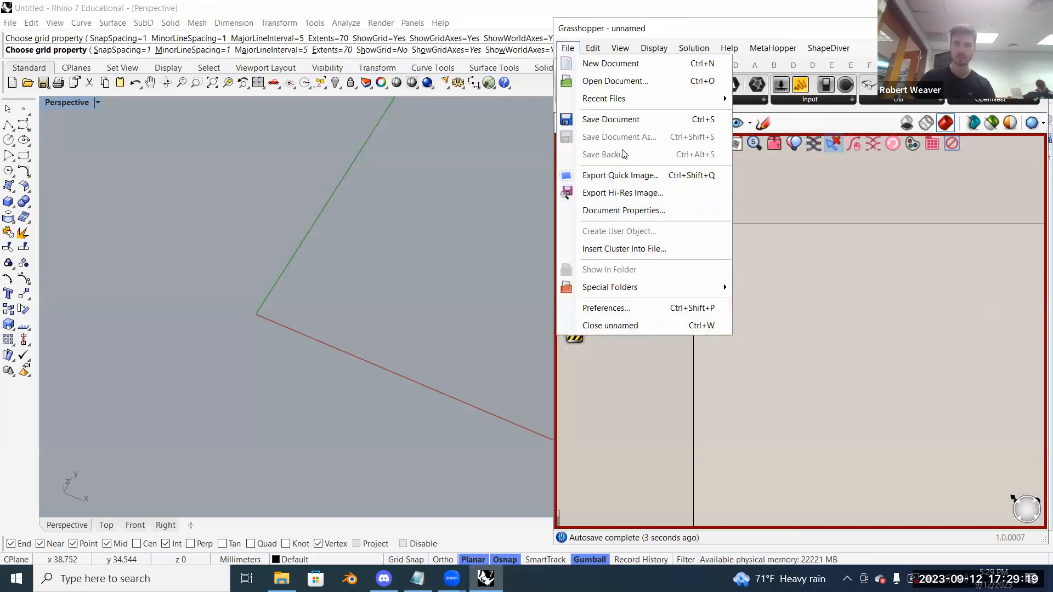
click(625, 119)
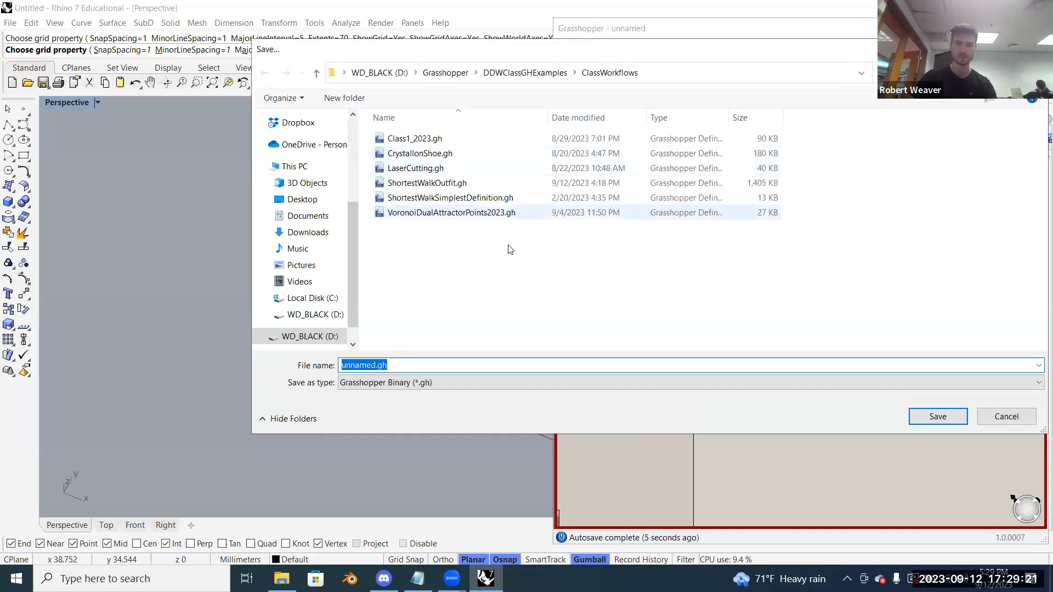
text(shortestWalkClassWl)
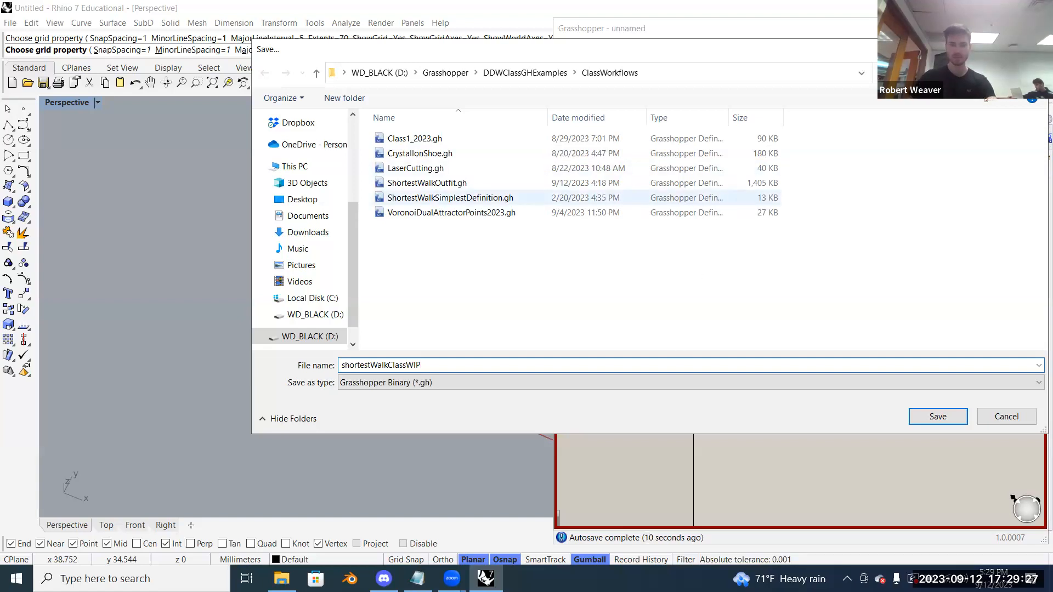
key(Return)
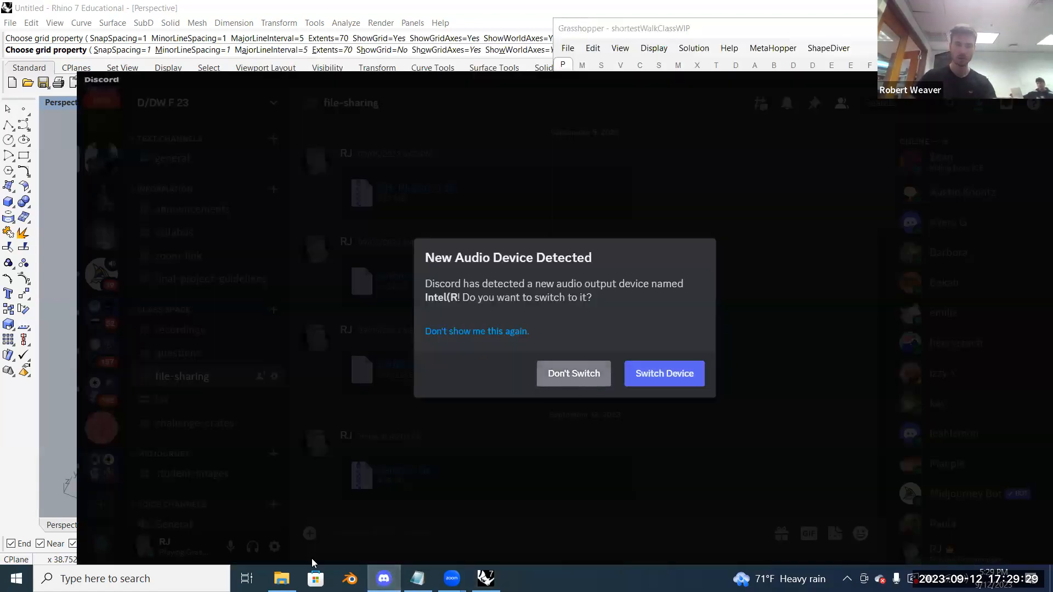
Step: Switch to Discord and post shortestWalkClassWIP.gh from the ClassWorkflows folder in the file-sharing channel
click(312, 563)
click(310, 533)
click(310, 533)
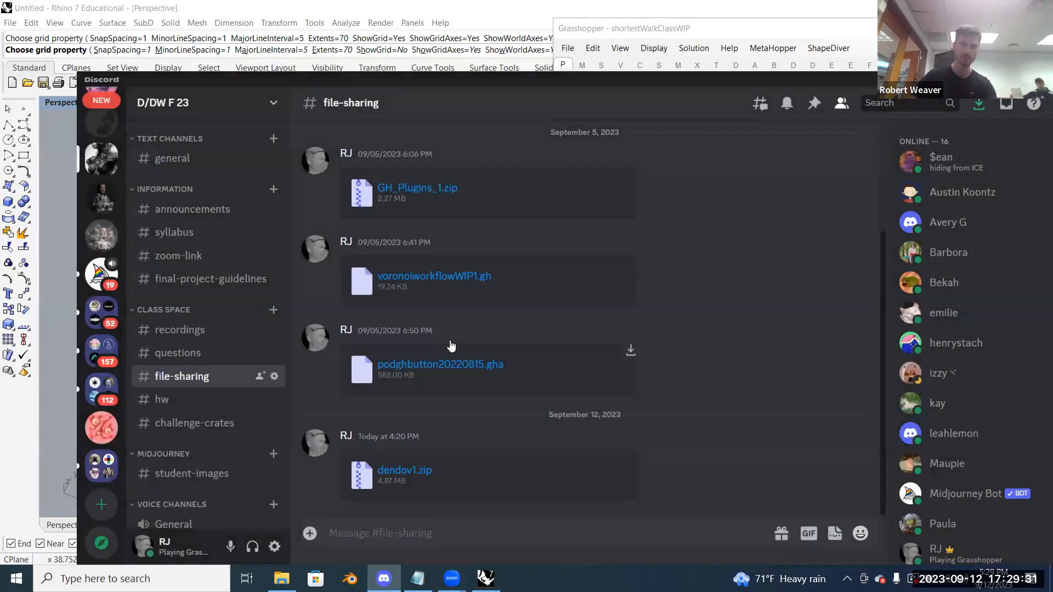
scroll(72, 230, up, 3)
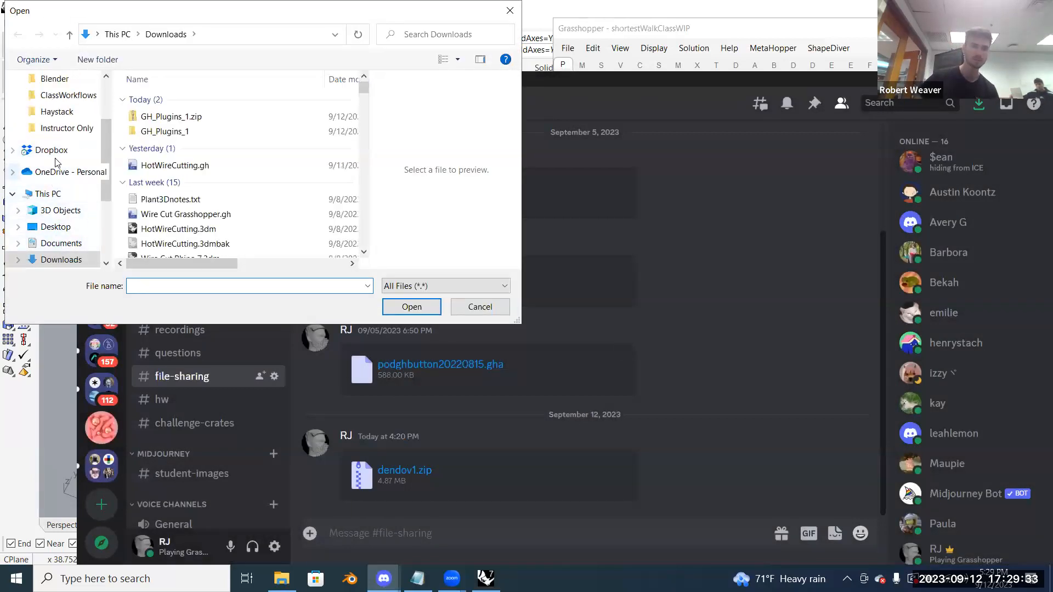
click(72, 96)
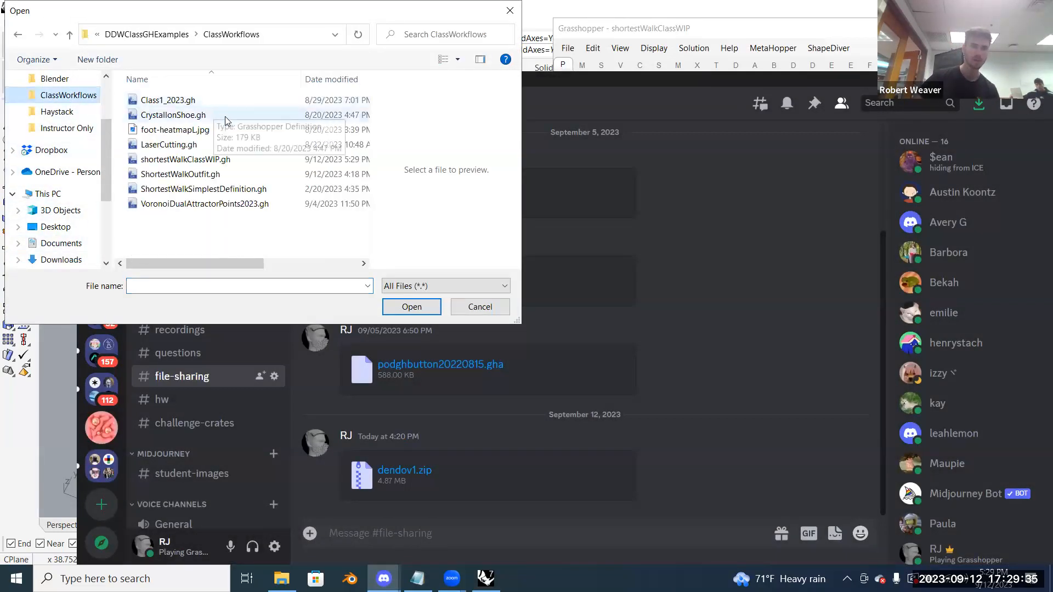
double_click(241, 159)
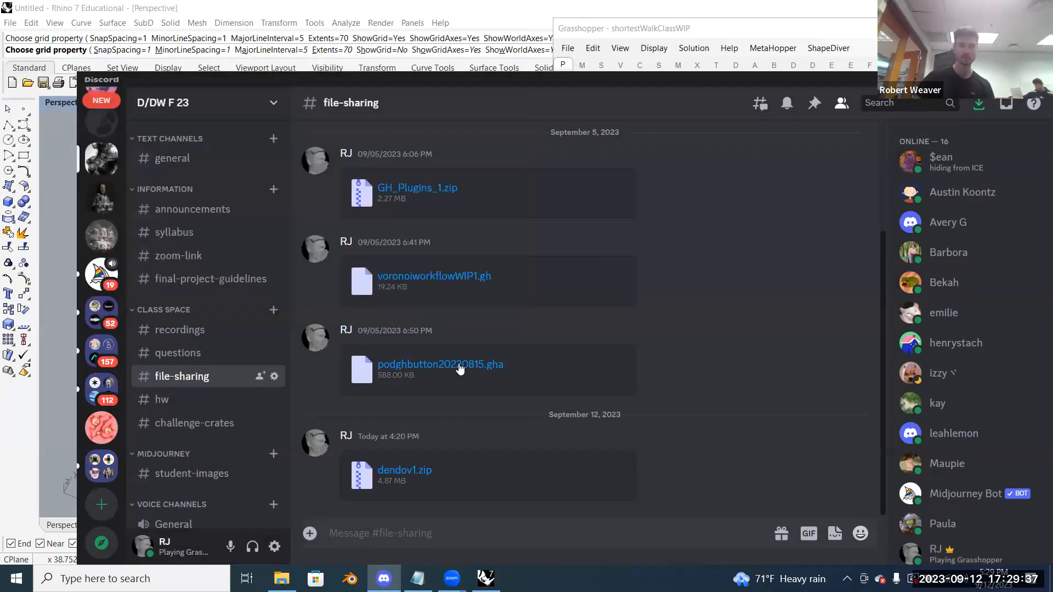
key(Return)
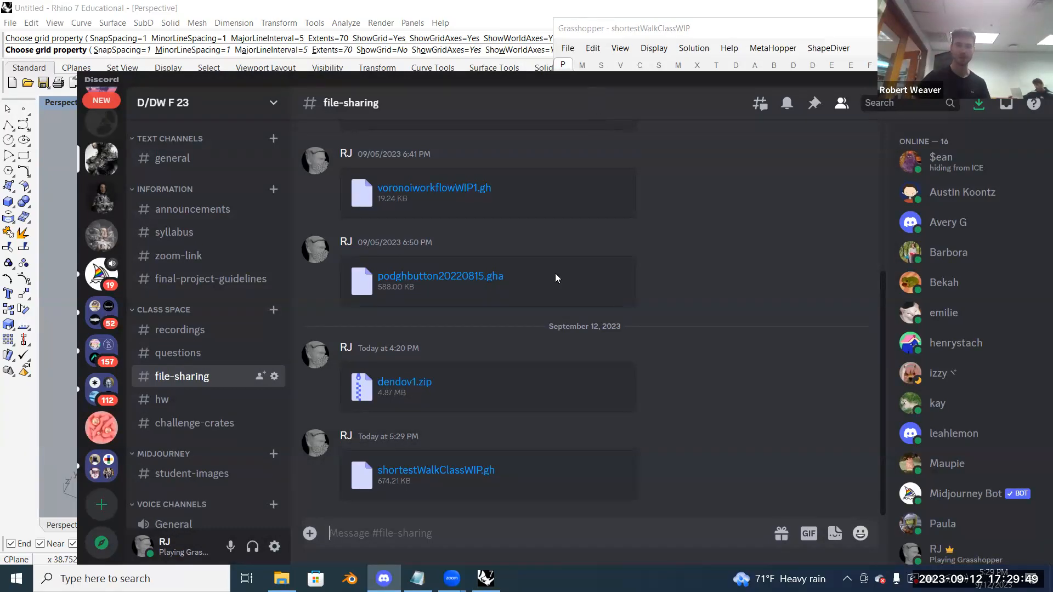
Step: Return to the ShortestWalkOutfit document in Grasshopper and unlock the solver, then choose to restart the device for the Windows update
click(747, 26)
click(1003, 48)
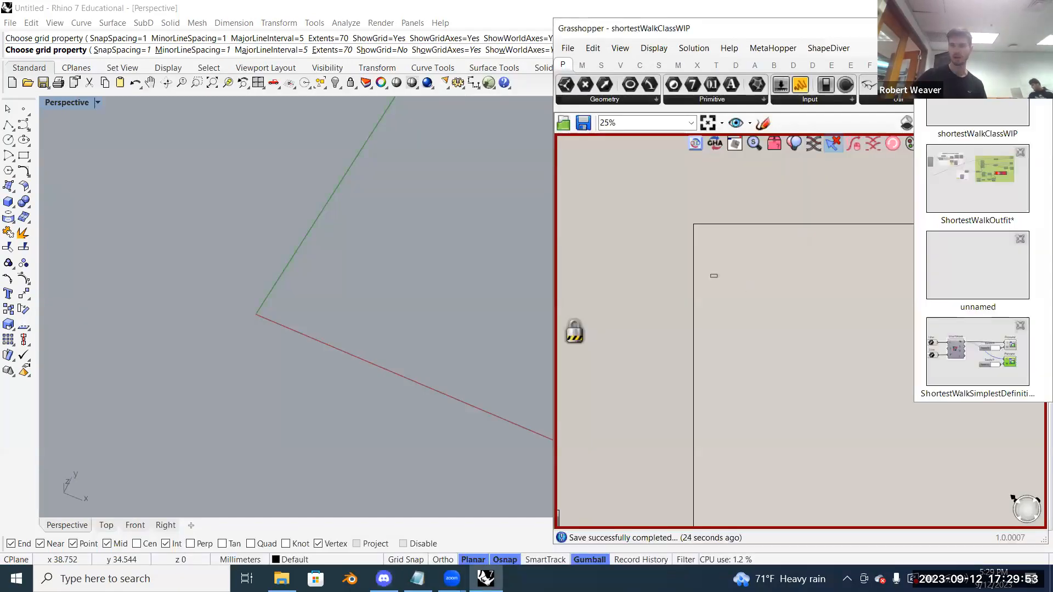
click(972, 176)
right_click(764, 198)
click(804, 346)
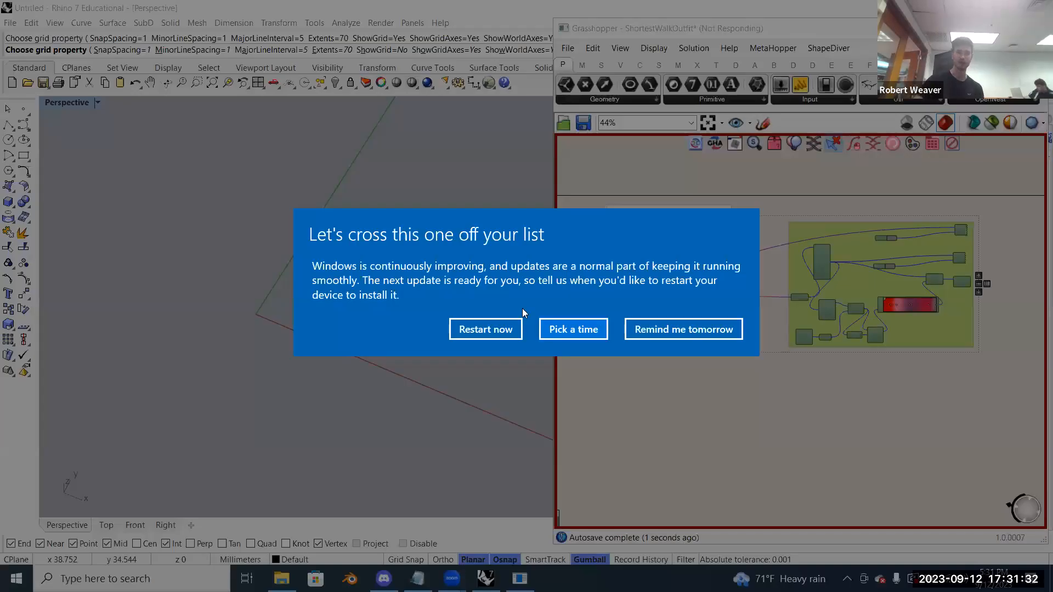
click(495, 326)
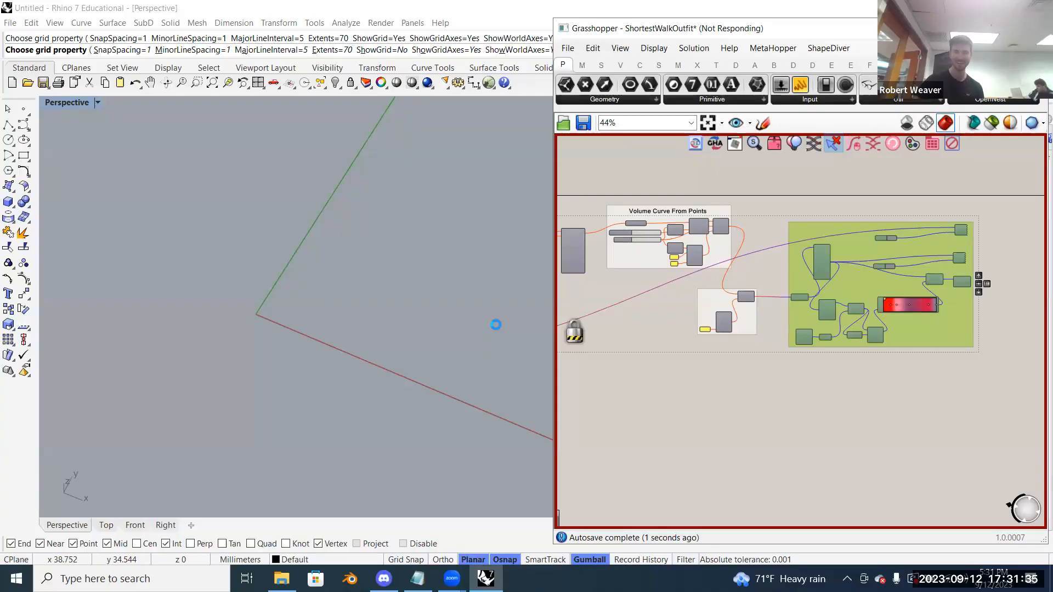
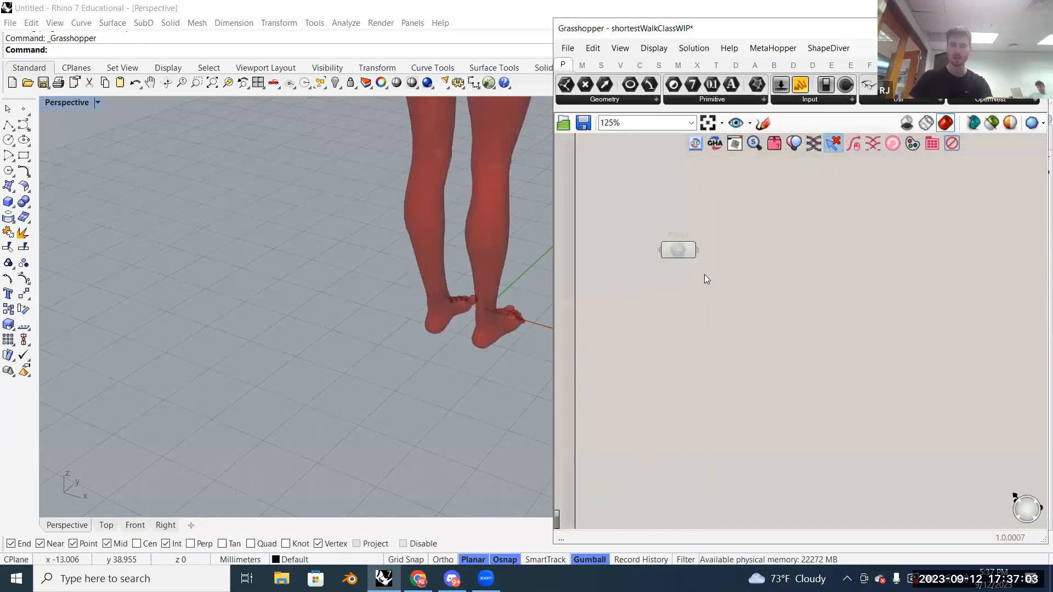
Step: Add a Populate Geometry component to the shortestWalkClassWIP canvas and place it beside the Mesh parameter
right_drag(318, 278, 385, 381)
scroll(352, 298, down, 4)
right_drag(353, 298, 410, 282)
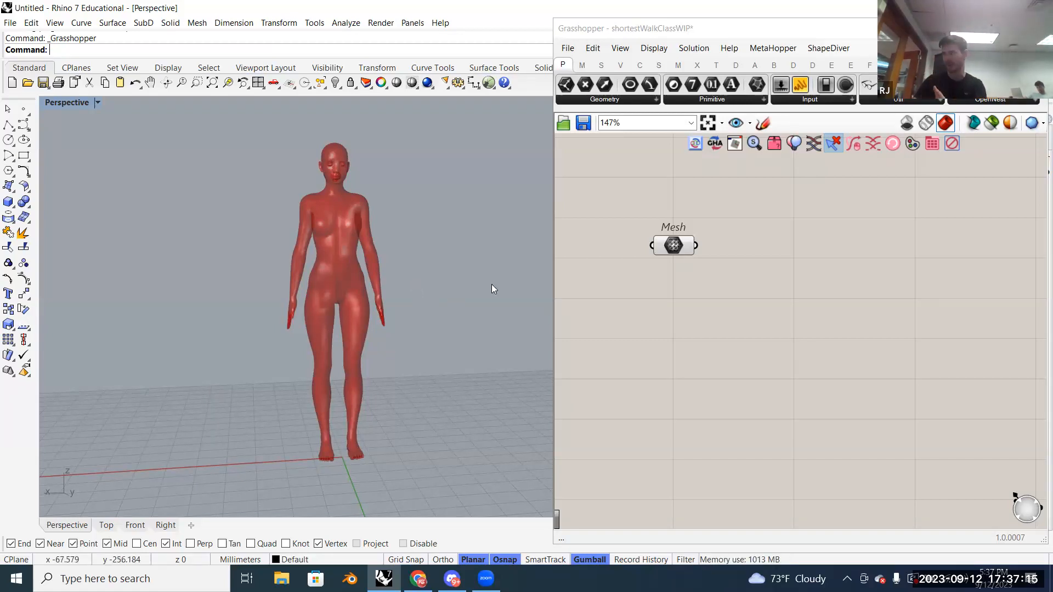
double_click(750, 230)
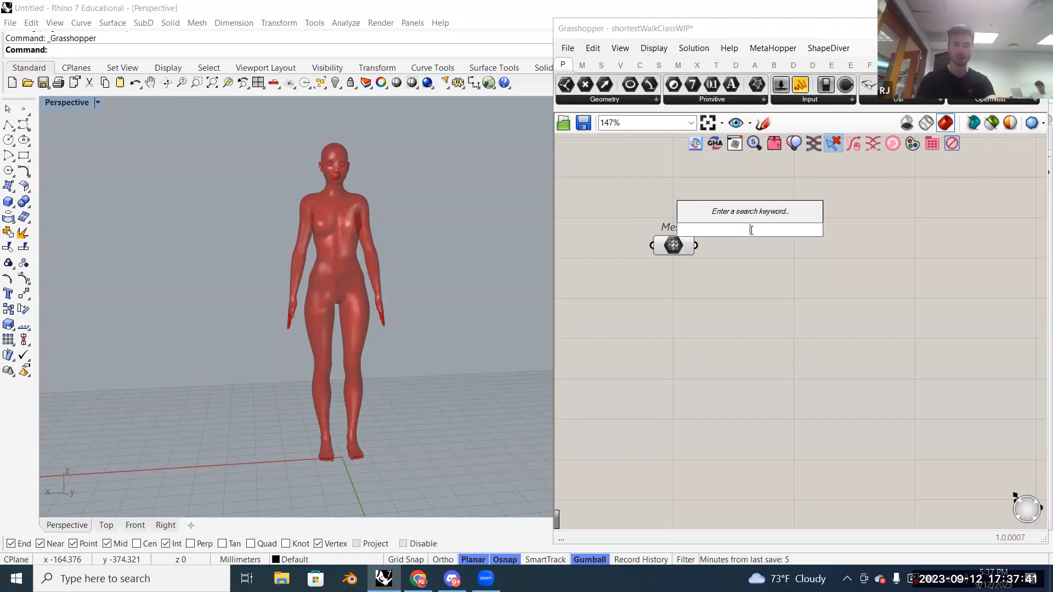
text(eo)
key(BackSpace)
key(BackSpace)
key(BackSpace)
text(point)
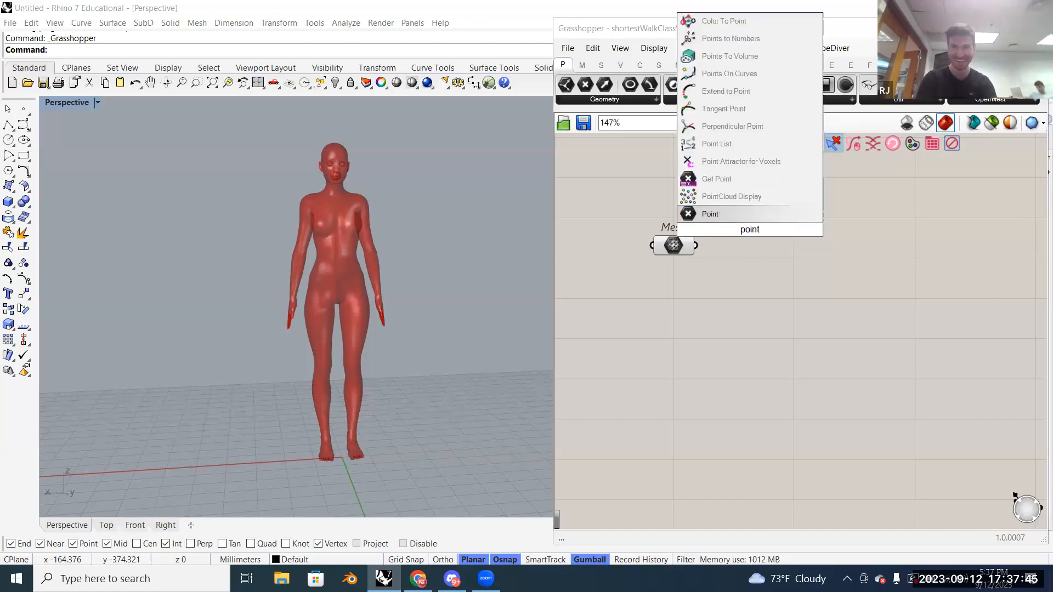
key(BackSpace)
key(BackSpace)
key(BackSpace)
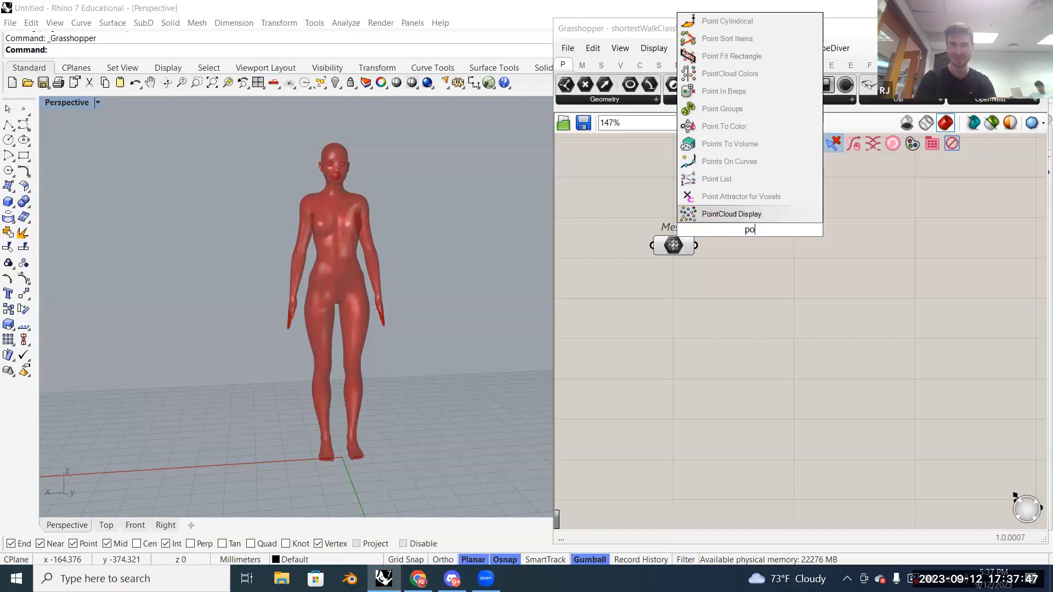
key(BackSpace)
key(BackSpace)
text(po)
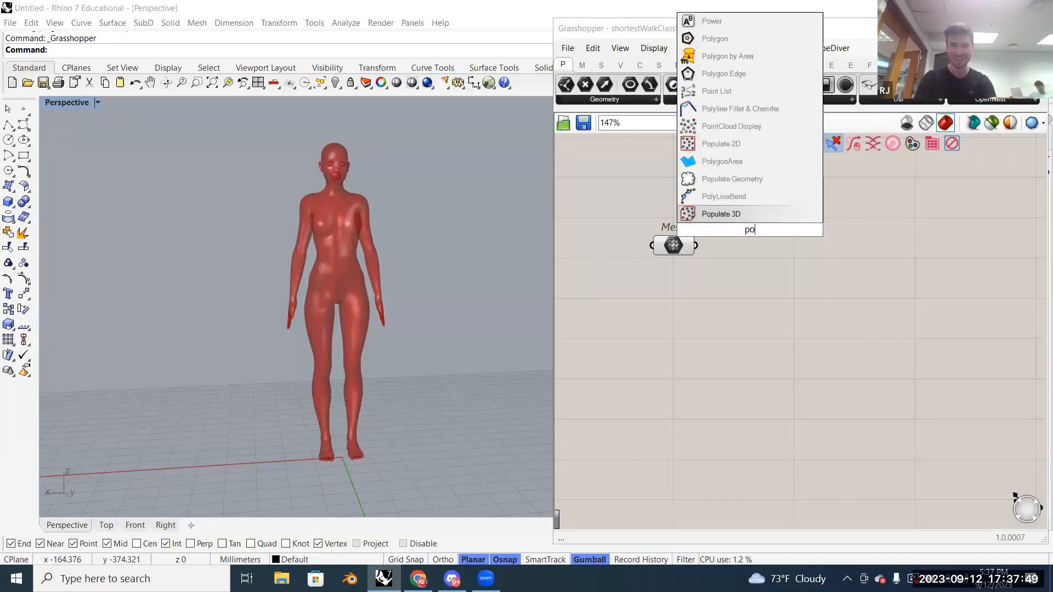
click(772, 178)
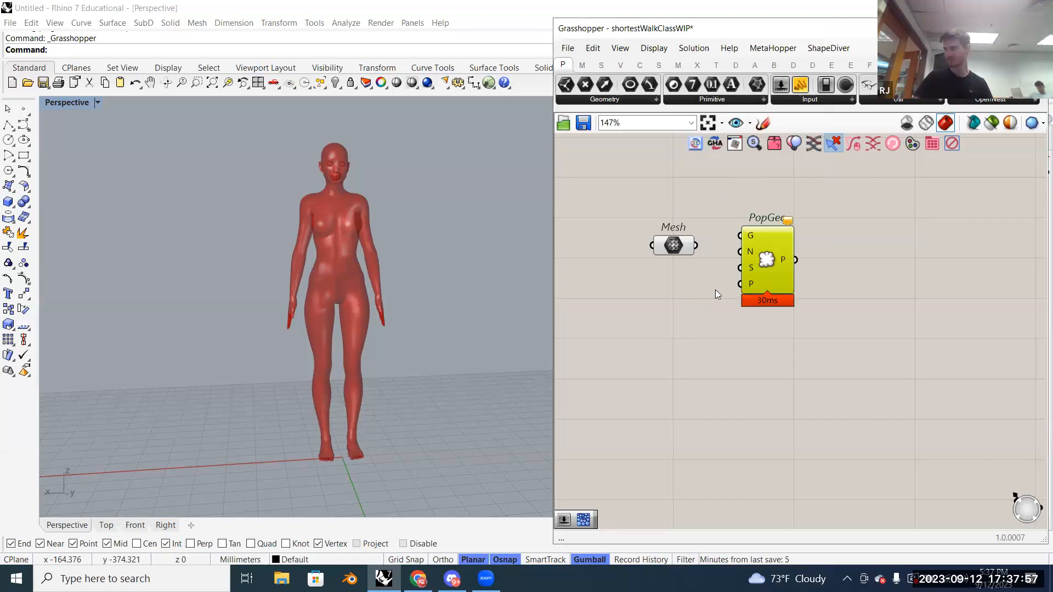
drag(776, 271, 803, 263)
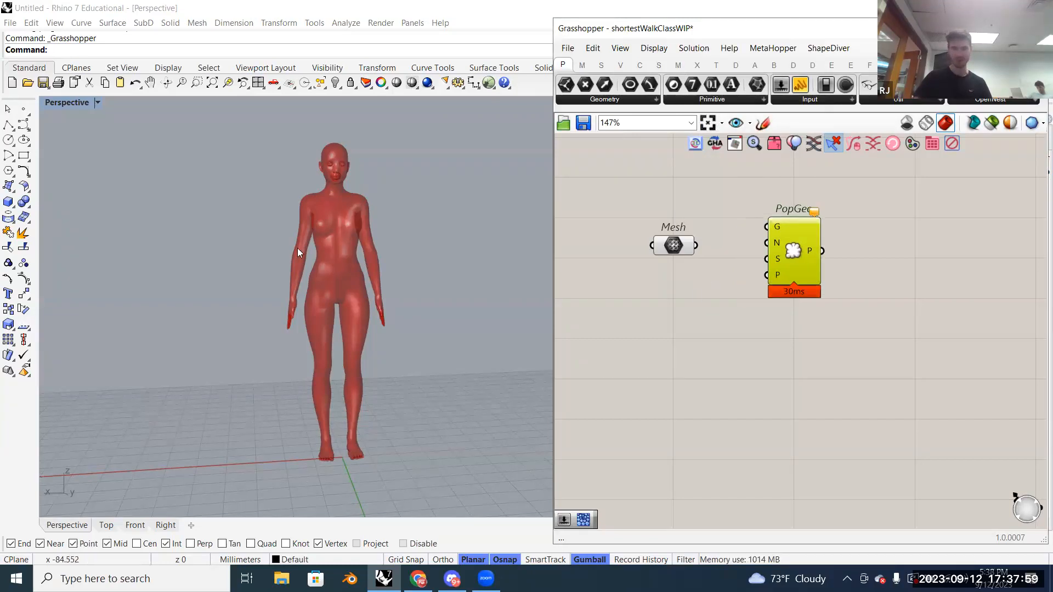
Step: Connect the Mesh parameter to the Geometry input of Populate Geometry and align the component so the wire runs straight
scroll(329, 236, down, 2)
scroll(334, 242, up, 5)
scroll(338, 245, down, 4)
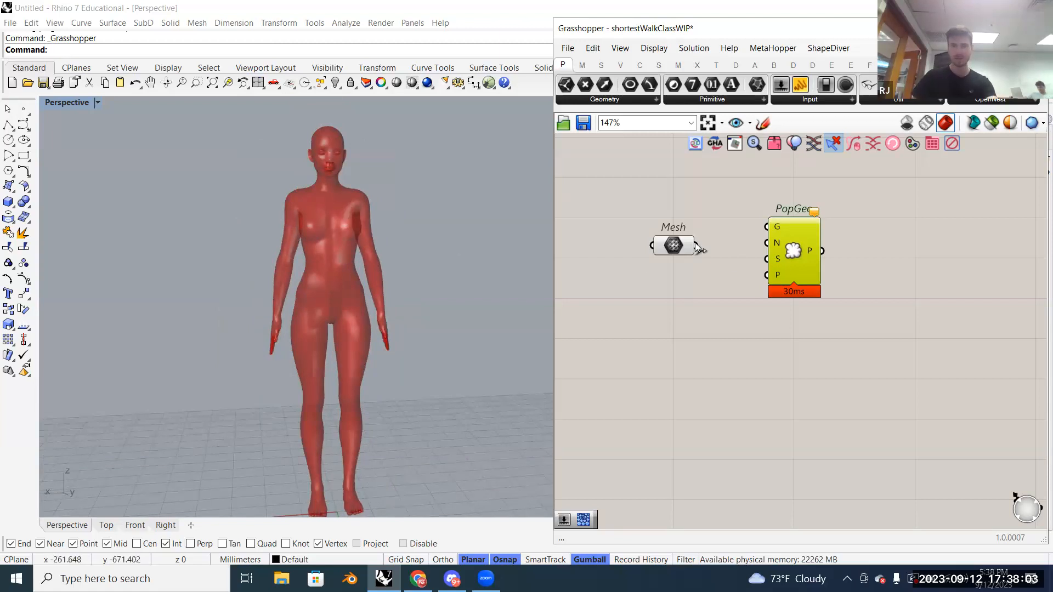
drag(793, 250, 793, 272)
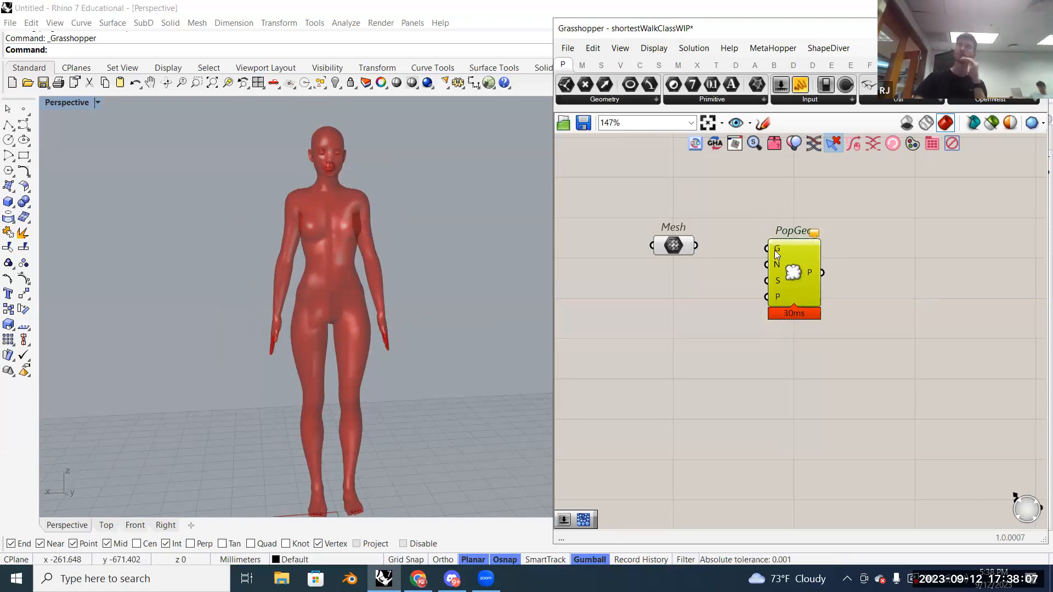
mouse_move(779, 248)
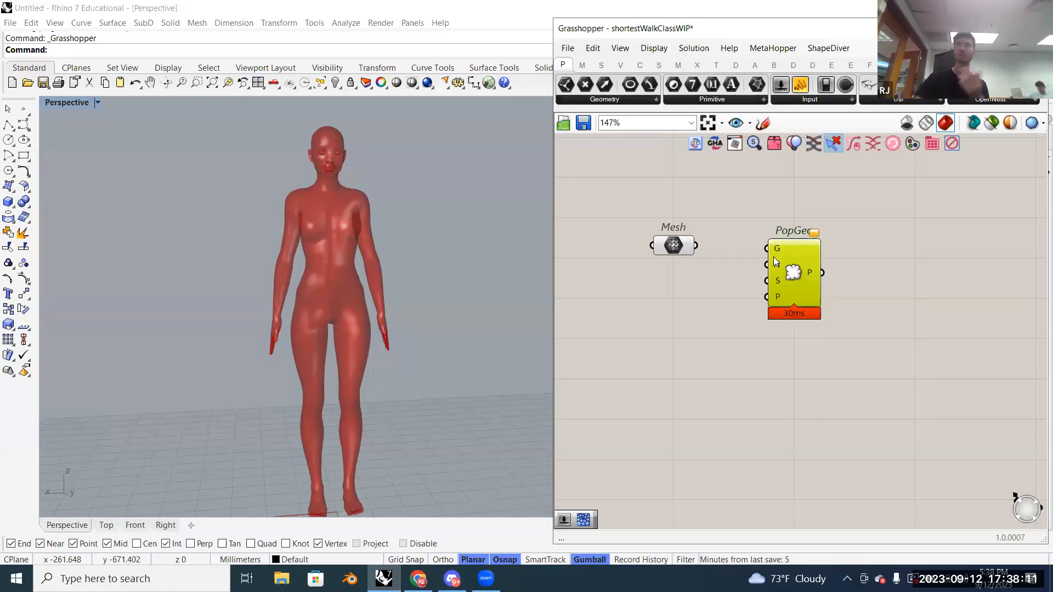
drag(696, 245, 767, 248)
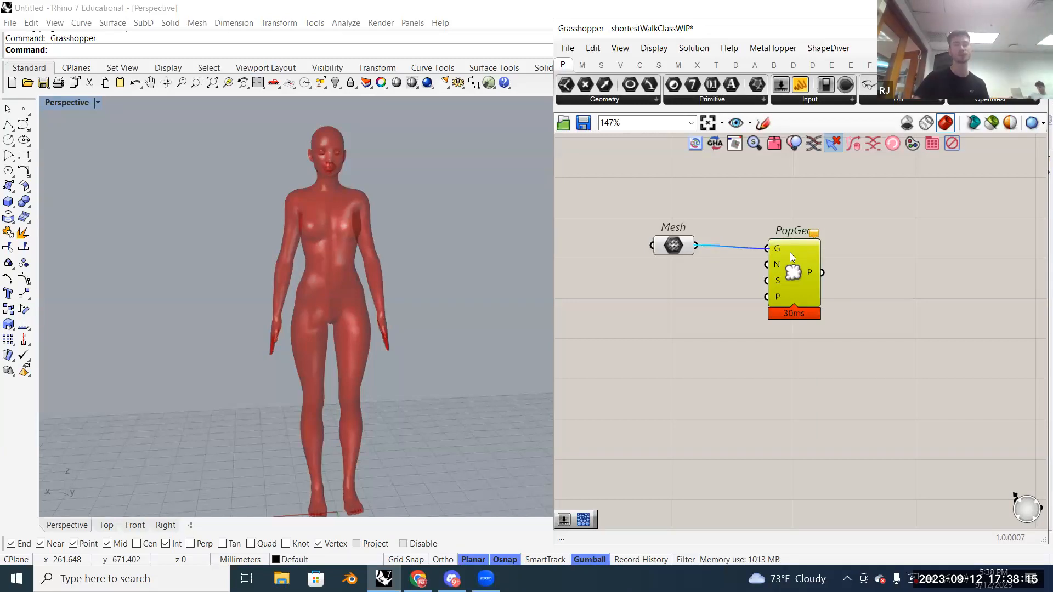
drag(790, 253, 782, 250)
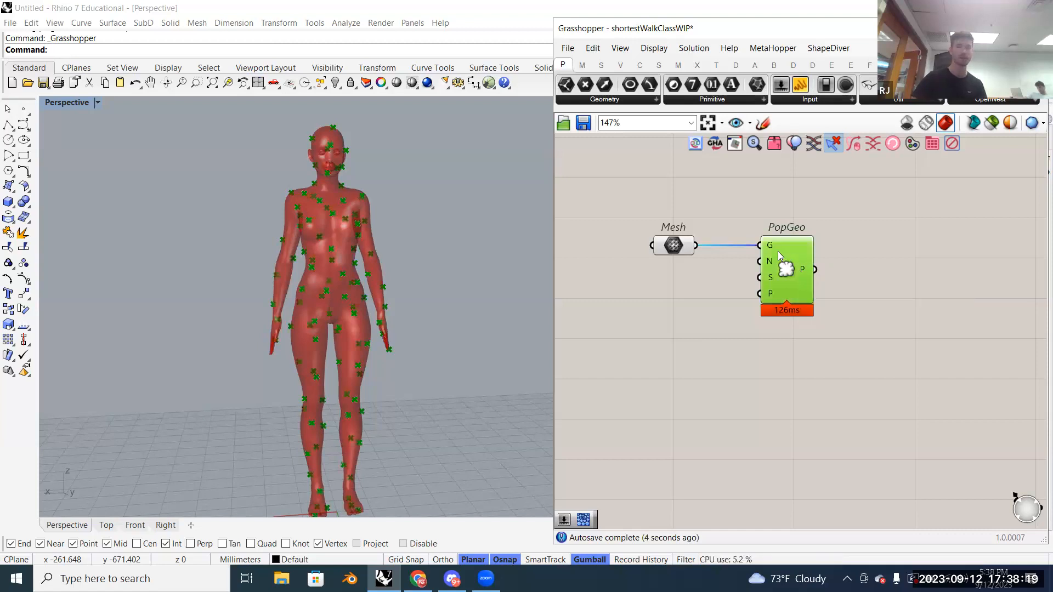
mouse_move(771, 244)
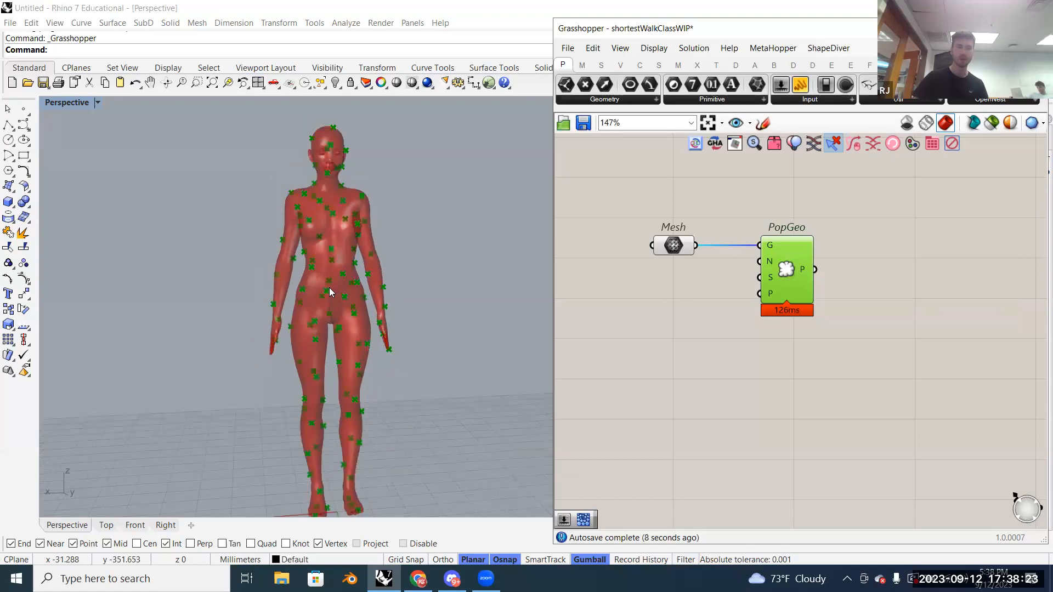
mouse_move(341, 304)
right_down()
mouse_move(373, 302)
mouse_move(342, 306)
right_up()
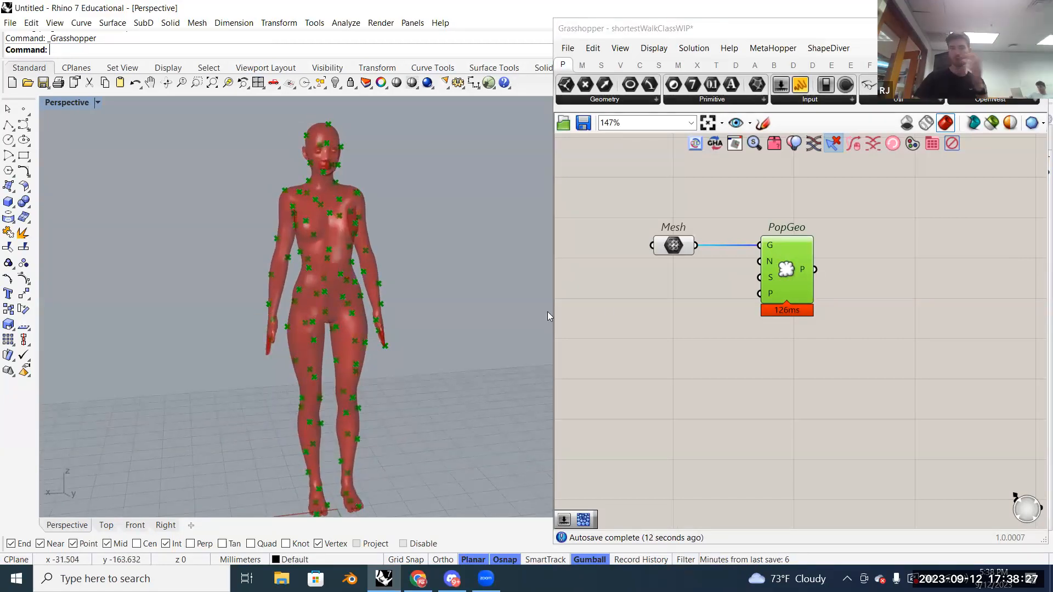
Step: Add a number slider ranging from 100 to 1000, set it to 461, and connect it to the N input of Populate Geometry
double_click(635, 286)
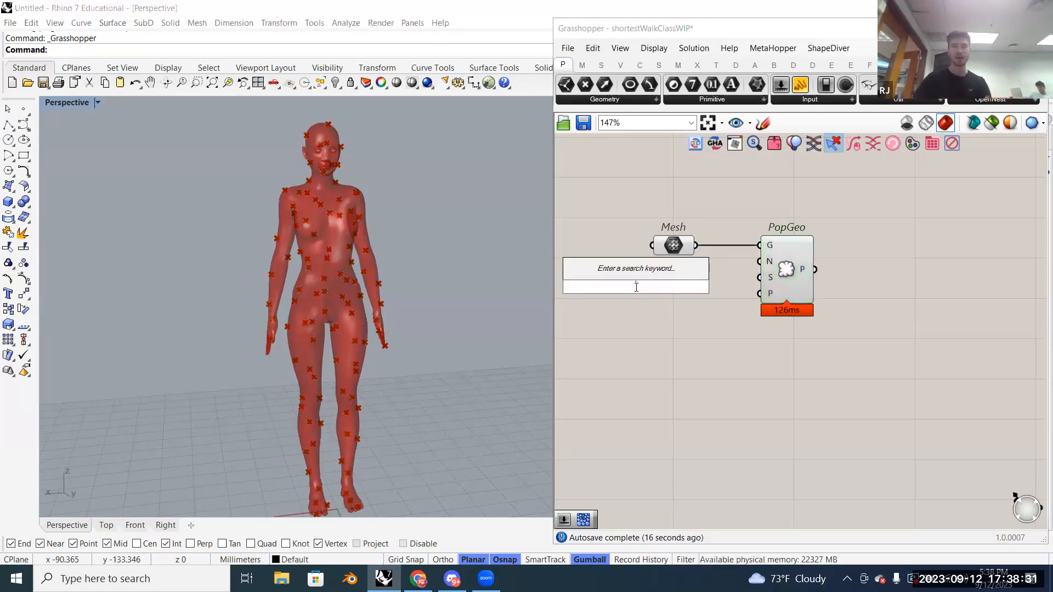
text(100)
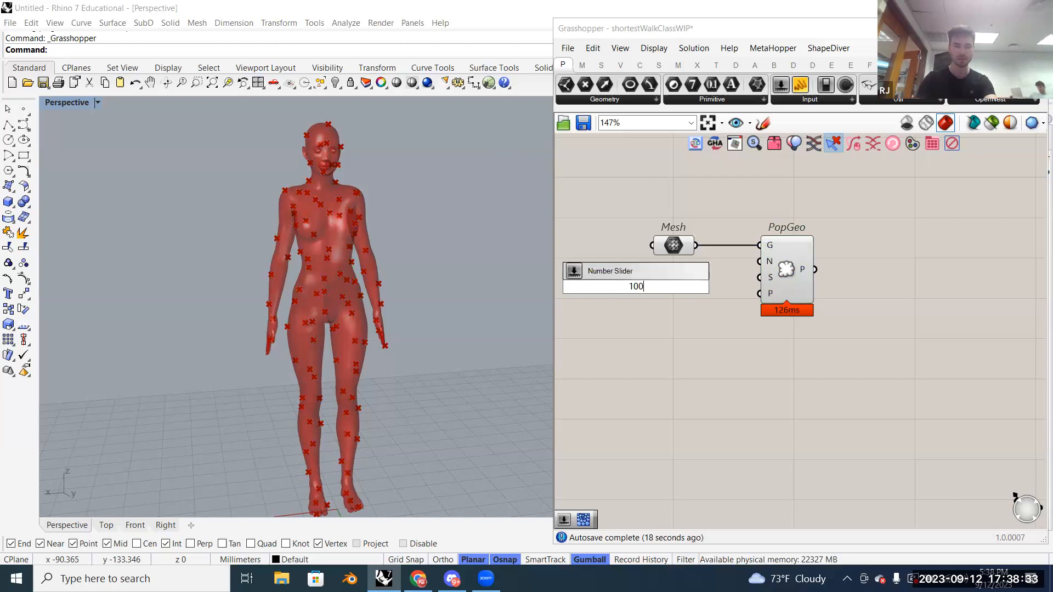
text(..1000)
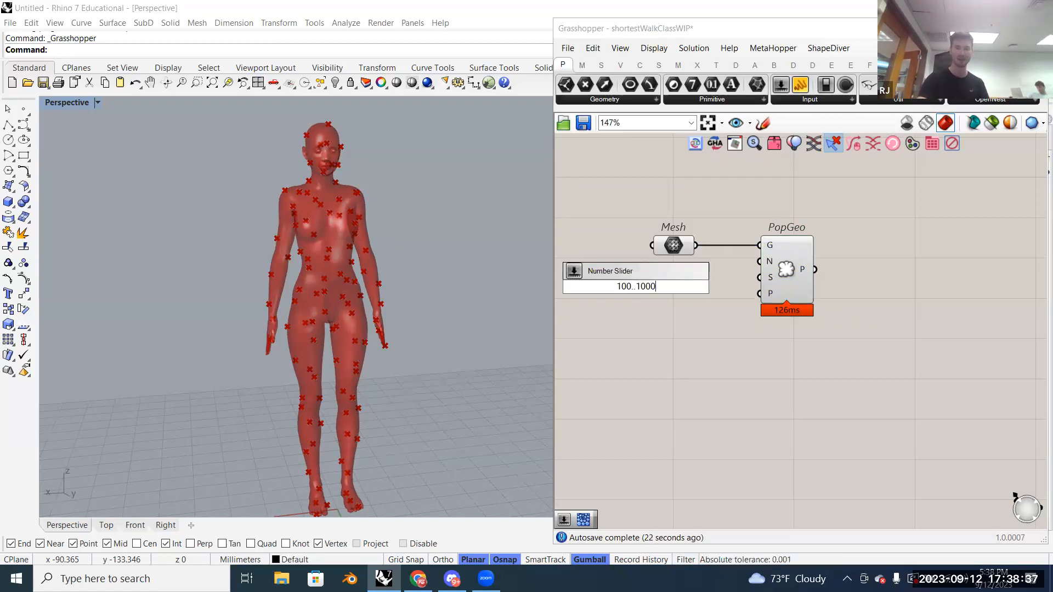
key(Return)
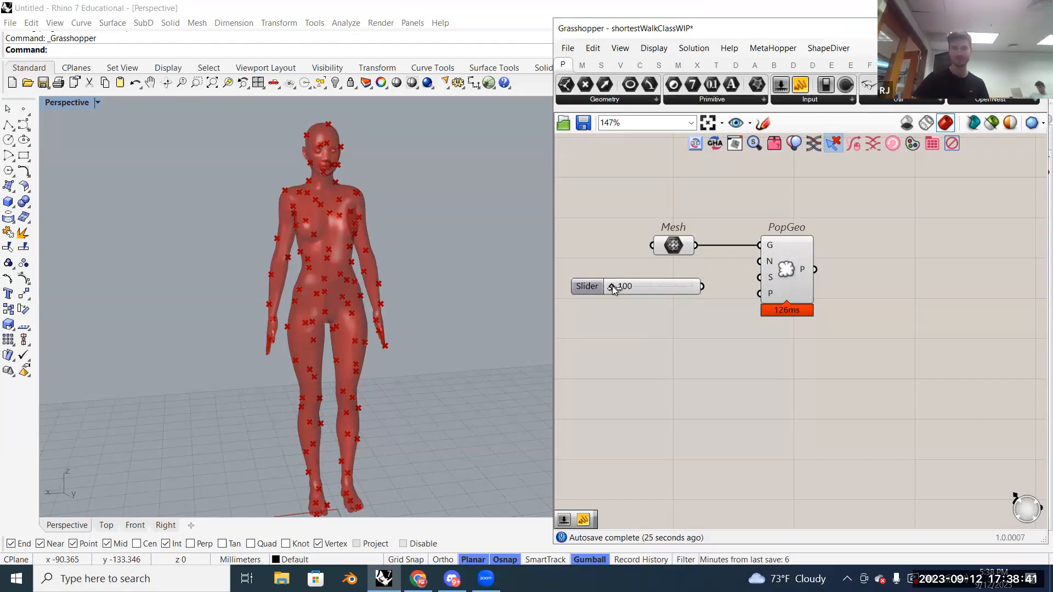
drag(647, 281, 644, 284)
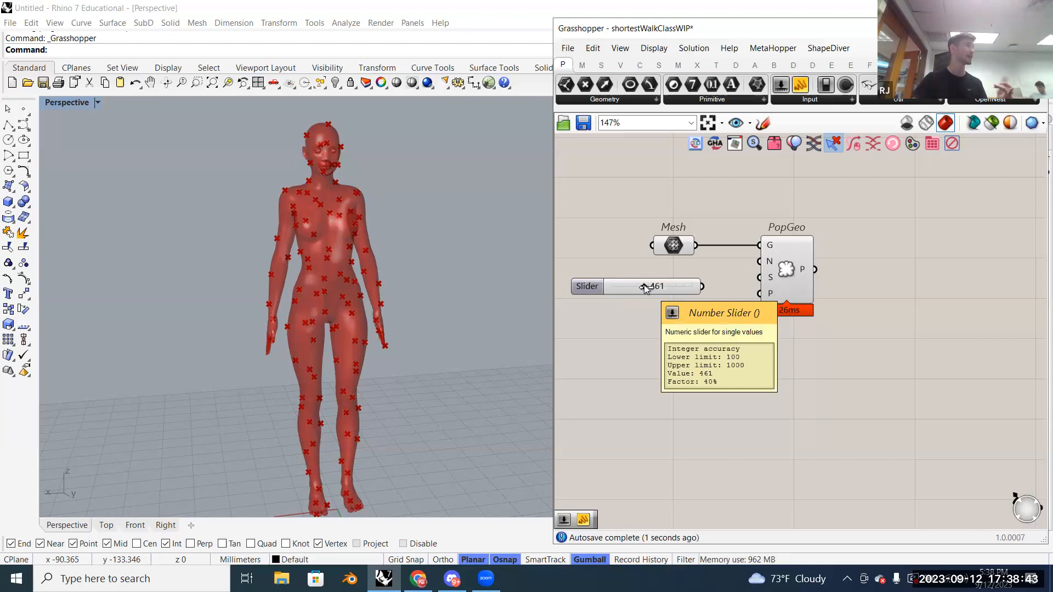
drag(702, 286, 759, 261)
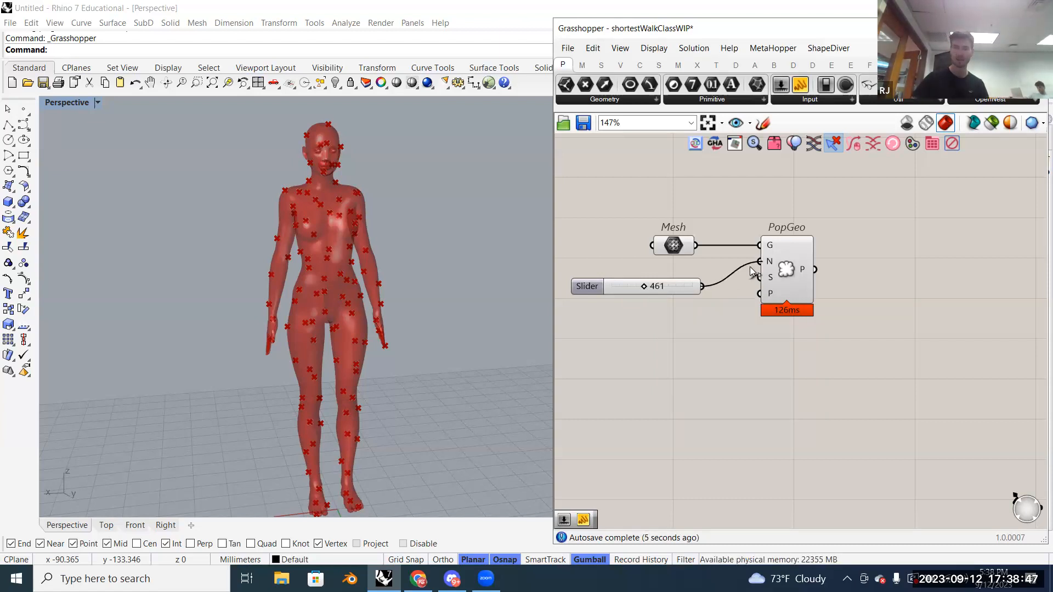
Step: Move the Count slider up beside the N input of Populate Geometry and set it to 289
click(789, 269)
drag(645, 285, 698, 271)
click(686, 313)
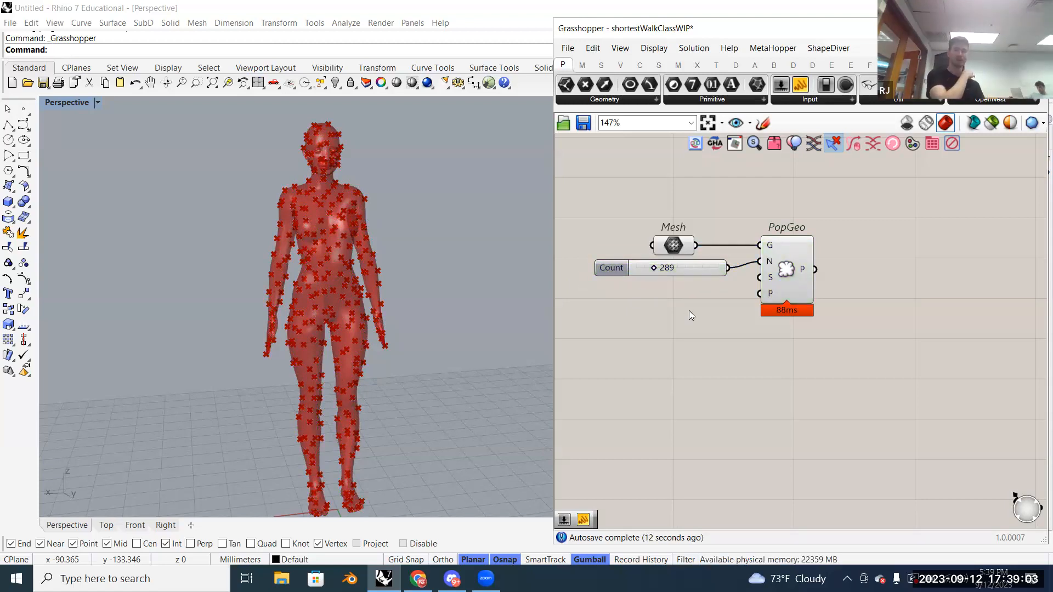
scroll(688, 307, up, 2)
scroll(689, 318, down, 3)
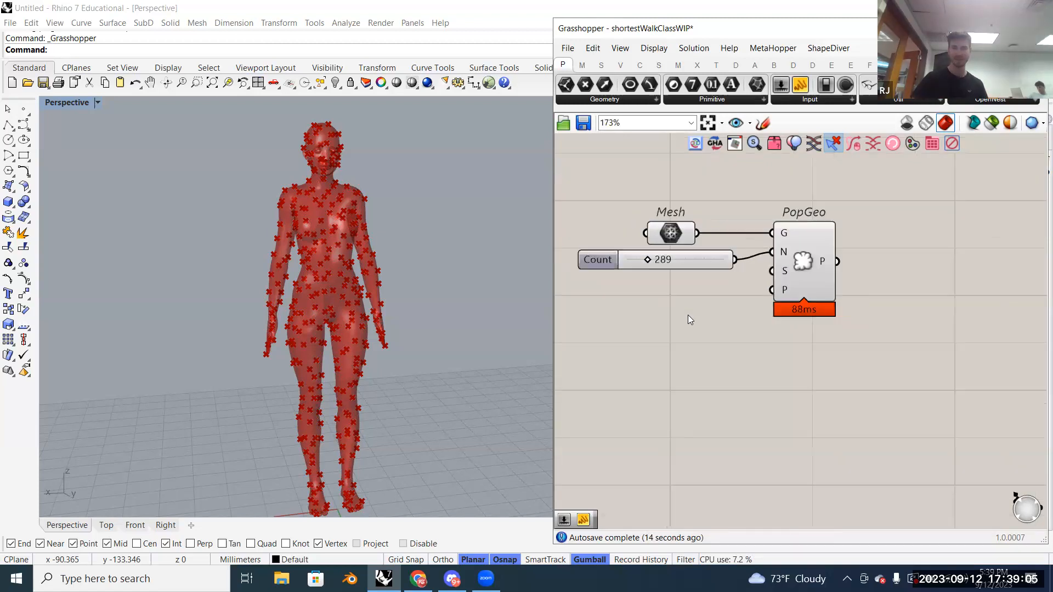
Step: Add a Voronoi 3D component beside Populate Geometry and feed the populated points into its P input
double_click(846, 270)
key(Escape)
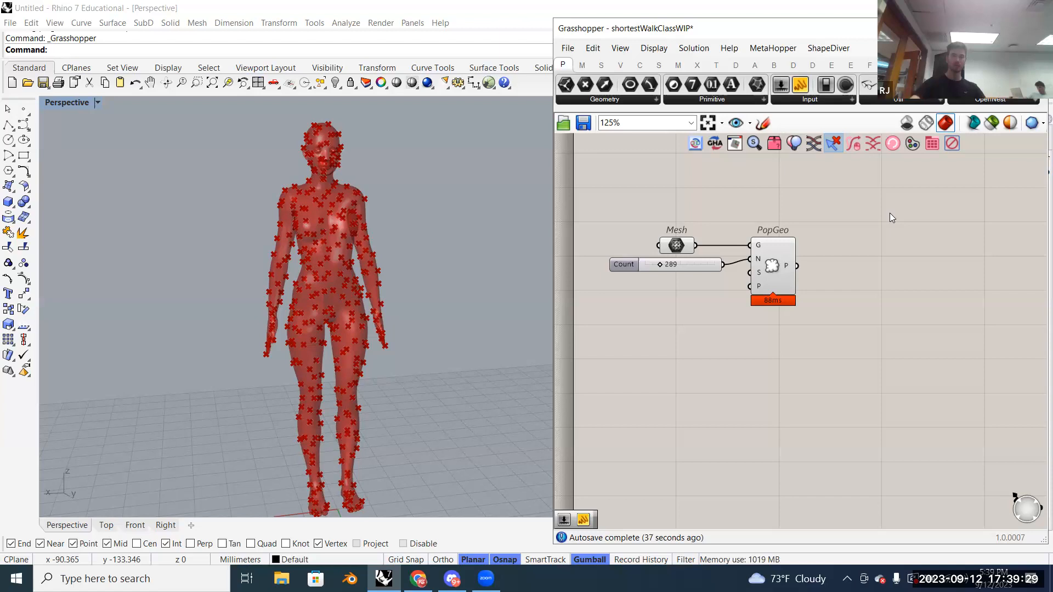
double_click(887, 223)
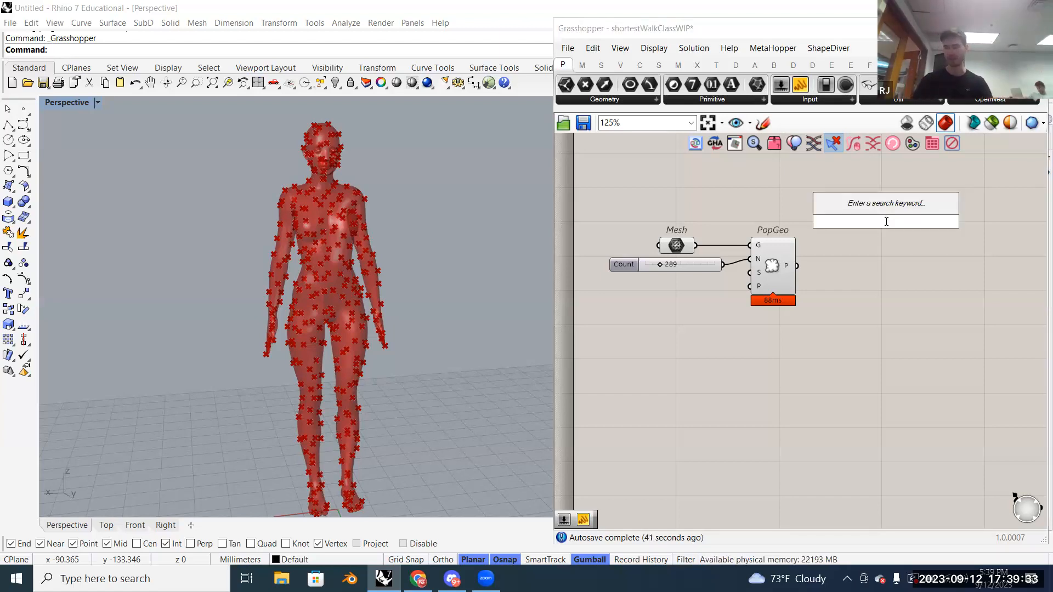
text(vor)
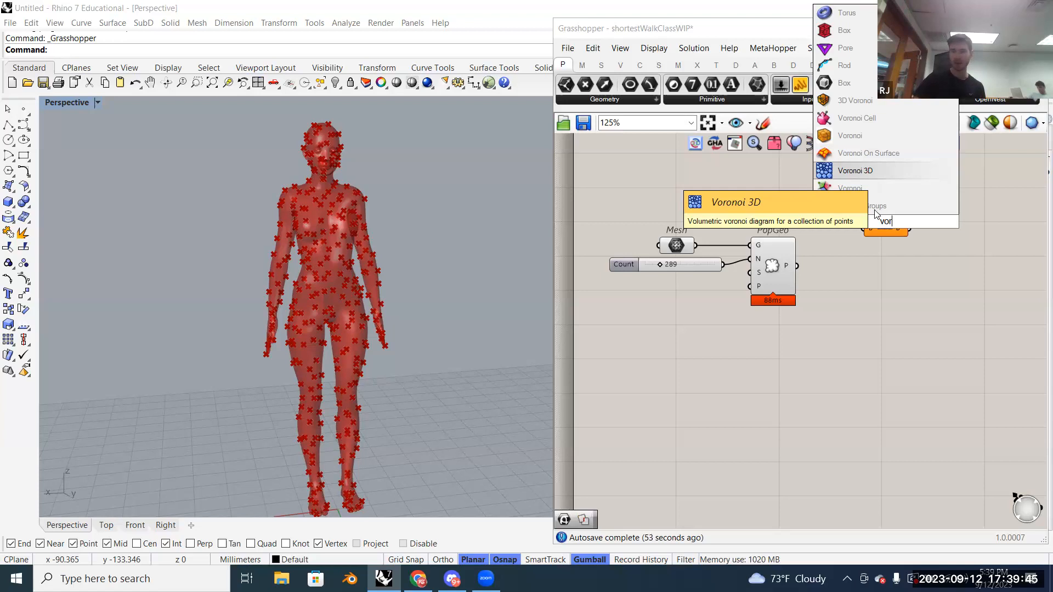
key(Return)
drag(894, 216, 877, 276)
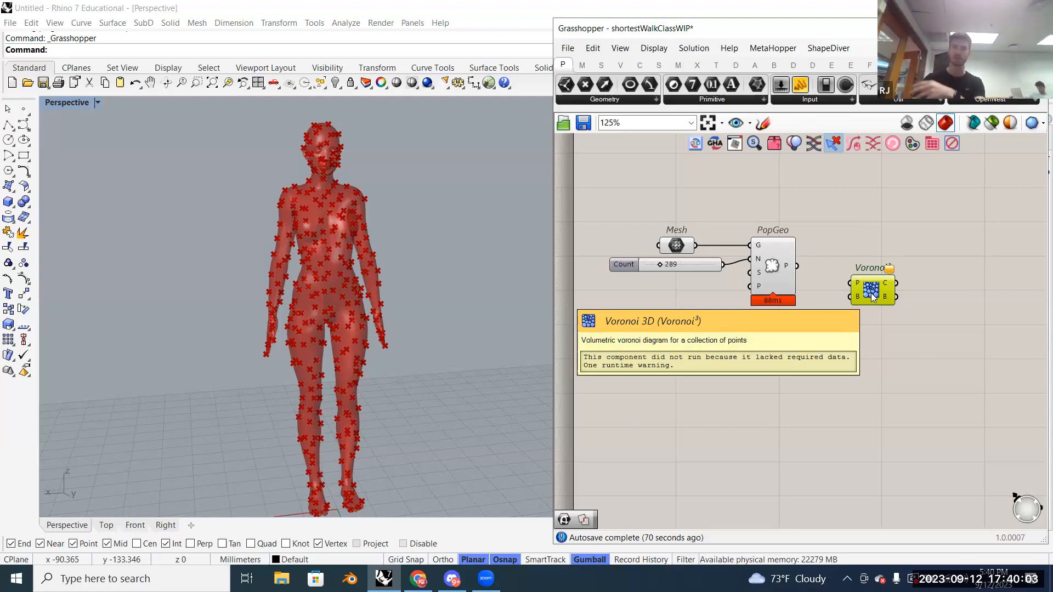
click(821, 237)
drag(797, 266, 852, 282)
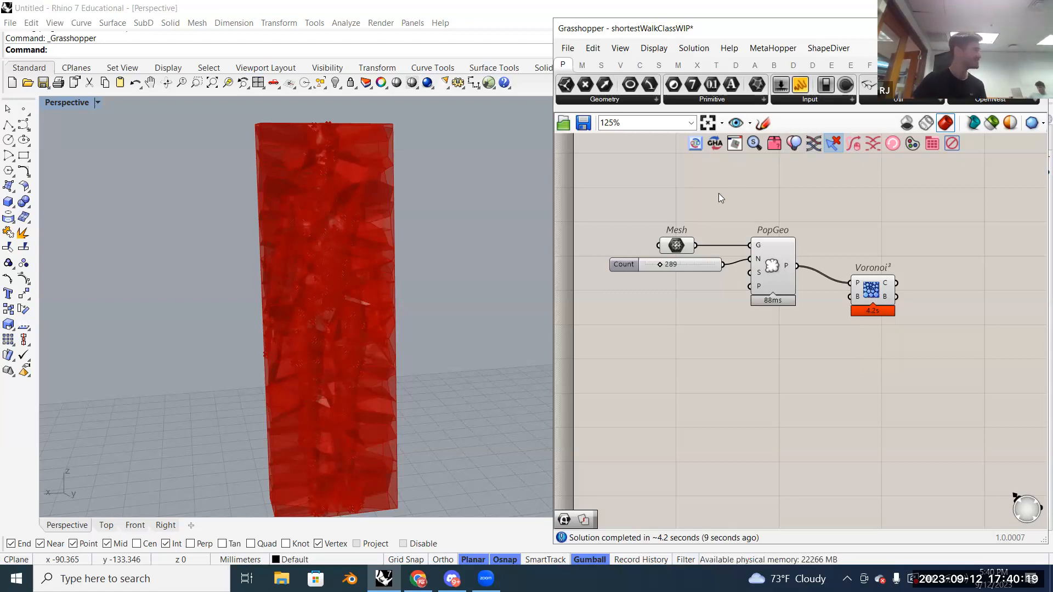
Step: Add a spare number slider ranging from 100 to 1000 below the Count slider, and delete it
scroll(696, 268, up, 5)
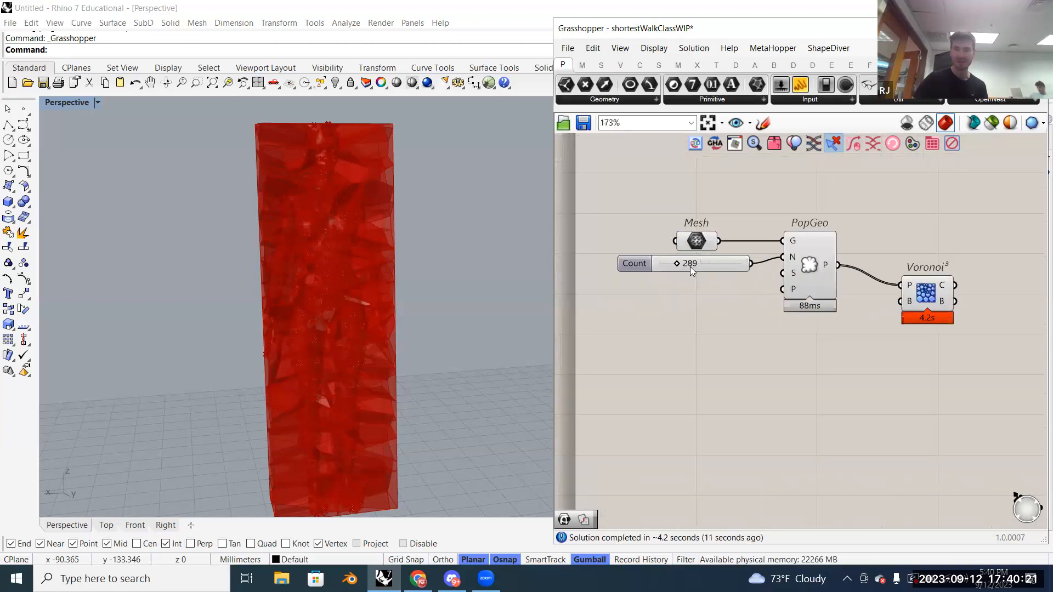
click(715, 269)
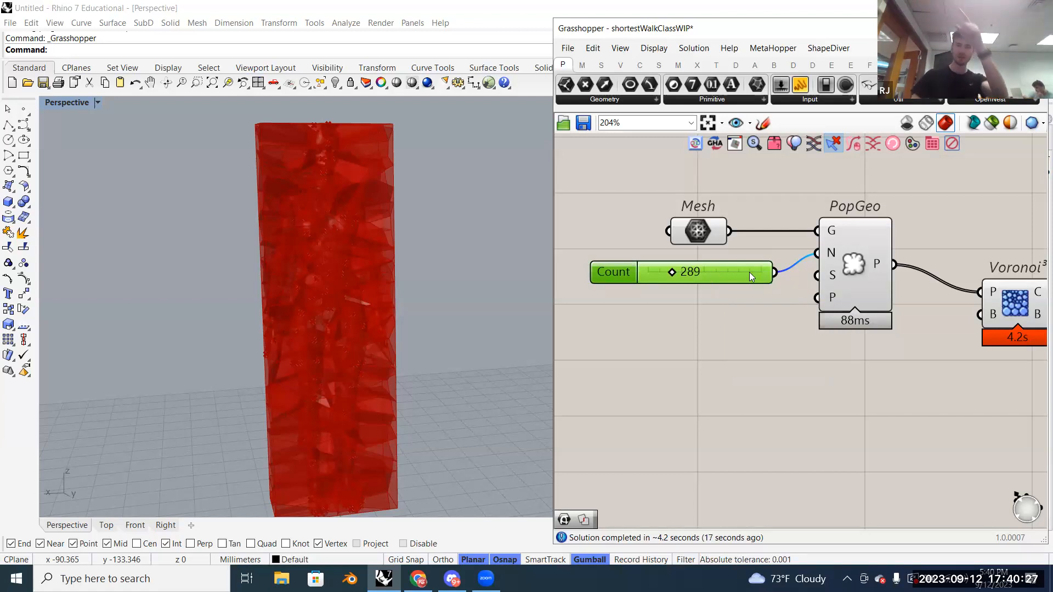
double_click(674, 357)
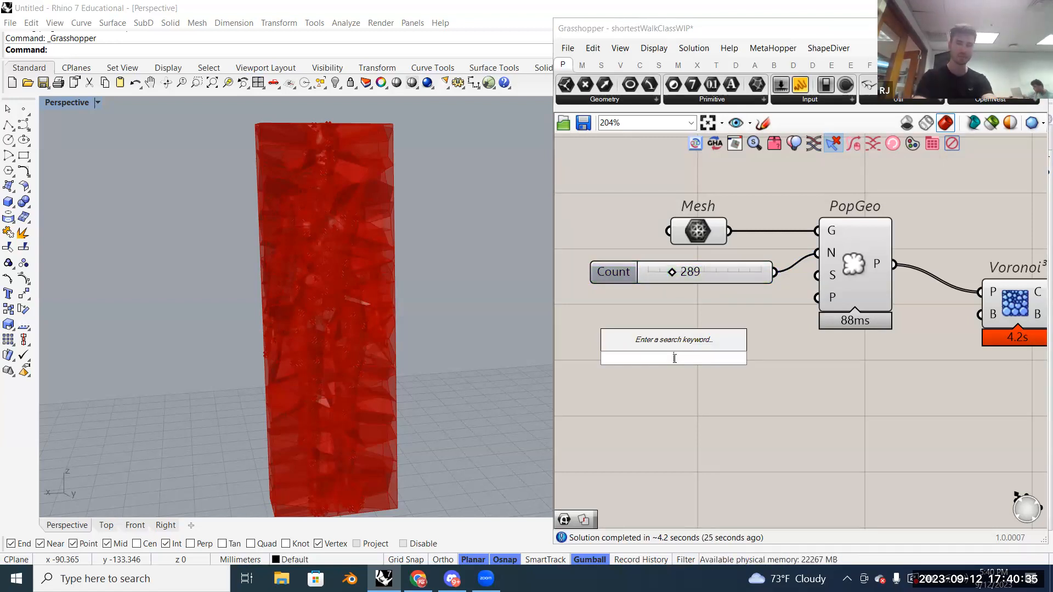
text(100..1000)
key(Return)
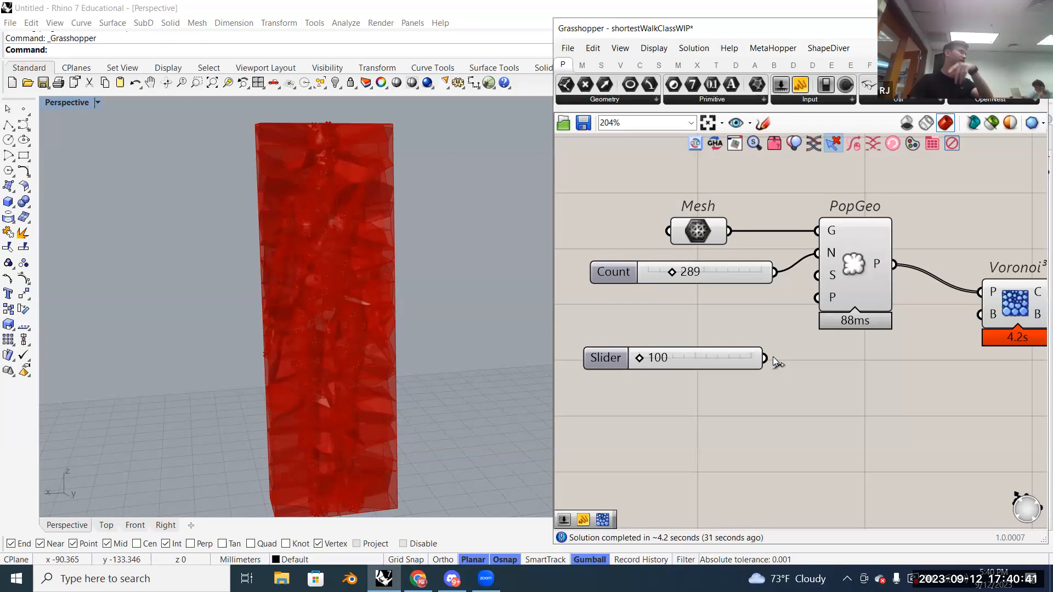
click(735, 362)
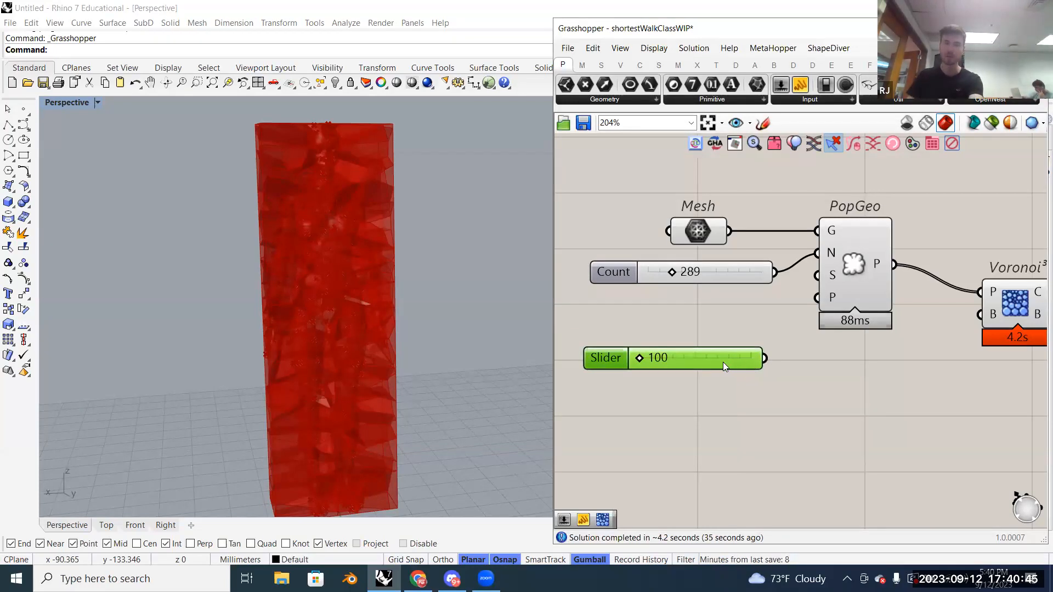
key(Delete)
Step: Move Voronoi 3D closer to Populate Geometry and align it with the point output
scroll(667, 355, down, 2)
right_drag(803, 341, 751, 347)
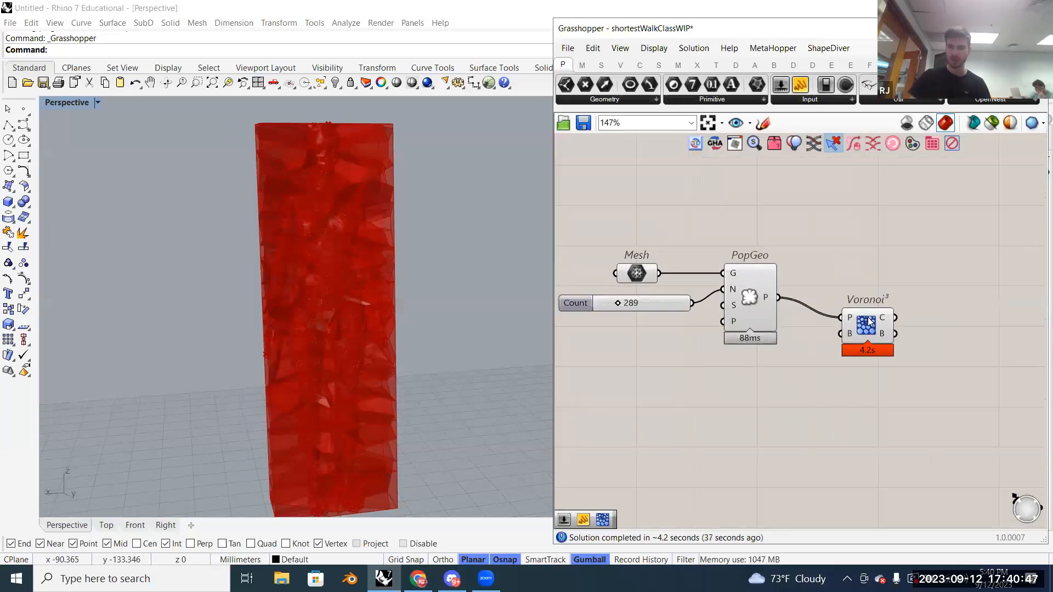
click(833, 305)
click(743, 280)
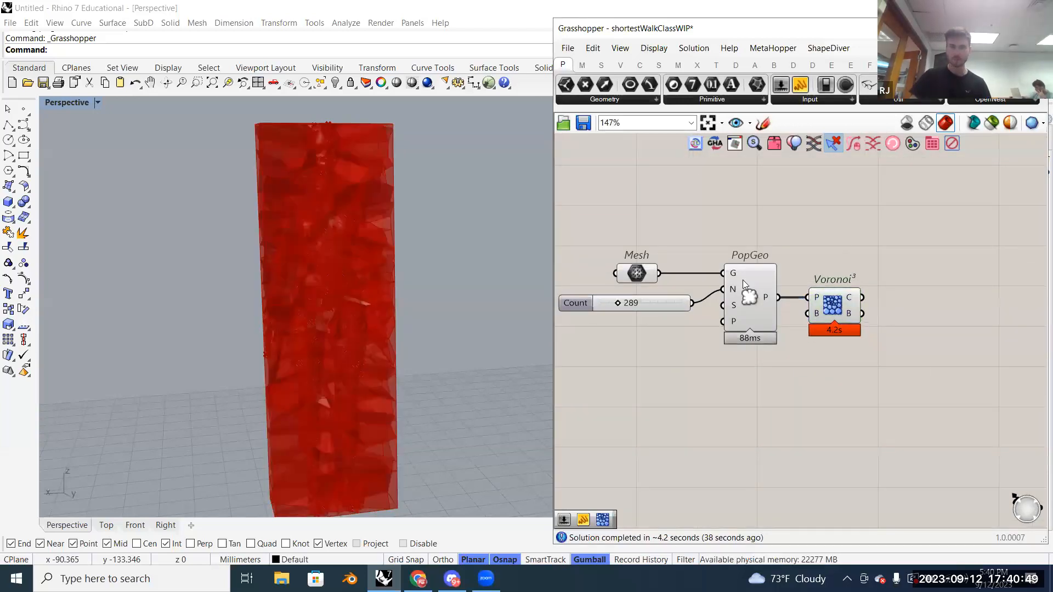
Step: Examine the Voronoi cells around the body in the Perspective viewport, and check what the B input of Voronoi 3D expects
right_drag(327, 268, 363, 307)
scroll(293, 143, up, 9)
right_drag(336, 175, 367, 279)
scroll(384, 164, down, 10)
scroll(357, 278, up, 8)
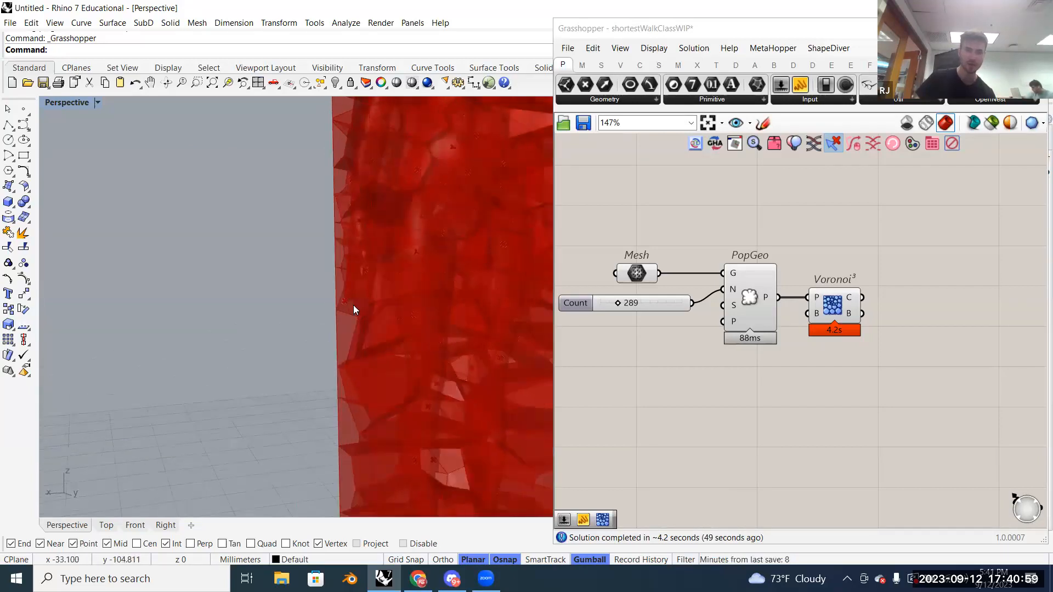
scroll(346, 296, down, 8)
scroll(339, 297, up, 9)
right_drag(360, 306, 332, 305)
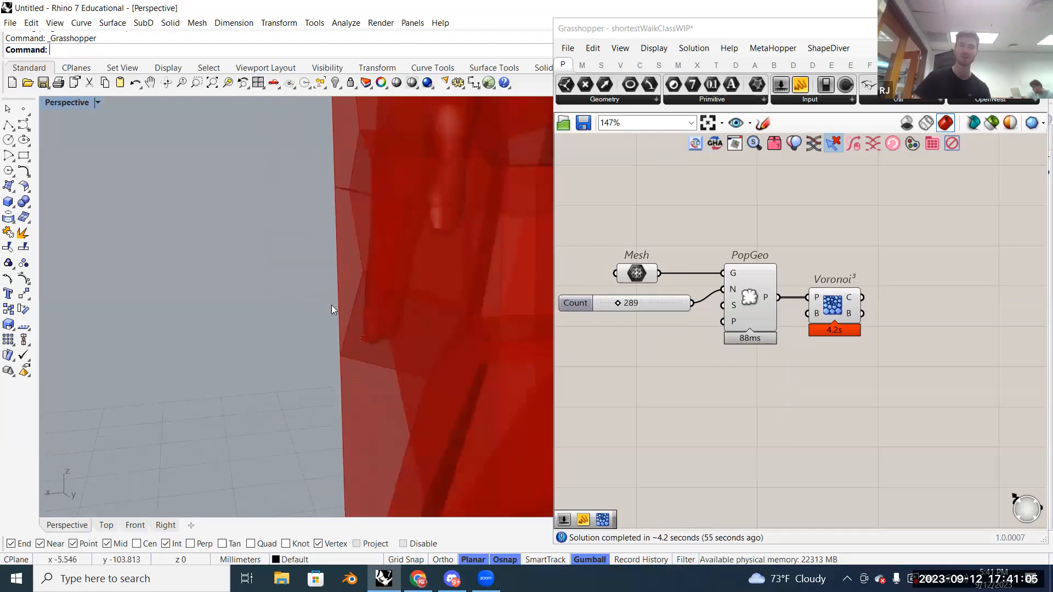
scroll(334, 308, down, 10)
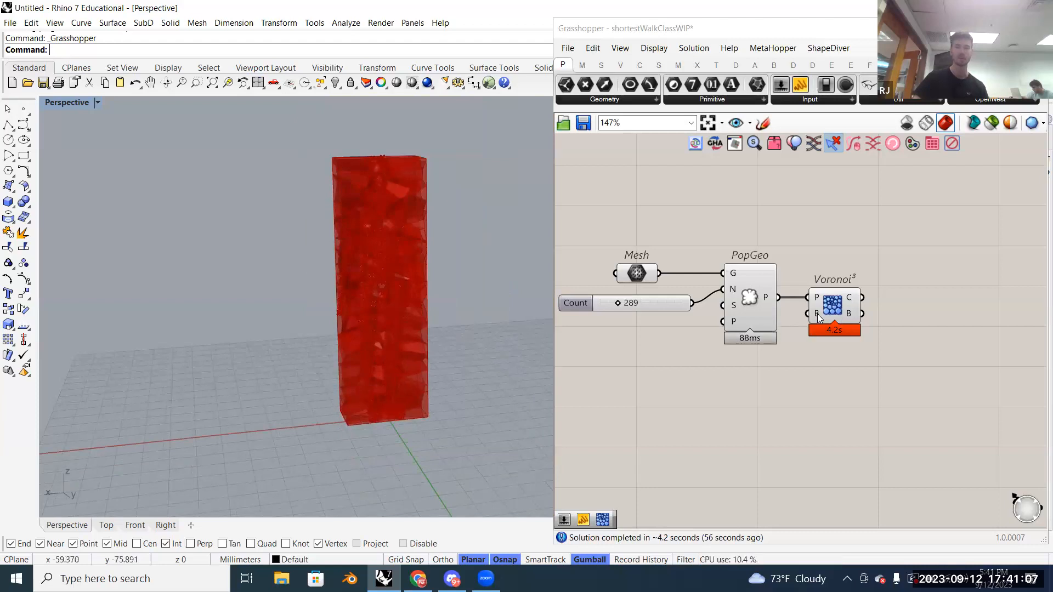
mouse_move(819, 318)
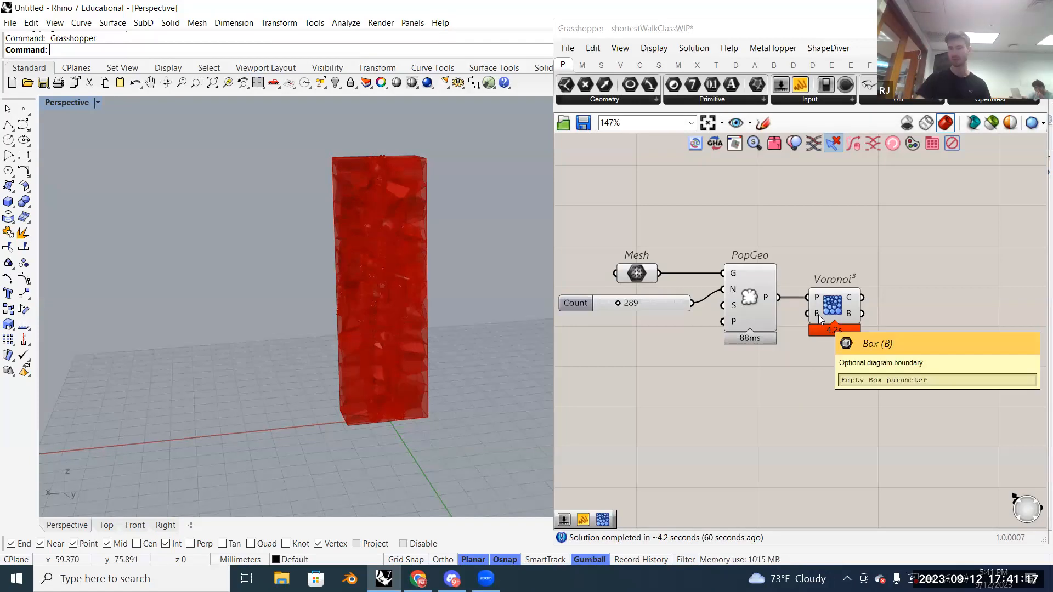
scroll(821, 320, down, 3)
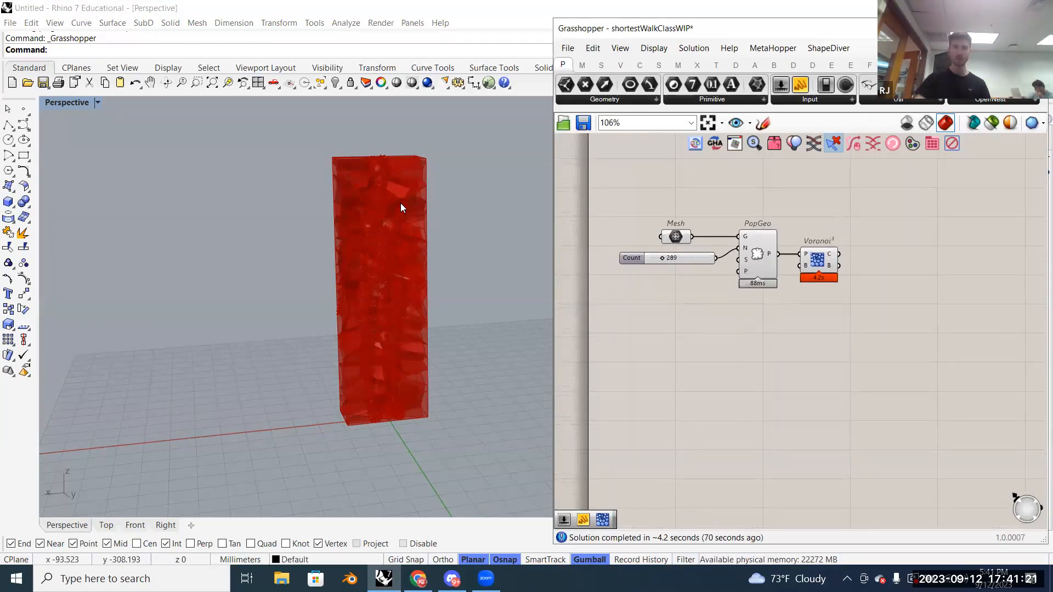
scroll(393, 185, up, 3)
Step: Sketch a simple body outline crossed by radiating Voronoi cell edges on the canvas below the Voronoi 3D component
right_drag(835, 184, 763, 161)
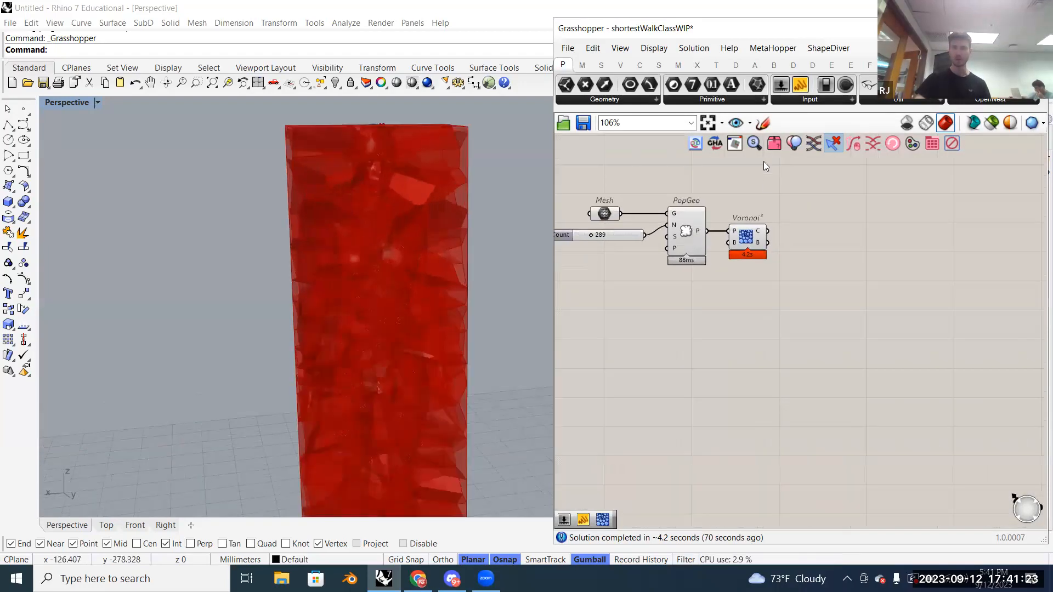
click(763, 122)
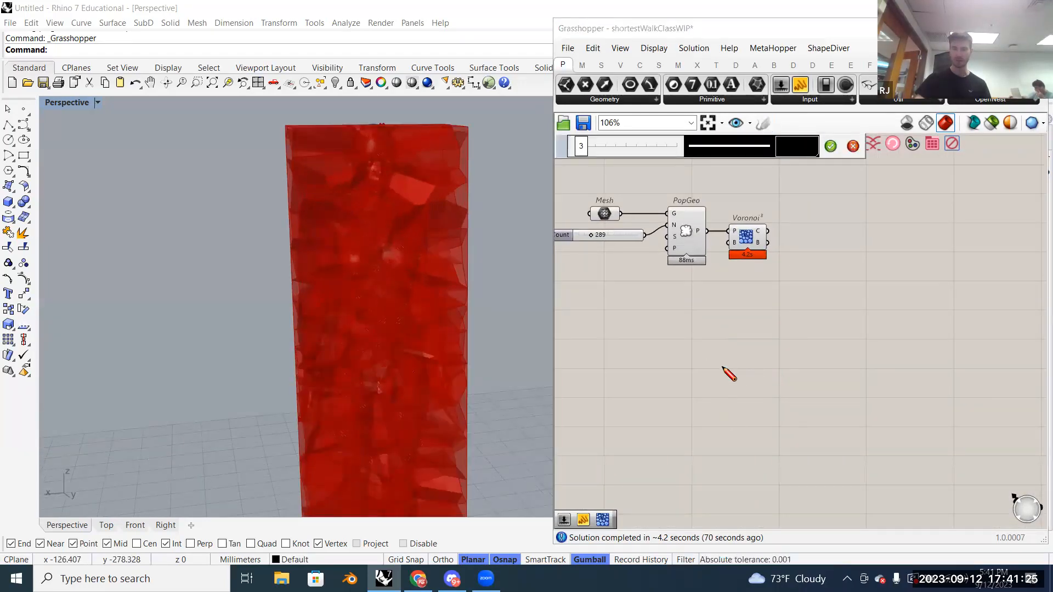
mouse_move(735, 326)
mouse_down()
mouse_move(746, 321)
mouse_move(763, 340)
mouse_up()
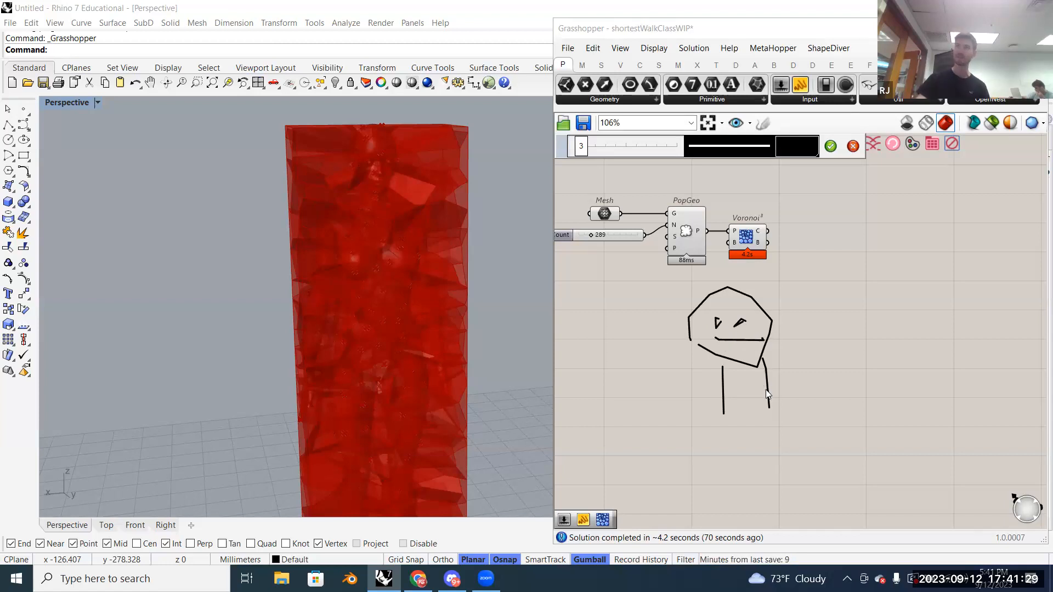
drag(778, 274, 784, 347)
mouse_move(735, 316)
mouse_down()
mouse_move(720, 378)
mouse_move(678, 273)
mouse_up()
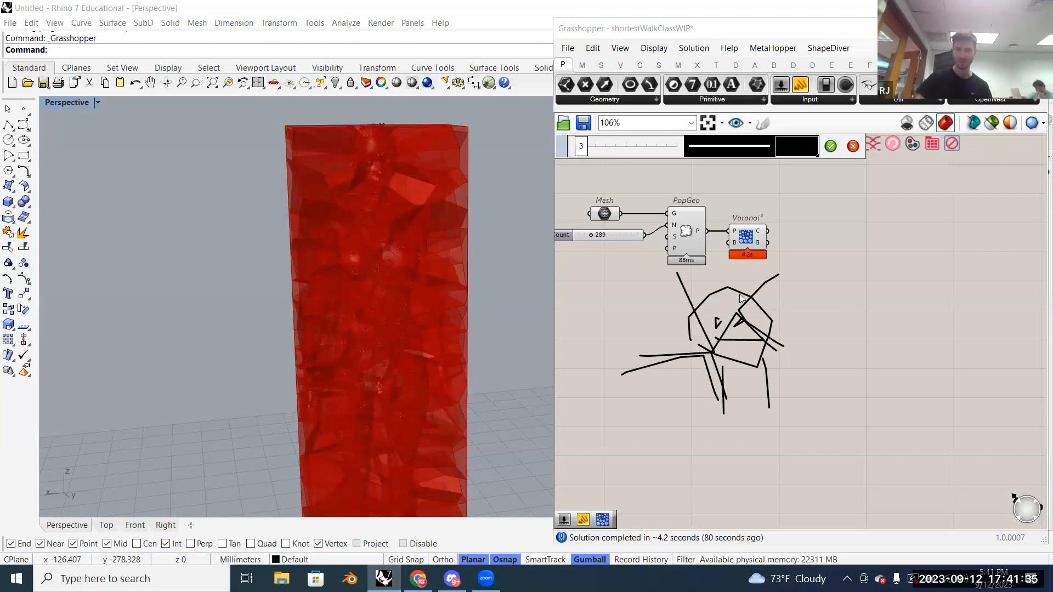
scroll(373, 165, up, 5)
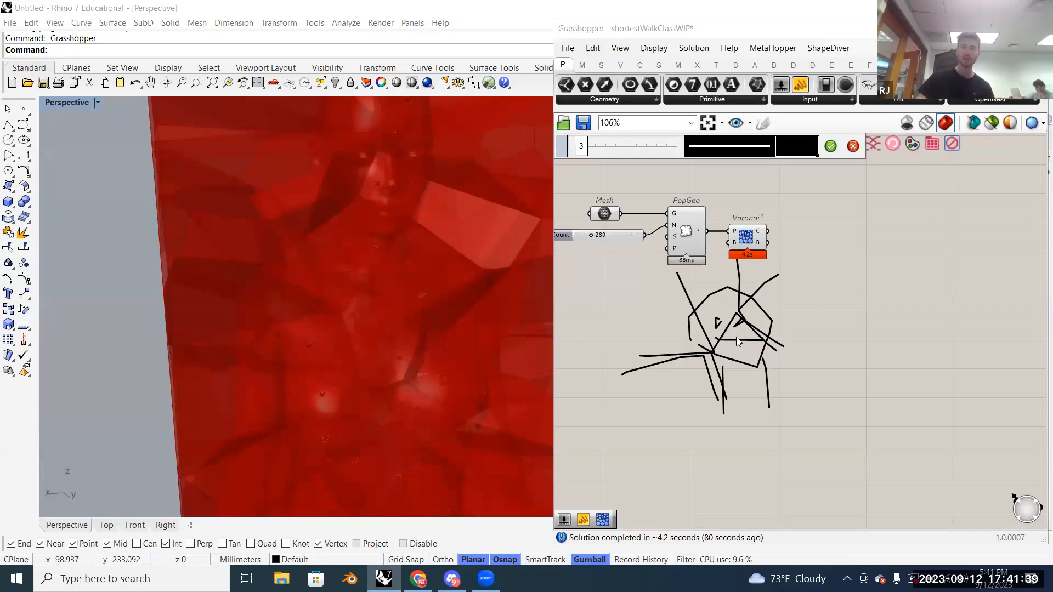
Step: Recolour the sketch red, then trace the cell edges where they meet the body in black and commit the sketch
click(801, 153)
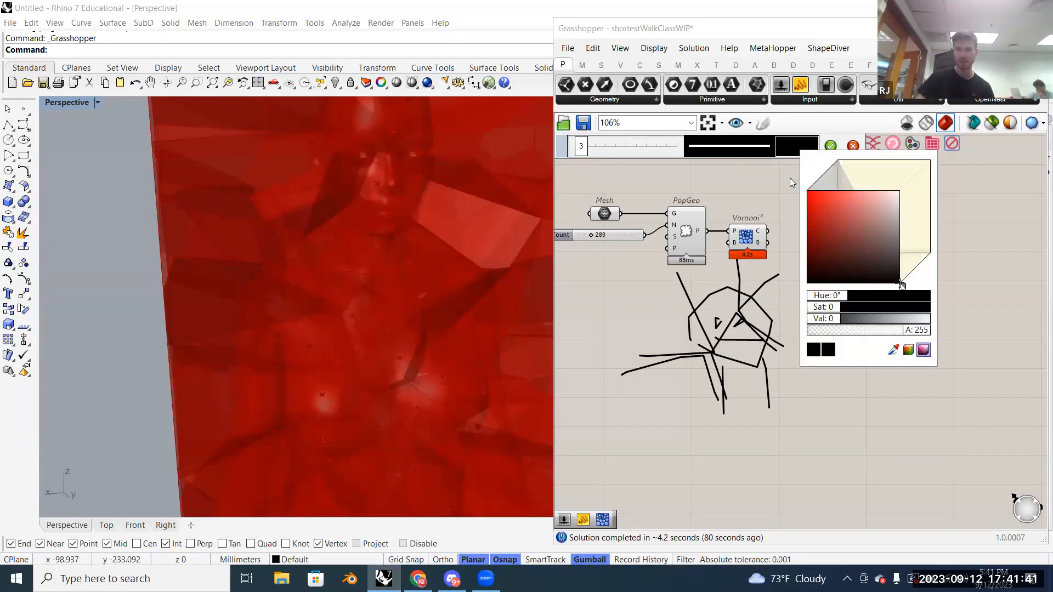
click(807, 191)
click(452, 578)
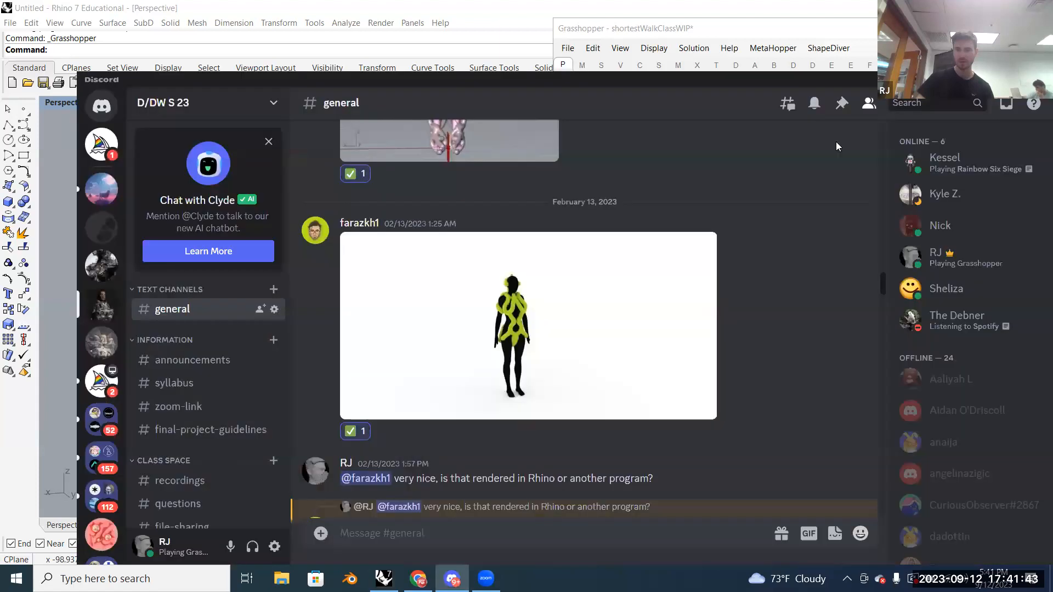
click(66, 396)
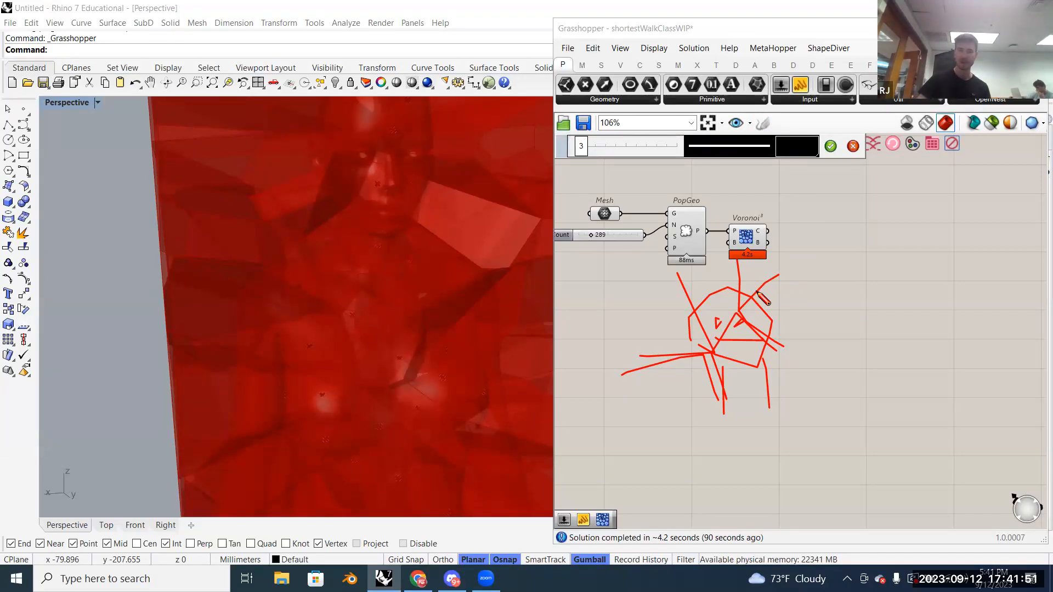
mouse_move(744, 308)
mouse_down()
mouse_move(767, 340)
mouse_move(711, 354)
mouse_up()
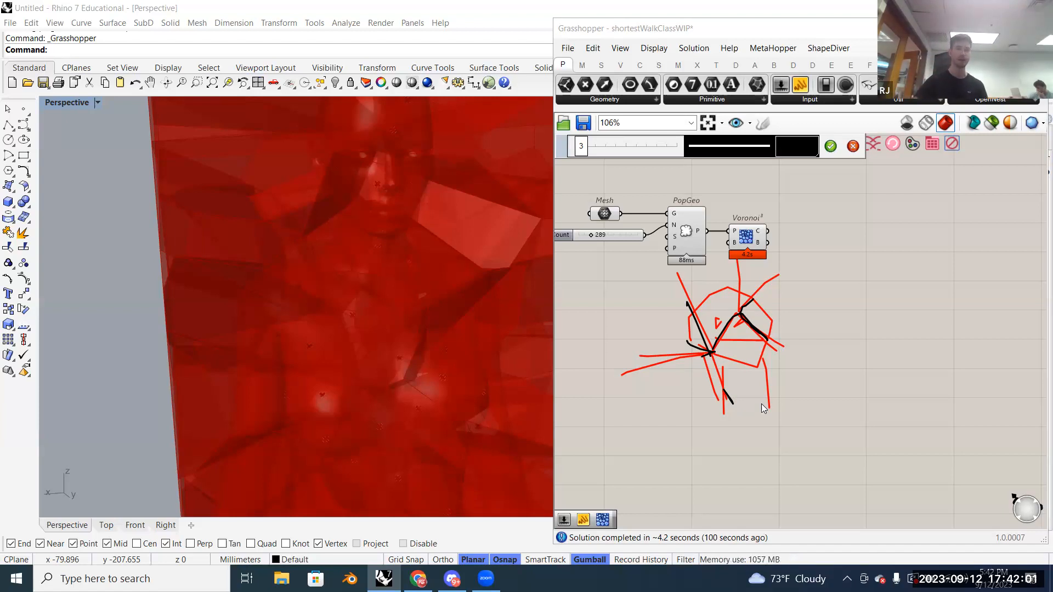
click(830, 145)
Step: Move the finished sketches well below the components to clear the space around Voronoi 3D
mouse_move(805, 396)
mouse_down()
mouse_move(687, 311)
mouse_move(766, 346)
mouse_move(860, 348)
mouse_move(626, 436)
mouse_up()
scroll(766, 346, up, 1)
scroll(778, 361, down, 2)
click(780, 344)
drag(592, 370, 570, 466)
click(774, 263)
scroll(778, 254, up, 1)
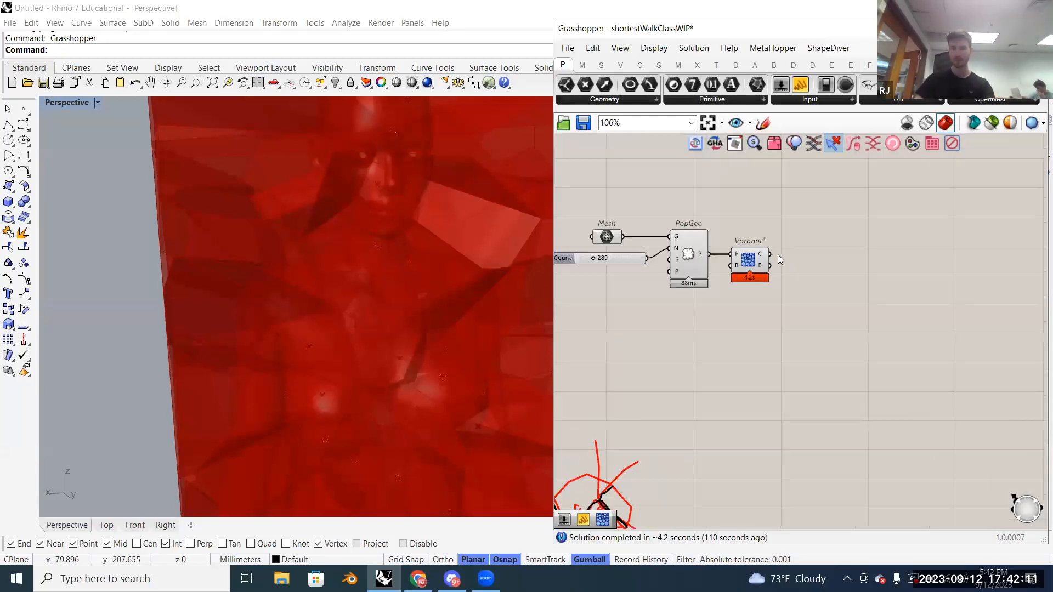
Step: Add a Mesh | Mesh intersection component and place it below and to the right of Voronoi 3D
scroll(870, 301, up, 2)
double_click(886, 316)
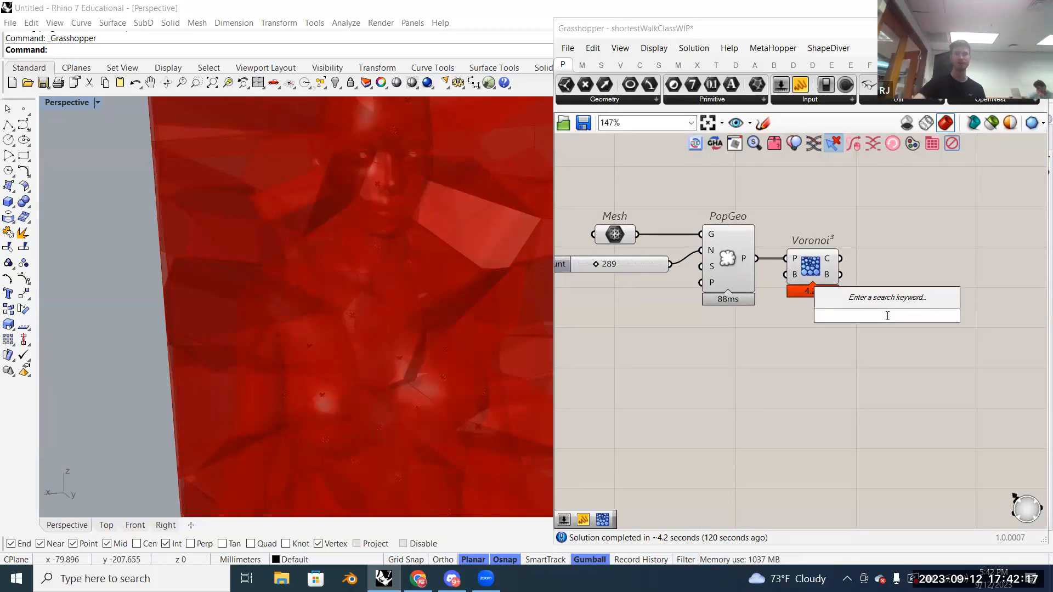
click(698, 65)
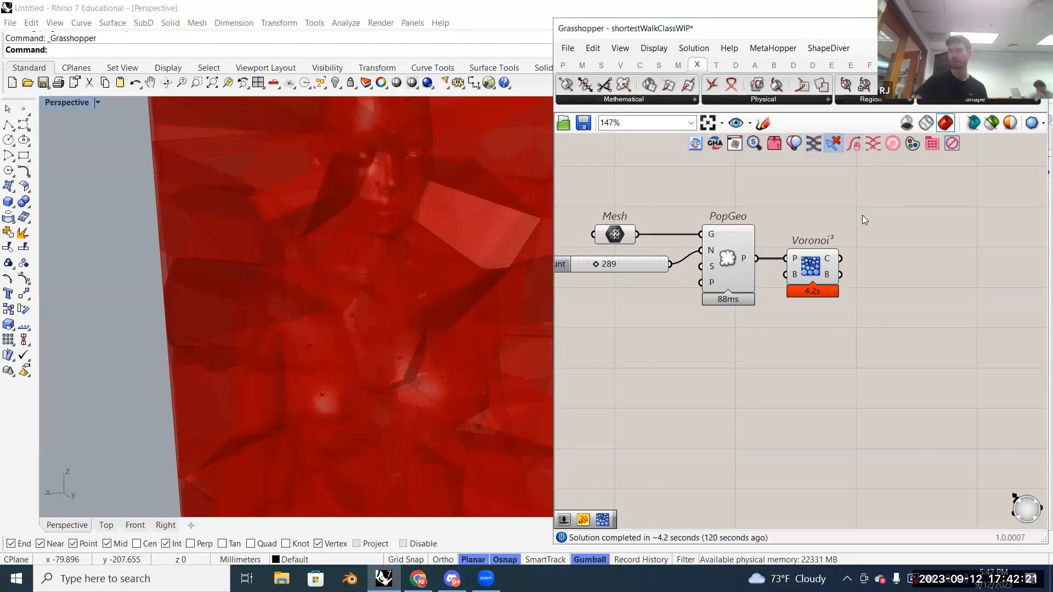
double_click(906, 286)
text(mmx)
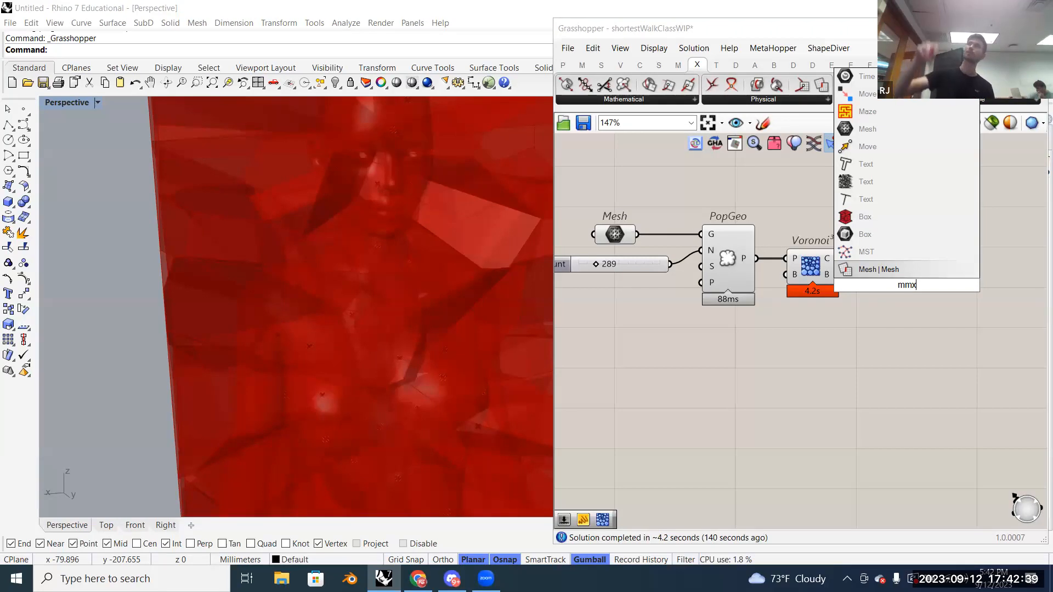
click(913, 277)
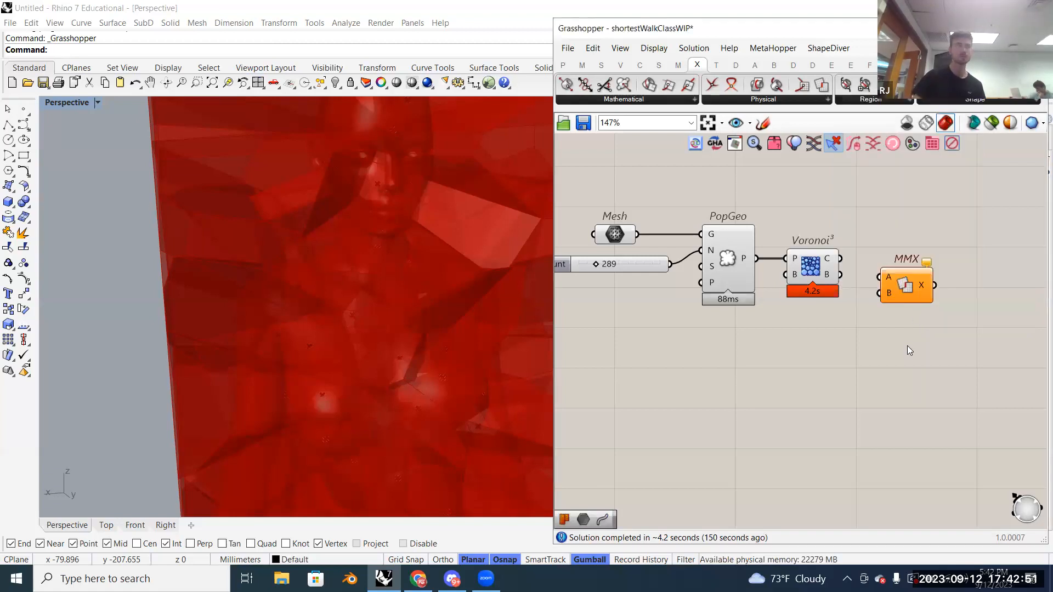
drag(902, 295, 914, 339)
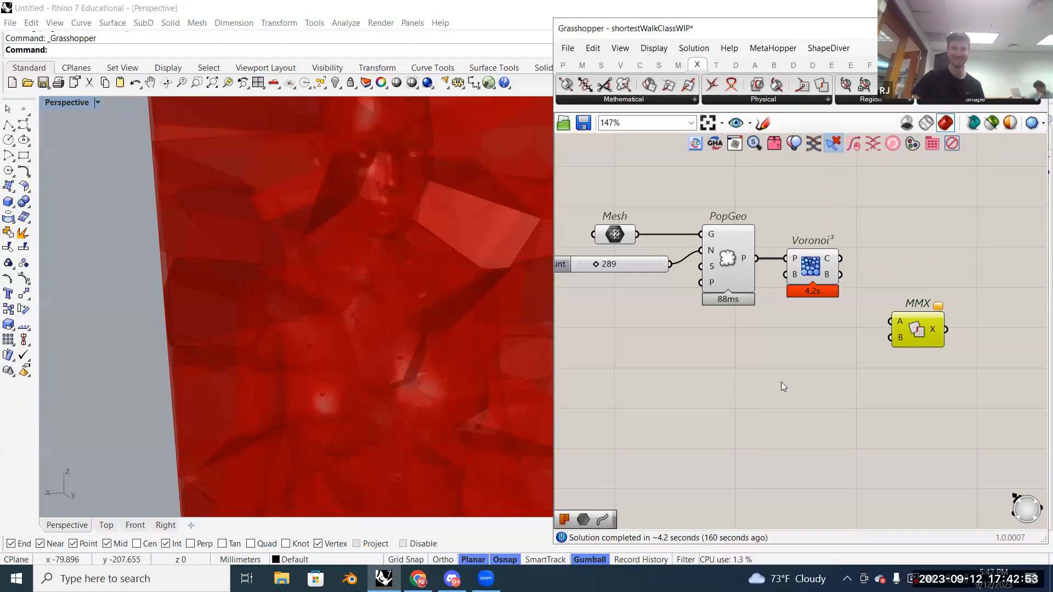
Step: Examine the Voronoi cells around the body in the Perspective viewport and check the geometry type of the C output
scroll(353, 368, down, 3)
right_drag(356, 332, 428, 356)
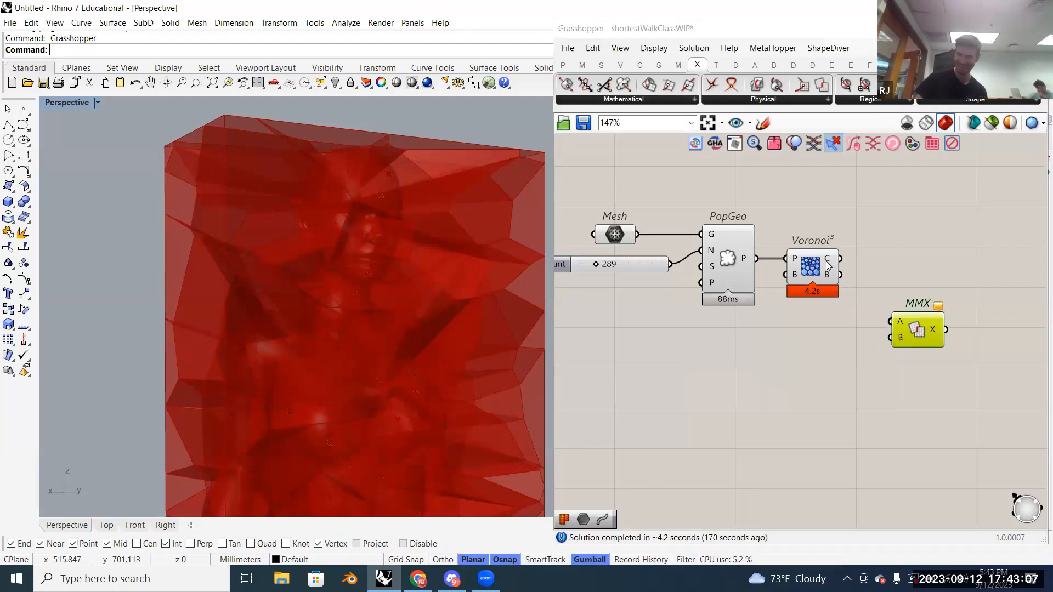
mouse_move(829, 267)
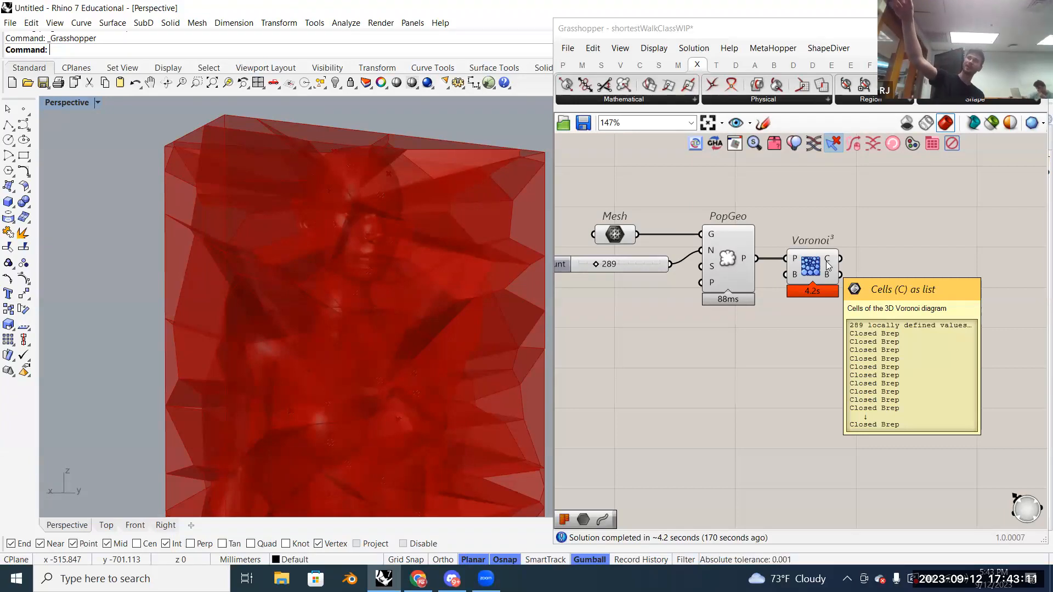
click(828, 263)
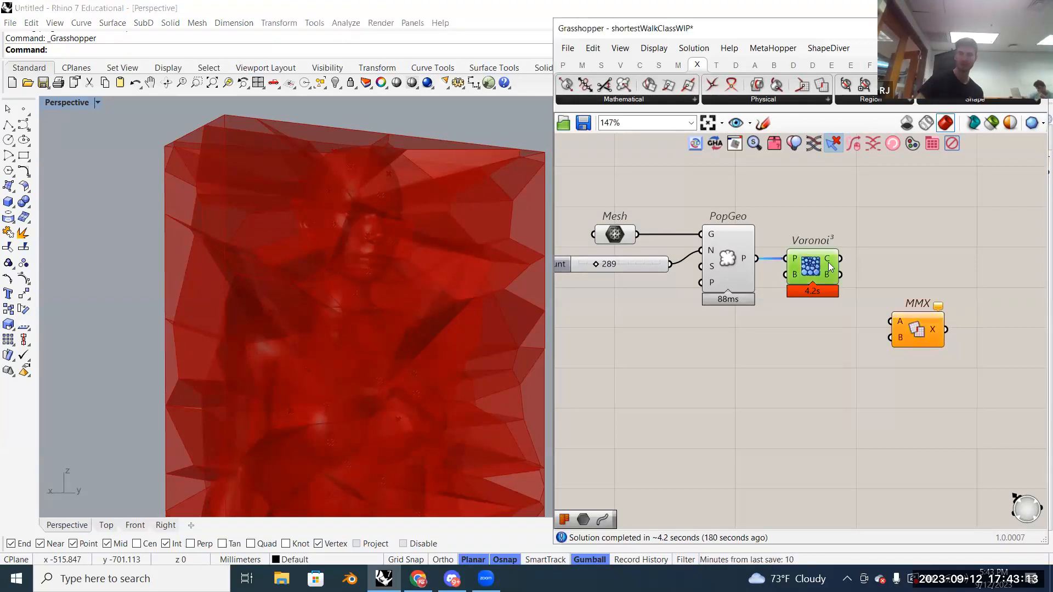
click(860, 245)
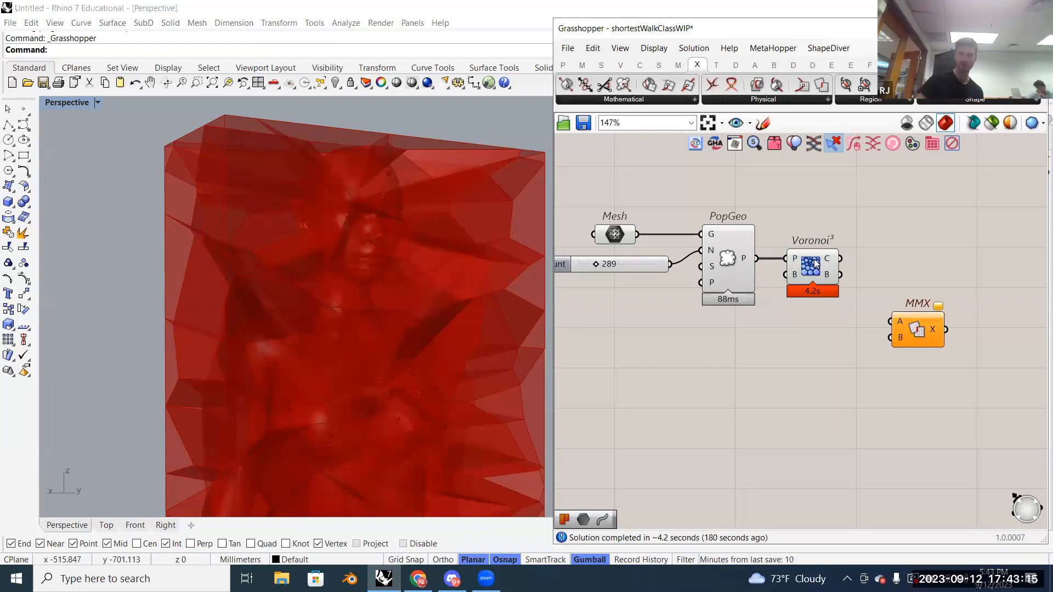
click(816, 264)
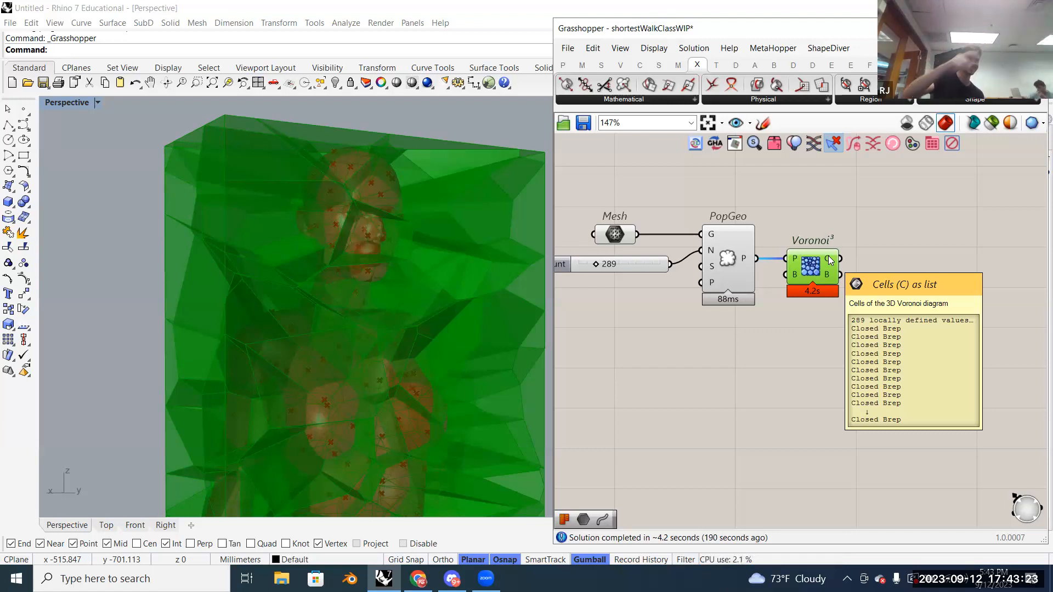
click(775, 383)
Step: Move the Mesh | Mesh component farther down and add a Mesh Brep component between it and Voronoi 3D
right_drag(868, 366, 780, 345)
drag(833, 313, 859, 349)
click(889, 360)
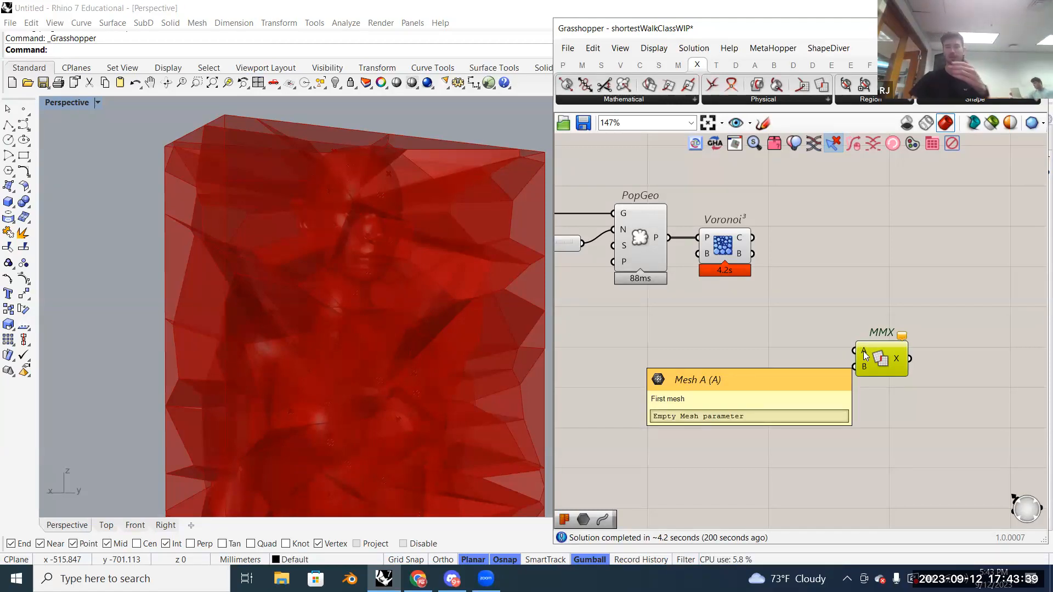
double_click(813, 307)
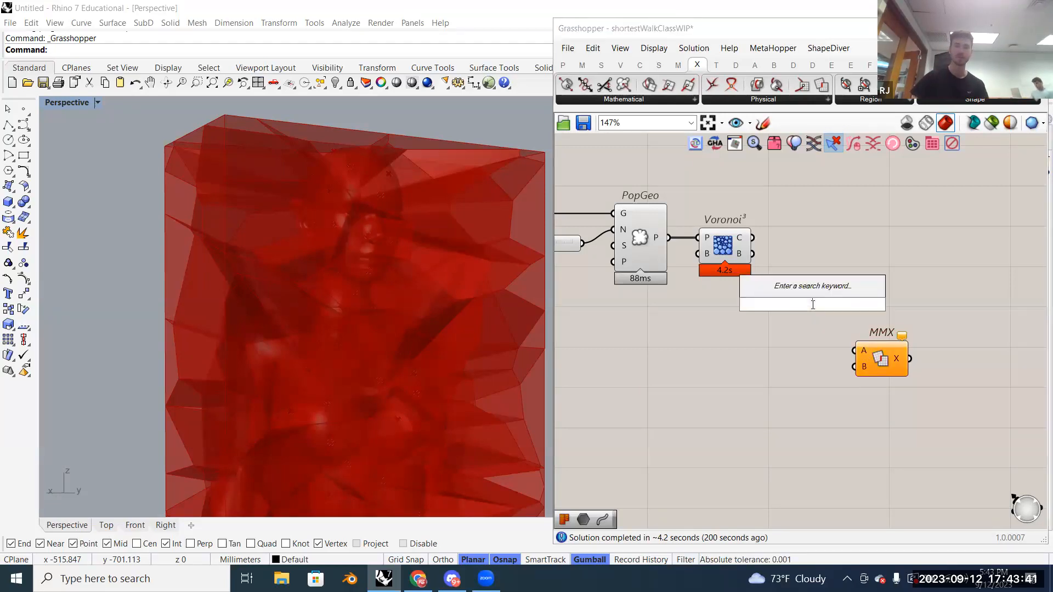
text(brep)
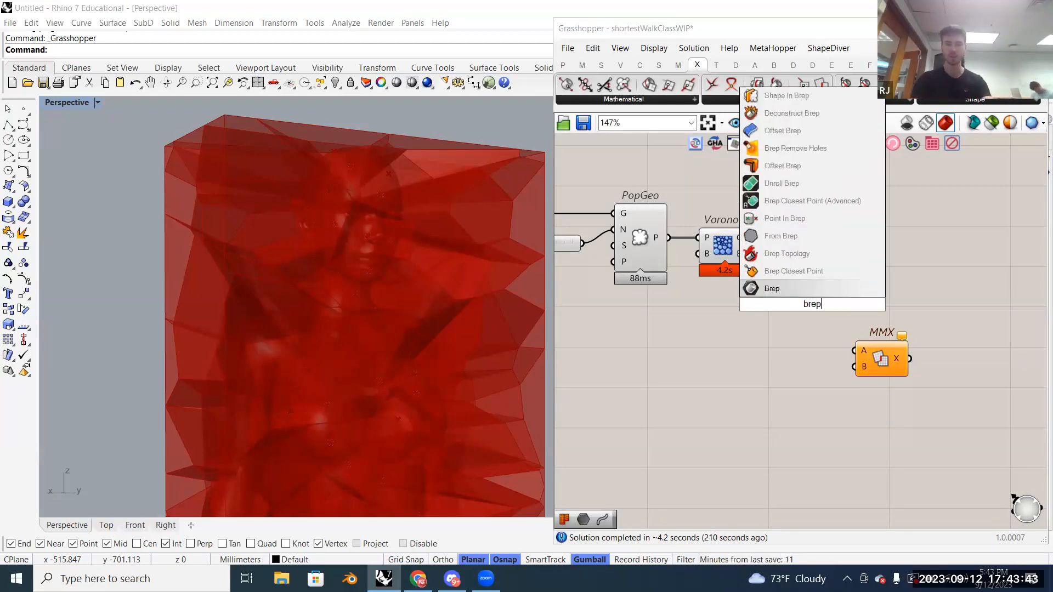
text( mes)
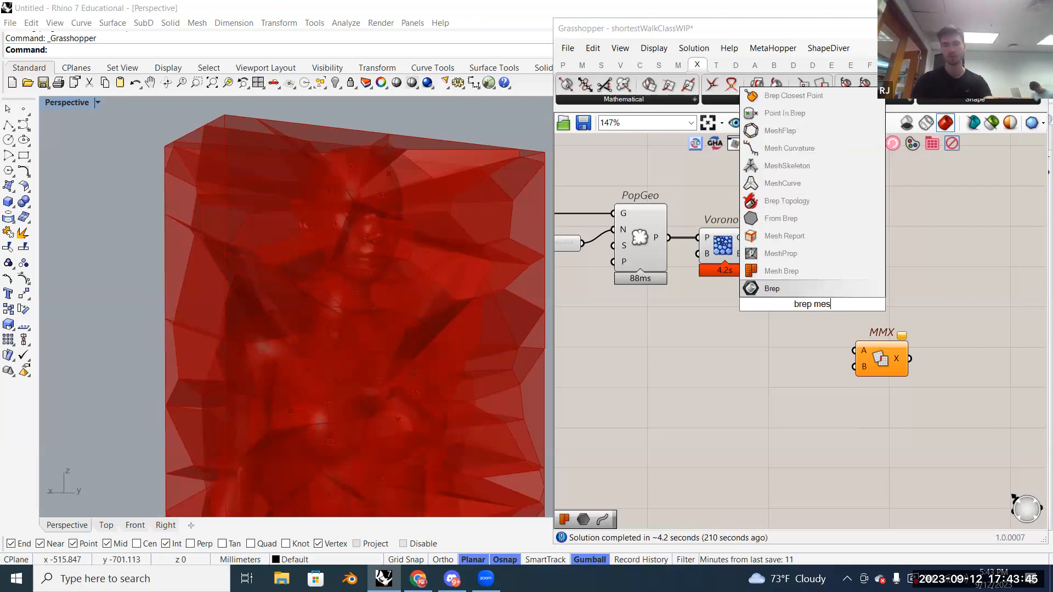
click(811, 272)
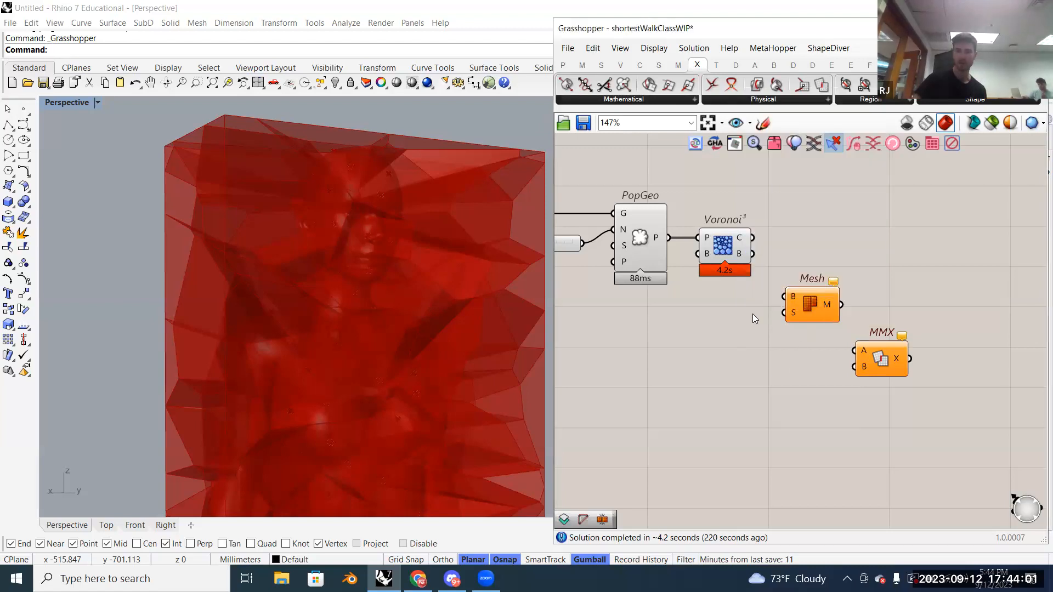
Step: Wire the Voronoi cells into Mesh Brep and its mesh output into input A of Mesh | Mesh, spacing that component farther away
drag(755, 244, 788, 297)
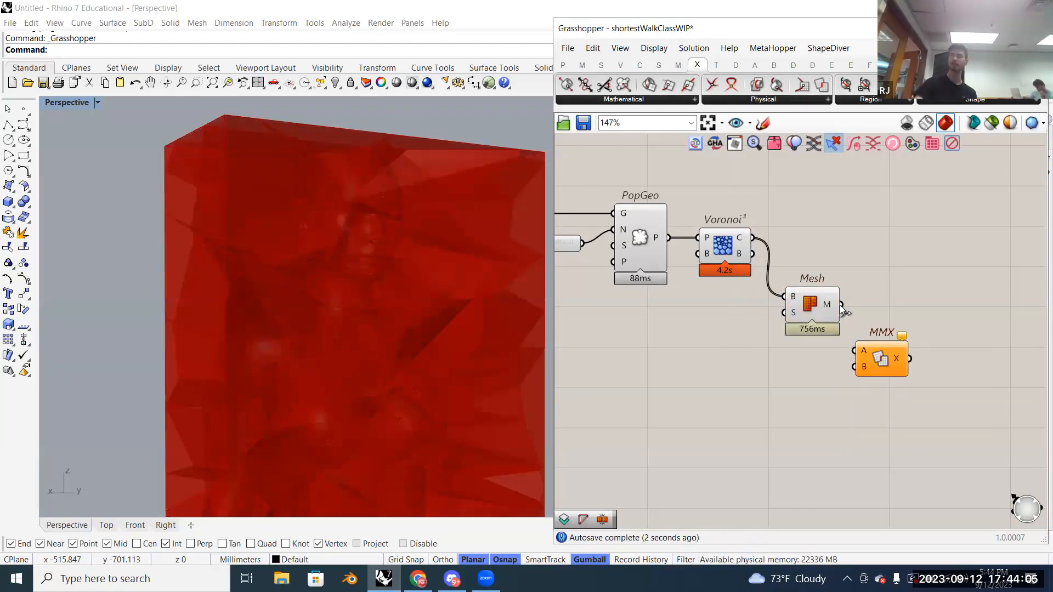
drag(856, 336, 918, 366)
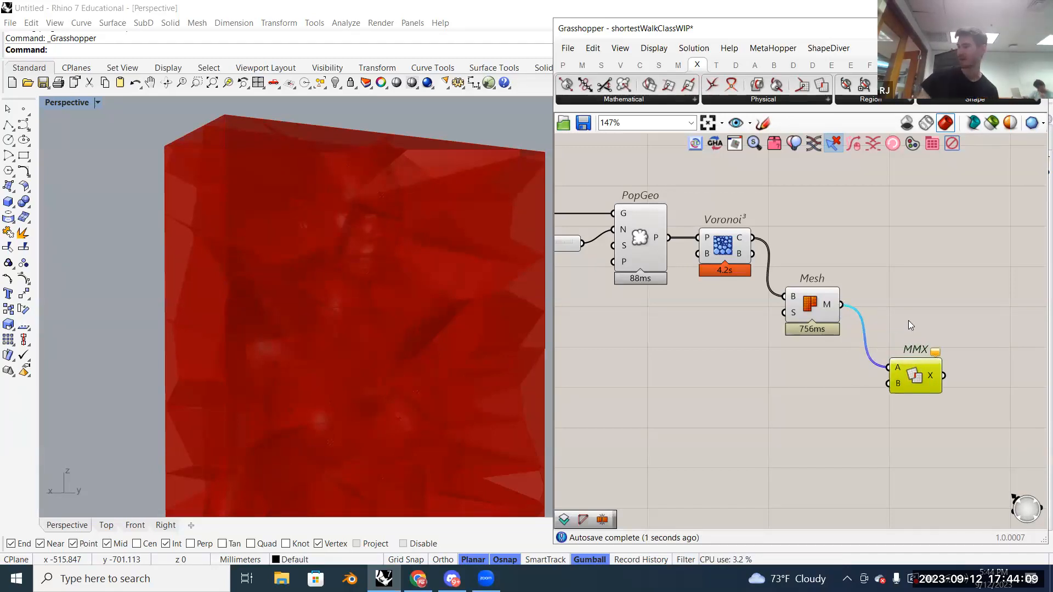
right_drag(742, 404, 845, 388)
click(845, 387)
Step: Set the Count slider for Populate Geometry to 150
scroll(709, 363, down, 2)
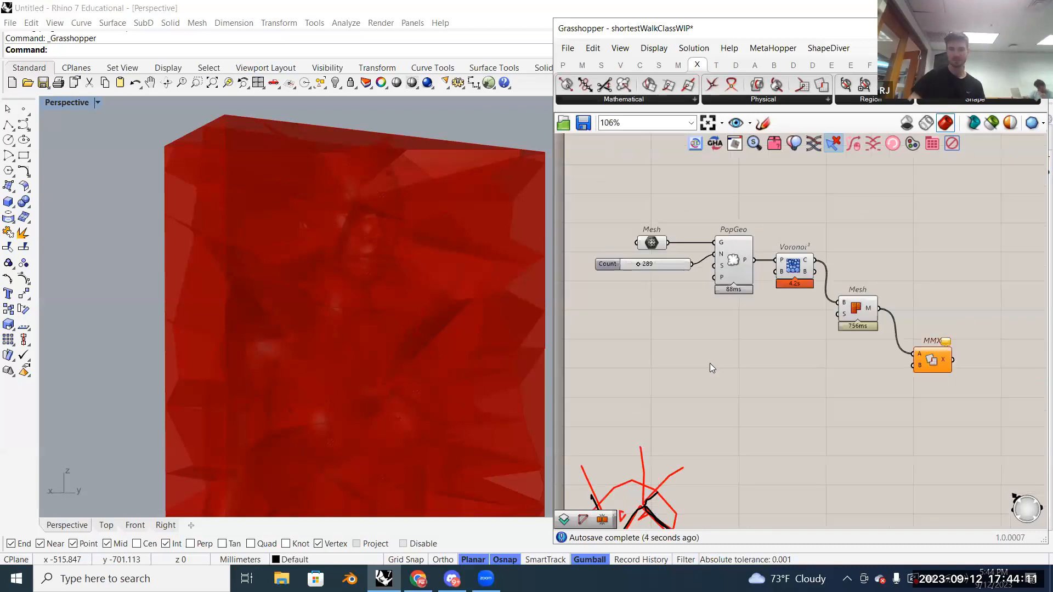
double_click(663, 266)
text(150)
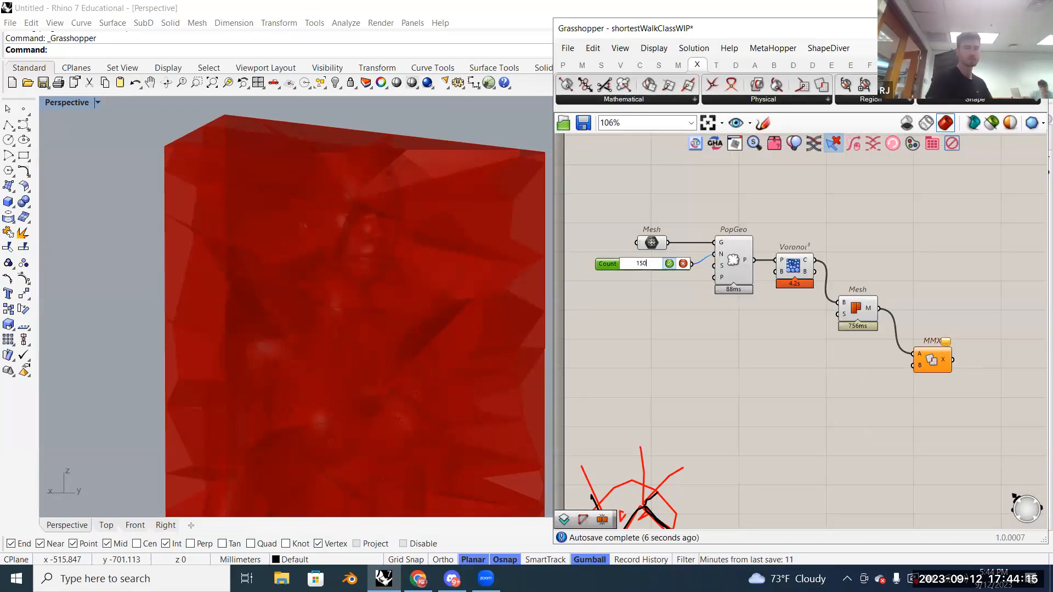
key(Return)
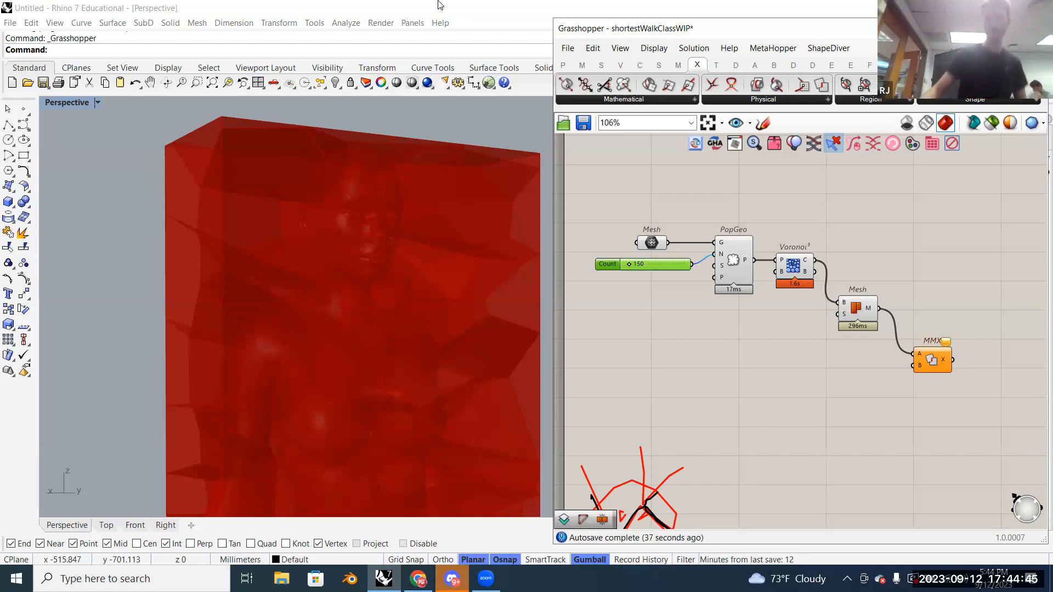
Step: Move the Mesh Brep component up beside Voronoi 3D and align it with the cells output
click(857, 308)
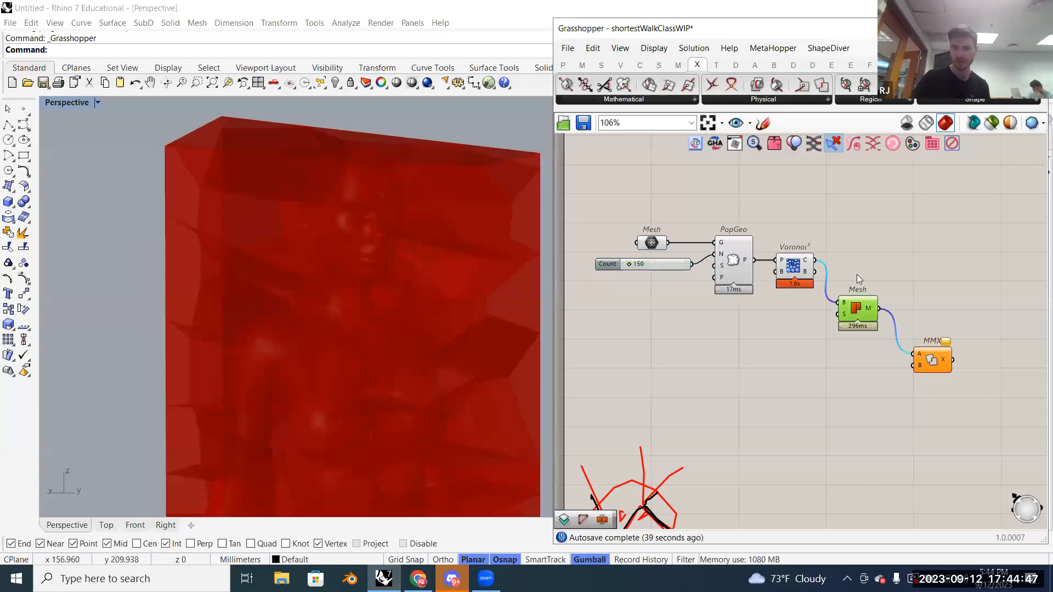
drag(857, 308, 856, 266)
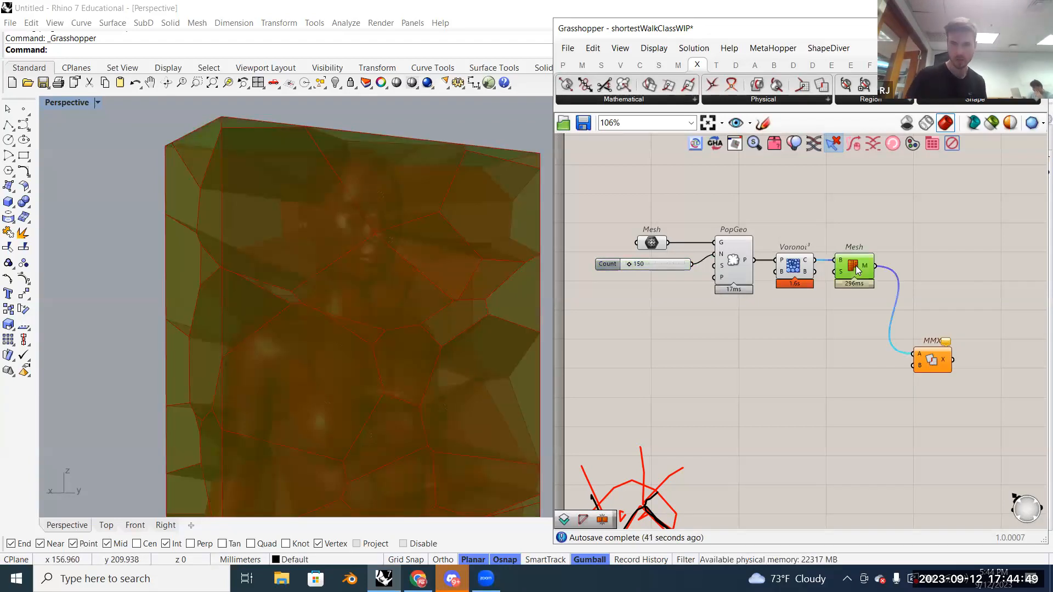
click(848, 324)
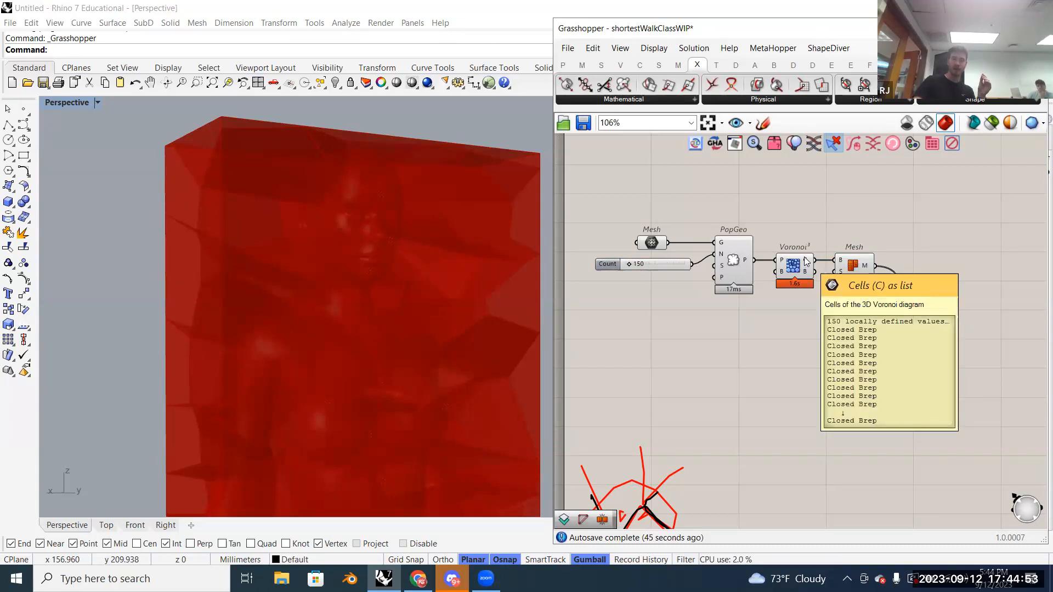
Step: Preview the meshed Voronoi cells and wire the body Mesh parameter into input B of Mesh | Mesh
click(858, 266)
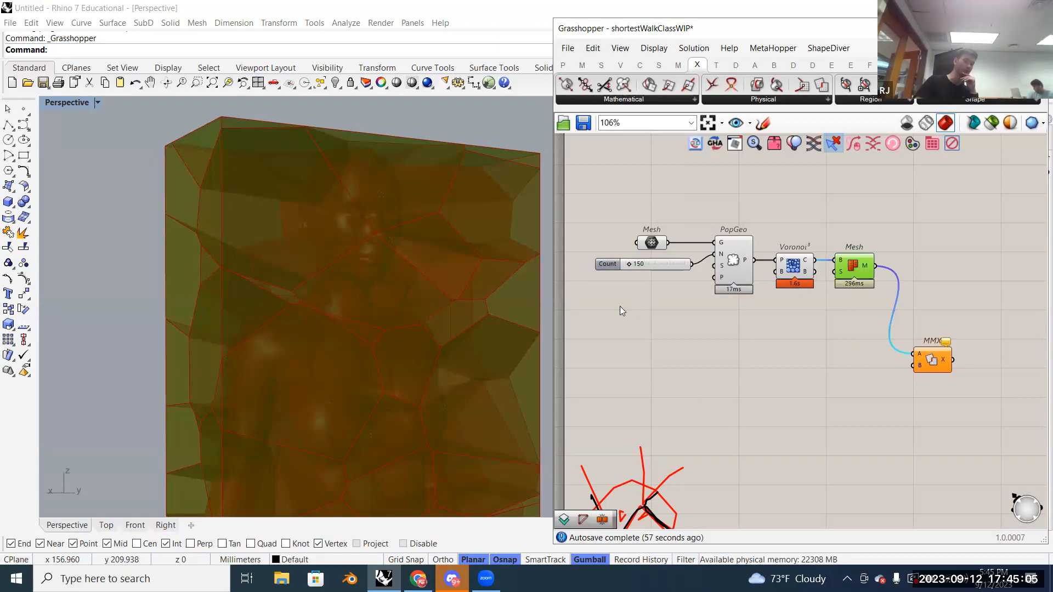
click(651, 243)
drag(669, 243, 914, 365)
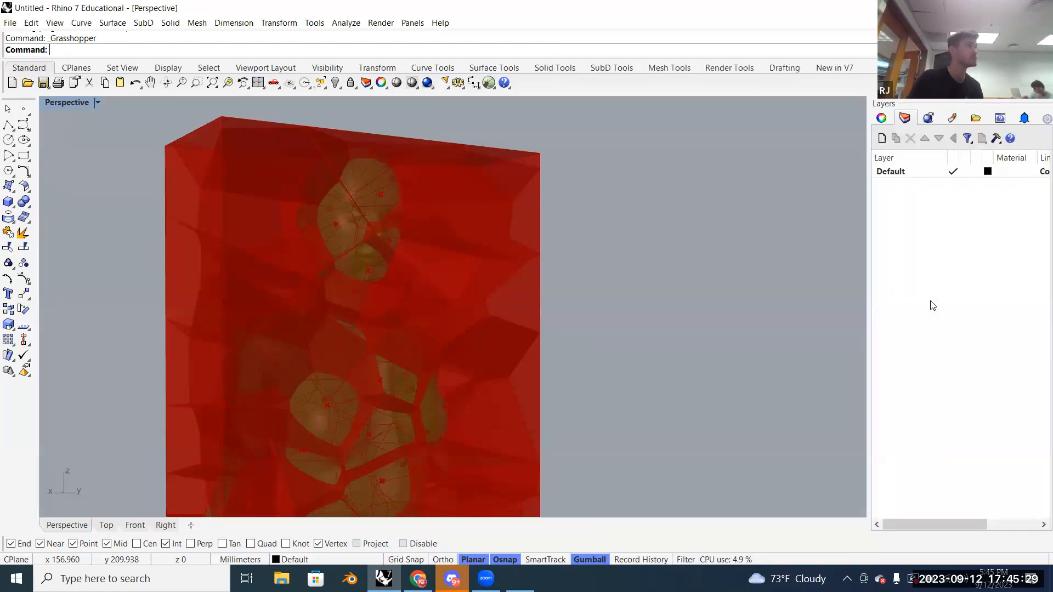
Step: Turn off the preview of the Populate Geometry, Voronoi 3D and Mesh Brep components in the Grasshopper definition
click(486, 578)
click(486, 579)
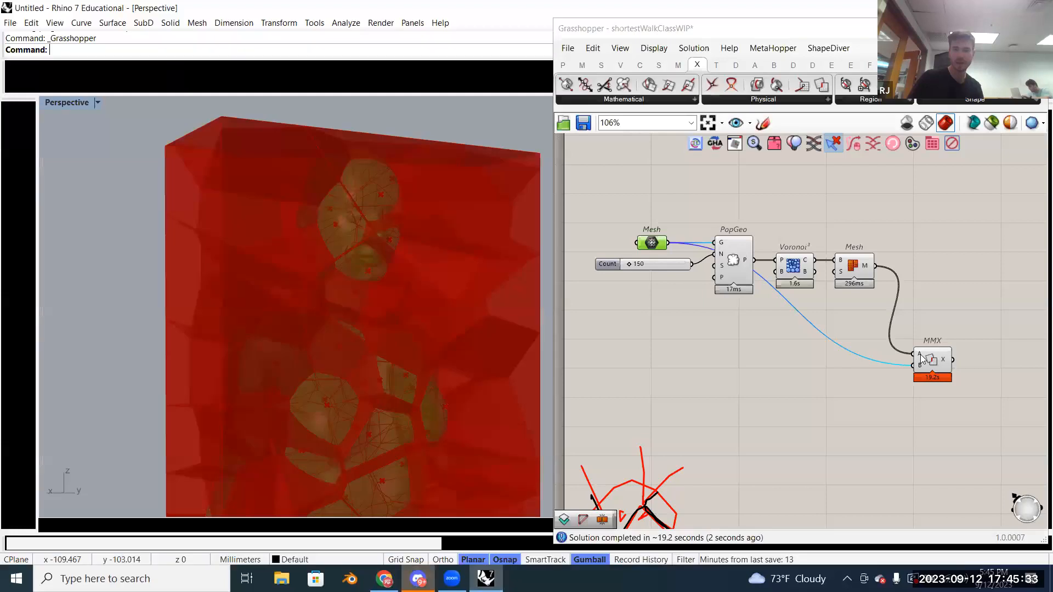
click(932, 359)
drag(881, 301, 720, 204)
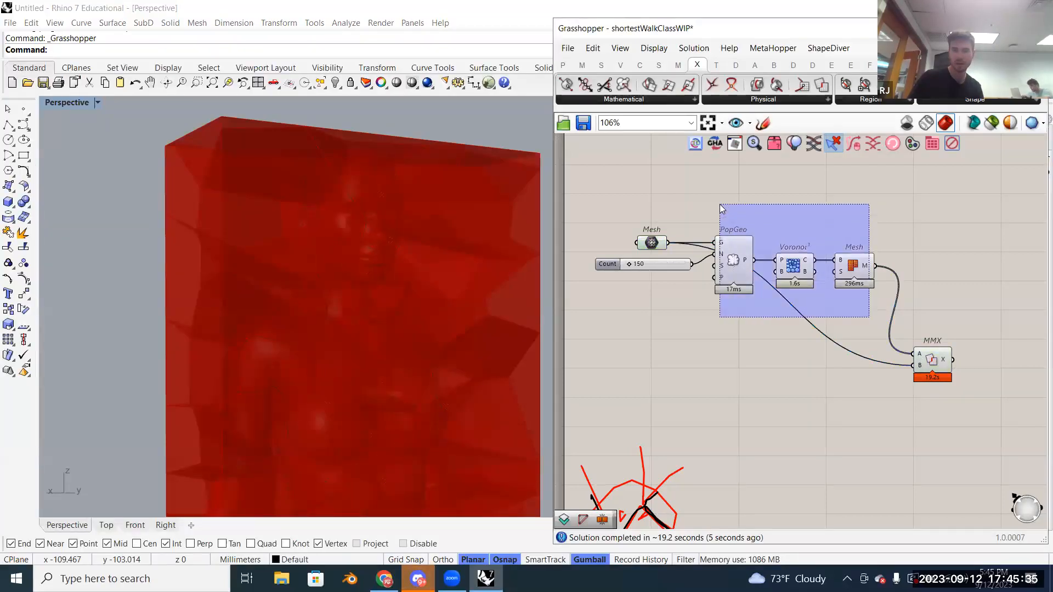
right_click(719, 204)
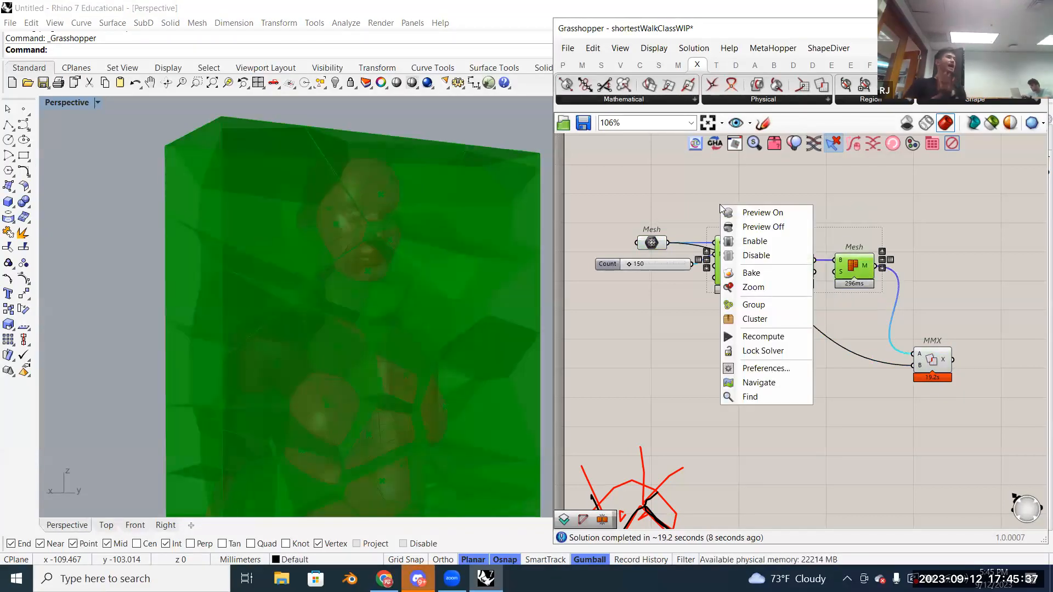
click(680, 374)
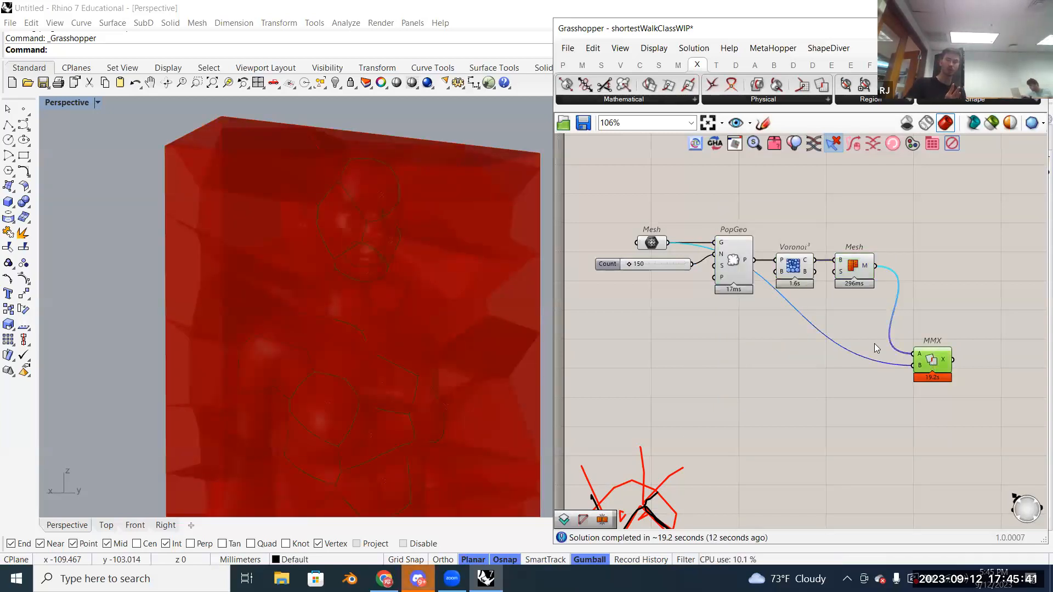
drag(864, 319, 715, 193)
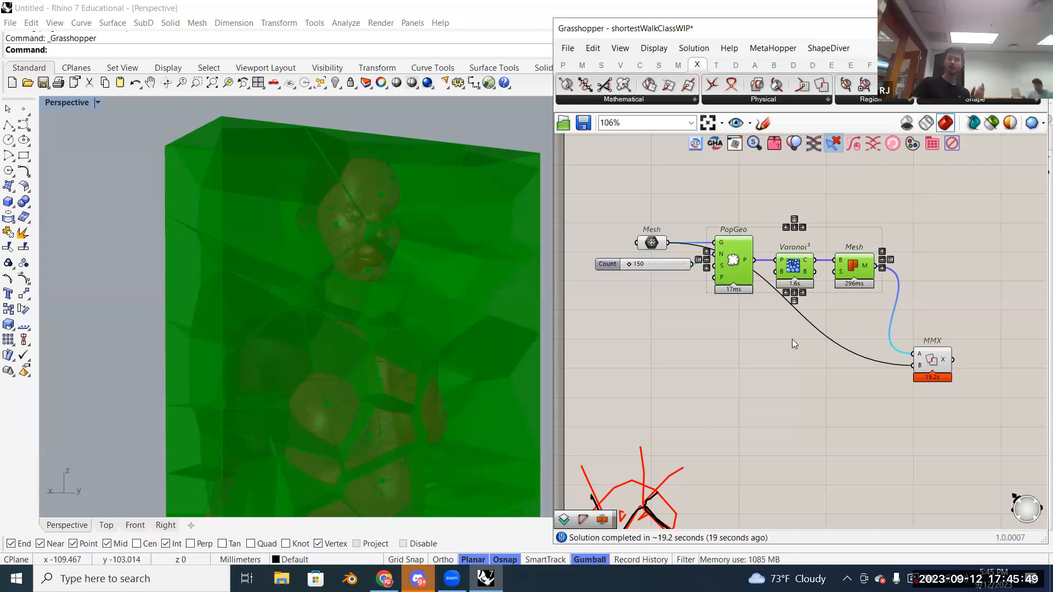
right_click(774, 380)
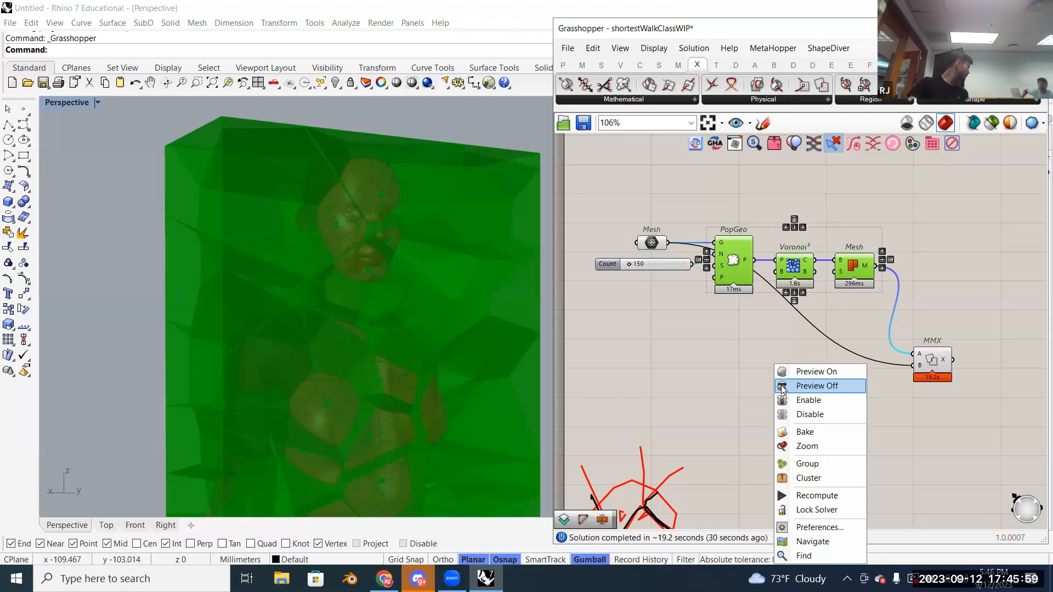
click(782, 386)
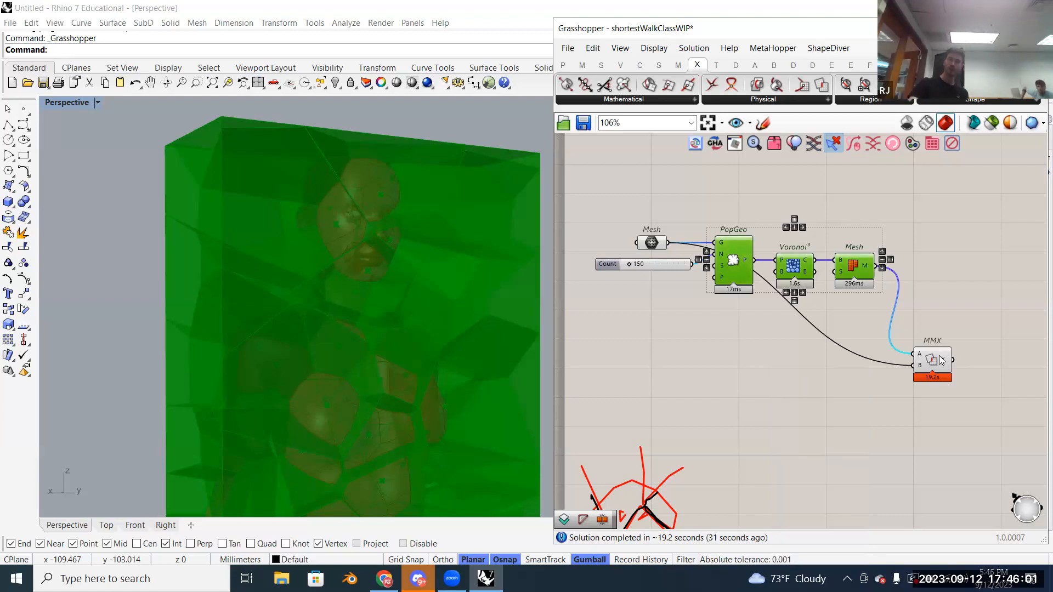
Step: Highlight the Mesh | Mesh component and examine its intersection curves across the whole body
scroll(941, 360, down, 3)
scroll(941, 360, up, 8)
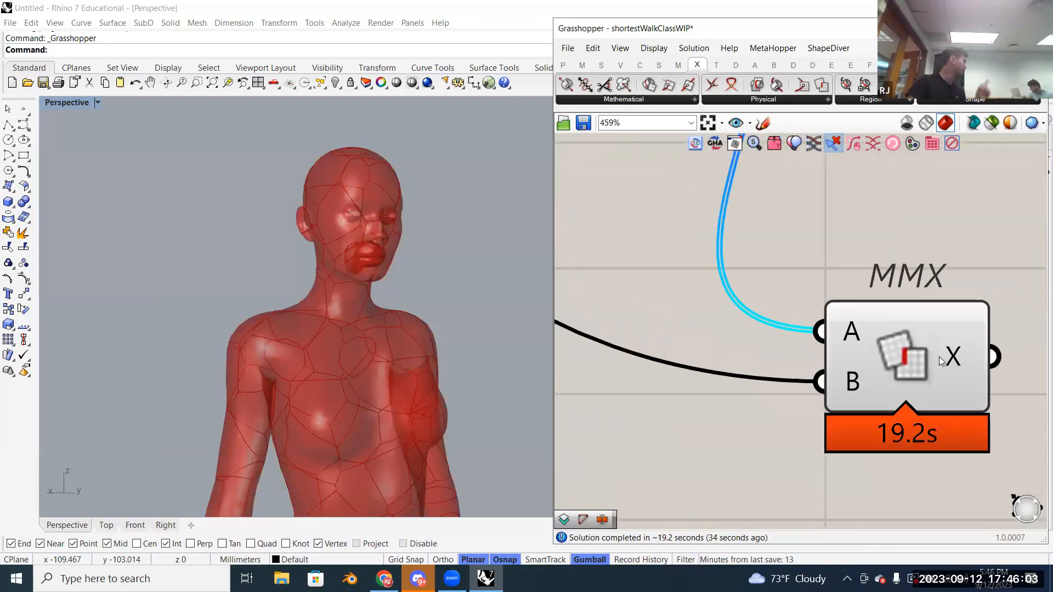
scroll(932, 367, down, 2)
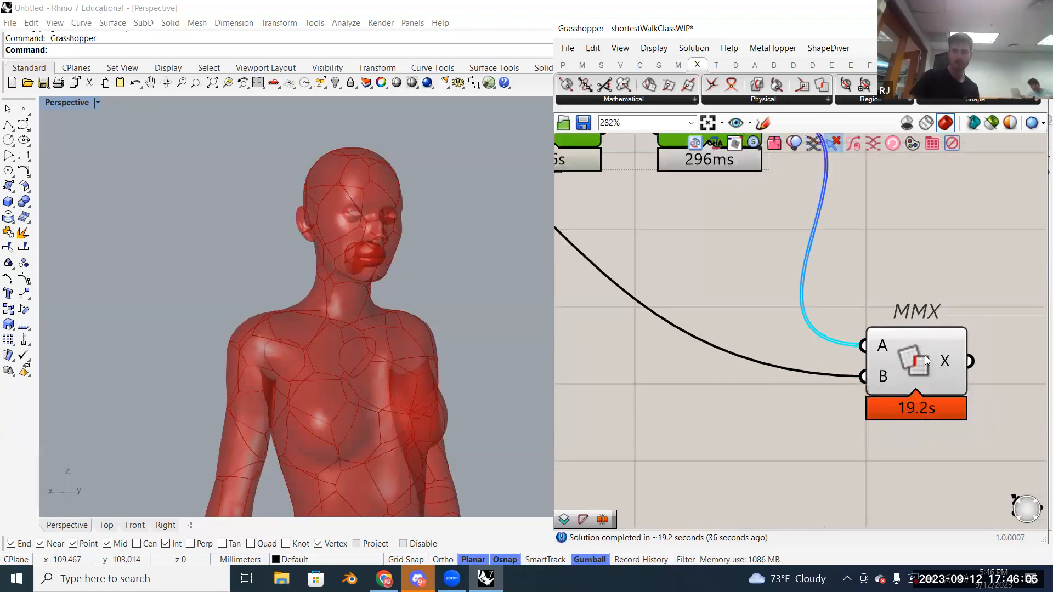
click(925, 356)
scroll(415, 316, down, 3)
shift+right_drag(430, 365, 311, 219)
right_drag(353, 321, 337, 335)
scroll(332, 287, up, 3)
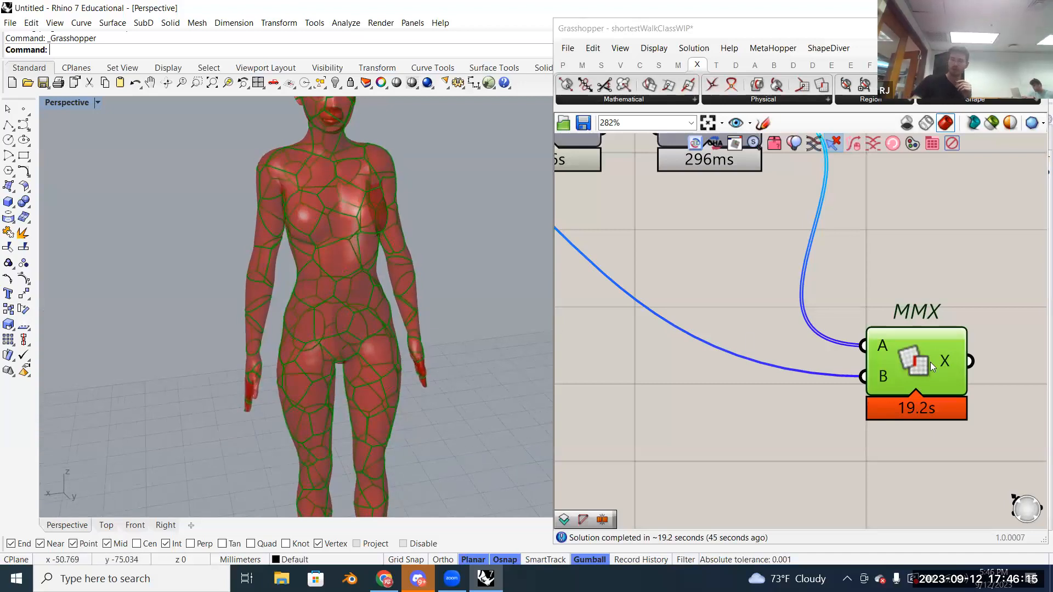
Step: Flatten the X output of the Mesh | Mesh component and bring the Grasshopper canvas back into view
scroll(816, 341, down, 5)
drag(813, 337, 809, 340)
click(834, 295)
right_drag(841, 363, 758, 375)
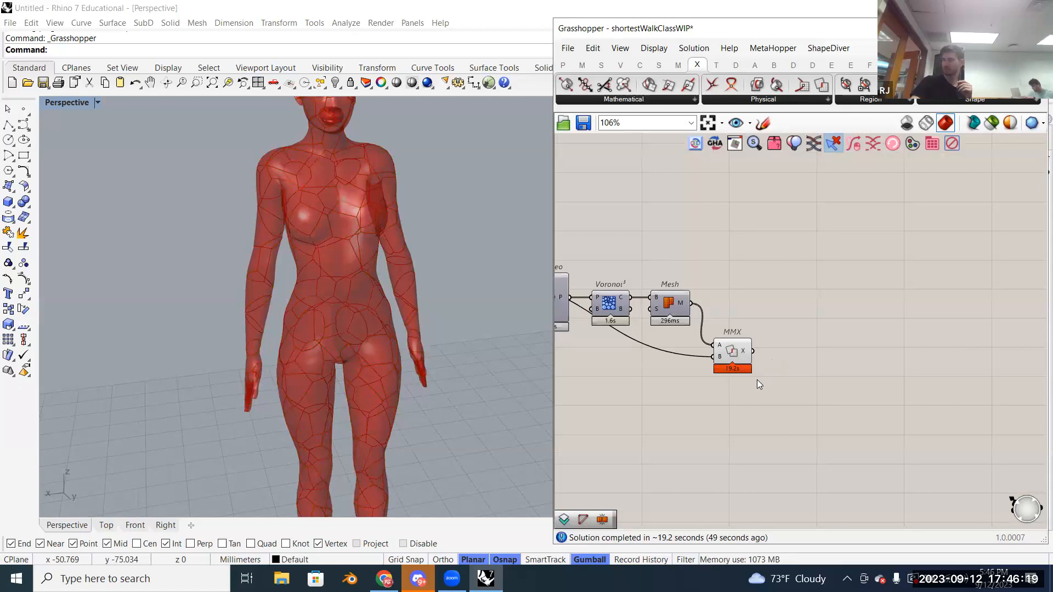
scroll(757, 379, up, 5)
click(715, 325)
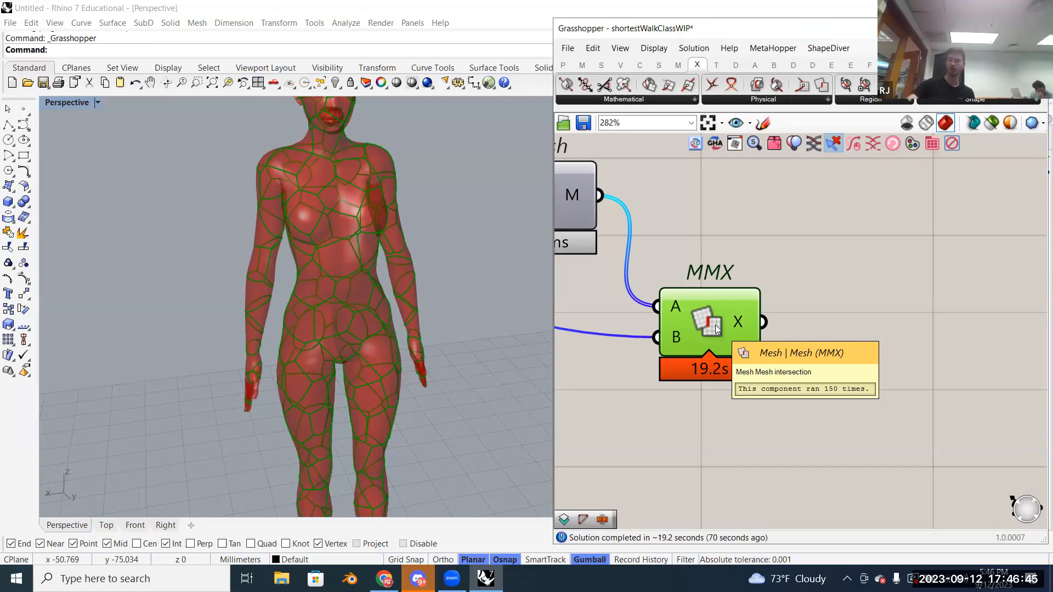
scroll(735, 323, down, 1)
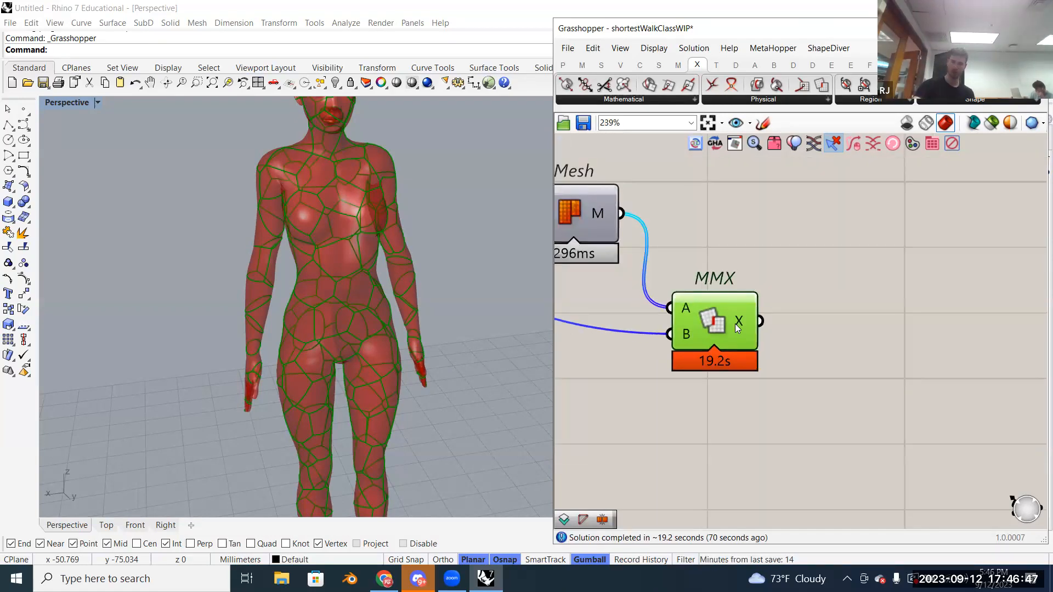
mouse_move(739, 319)
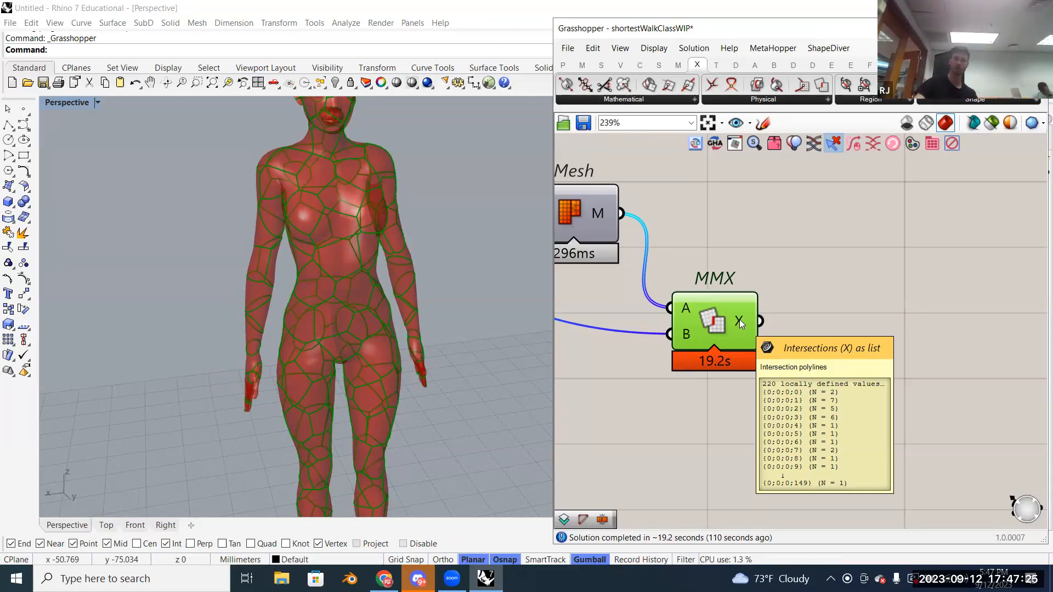
right_click(740, 319)
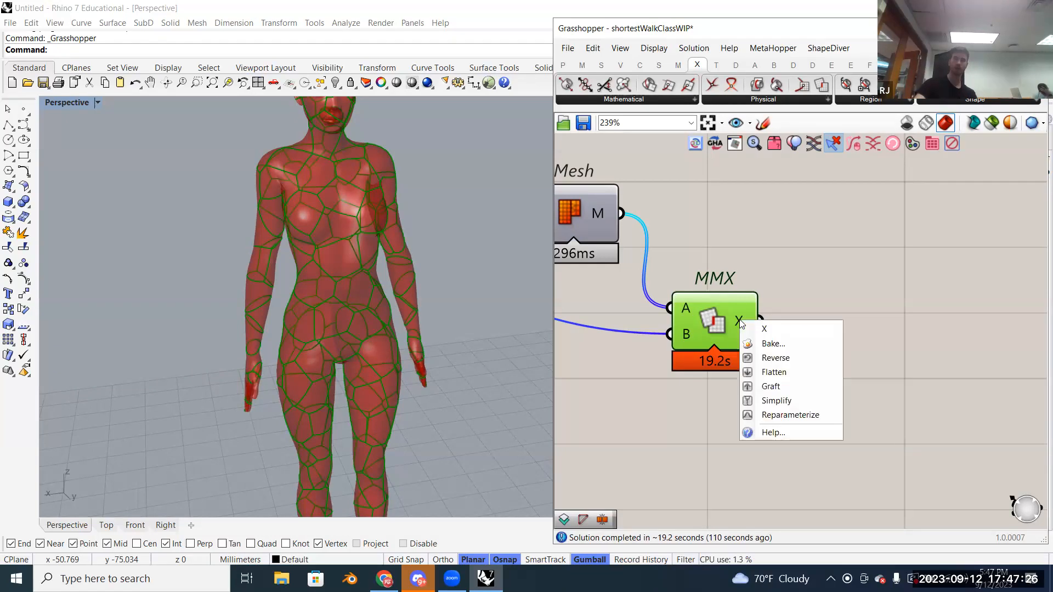
click(776, 377)
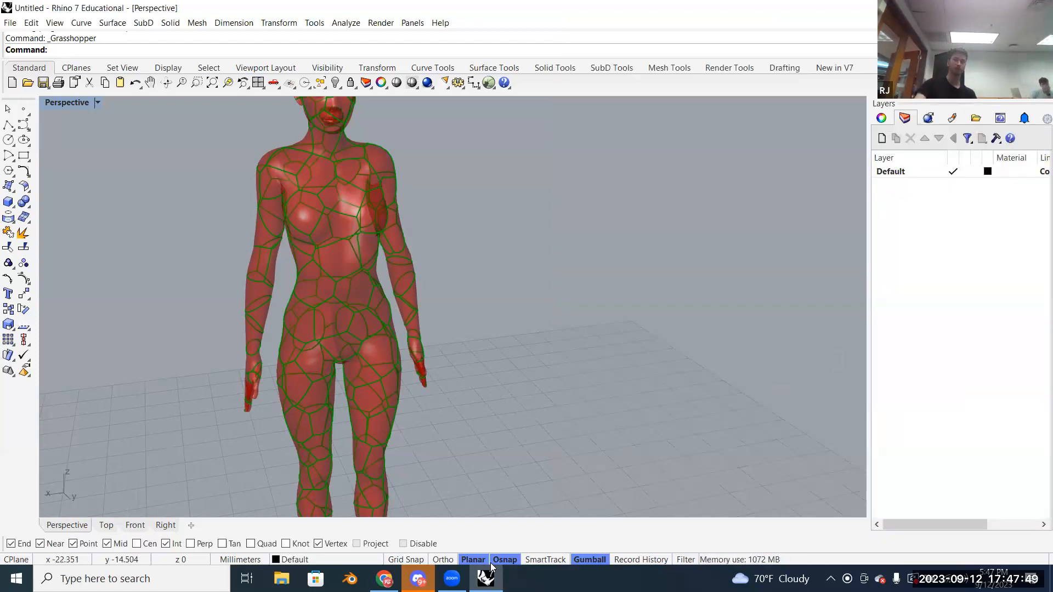
click(492, 567)
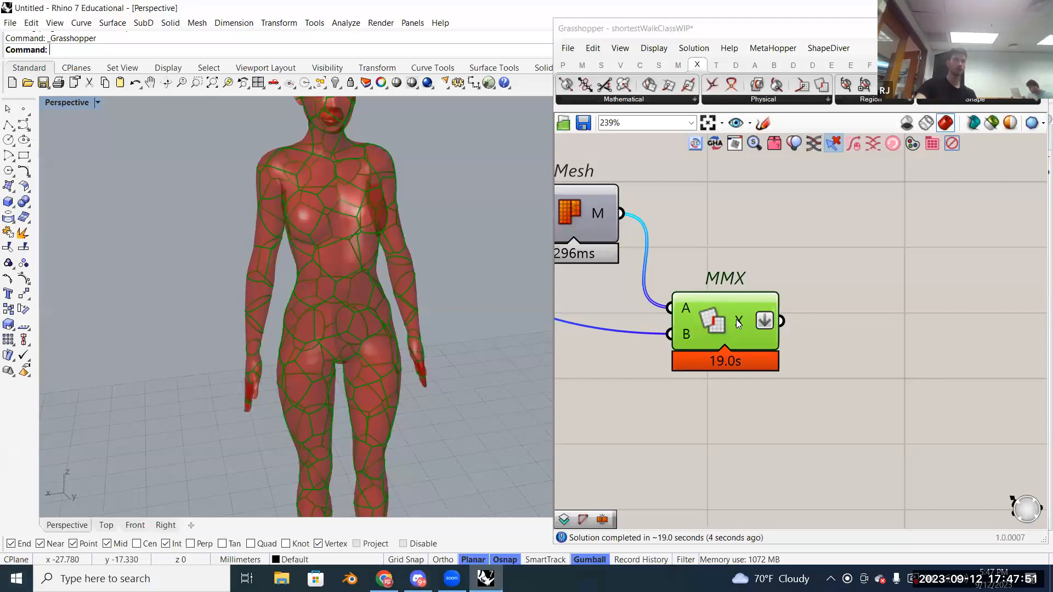
Step: Inspect the data list of the flattened intersections output on Mesh | Mesh and its available data options
mouse_move(736, 320)
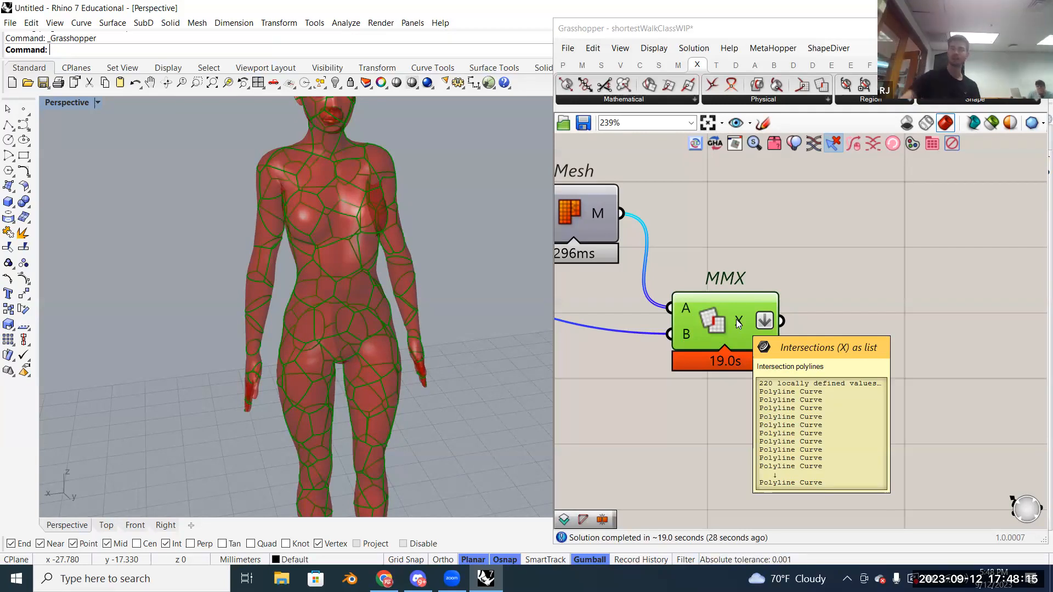
right_click(736, 320)
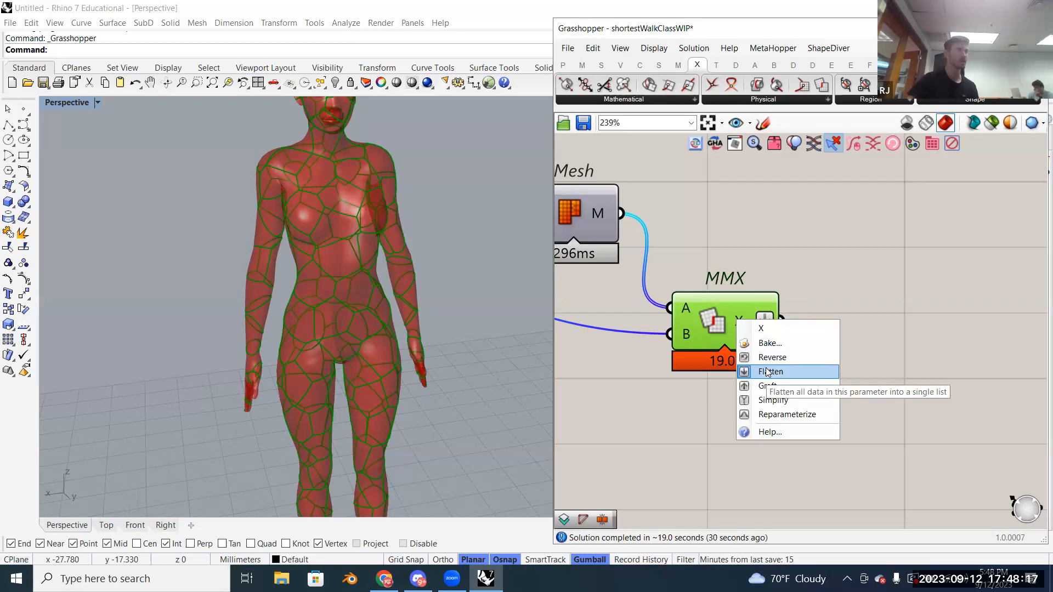
click(827, 284)
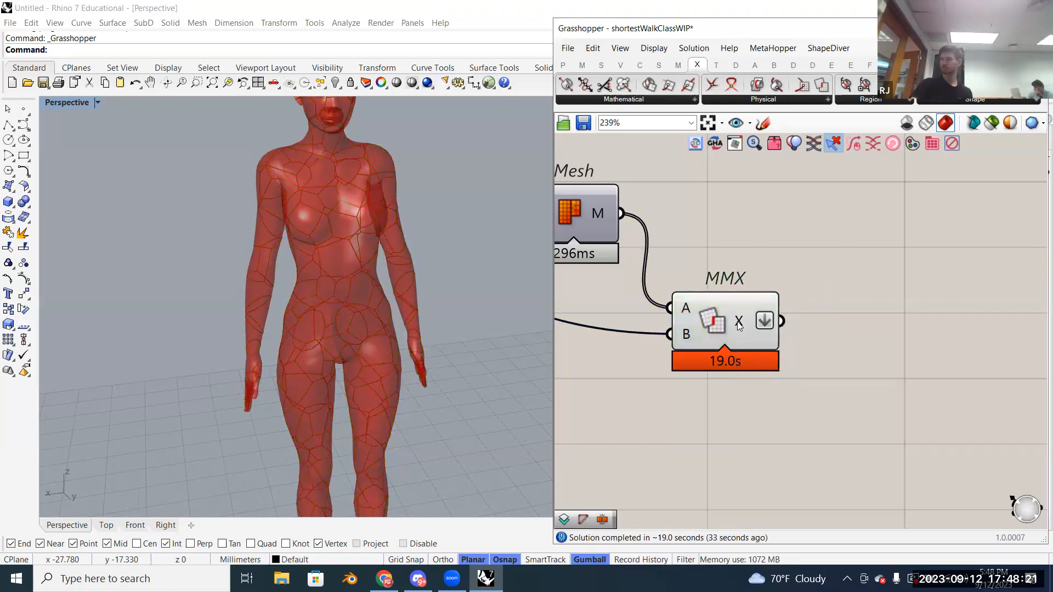
scroll(738, 324, down, 1)
click(712, 329)
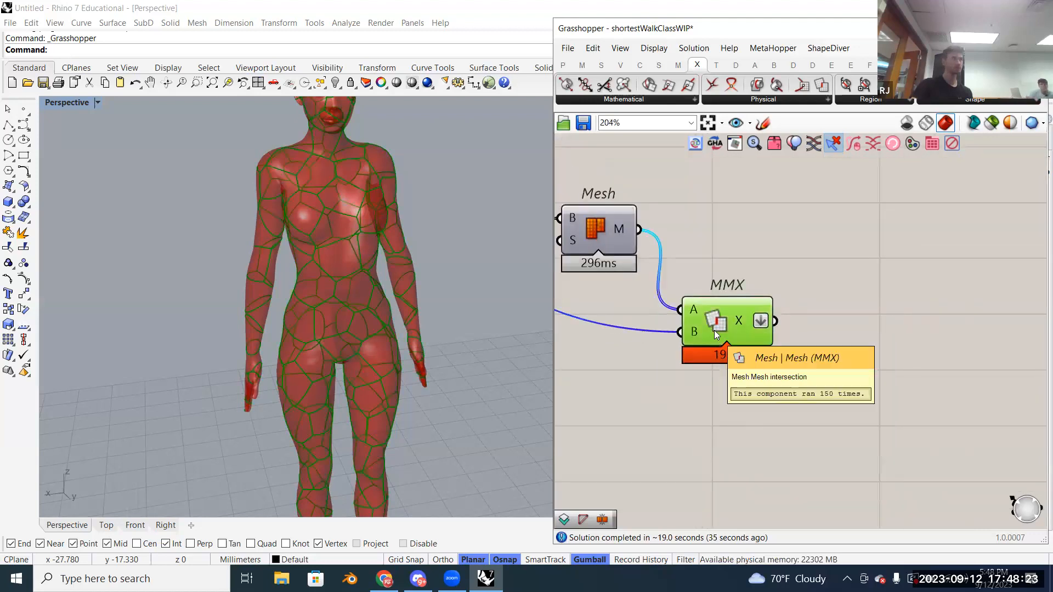
mouse_move(739, 321)
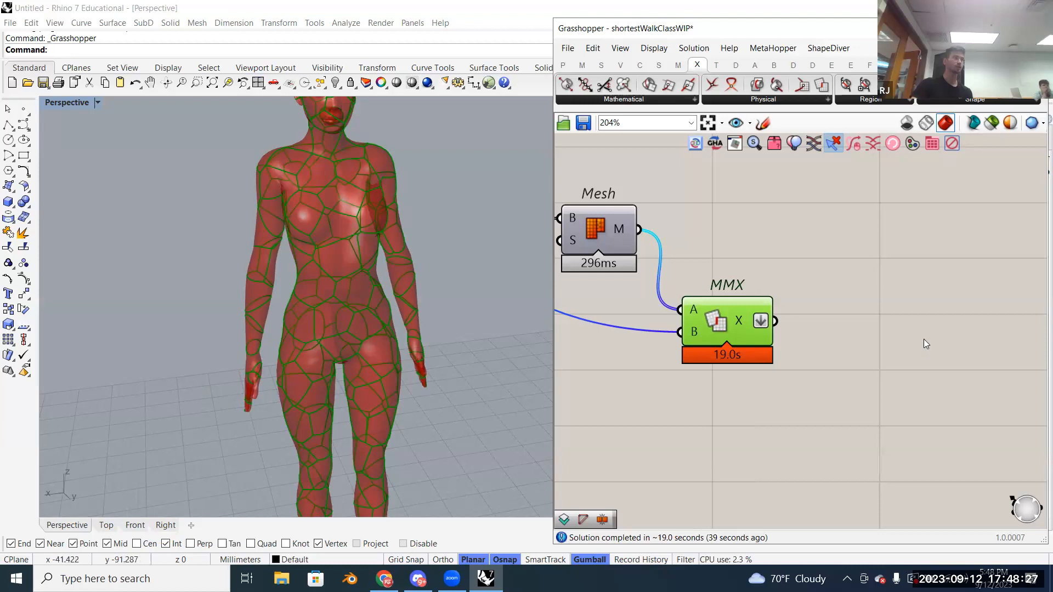
right_drag(804, 394, 954, 370)
scroll(955, 371, up, 3)
scroll(853, 345, down, 1)
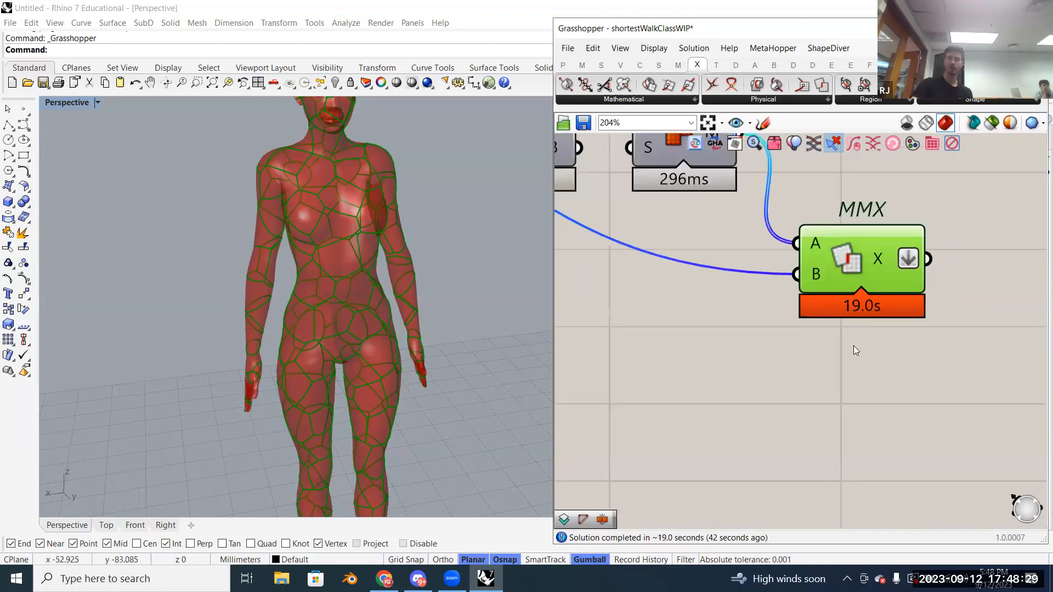
scroll(854, 345, down, 4)
right_drag(794, 350, 817, 355)
drag(832, 346, 729, 226)
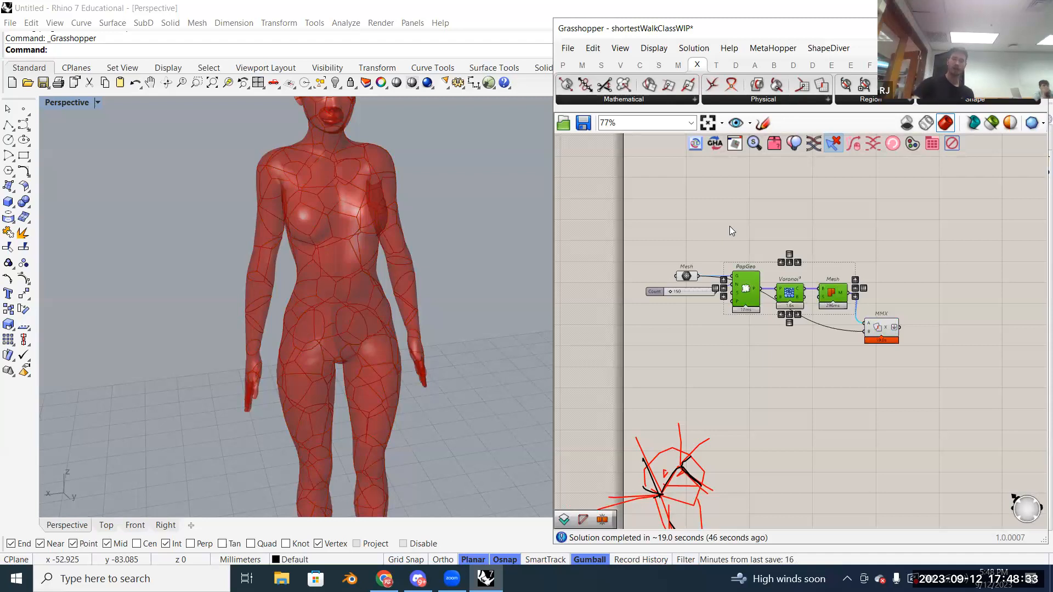
right_click(782, 387)
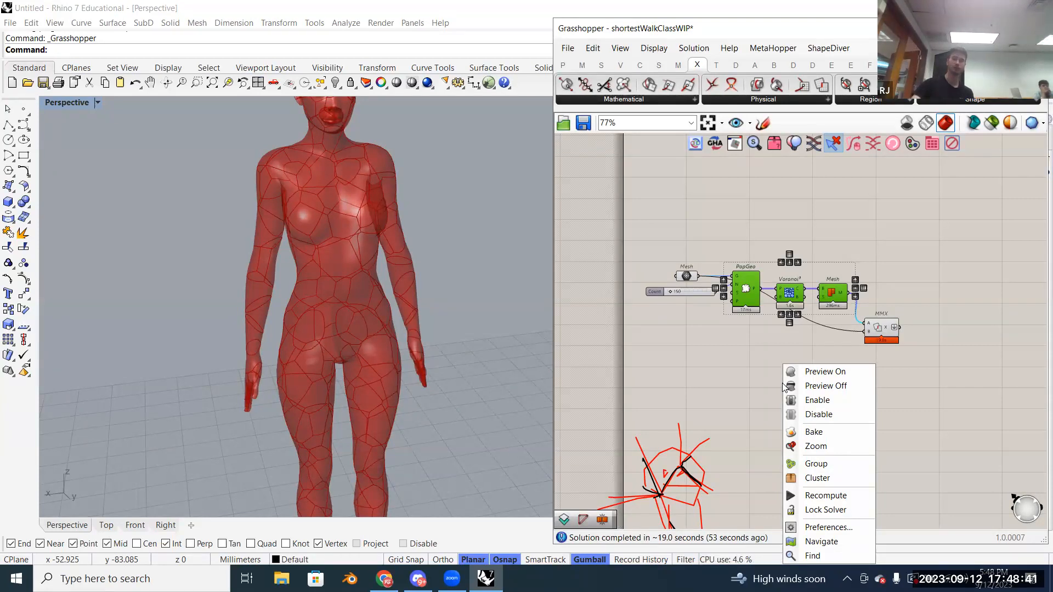
Step: Highlight the Mesh | Mesh result and examine its intersection polylines and corner points up close on the torso
click(883, 328)
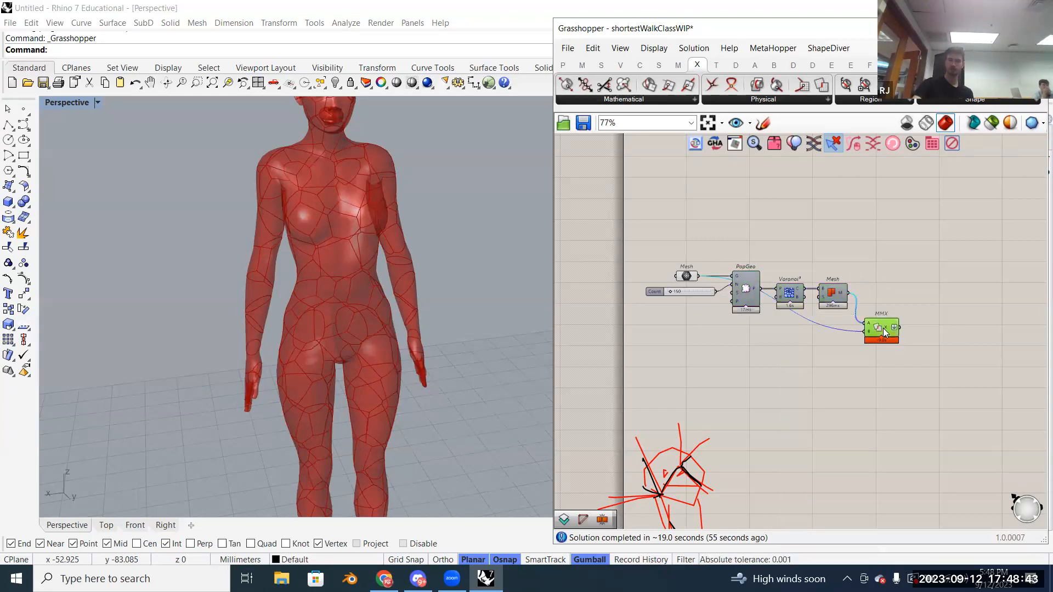
scroll(914, 324, up, 4)
scroll(878, 363, down, 1)
mouse_move(805, 341)
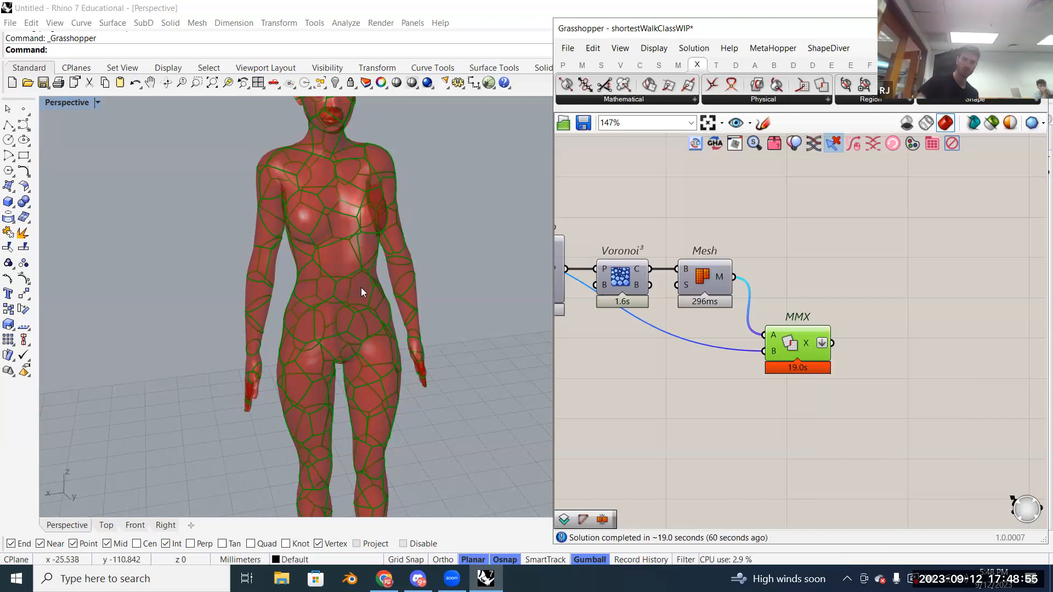
scroll(361, 289, up, 10)
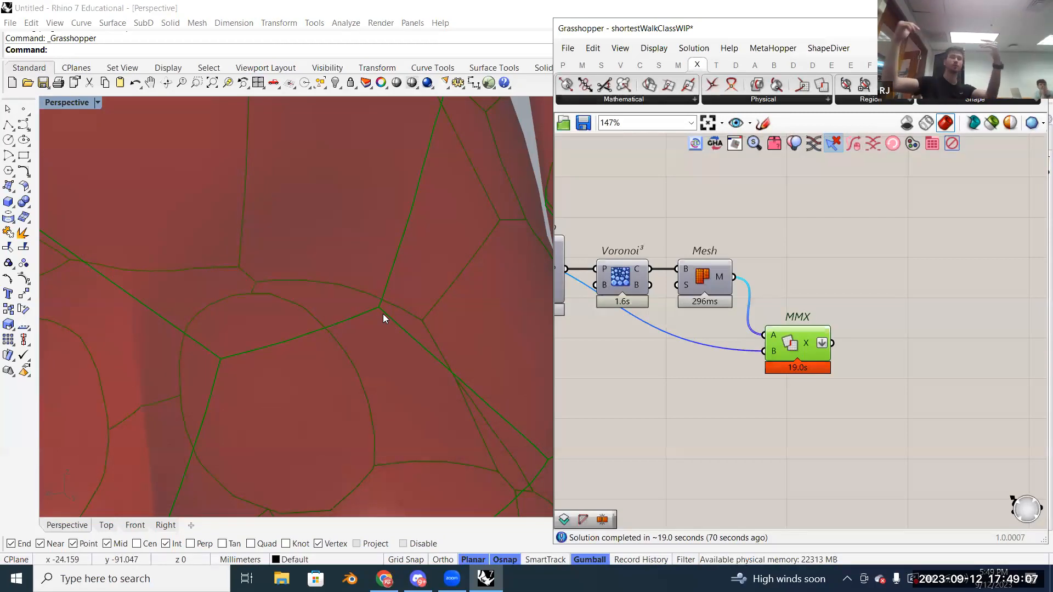
scroll(386, 322, down, 10)
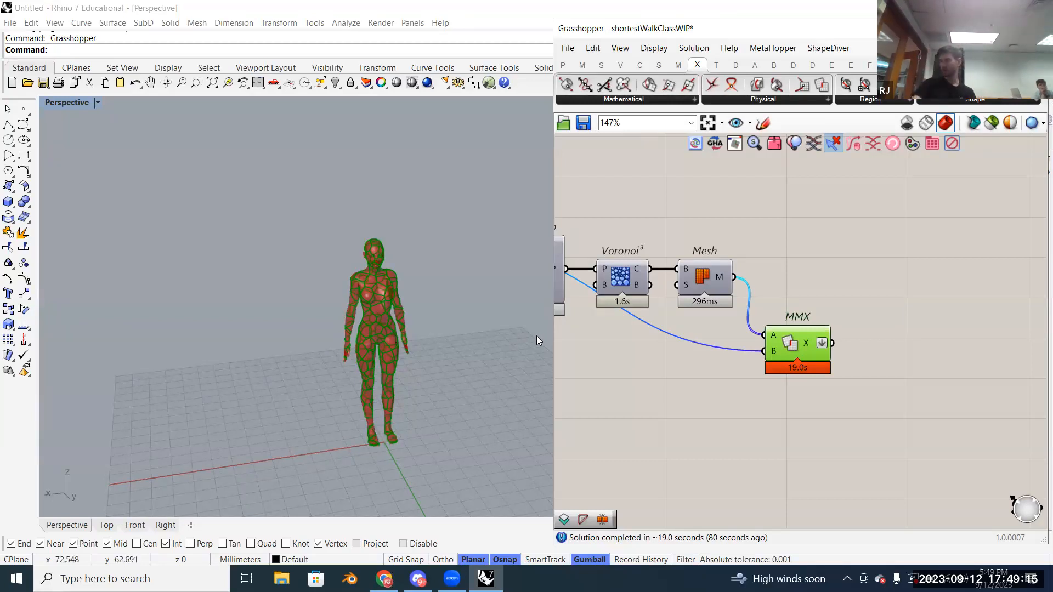
Step: Add the curve Explode component and place it just below and beyond the Mesh | Mesh output
scroll(885, 359, down, 2)
scroll(884, 359, up, 5)
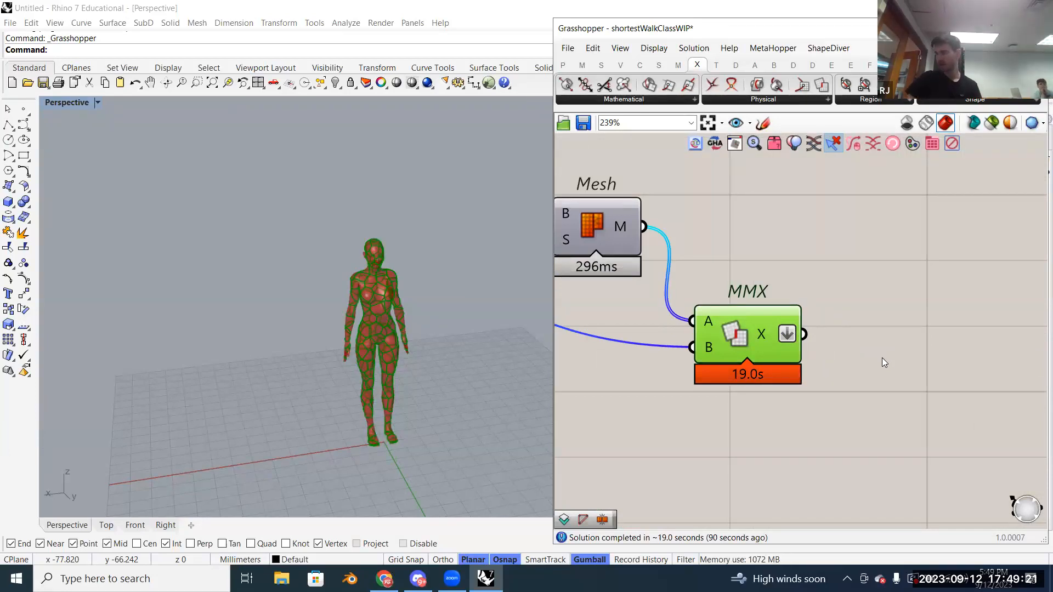
click(883, 358)
double_click(882, 359)
text(explo)
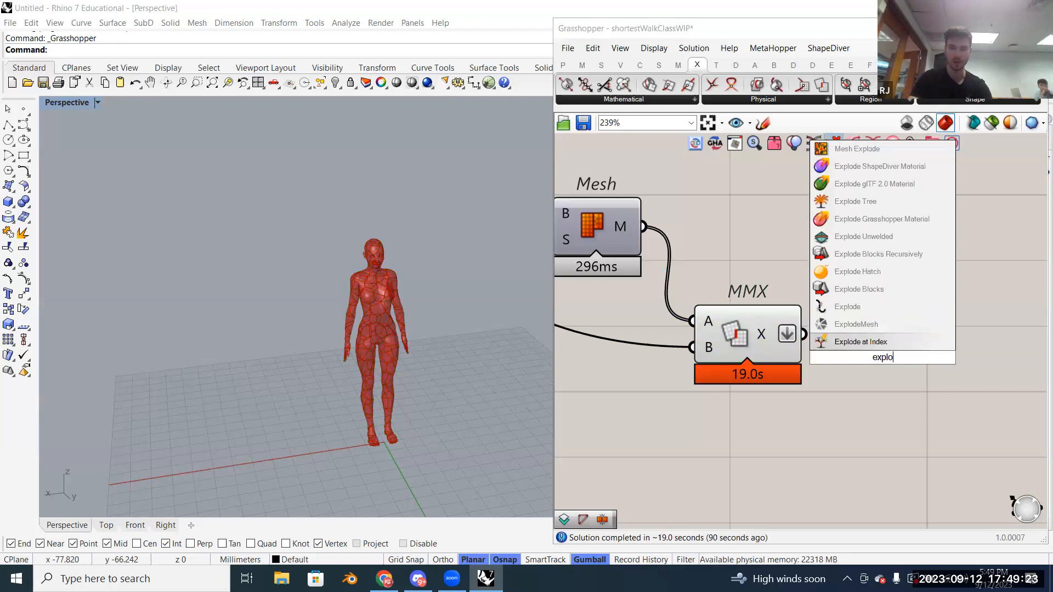
key(Up)
key(Up)
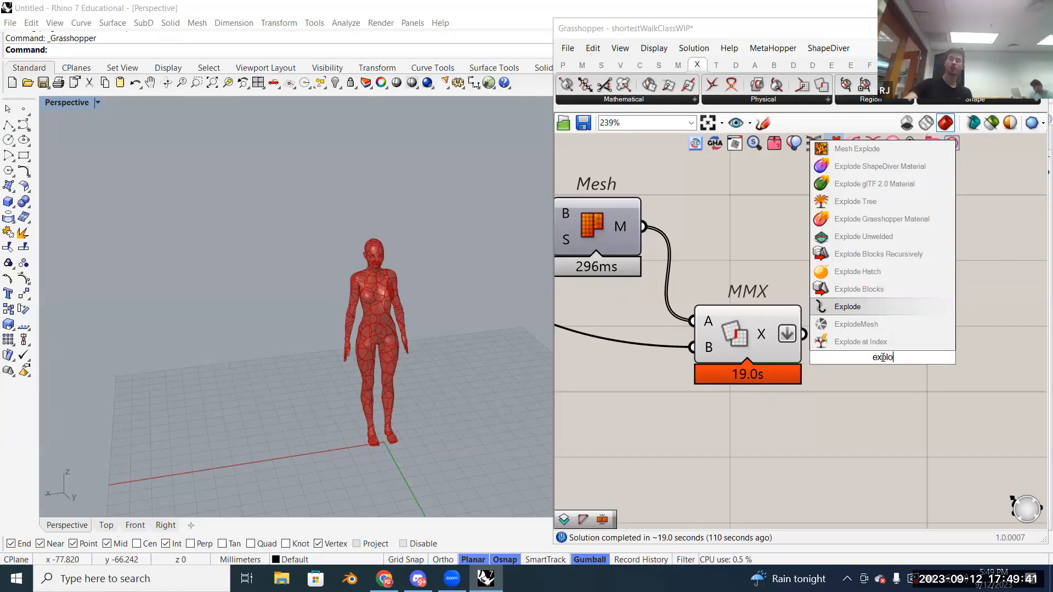
key(Return)
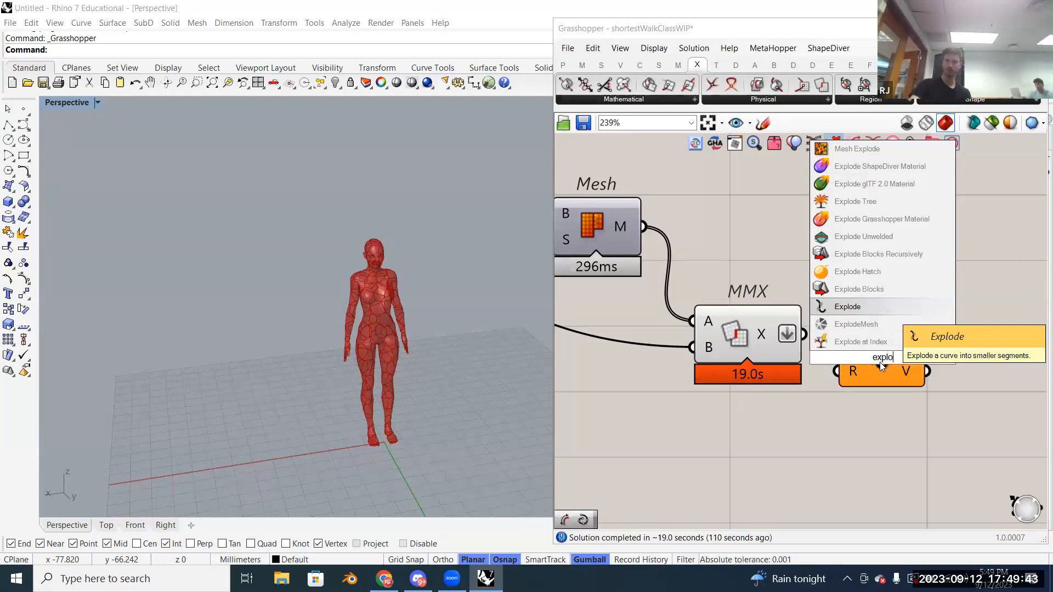
drag(887, 347, 896, 395)
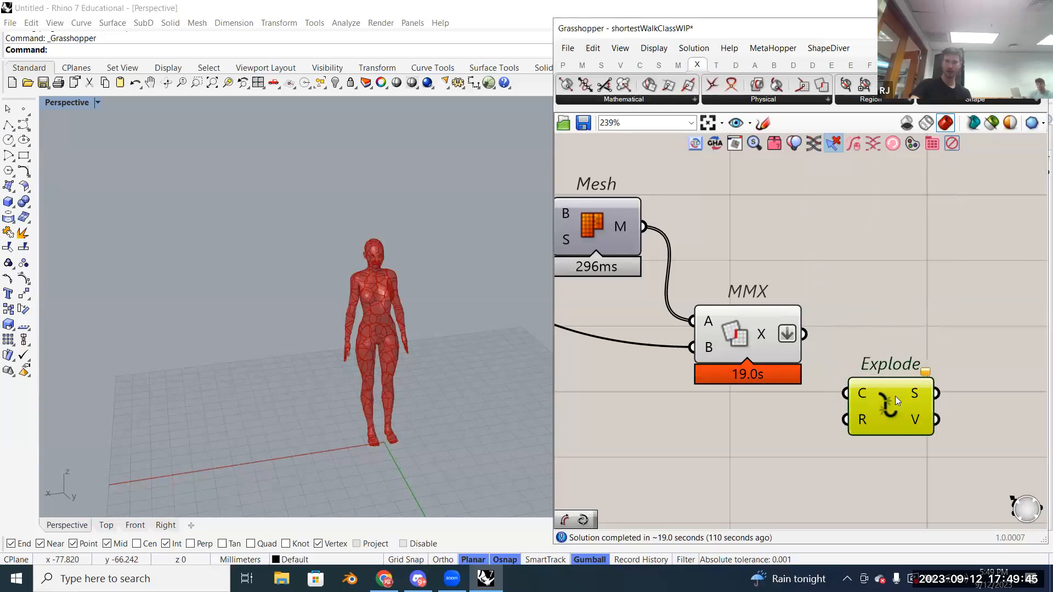
click(879, 372)
right_drag(925, 356, 990, 340)
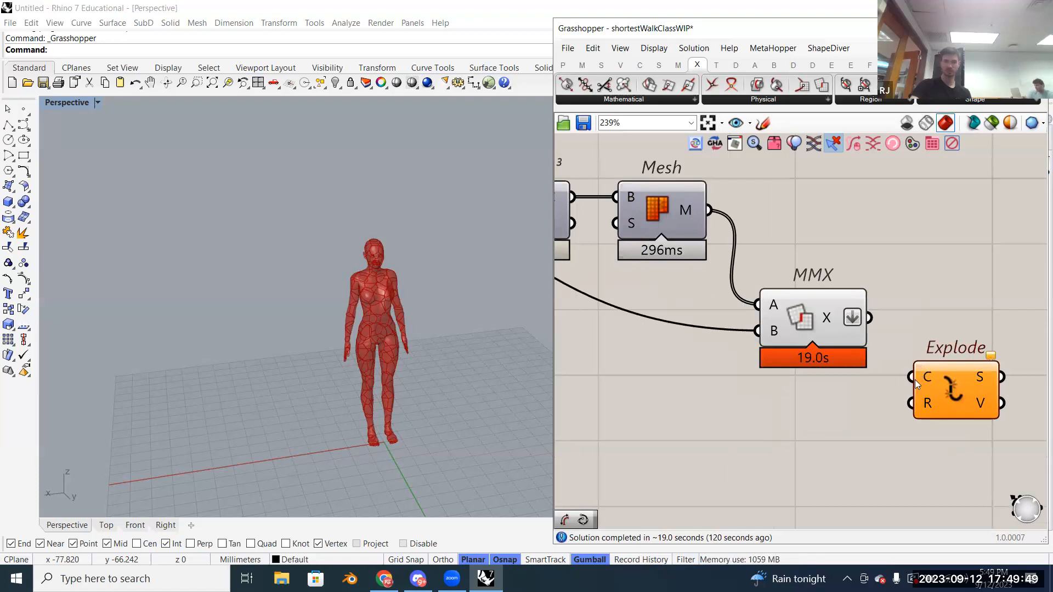
Step: Set the Count slider feeding the PopGeo component to its lower limit of 100
click(815, 339)
scroll(925, 348, down, 8)
scroll(810, 328, up, 6)
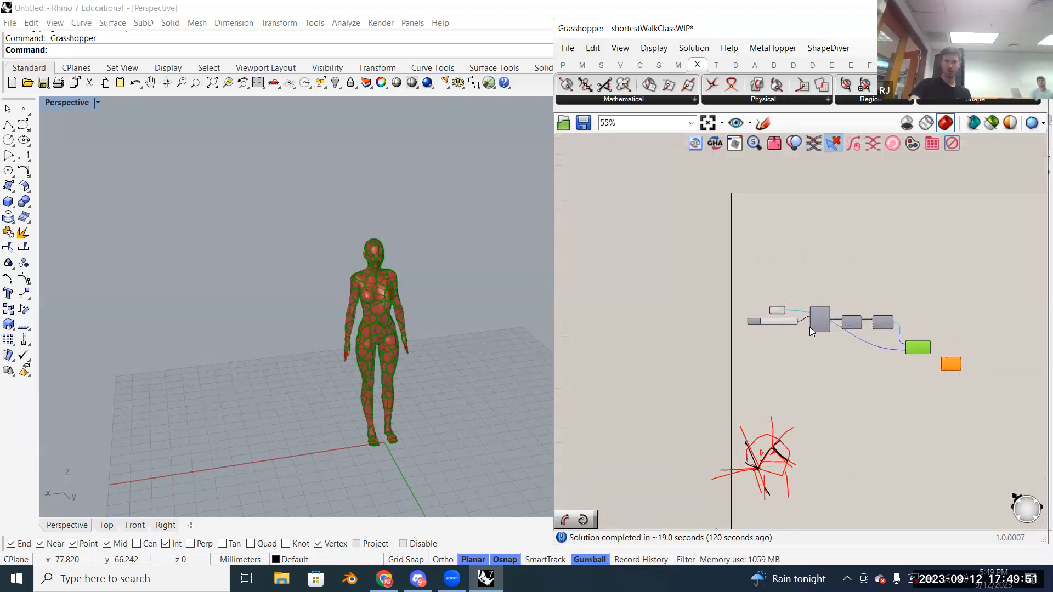
scroll(768, 325, up, 2)
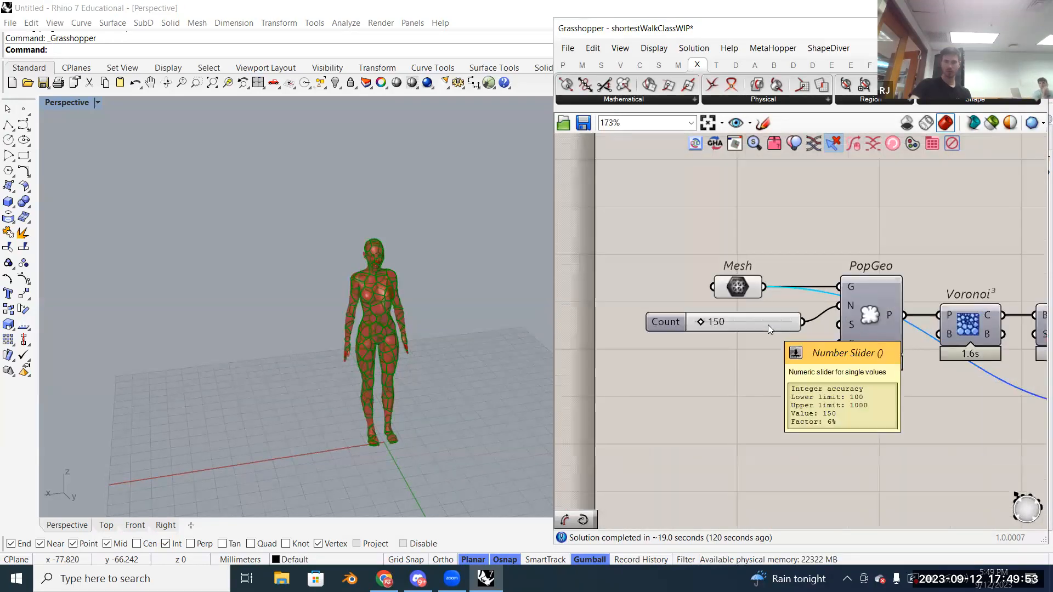
double_click(769, 324)
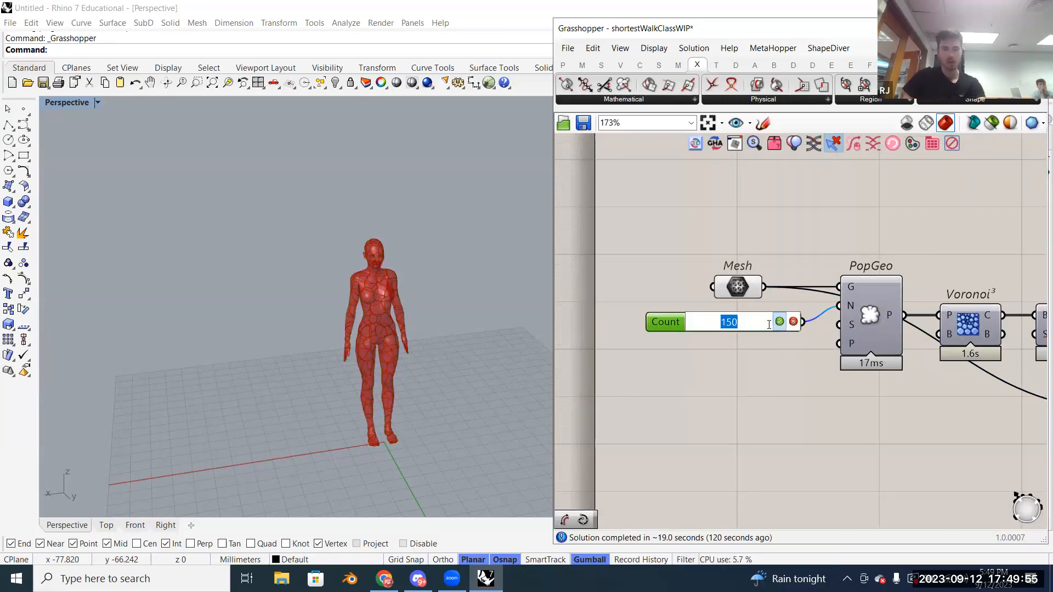
text(25)
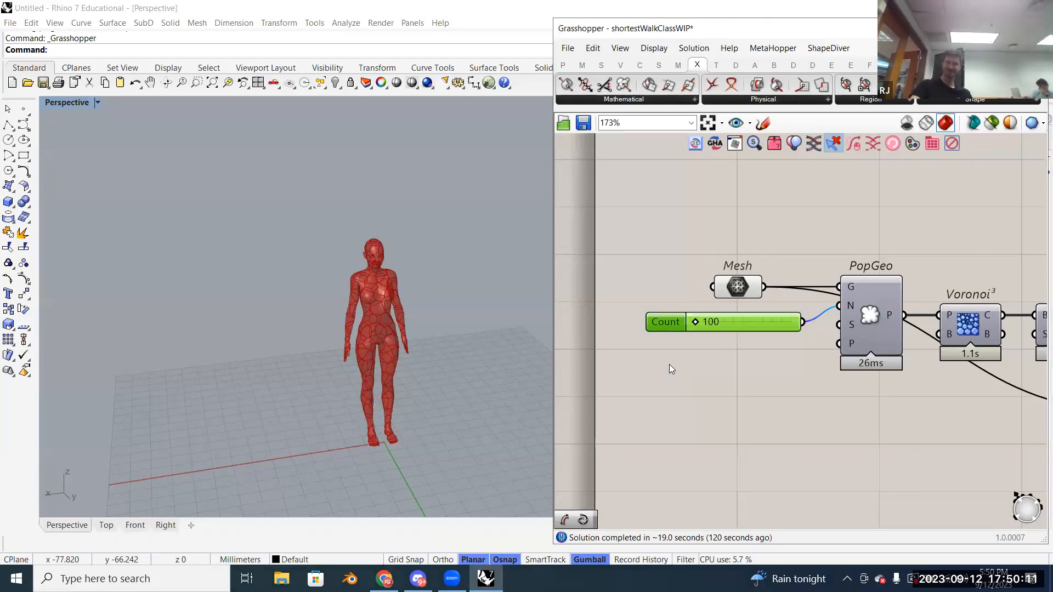
Step: Connect the X output of the Mesh | Mesh component to the curve input of Explode
scroll(673, 360, down, 4)
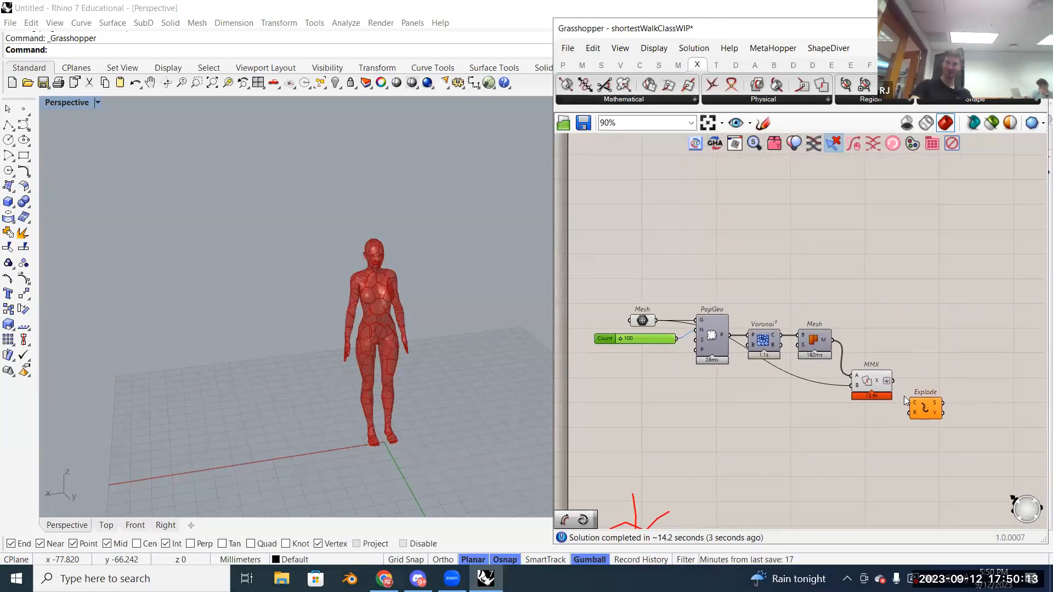
scroll(905, 401, up, 4)
click(936, 404)
drag(881, 360, 913, 395)
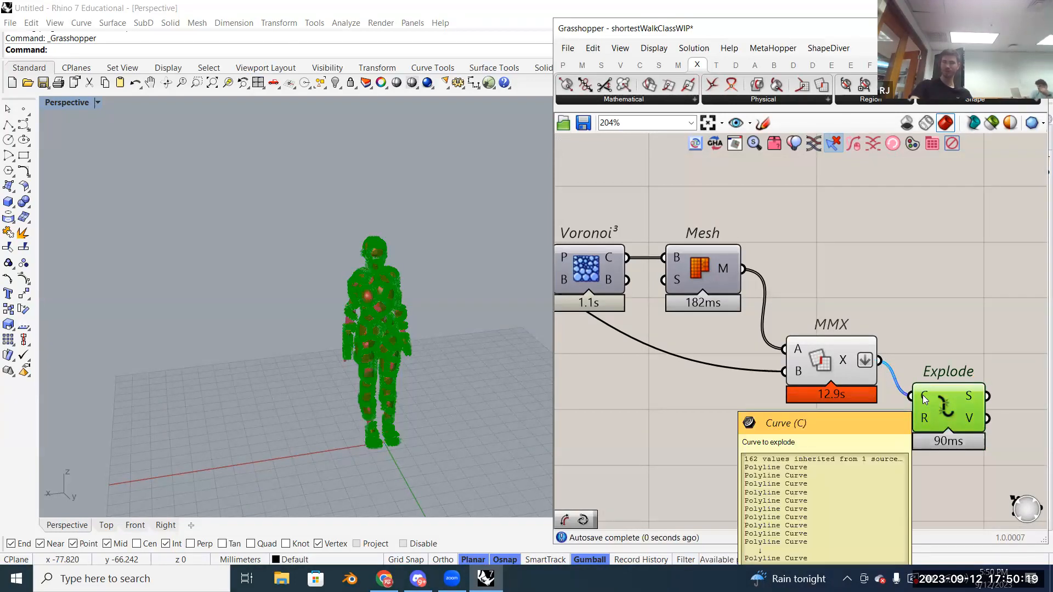
Step: Examine the exploded segments and their vertices on the body mesh, up close and from farther out
scroll(382, 332, up, 3)
scroll(382, 329, up, 5)
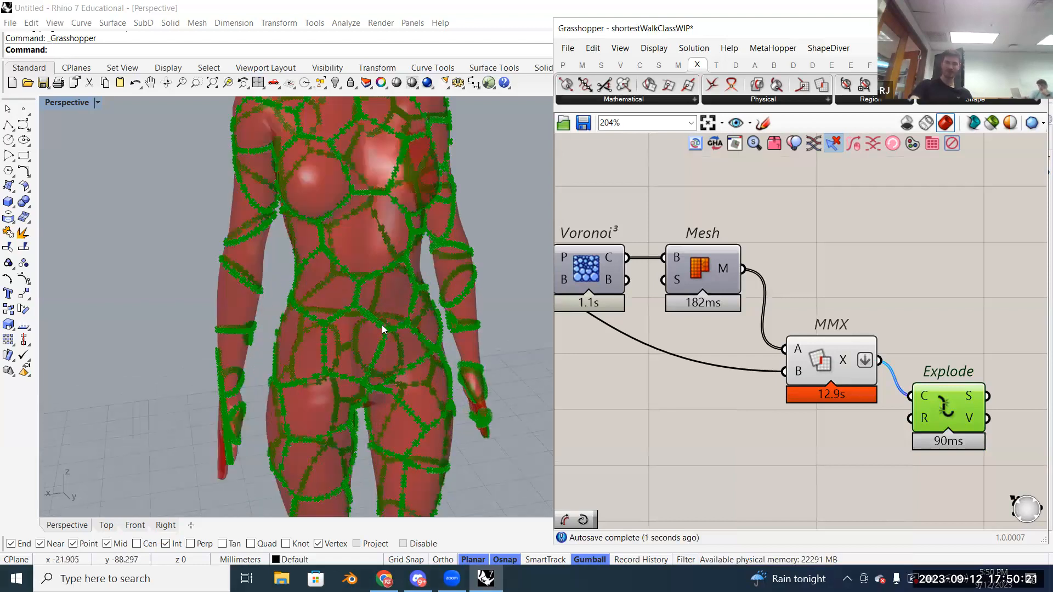
scroll(378, 335, down, 7)
right_drag(376, 340, 383, 330)
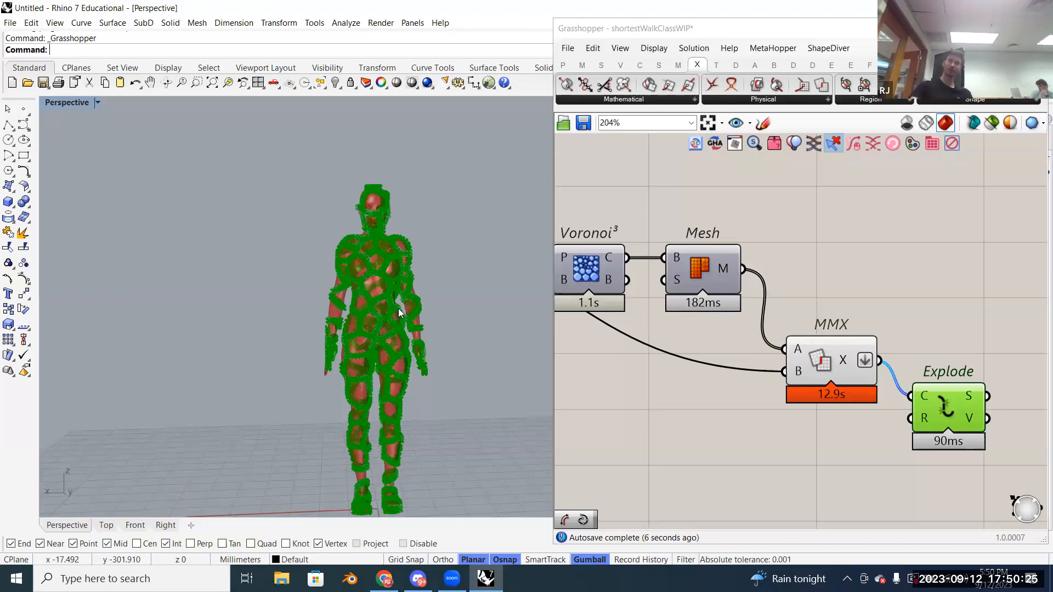
scroll(382, 296, up, 10)
scroll(382, 291, up, 6)
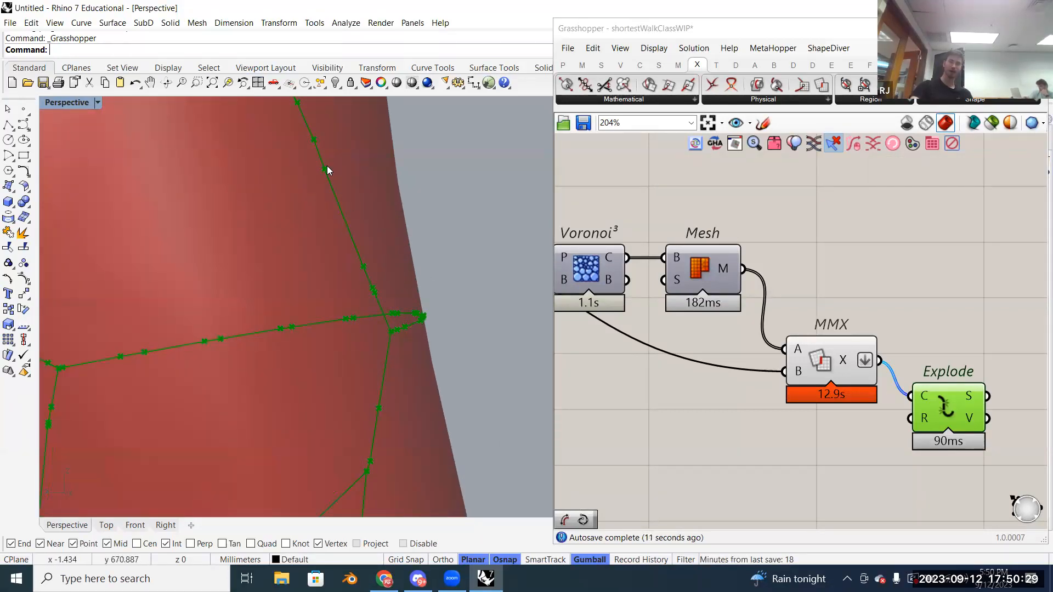
scroll(399, 274, down, 15)
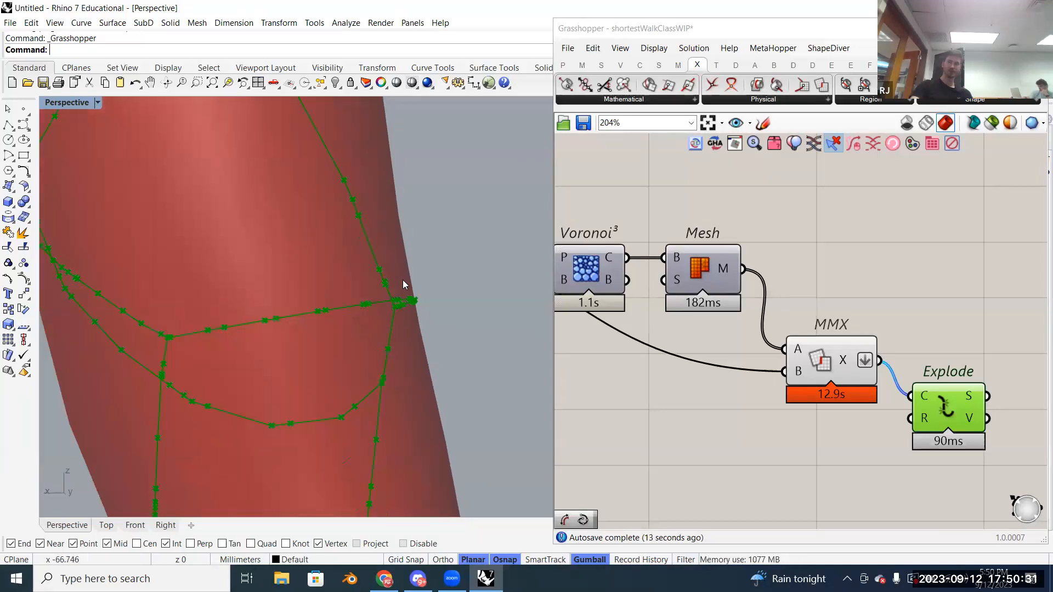
scroll(402, 286, down, 3)
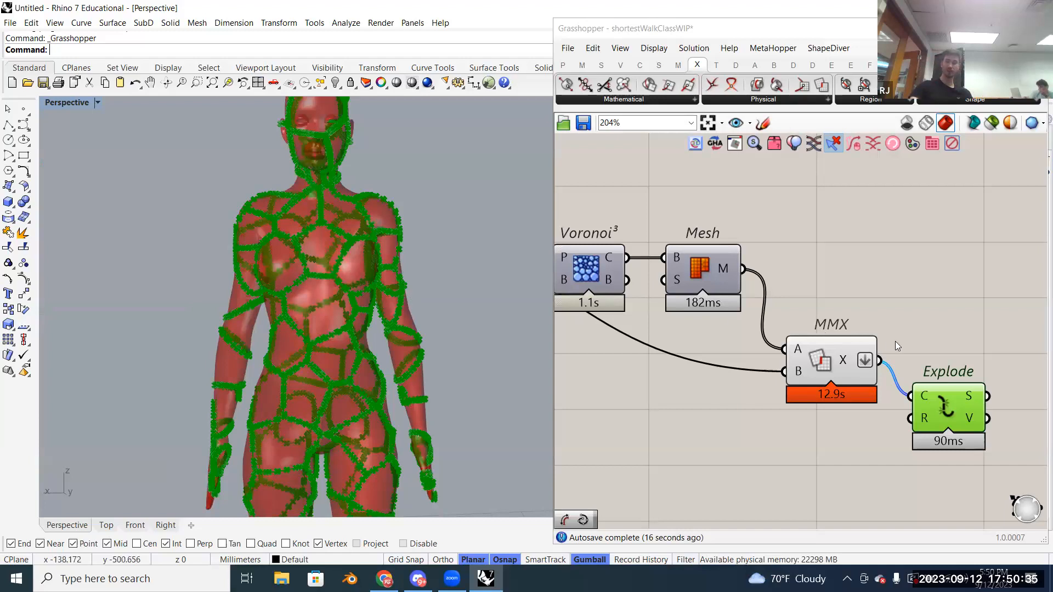
Step: Inspect the Segments and Vertices output lists of Explode and align the component directly beside Mesh | Mesh
mouse_move(973, 394)
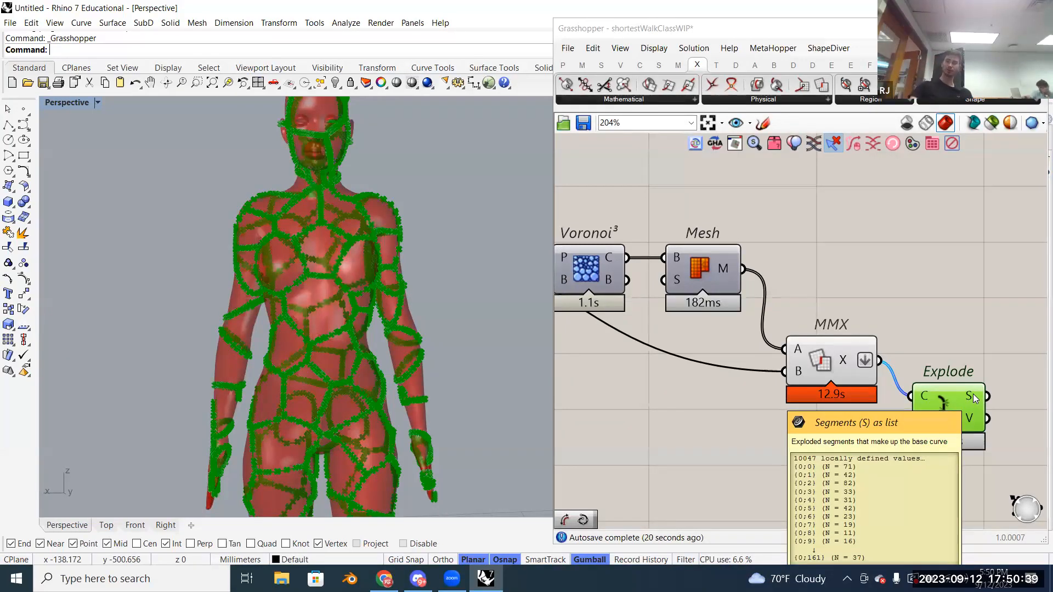
mouse_move(972, 413)
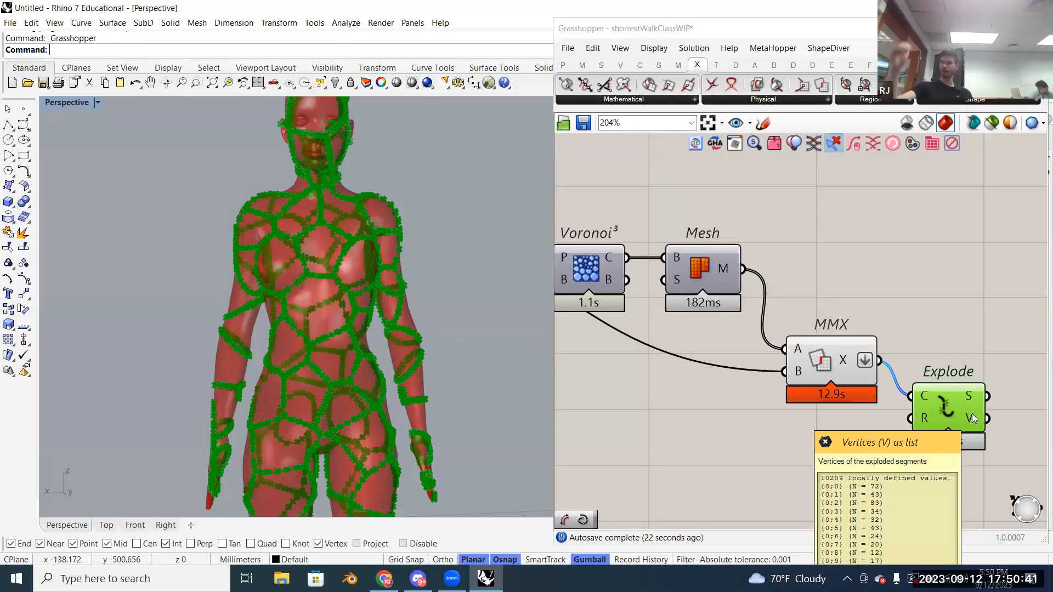
drag(953, 407, 943, 361)
right_drag(924, 343, 770, 345)
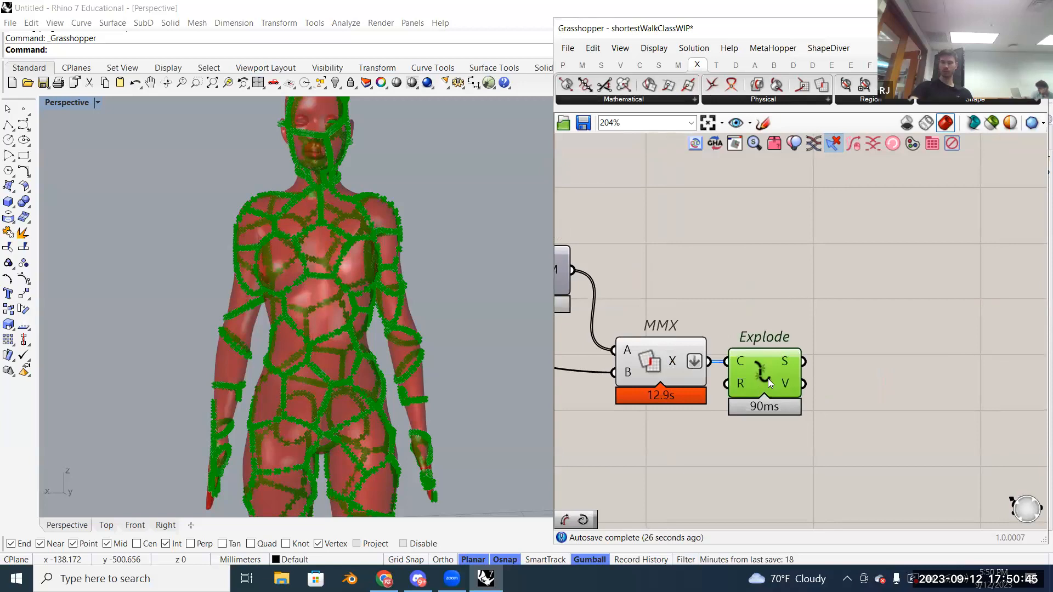
drag(778, 378, 791, 380)
mouse_move(798, 383)
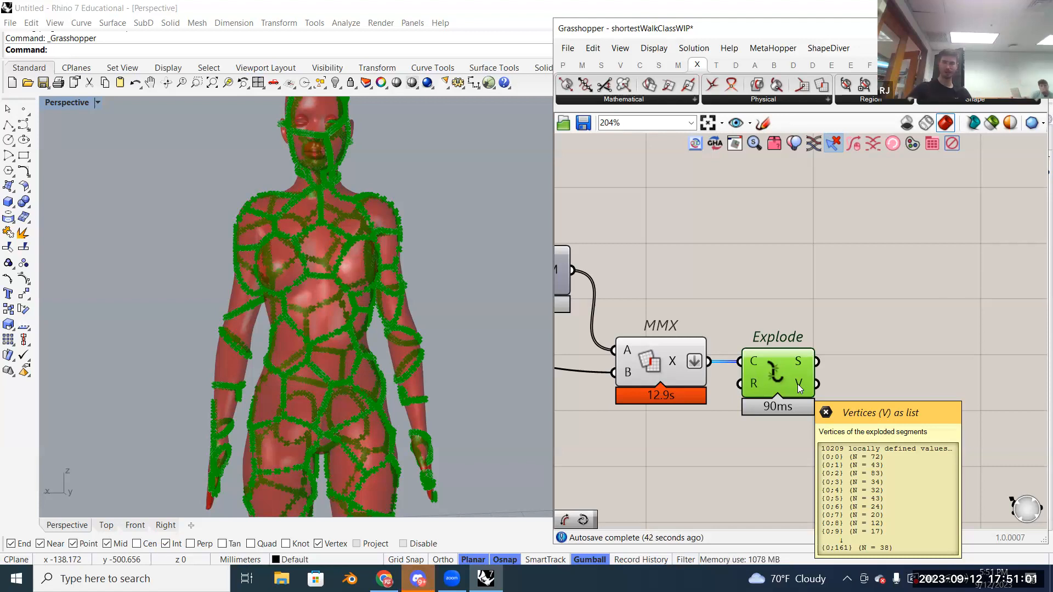
Step: Add a Random Reduce component on the empty canvas beyond and slightly below Explode
scroll(798, 384, down, 3)
scroll(797, 384, up, 4)
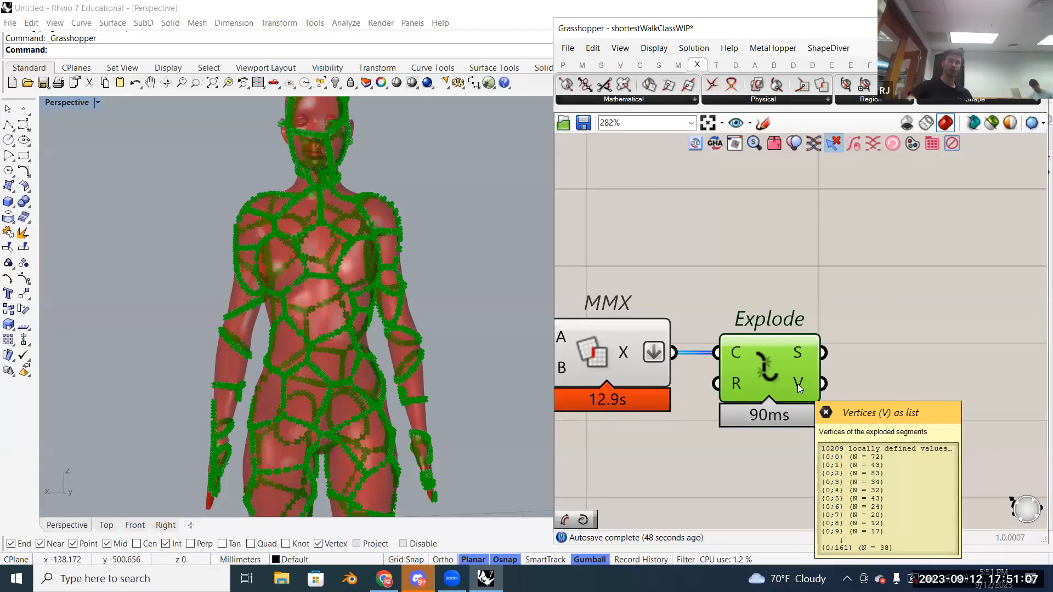
scroll(797, 384, down, 5)
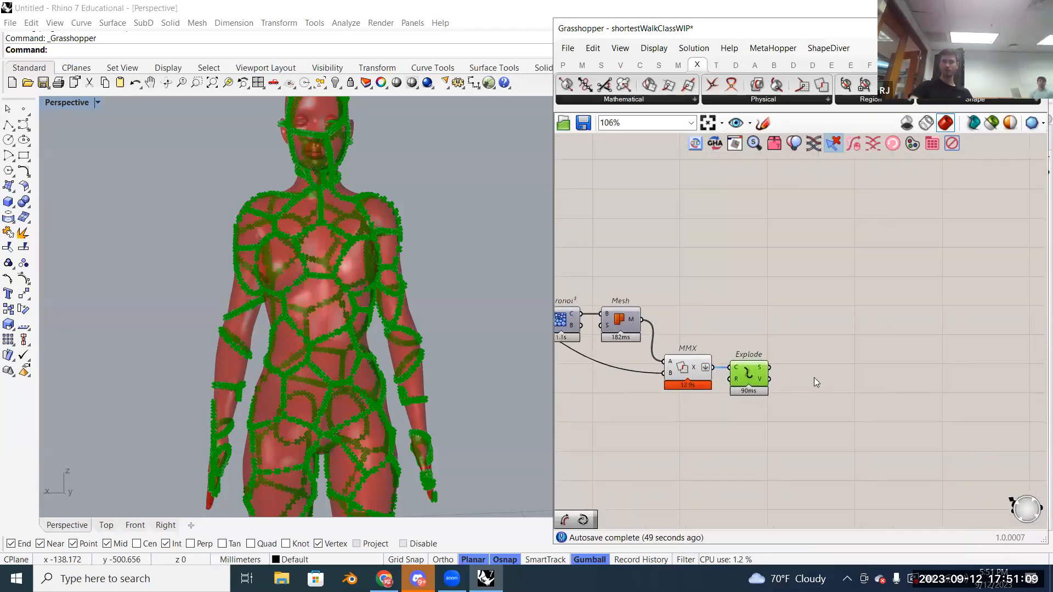
scroll(791, 382, up, 3)
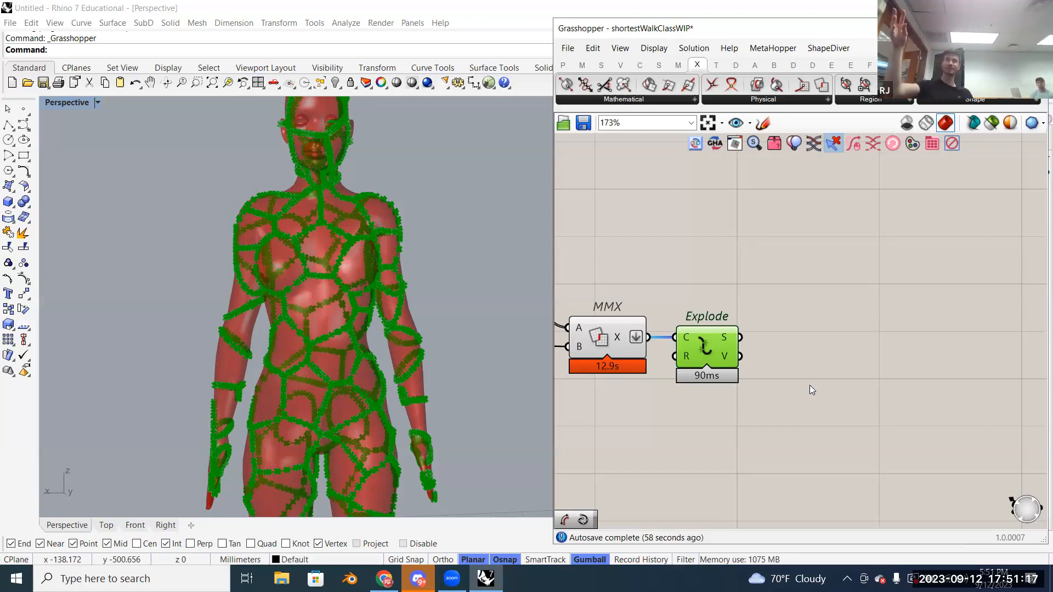
click(853, 396)
double_click(852, 395)
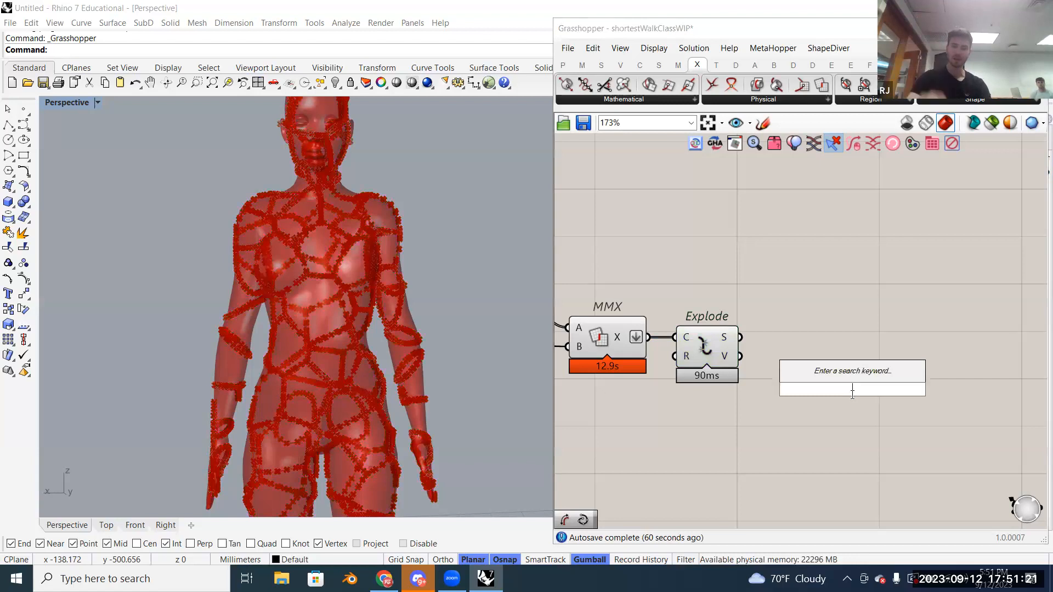
text(re)
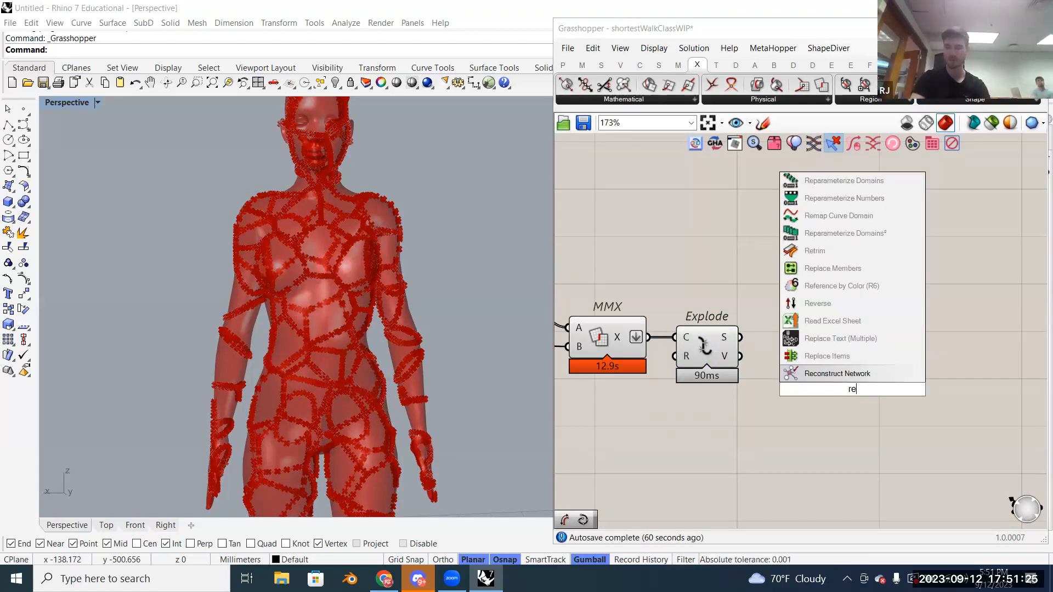
key(BackSpace)
text(an red)
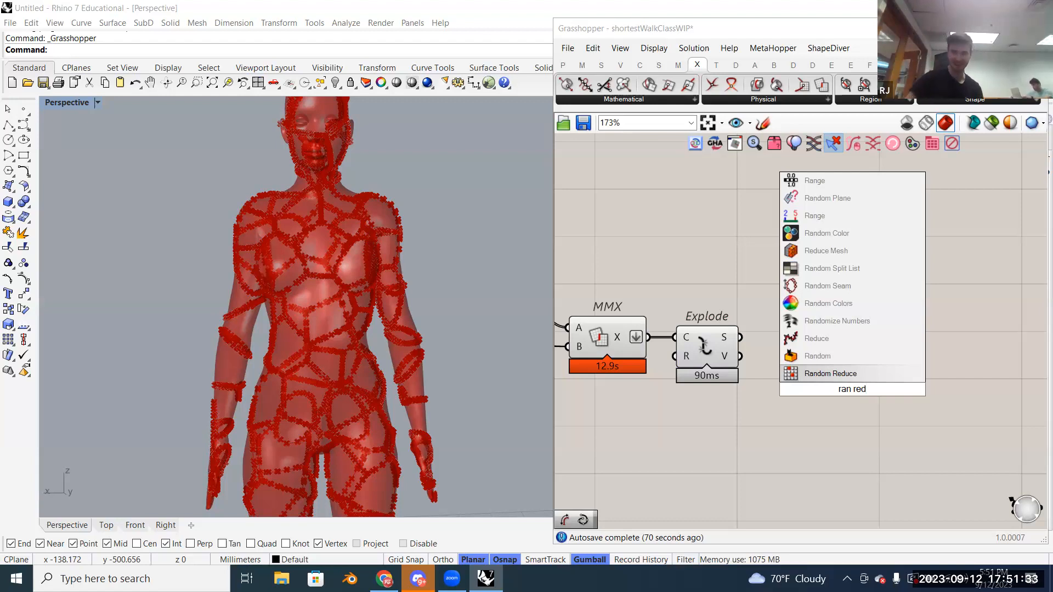
key(Return)
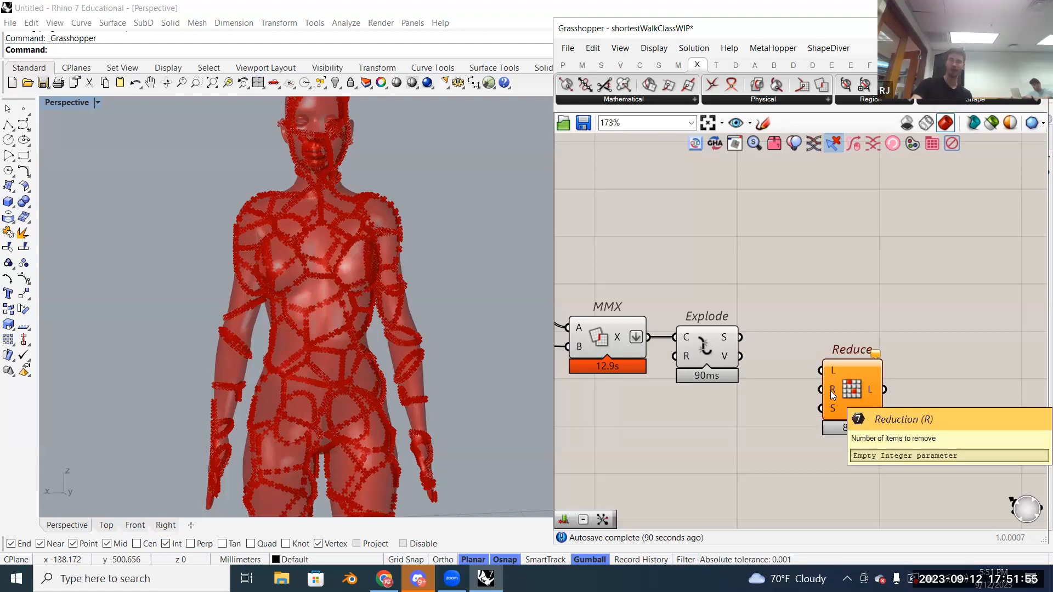
Step: Flatten both the Segments and the Vertices outputs of the Explode component
mouse_move(725, 345)
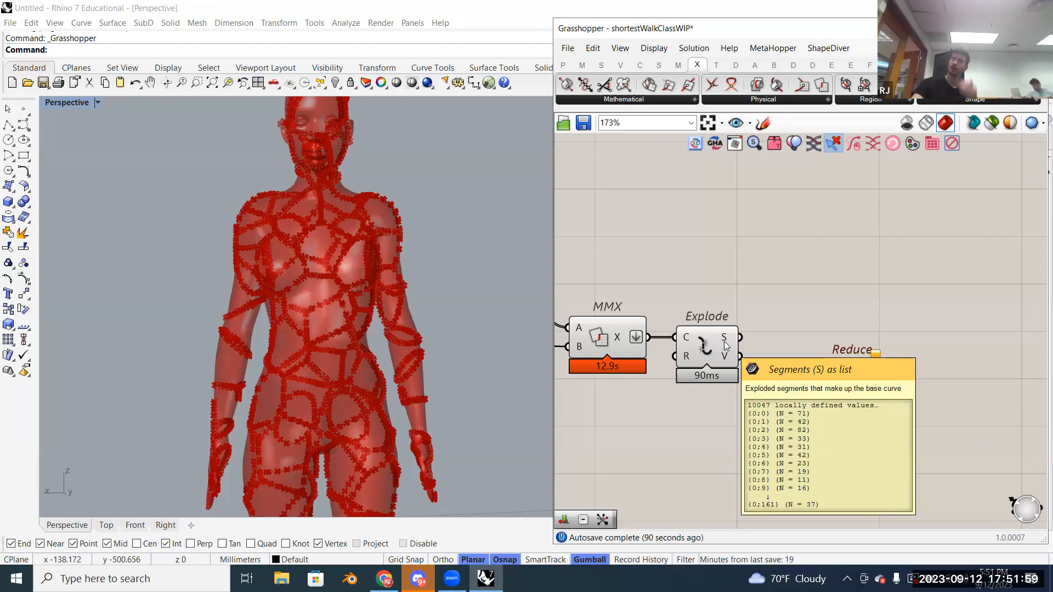
mouse_move(724, 363)
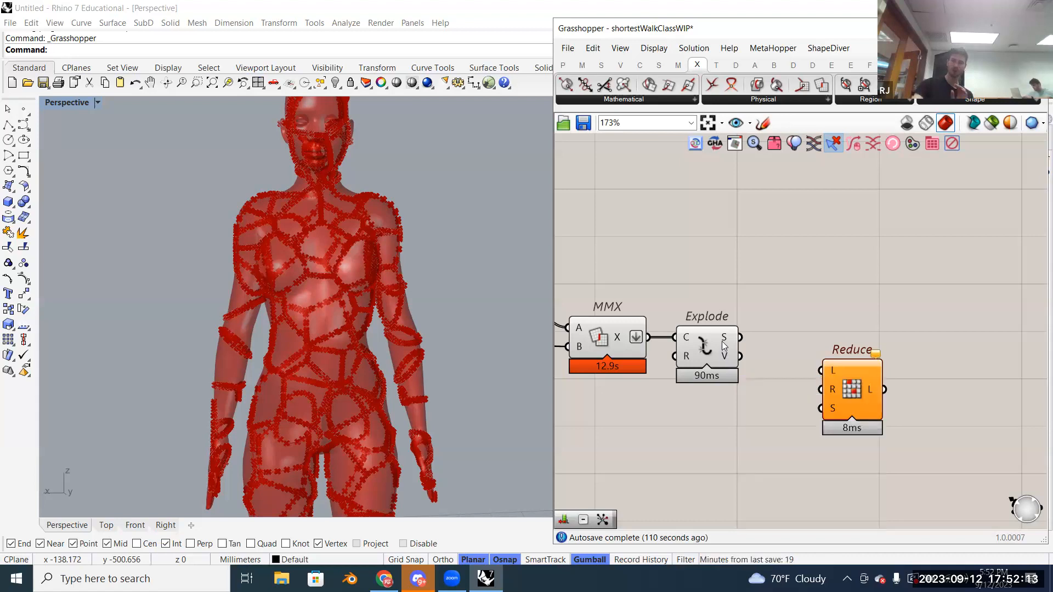
right_click(724, 346)
click(730, 393)
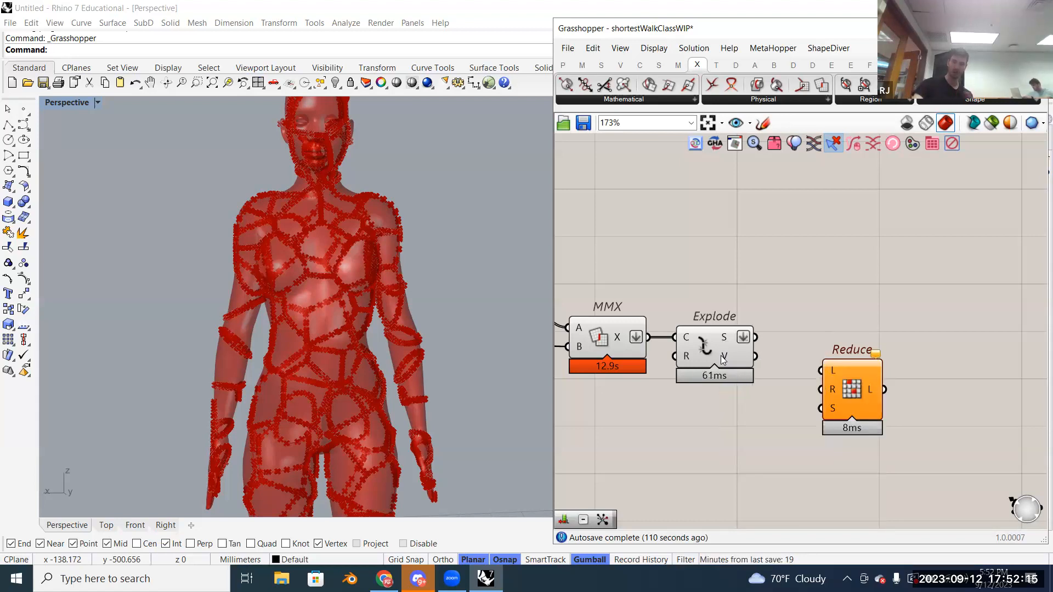
right_click(722, 357)
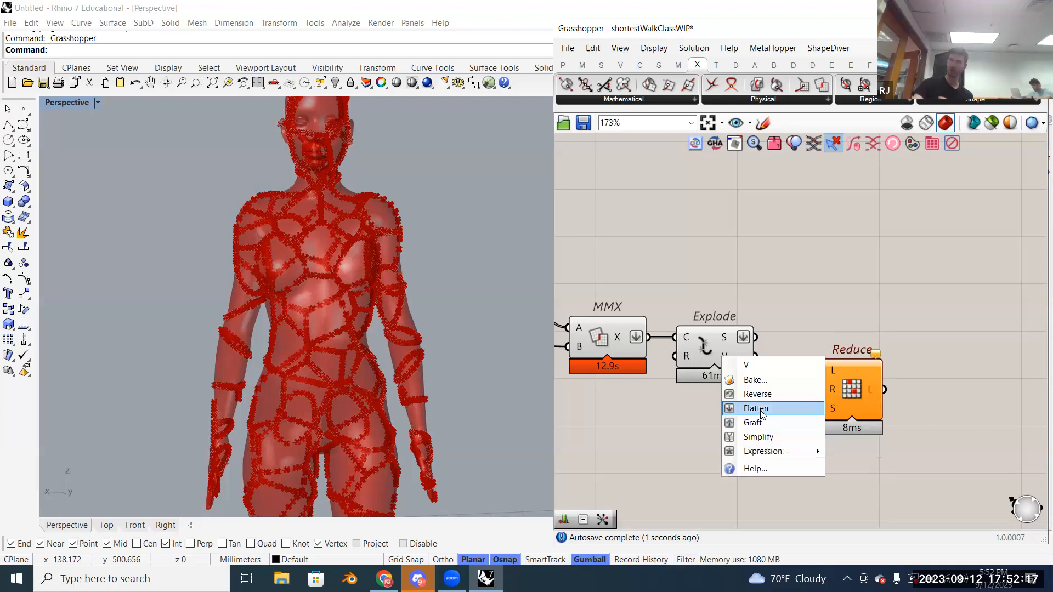
click(760, 410)
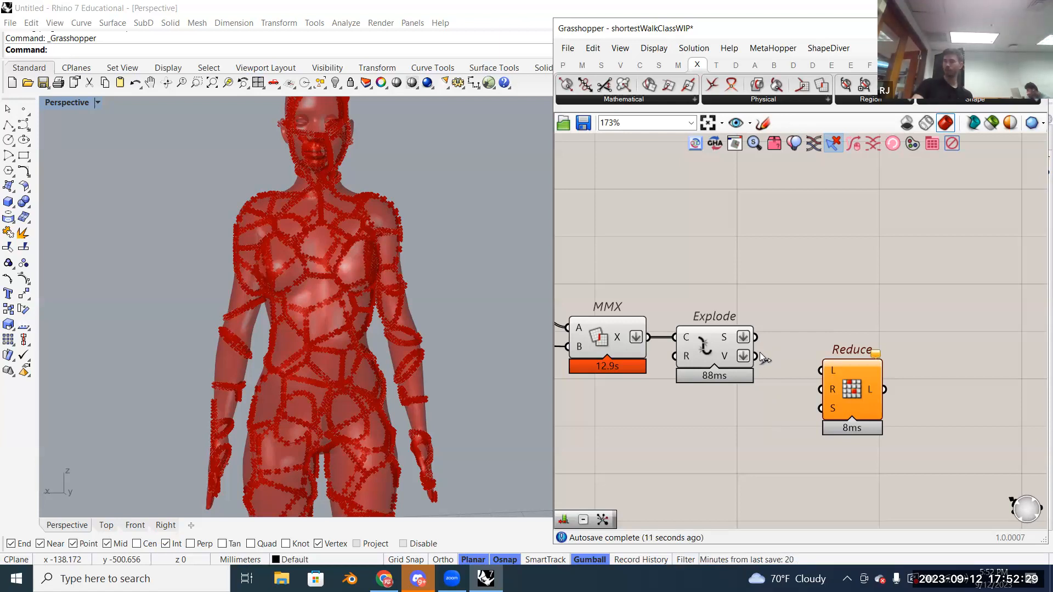
Step: Connect the Vertices output of Explode to the list input of Random Reduce and check its Reduction input
drag(763, 358, 821, 369)
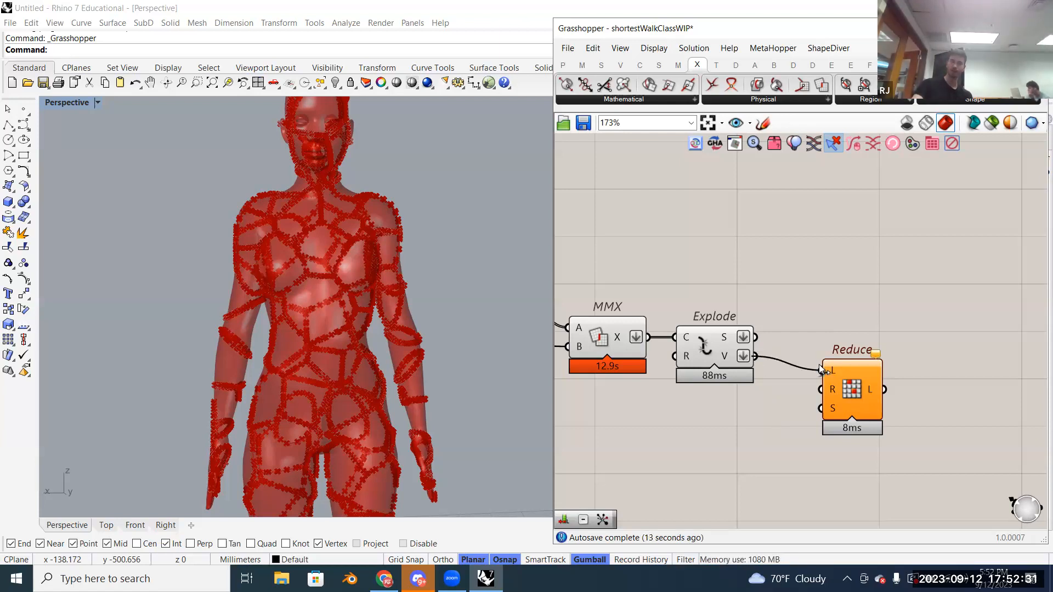
mouse_move(834, 370)
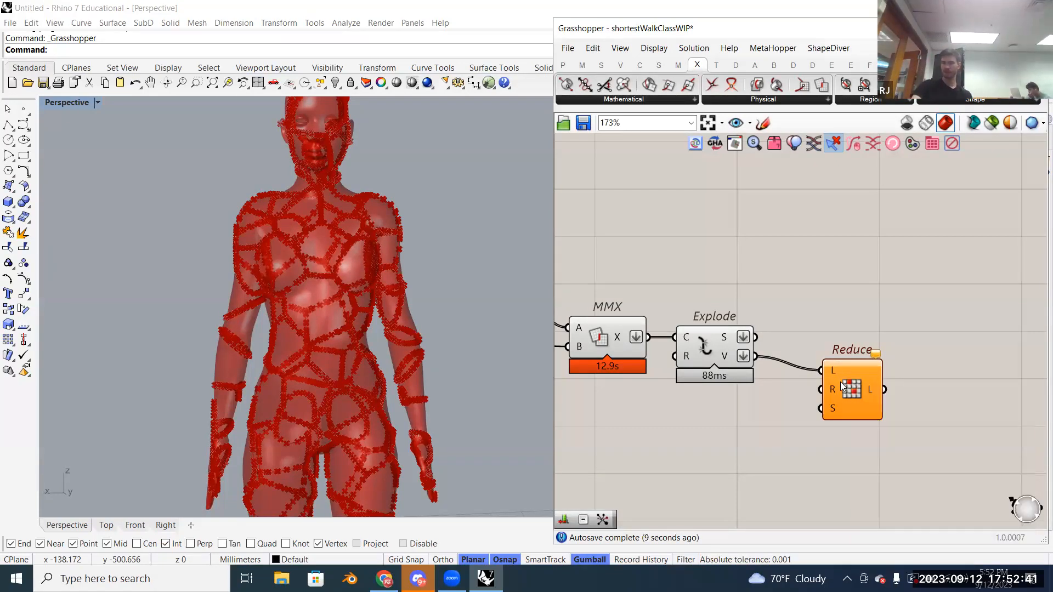
mouse_move(834, 392)
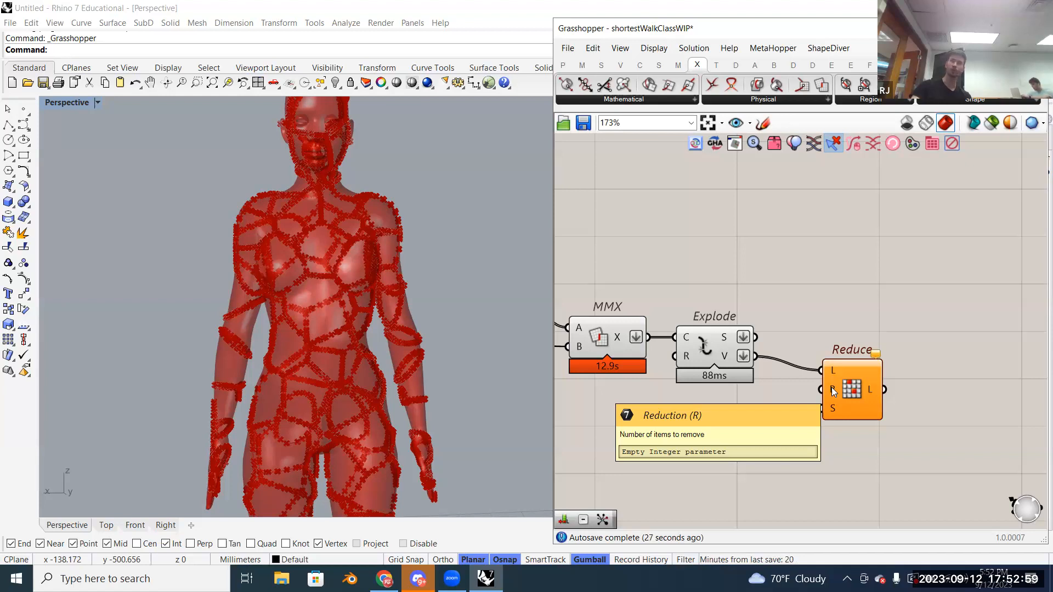
Step: Review the Count slider that feeds Populate Geometry, and return to the Explode and Random Reduce components
scroll(774, 357, down, 3)
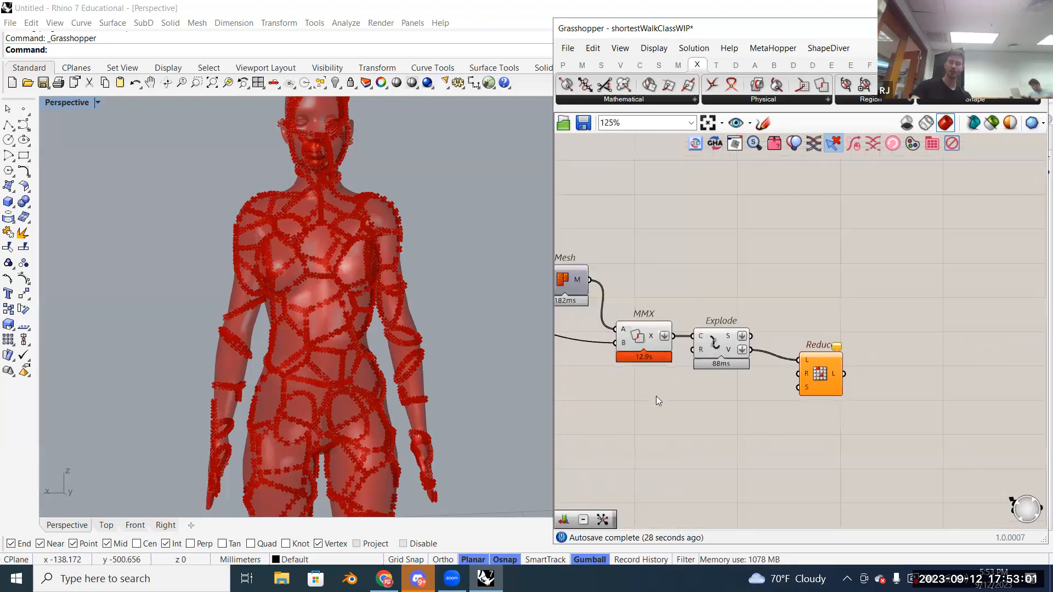
scroll(653, 396, down, 3)
right_drag(639, 396, 875, 396)
scroll(681, 329, up, 6)
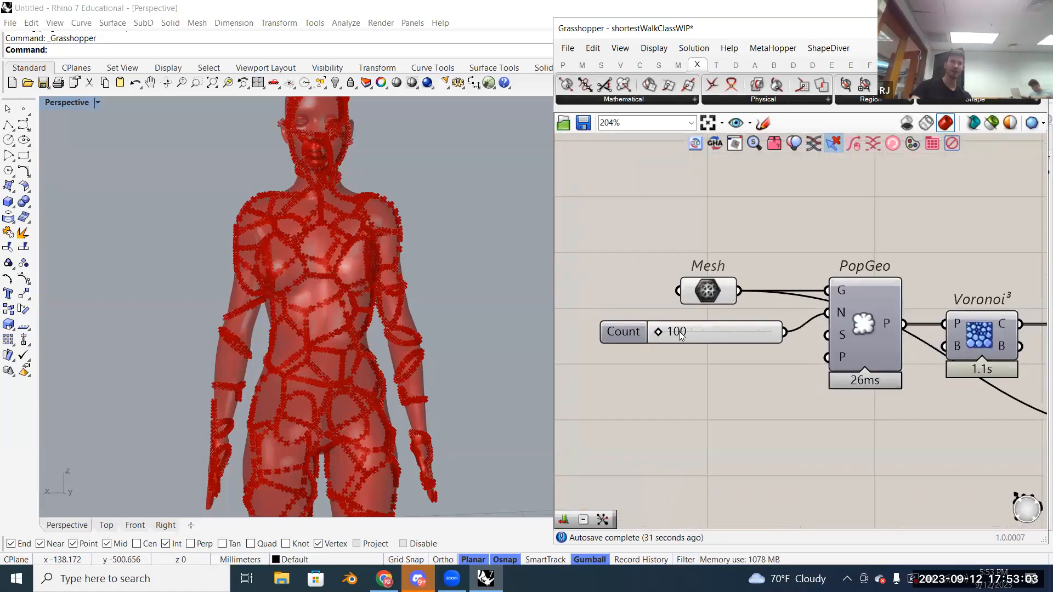
scroll(680, 335, down, 5)
right_drag(982, 384, 788, 404)
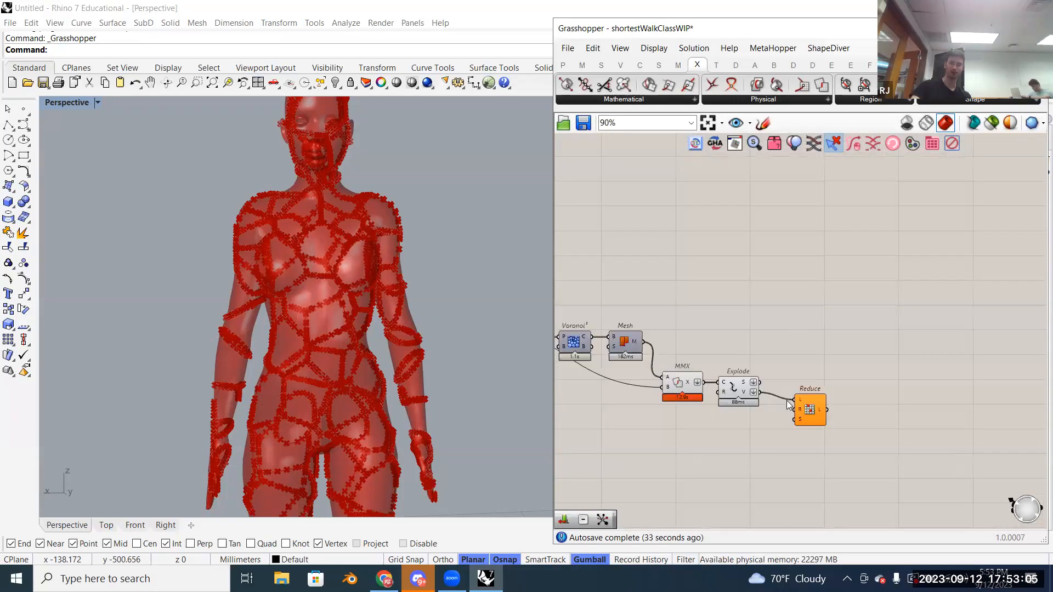
scroll(789, 405, up, 6)
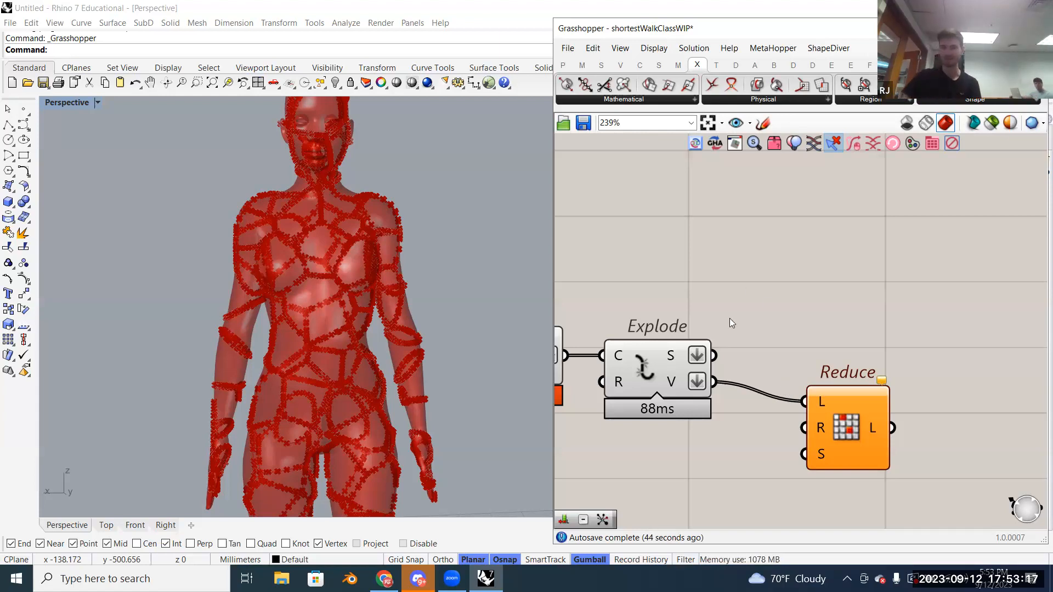
Step: Add a Multiplication component and place it in the empty space above Random Reduce
double_click(785, 320)
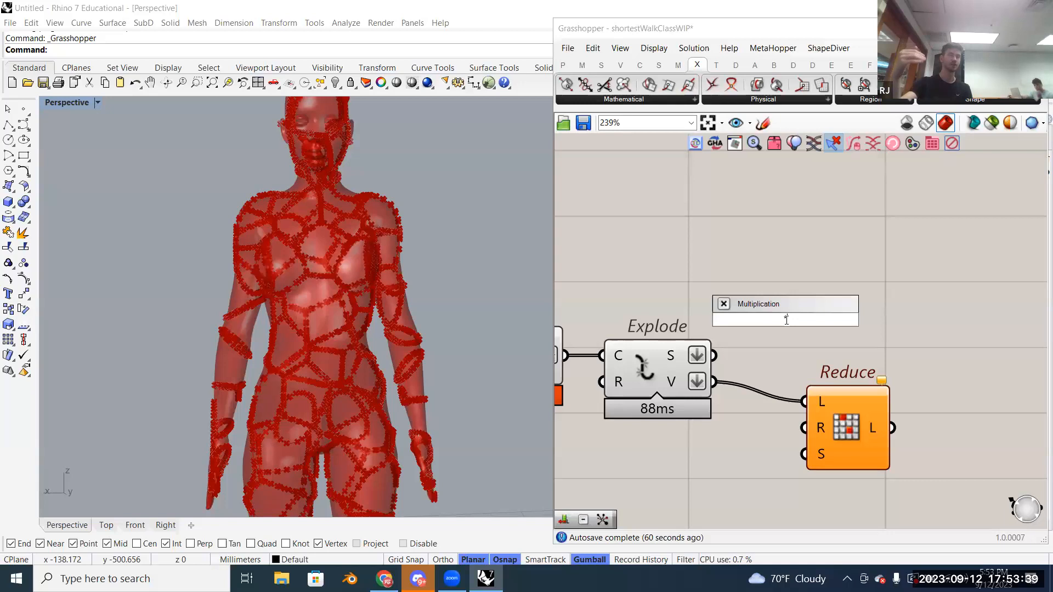
key(Return)
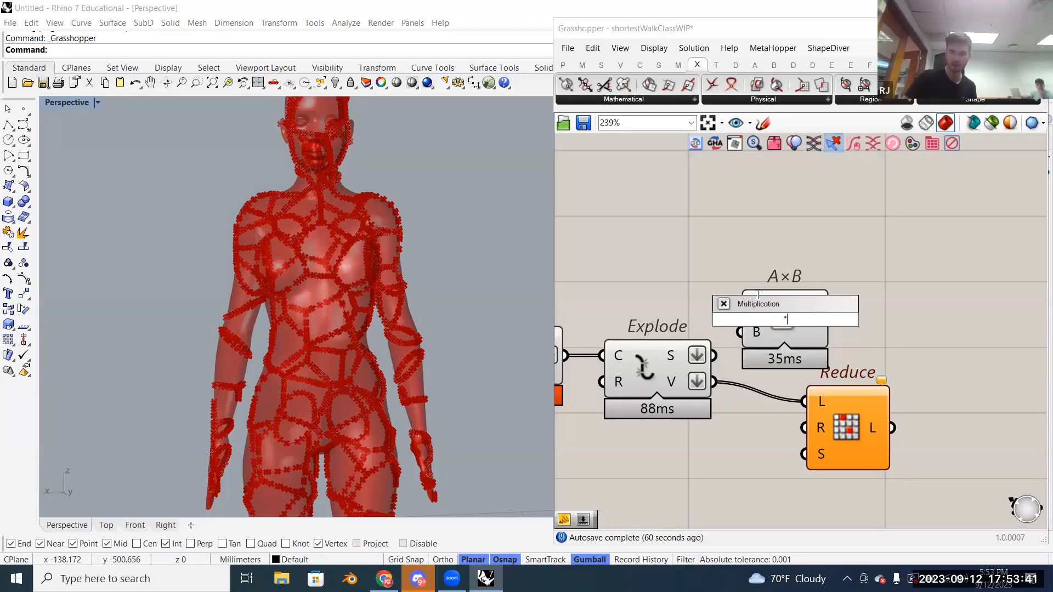
key(Return)
drag(799, 311, 833, 227)
Step: Add a number slider beside the Multiplication component with the range .01..1
double_click(703, 241)
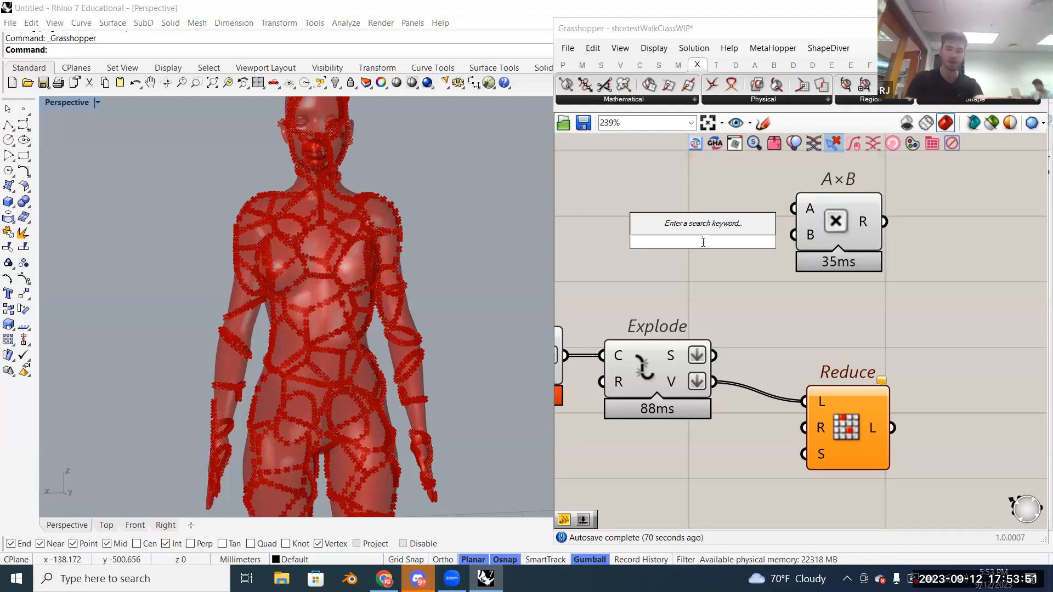
text(1)
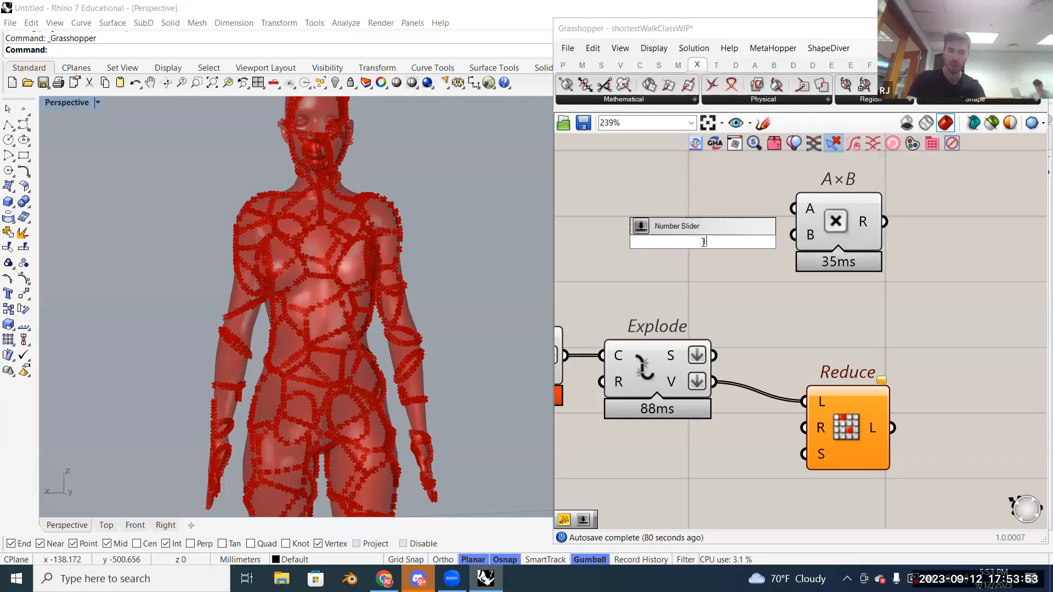
text(.01)
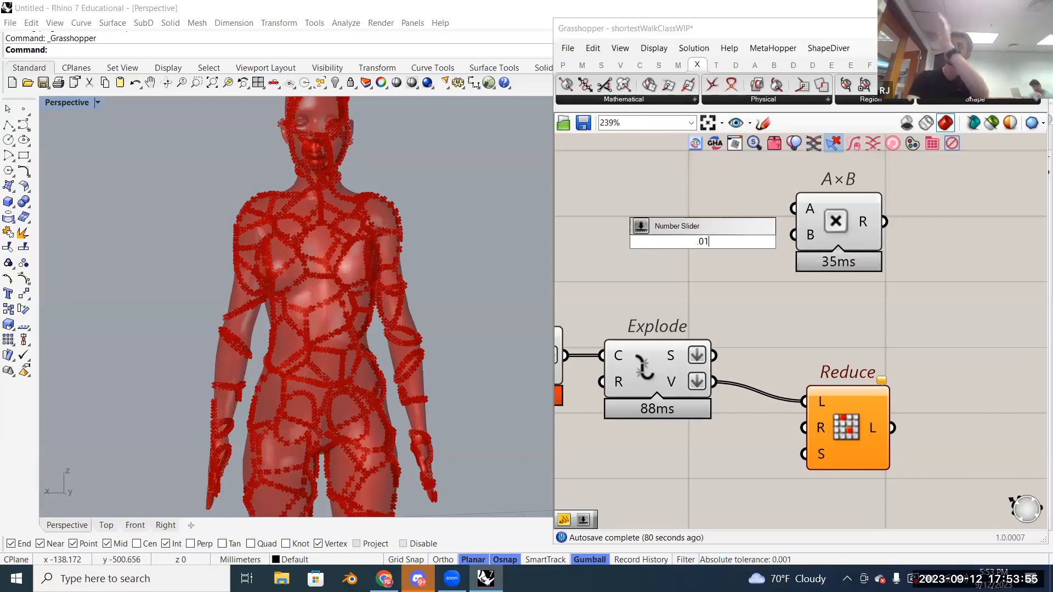
text(..1)
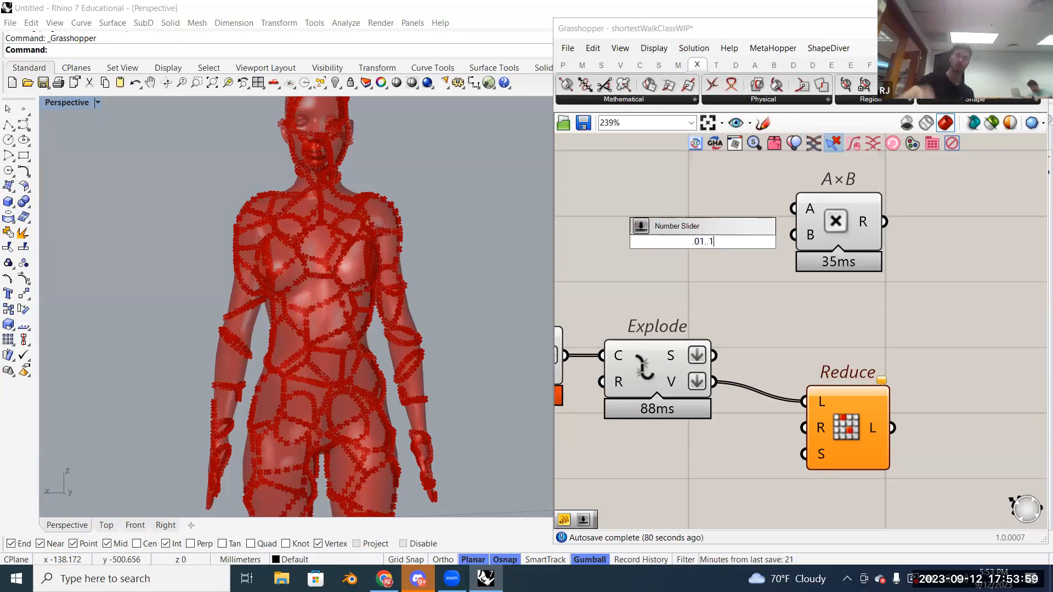
key(Return)
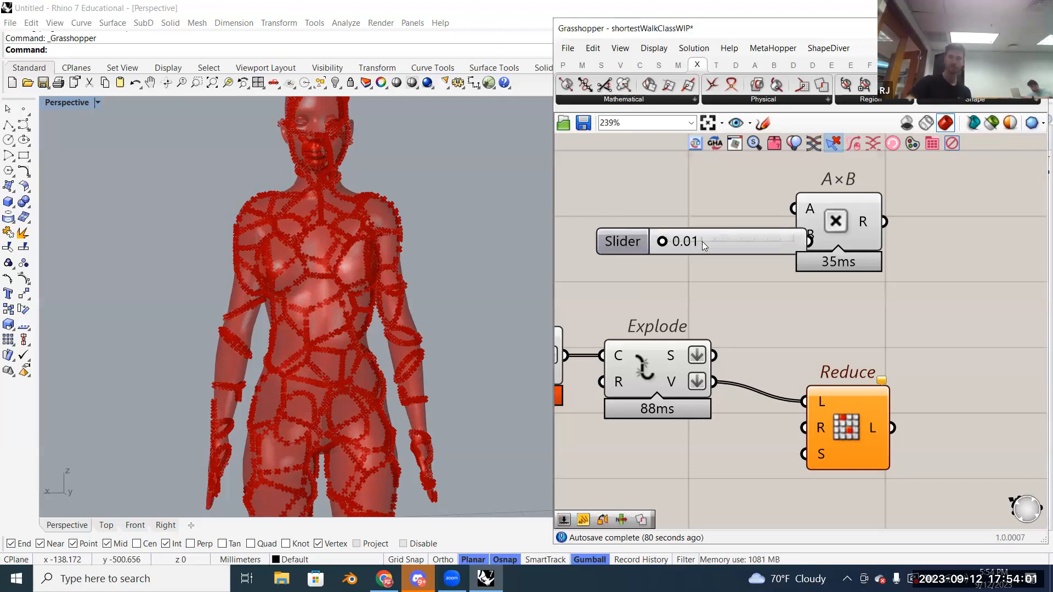
Step: Connect the new slider to the A input of Multiplication and set its value to 0.99
drag(701, 234, 831, 228)
click(730, 260)
click(733, 253)
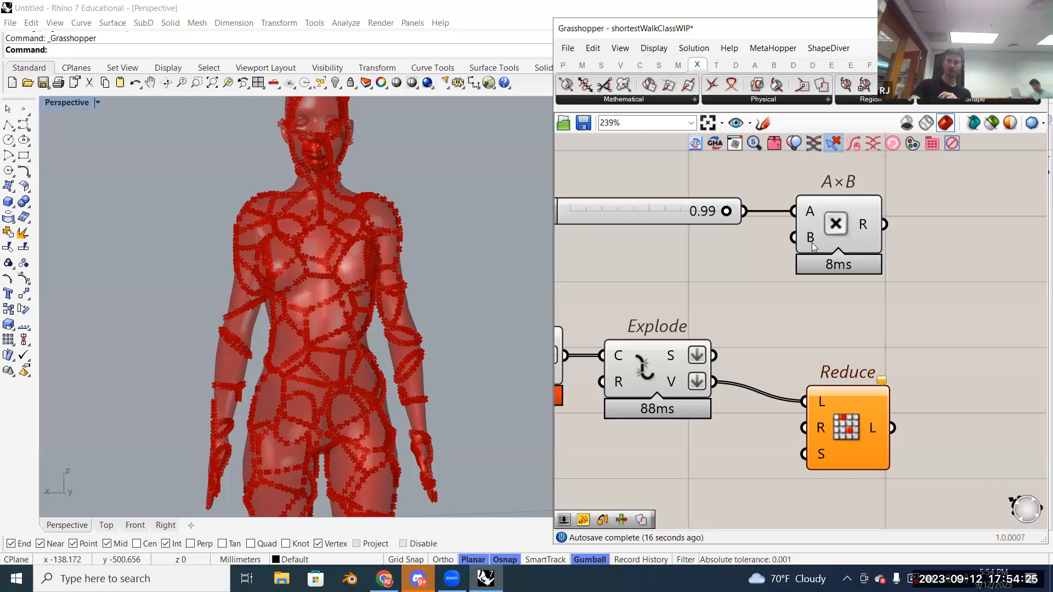
Step: Add a List Length component between the Multiplication and Explode components
mouse_move(674, 381)
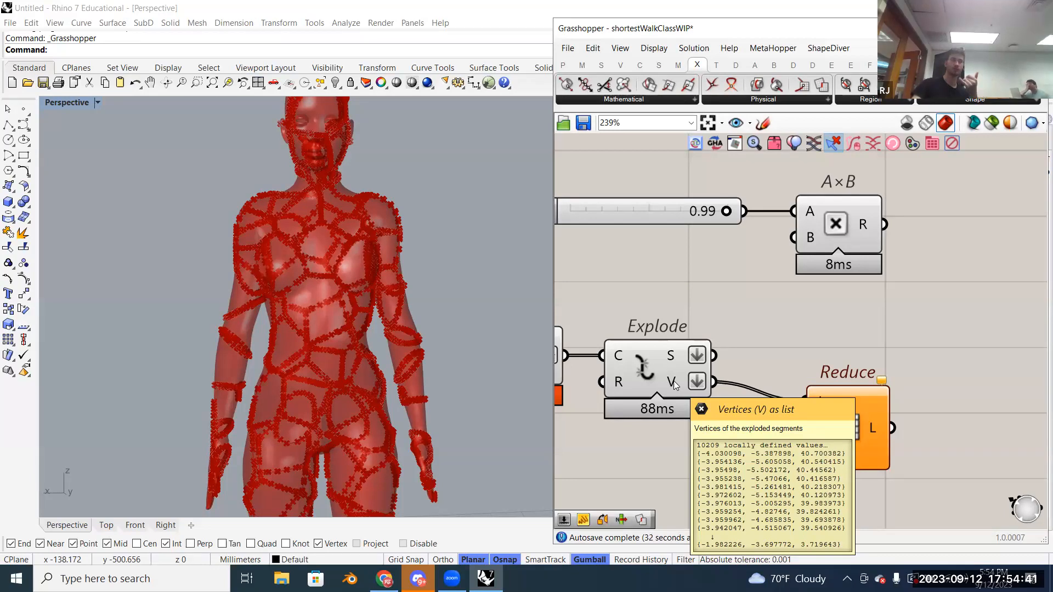
mouse_move(816, 232)
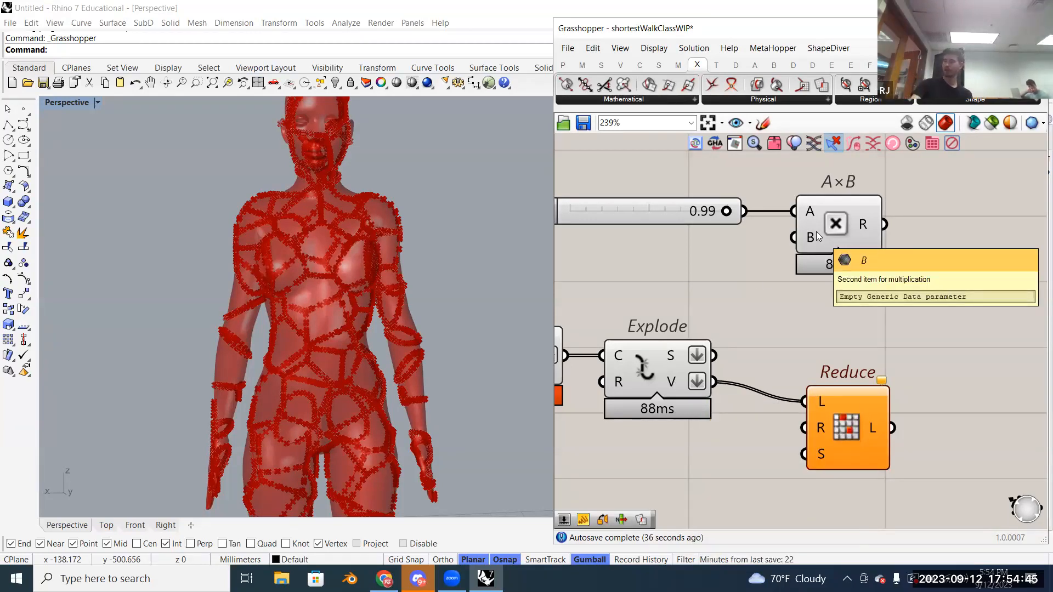
double_click(727, 272)
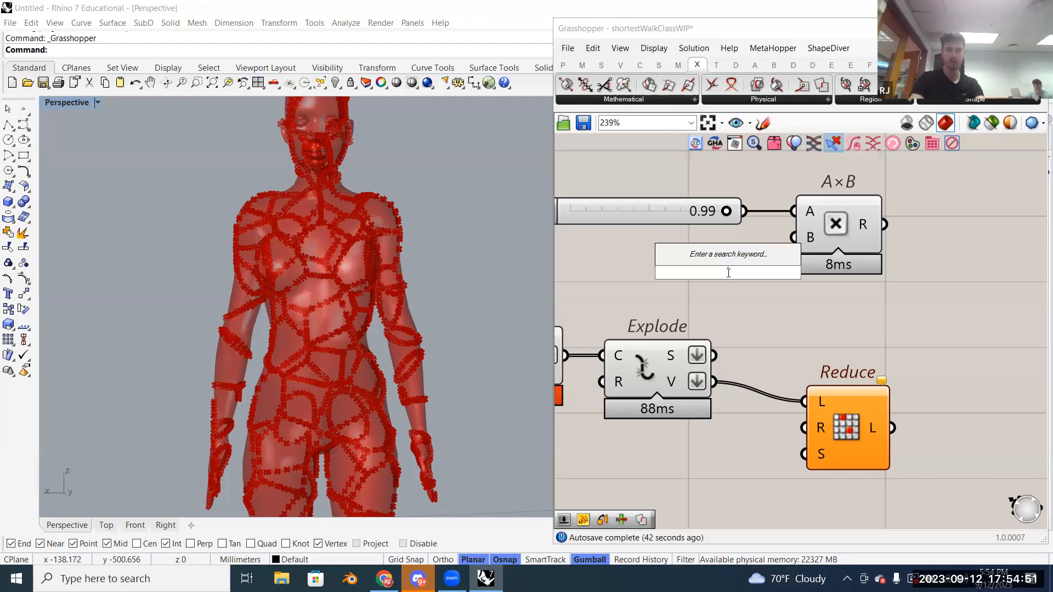
text(list len)
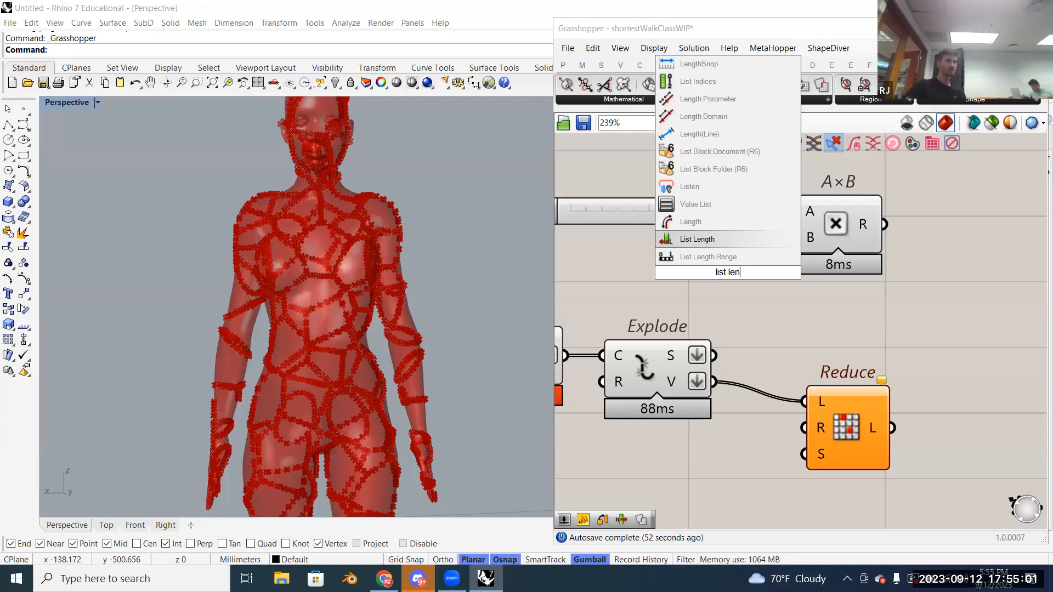
click(725, 246)
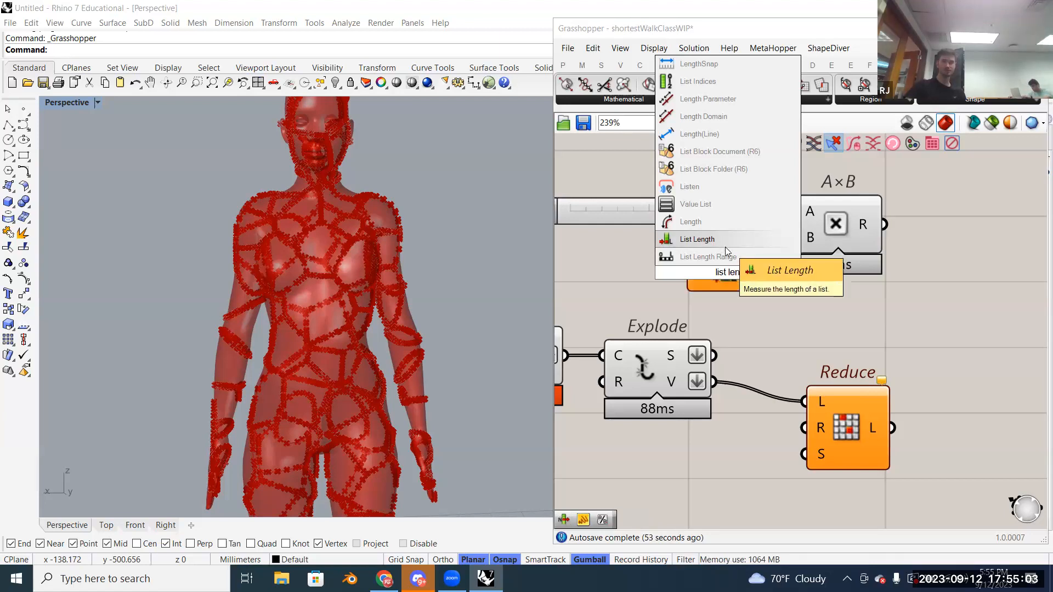
click(706, 292)
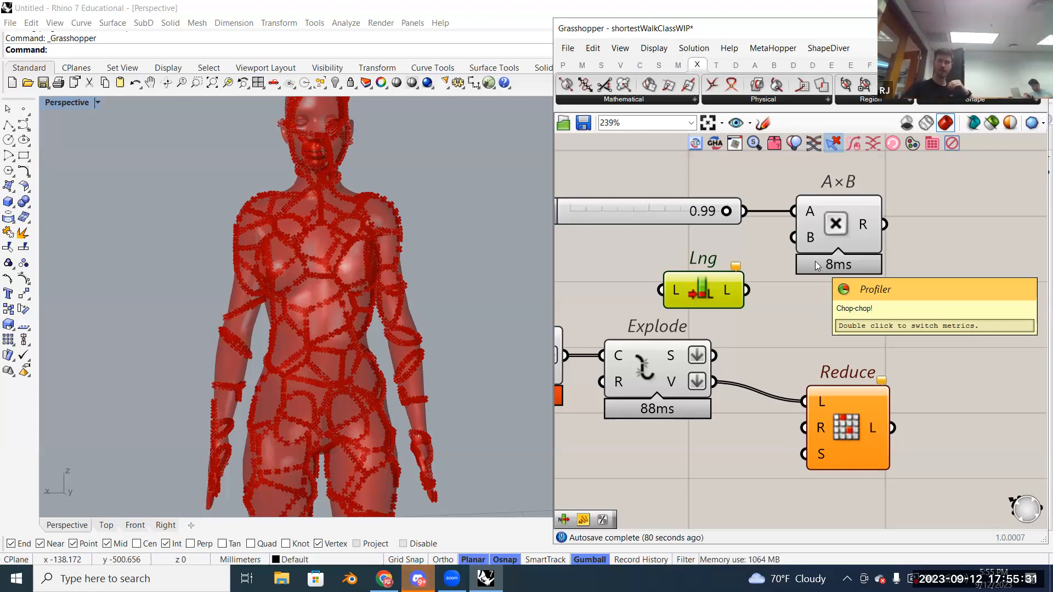
drag(704, 293, 726, 292)
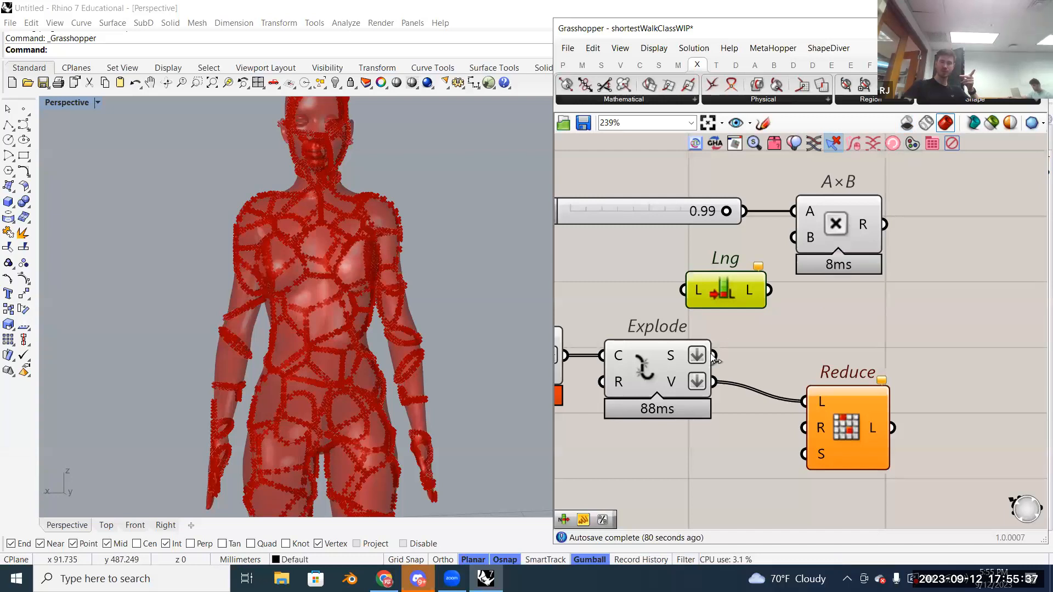
drag(726, 288, 728, 289)
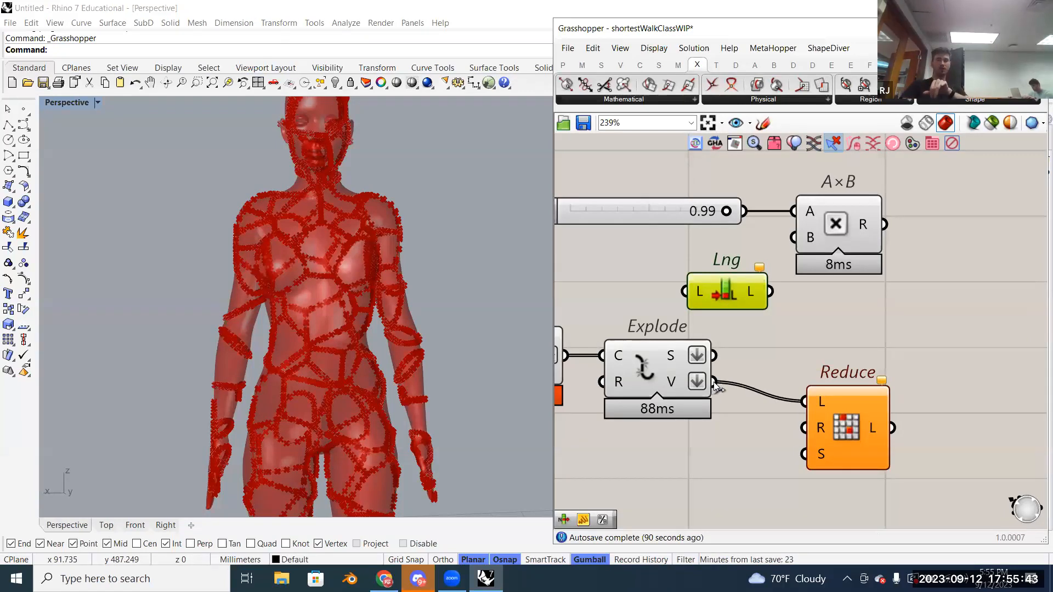
Step: Connect Explode's Vertices output to List Length, and the resulting Length output to the B input of Multiplication
drag(753, 344, 780, 301)
mouse_move(800, 301)
mouse_move(752, 304)
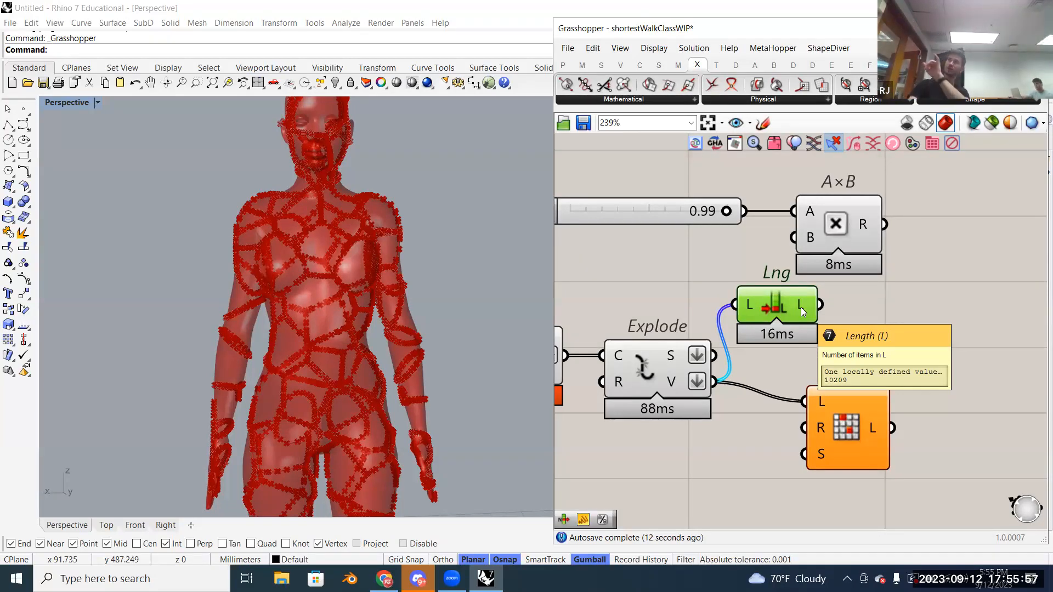
drag(819, 304, 832, 242)
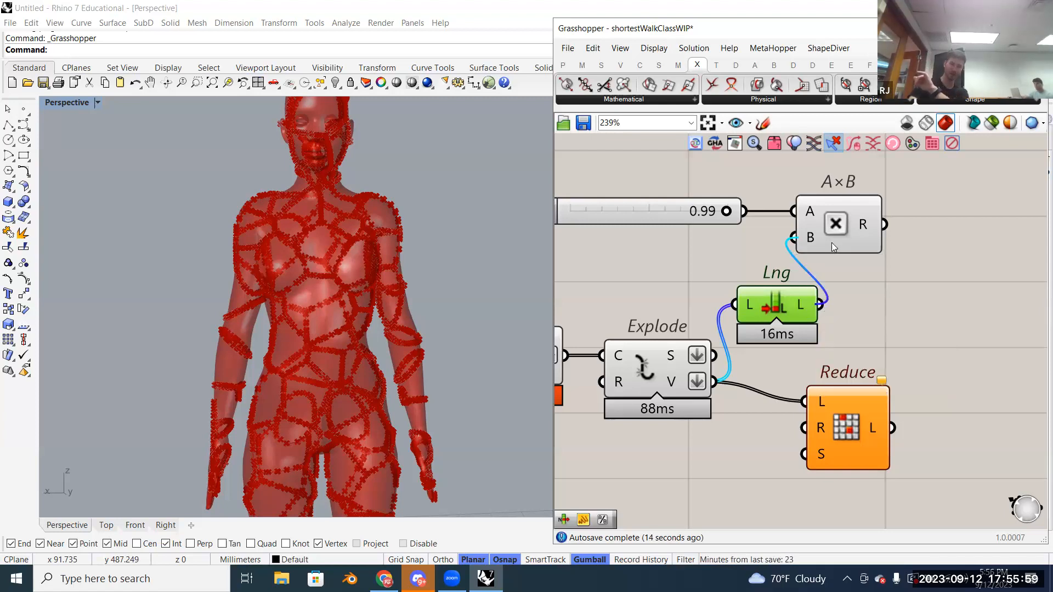
mouse_move(864, 230)
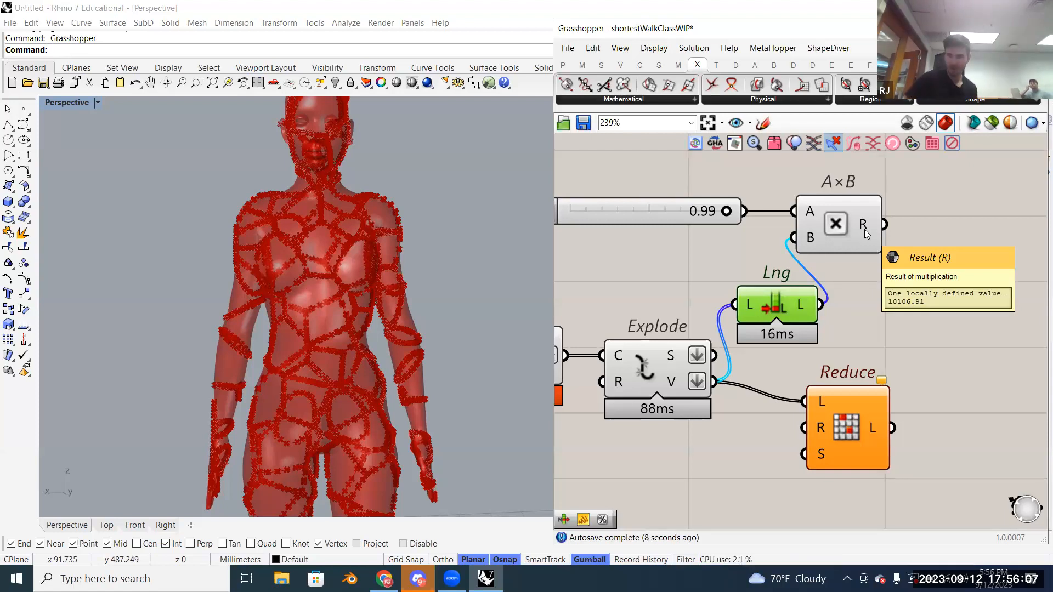
mouse_move(802, 306)
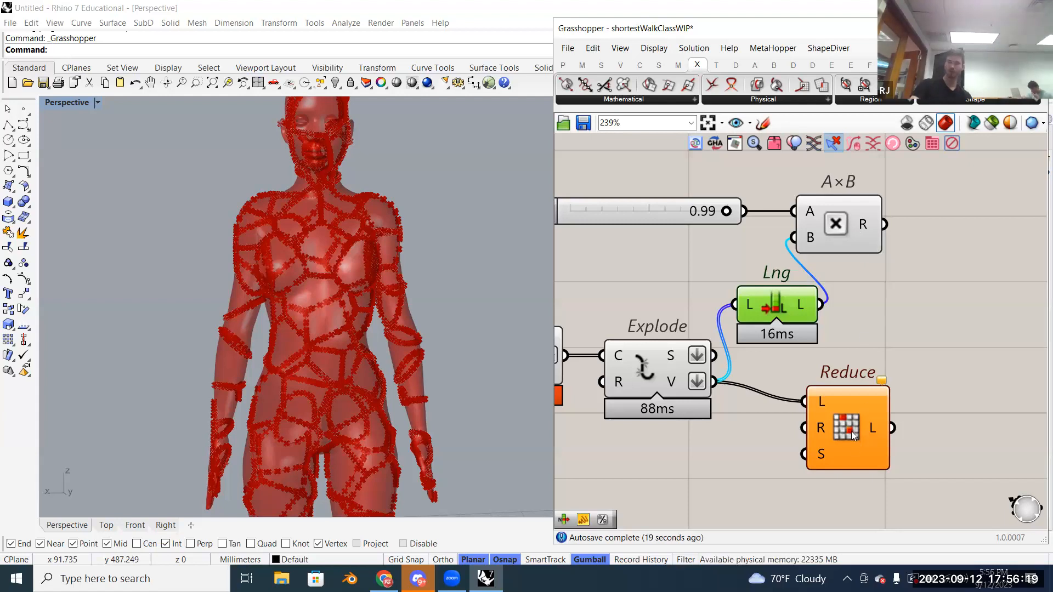
Step: Shift Random Reduce farther from Explode and connect the Multiplication result to its Reduction input
click(884, 433)
drag(850, 404, 897, 405)
click(886, 303)
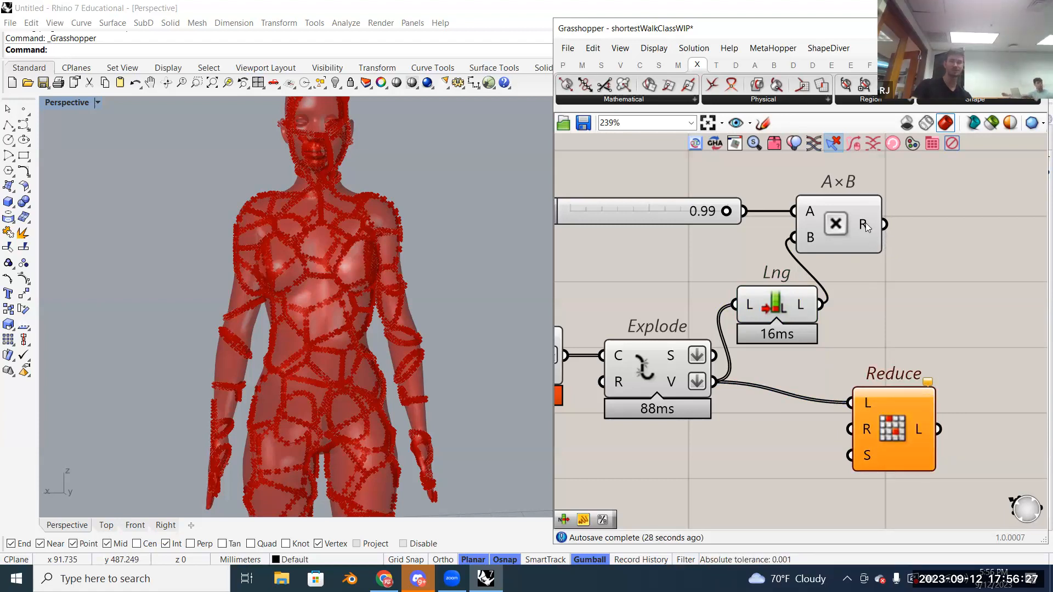
mouse_move(867, 430)
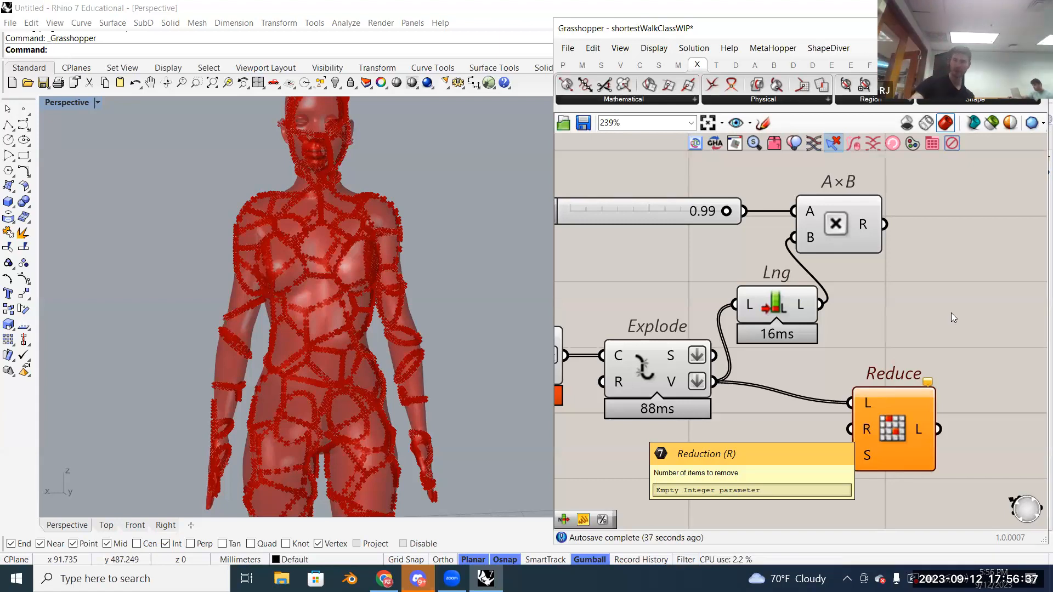
drag(885, 225, 850, 430)
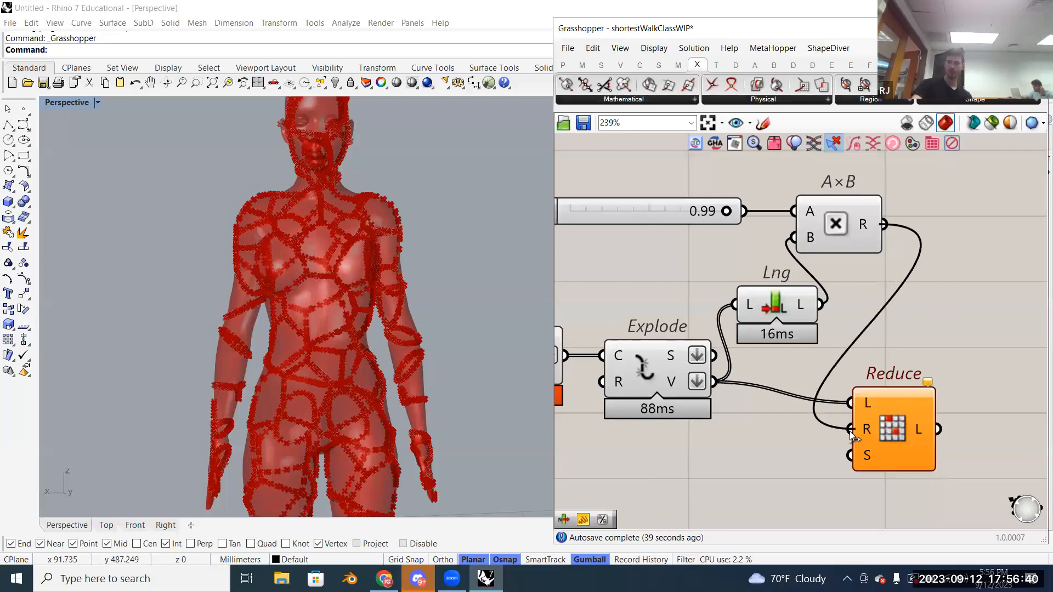
Step: Select Random Reduce and examine where its remaining points lie among all the vertices on the body
click(894, 431)
scroll(268, 219, up, 5)
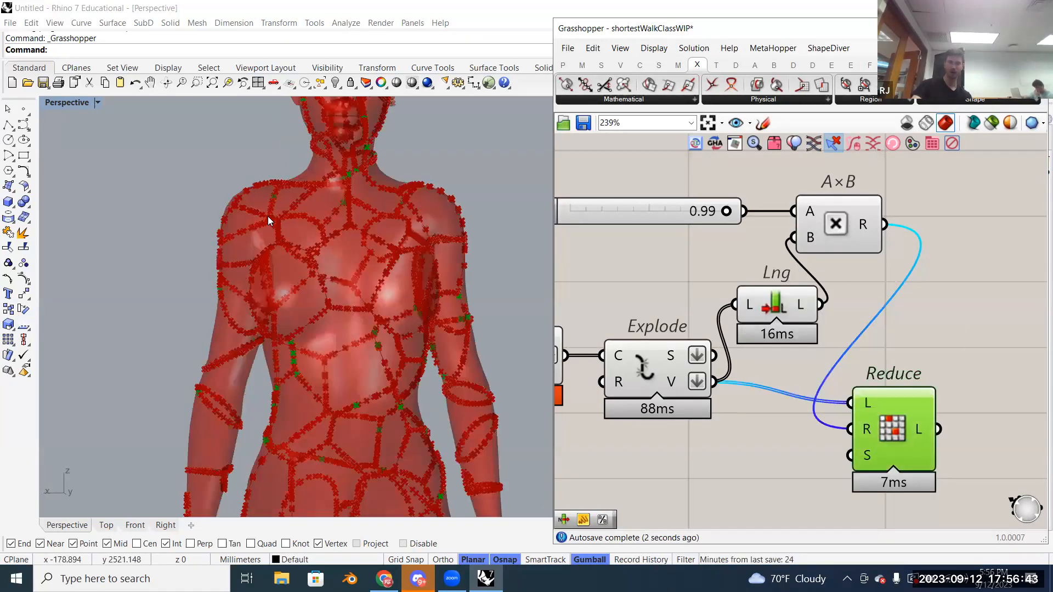
scroll(316, 252, down, 5)
scroll(317, 252, down, 3)
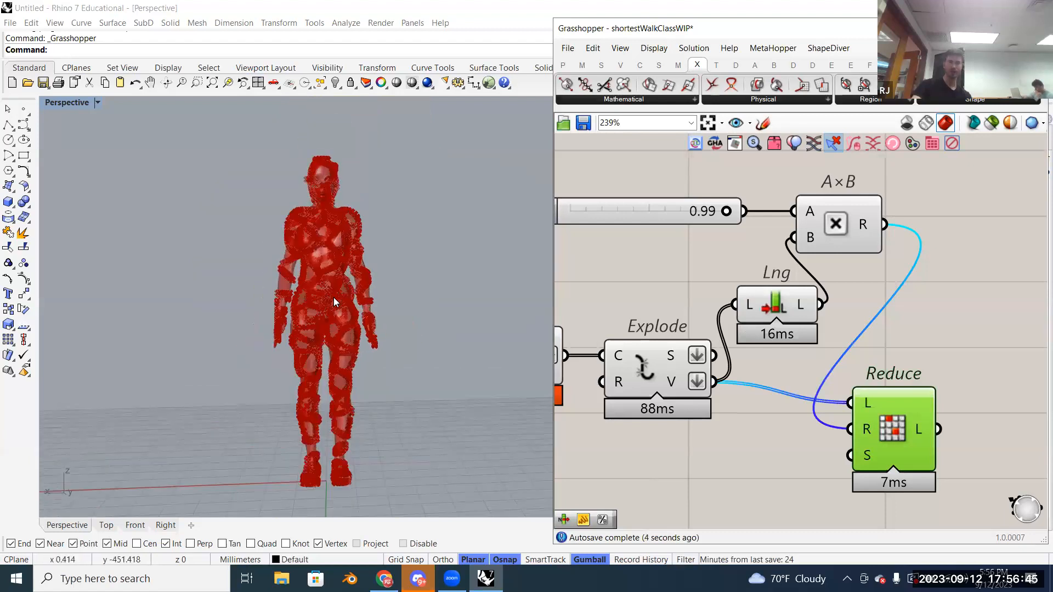
right_drag(338, 308, 383, 306)
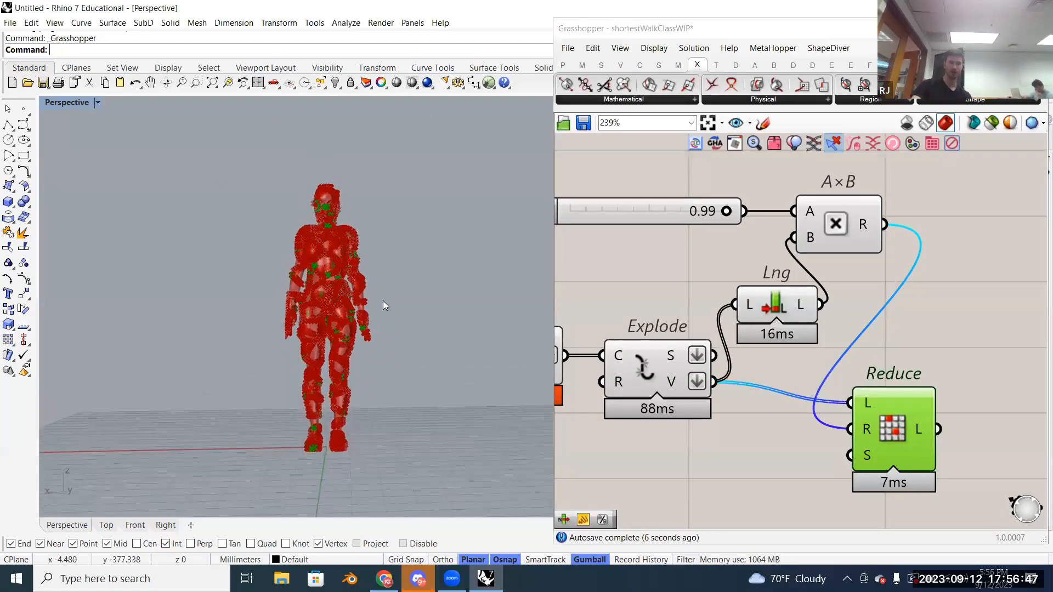
Step: Turn off the preview of the Explode component
right_drag(680, 360, 868, 357)
drag(874, 437, 814, 250)
right_click(814, 251)
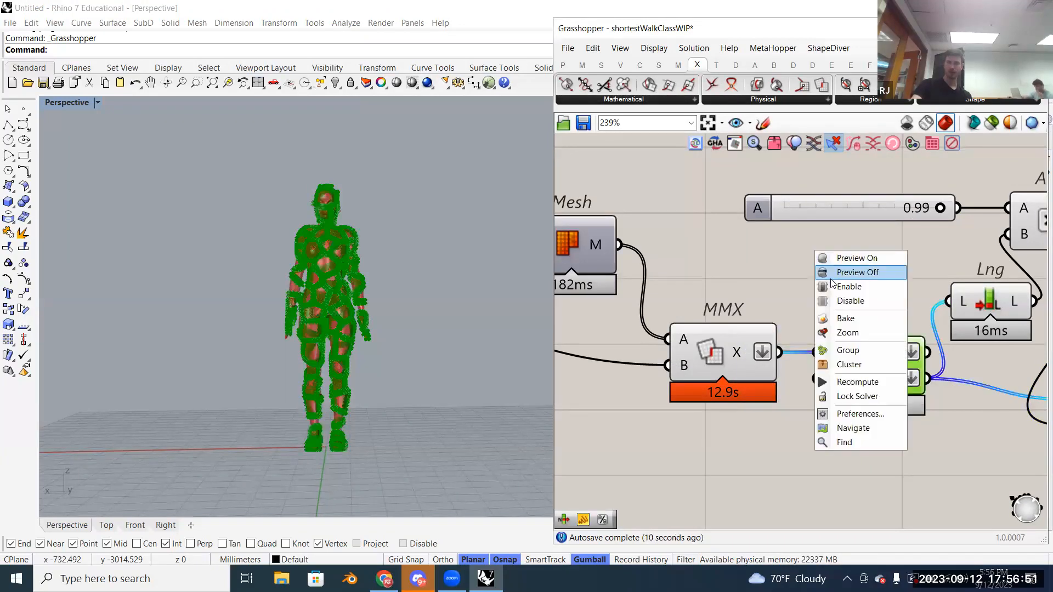
click(849, 274)
Step: Highlight the Random Reduce output again and inspect the reduced points over the whole body from an angled view
right_drag(852, 277, 713, 276)
scroll(757, 282, up, 1)
scroll(757, 282, down, 1)
click(980, 421)
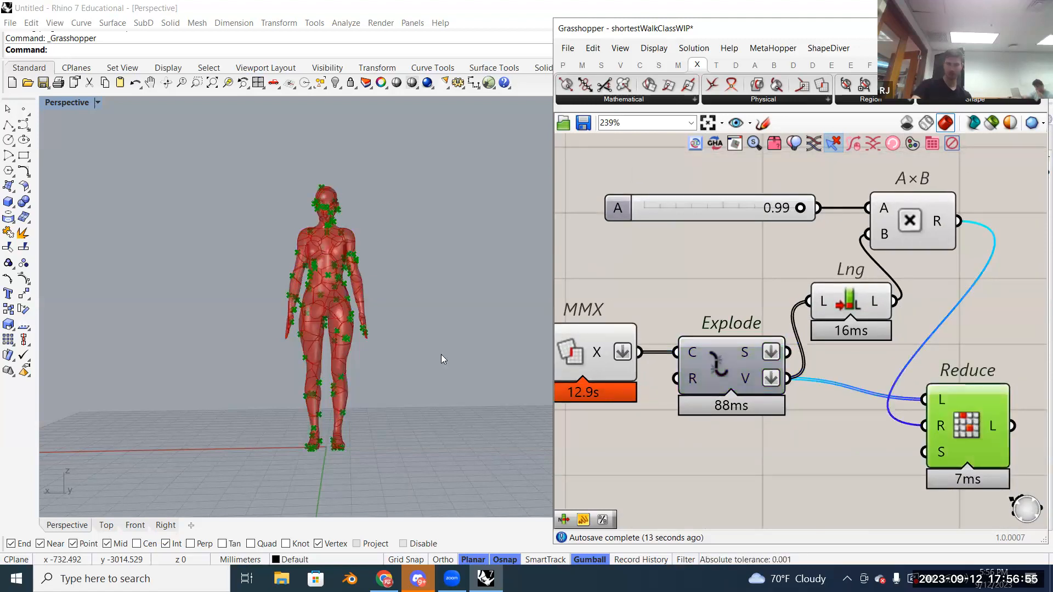
scroll(355, 320, up, 2)
right_drag(355, 320, 362, 320)
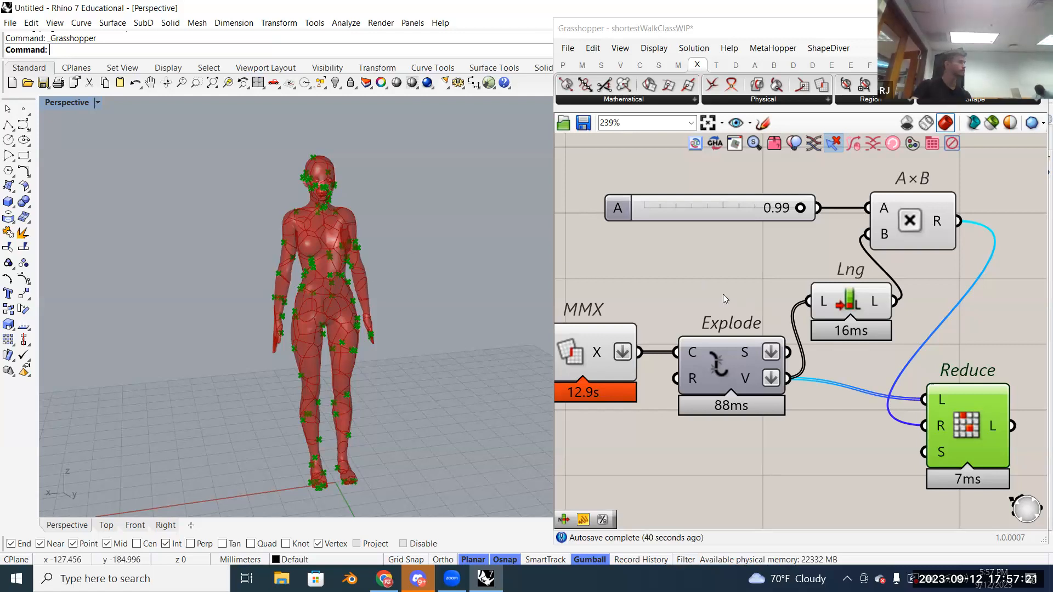
Step: Select Explode and Random Reduce in turn and compare the points each one gives on the body
right_drag(712, 297, 778, 272)
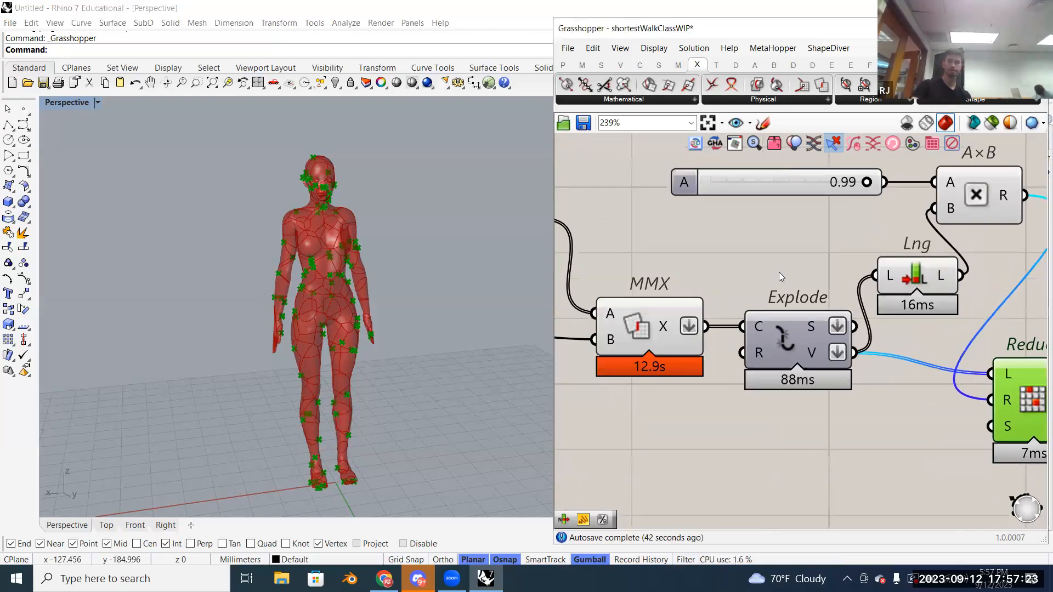
click(784, 340)
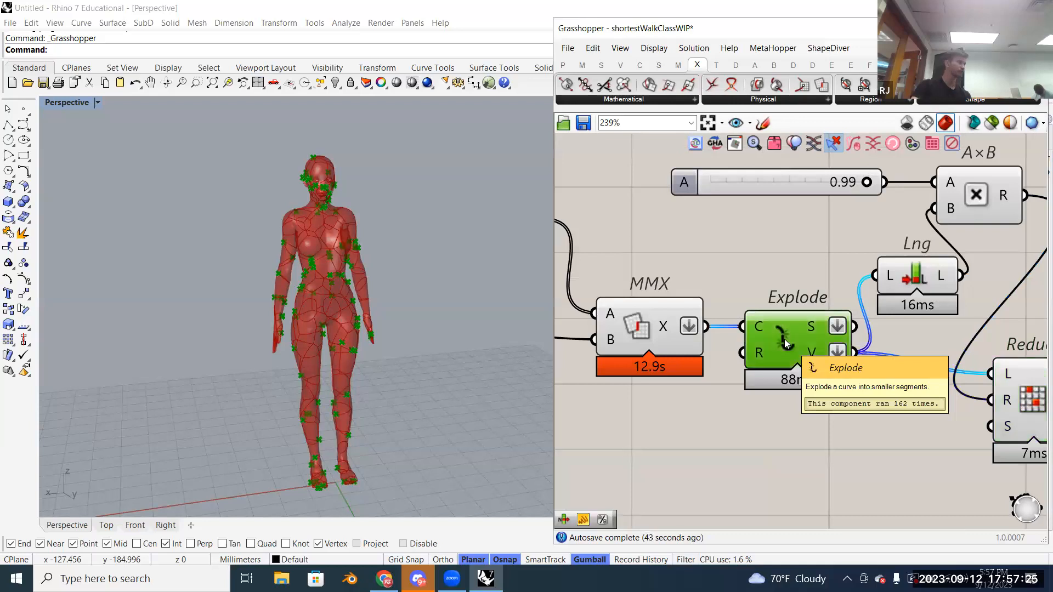
right_click(784, 340)
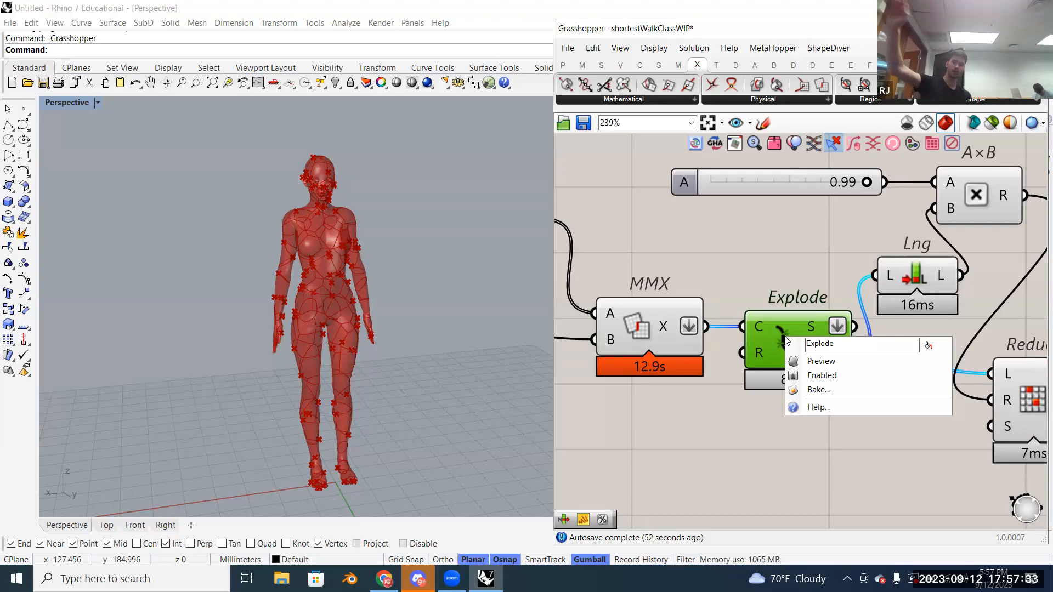
click(779, 269)
scroll(781, 266, down, 5)
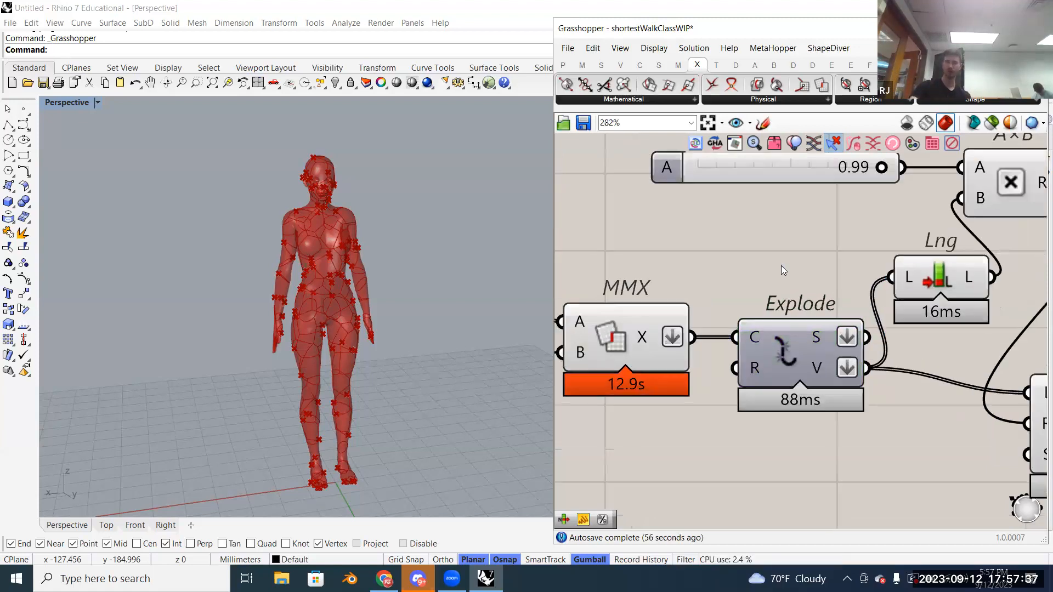
scroll(769, 290, up, 3)
scroll(805, 289, up, 1)
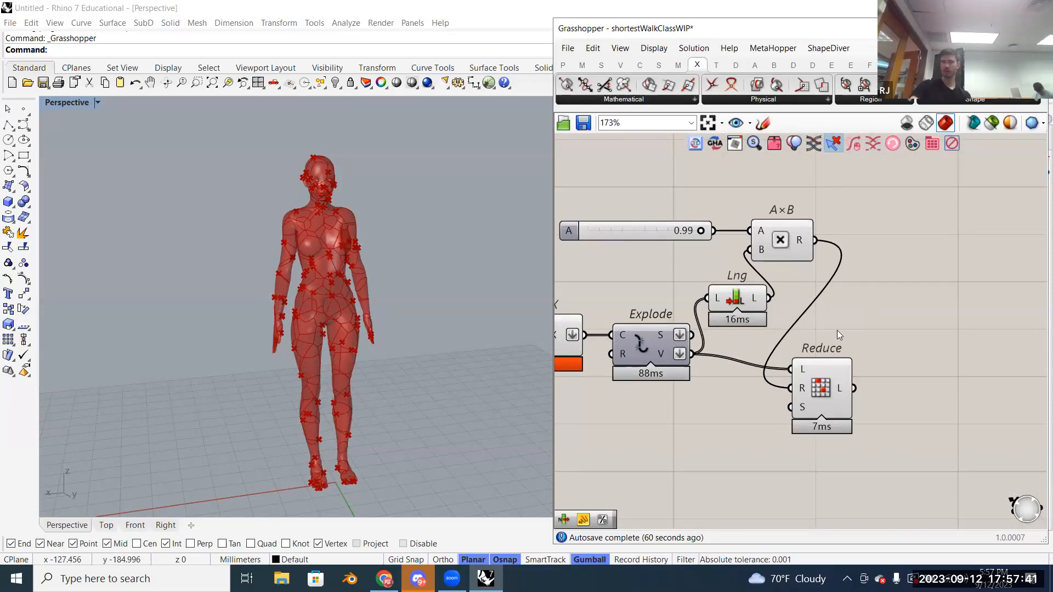
click(825, 375)
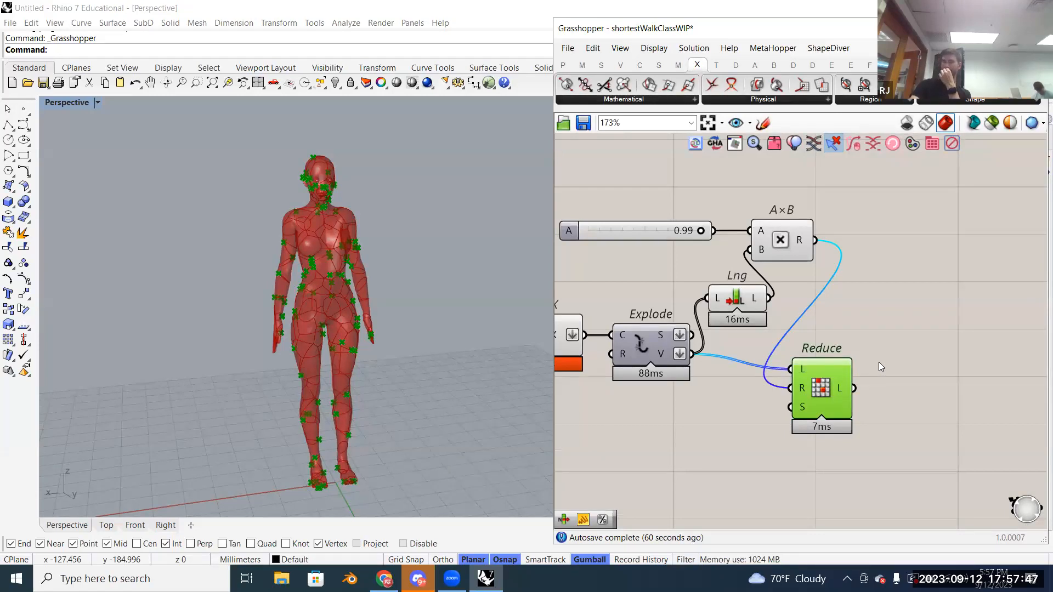
right_drag(894, 362, 850, 351)
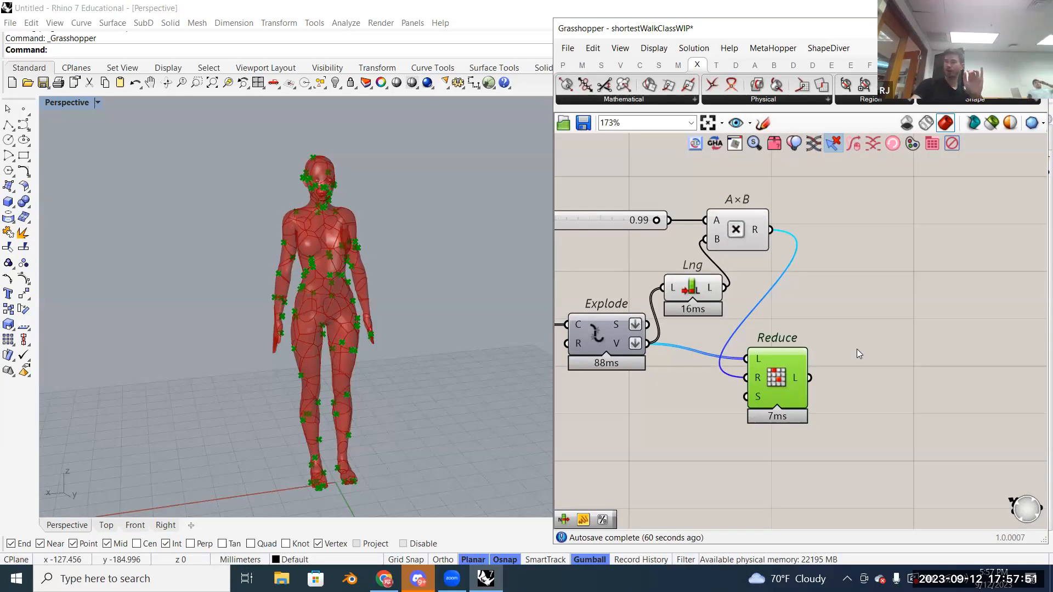
Step: Add a Shortest Walk component on the empty canvas beyond Random Reduce
right_drag(1026, 320, 926, 312)
click(926, 313)
double_click(926, 312)
text(short)
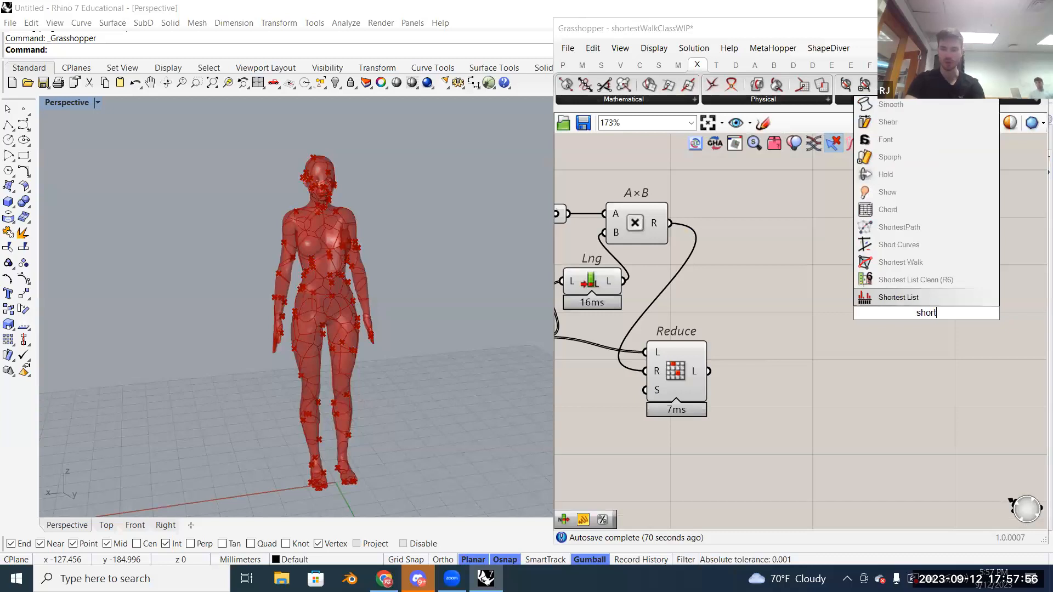
key(Up)
key(Up)
key(Return)
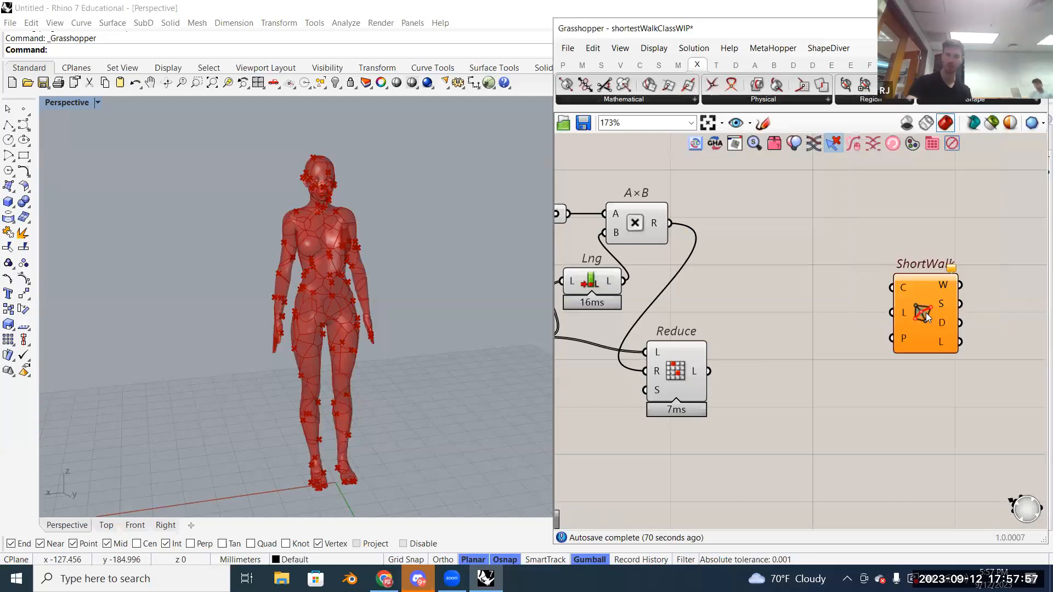
Step: Shift Shortest Walk farther from Random Reduce to leave space between the two components
drag(926, 312, 991, 324)
click(888, 313)
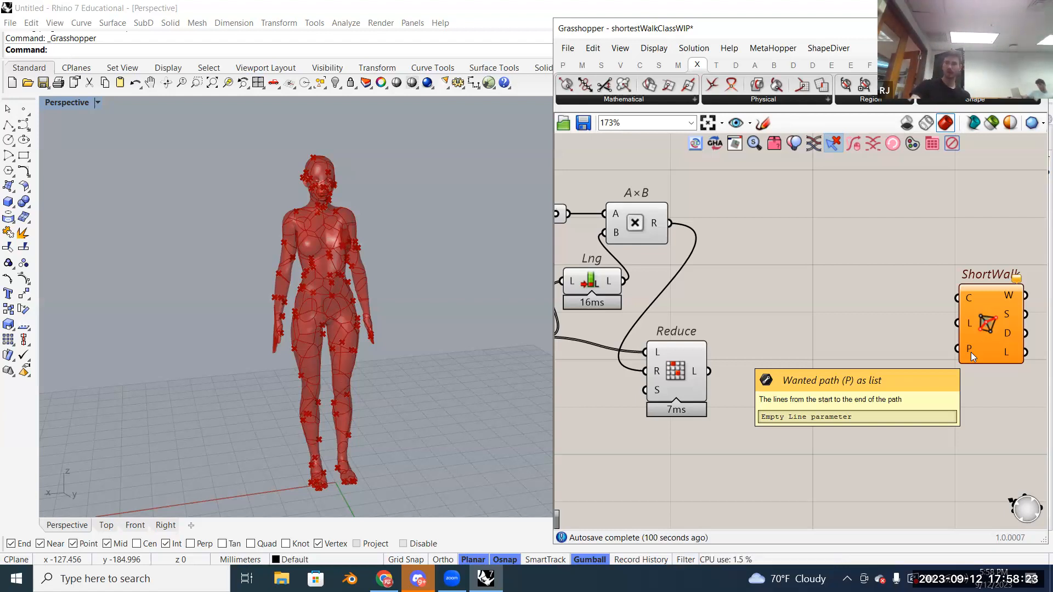
click(983, 307)
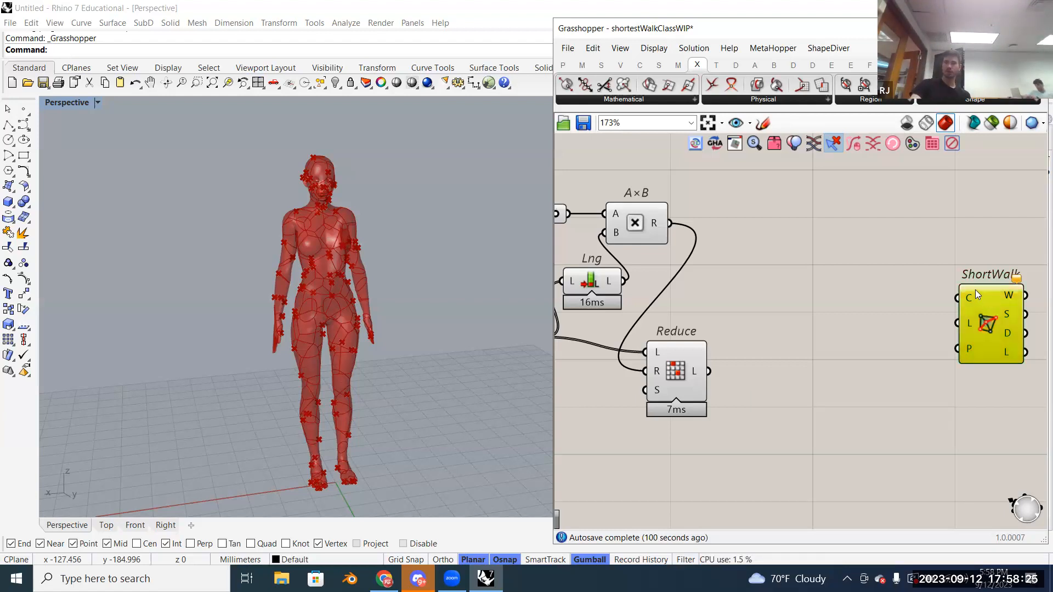
drag(976, 294, 983, 286)
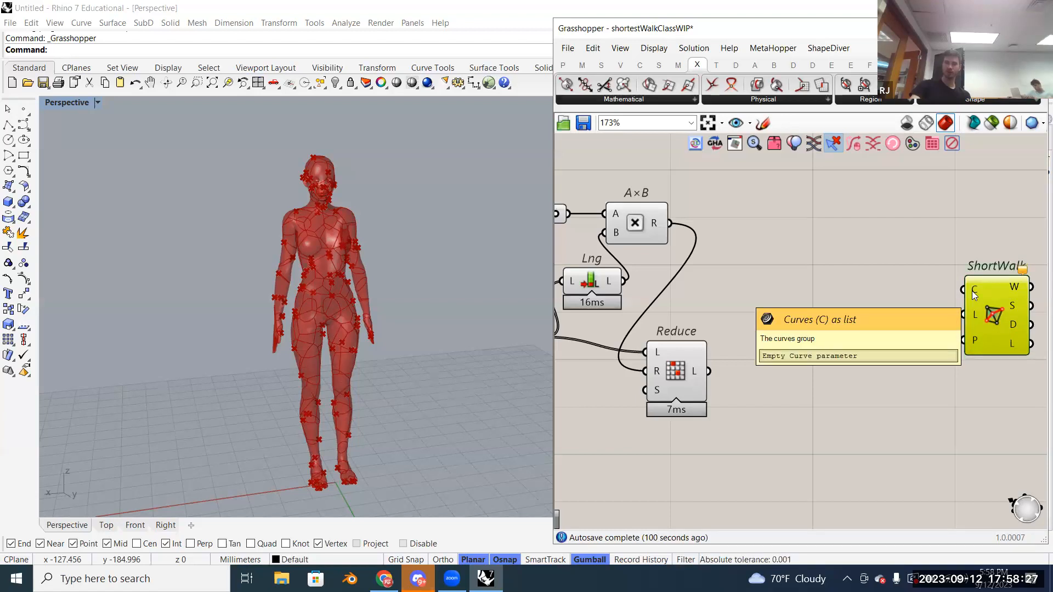
Step: Examine the Curves input of Shortest Walk and the Segments output of Explode
scroll(975, 295, up, 3)
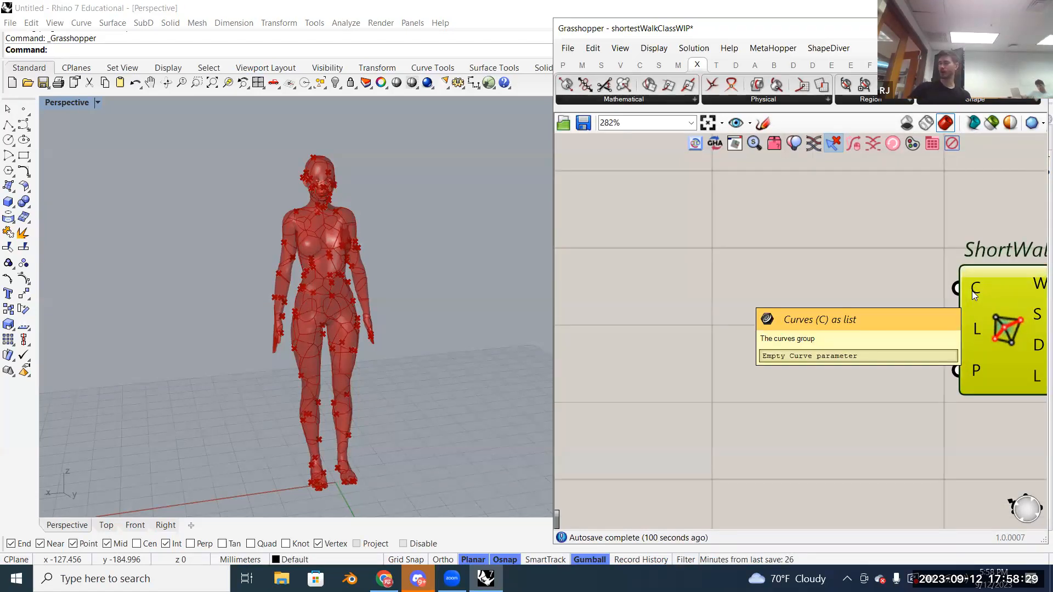
scroll(974, 295, down, 4)
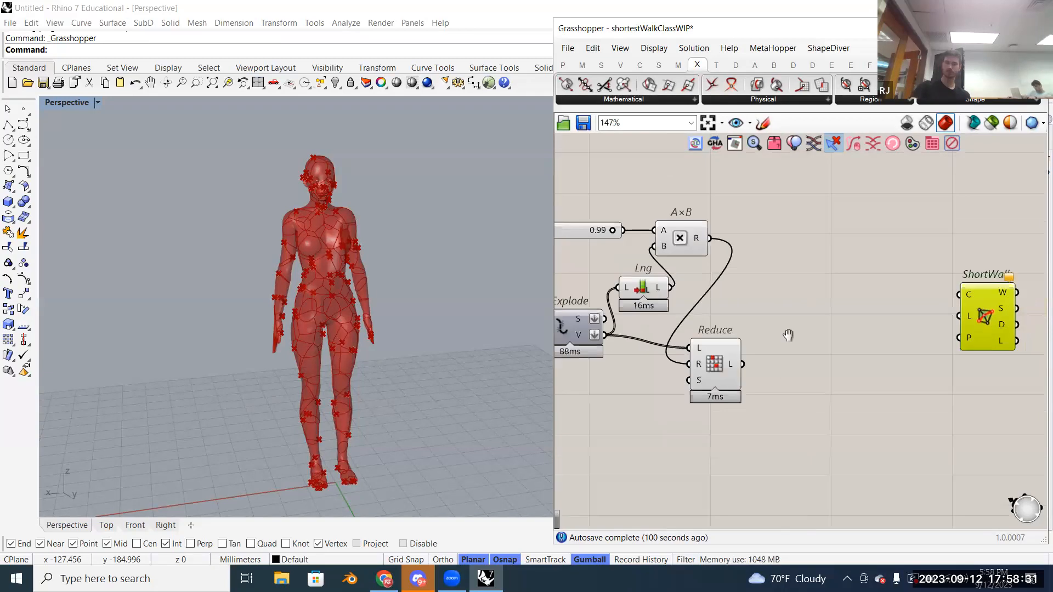
right_drag(789, 334, 899, 340)
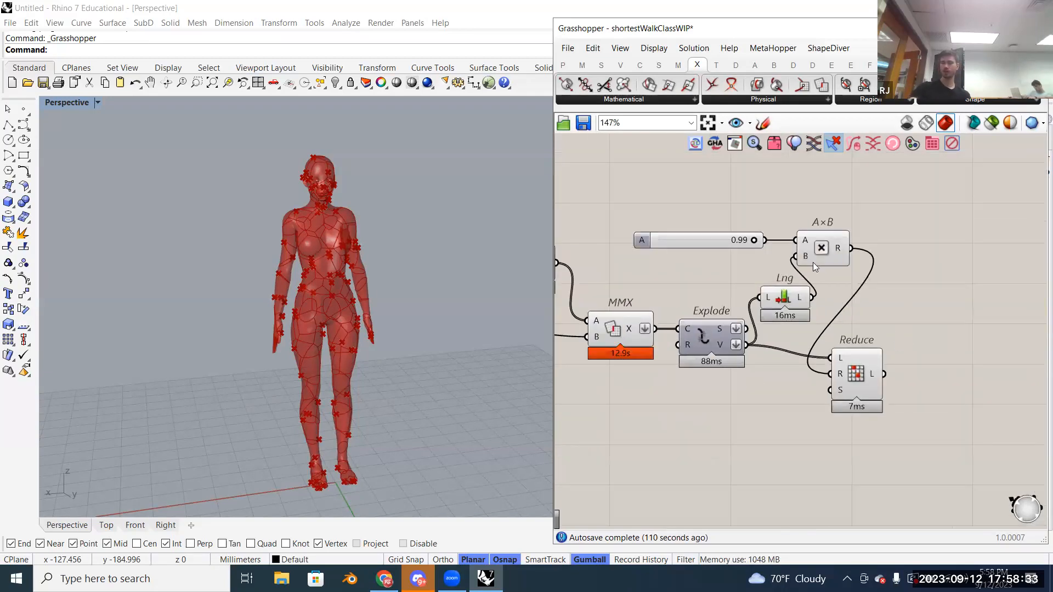
mouse_move(722, 326)
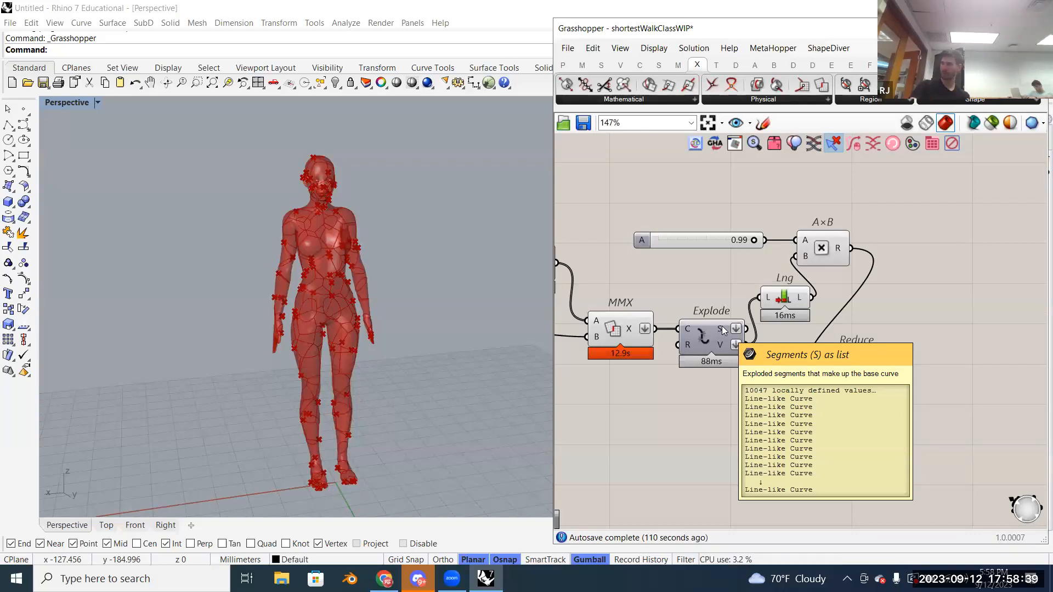
right_drag(721, 326, 715, 328)
mouse_move(714, 328)
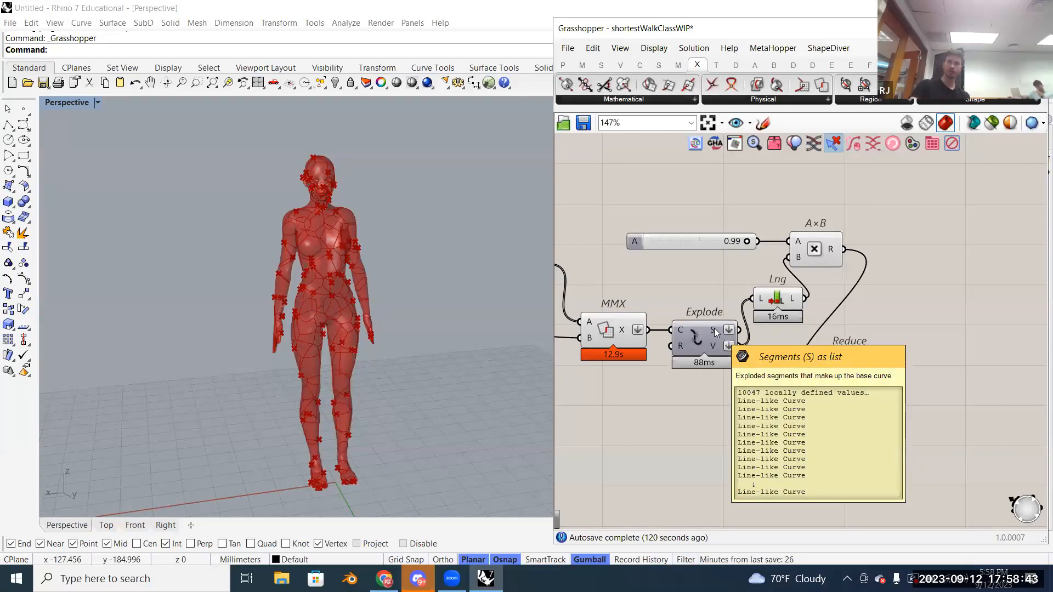
Step: Sketch three adjoining Voronoi cells in black on the empty canvas above Random Reduce and number them 1, 2 and 3
right_drag(714, 328, 591, 378)
click(763, 123)
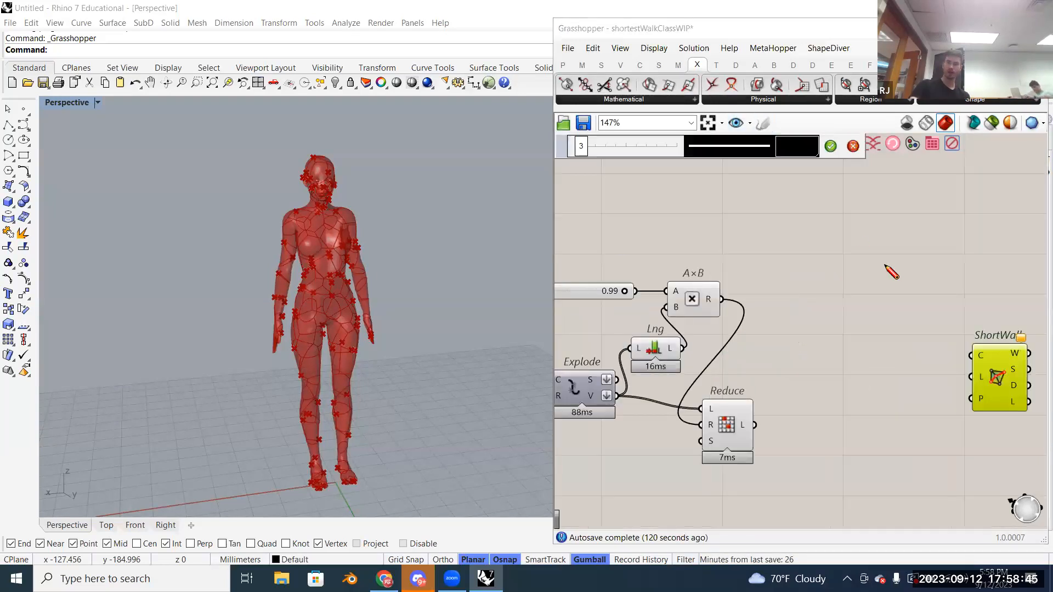
drag(898, 221, 850, 198)
drag(825, 234, 891, 268)
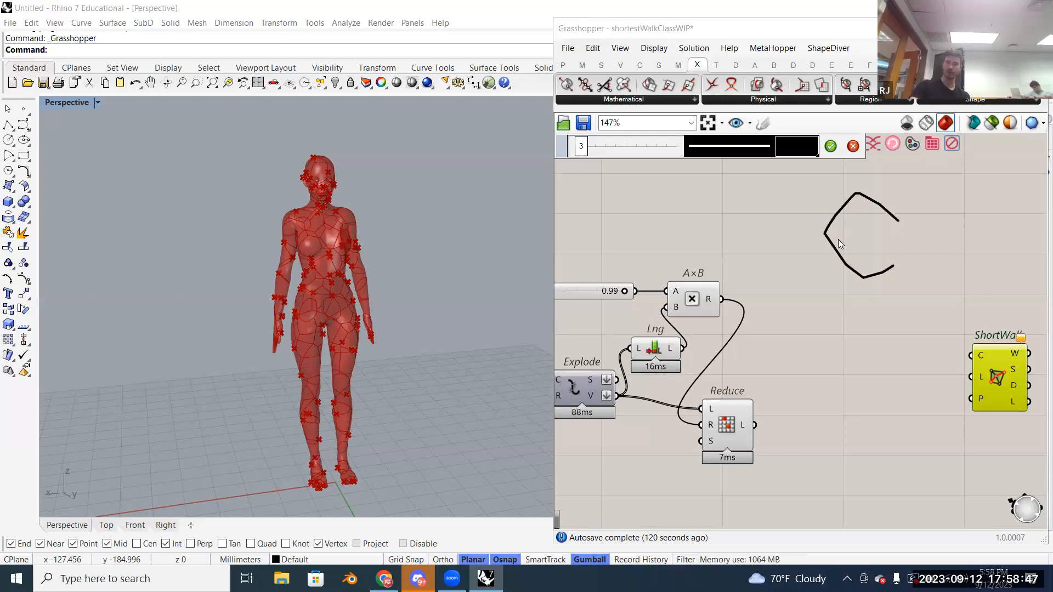
drag(828, 236, 752, 234)
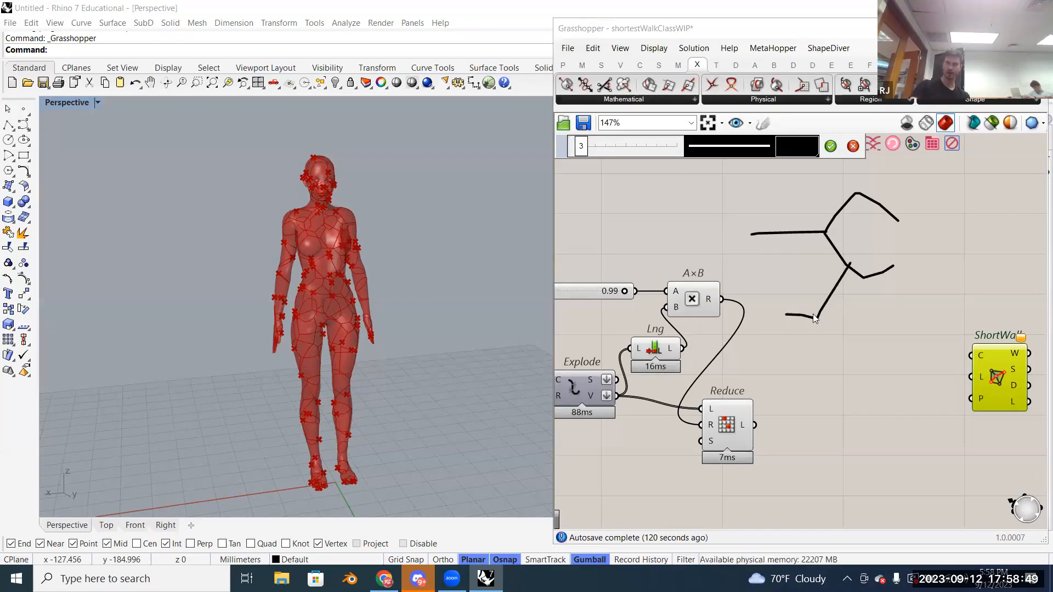
drag(865, 277, 892, 333)
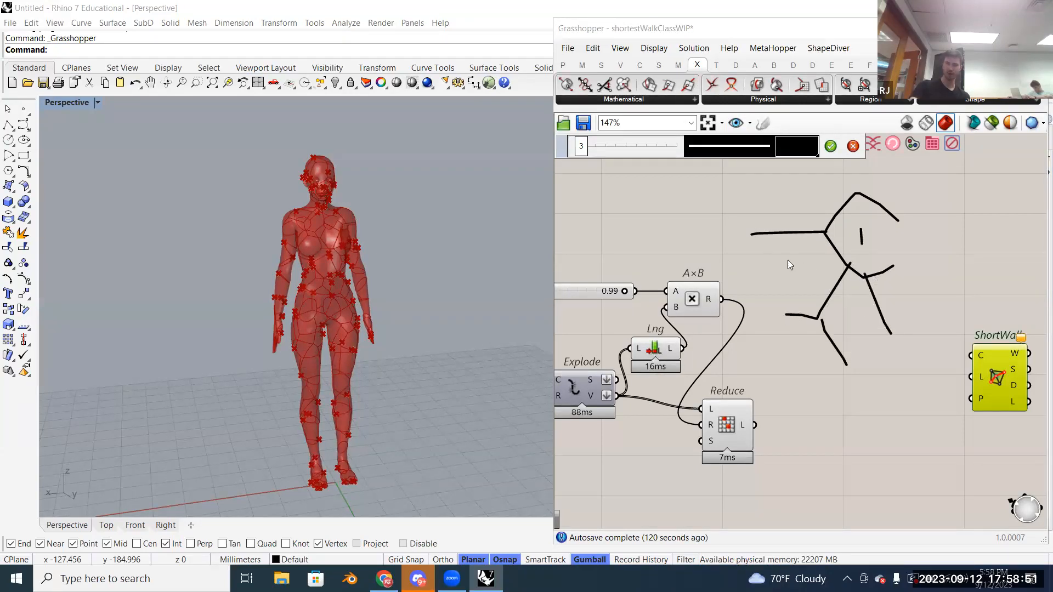
drag(794, 281, 804, 289)
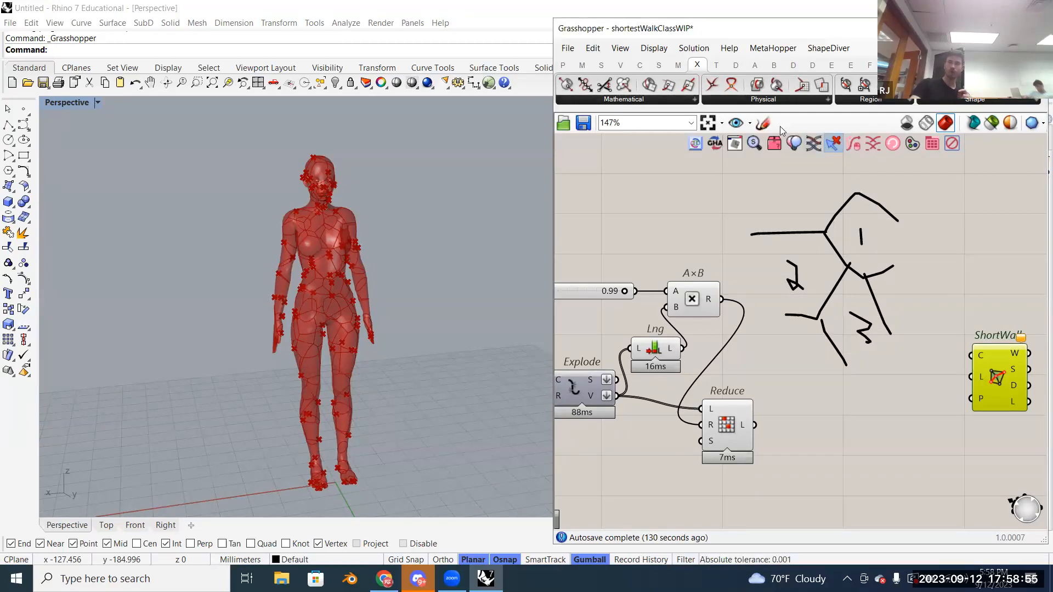
Step: Trace the boundaries of the three sketched cells in red, doubling the edges they share, and finish the sketch
click(796, 146)
click(812, 187)
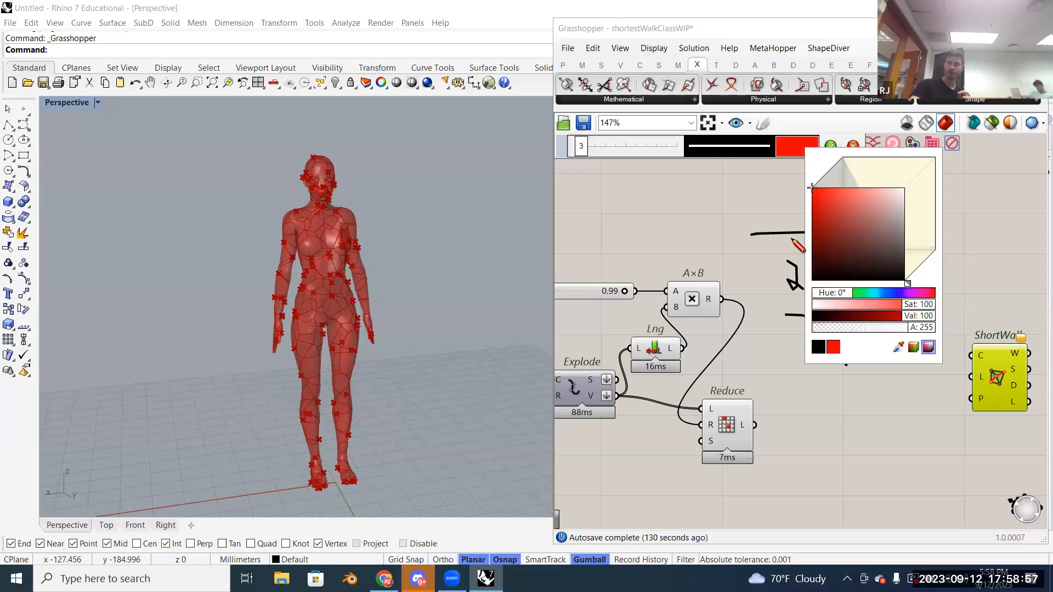
click(766, 200)
drag(892, 270, 855, 273)
drag(832, 232, 833, 214)
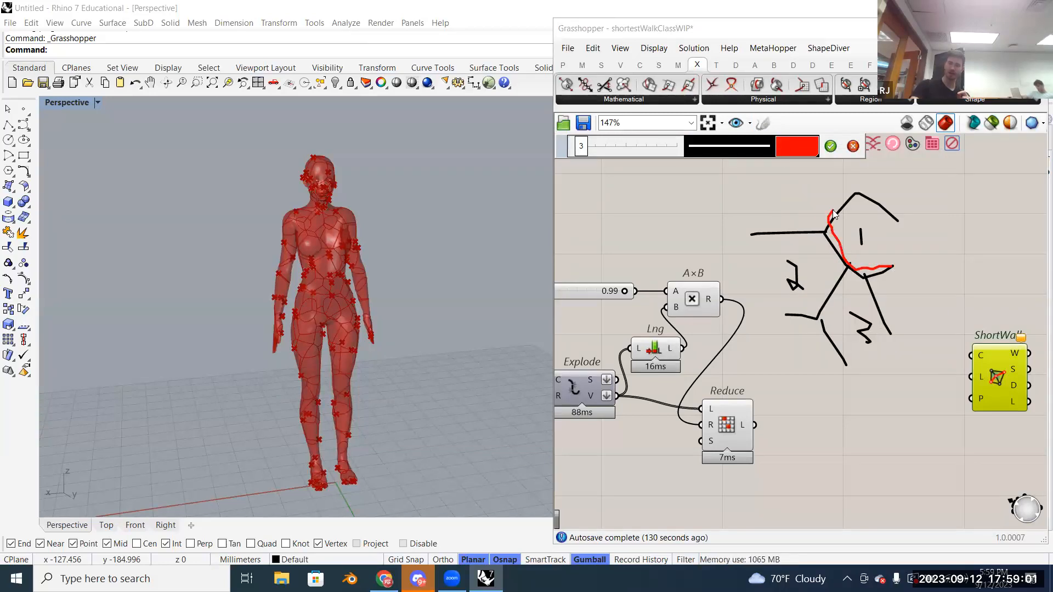
click(788, 146)
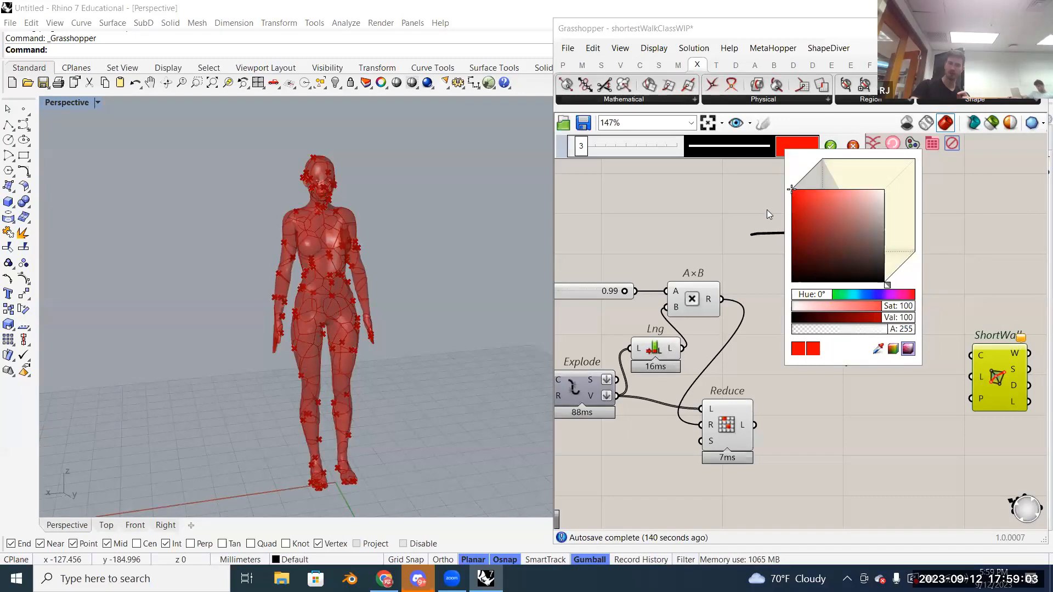
mouse_move(758, 234)
mouse_down()
mouse_move(820, 234)
mouse_move(848, 267)
mouse_up()
drag(881, 330, 853, 262)
click(831, 146)
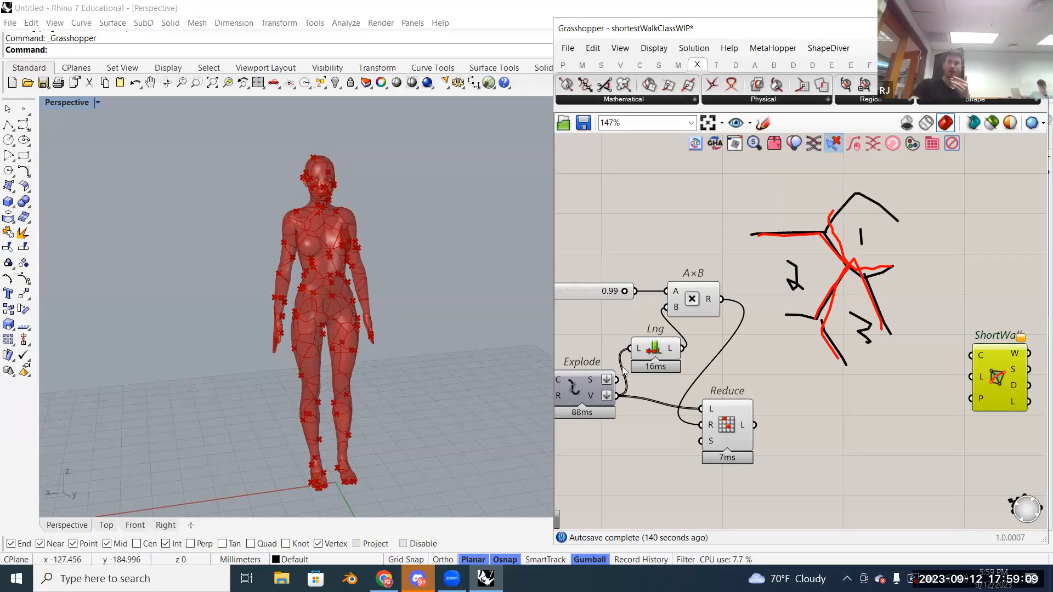
Step: Draw dark blue strokes along and across the shared edges of the three cells to mark the overlapping segments
mouse_move(590, 380)
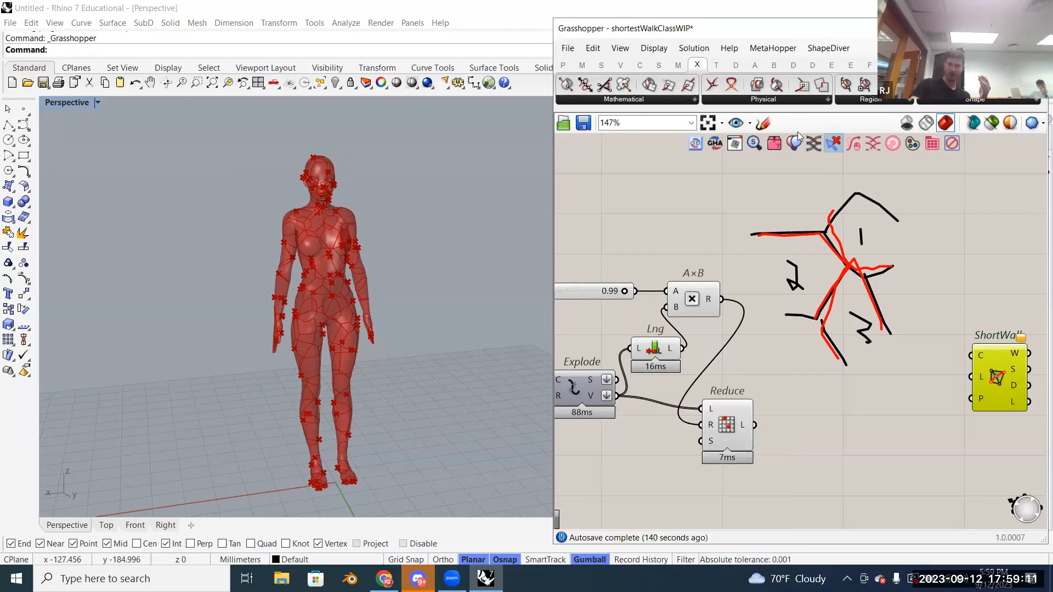
click(763, 123)
click(784, 152)
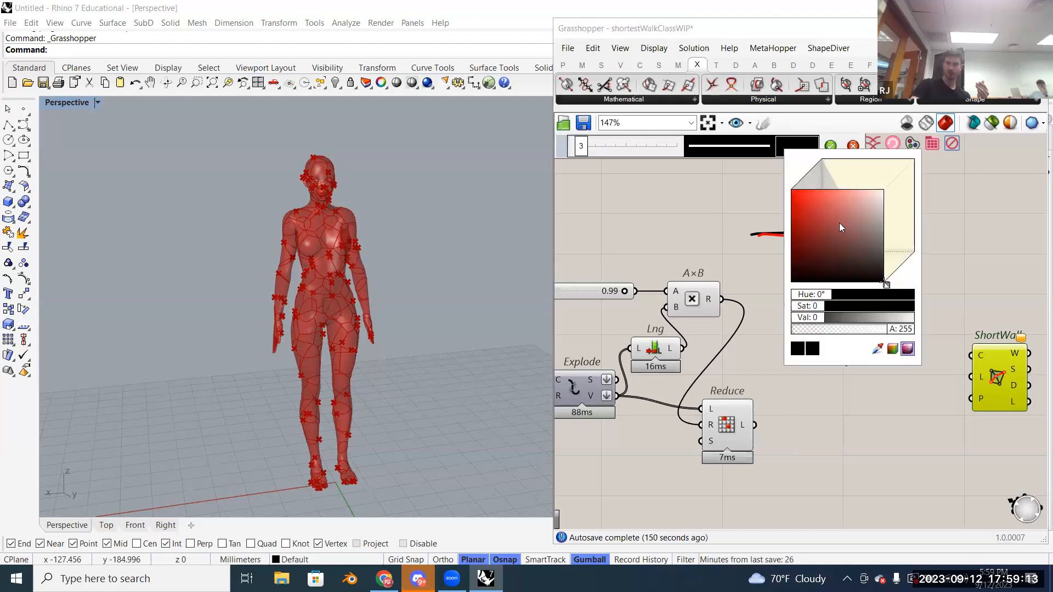
click(831, 227)
drag(830, 294, 880, 293)
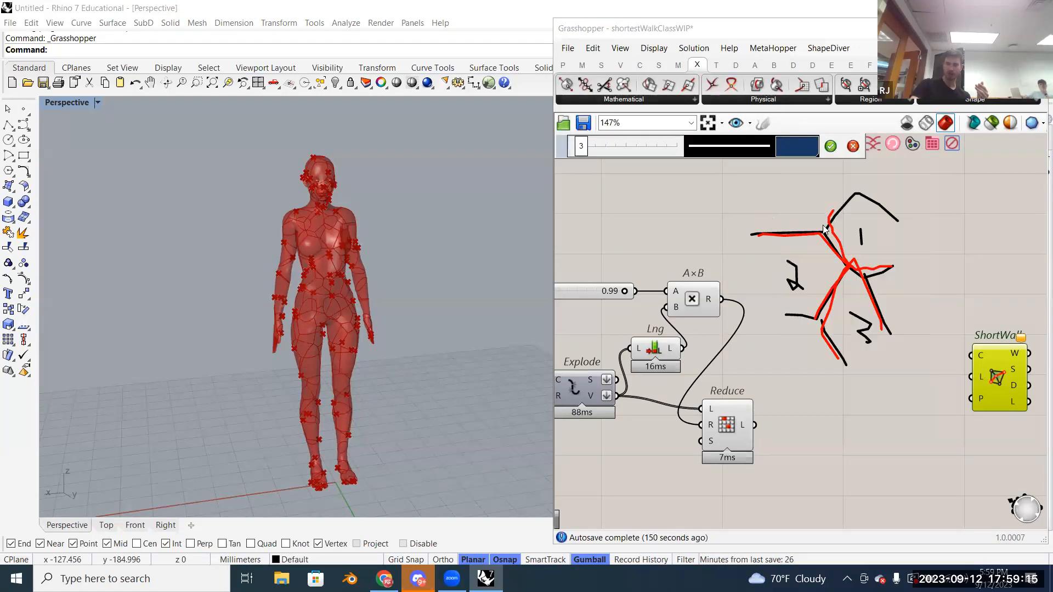
drag(831, 211, 838, 256)
mouse_move(910, 255)
mouse_down()
mouse_move(824, 222)
mouse_move(833, 188)
mouse_up()
mouse_move(751, 235)
mouse_down()
mouse_move(786, 234)
mouse_move(832, 284)
mouse_move(816, 319)
mouse_up()
drag(891, 291, 835, 345)
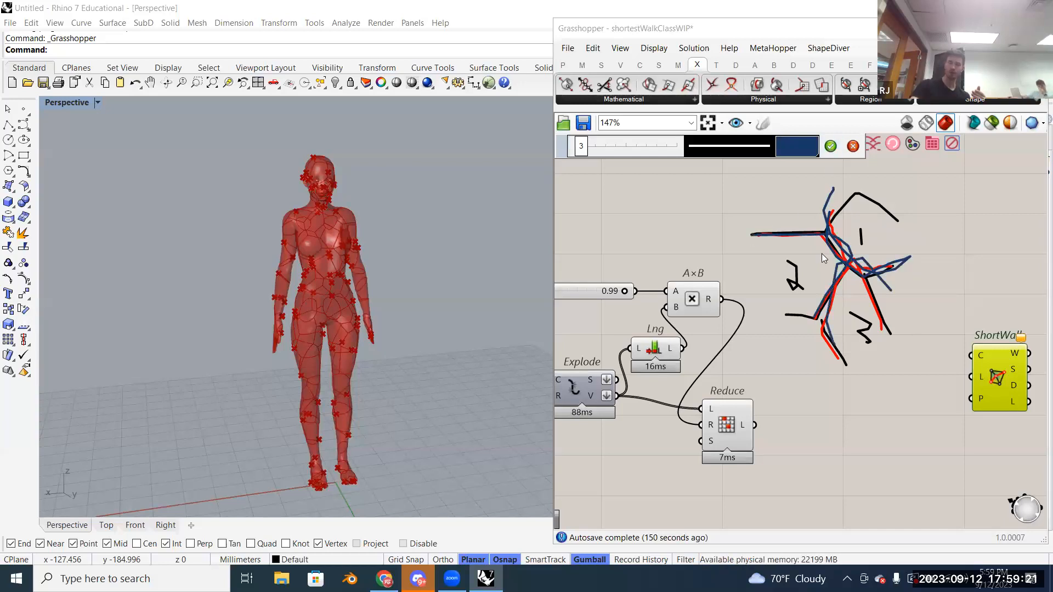
mouse_move(815, 263)
mouse_down()
mouse_move(862, 316)
mouse_move(853, 292)
mouse_up()
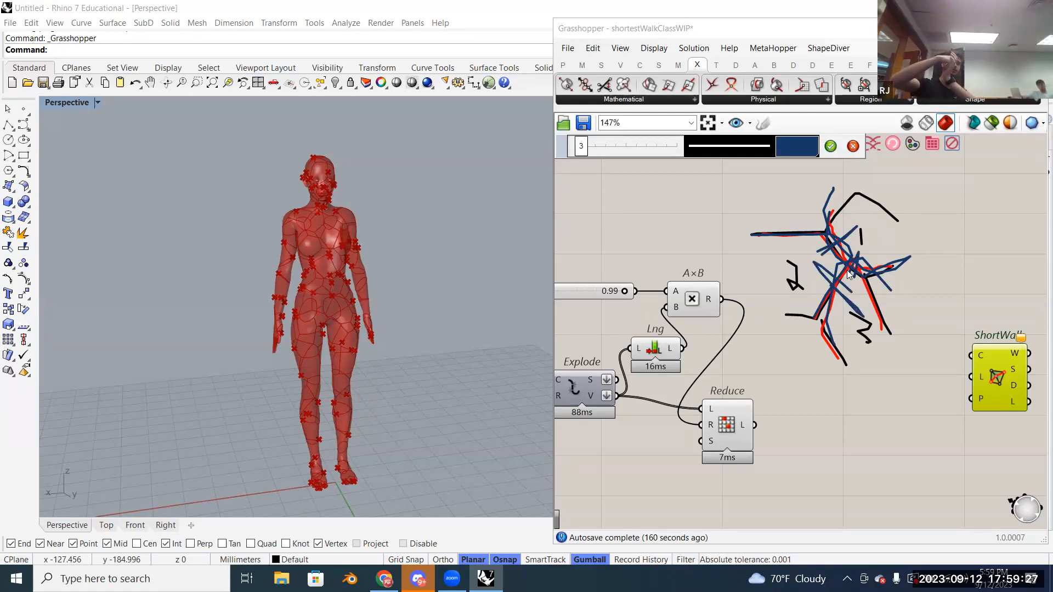
click(850, 147)
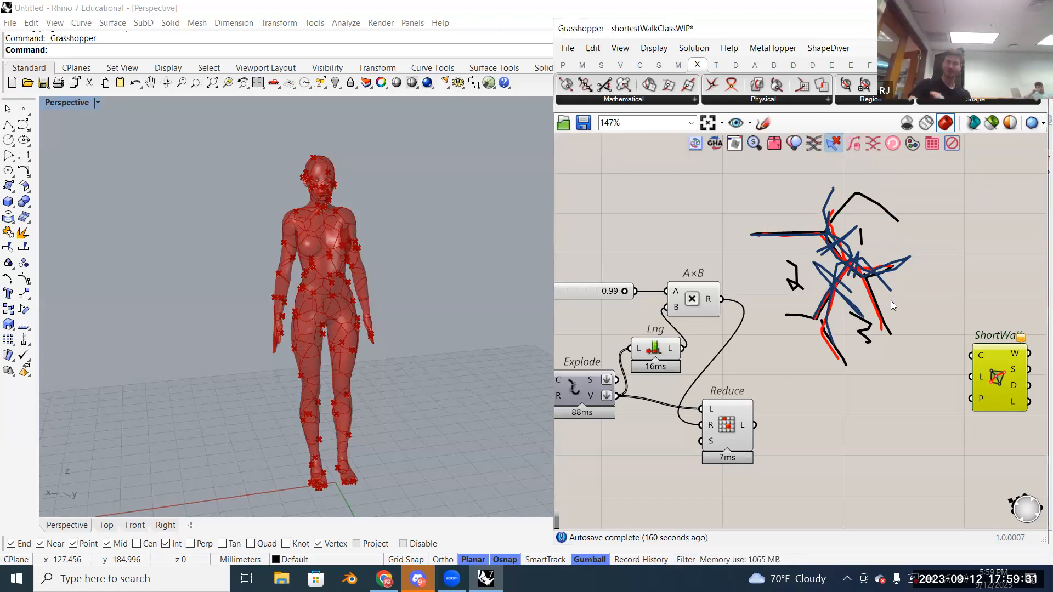
Step: Check the Segments output of Explode and move the whole cell sketch up, clear of the component chain
scroll(885, 344, down, 2)
scroll(697, 372, up, 2)
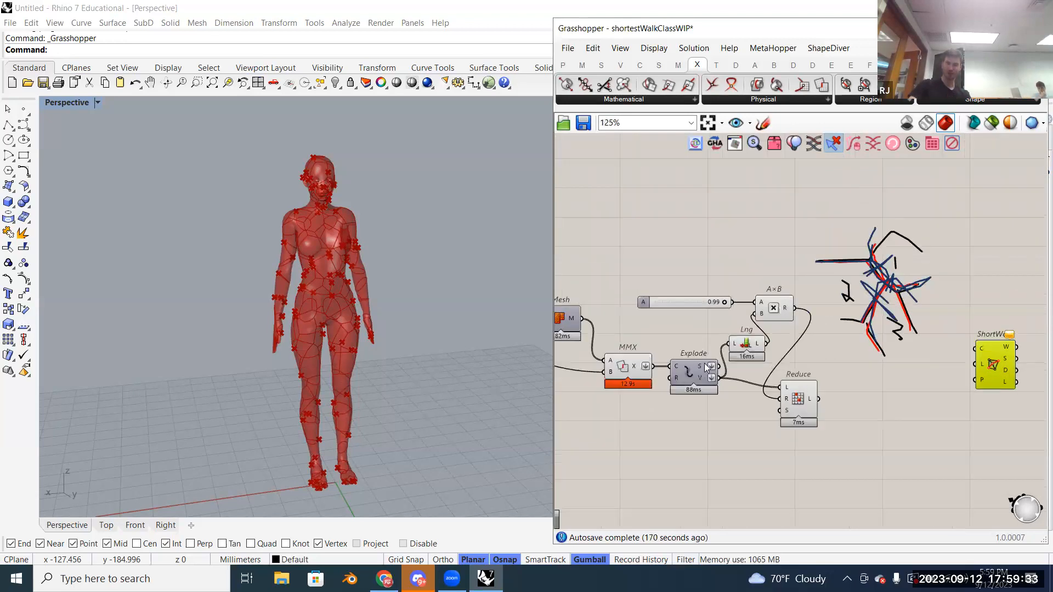
mouse_move(701, 373)
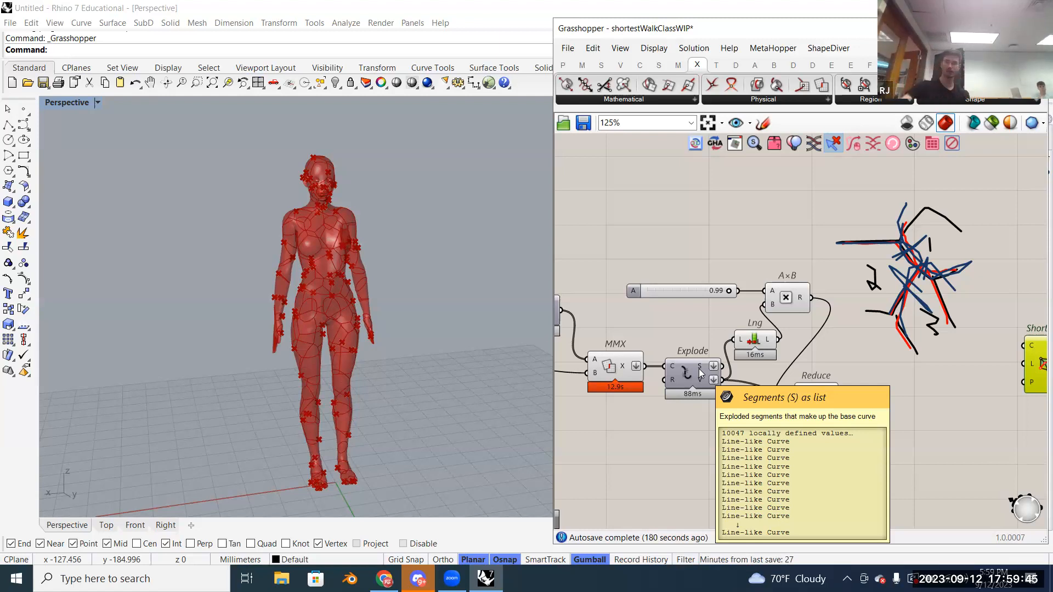
drag(870, 186, 959, 385)
drag(916, 277, 910, 130)
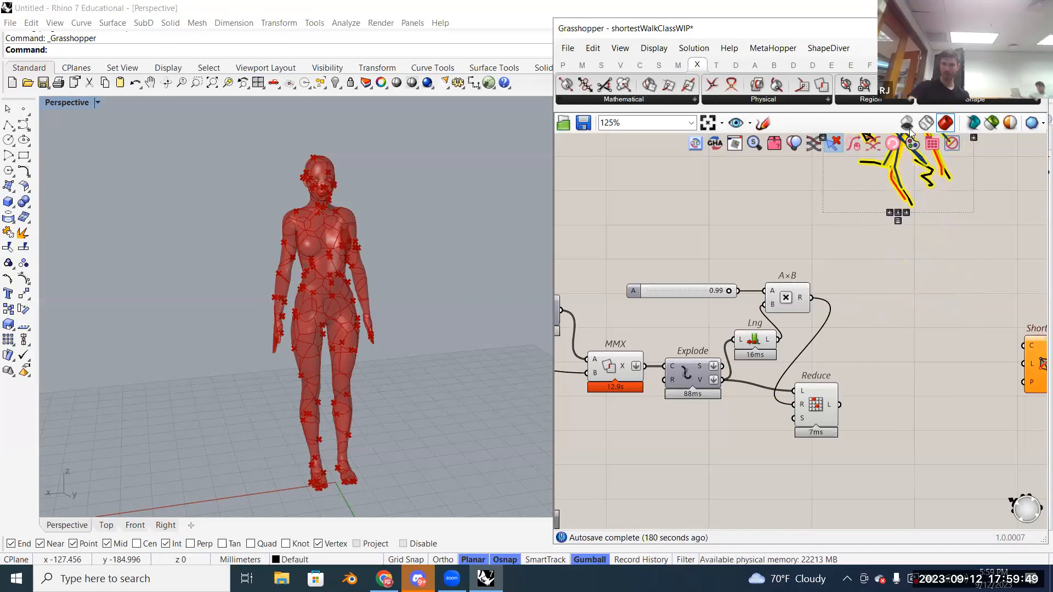
Step: Add a removeDuplicateLines component in the empty space between Random Reduce and Shortest Walk
click(910, 349)
mouse_move(910, 349)
right_down()
mouse_move(832, 384)
mouse_move(820, 376)
right_up()
scroll(825, 350, up, 2)
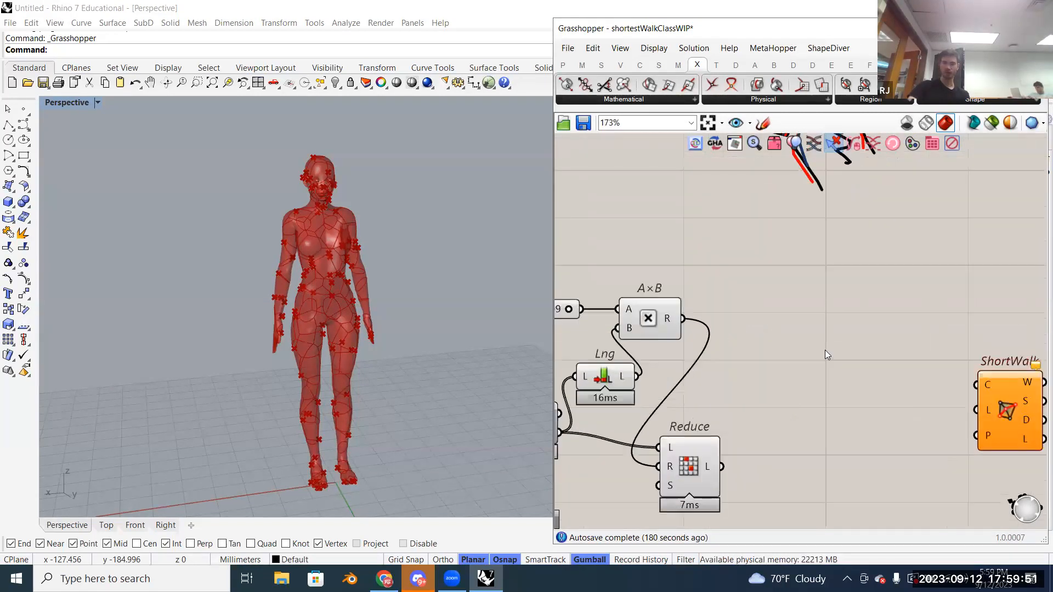
double_click(830, 348)
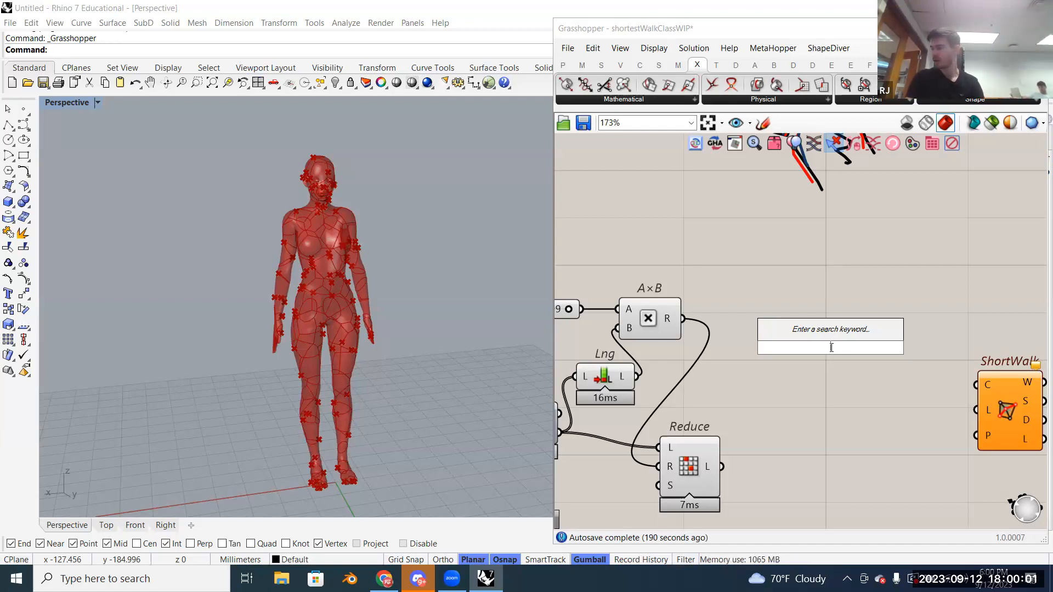
text(remov)
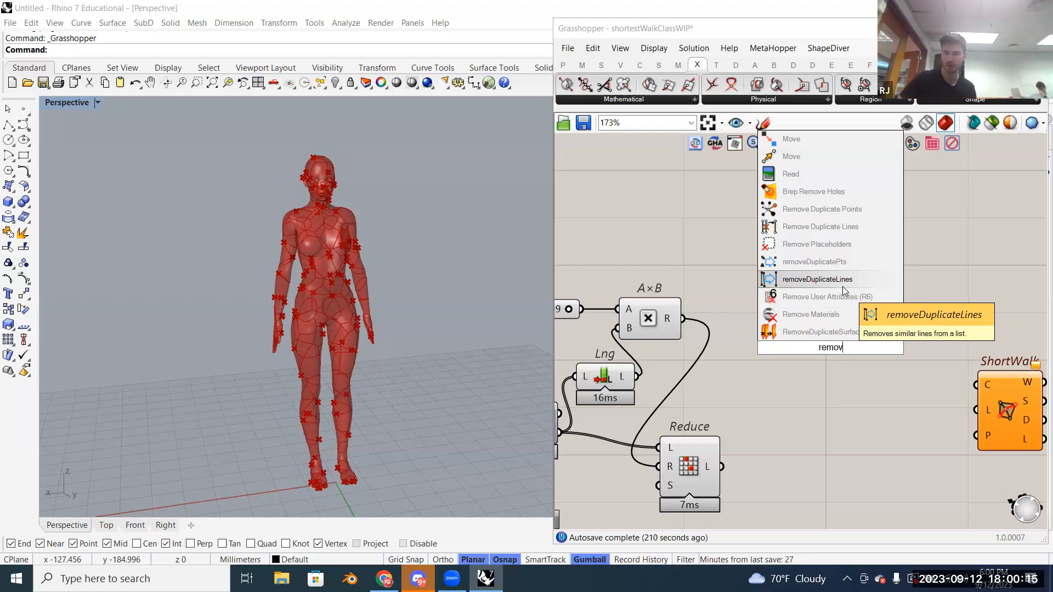
click(843, 284)
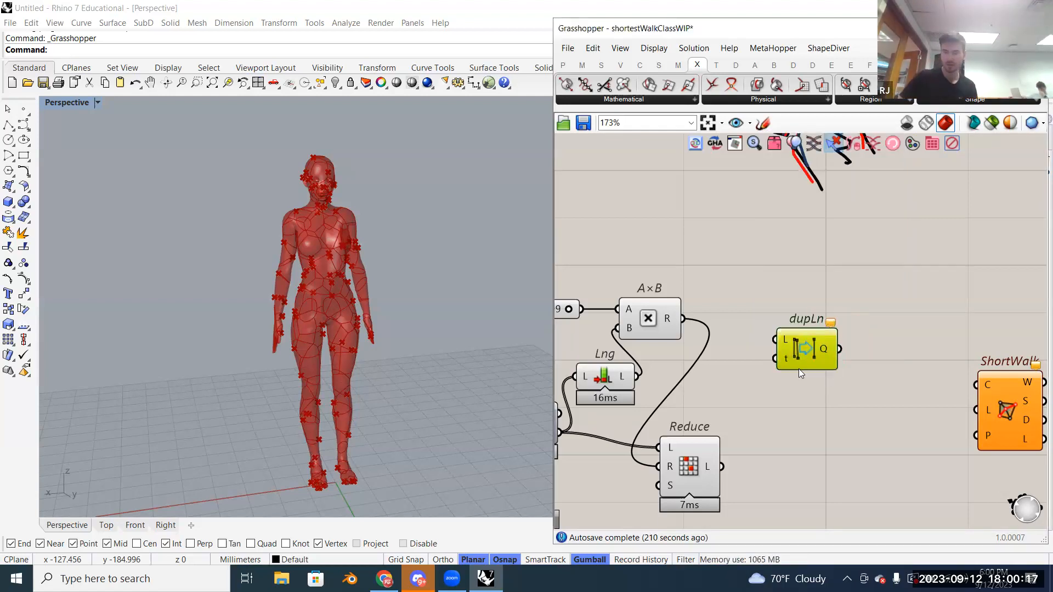
Step: Feed the Segments output of Explode into the lines input of removeDuplicateLines and place that component closer to Shortest Walk
right_drag(812, 383, 917, 369)
right_drag(779, 396, 729, 388)
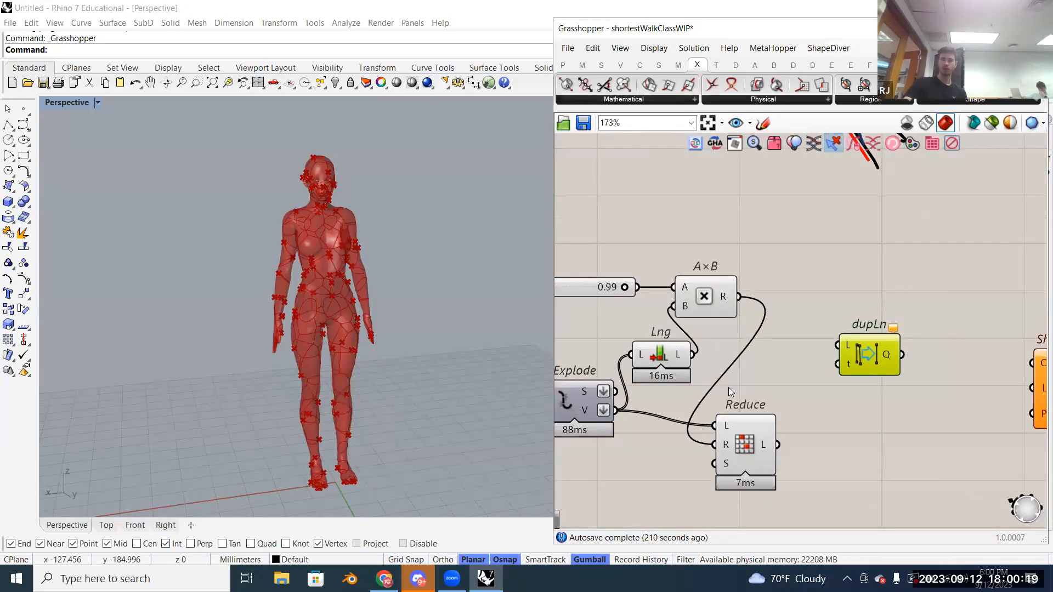
scroll(729, 387, down, 1)
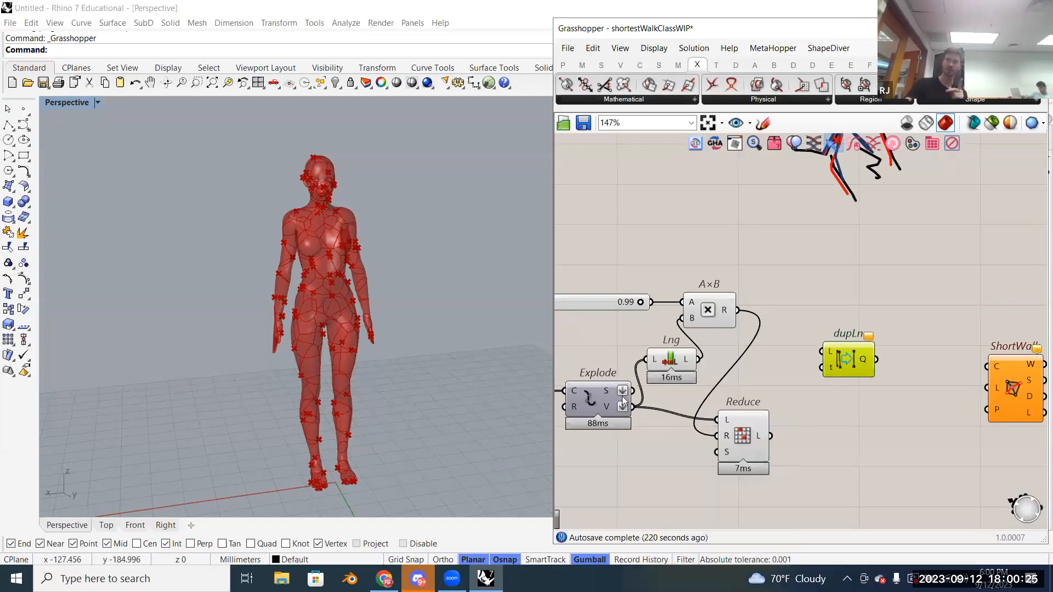
drag(634, 390, 843, 367)
mouse_move(846, 369)
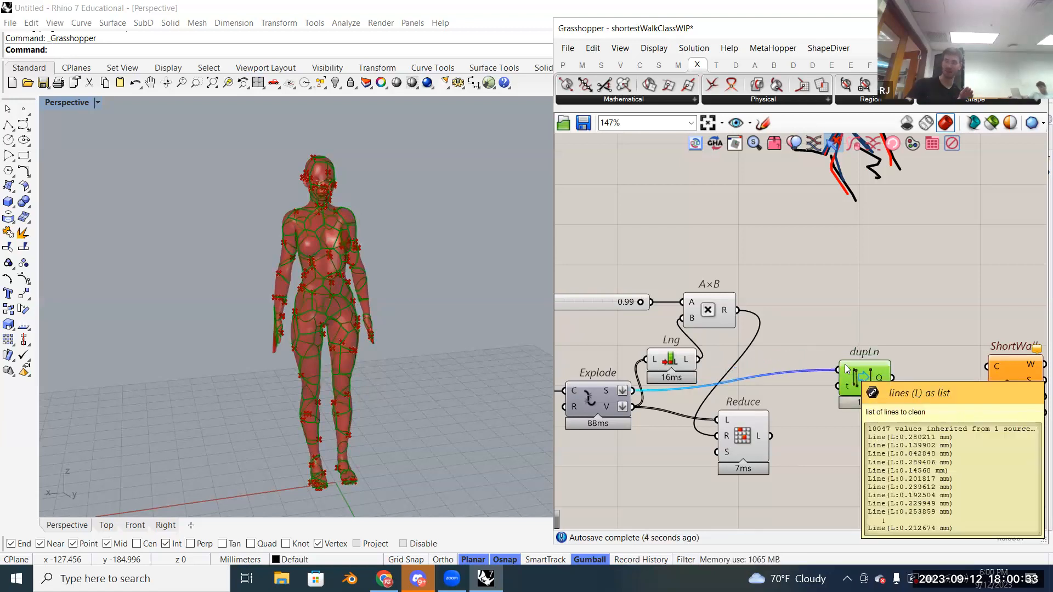
mouse_move(880, 374)
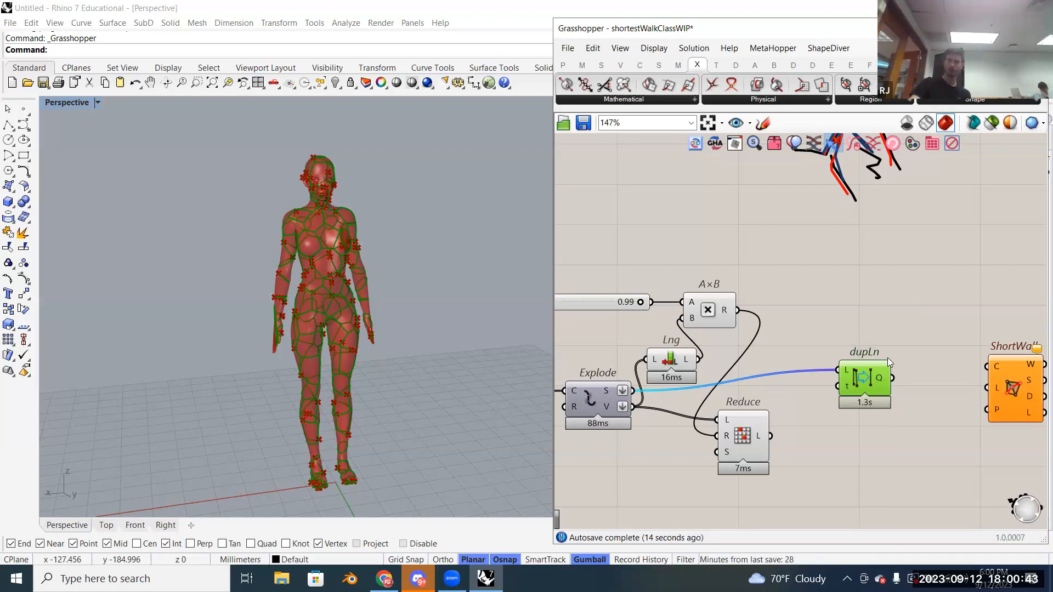
drag(874, 381, 885, 365)
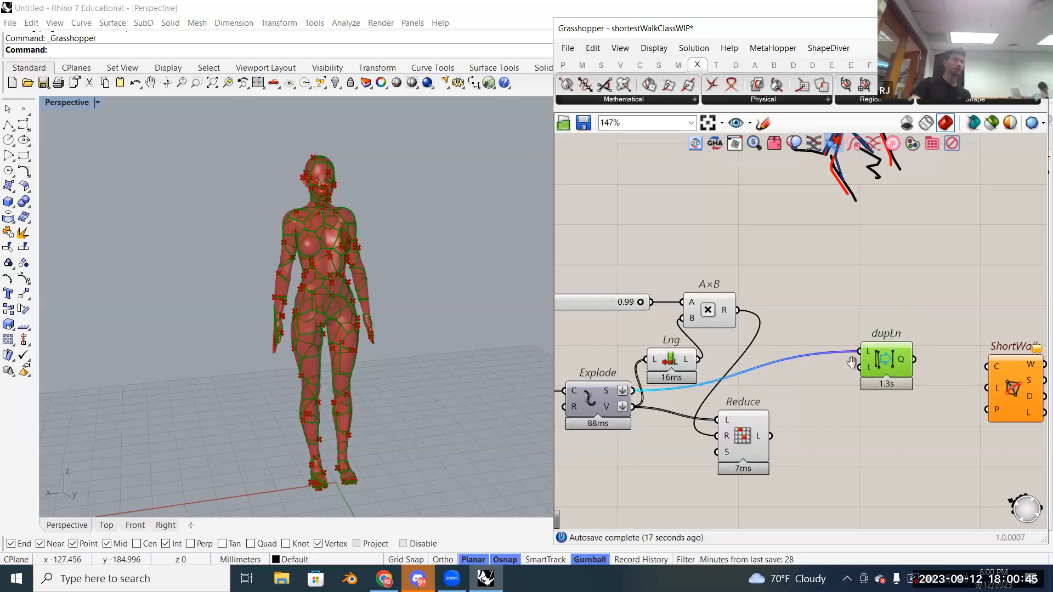
right_drag(886, 365, 852, 364)
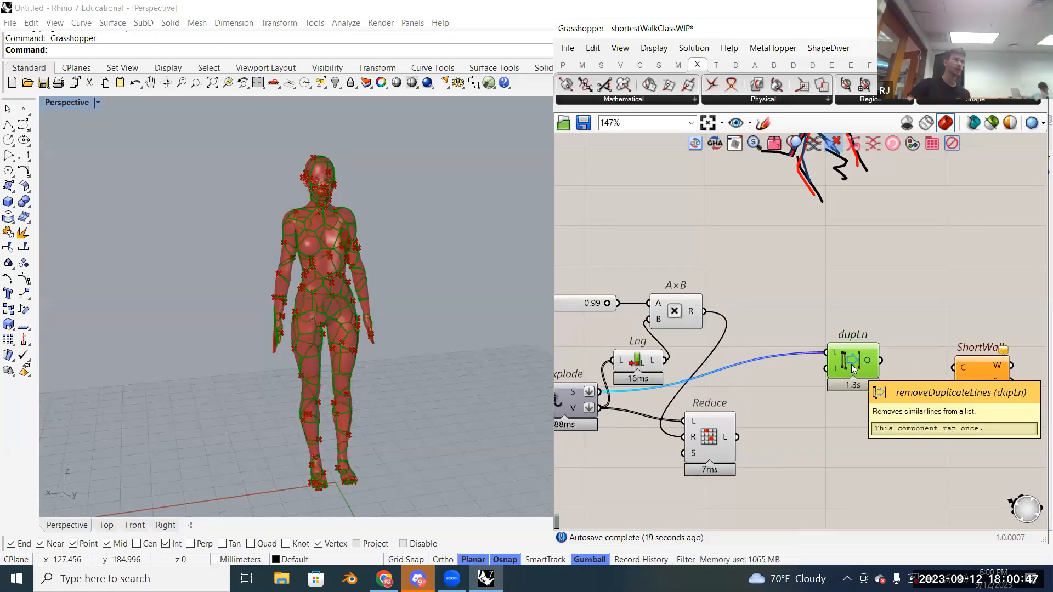
Step: Move Shortest Walk farther from removeDuplicateLines, and check its Curves input against the unique lines output
click(982, 387)
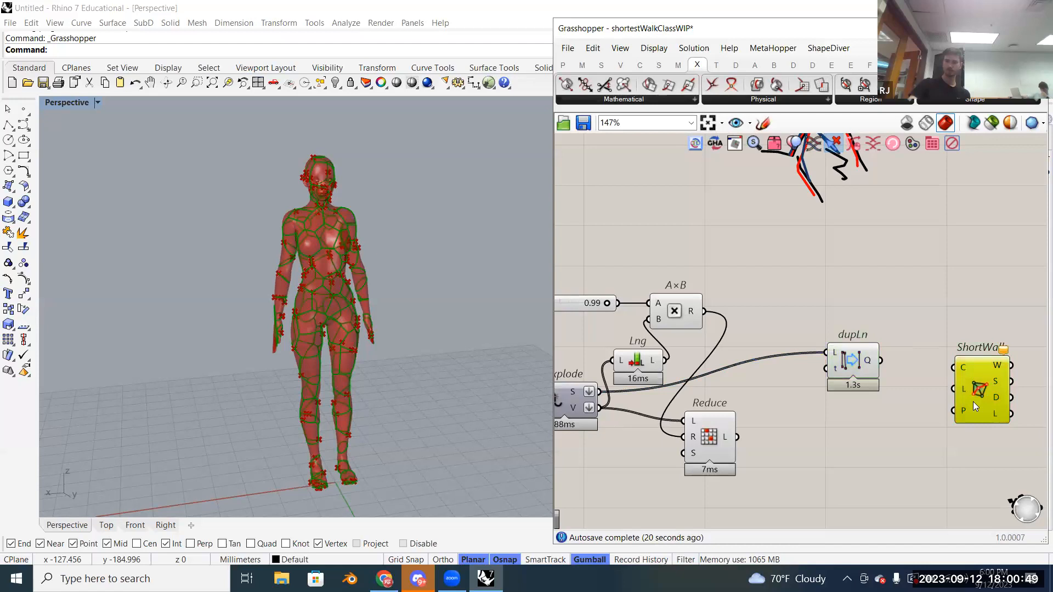
right_drag(955, 364, 864, 380)
drag(868, 382, 930, 386)
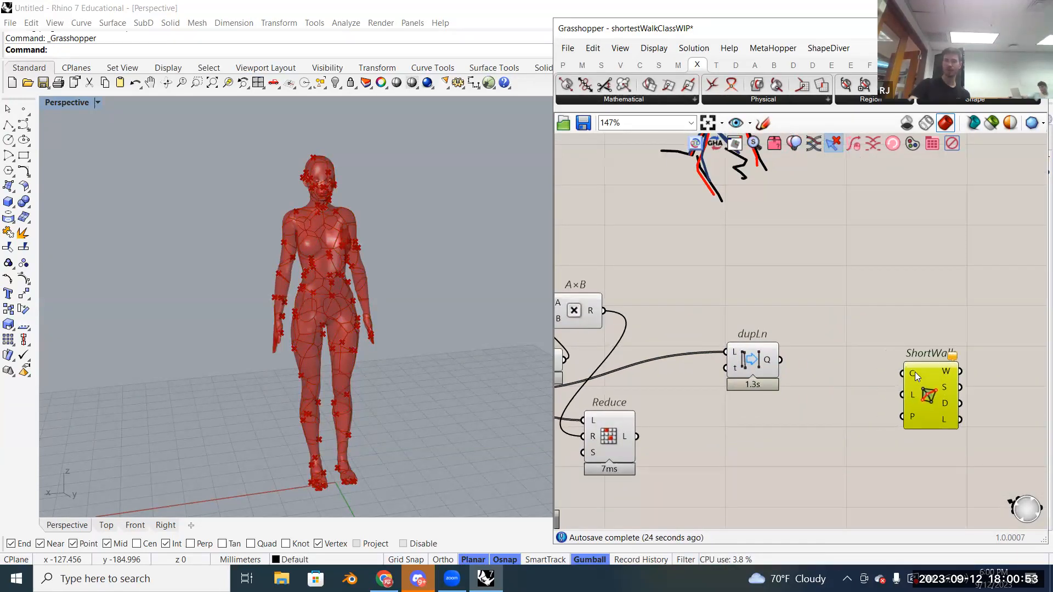
mouse_move(914, 374)
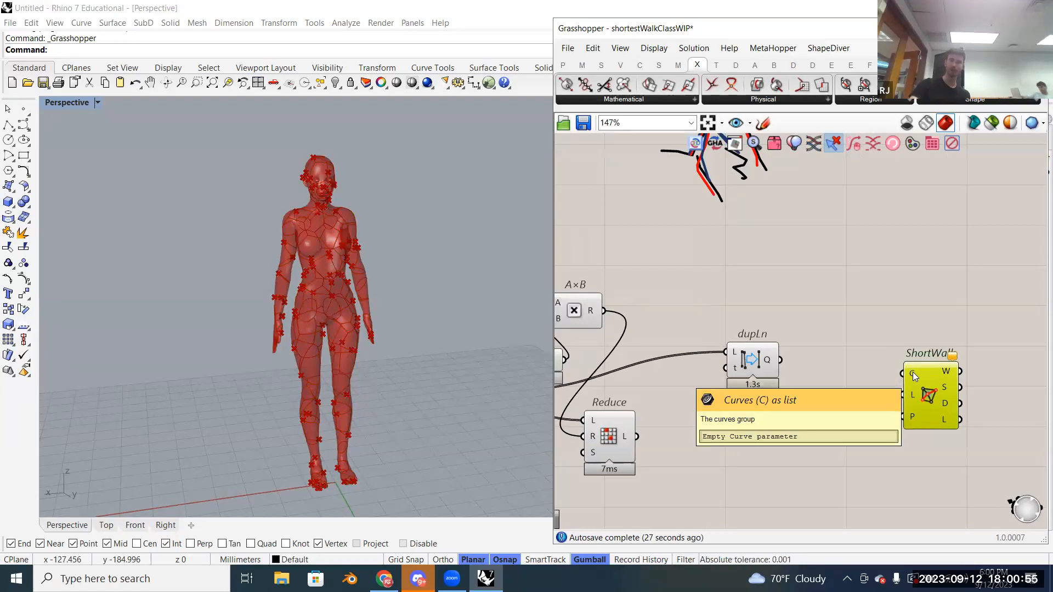
mouse_move(767, 362)
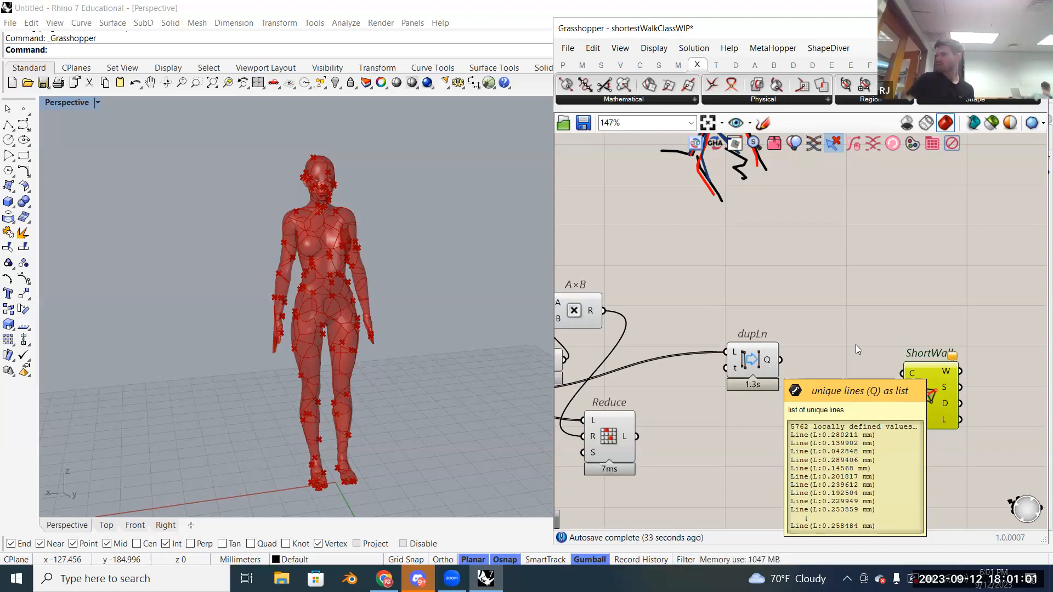
right_drag(856, 345, 759, 349)
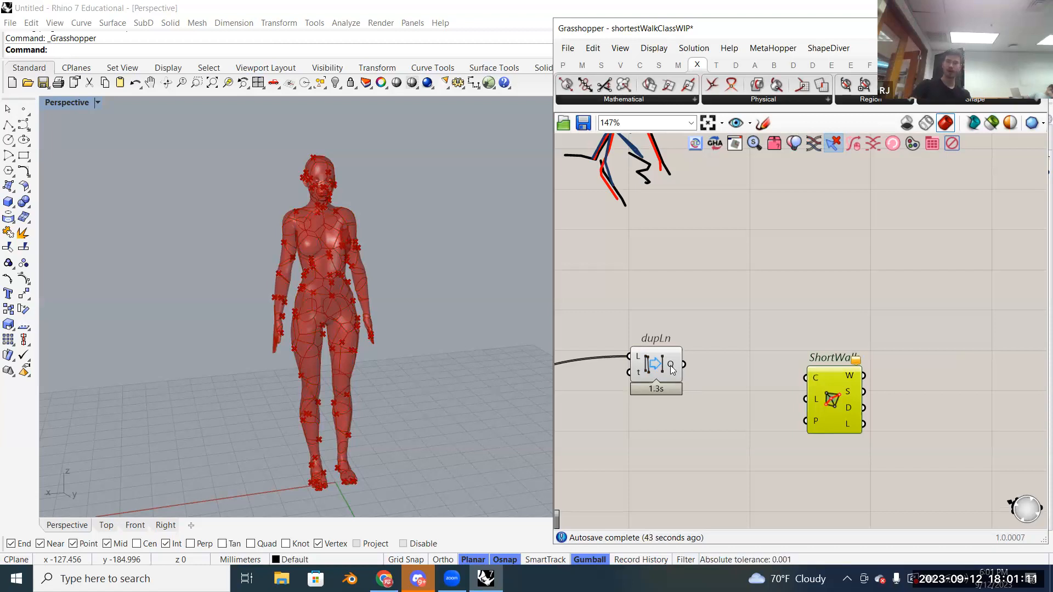
mouse_move(670, 363)
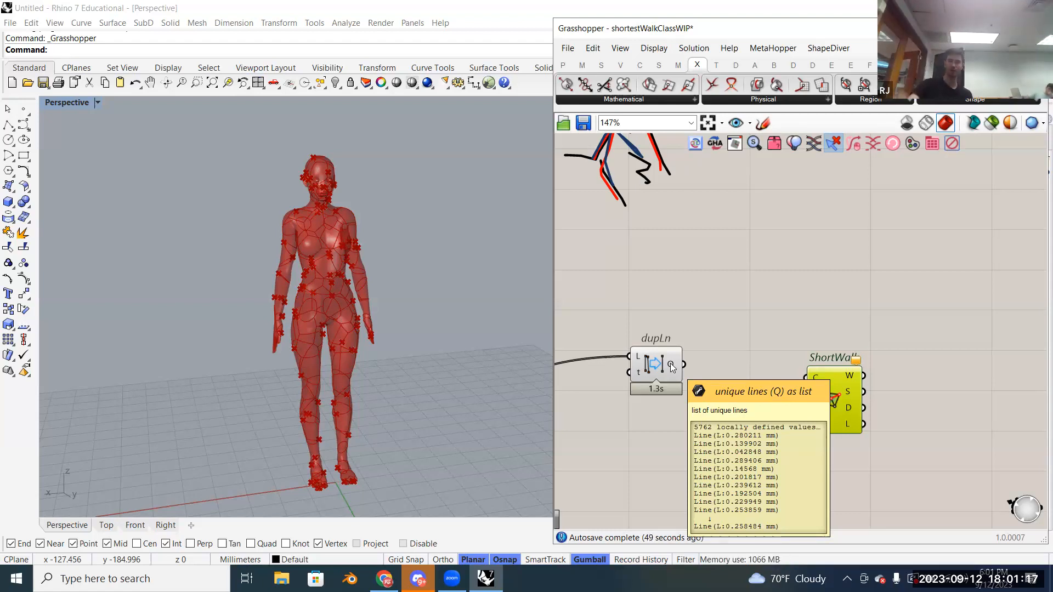
Step: Add a Clean Tree component just above removeDuplicateLines and read its input descriptions
double_click(736, 306)
text(clean)
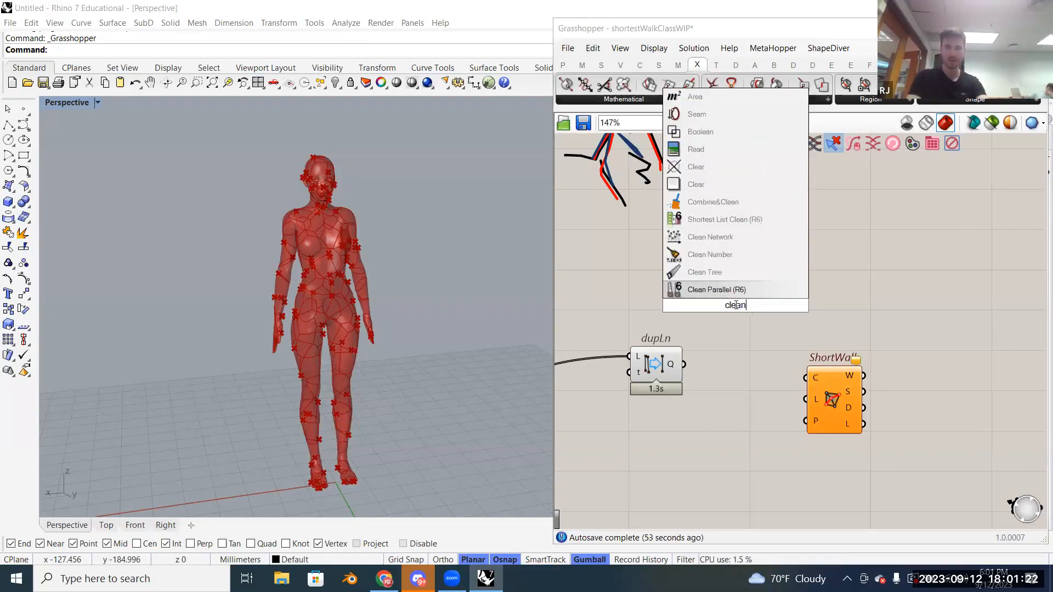
click(740, 276)
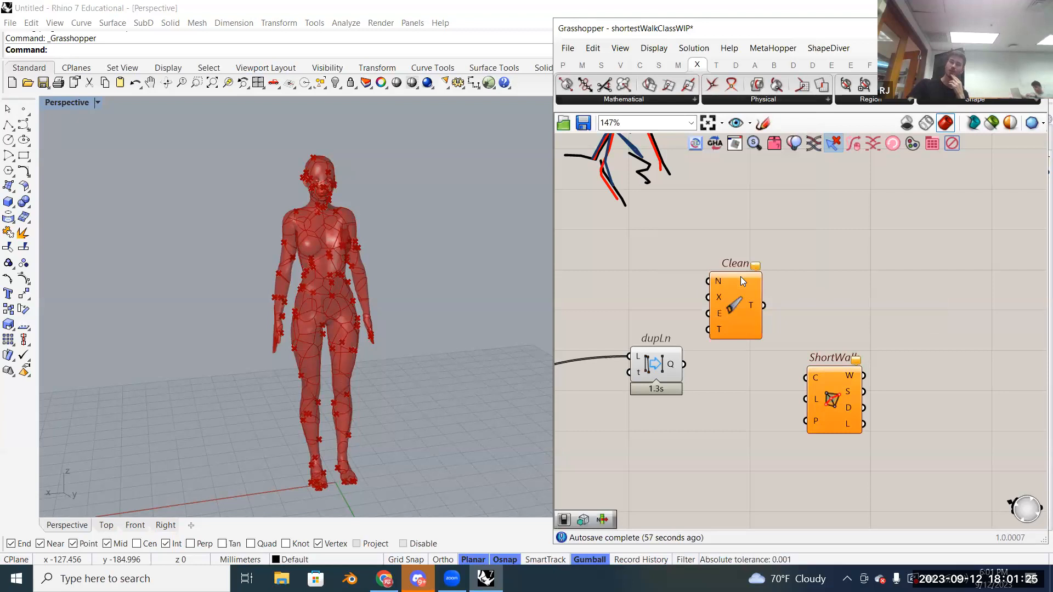
mouse_move(718, 287)
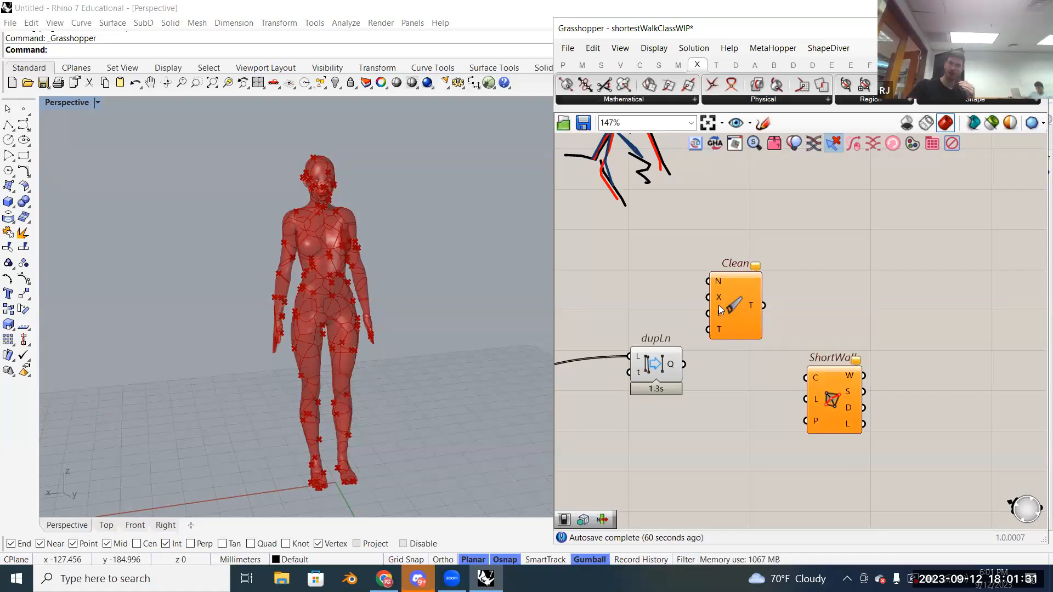
mouse_move(718, 311)
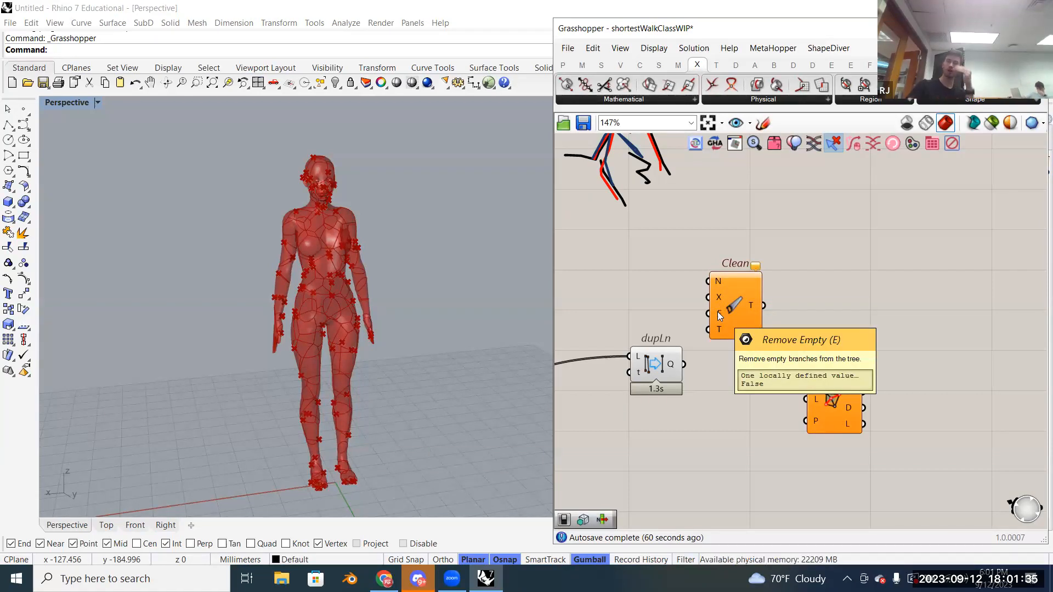
Step: Connect the unique lines output to Clean Tree's Tree input and place Clean Tree beside removeDuplicateLines
drag(685, 366, 747, 353)
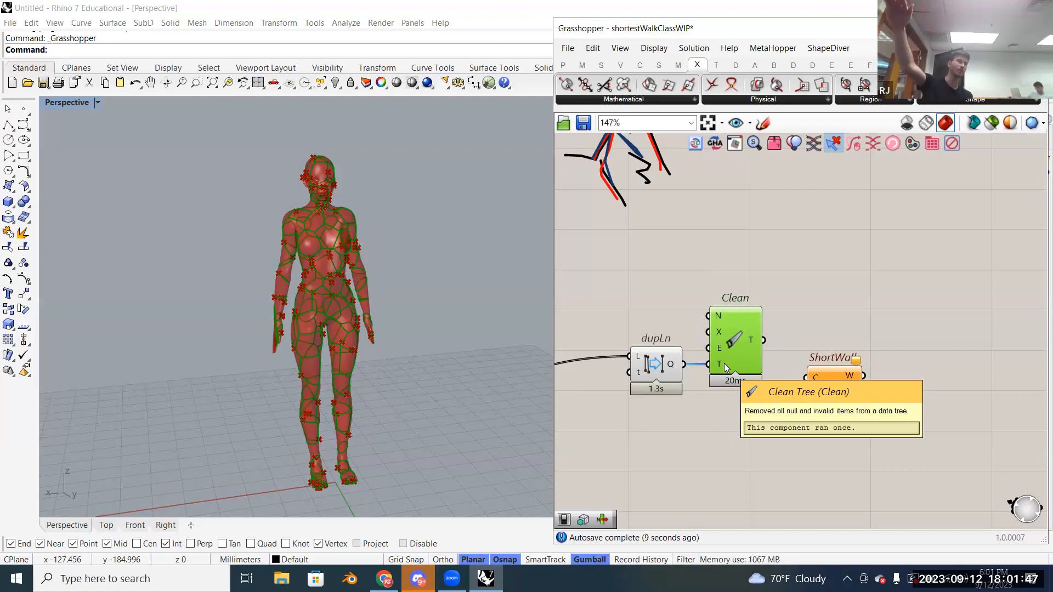
mouse_move(719, 359)
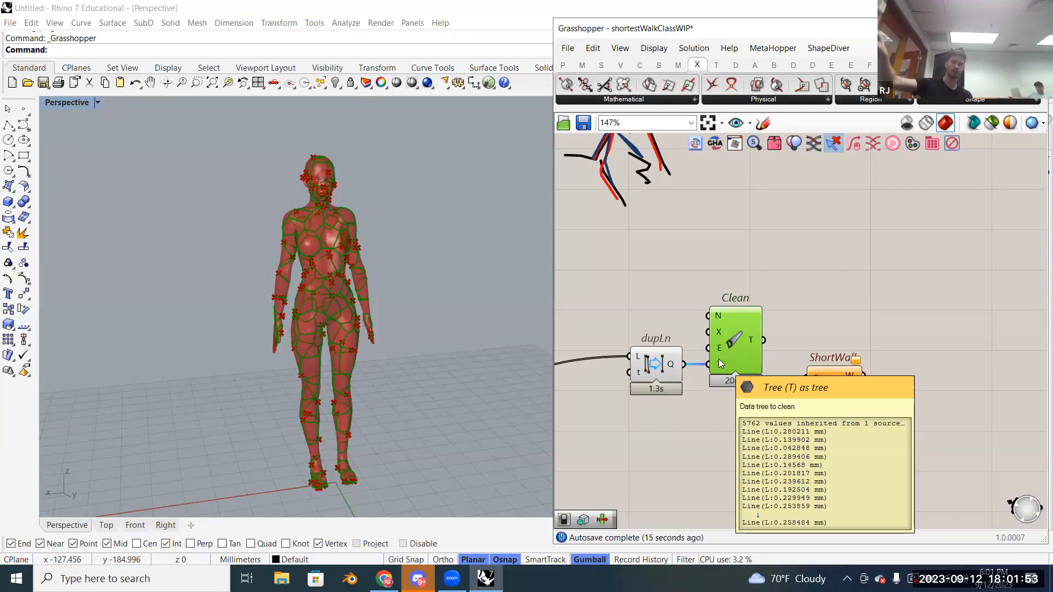
mouse_move(749, 340)
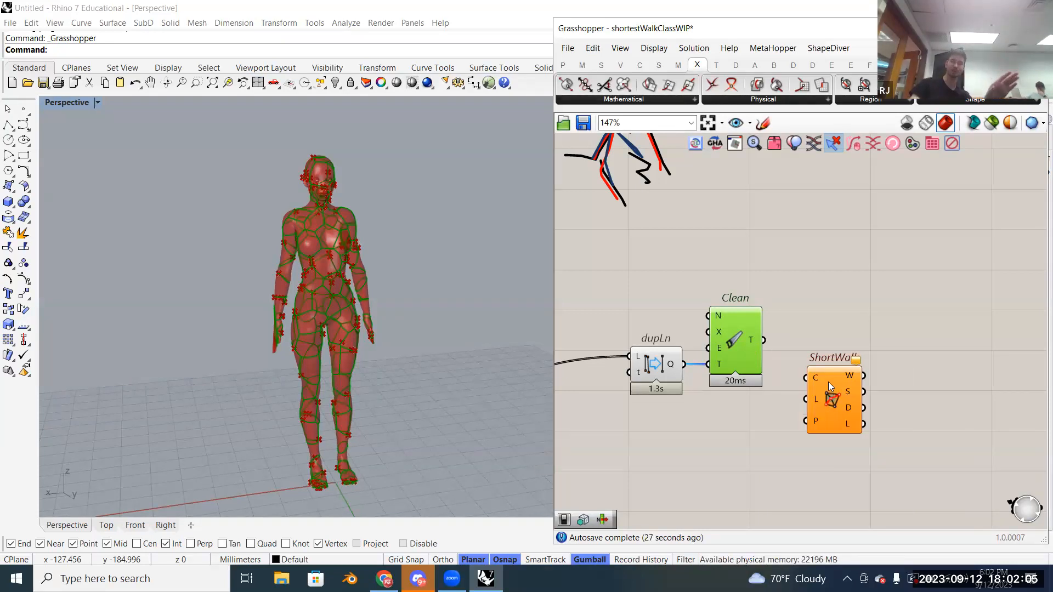
Step: Check the cleaned tree output of Clean Tree and connect it to the Curves input of Shortest Walk
mouse_move(831, 386)
drag(828, 383, 834, 387)
right_drag(817, 351, 828, 337)
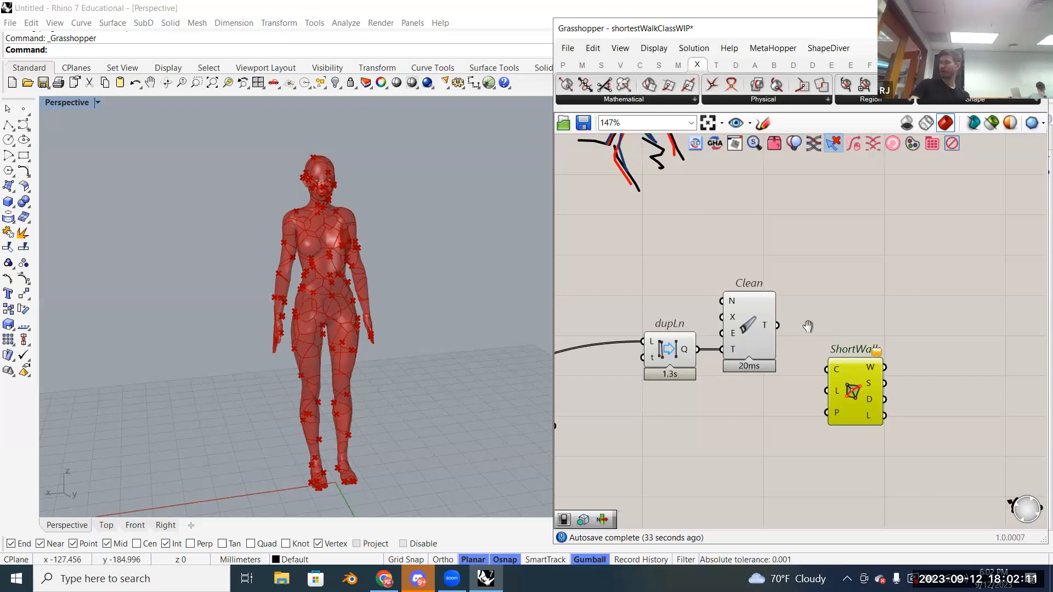
right_drag(767, 327, 727, 314)
mouse_move(730, 312)
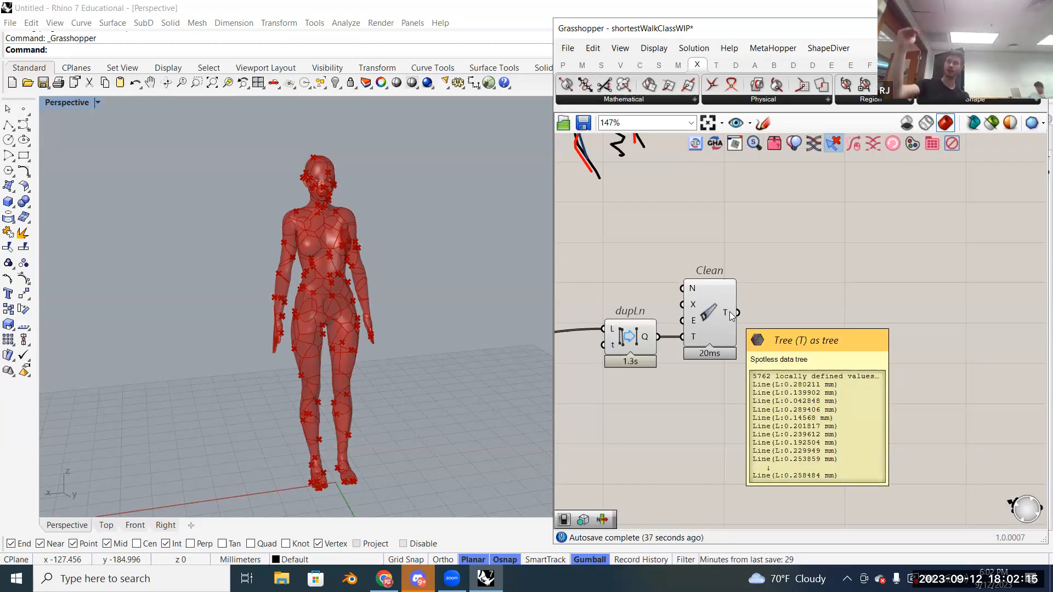
drag(737, 312, 790, 355)
mouse_move(799, 362)
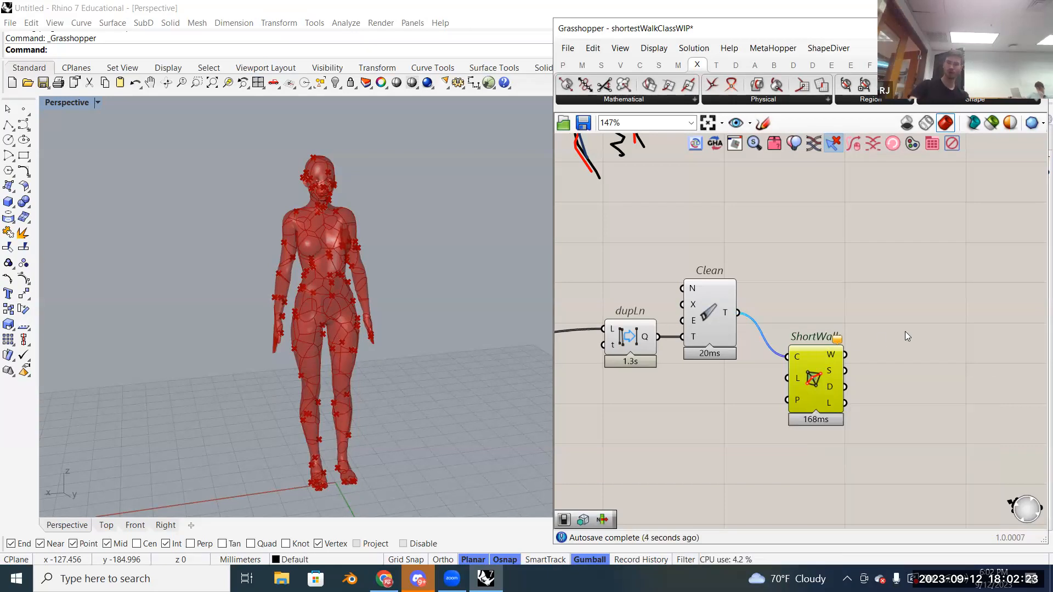
Step: Shift Shortest Walk slightly up and away from Clean Tree to leave more room between them
scroll(905, 331, down, 2)
right_drag(881, 373, 940, 370)
scroll(878, 394, up, 1)
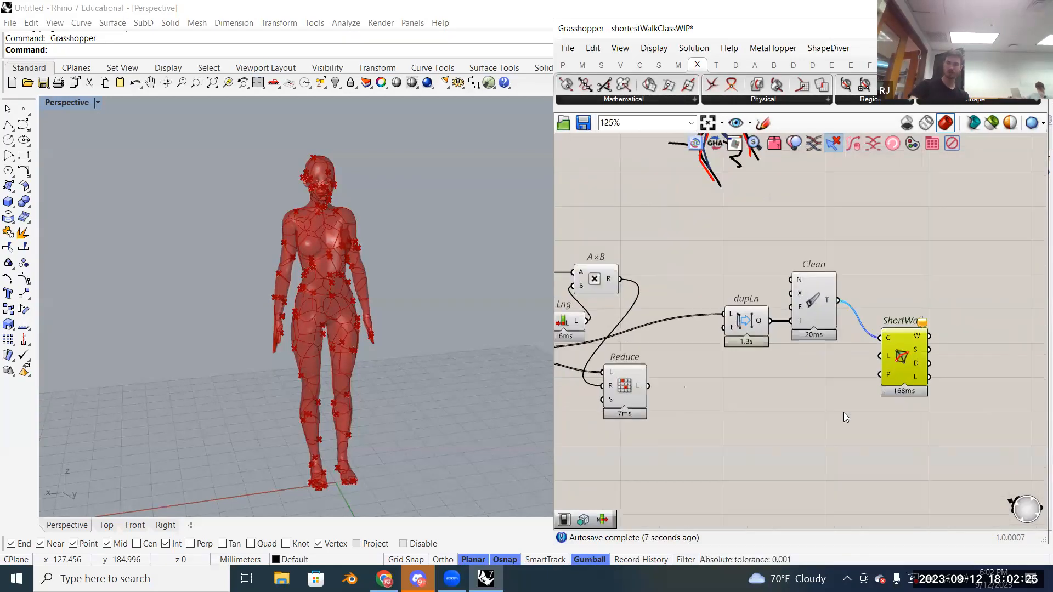
right_drag(844, 413, 856, 402)
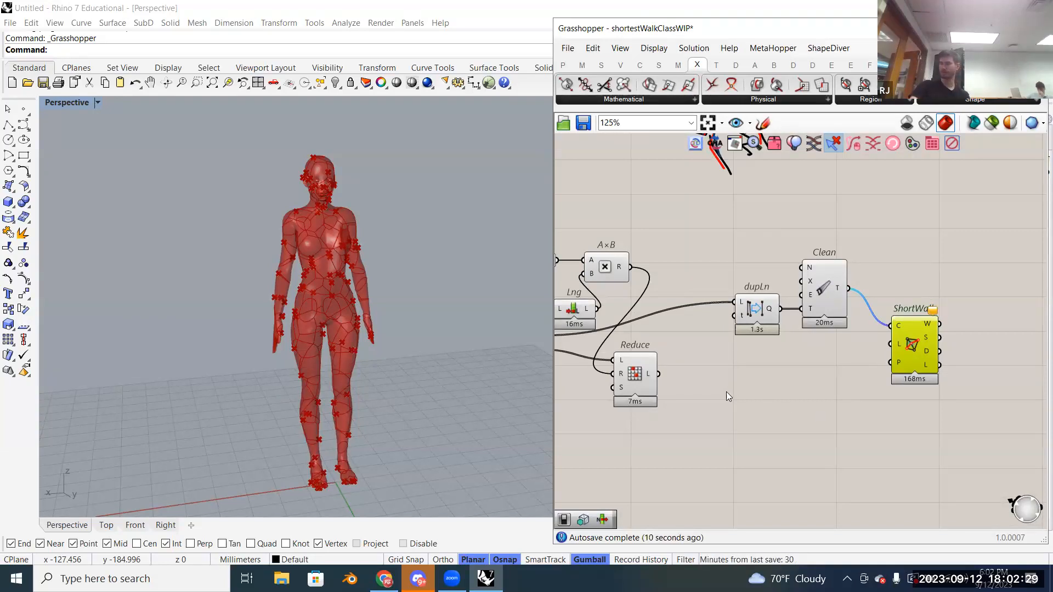
right_drag(726, 392, 698, 380)
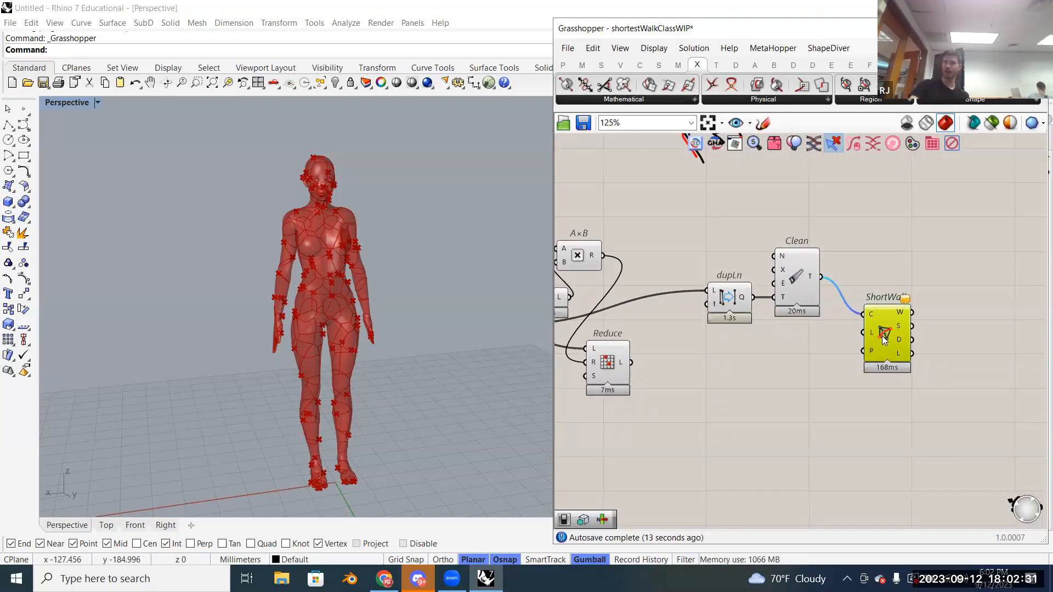
mouse_move(888, 346)
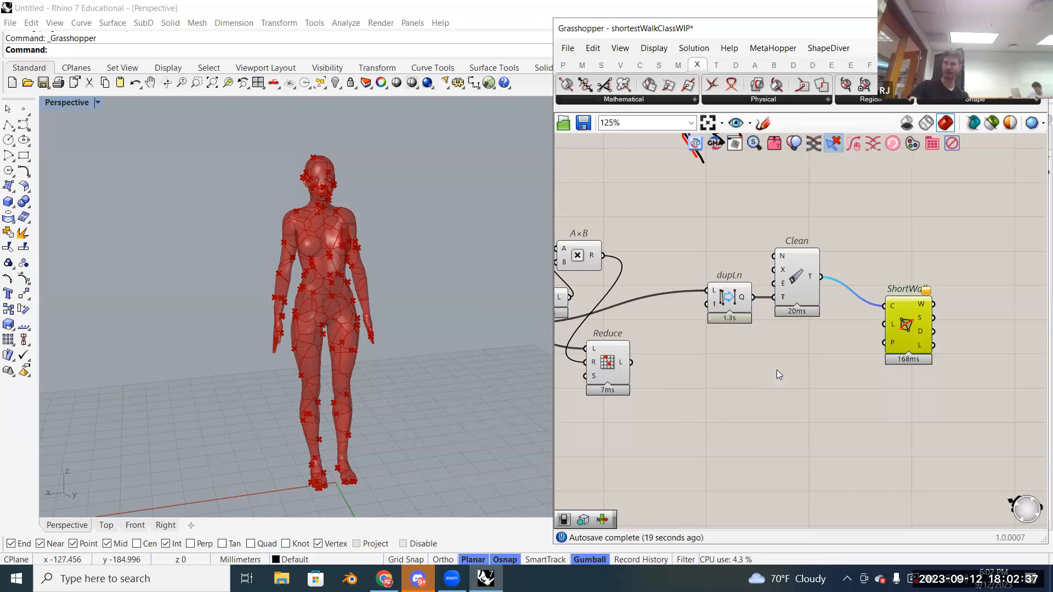
Step: Add a Partition List component beside Reduce and connect the reduced list to its List input
right_drag(777, 370, 795, 360)
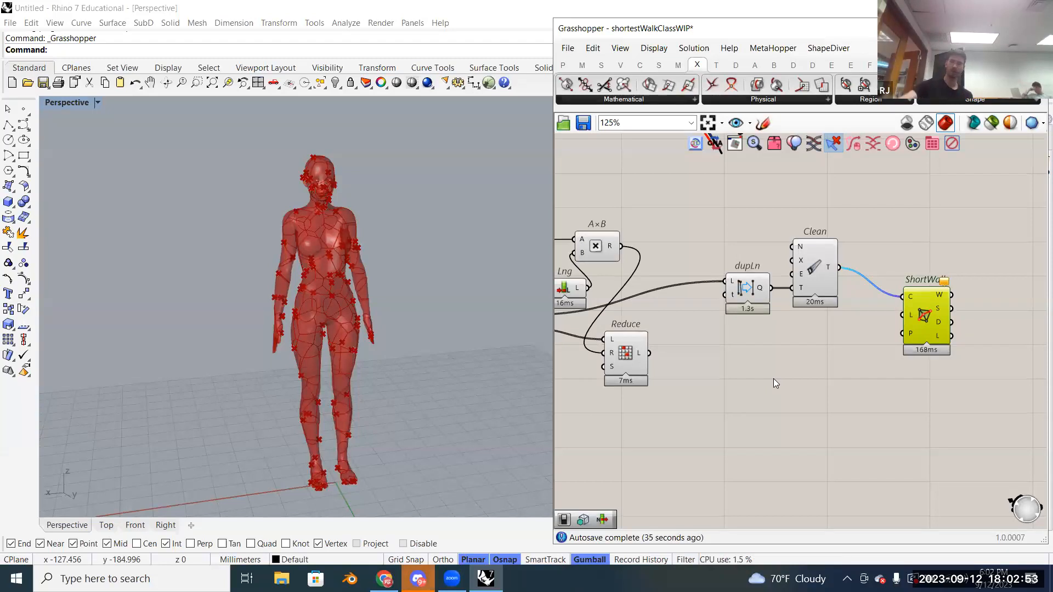
right_drag(775, 391, 804, 386)
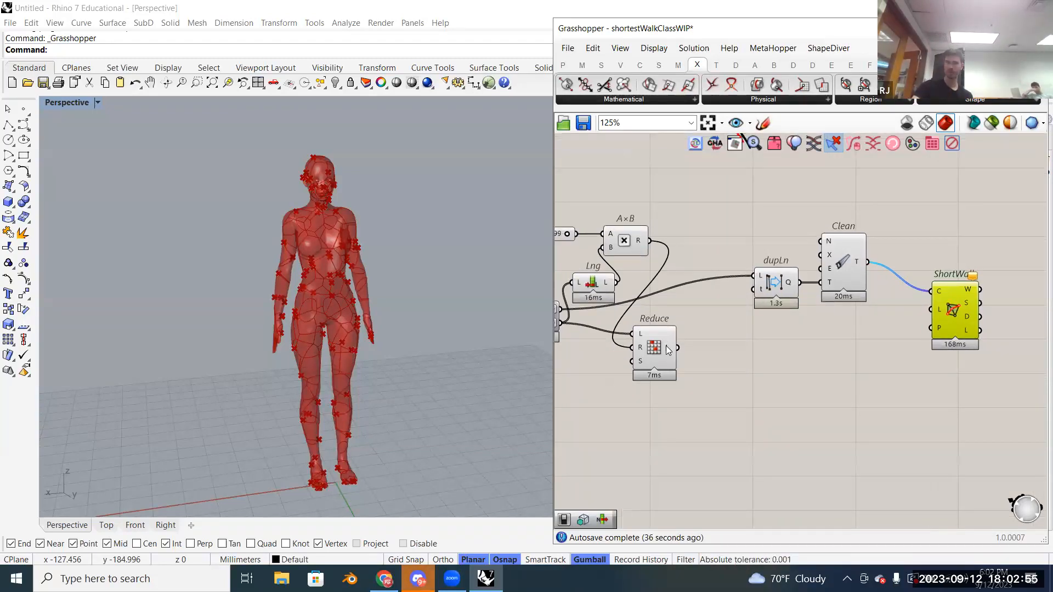
mouse_move(666, 347)
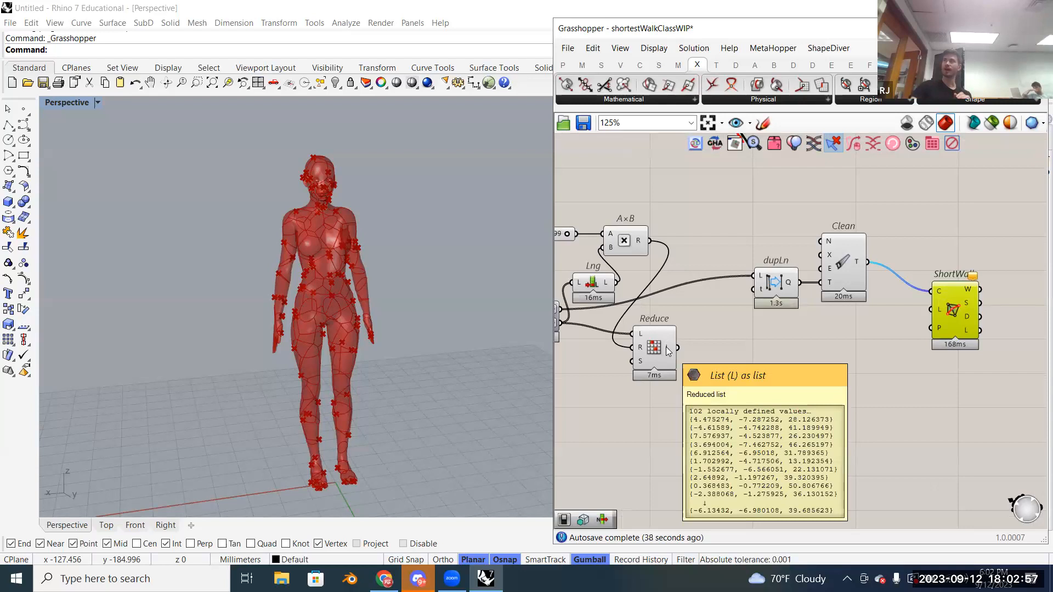
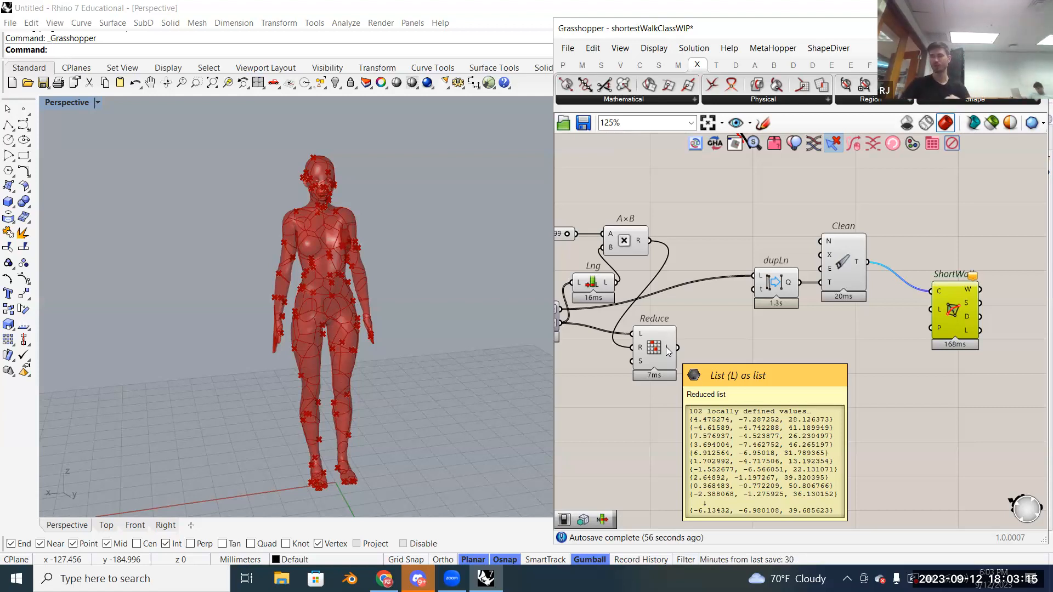
double_click(714, 403)
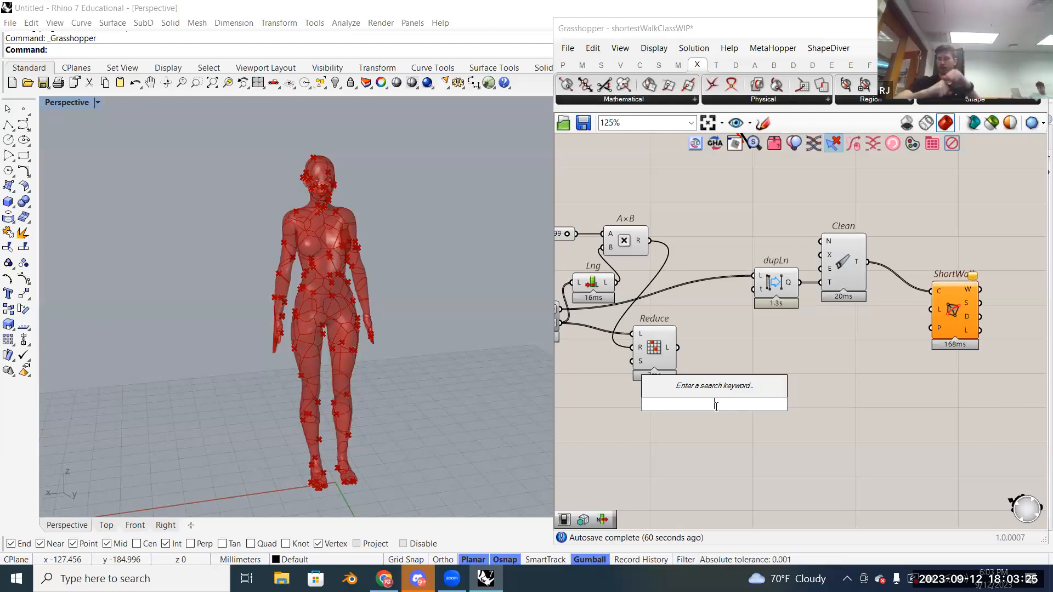
text(part)
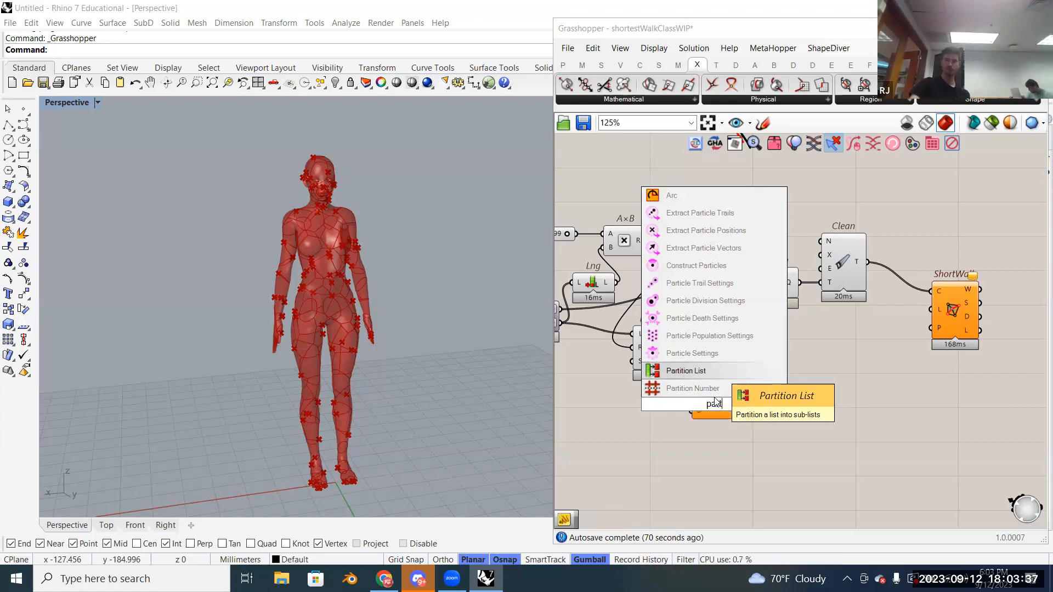
drag(708, 401, 739, 378)
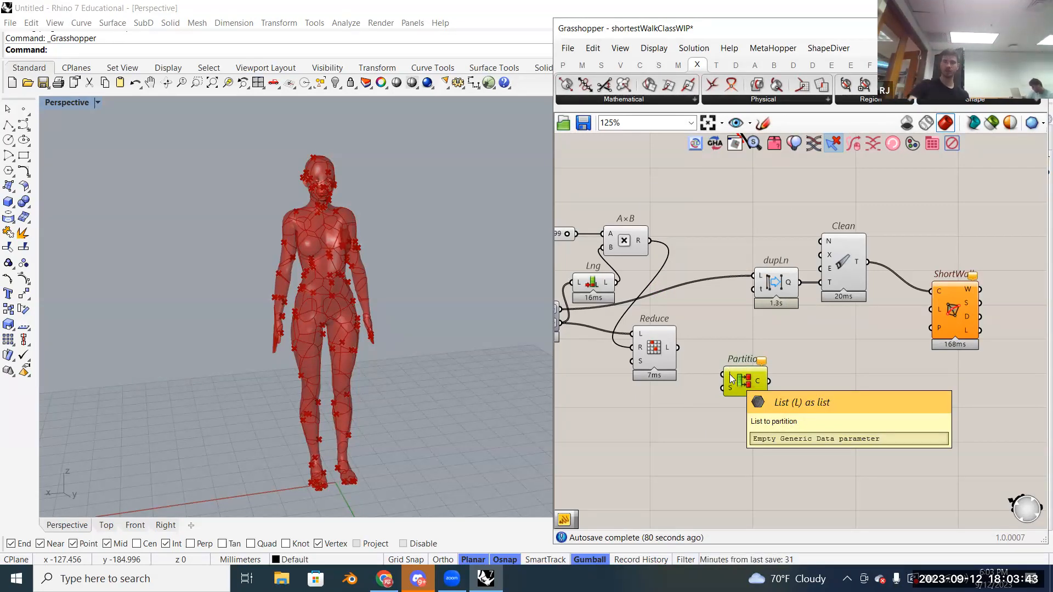
click(657, 351)
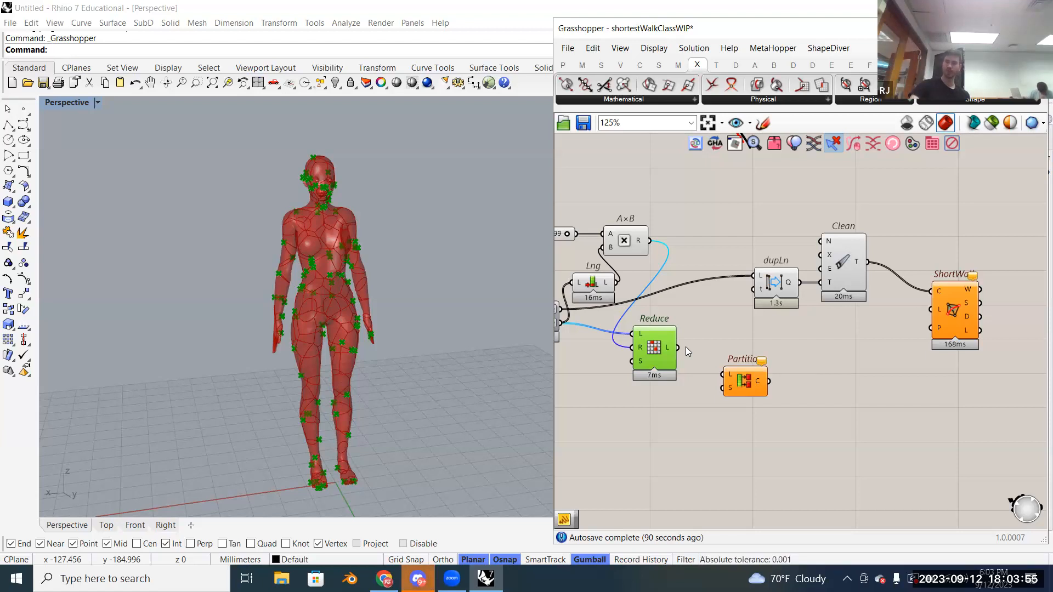
drag(722, 329, 726, 374)
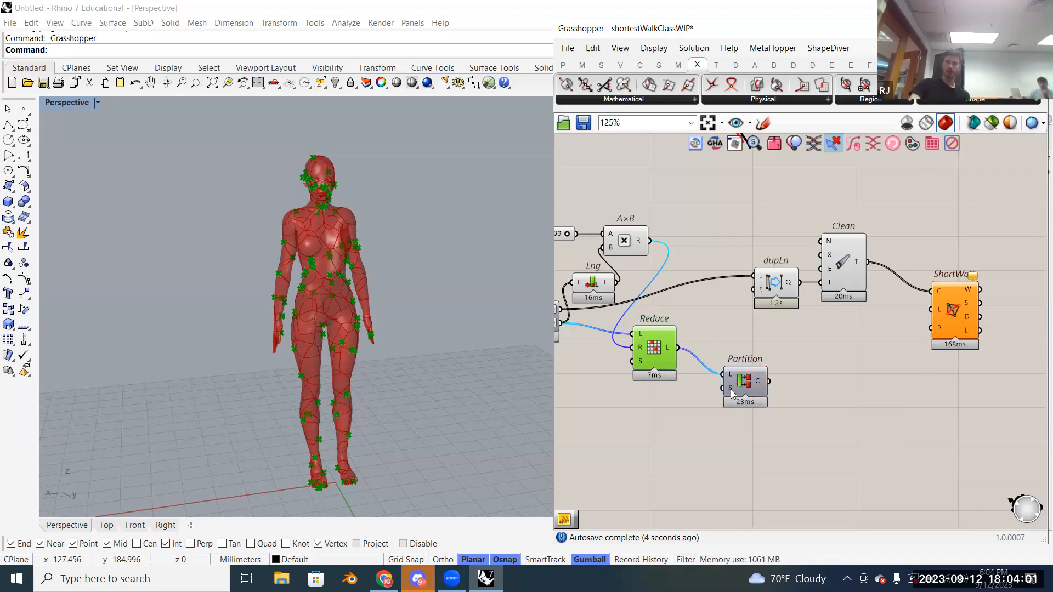
Step: Create a panel containing 2, connect it to Partition List's Size input and check the Chunks output
mouse_move(731, 394)
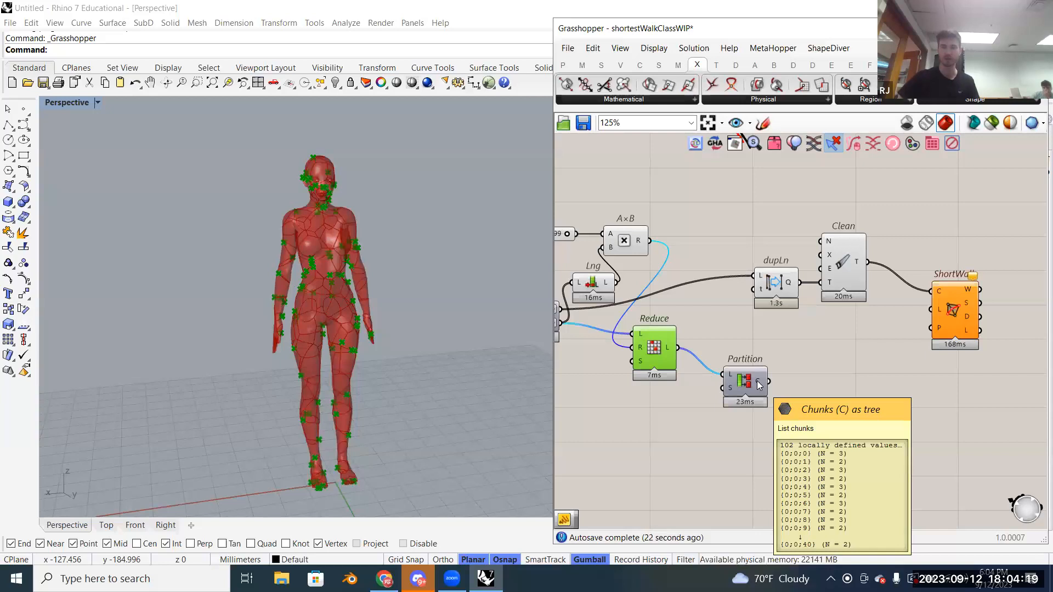
click(678, 416)
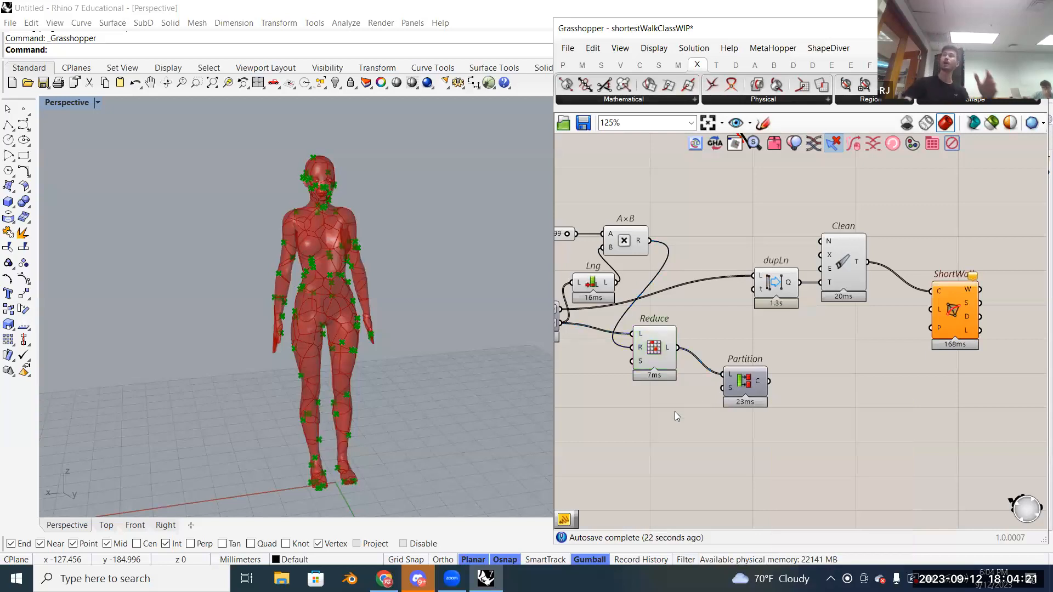
double_click(676, 413)
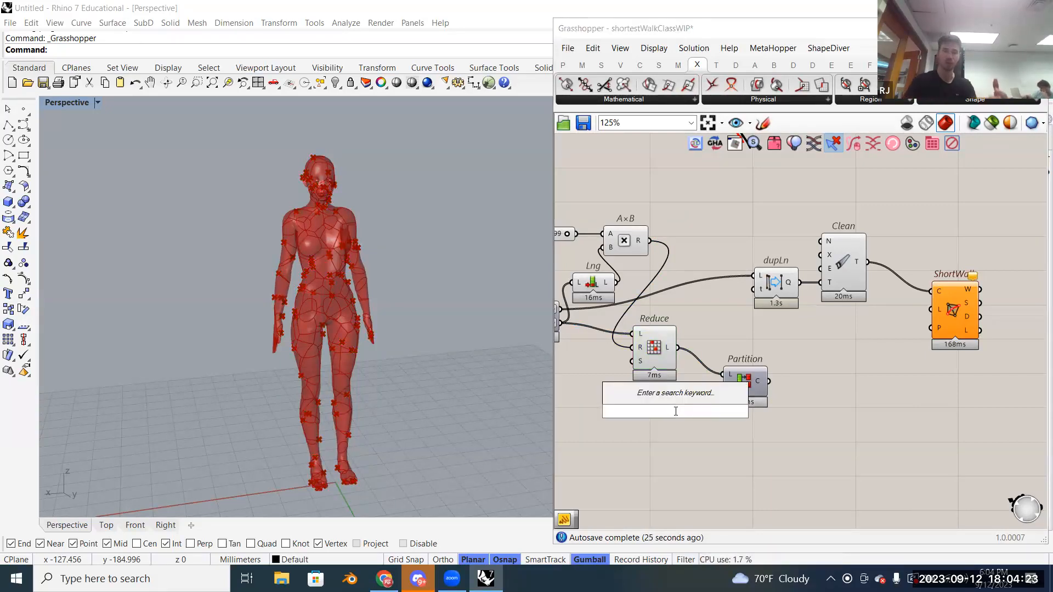
text(//2)
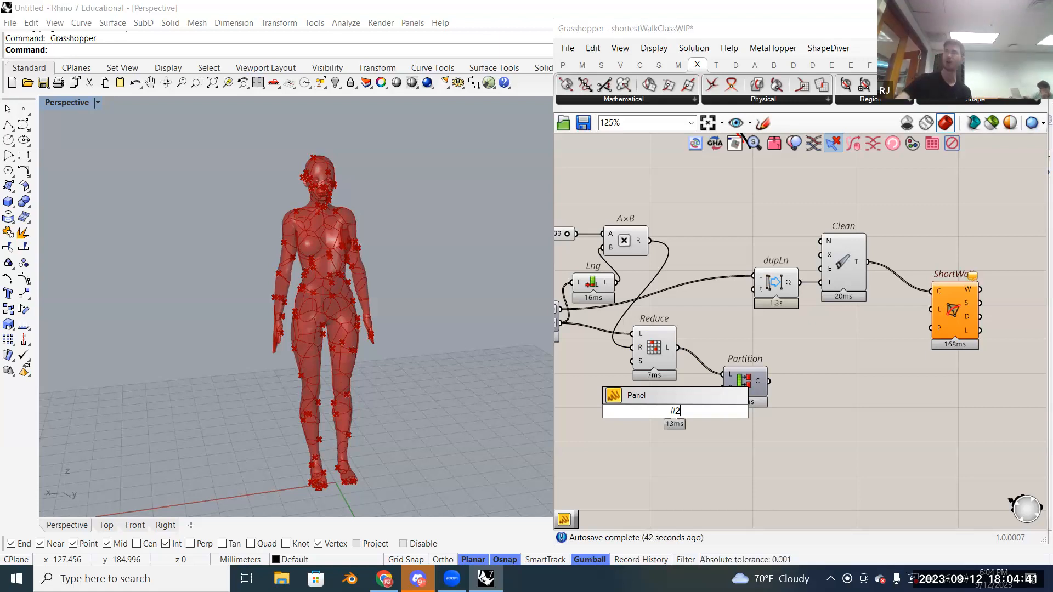
key(Return)
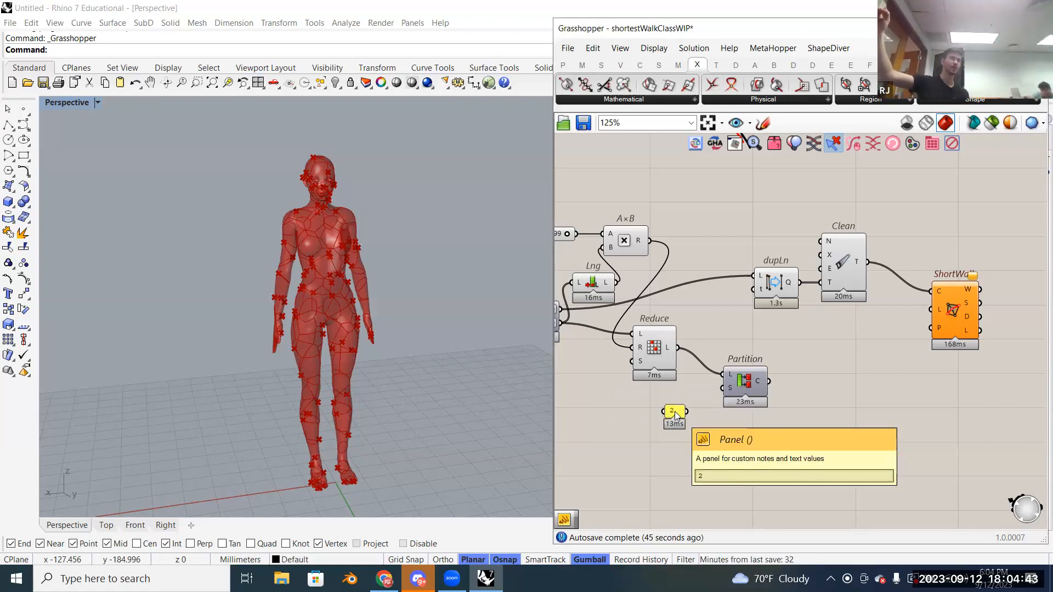
drag(687, 411, 731, 388)
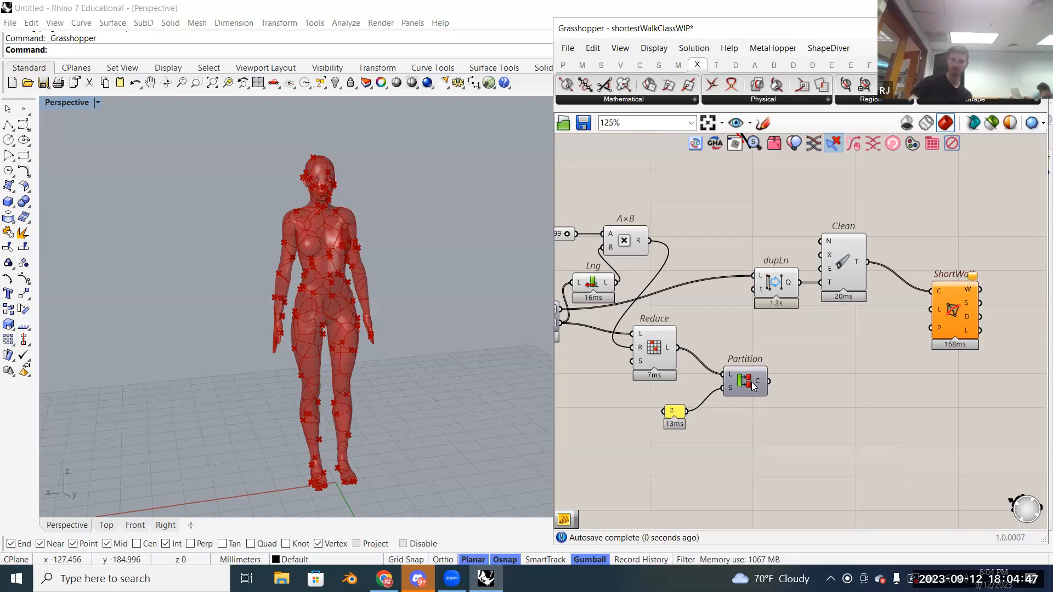
mouse_move(758, 386)
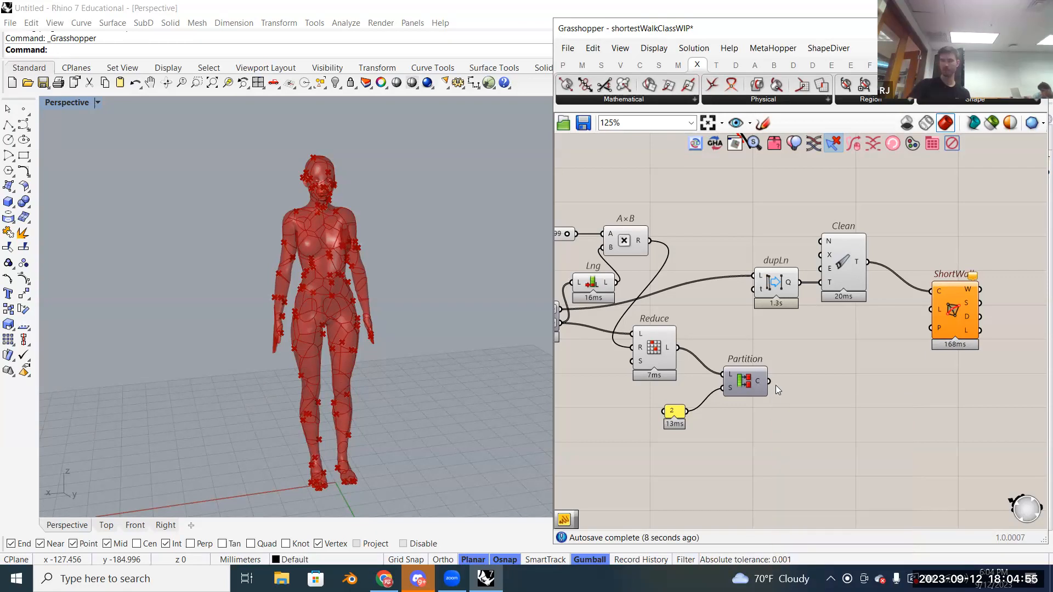
right_drag(773, 391, 656, 396)
mouse_move(644, 386)
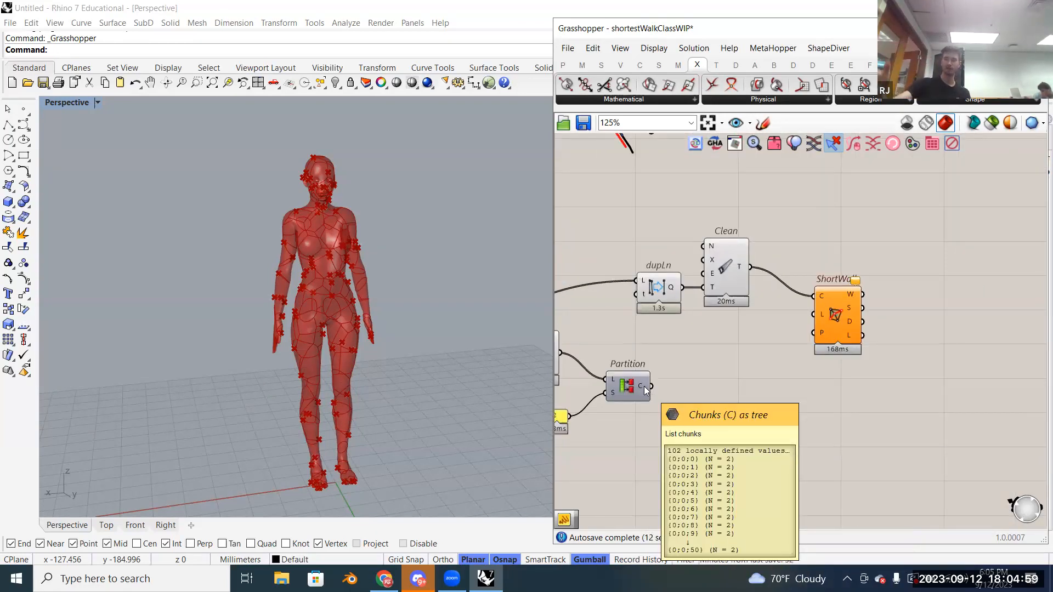
Step: Add a two-point Line component to the right of Partition List, leaving a gap between them
double_click(701, 391)
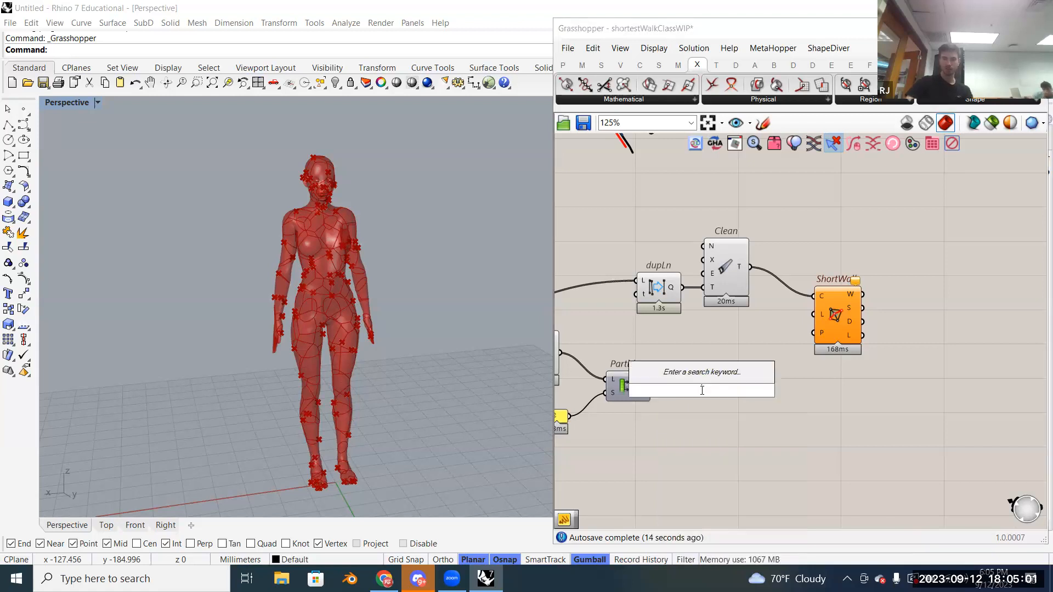
text(line)
key(Up)
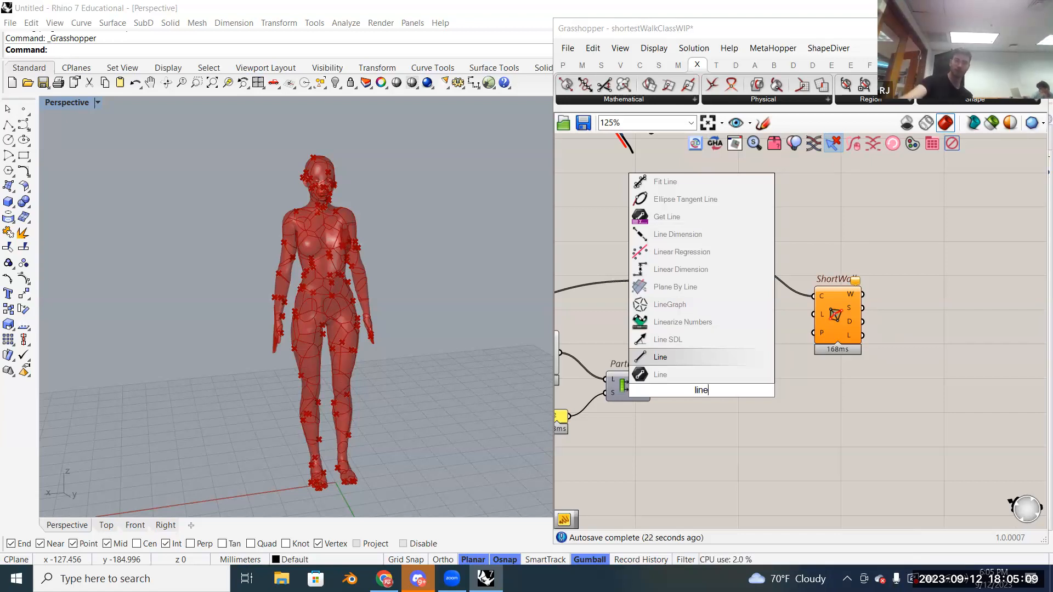
key(Return)
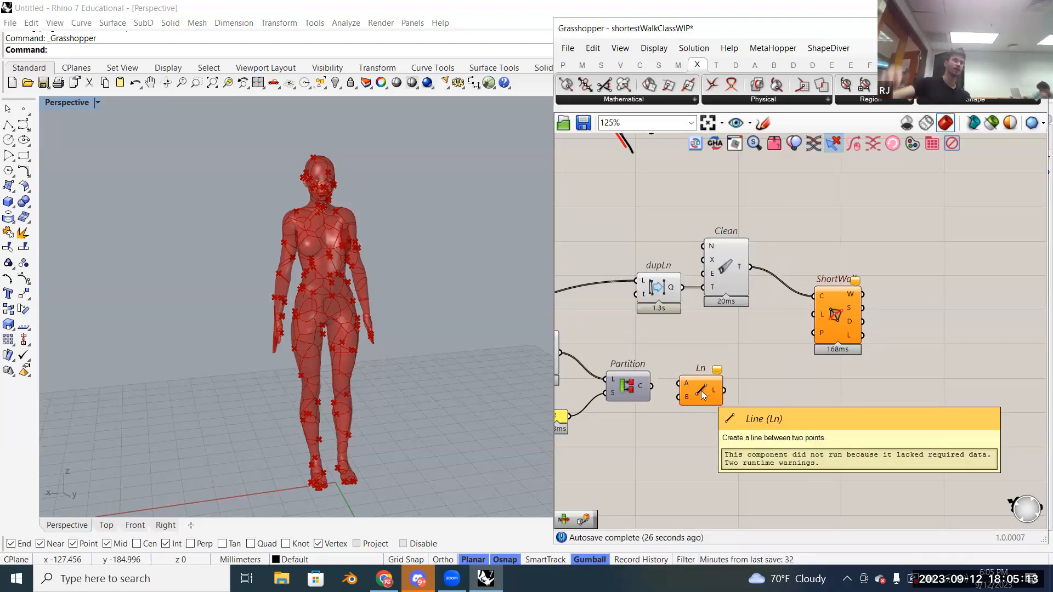
drag(699, 388, 746, 390)
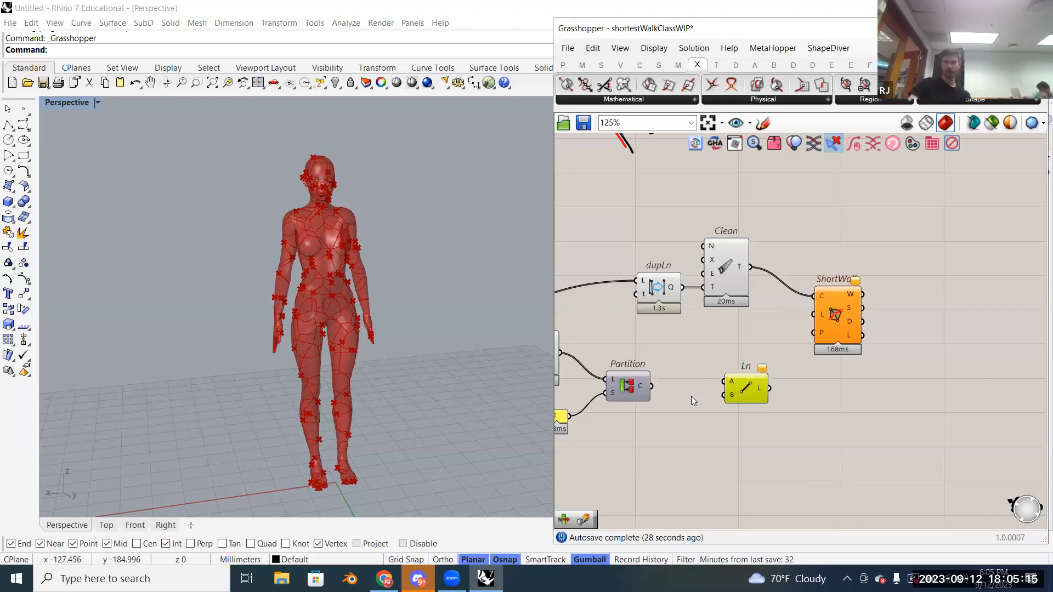
Step: Add a List Item component between Partition List and Line, and connect the Chunks output to its List input
scroll(691, 396, down, 2)
scroll(690, 393, up, 5)
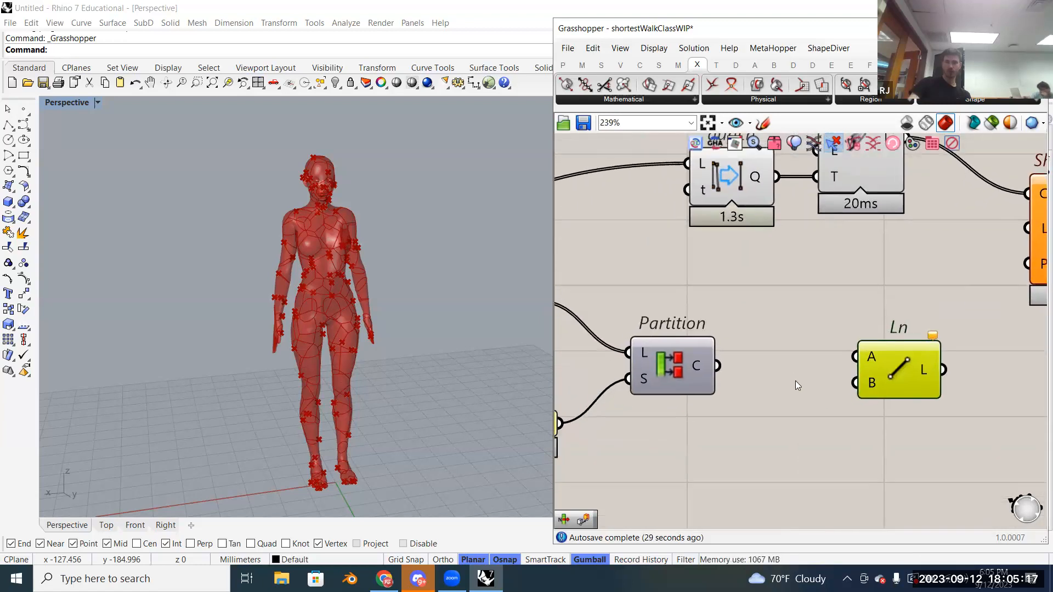
scroll(790, 409, down, 2)
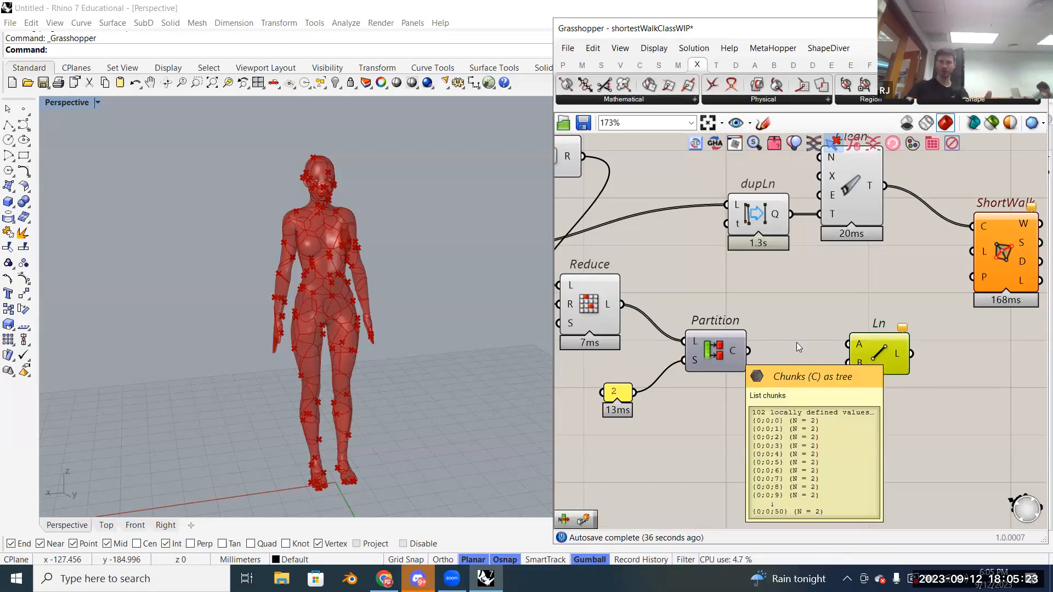
mouse_move(858, 338)
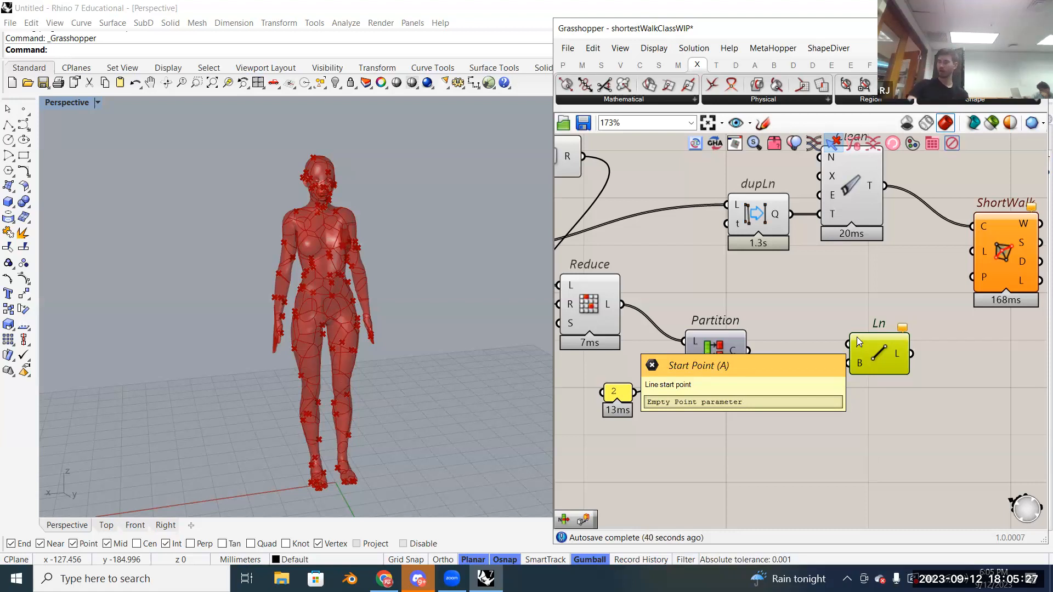
double_click(792, 350)
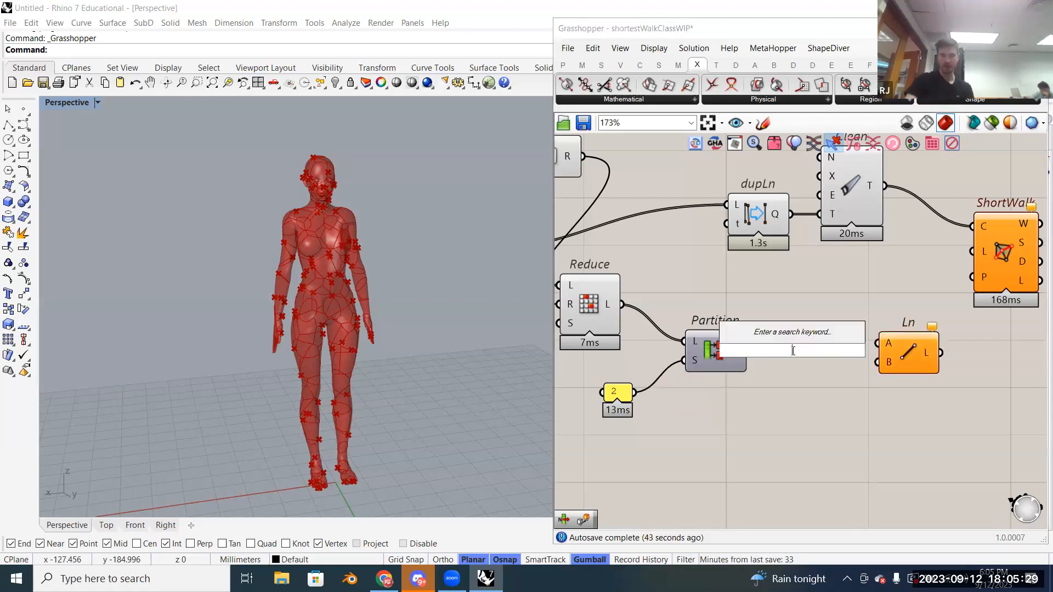
text(list item)
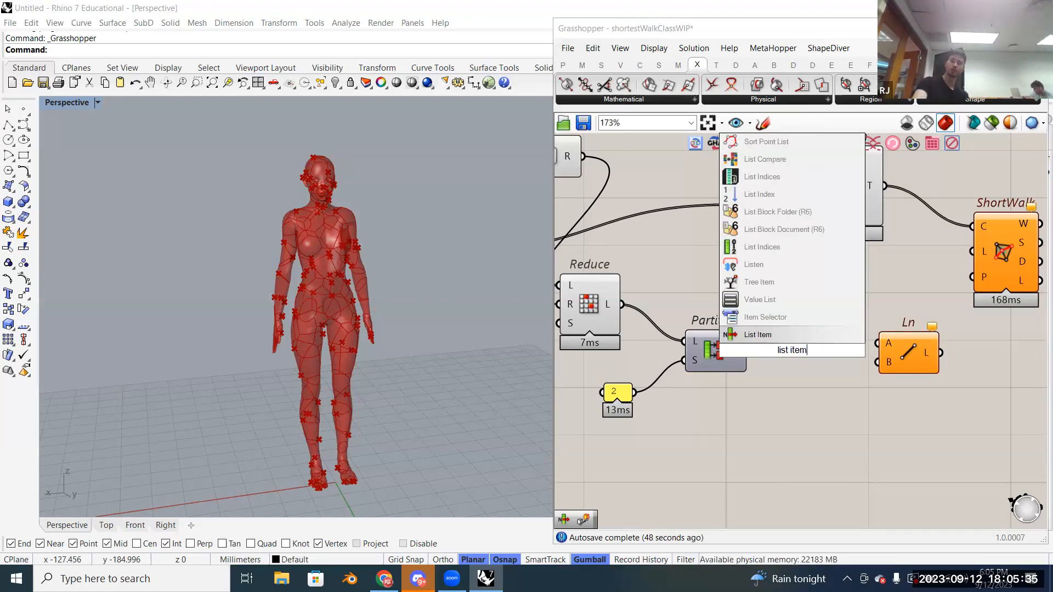
key(Return)
drag(795, 353, 809, 382)
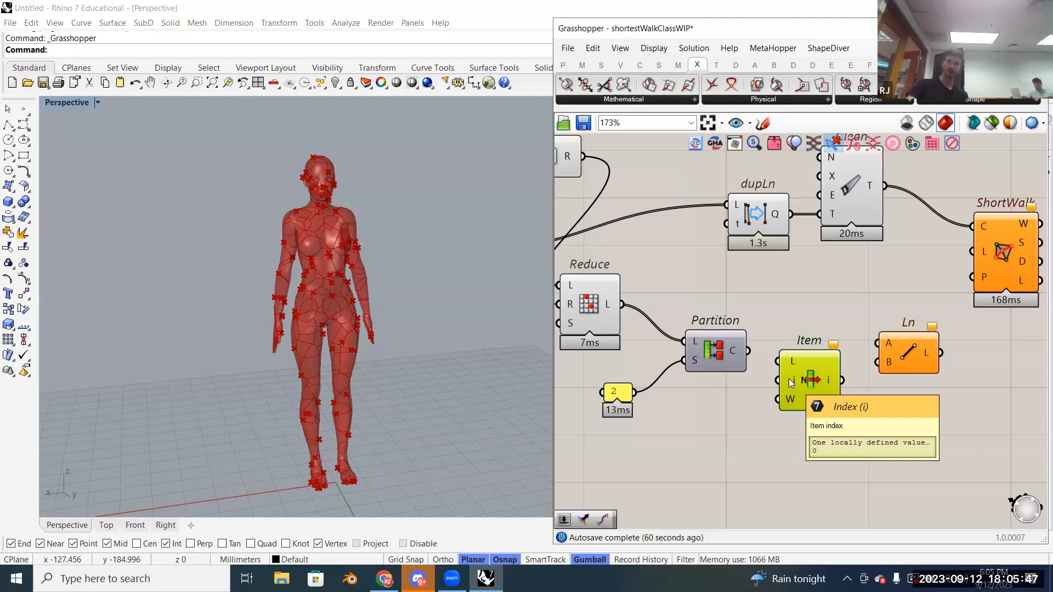
mouse_move(733, 354)
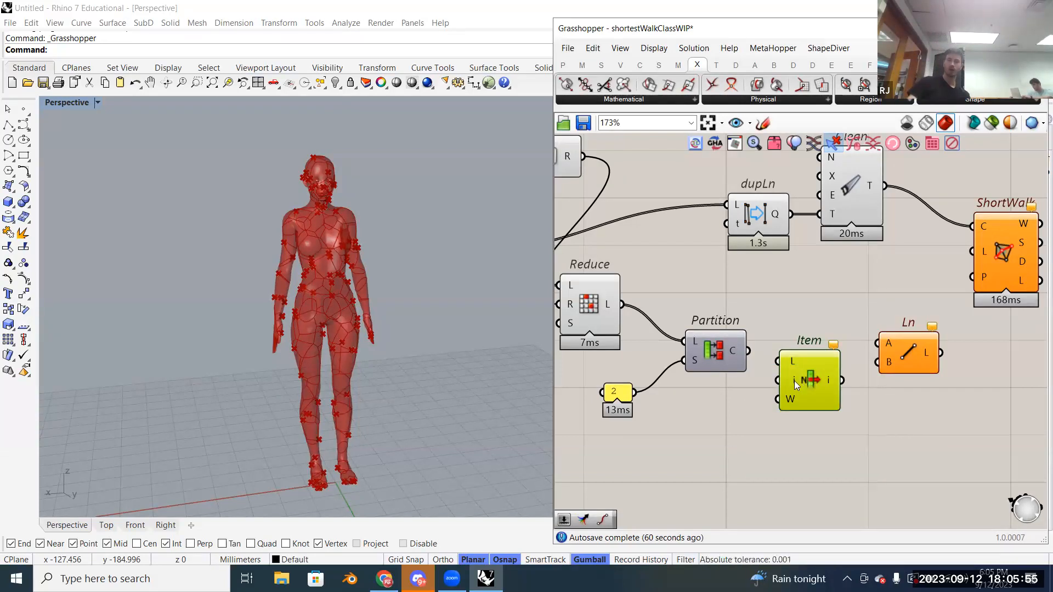
mouse_move(749, 351)
mouse_down()
mouse_move(760, 367)
mouse_move(781, 366)
mouse_up()
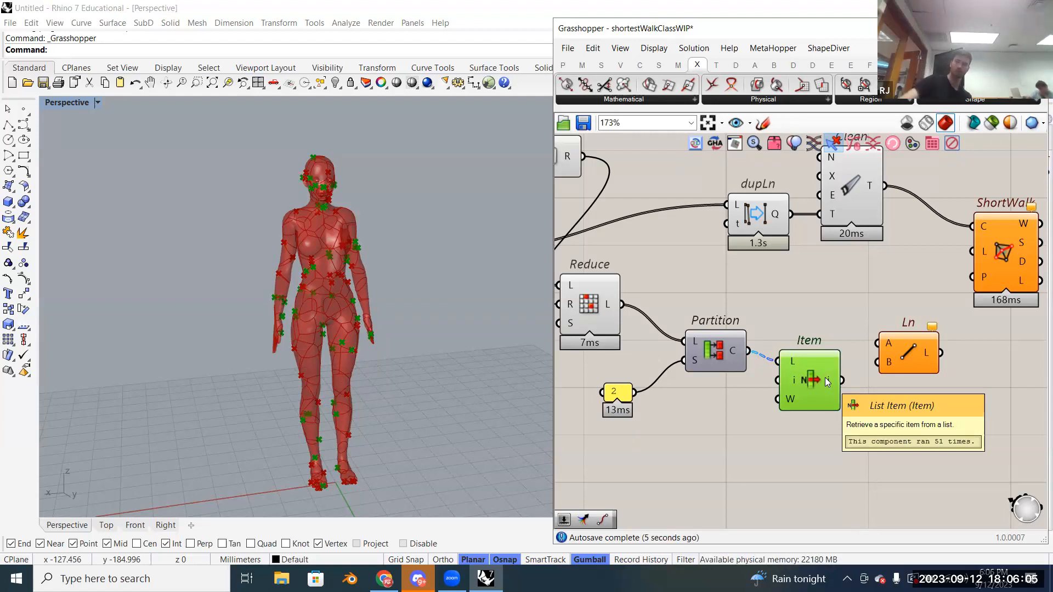
Step: Insert an additional +1 output on List Item below the existing item output and check its data
scroll(812, 379, down, 3)
scroll(806, 380, up, 6)
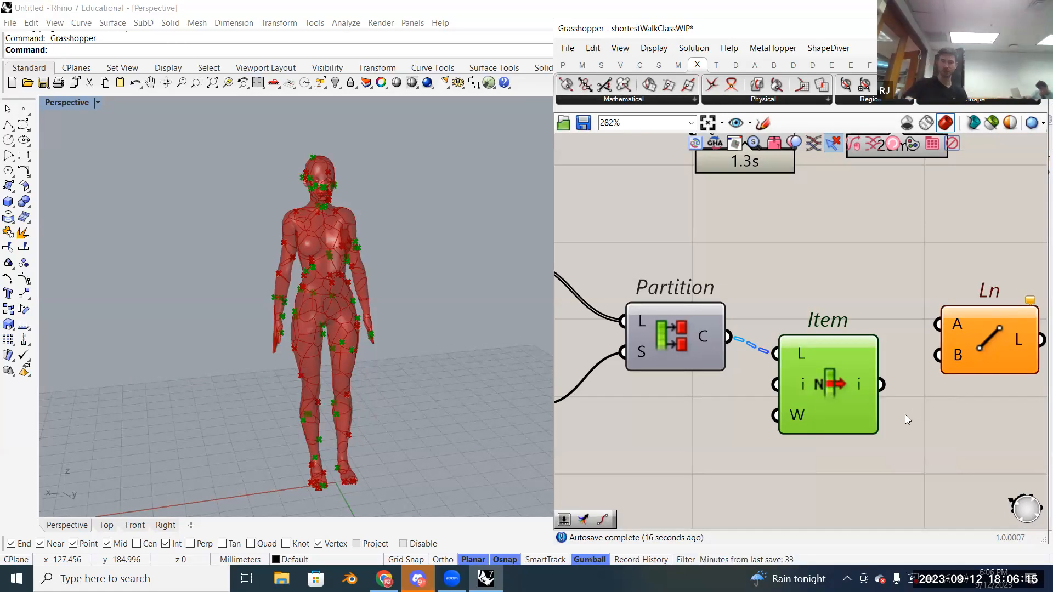
scroll(888, 409, down, 1)
scroll(839, 397, up, 5)
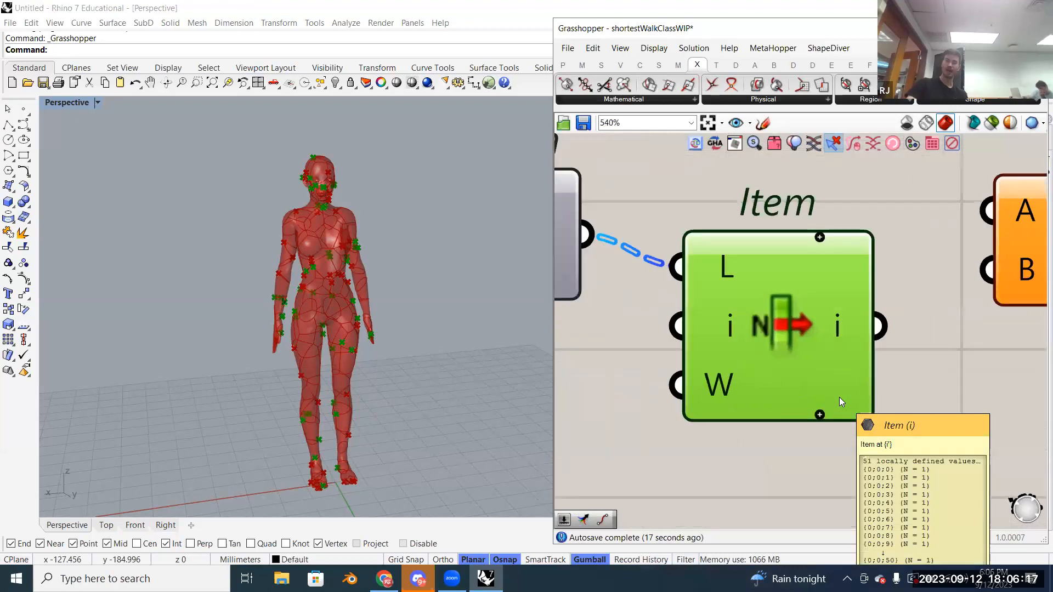
right_click(839, 397)
click(902, 382)
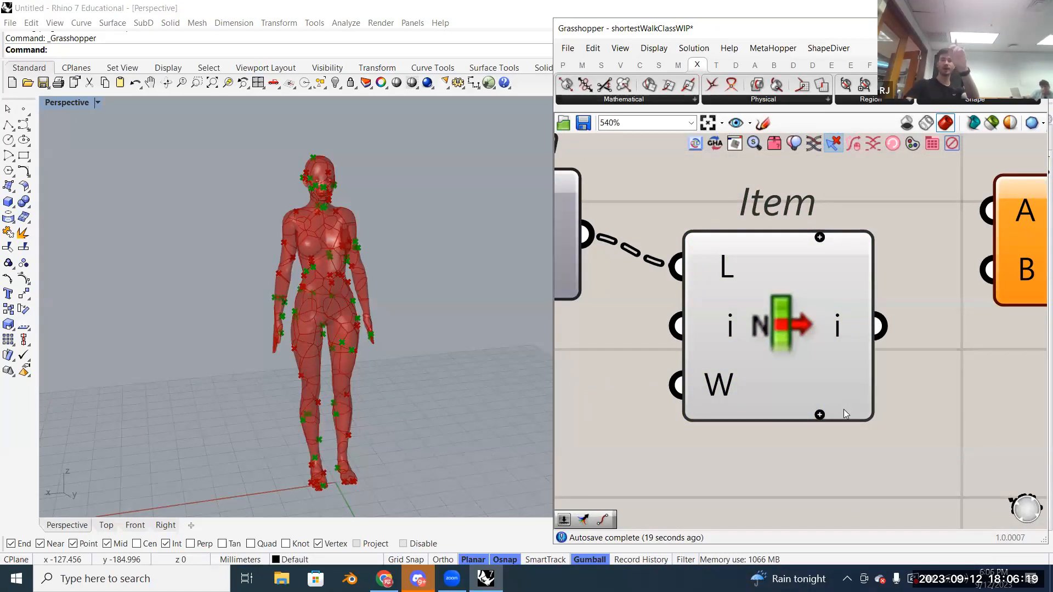
scroll(842, 412, down, 6)
scroll(839, 404, up, 7)
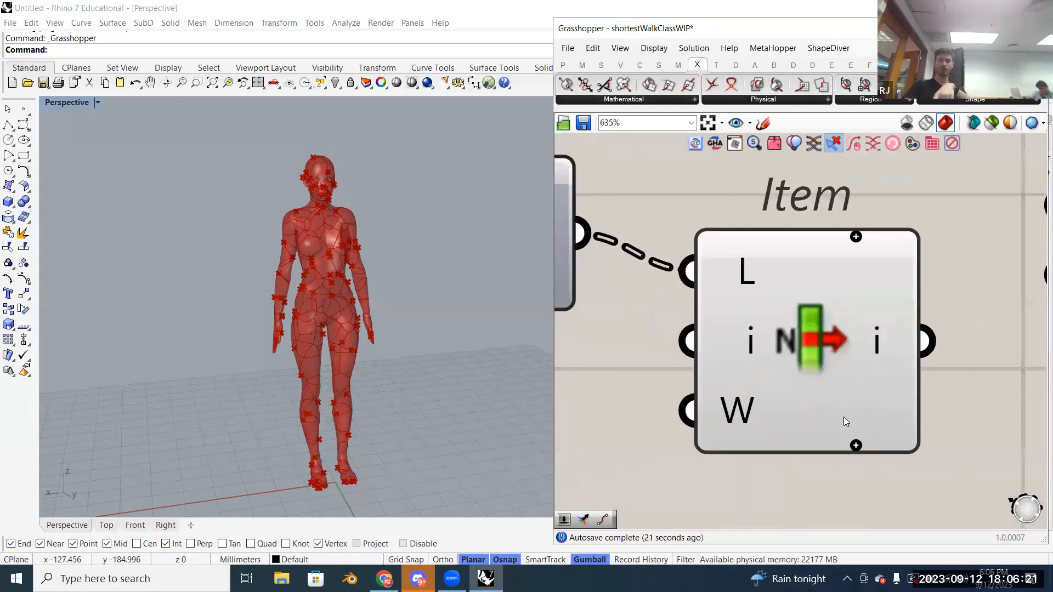
click(856, 446)
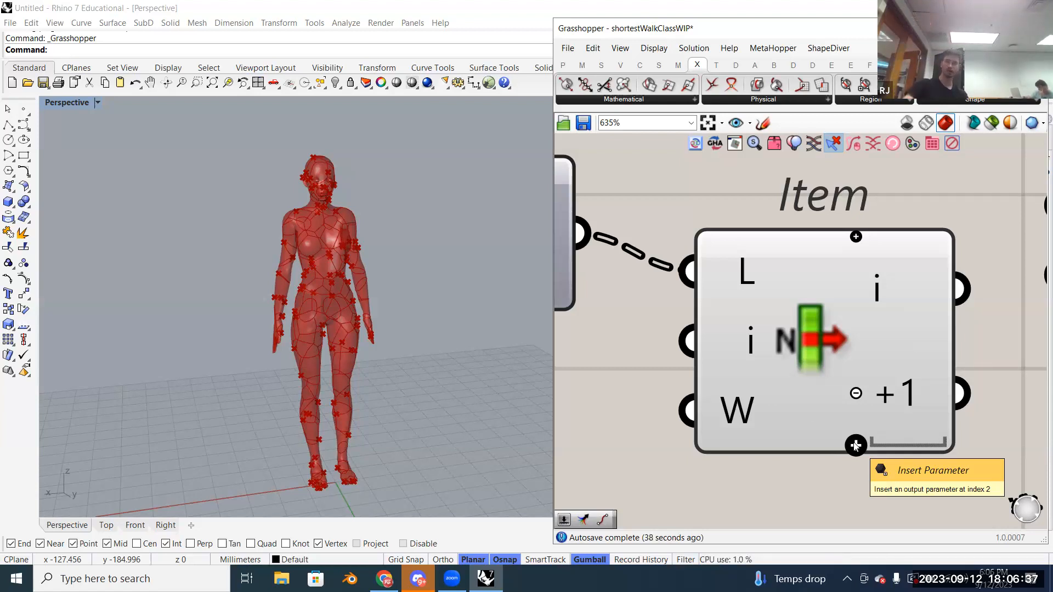
scroll(801, 395, down, 5)
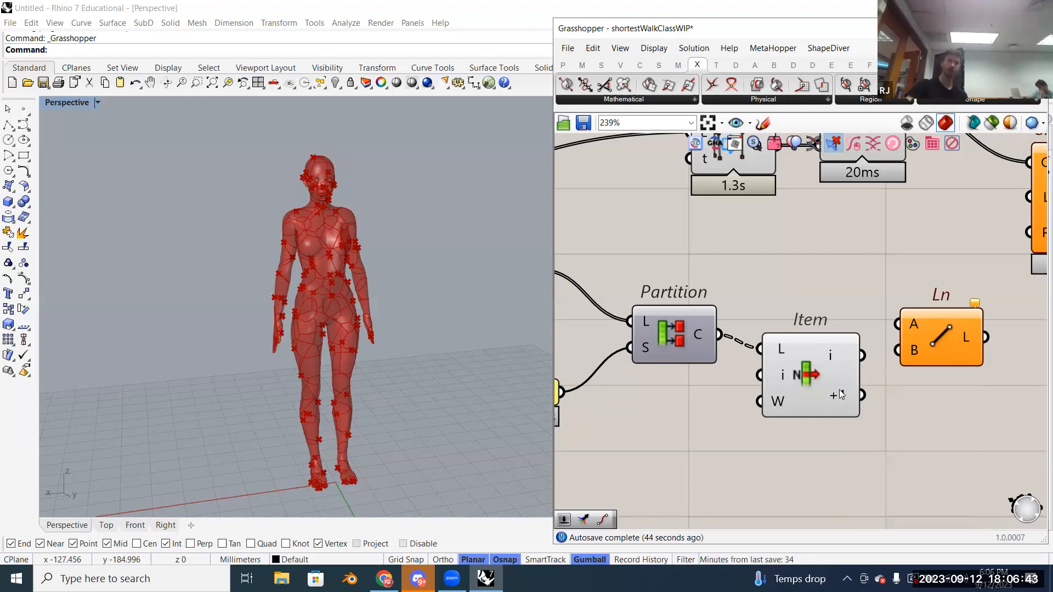
mouse_move(842, 394)
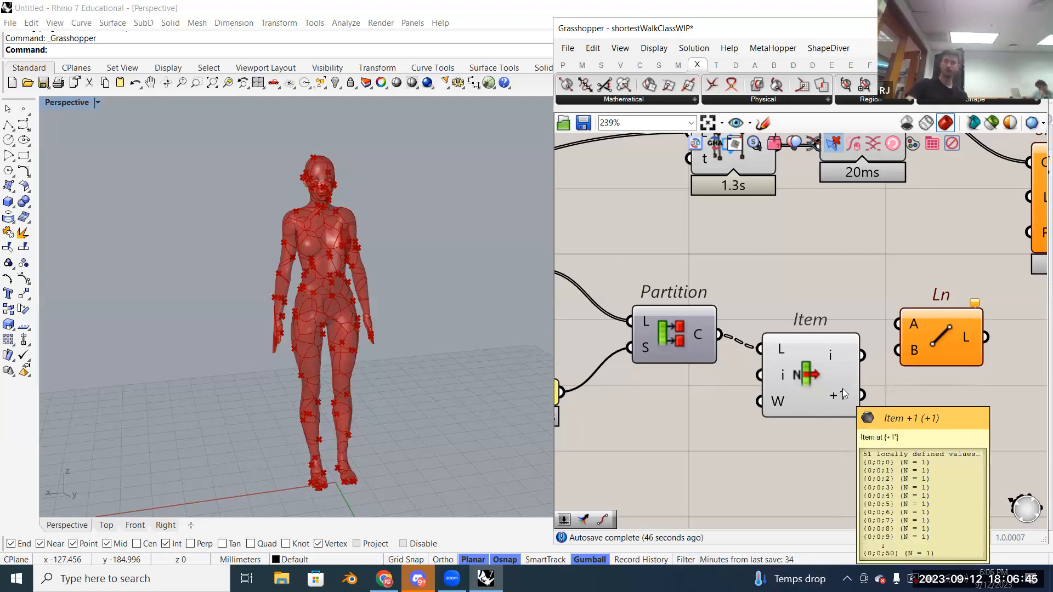
Step: Move the Line component beside List Item and wire outputs i and +1 into its A and B inputs
drag(930, 374, 937, 410)
drag(904, 362, 863, 356)
drag(862, 394, 904, 387)
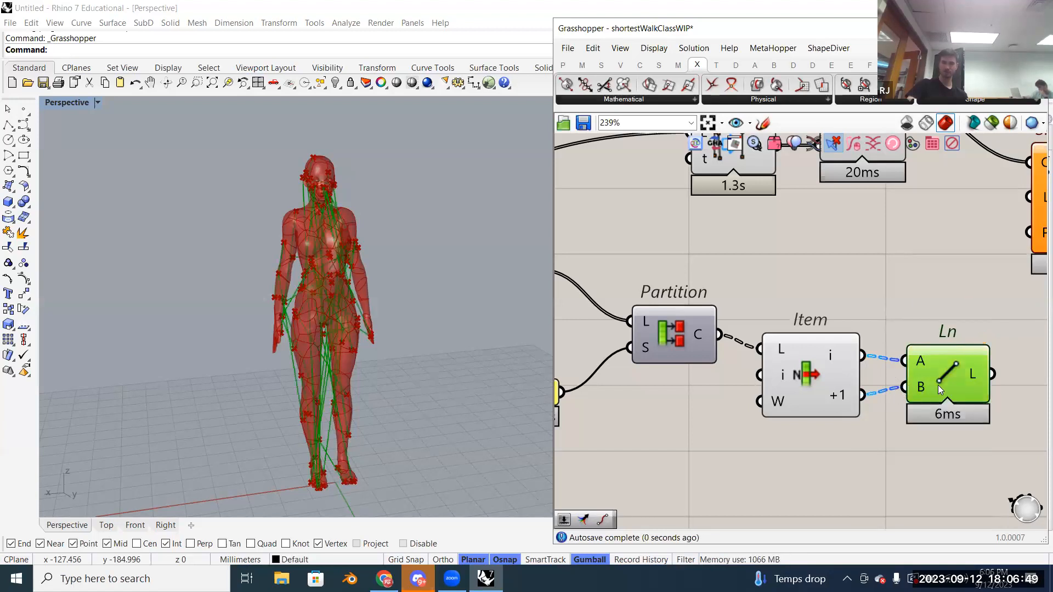
Step: Examine the data tree from Partition's chunks output and the lines drawn between points on the body model
right_drag(893, 311, 909, 312)
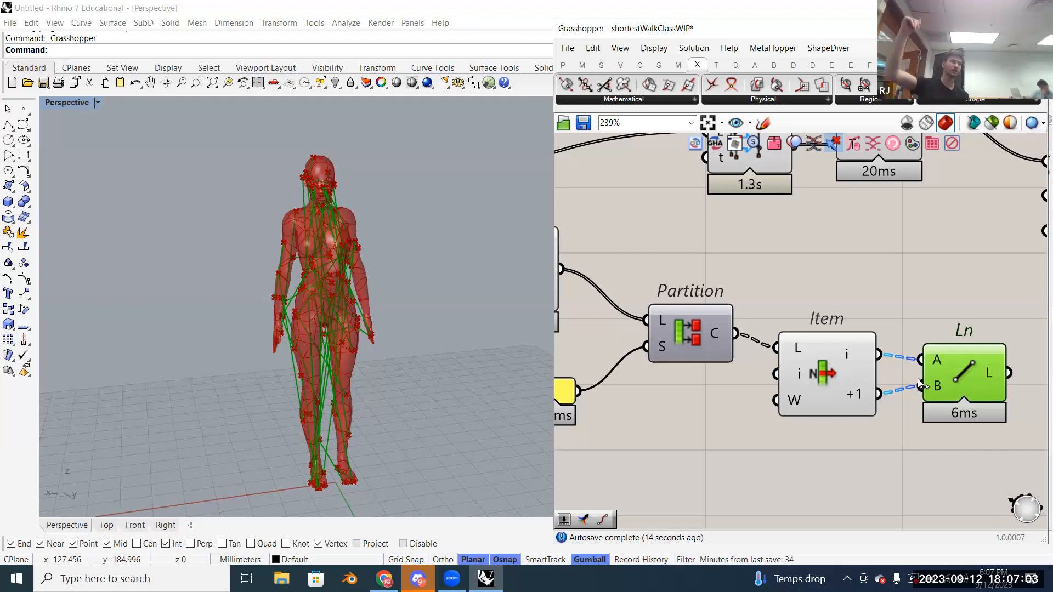
mouse_move(716, 338)
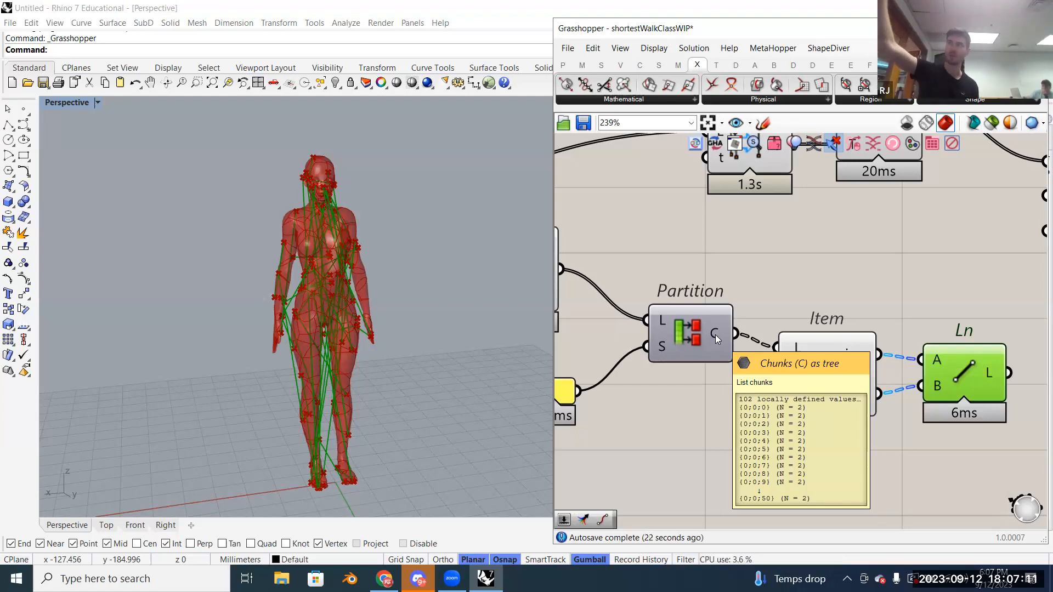
right_drag(700, 305, 635, 301)
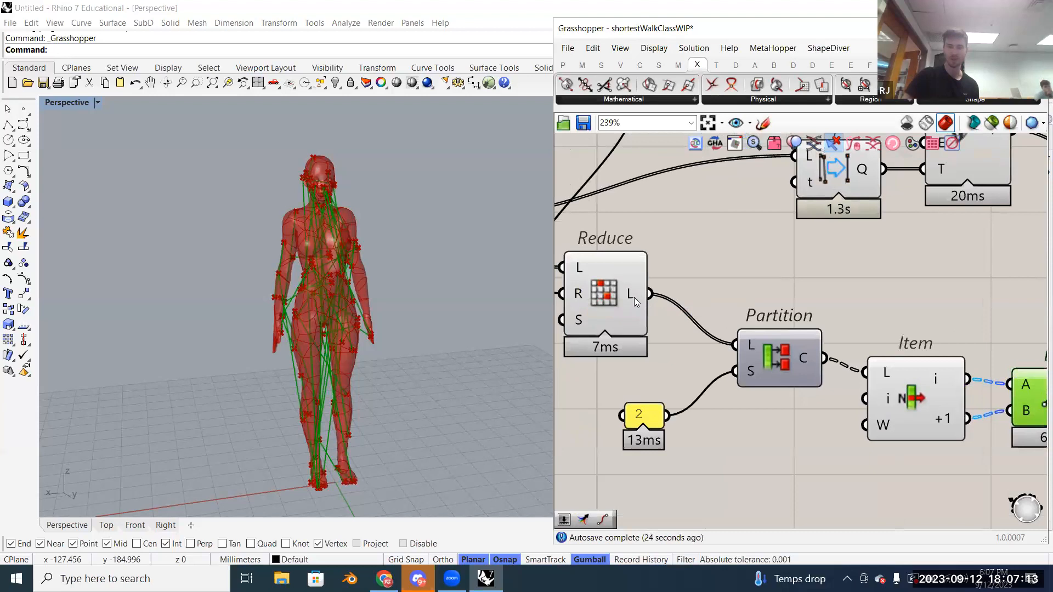
mouse_move(632, 301)
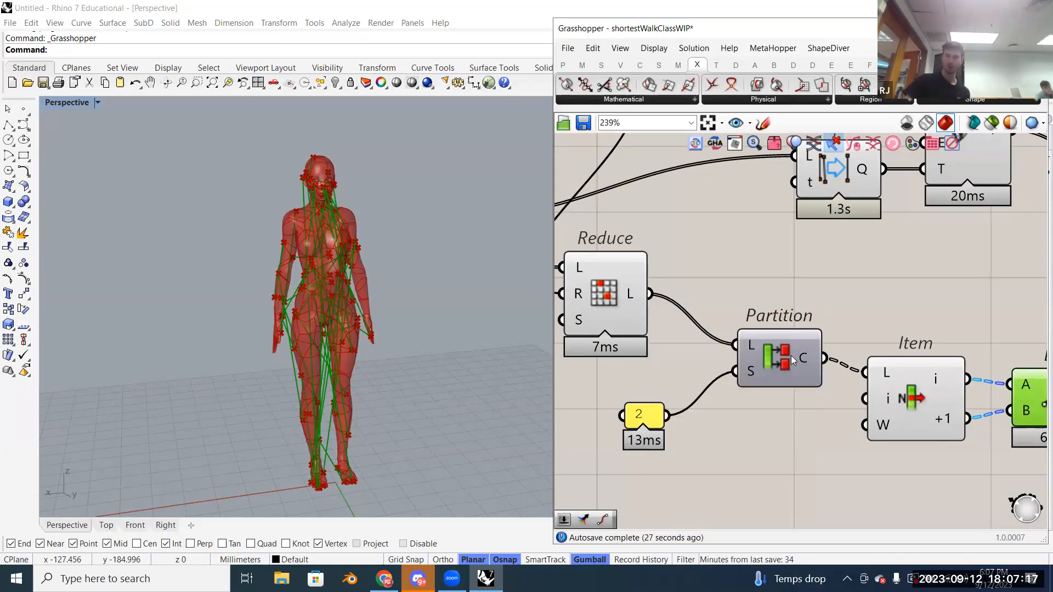
right_drag(812, 351, 701, 352)
scroll(694, 357, down, 1)
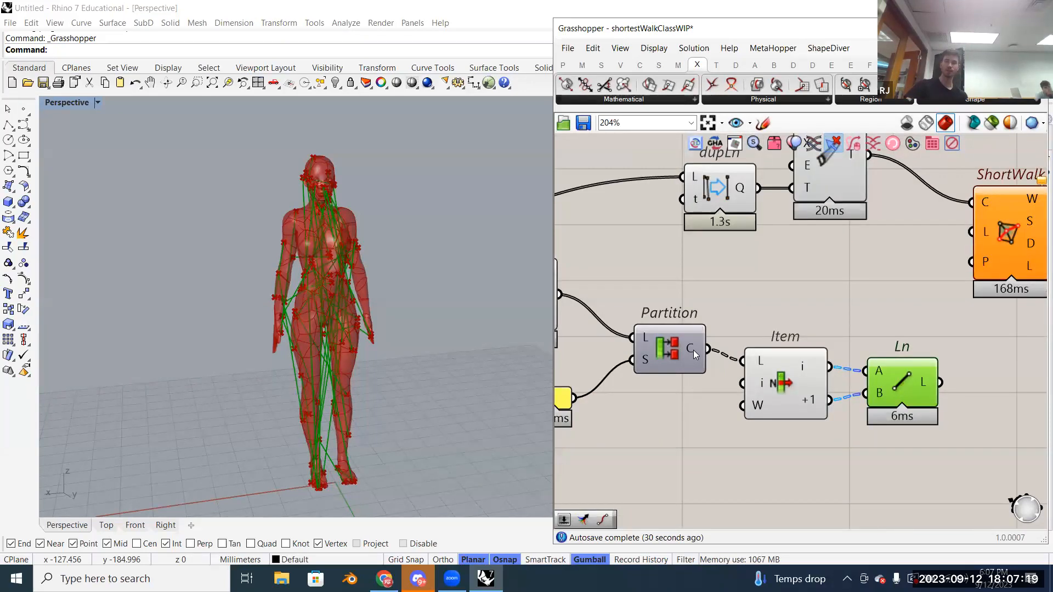
right_drag(846, 380, 817, 370)
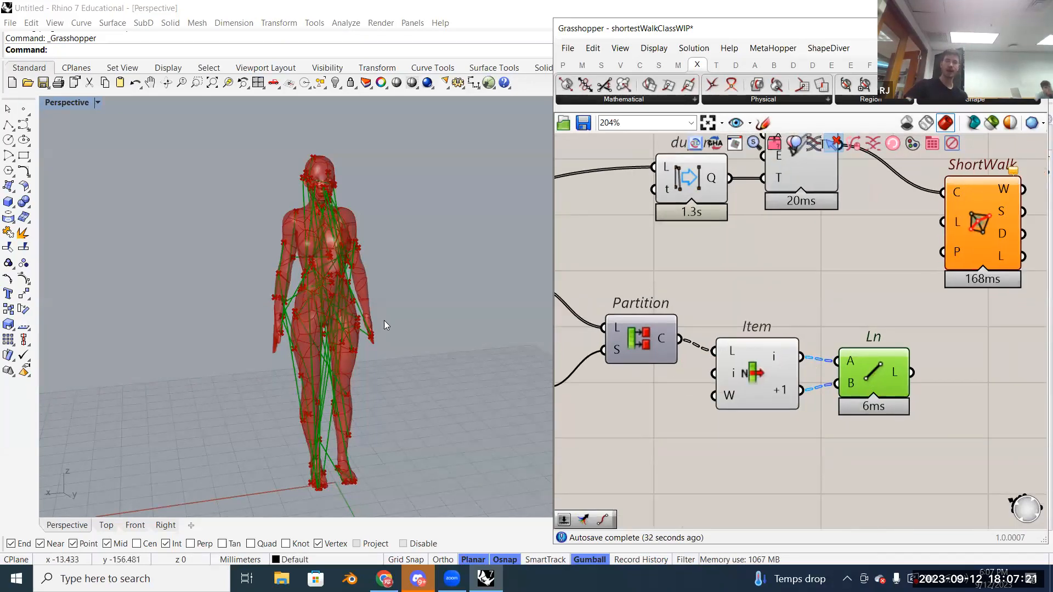
scroll(353, 268, up, 2)
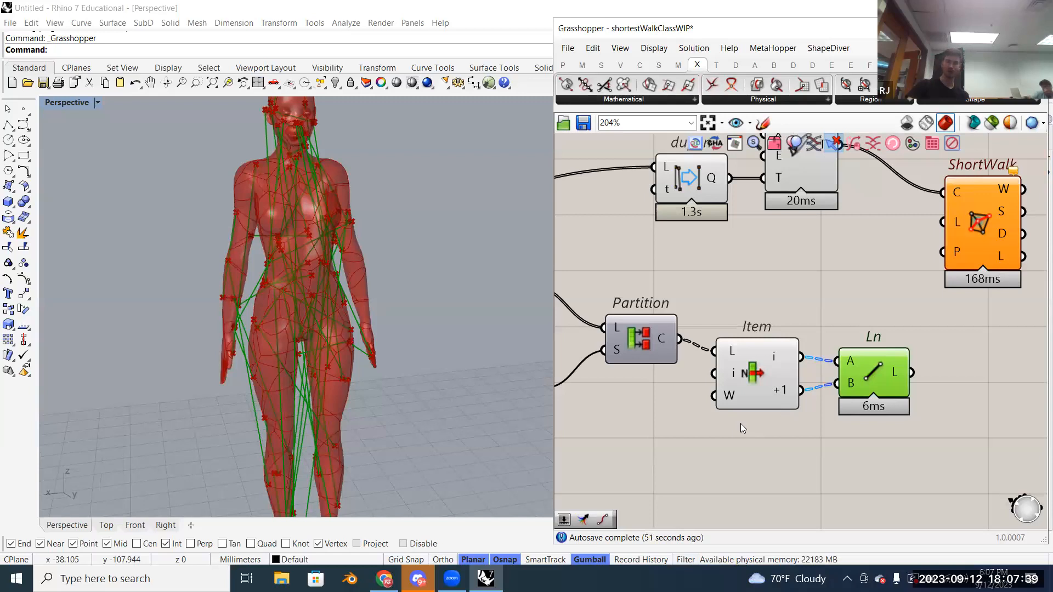
scroll(741, 423, up, 1)
scroll(740, 423, down, 3)
Step: Tidy the definition by aligning the Item component with Partition and moving the Line component closer to it
click(752, 366)
drag(750, 366, 741, 356)
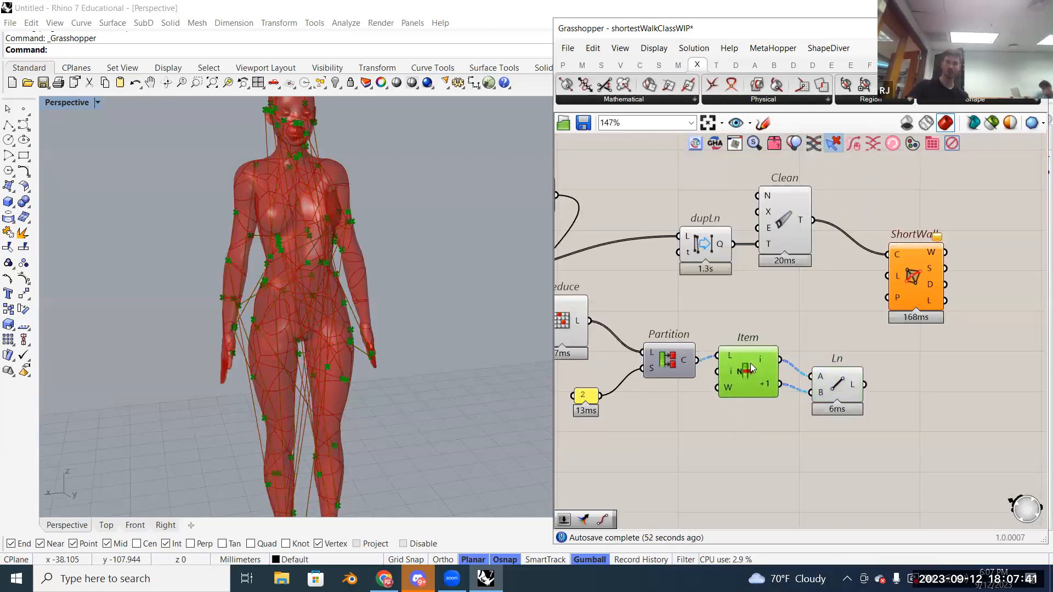
drag(827, 380, 813, 367)
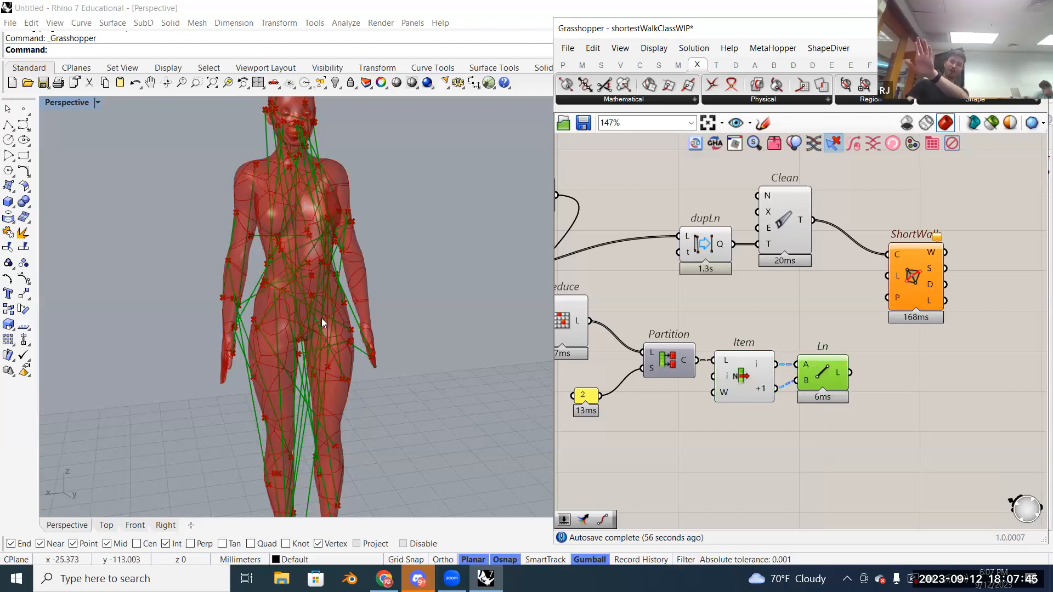
scroll(322, 318, up, 5)
scroll(320, 319, down, 5)
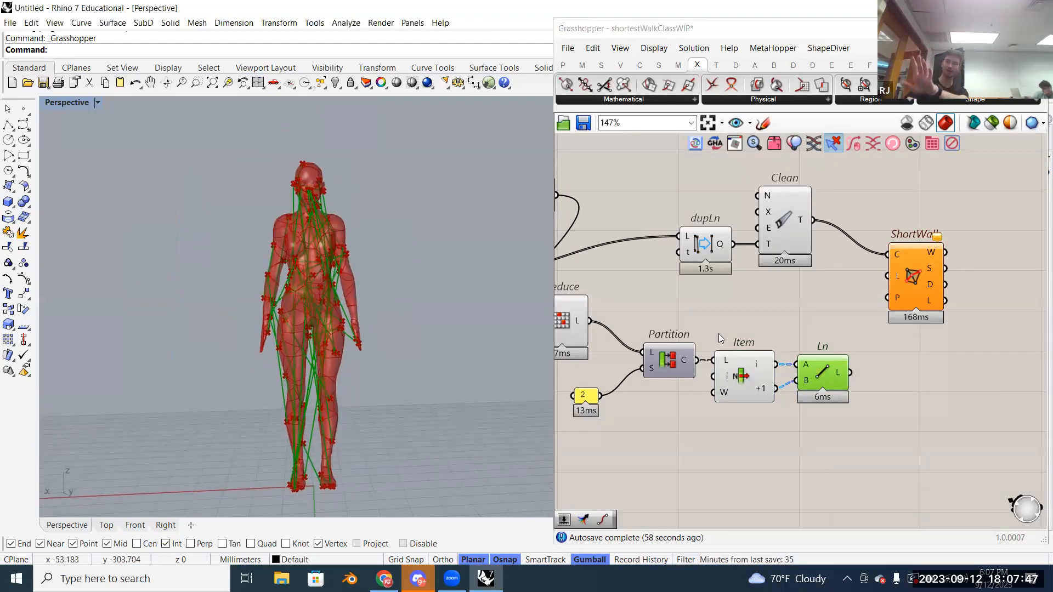
Step: Flatten the L output of the Line component to match ShortWalk's wanted path list input
scroll(837, 375, down, 2)
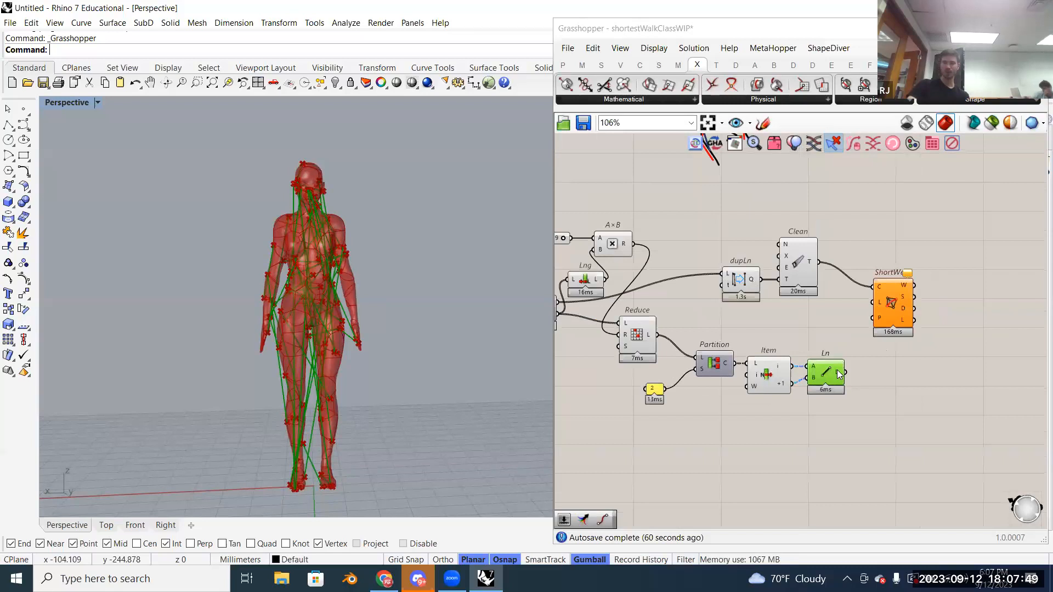
scroll(838, 375, up, 4)
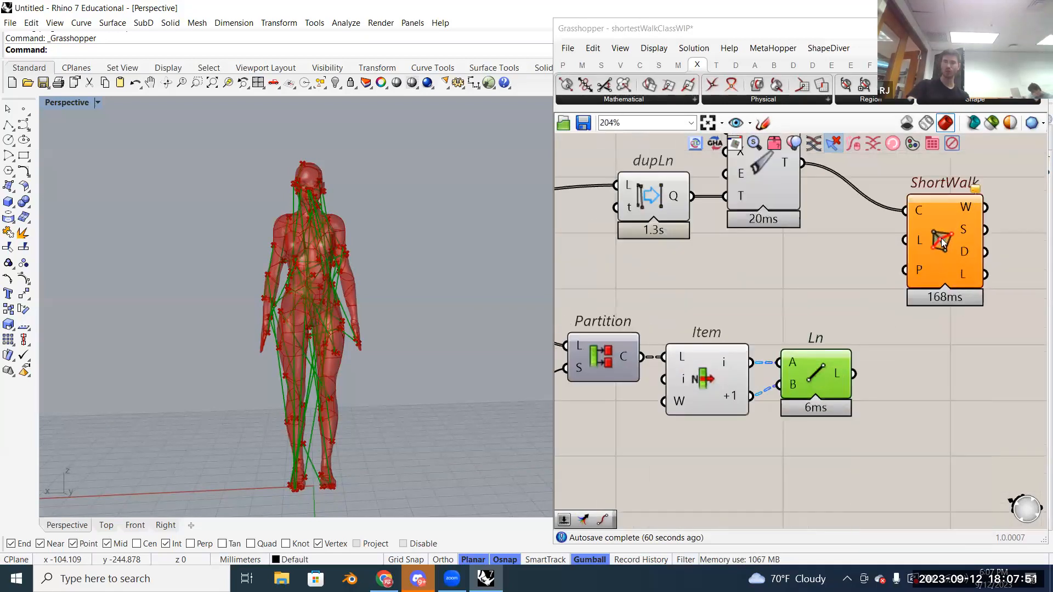
mouse_move(923, 270)
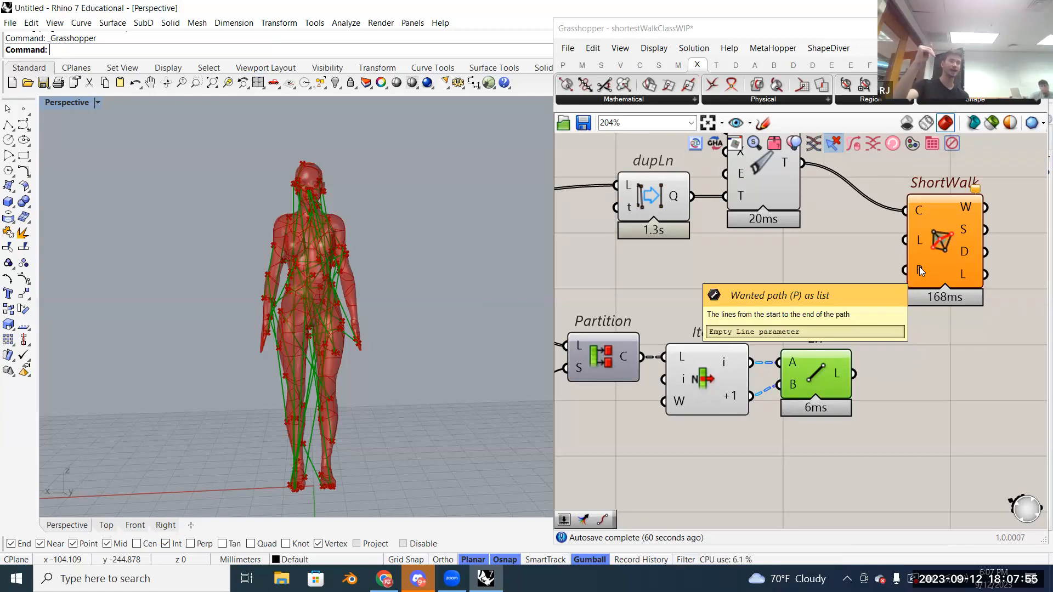
mouse_move(843, 375)
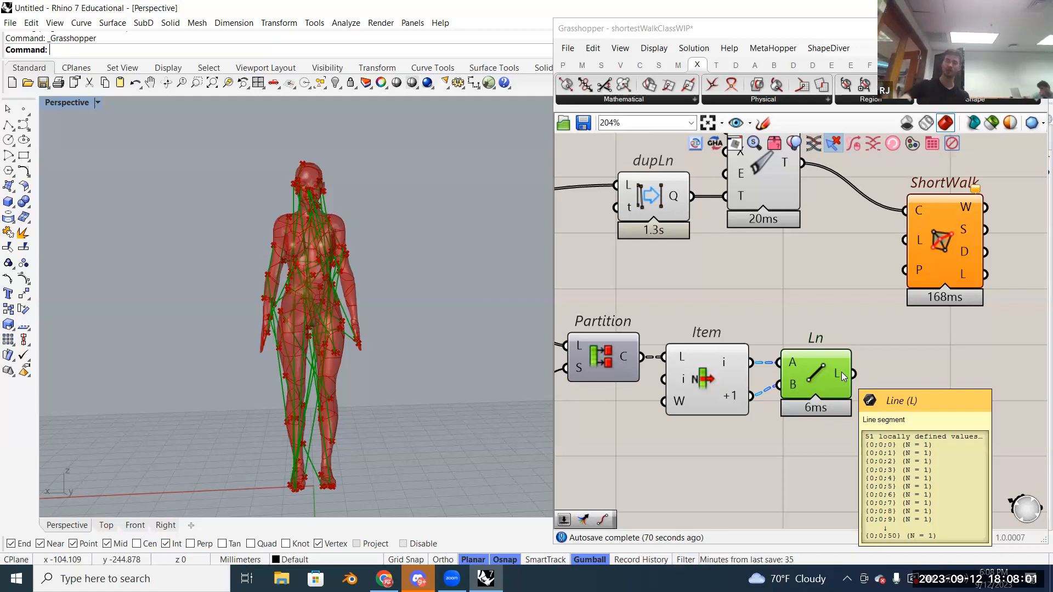
right_click(841, 372)
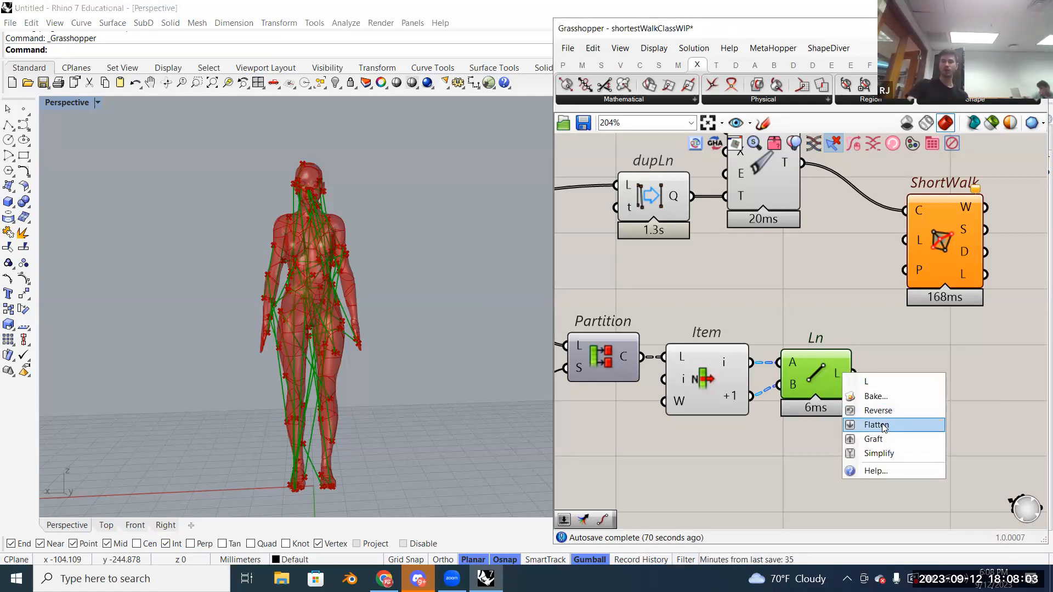
click(859, 394)
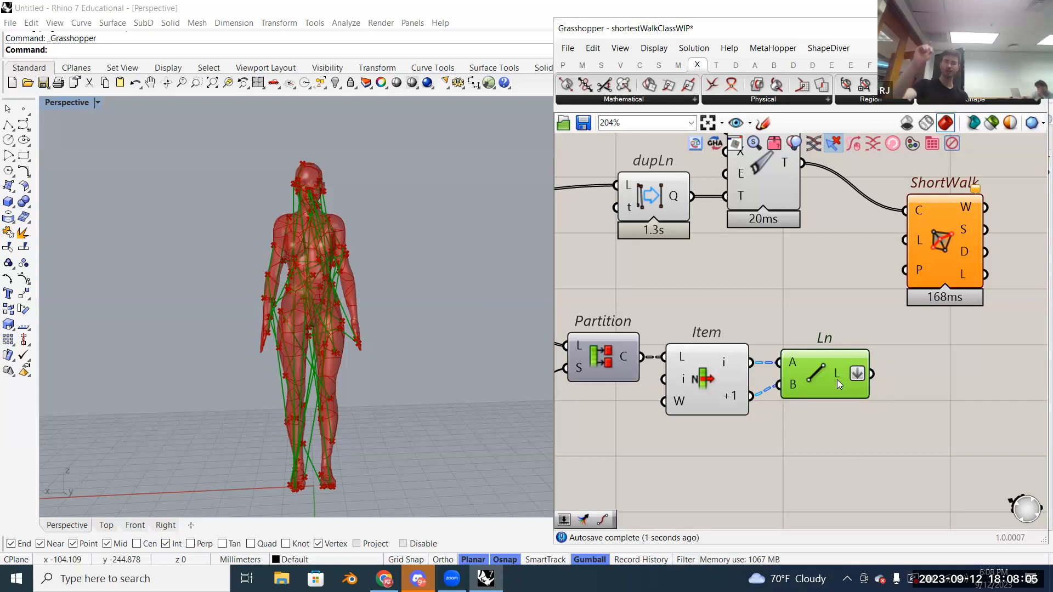
mouse_move(837, 379)
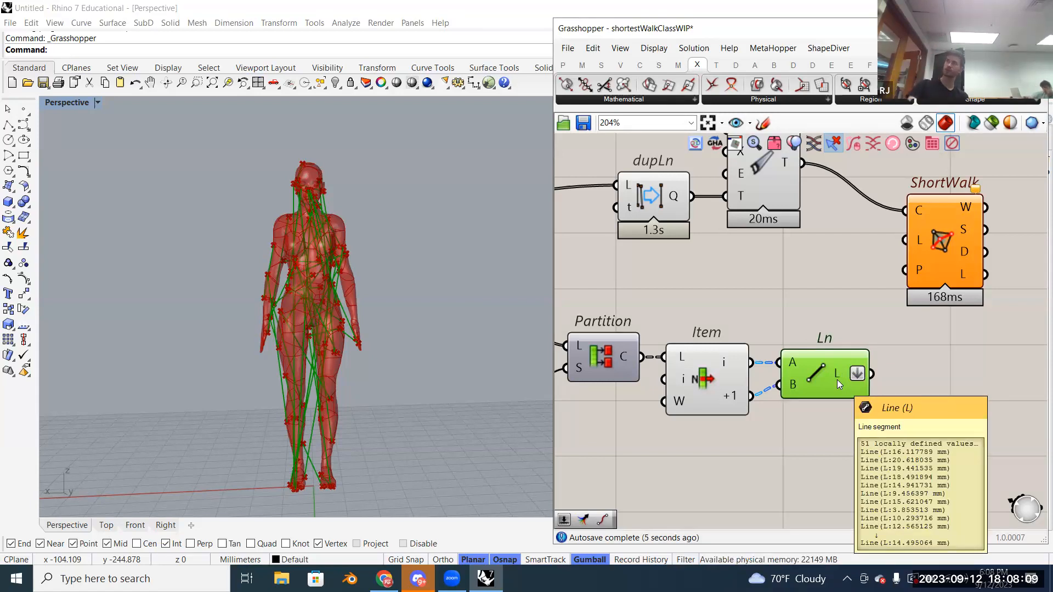
Step: Connect the flattened Line output to the P input of ShortWalk and inspect the paths on the body
click(954, 264)
right_drag(888, 251, 843, 306)
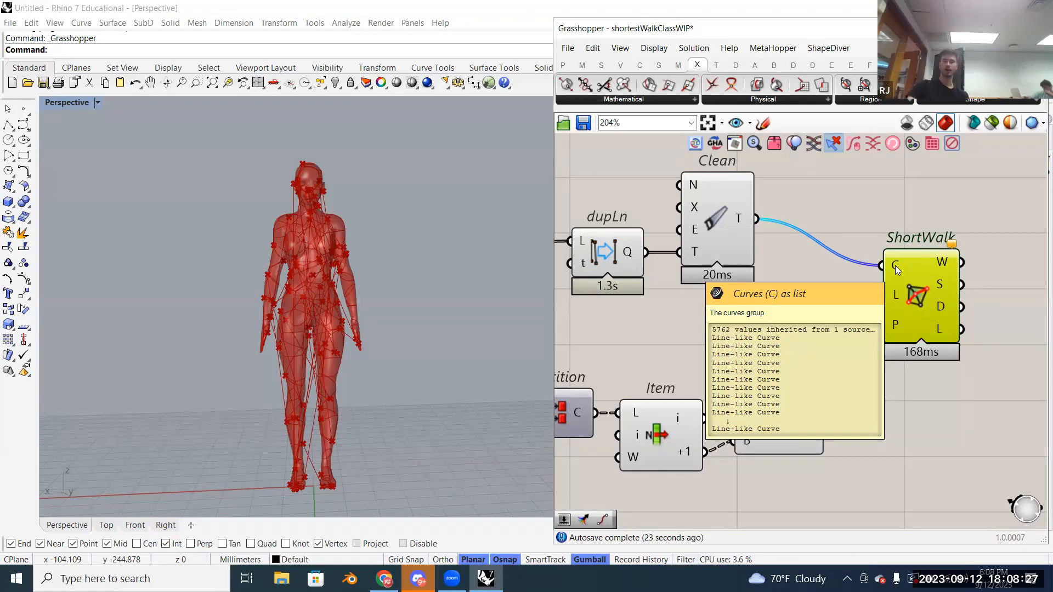
drag(827, 429, 880, 323)
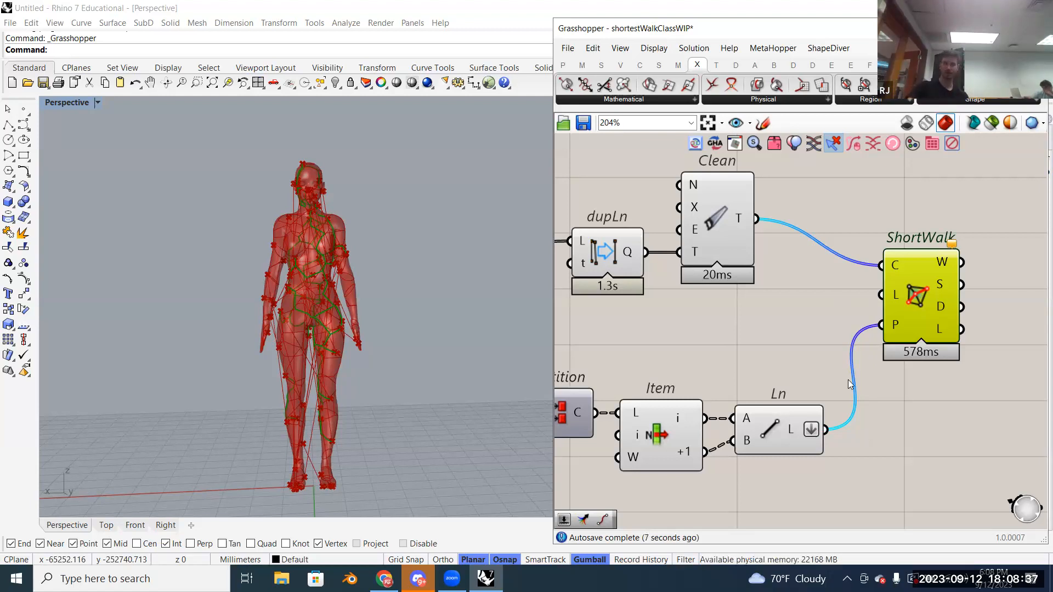
scroll(315, 265, up, 4)
scroll(305, 272, down, 4)
scroll(305, 272, up, 1)
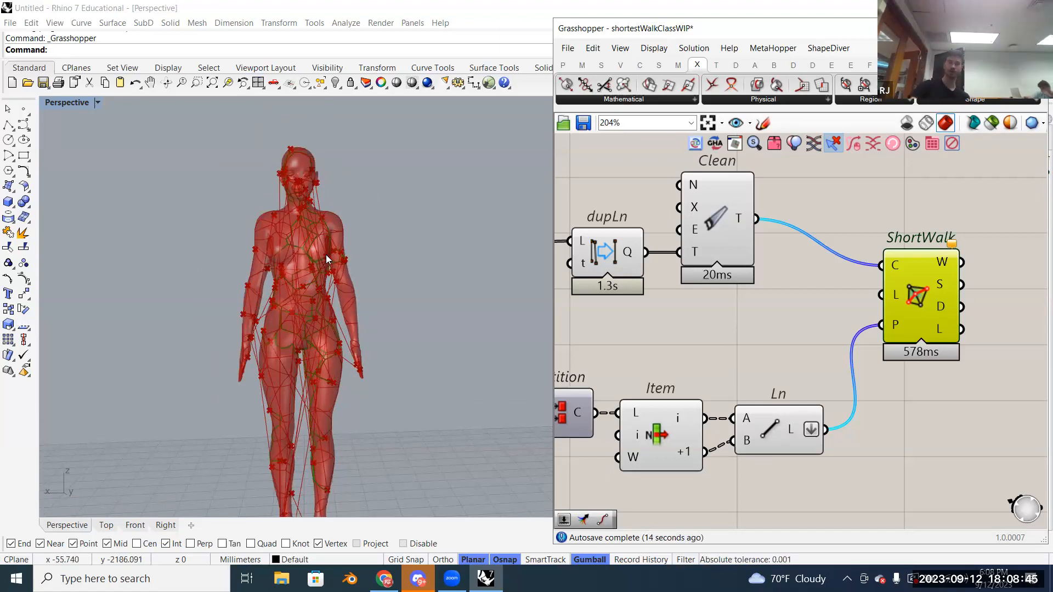
Step: Turn off the preview of the components from Reduce and dupLn through to Clean and Line, leaving ShortWalk previewed
scroll(305, 272, down, 2)
scroll(855, 331, down, 3)
right_drag(815, 339, 930, 324)
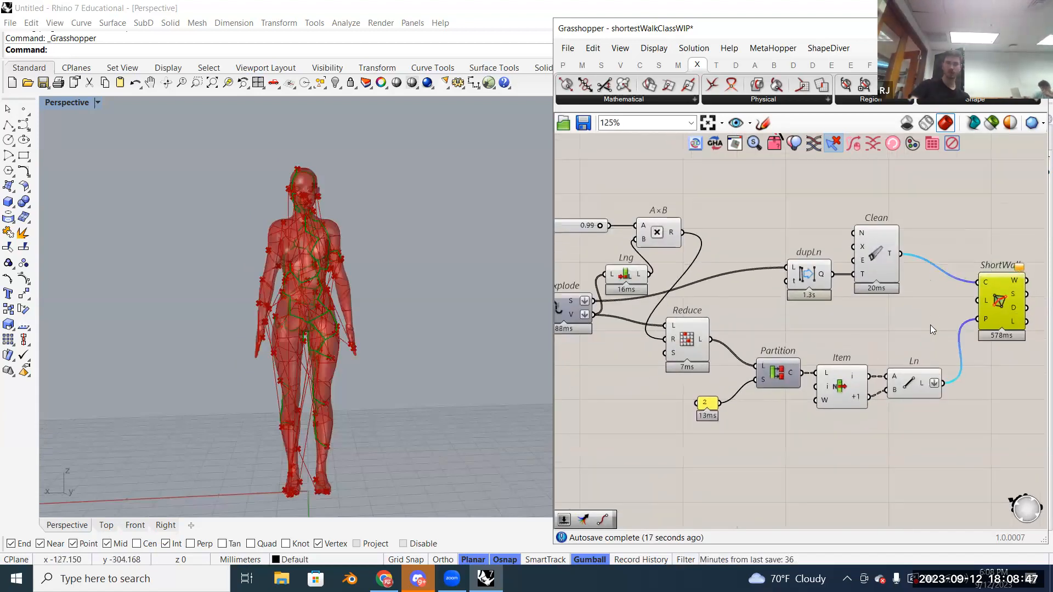
scroll(930, 325, down, 1)
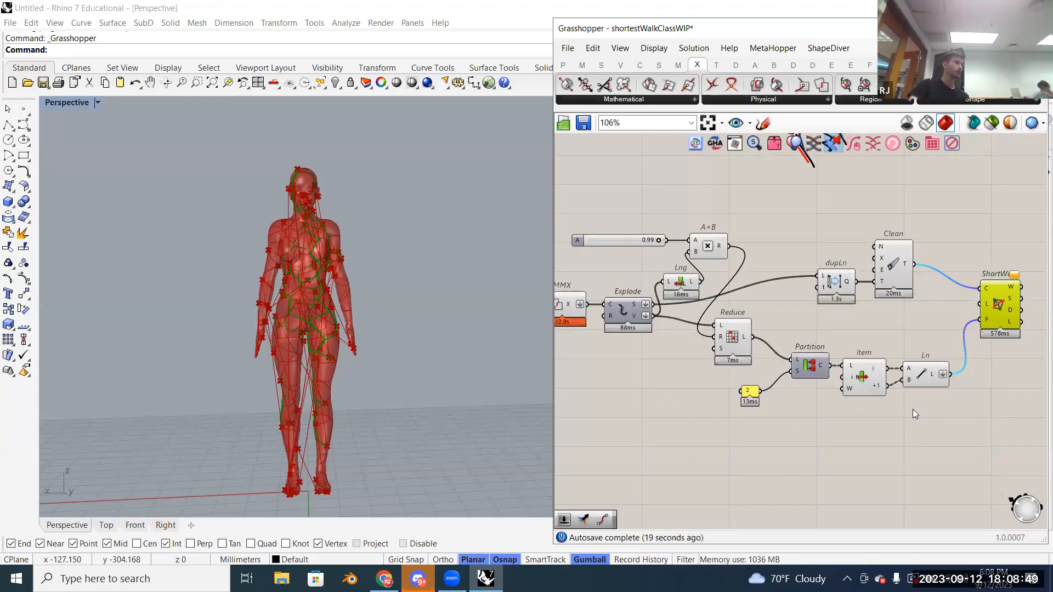
drag(914, 410, 669, 216)
right_click(655, 201)
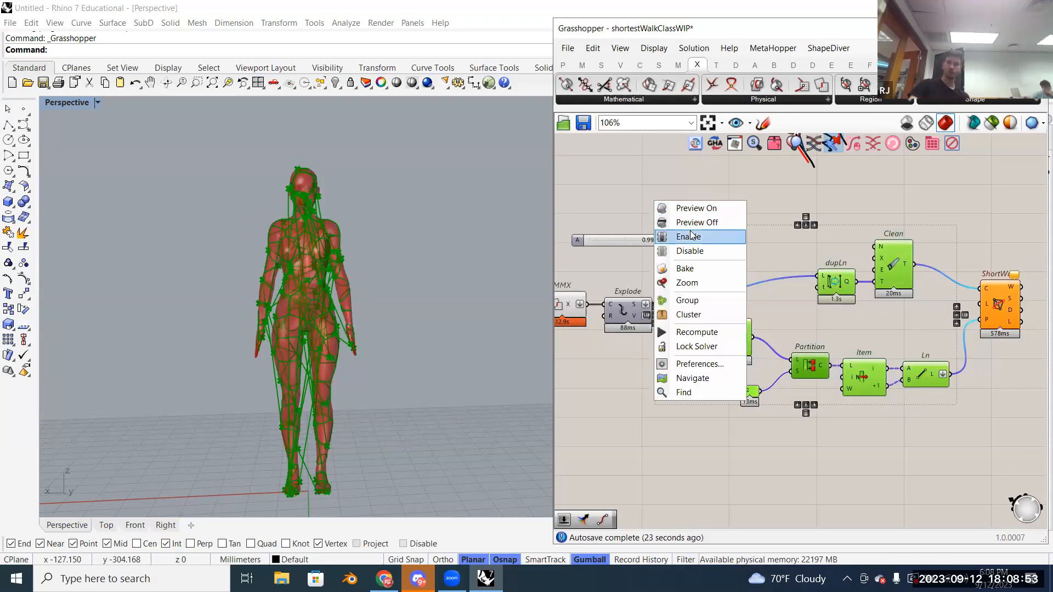
click(691, 222)
Step: Select ShortWalk and examine its warnings alongside the highlighted paths on the body
right_drag(713, 204, 516, 214)
scroll(889, 306, up, 6)
click(893, 310)
right_drag(893, 309, 754, 300)
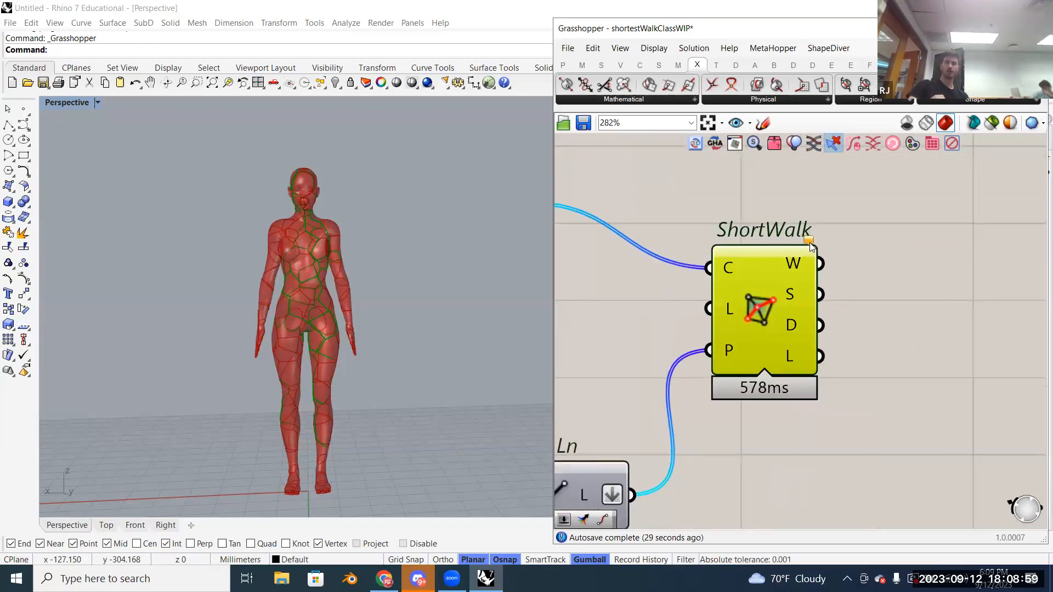
mouse_move(811, 246)
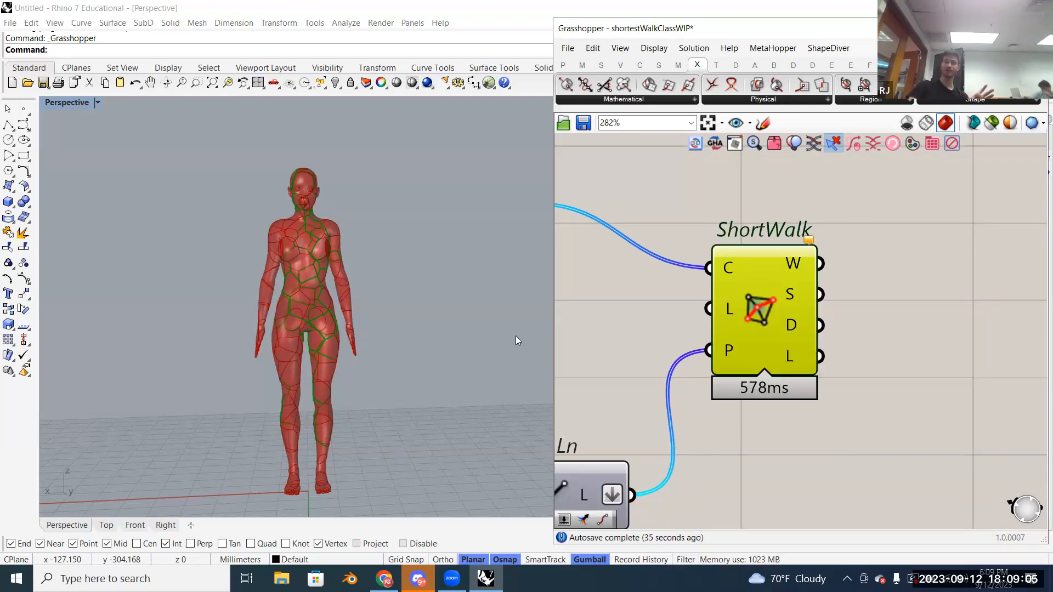
scroll(303, 347, up, 3)
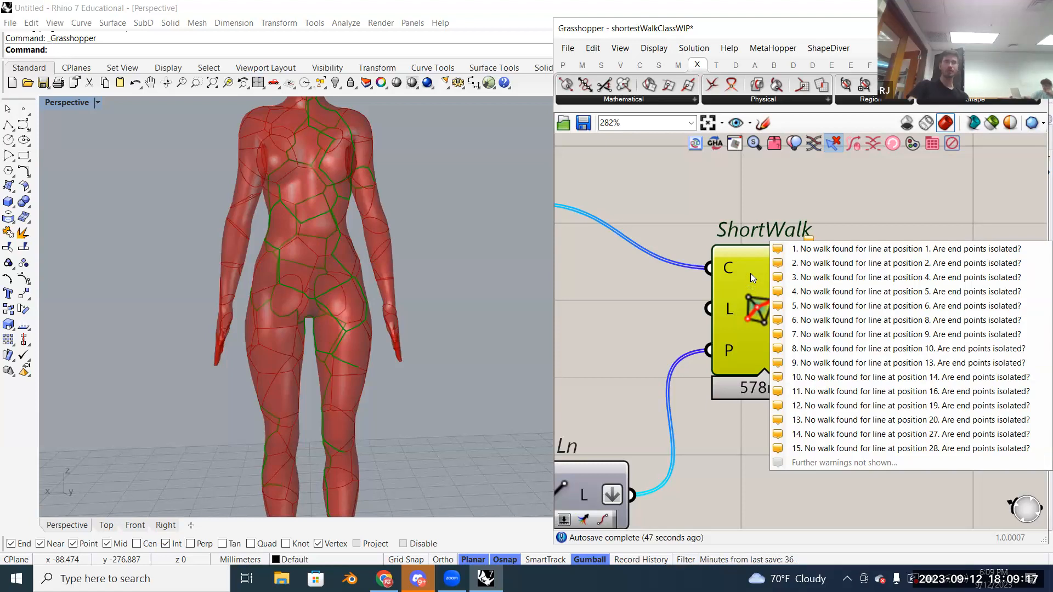
Step: Compare the body mesh with ShortWalk deselected and selected to see which Voronoi edges its paths follow
click(753, 236)
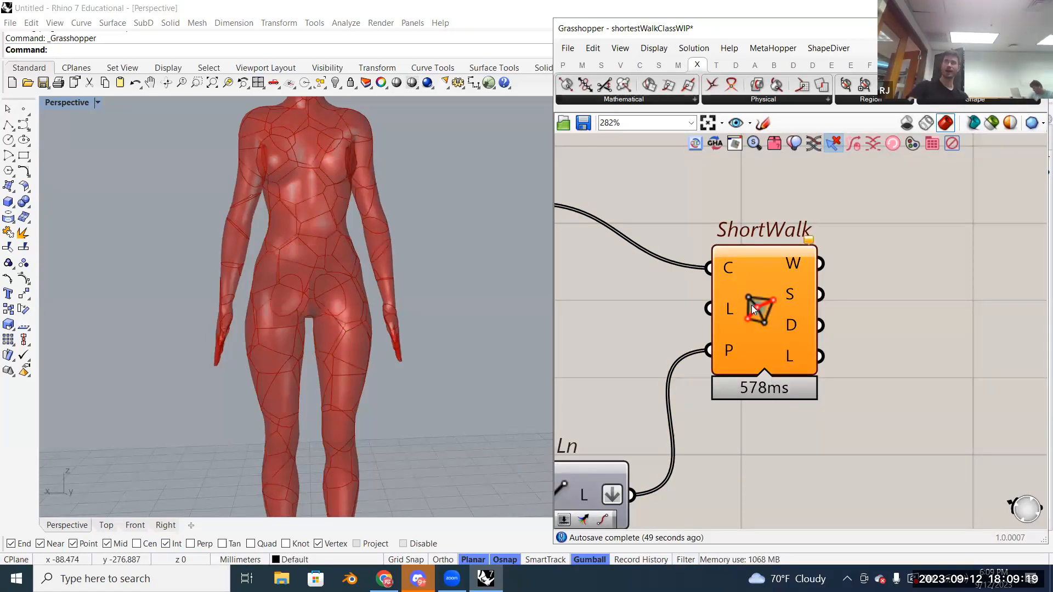
scroll(753, 305, down, 4)
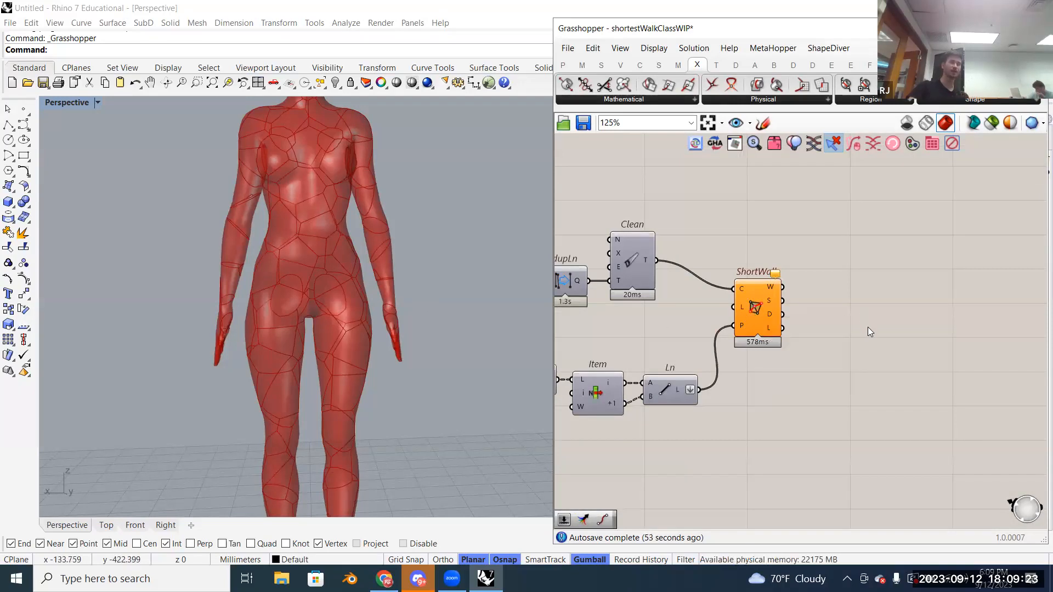
right_drag(758, 316, 945, 295)
click(944, 291)
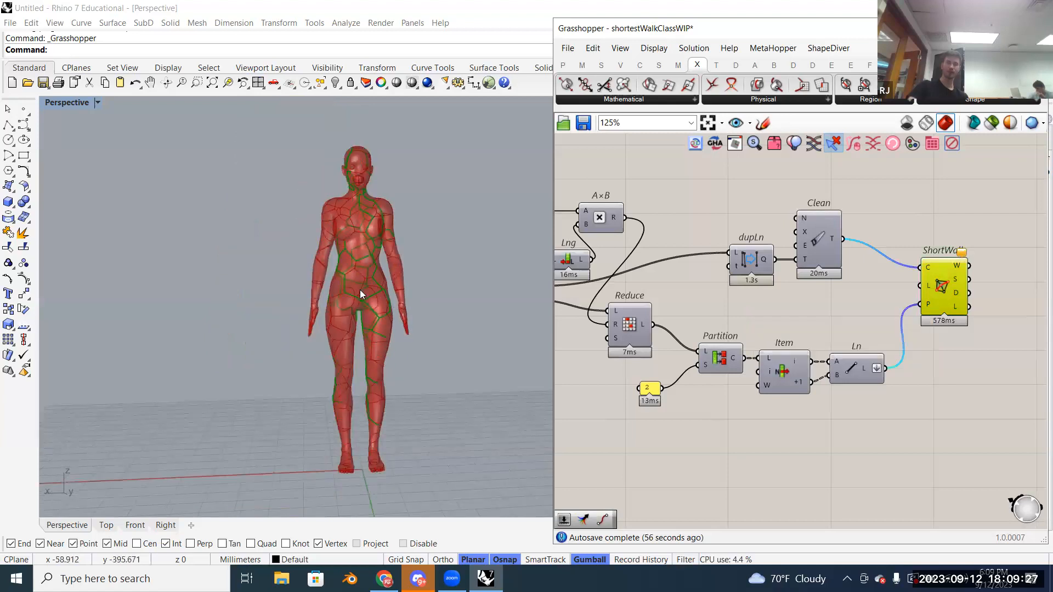
scroll(356, 272, up, 3)
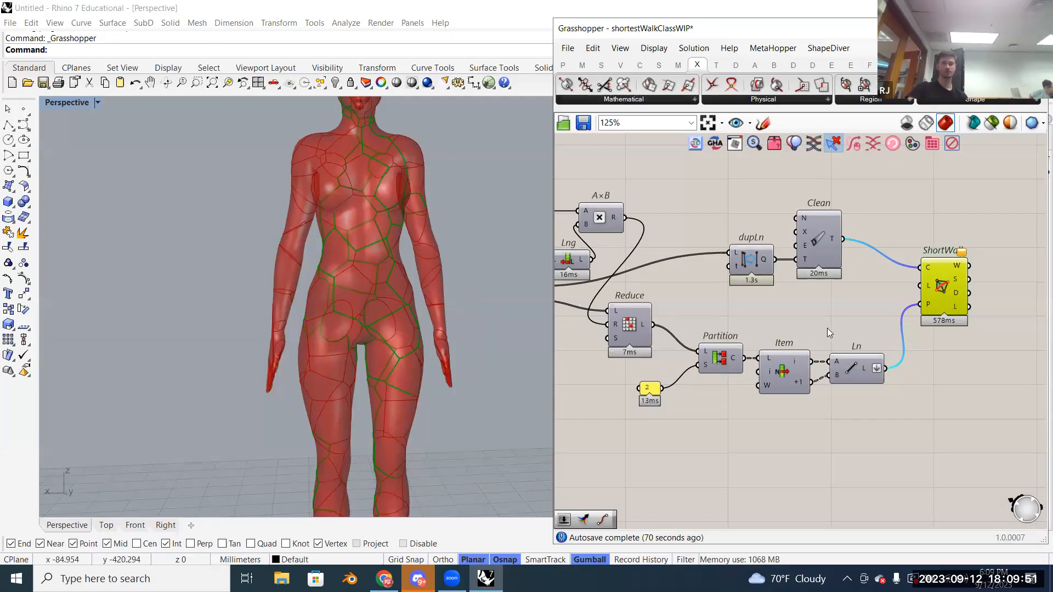
scroll(886, 330, down, 5)
scroll(741, 287, up, 5)
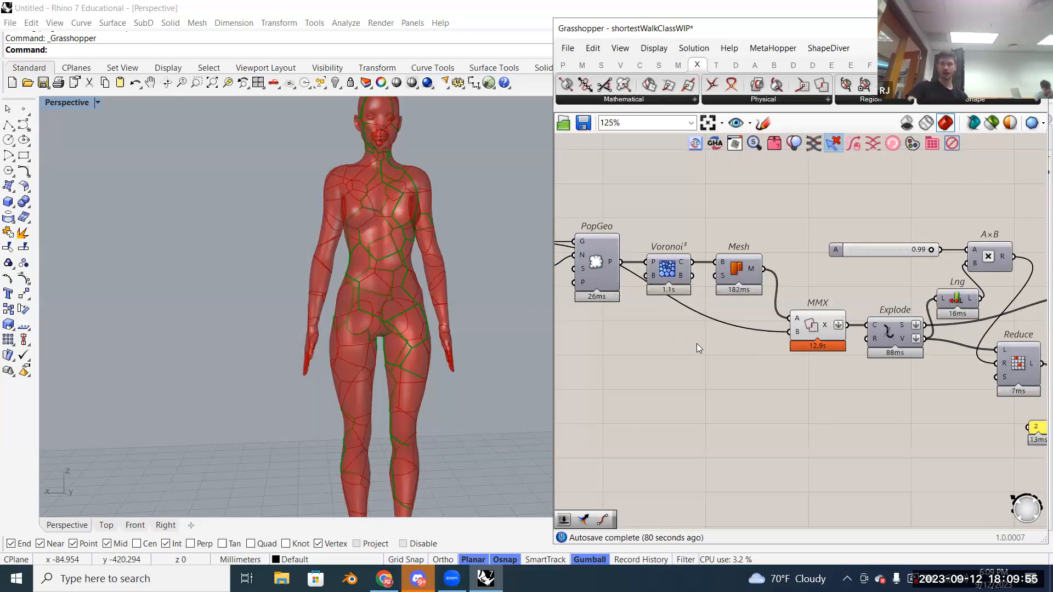
Step: Examine the Seed inputs of PopGeo and Reduce, and follow the component chain through to ShortWalk
right_drag(802, 379, 893, 390)
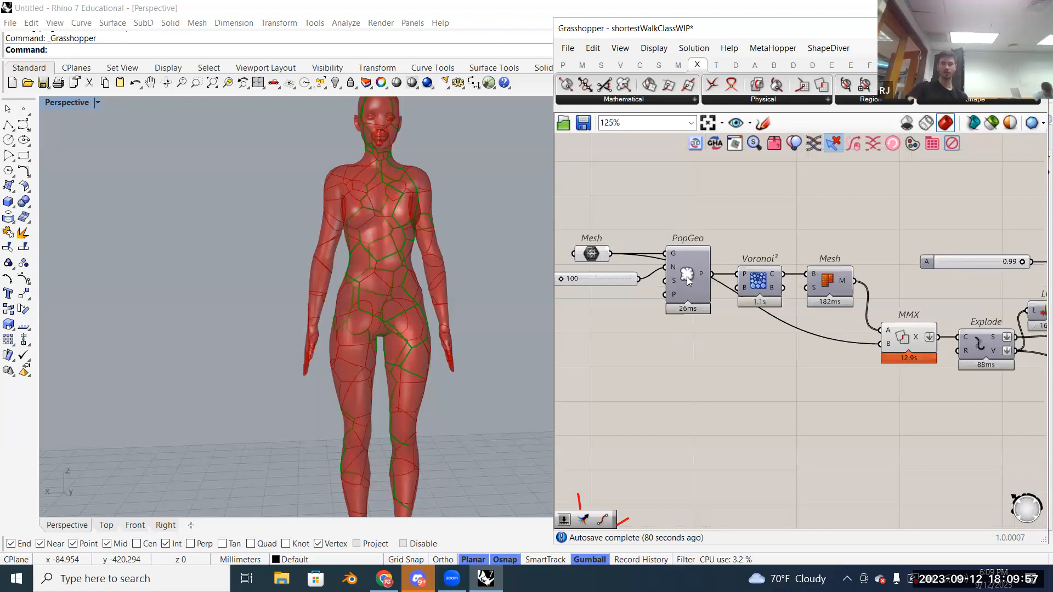
mouse_move(675, 280)
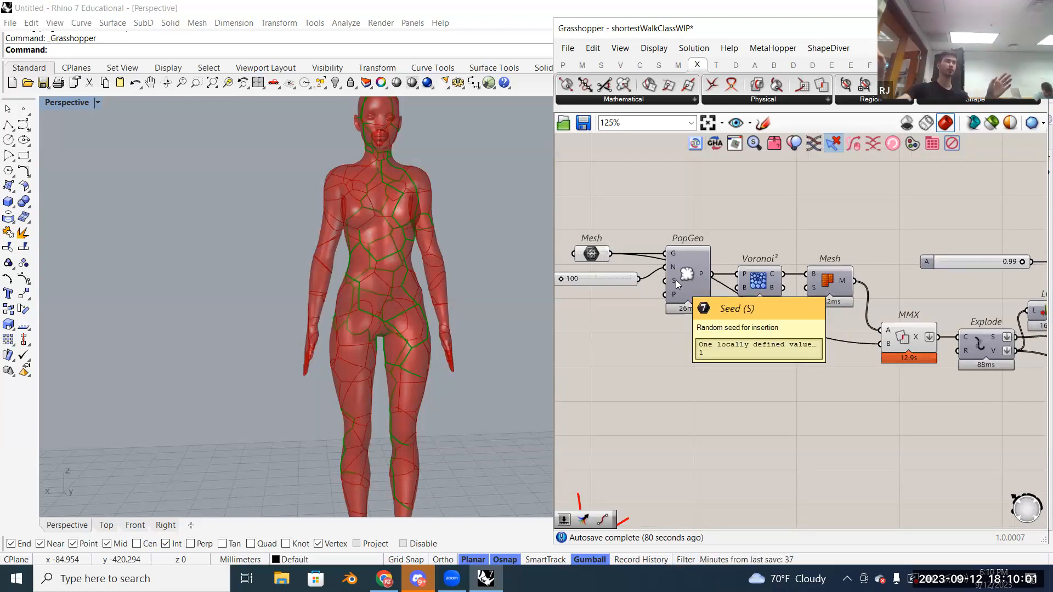
right_drag(795, 373, 557, 366)
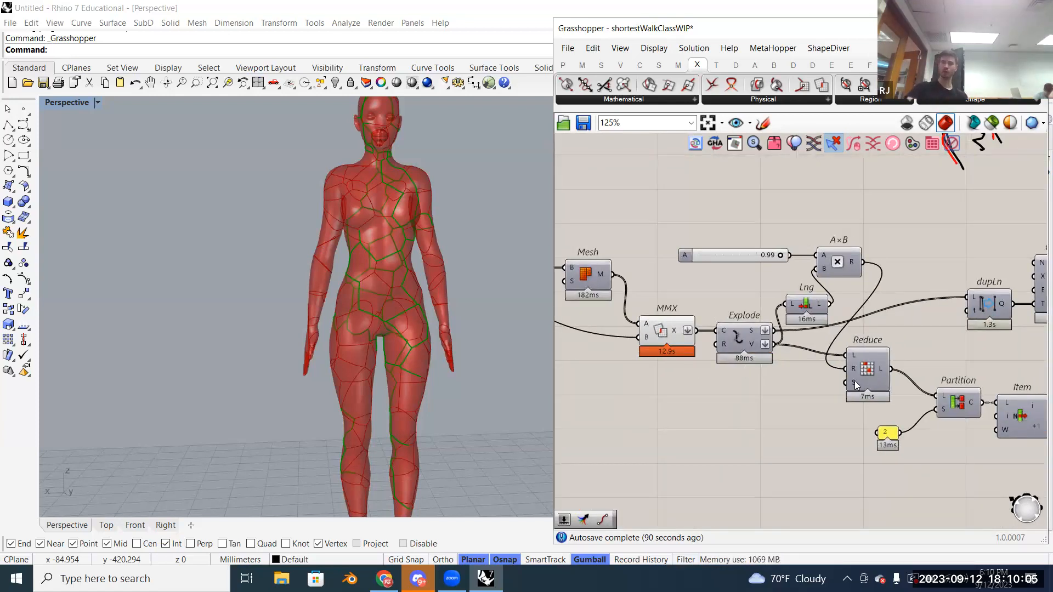
click(867, 369)
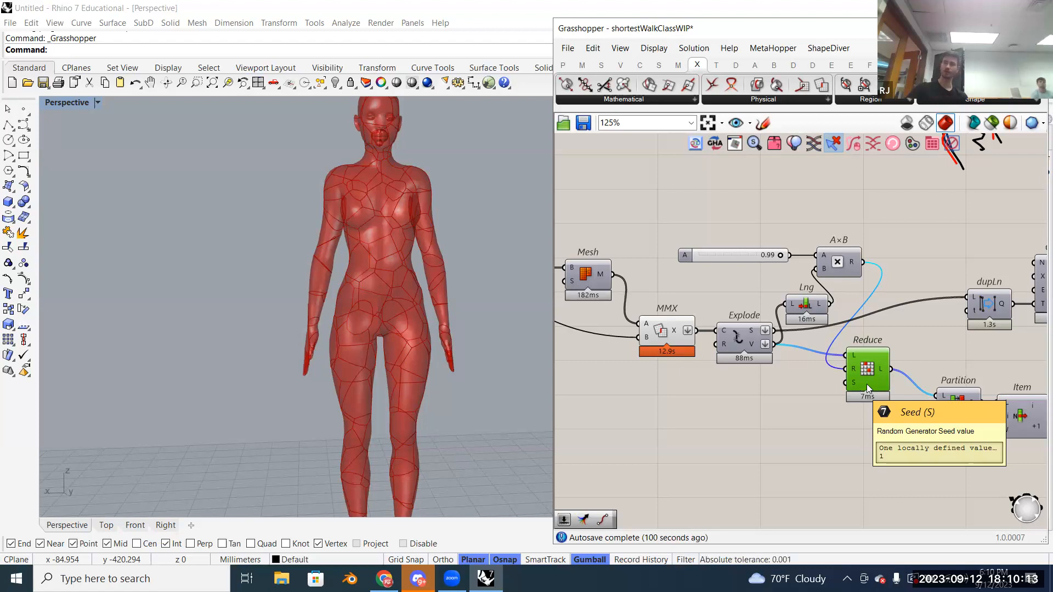
scroll(856, 384, down, 3)
right_drag(835, 364, 701, 365)
scroll(809, 373, up, 5)
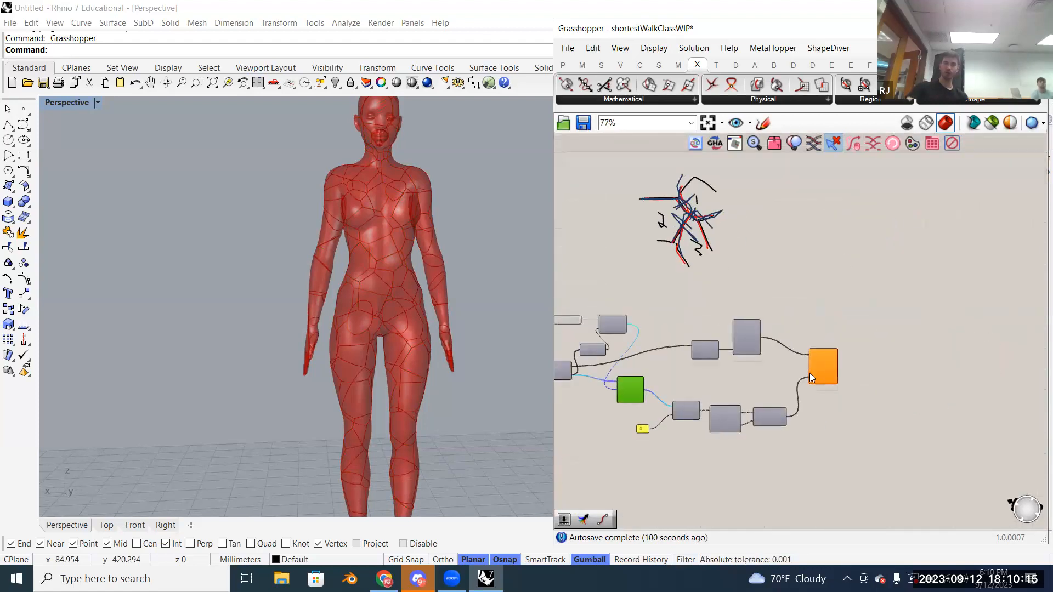
scroll(948, 370, down, 2)
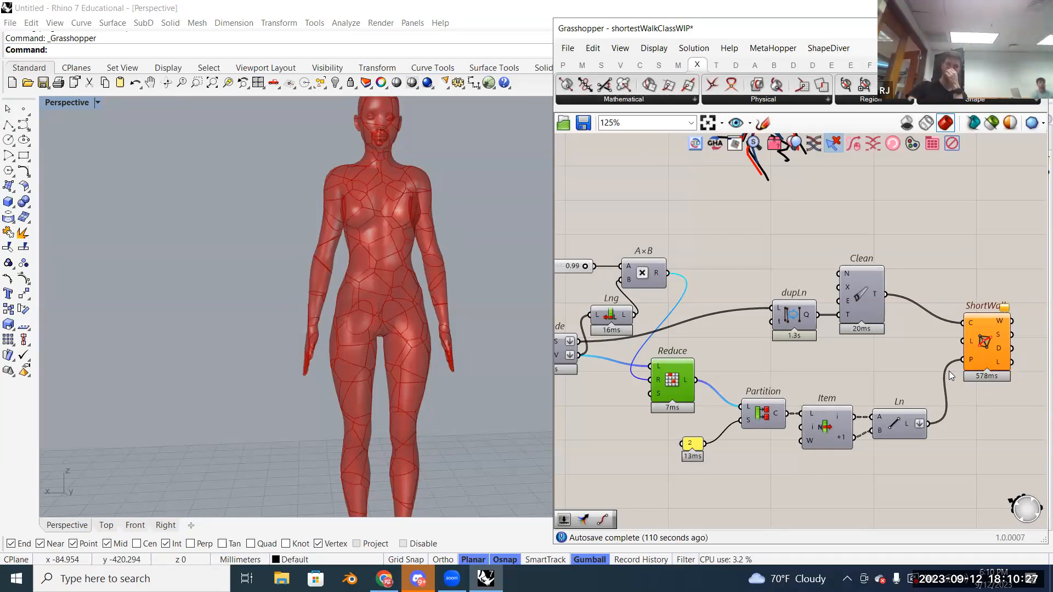
scroll(747, 400, up, 4)
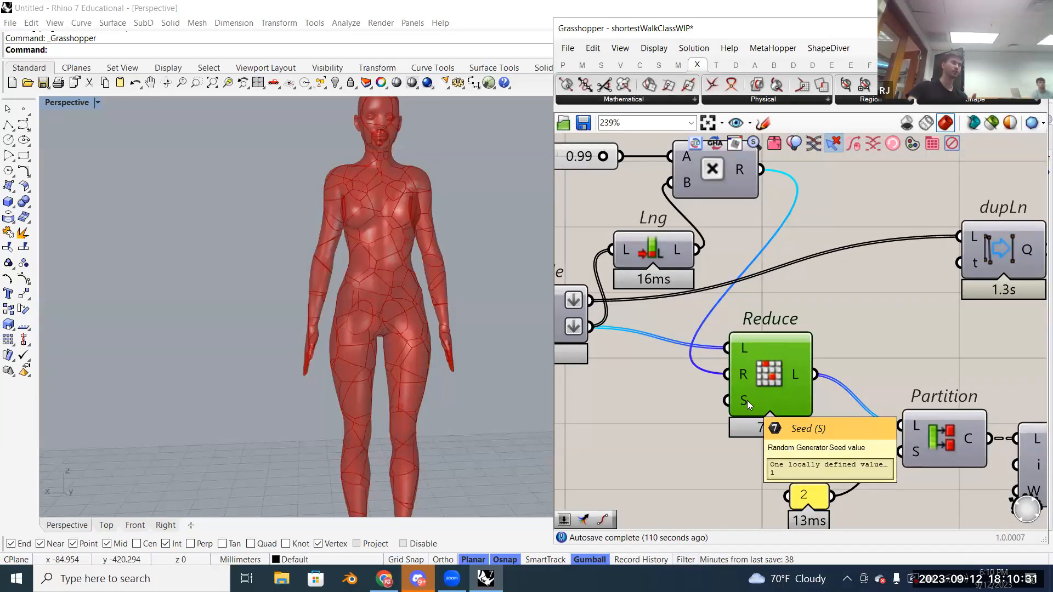
scroll(777, 330, down, 5)
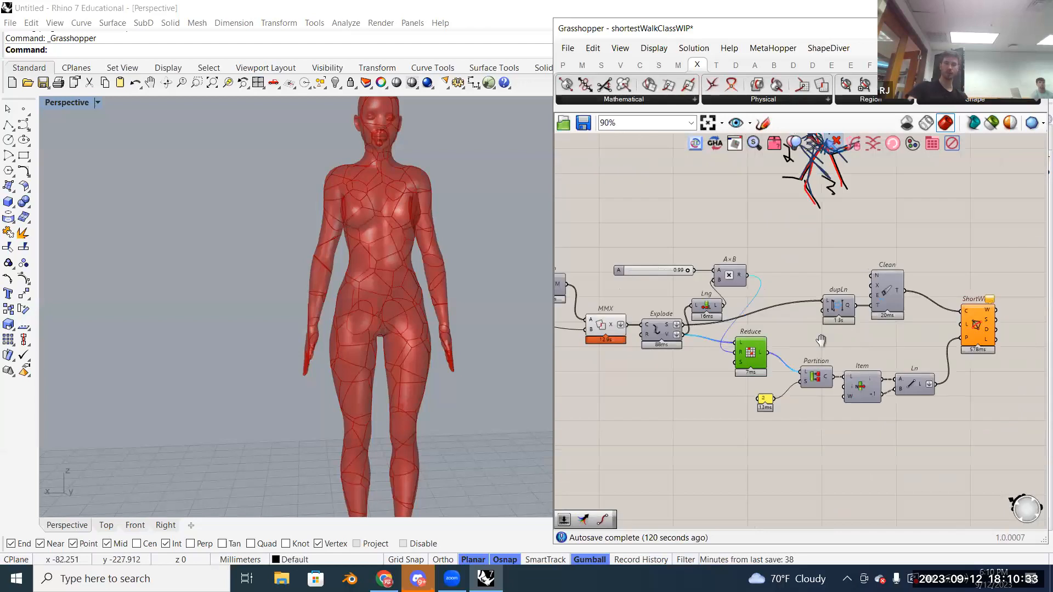
right_drag(820, 341, 691, 352)
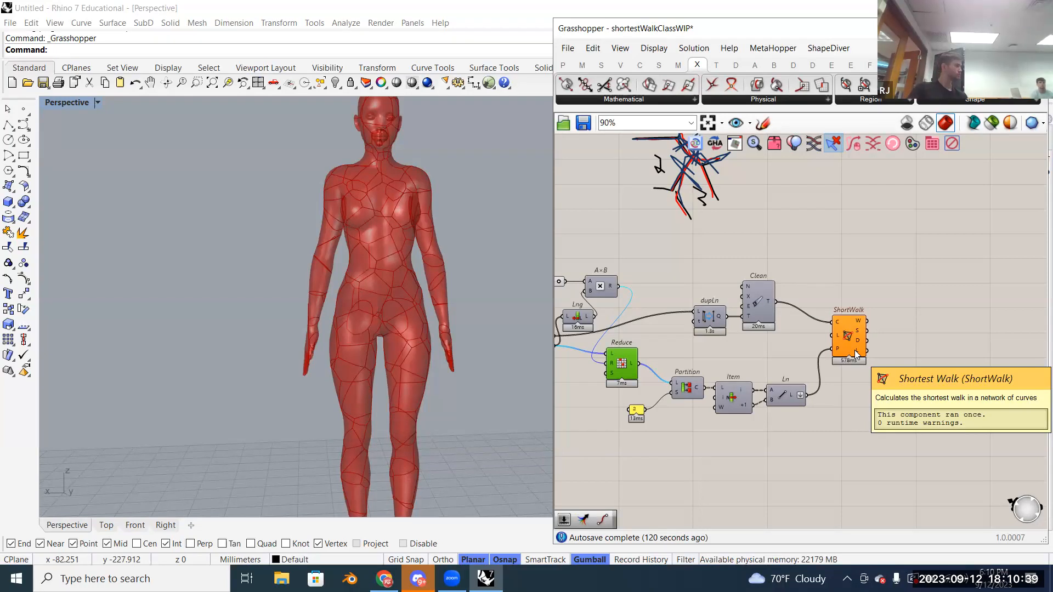
Step: Examine the source Mesh parameter and Voronoi³ against the body mesh at the start of the definition
scroll(928, 380, down, 2)
scroll(928, 381, down, 3)
scroll(714, 348, up, 4)
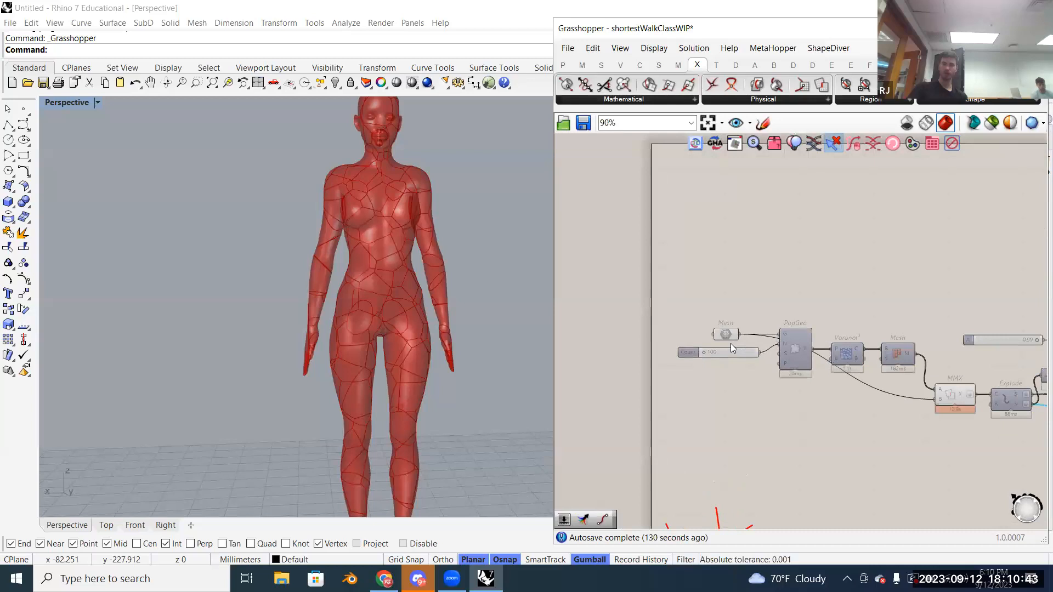
scroll(730, 343, up, 2)
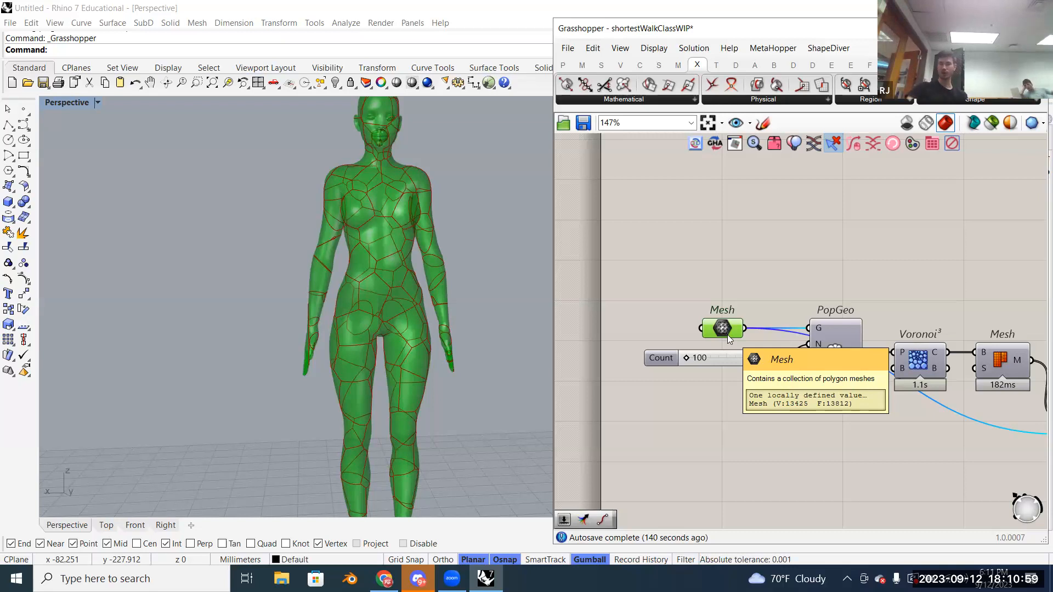
scroll(727, 336, up, 1)
scroll(861, 359, up, 1)
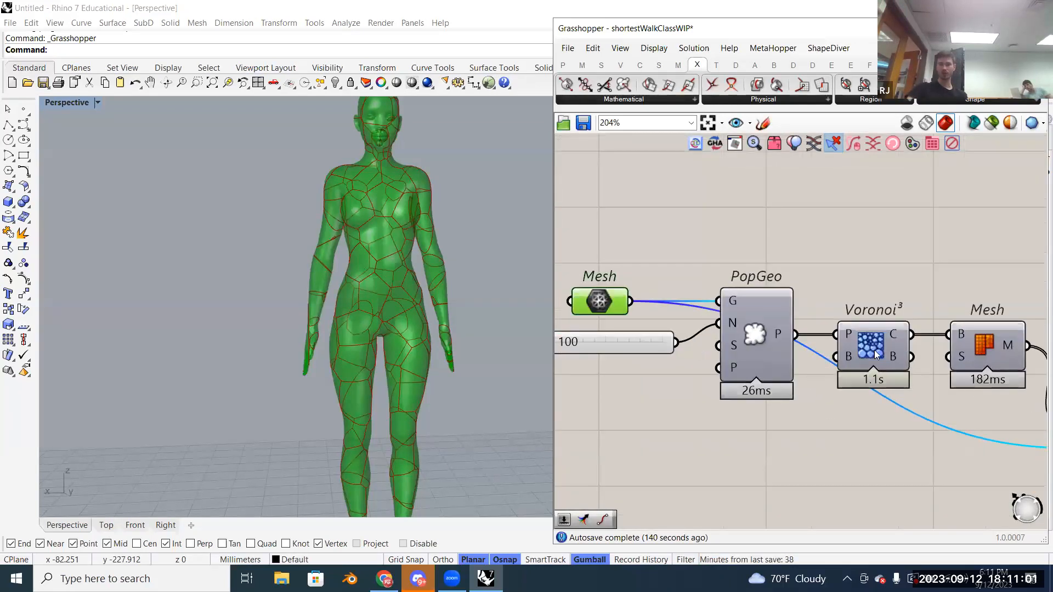
click(874, 350)
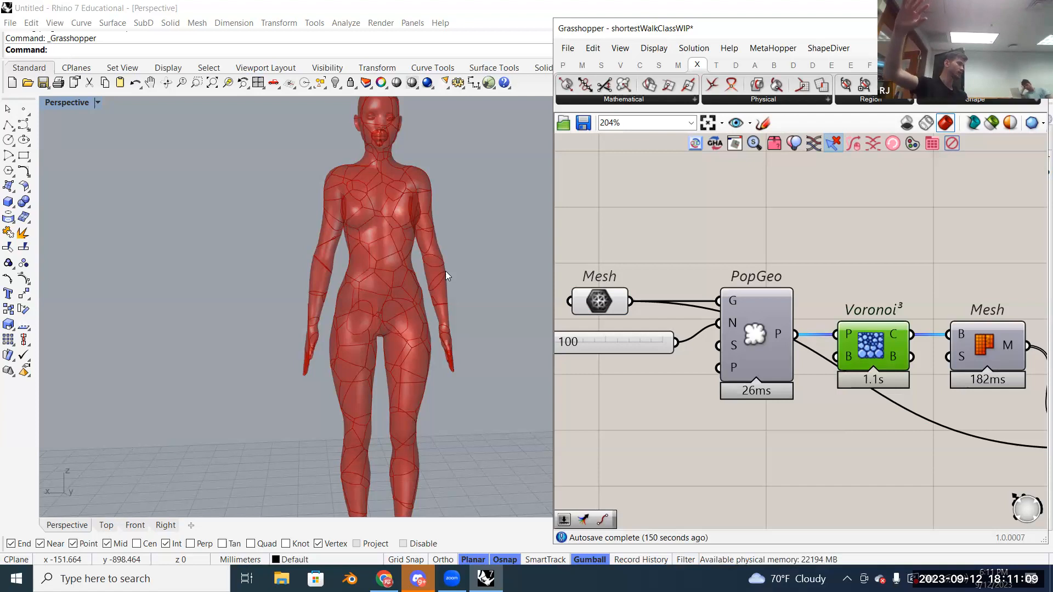
Step: Toggle PopGeo's preview on and back off, and inspect its list of population points
right_click(745, 331)
click(764, 355)
click(753, 330)
right_click(753, 330)
click(775, 355)
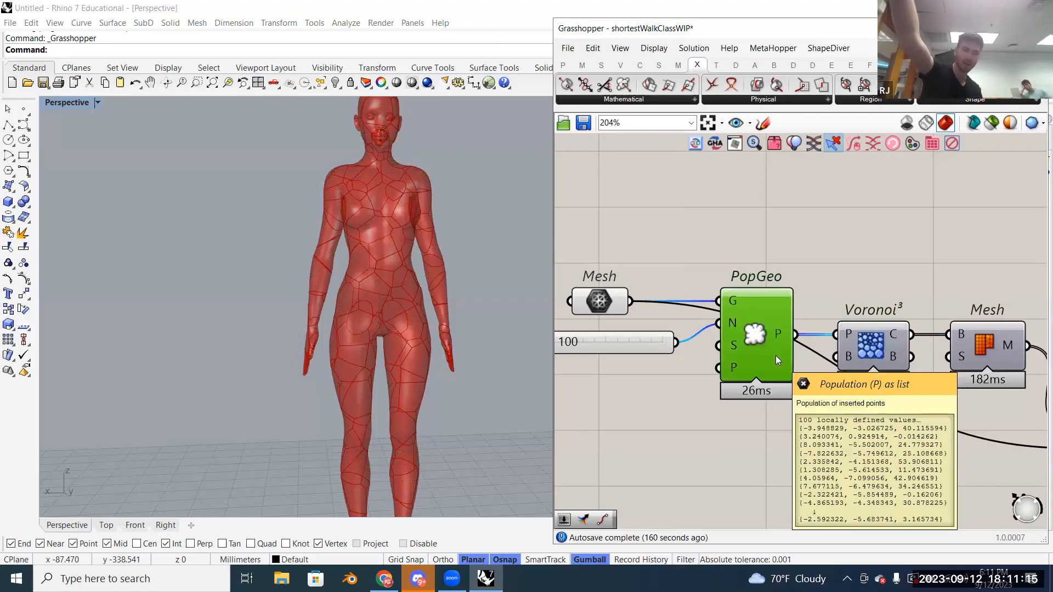
Step: Select ShortWalk to view its paths on the whole body, and inspect the Line output feeding its P input
scroll(724, 328, down, 5)
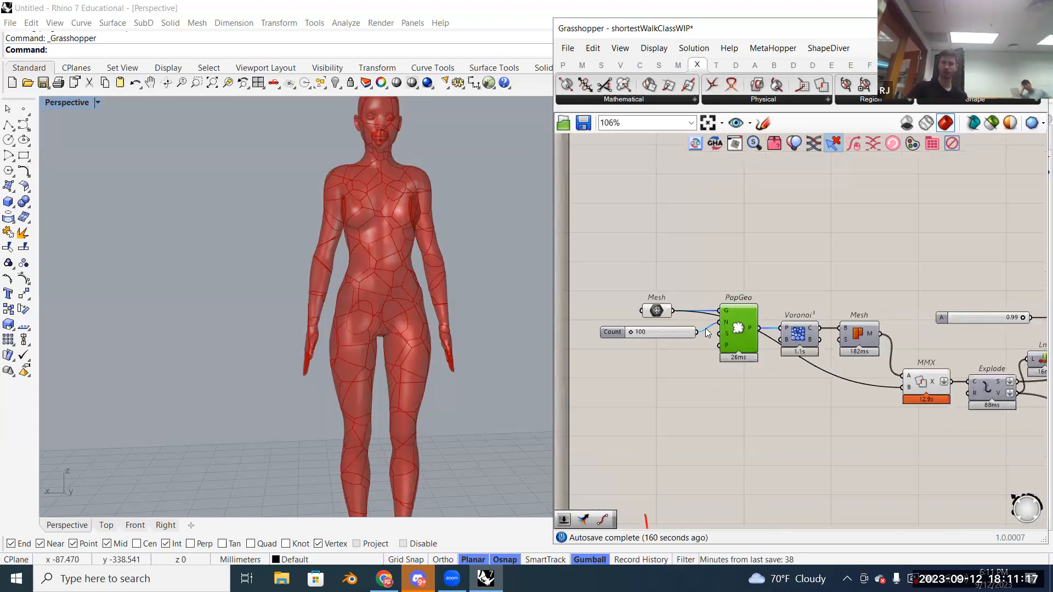
right_drag(720, 307, 561, 289)
scroll(830, 340, up, 5)
click(826, 318)
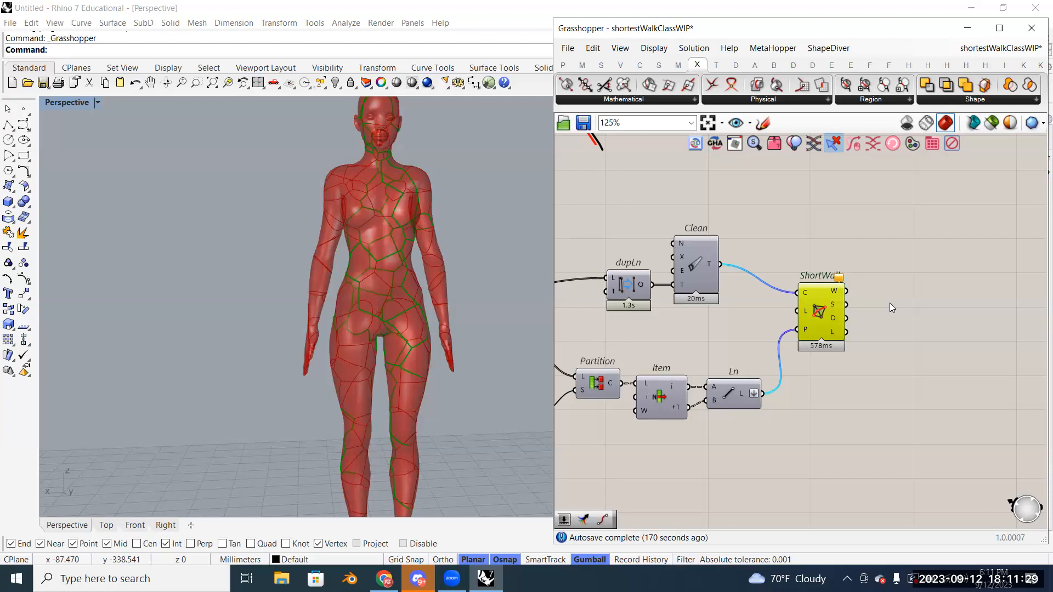
right_drag(842, 298, 843, 318)
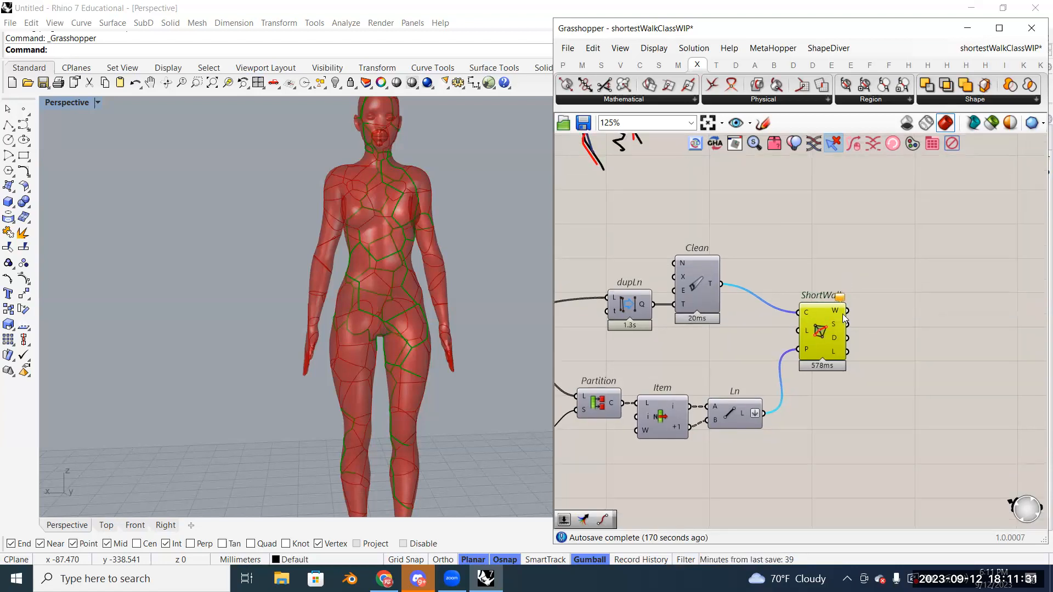
scroll(377, 317, down, 2)
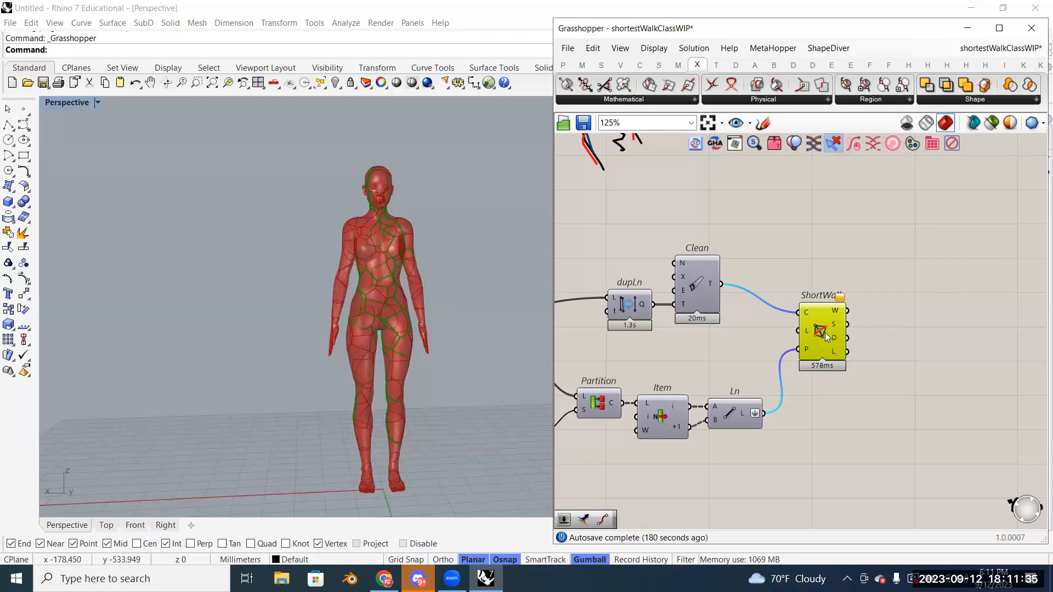
right_drag(743, 409, 776, 381)
scroll(774, 383, up, 1)
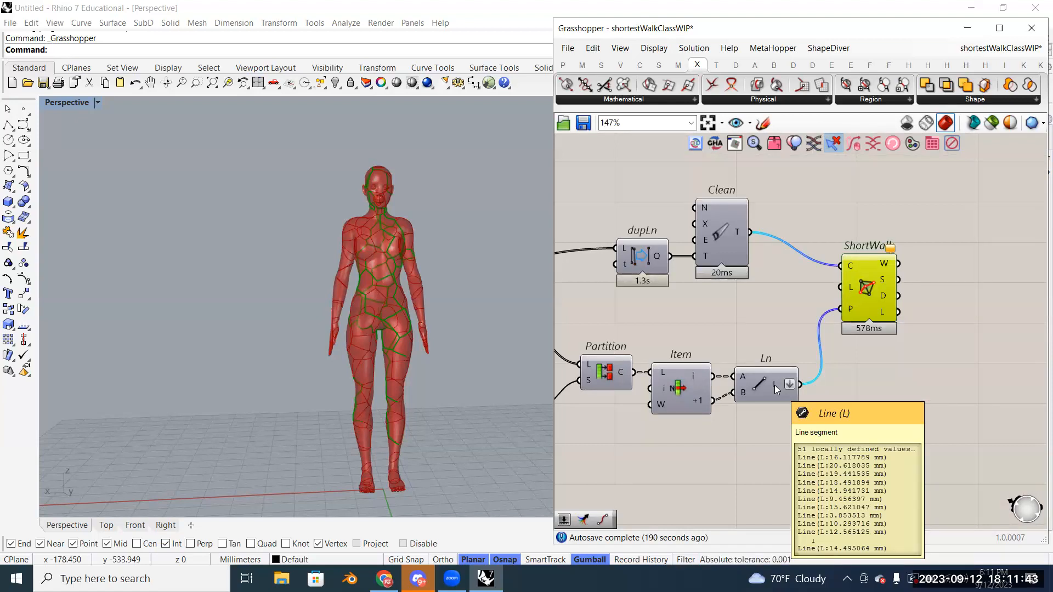
Step: Insert a second Clean component between the Line output and ShortWalk's P input, repositioning ShortWalk to make room
drag(873, 299, 958, 286)
drag(738, 250, 929, 298)
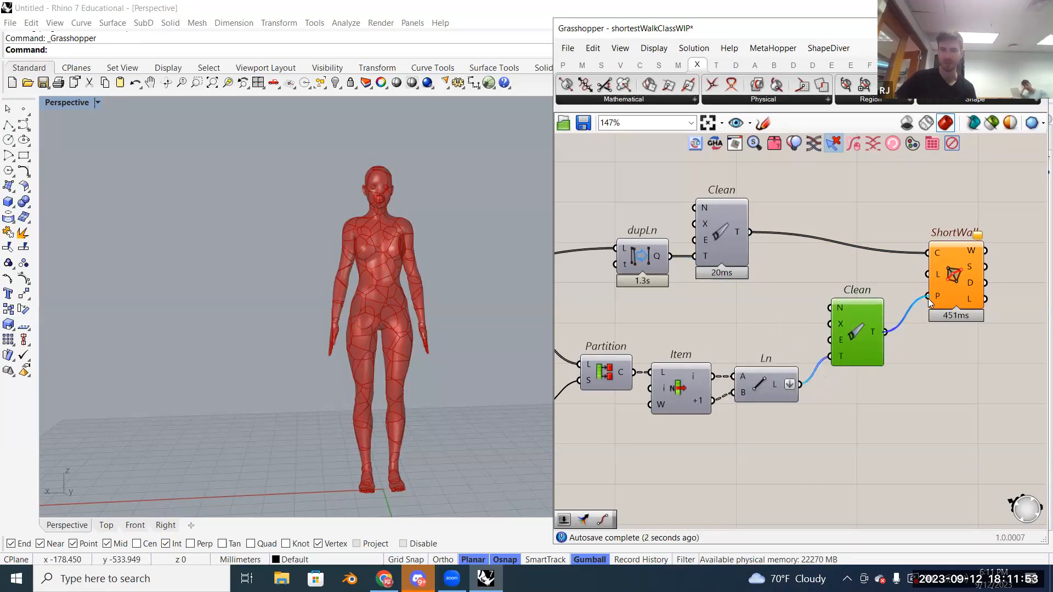
drag(851, 324, 841, 352)
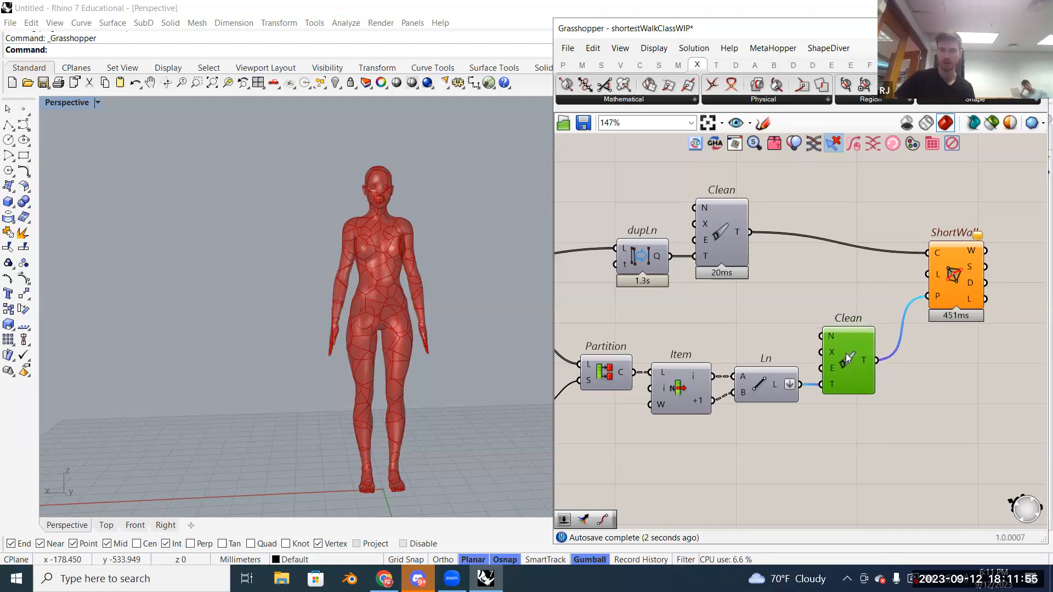
drag(947, 283, 923, 308)
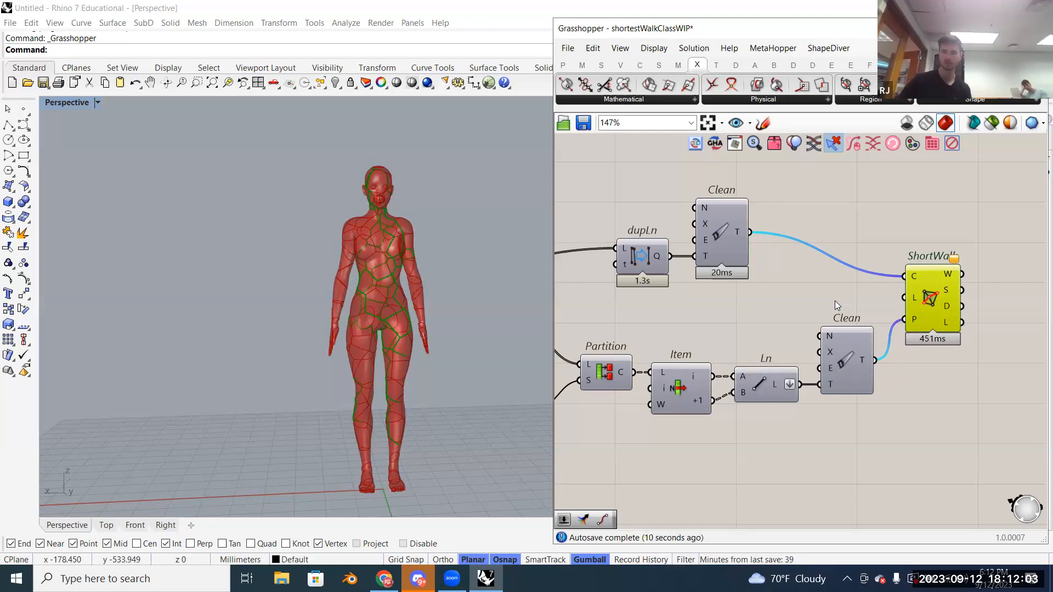
Step: Check the second Clean's Remove Empty input and add a Boolean Toggle beside that component
right_drag(987, 297, 846, 298)
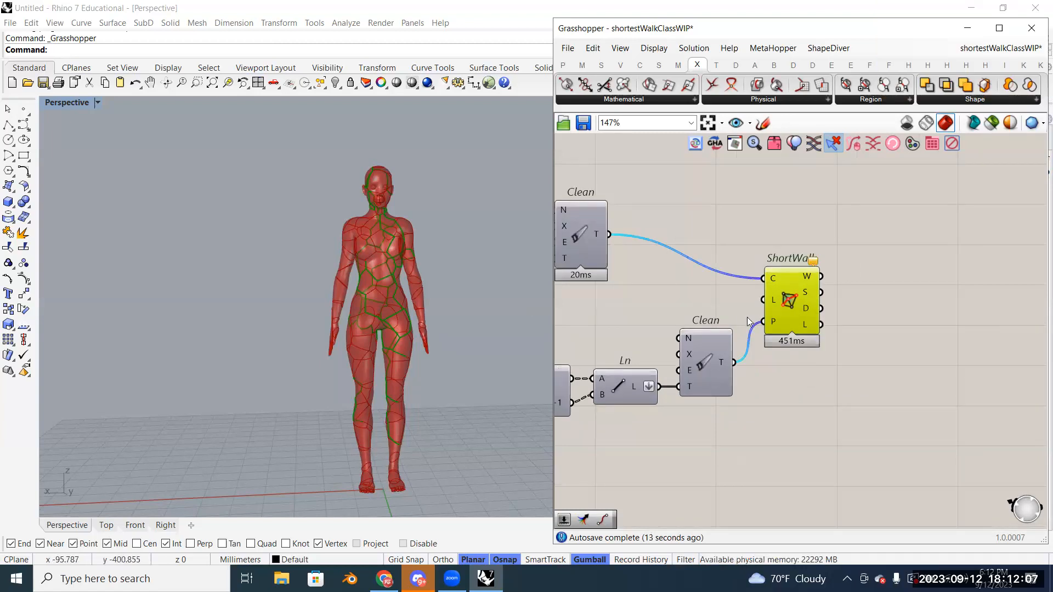
right_drag(748, 349, 864, 337)
scroll(805, 356, up, 2)
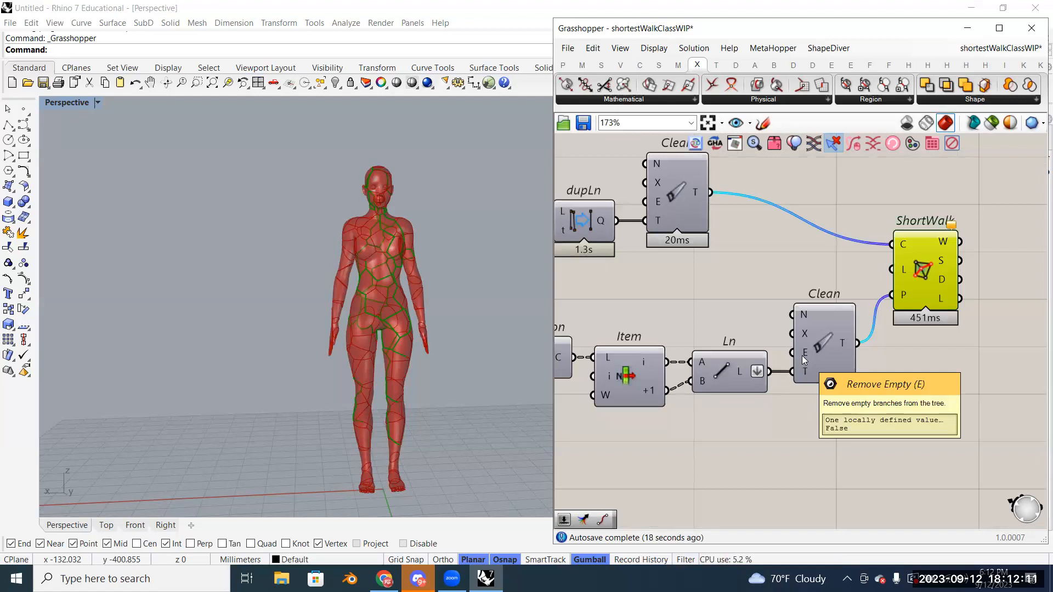
scroll(805, 360, up, 2)
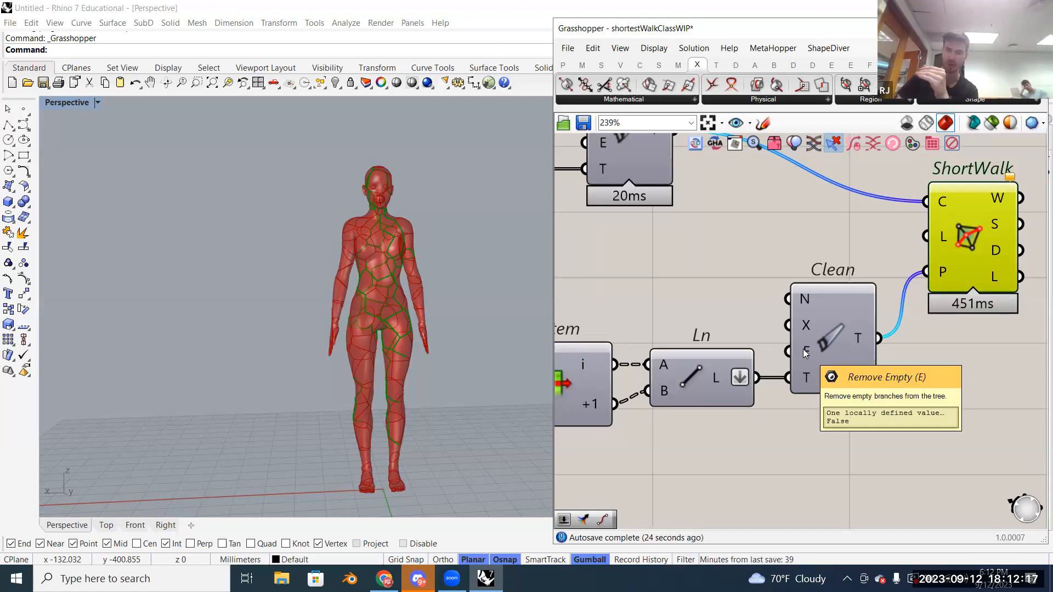
right_drag(803, 348, 835, 354)
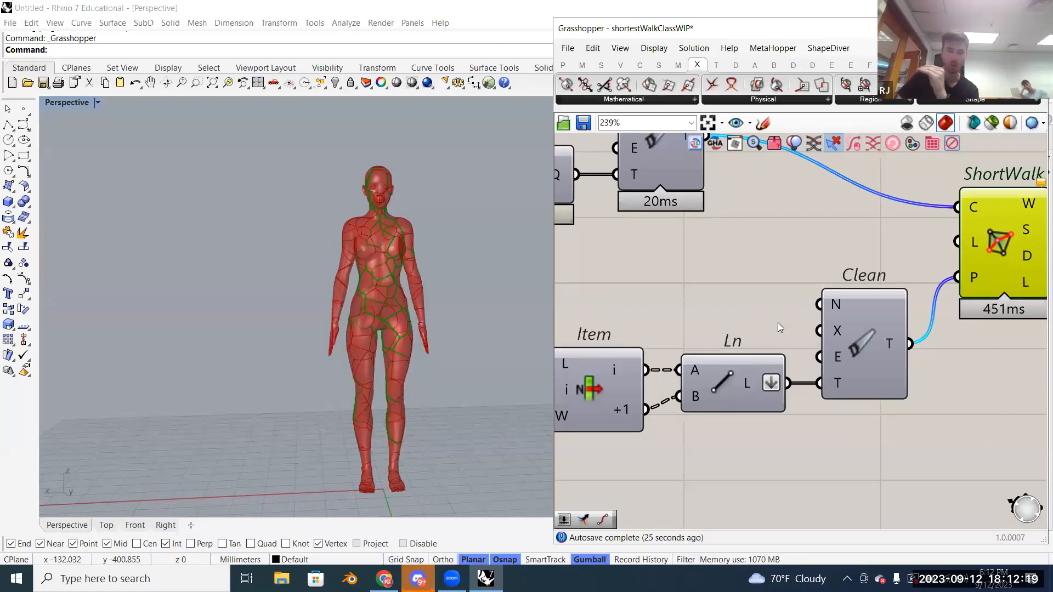
click(740, 303)
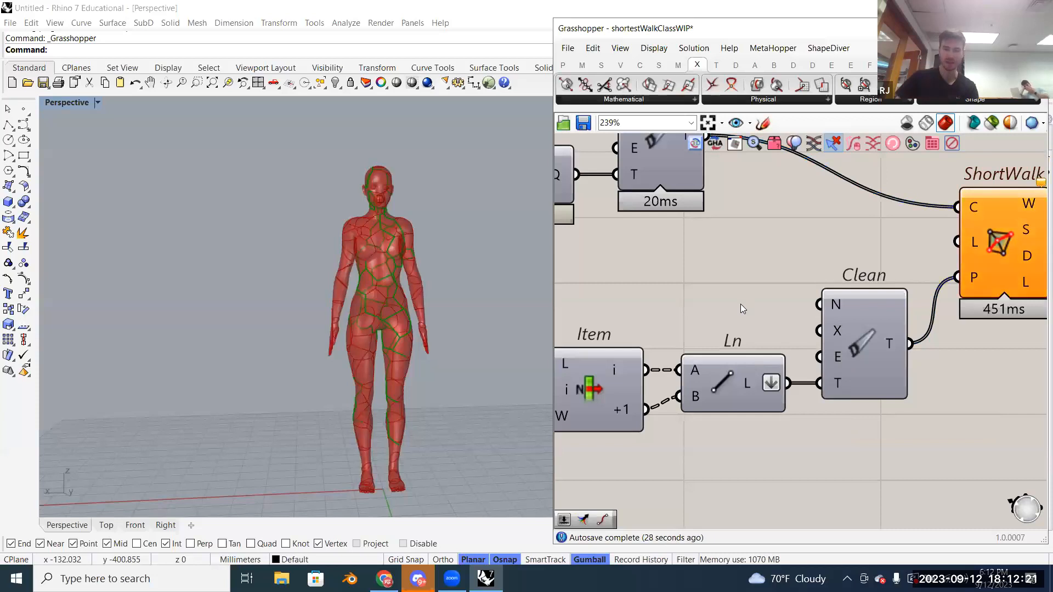
double_click(742, 306)
text(toog)
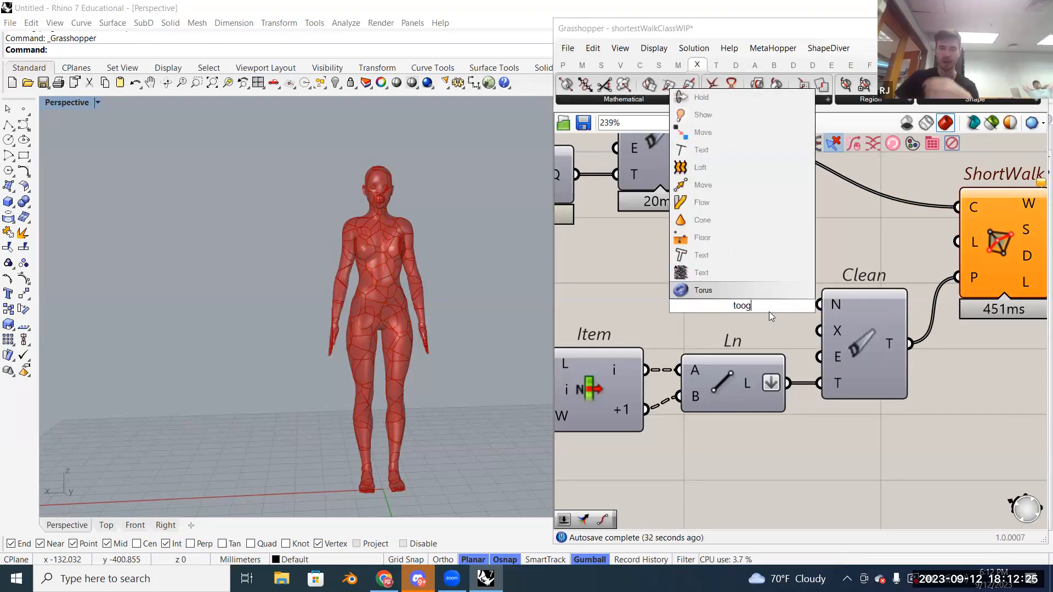
key(BackSpace)
key(BackSpace)
text(gg)
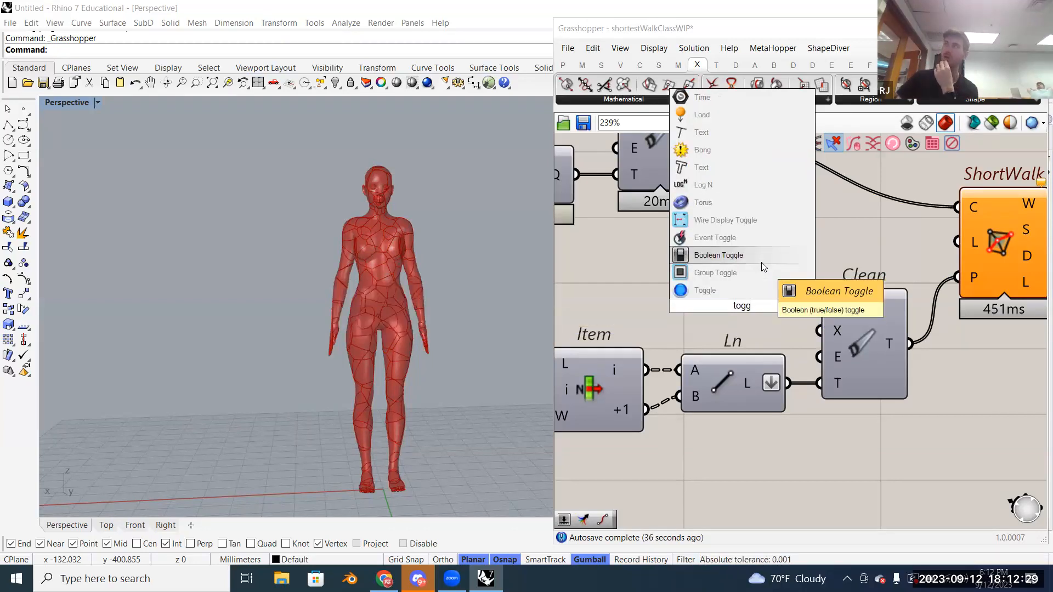
click(761, 263)
Step: Place the Boolean Toggle above Line, set it to True and connect it to the second Clean's E input
drag(807, 311, 779, 313)
click(779, 314)
drag(812, 351, 816, 355)
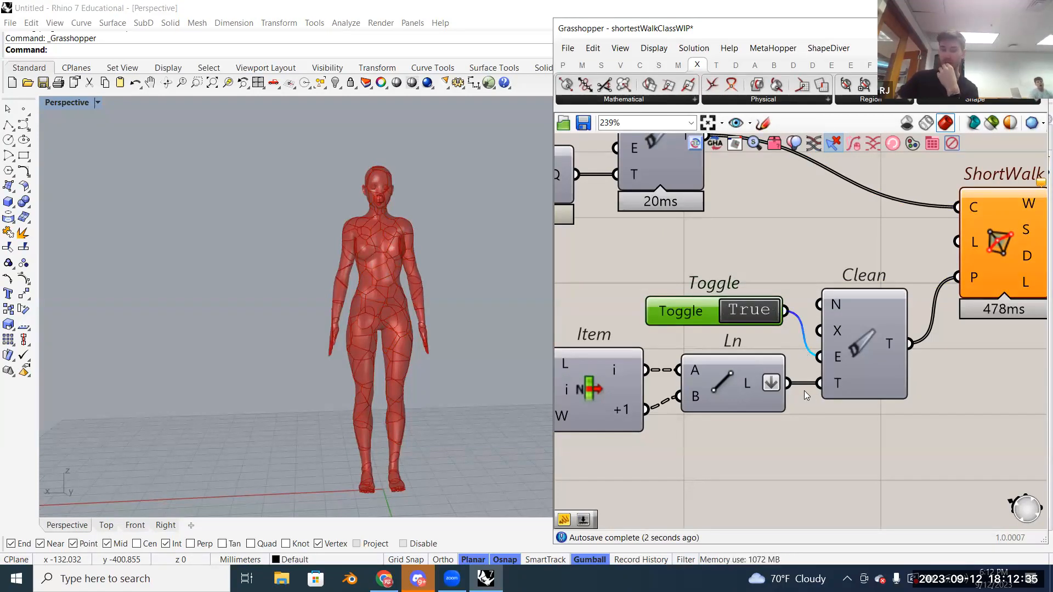
Step: Review the definition back to PopGeo's Seed input and forward again to ShortWalk's P input
scroll(804, 393, down, 3)
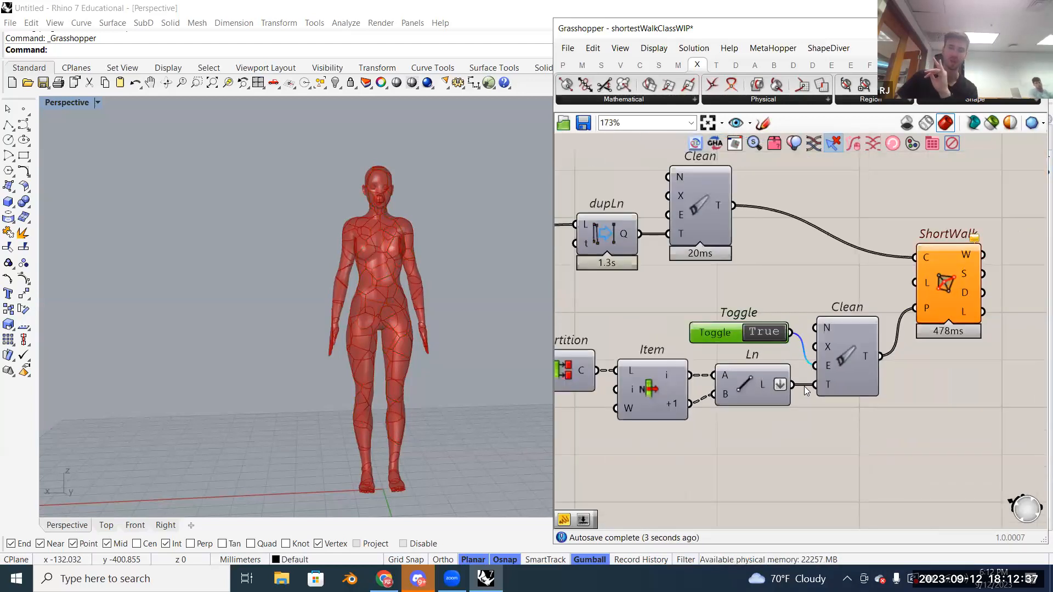
scroll(927, 387, down, 3)
scroll(917, 377, down, 2)
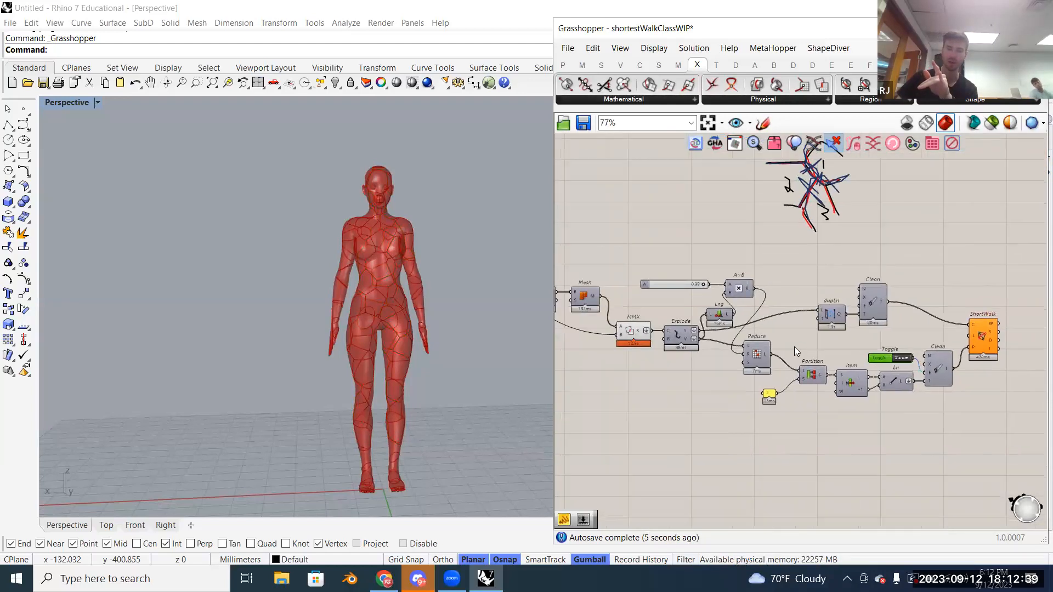
right_drag(617, 311, 714, 316)
mouse_move(587, 301)
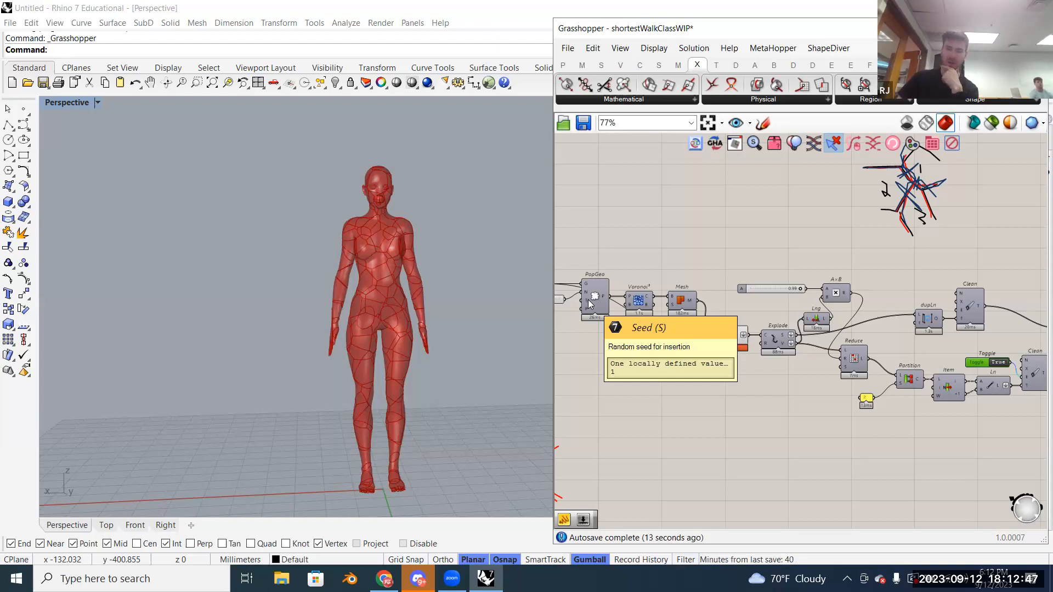
right_drag(961, 352, 811, 354)
scroll(916, 357, up, 5)
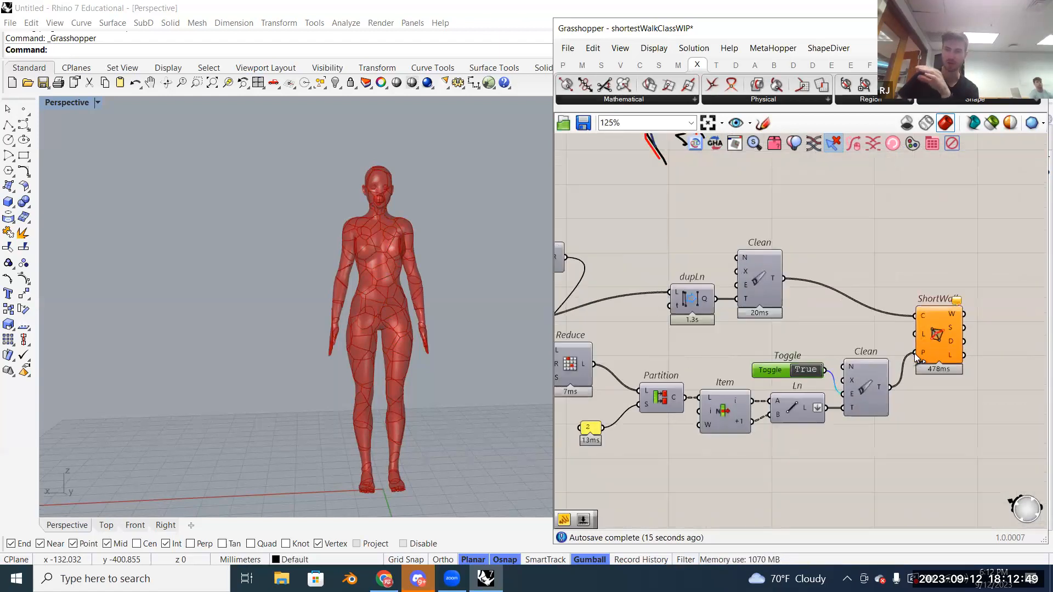
Step: Move the Boolean Toggle slightly closer to the Line component and deselect it
drag(706, 388, 704, 393)
click(738, 352)
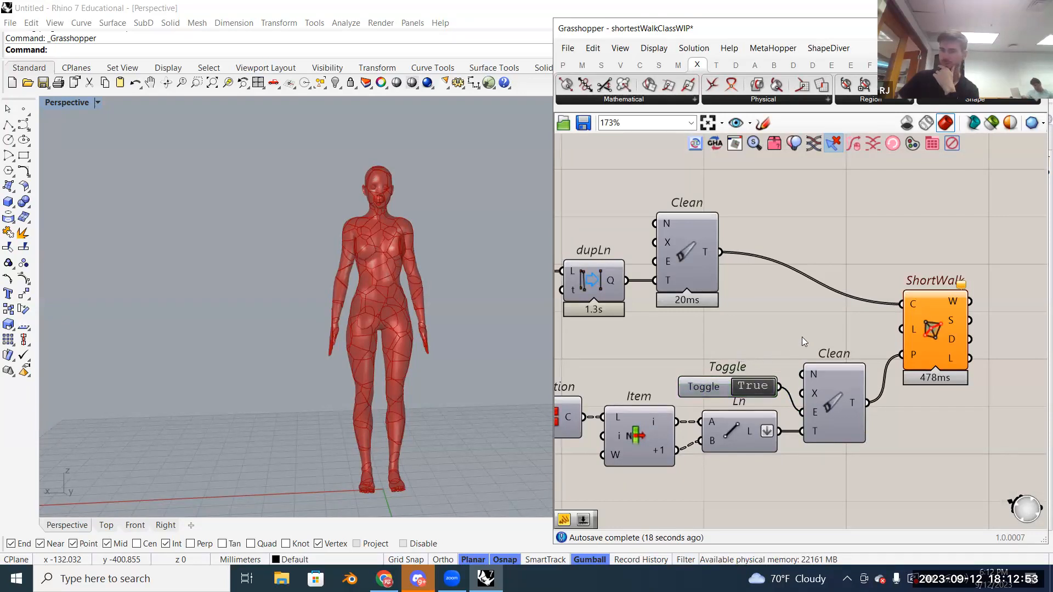
Step: Select the ShortWalk component to examine its paths on the body, and check the contents of its W output
scroll(801, 337, down, 3)
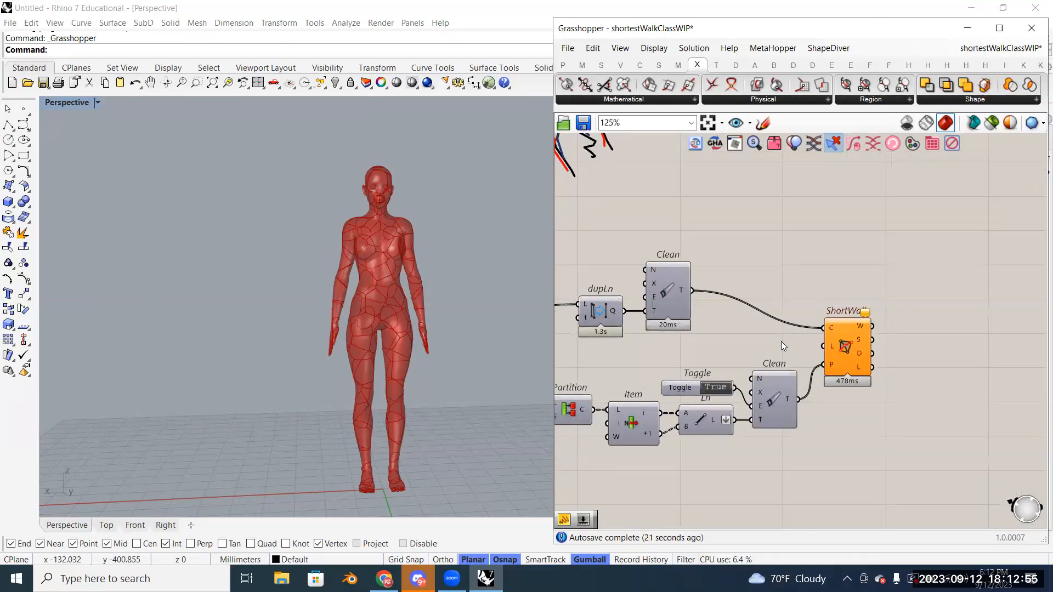
right_drag(763, 313, 734, 297)
right_drag(840, 332, 796, 310)
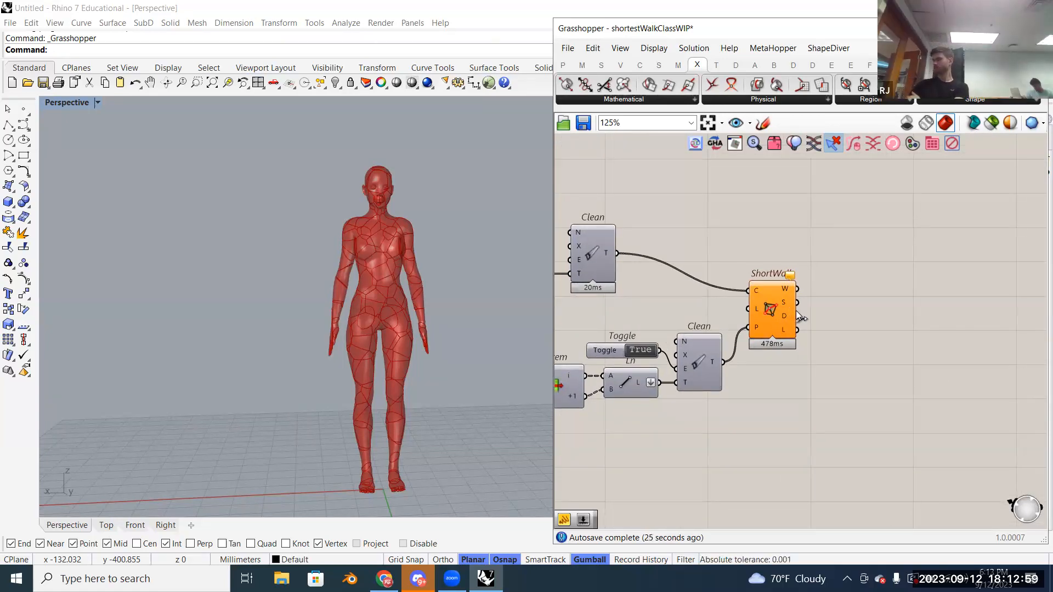
click(782, 311)
scroll(384, 259, up, 2)
scroll(384, 259, up, 6)
scroll(384, 260, down, 6)
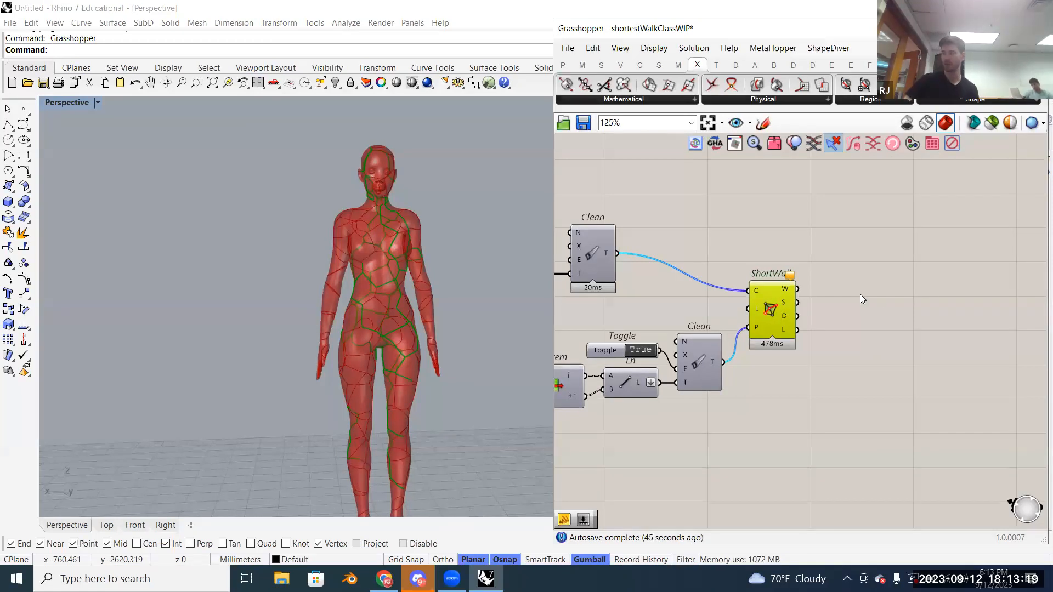
scroll(790, 296, down, 2)
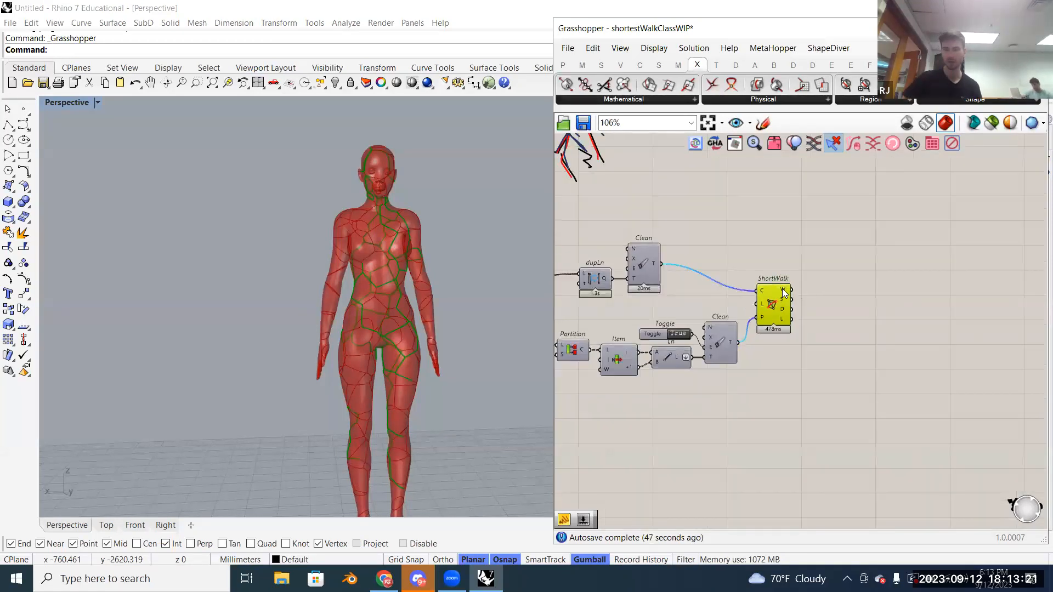
scroll(784, 294, up, 2)
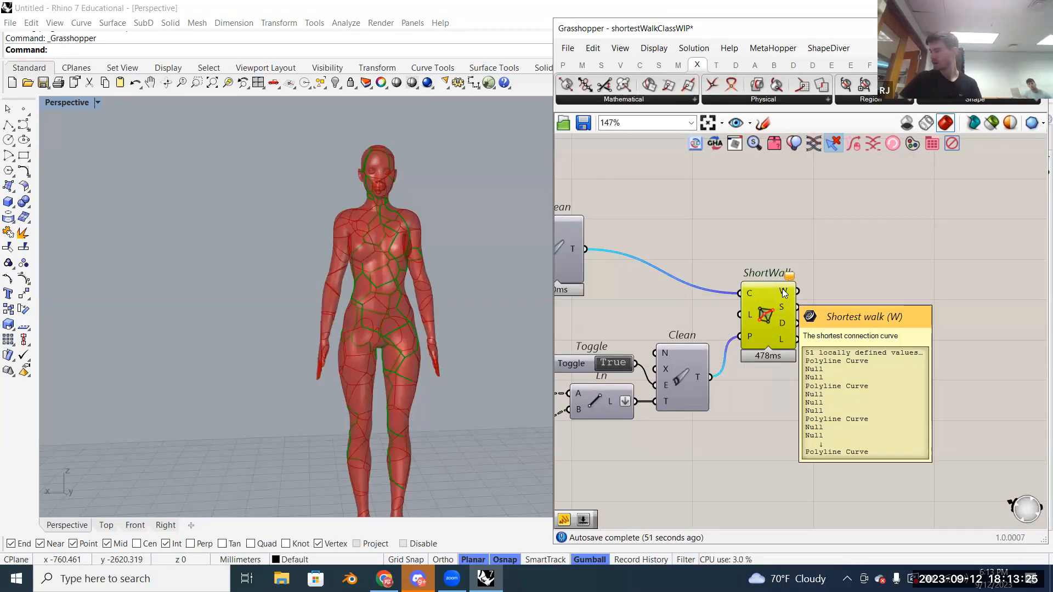
click(865, 288)
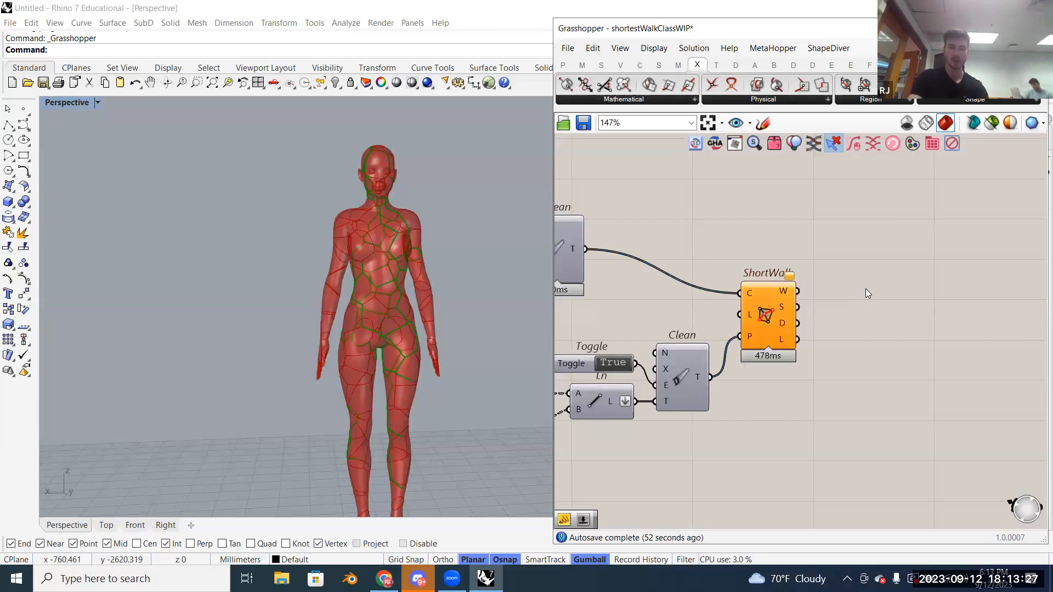
Step: Add a Curve To Polyline component, place it unconnected just above ShortWalk and deselect it
double_click(865, 288)
text(curve)
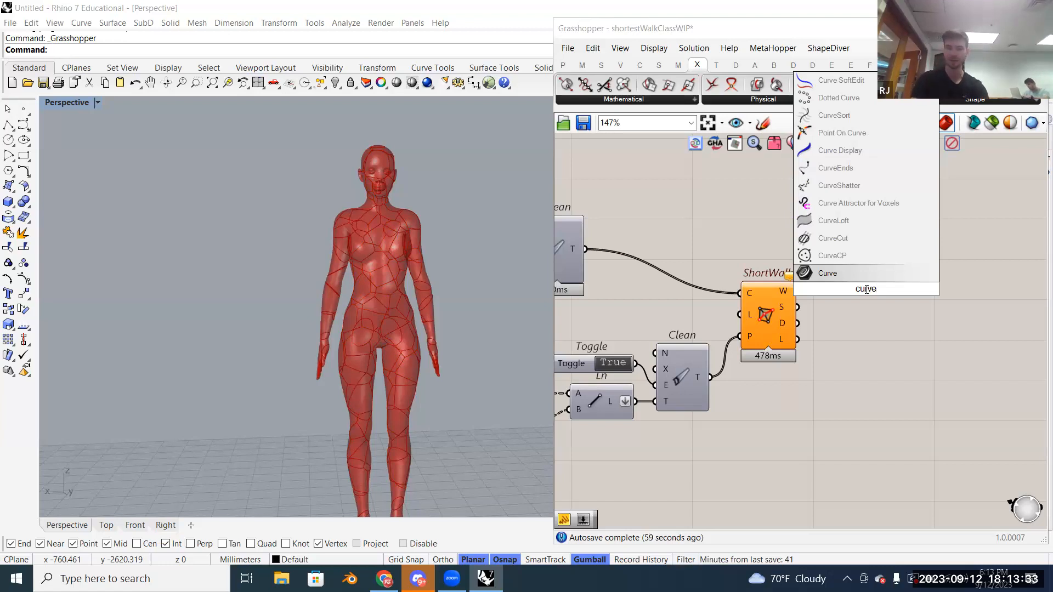
text(to pol)
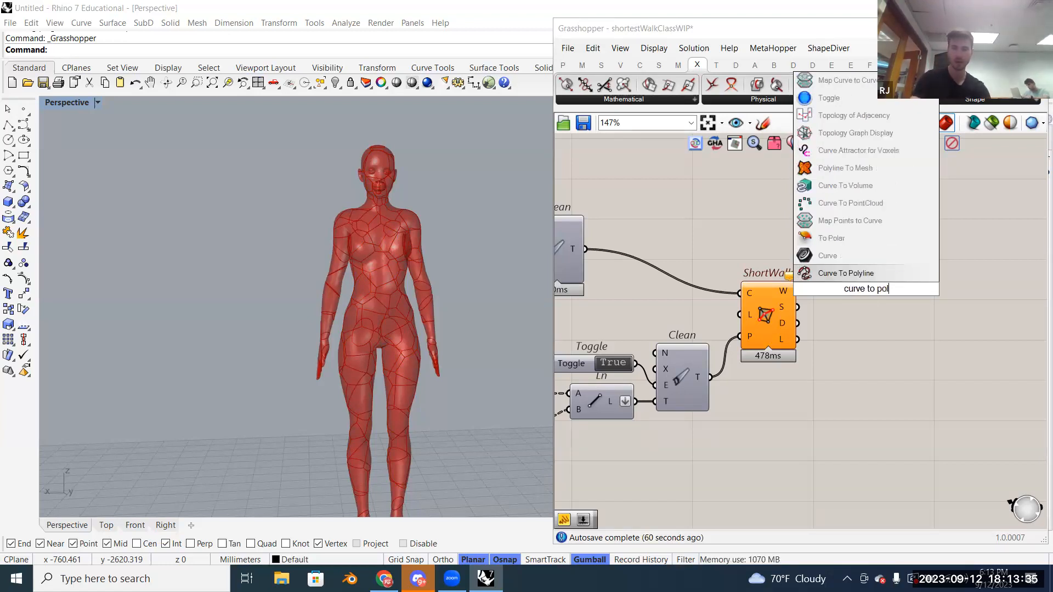
click(870, 273)
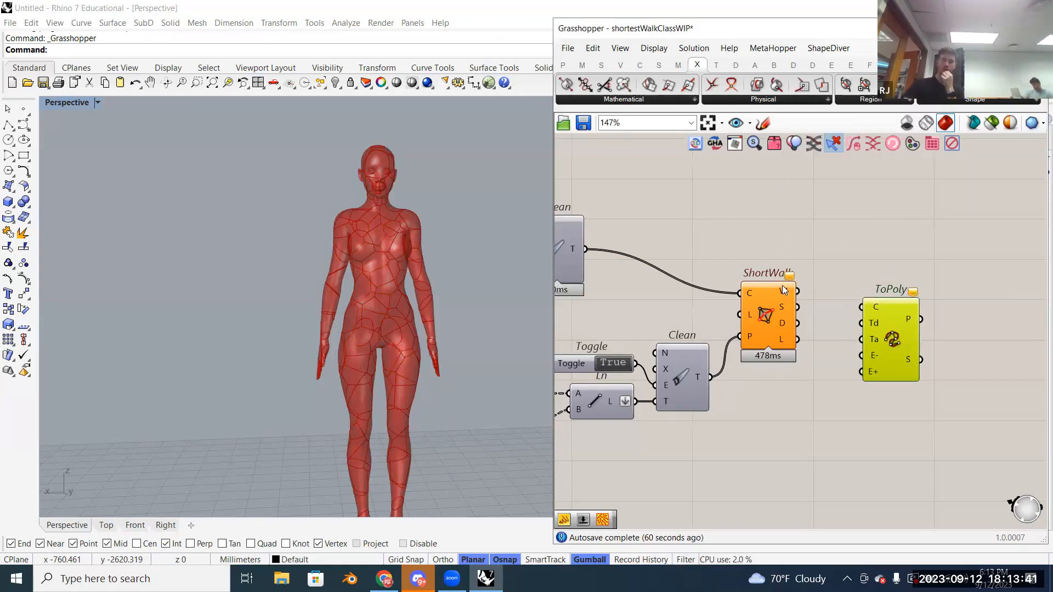
mouse_move(785, 290)
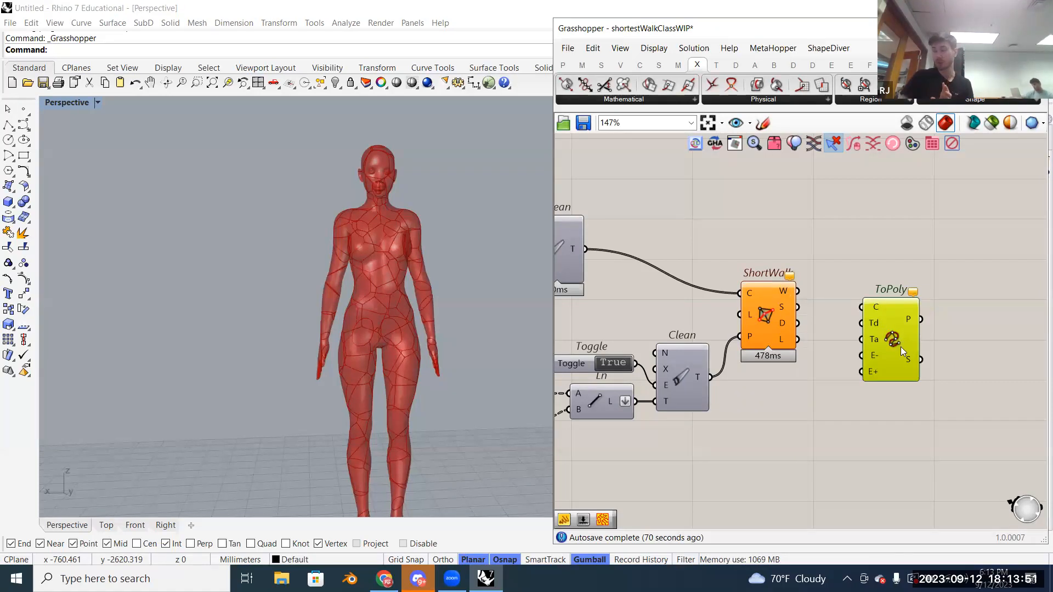
drag(891, 357, 766, 234)
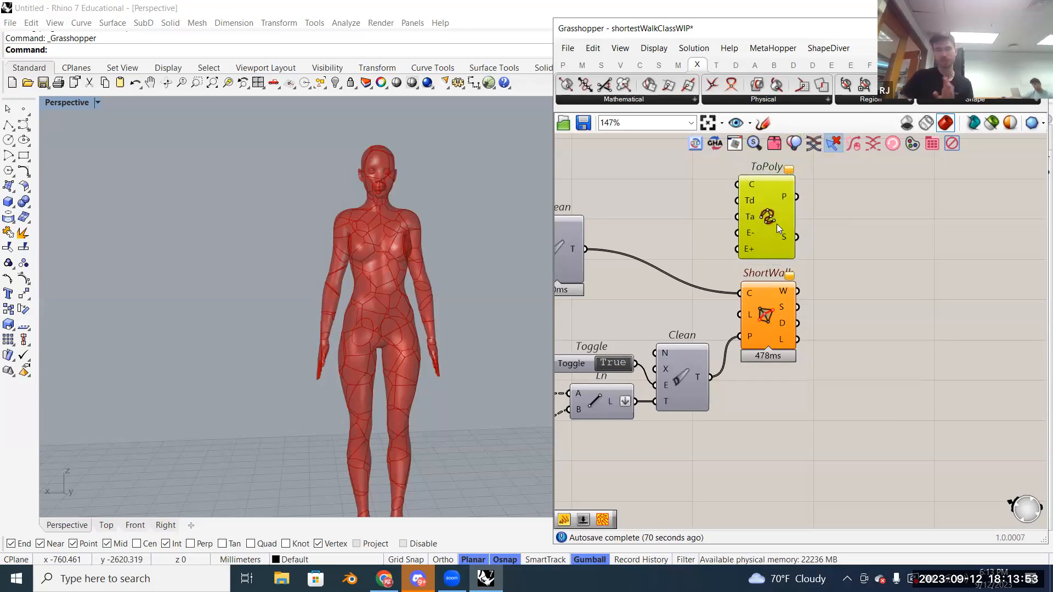
right_drag(860, 266, 862, 255)
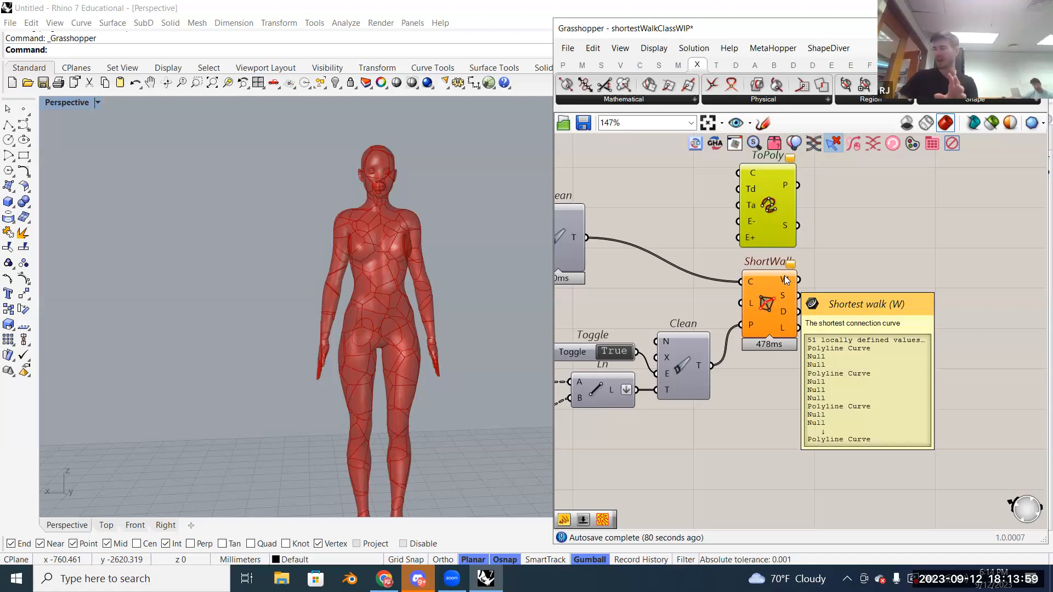
click(955, 284)
Step: Add a Reduce polyline component beside ShortWalk and connect ShortWalk's W output to its P input
double_click(892, 289)
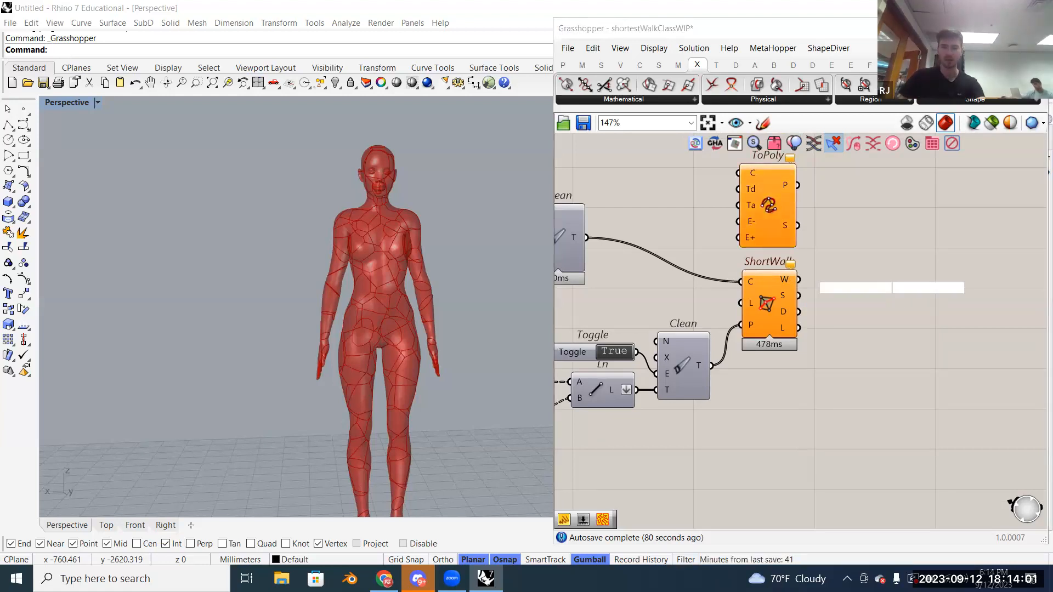
text(reduc)
key(Up)
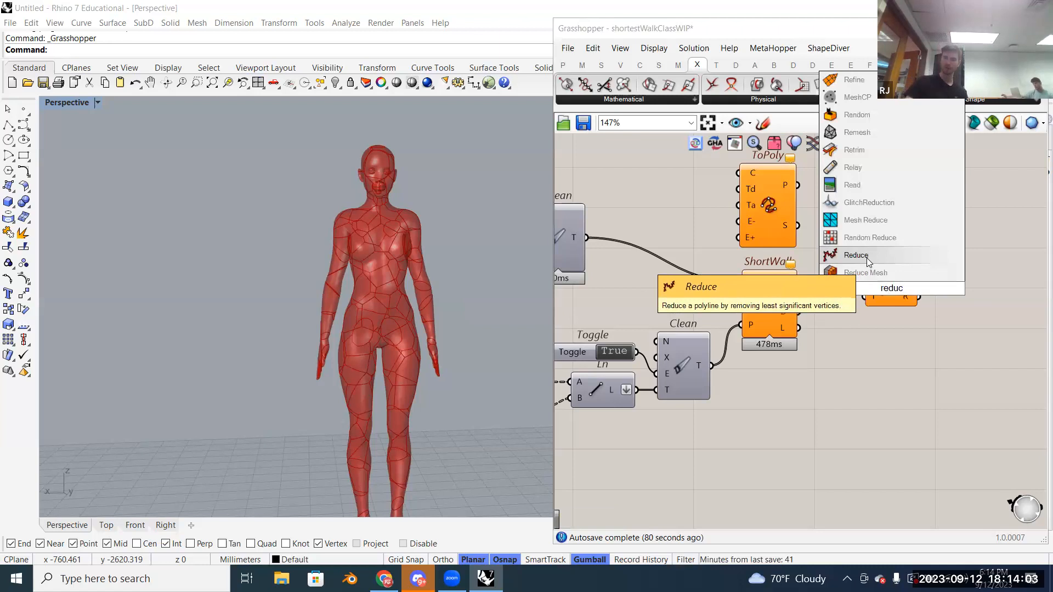
key(Return)
scroll(878, 289, down, 2)
scroll(866, 289, up, 6)
click(897, 286)
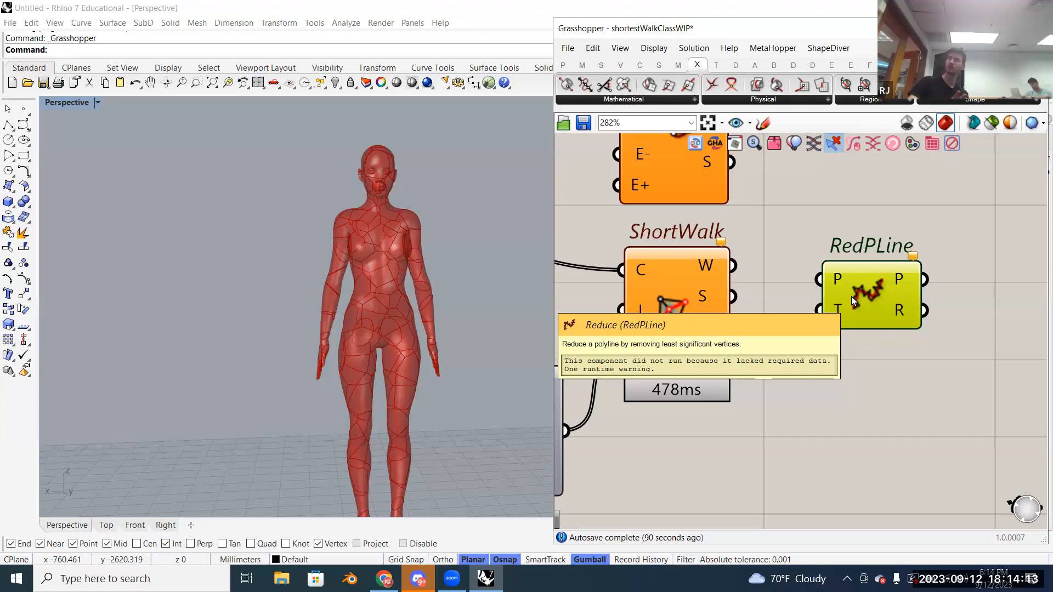
drag(734, 265, 870, 282)
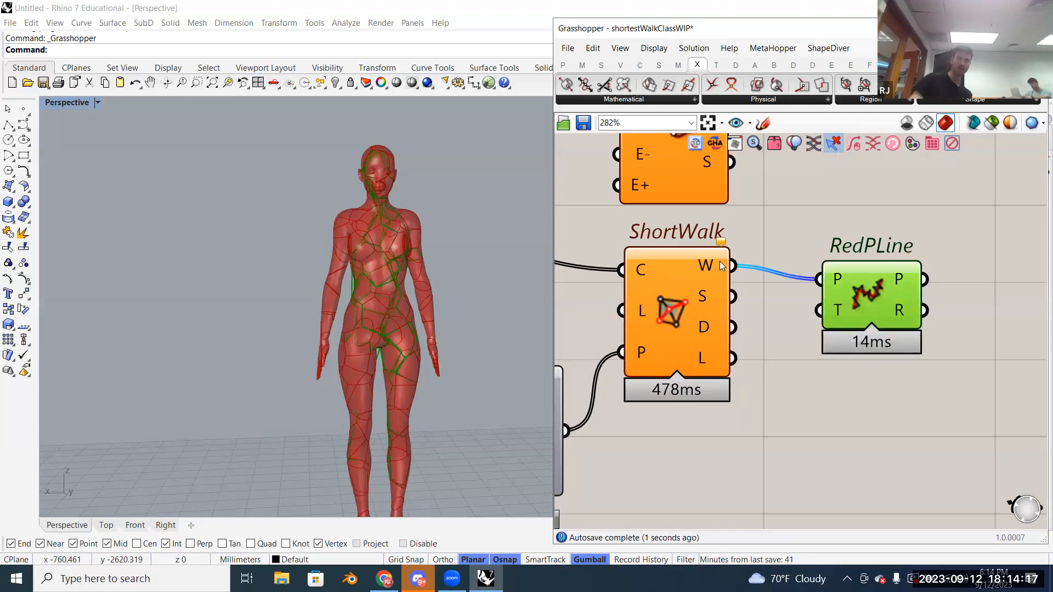
Step: Compare ShortWalk's W output with Reduce's P input and examine the reduced paths closely on the torso
mouse_move(714, 265)
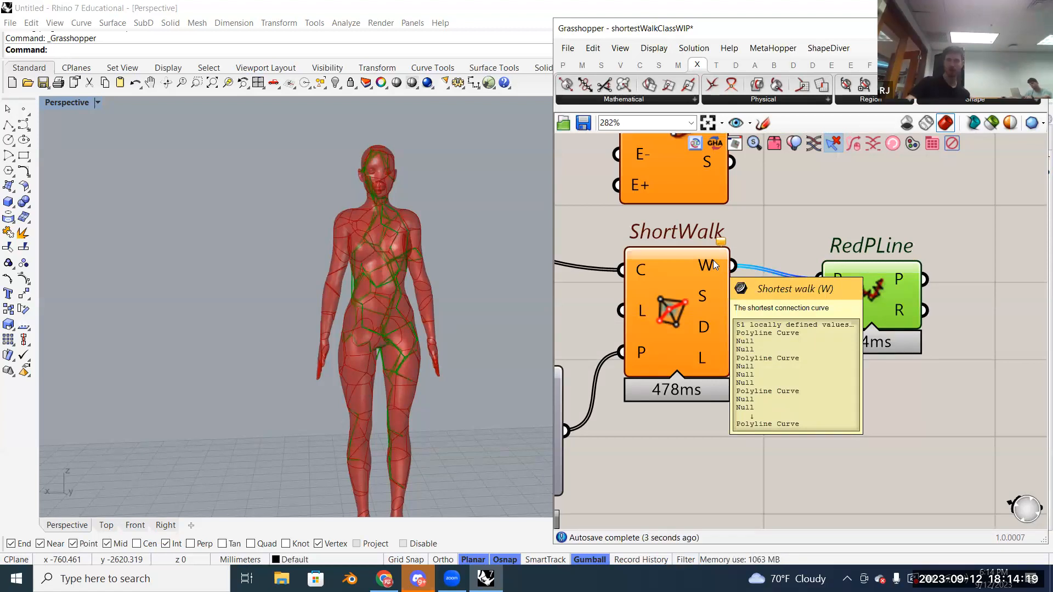
mouse_move(837, 280)
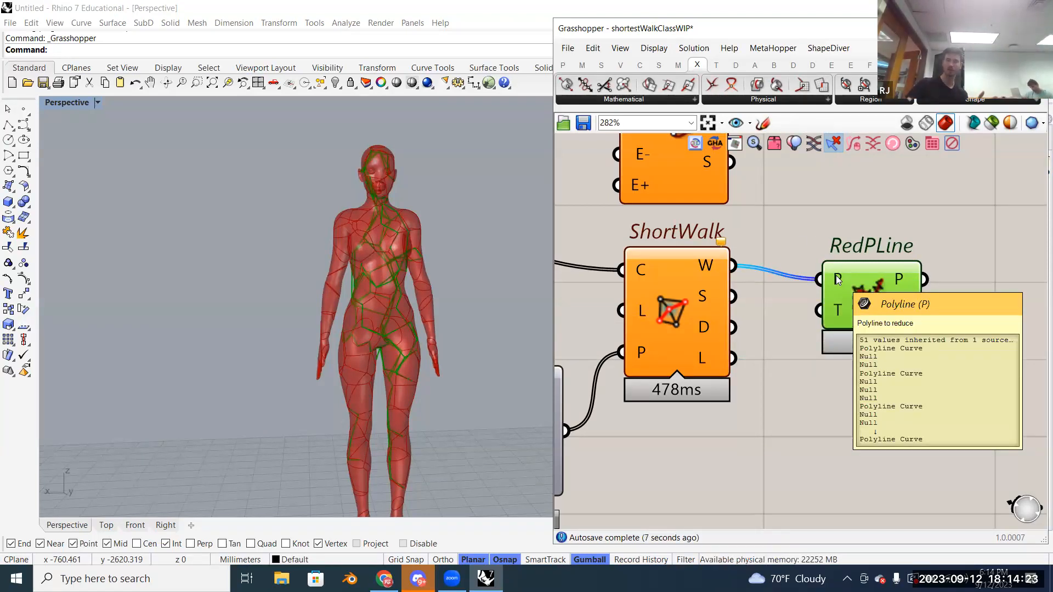
scroll(368, 256, up, 4)
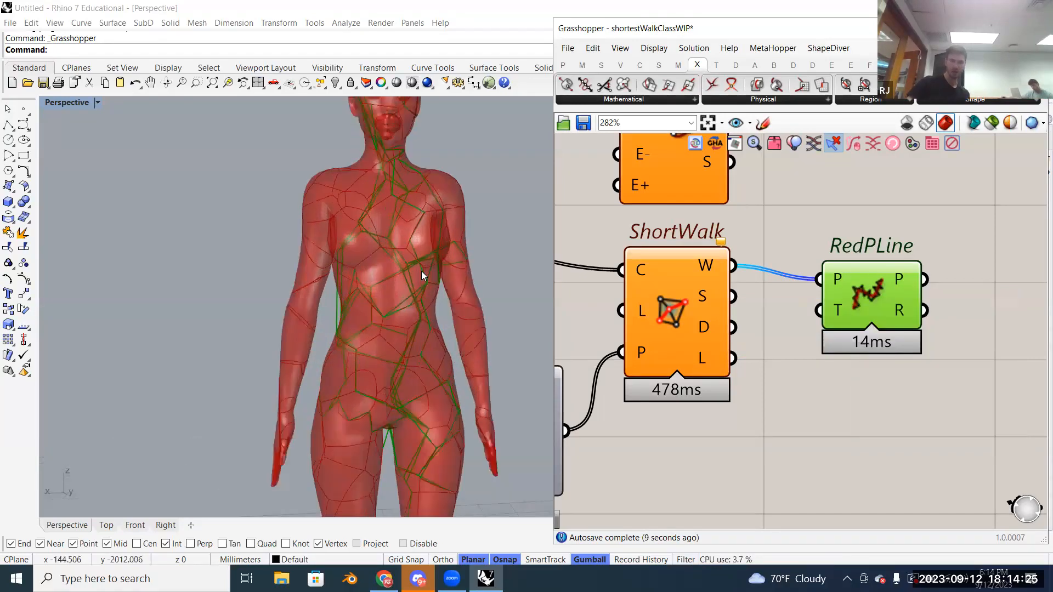
scroll(406, 286, up, 3)
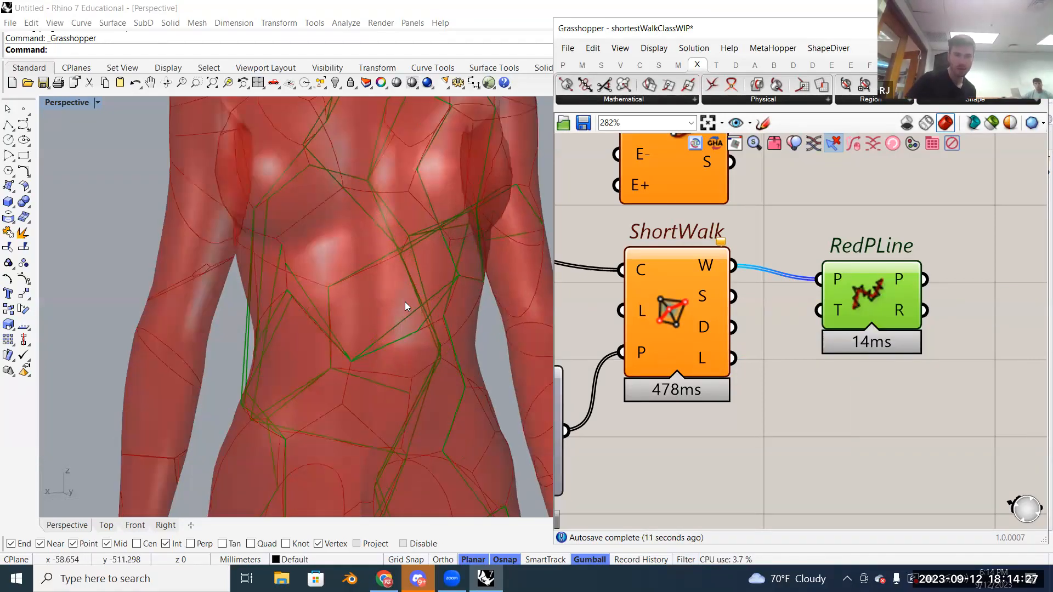
scroll(405, 302, down, 6)
mouse_move(417, 281)
right_down()
mouse_move(455, 266)
mouse_move(407, 267)
right_up()
Step: Add a Smooth Polyline component after Reduce, connect Reduce's P output to its P input and place it slightly lower
right_drag(879, 293, 724, 300)
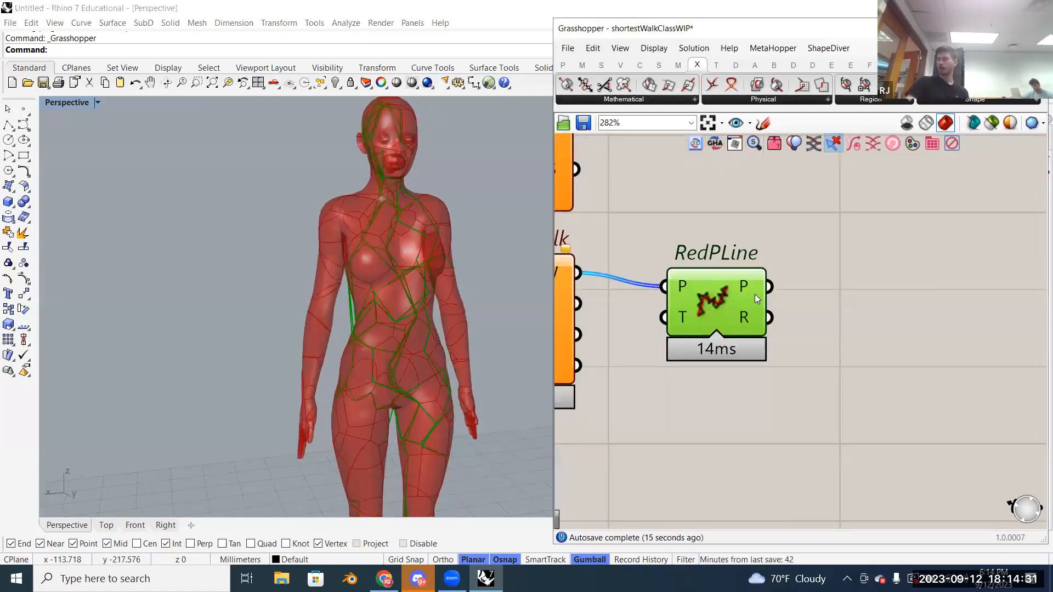
double_click(883, 301)
text(smoo)
key(Up)
key(Up)
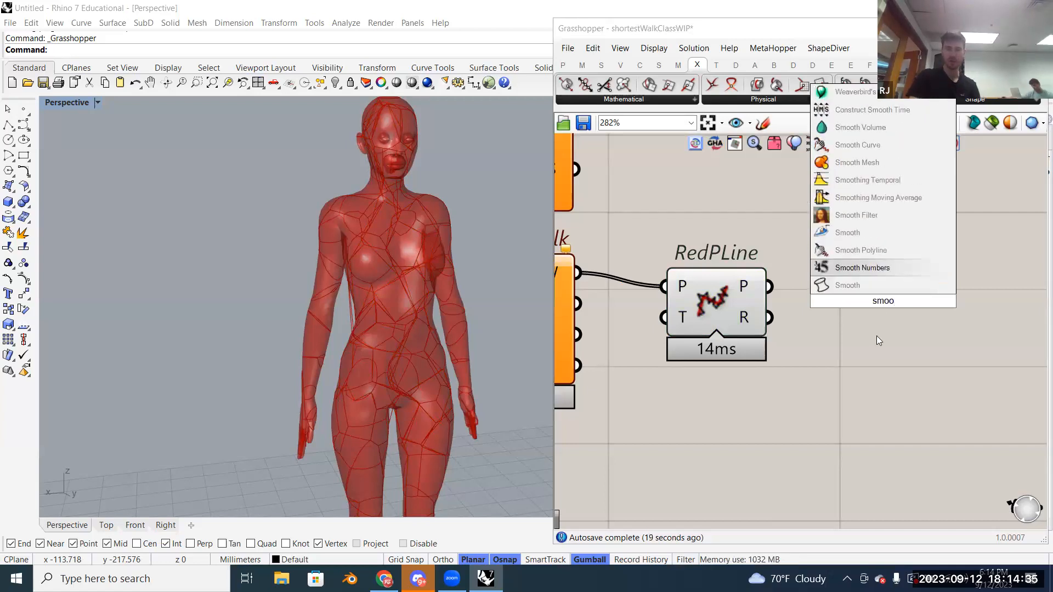
key(Return)
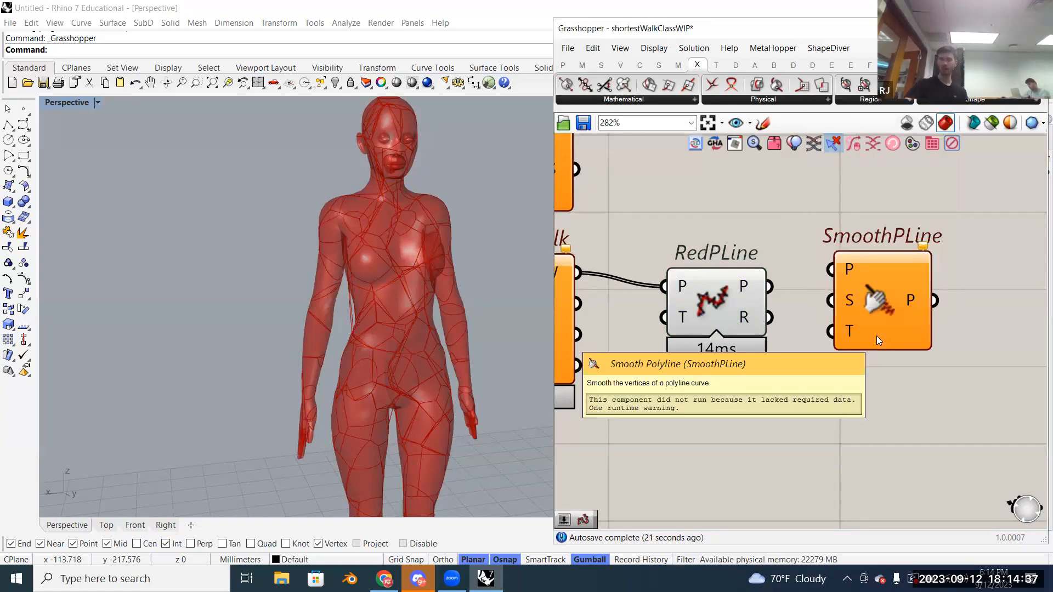
mouse_move(848, 300)
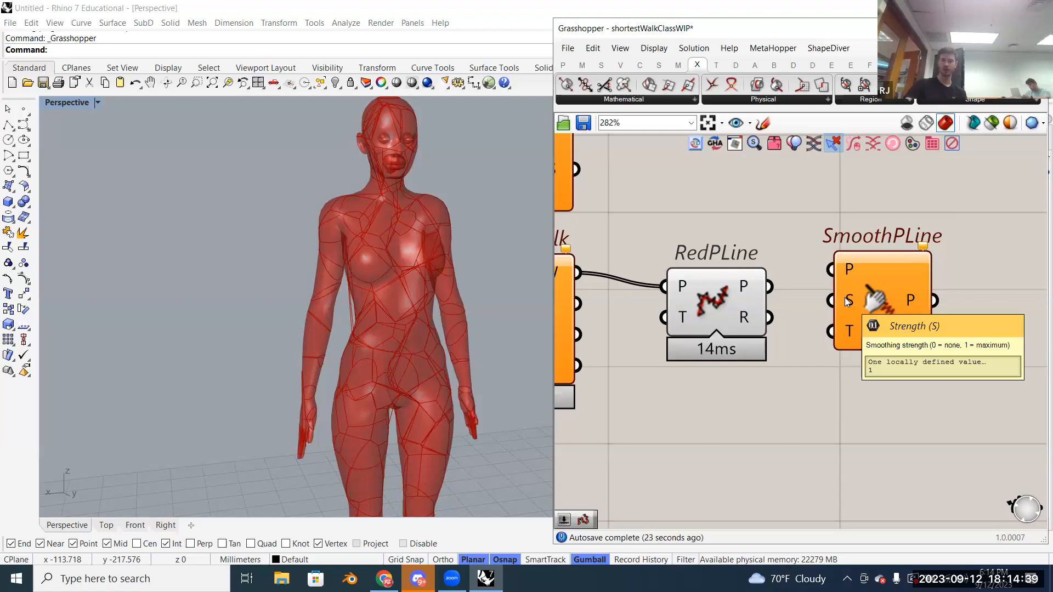
drag(884, 291, 879, 351)
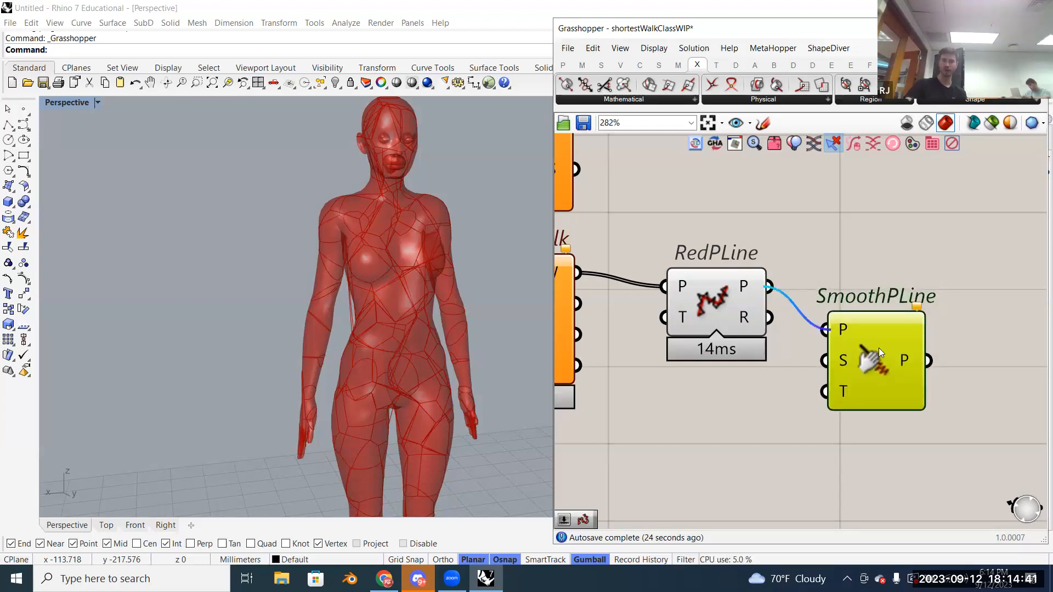
Step: Examine the reduced and smoothed paths on the body and check Reduce's Tolerance input
right_drag(307, 324, 283, 319)
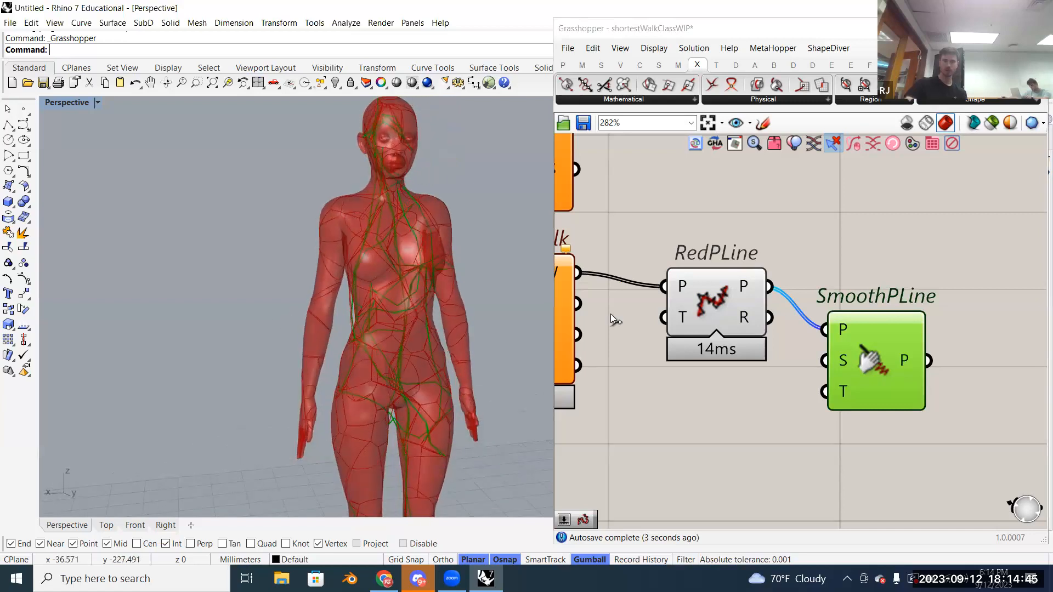
click(714, 308)
click(866, 344)
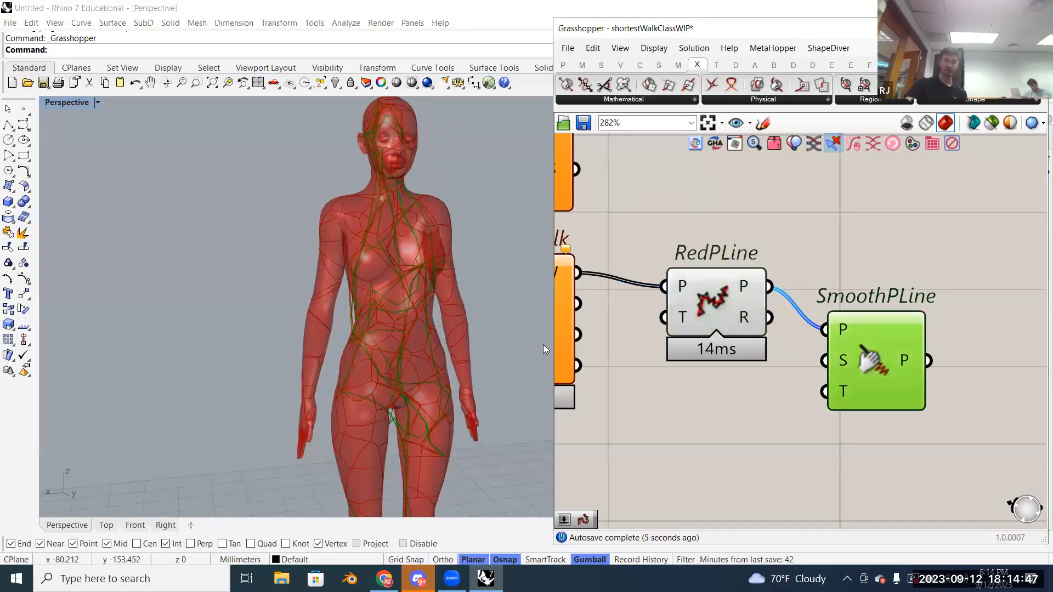
right_drag(493, 335, 323, 225)
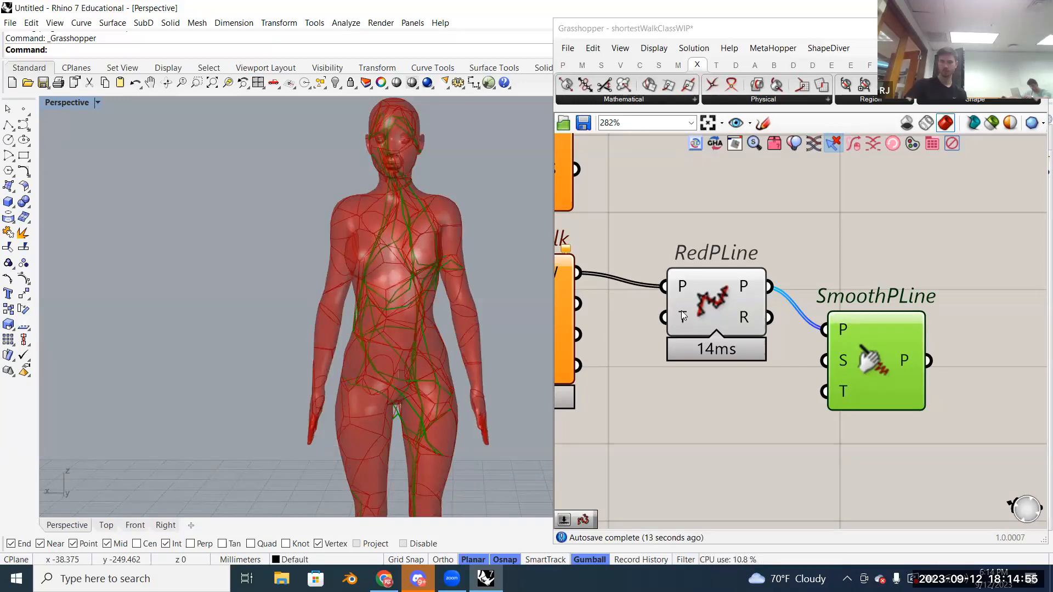
mouse_move(682, 311)
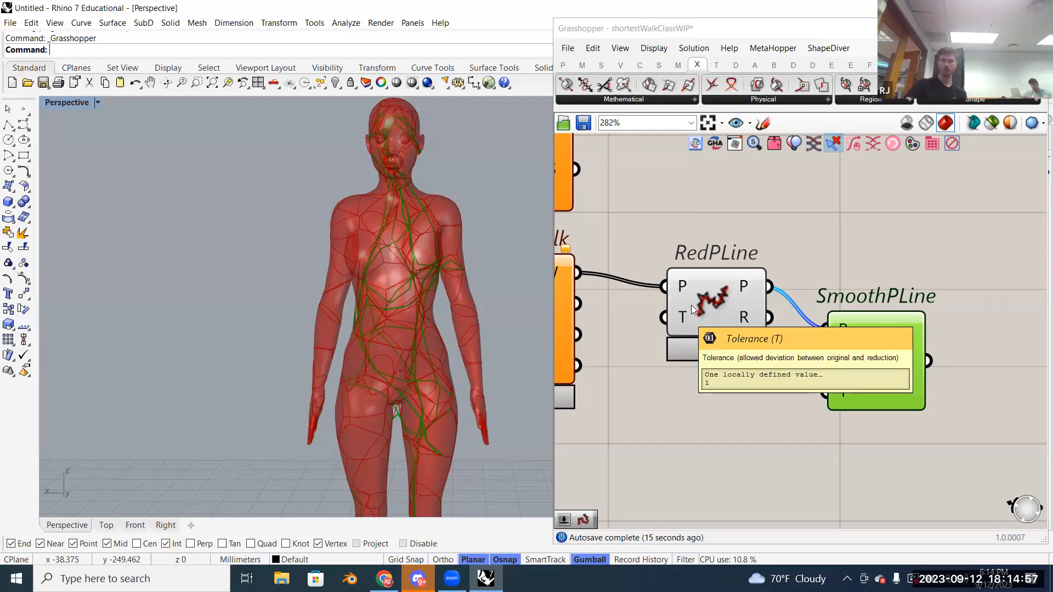
right_drag(681, 311, 734, 278)
scroll(398, 258, down, 2)
scroll(401, 293, up, 3)
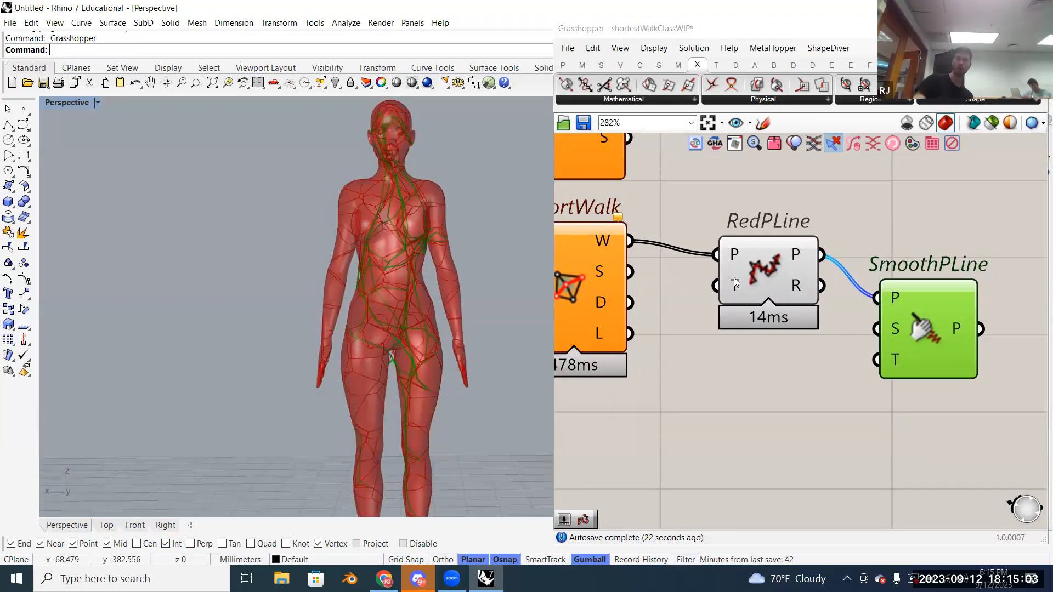
Step: Add a panel containing .1, connect it to Reduce's T input and move it just below that component
mouse_move(735, 281)
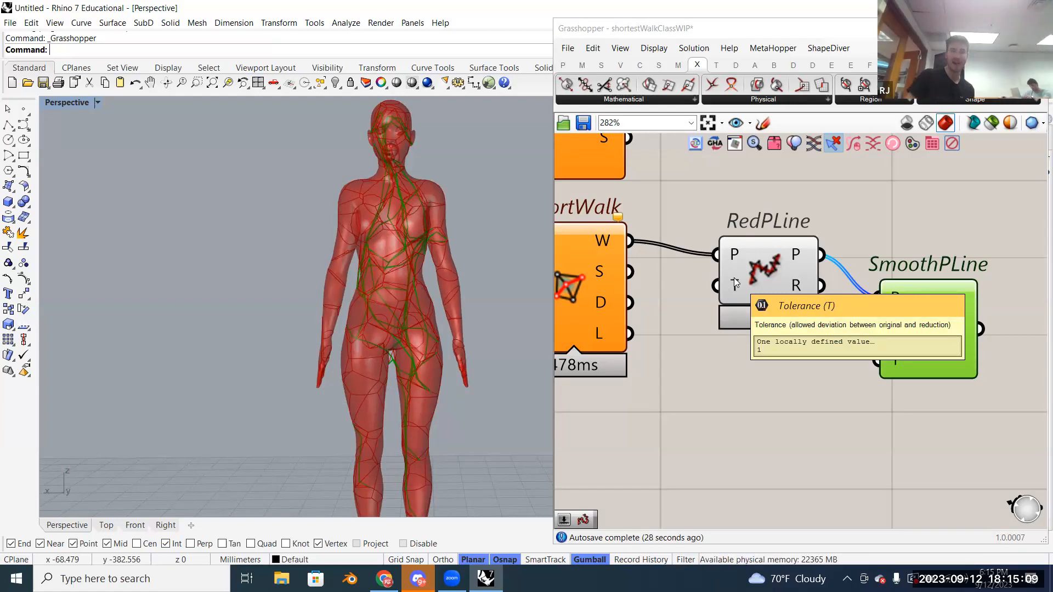
double_click(733, 462)
text(//.)
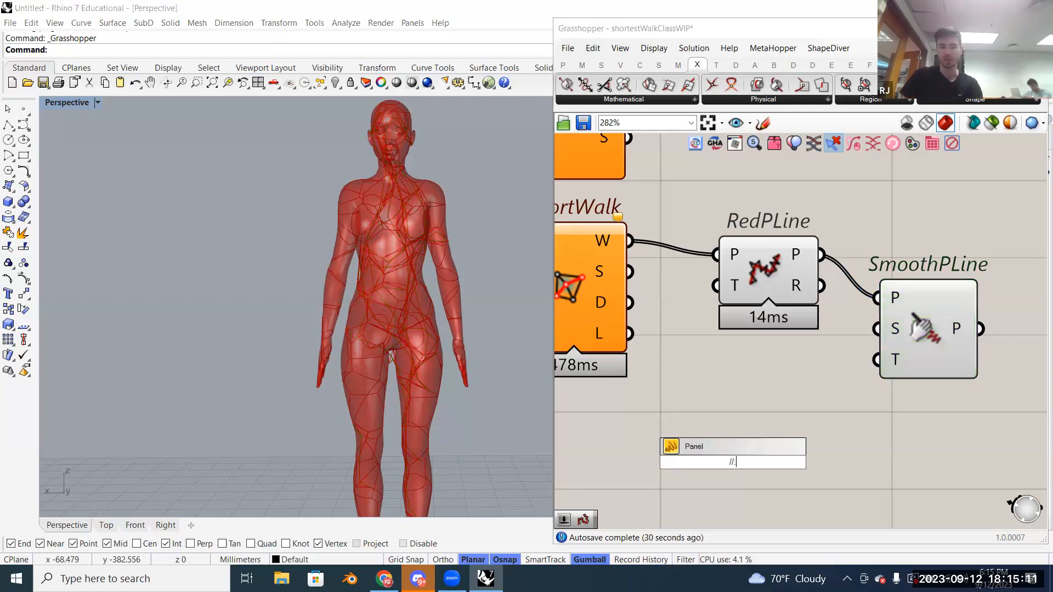
text(1)
key(Return)
drag(762, 462, 716, 286)
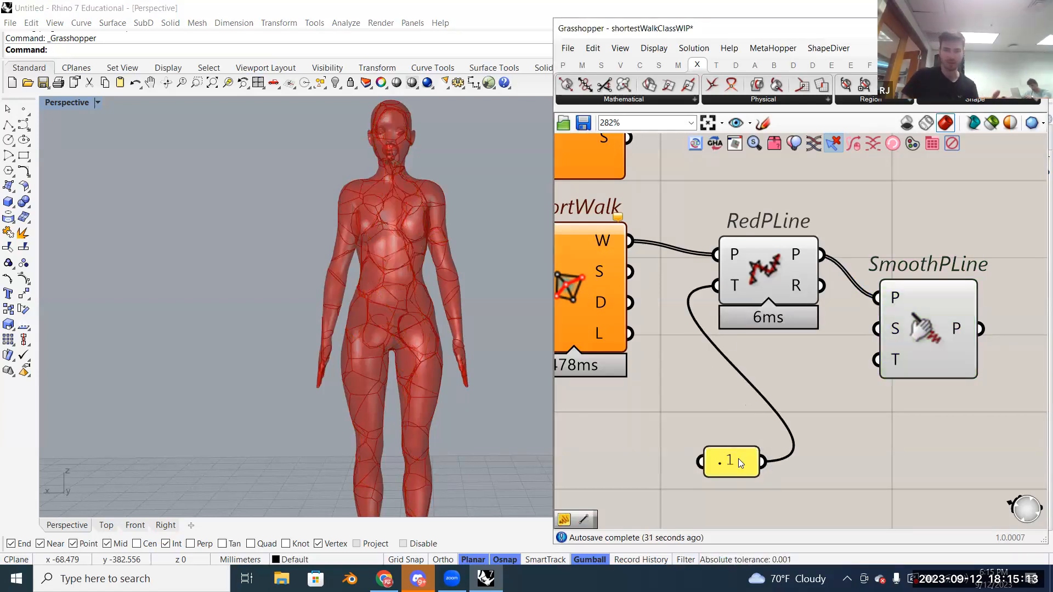
drag(738, 458, 697, 391)
Step: Preview the Reduce and Smooth Polyline components in turn and examine their paths on the body
click(780, 288)
click(923, 308)
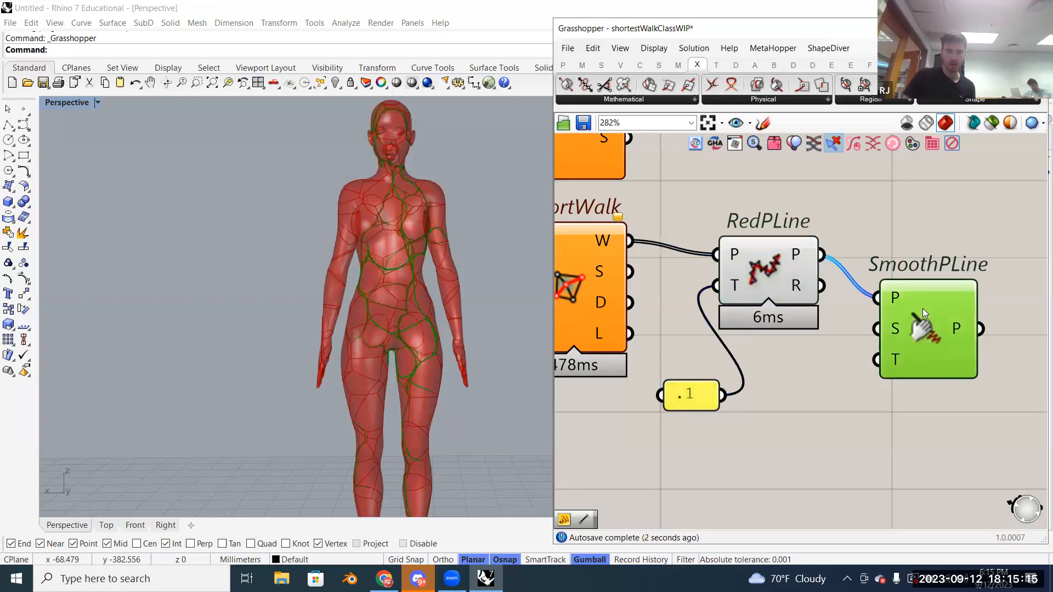
scroll(415, 372, down, 2)
scroll(419, 373, up, 4)
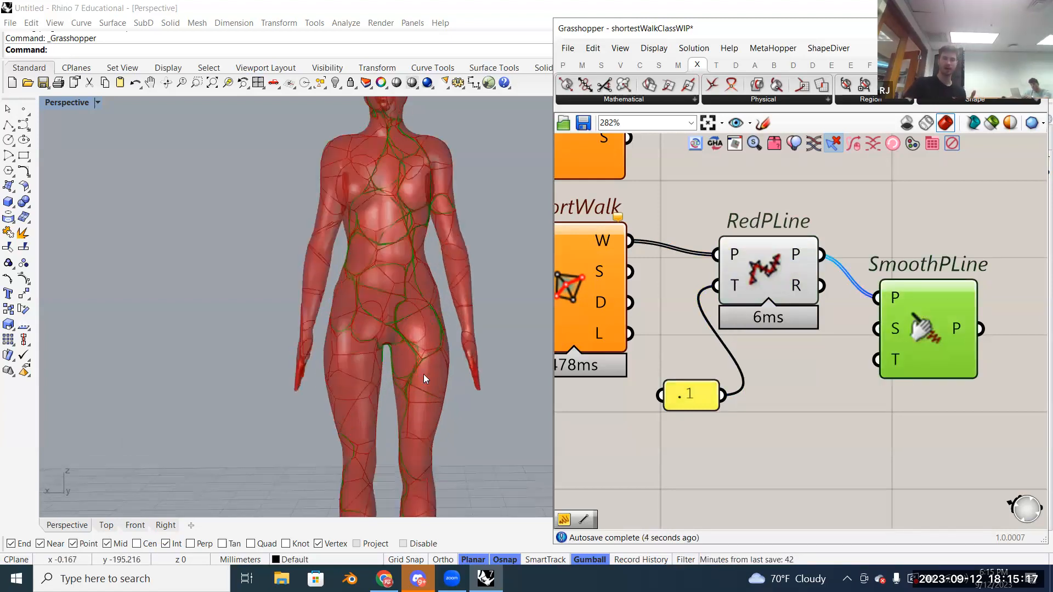
Step: Examine the smoothed paths on the body from the front, around the neck and in profile
scroll(441, 338, down, 2)
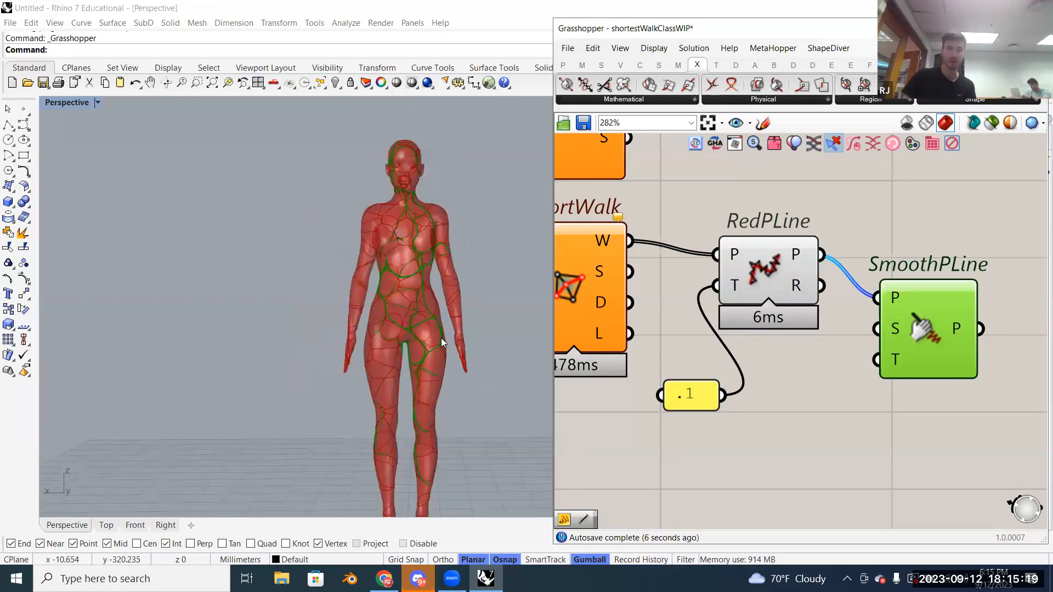
scroll(400, 264, up, 3)
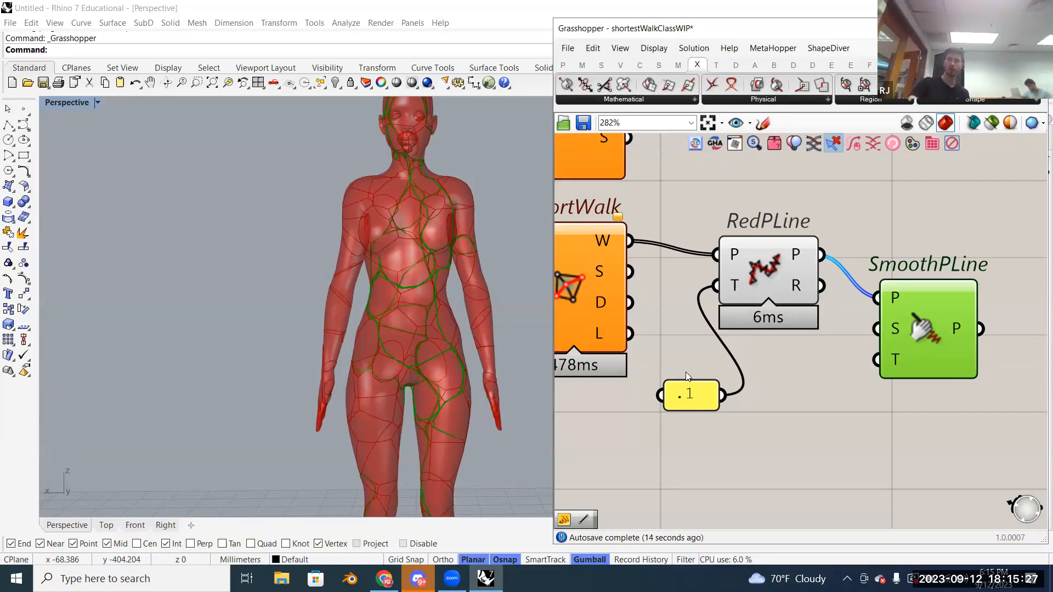
right_drag(371, 295, 418, 352)
scroll(409, 257, up, 1)
scroll(411, 263, up, 2)
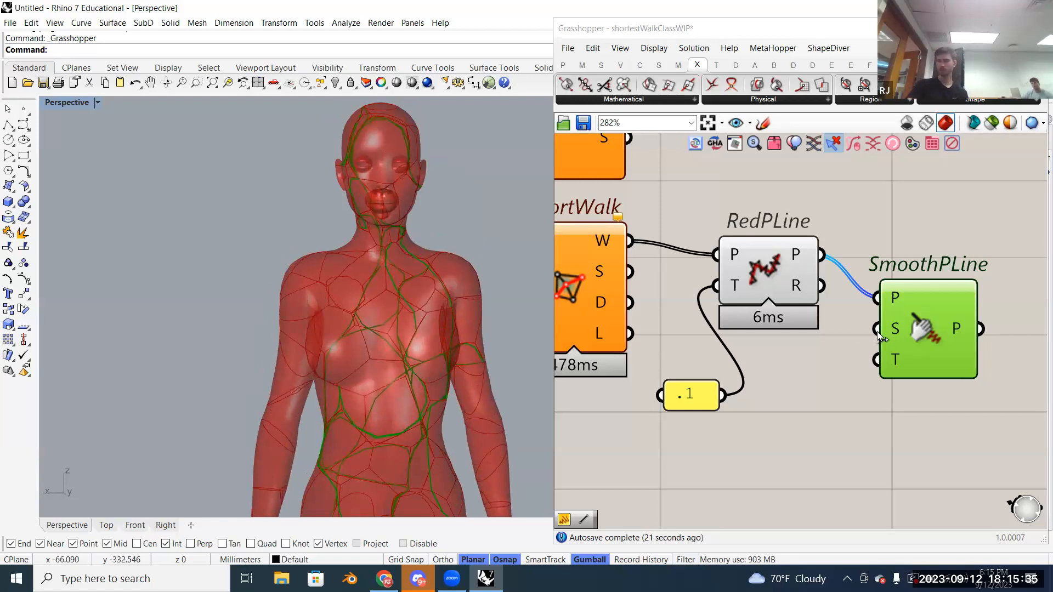
right_drag(875, 341, 674, 311)
scroll(674, 310, down, 5)
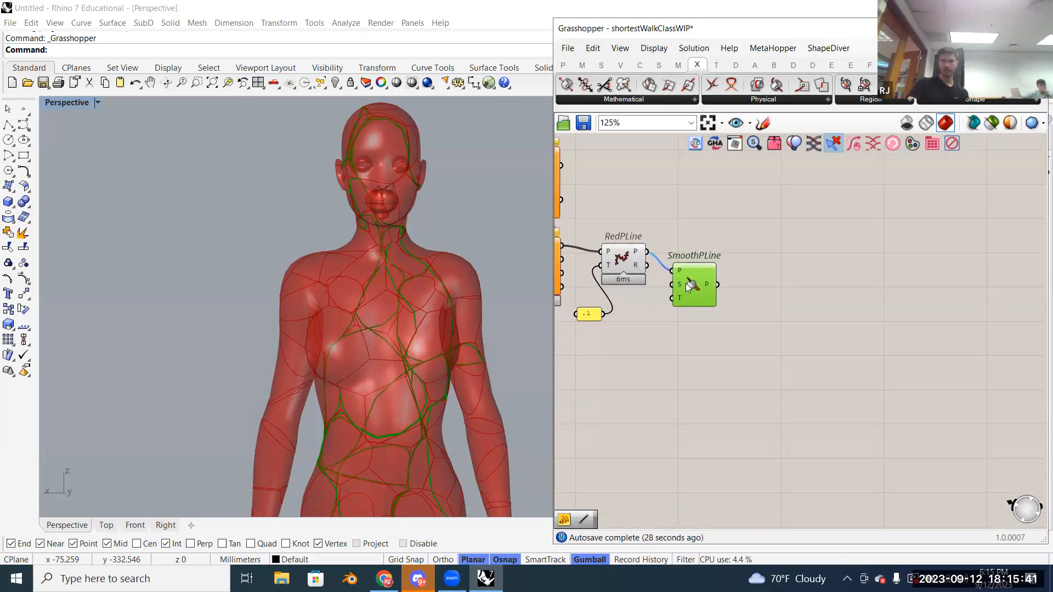
scroll(683, 277, up, 4)
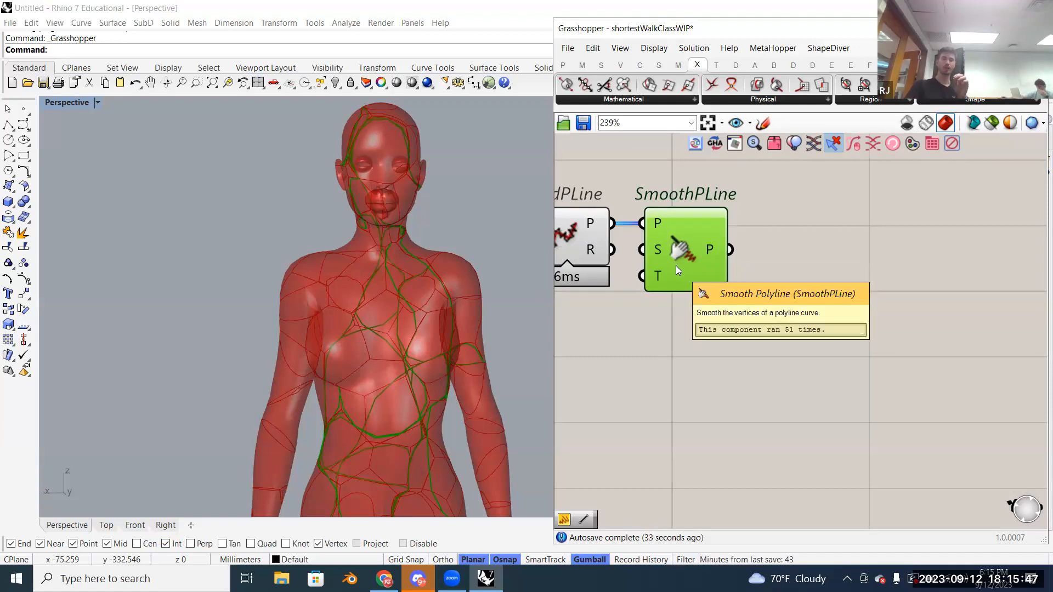
scroll(397, 257, down, 3)
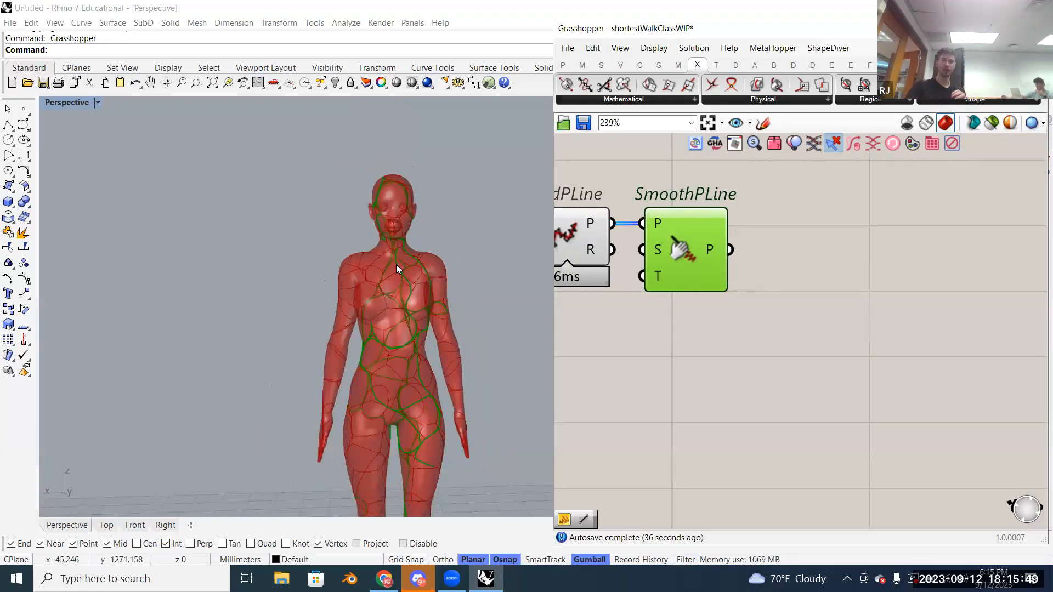
scroll(396, 264, up, 3)
right_drag(412, 277, 475, 283)
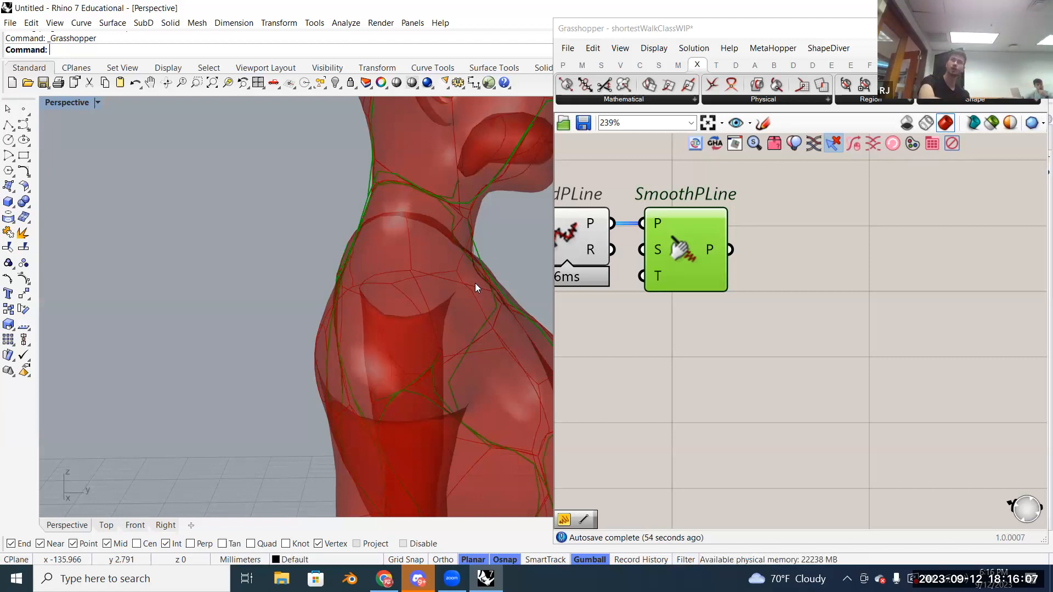
right_drag(225, 294, 429, 299)
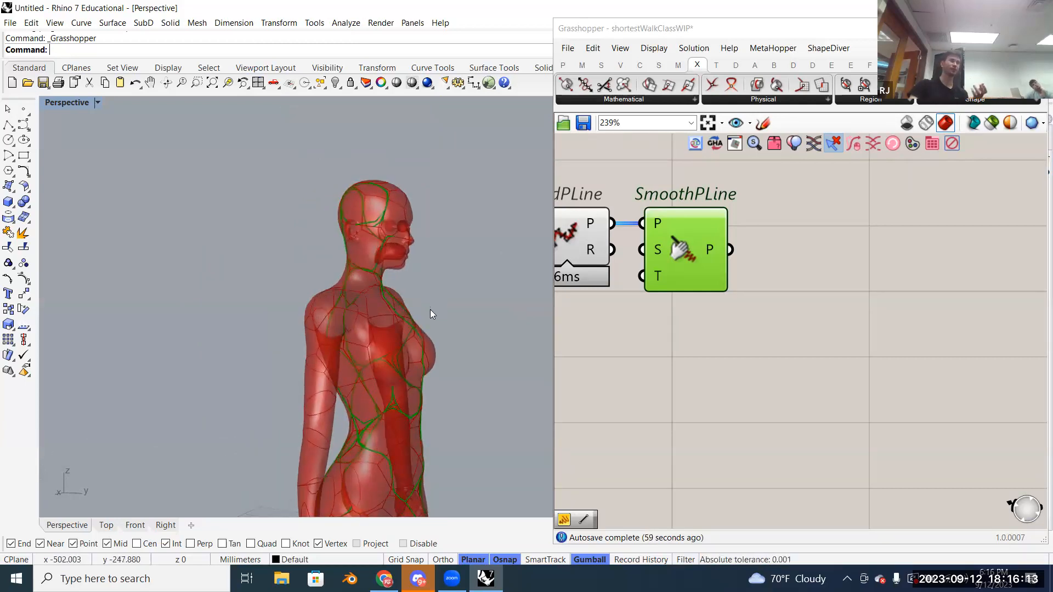
right_drag(441, 321, 445, 322)
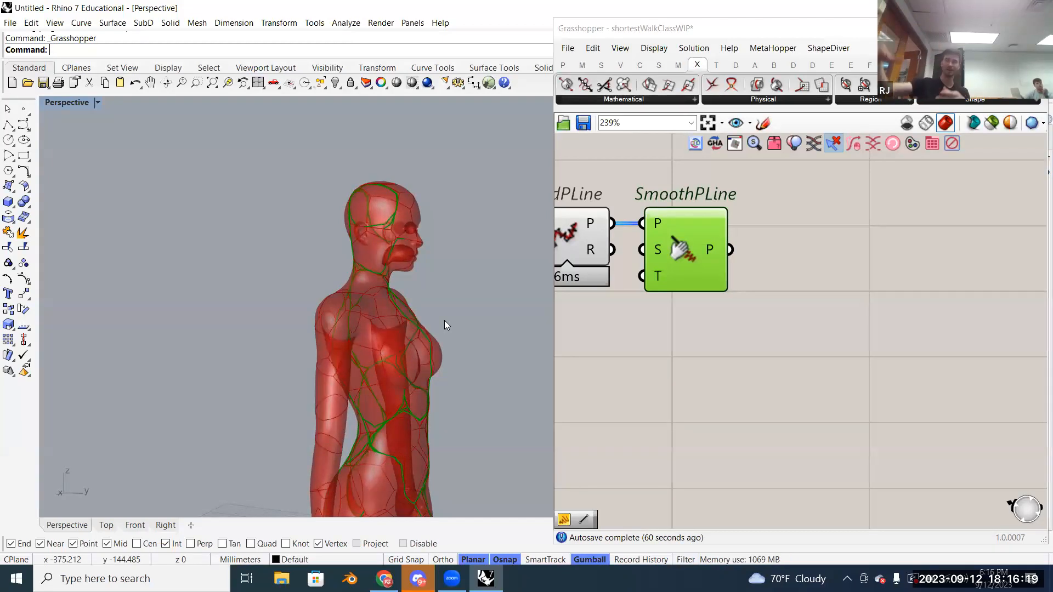
scroll(746, 291, down, 4)
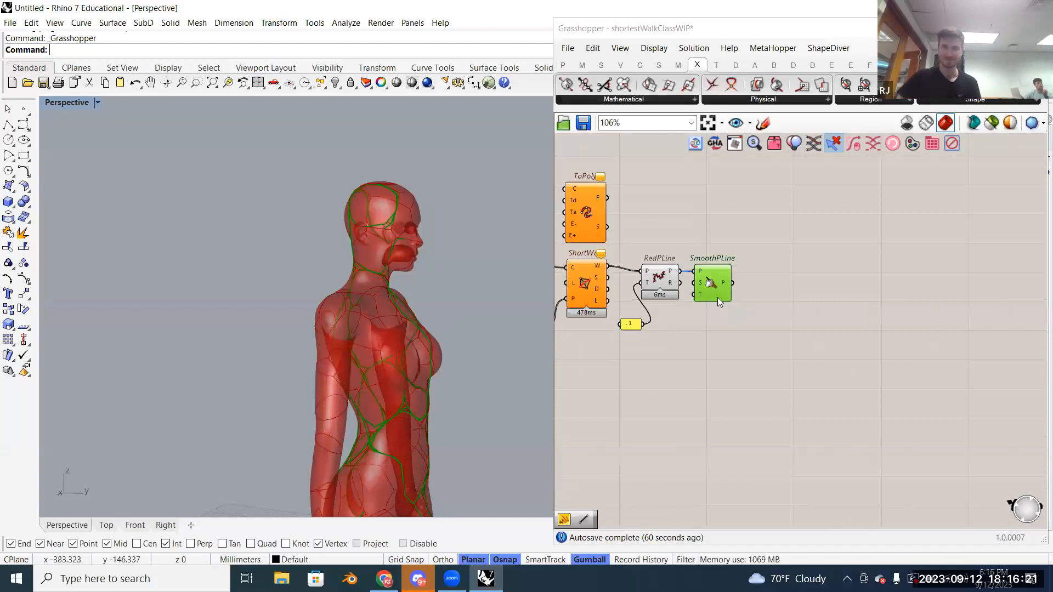
scroll(718, 298, up, 1)
right_drag(754, 305, 776, 324)
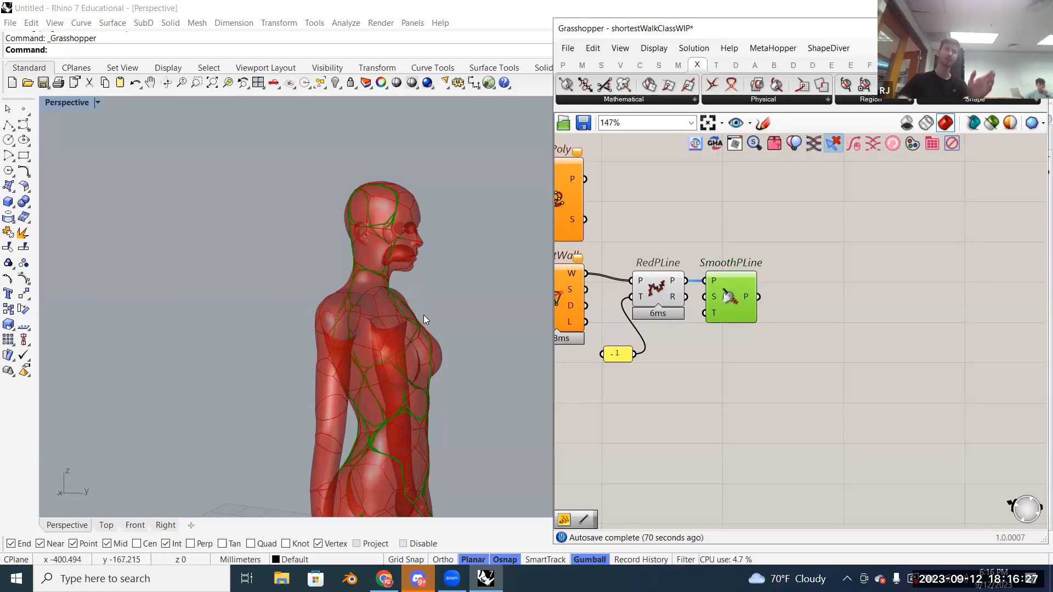
right_drag(421, 318, 379, 321)
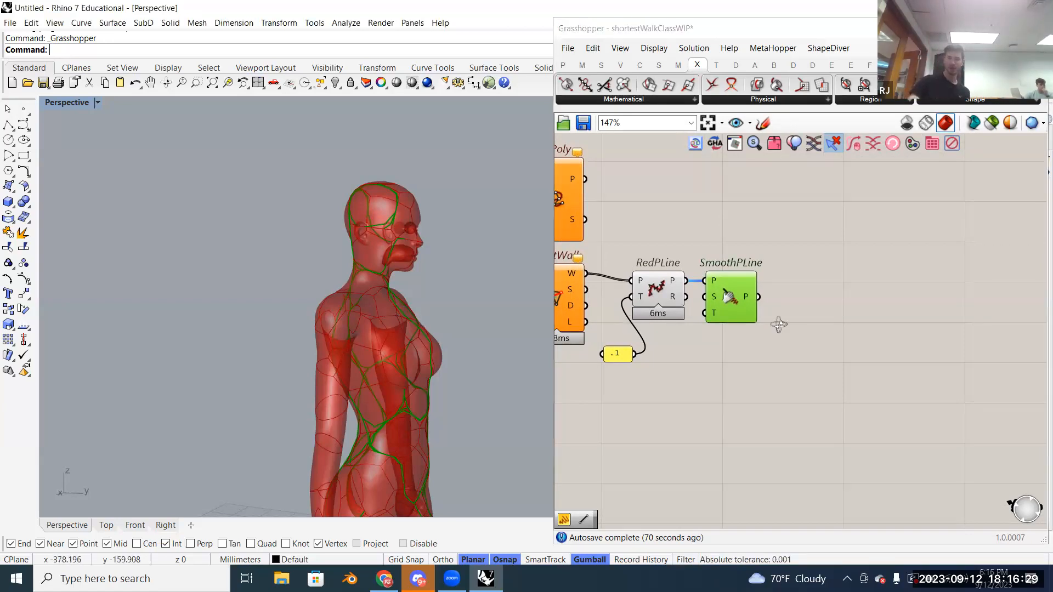
scroll(721, 336, up, 4)
scroll(721, 337, down, 6)
scroll(738, 329, up, 3)
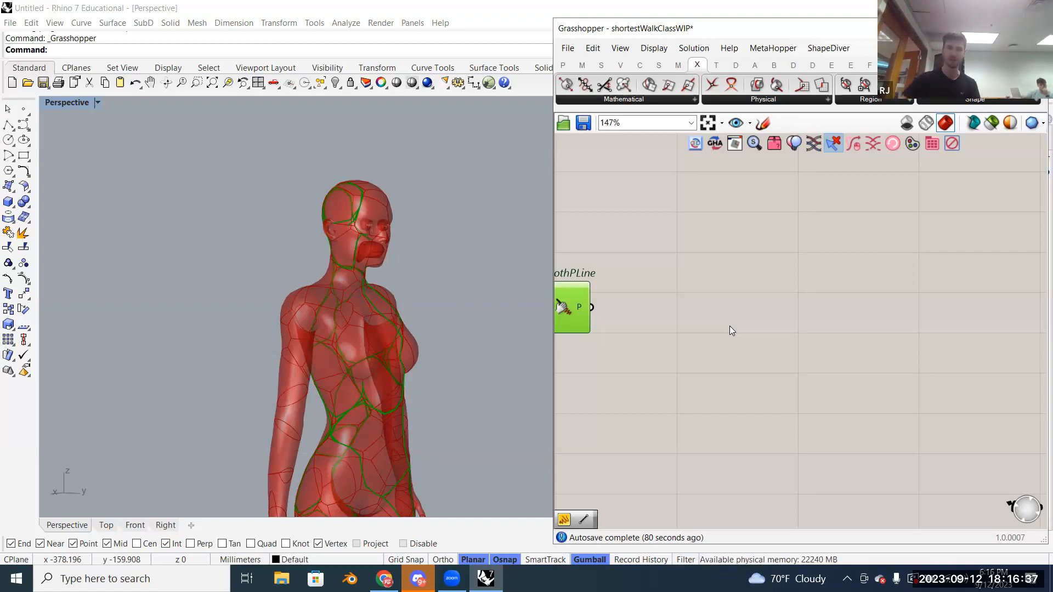
right_drag(733, 338, 736, 333)
right_drag(412, 323, 343, 293)
scroll(346, 298, up, 2)
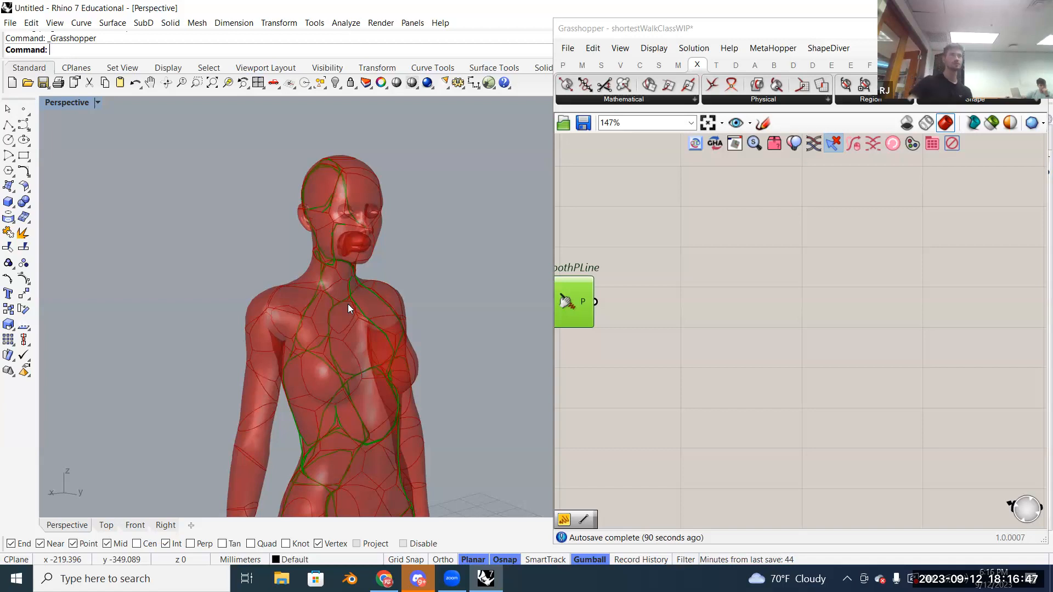
Step: Sketch a sloping wedge with an object resting on it, a labelled arrow straight down and a short arrow pointing up the slope
click(763, 123)
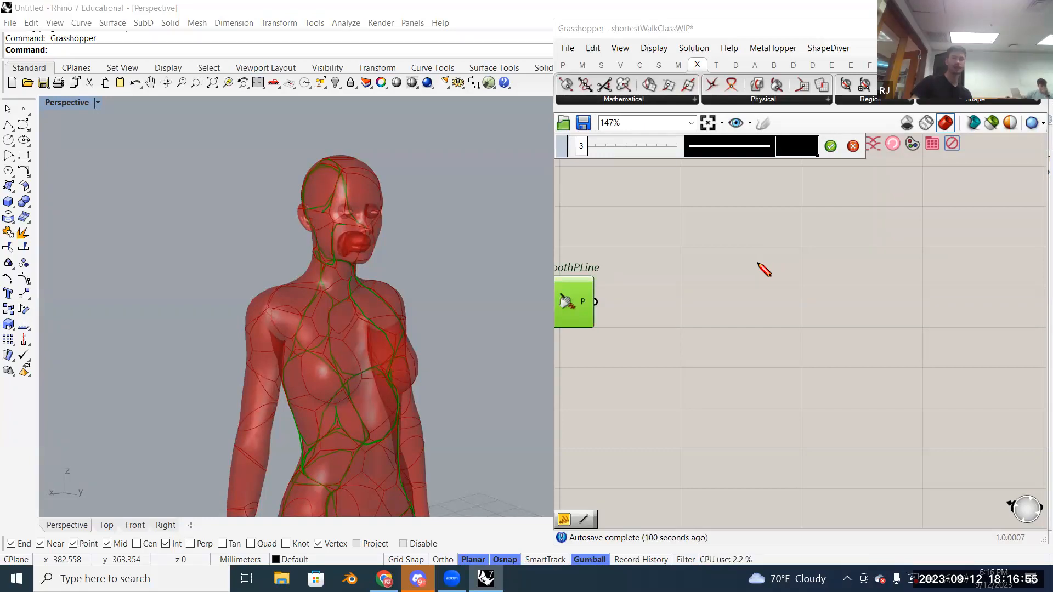
mouse_move(625, 207)
mouse_down()
mouse_move(795, 271)
mouse_move(623, 256)
mouse_move(614, 203)
mouse_up()
drag(694, 211, 682, 211)
drag(686, 207, 718, 220)
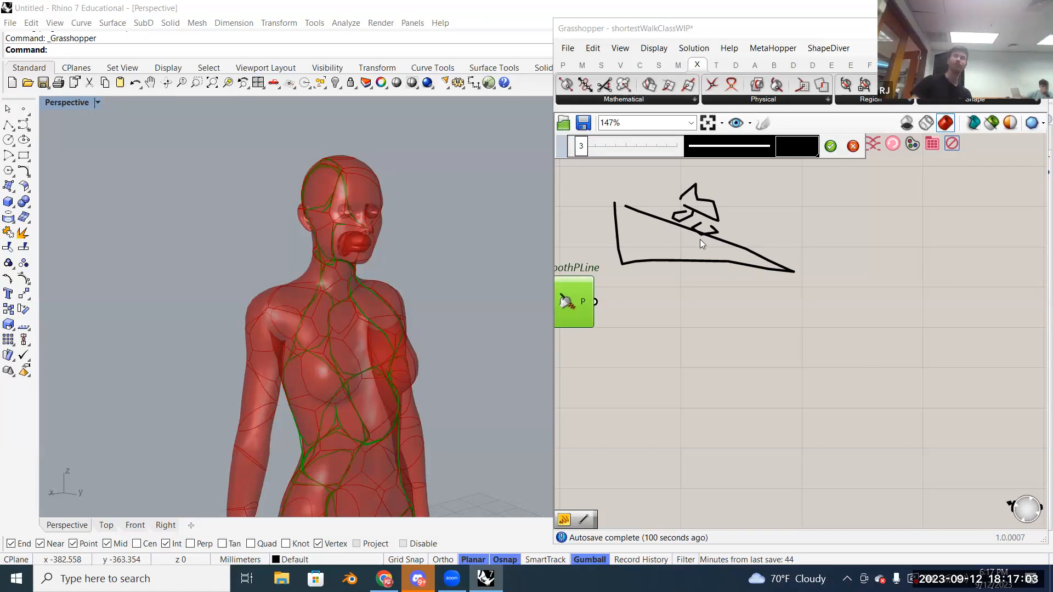
mouse_move(700, 239)
mouse_down()
mouse_move(694, 207)
mouse_move(701, 257)
mouse_up()
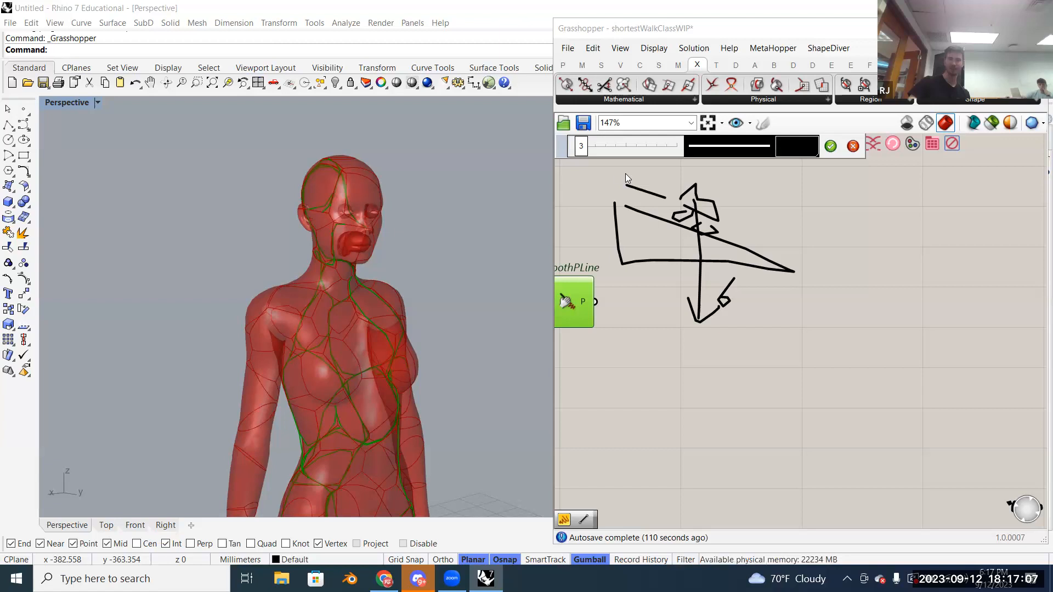
scroll(658, 451, up, 2)
scroll(658, 452, down, 3)
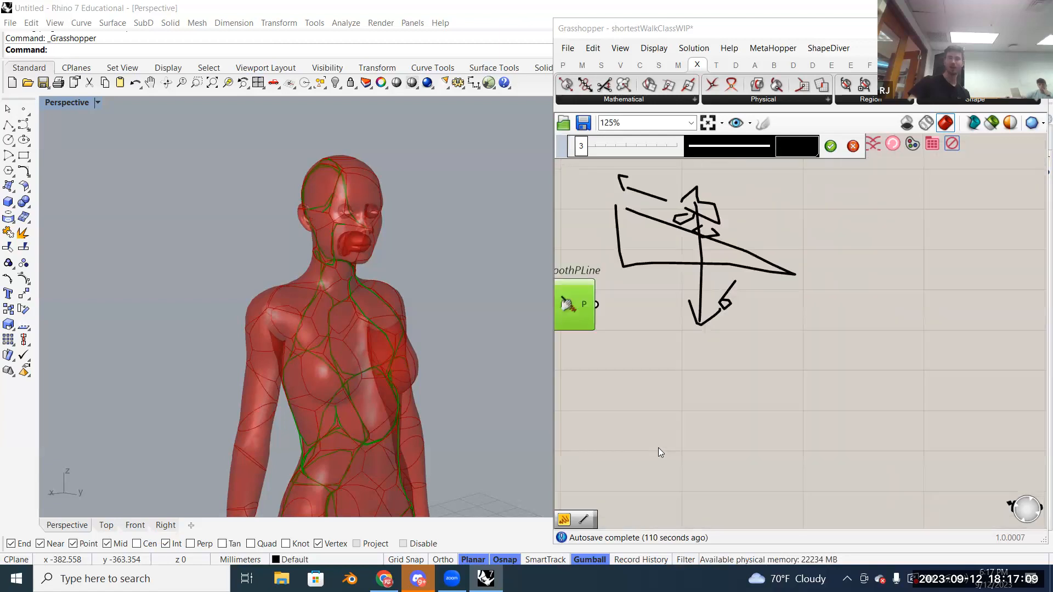
Step: Add an arrow pointing away from the slope and a second line from the object's base to the sketch, labelling the arrow N
scroll(693, 281, up, 2)
drag(693, 276, 748, 187)
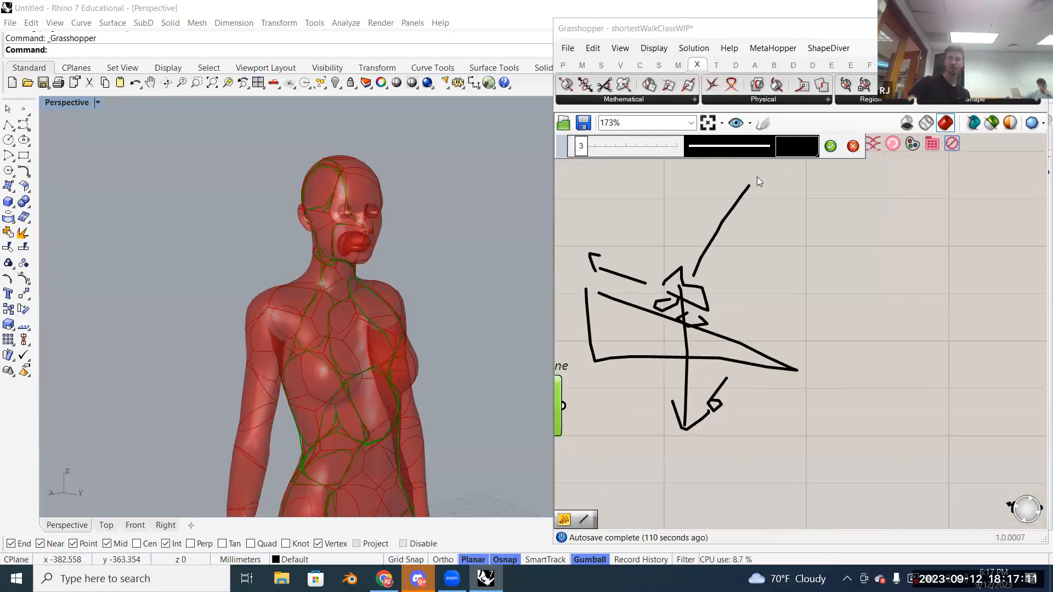
drag(680, 333, 763, 218)
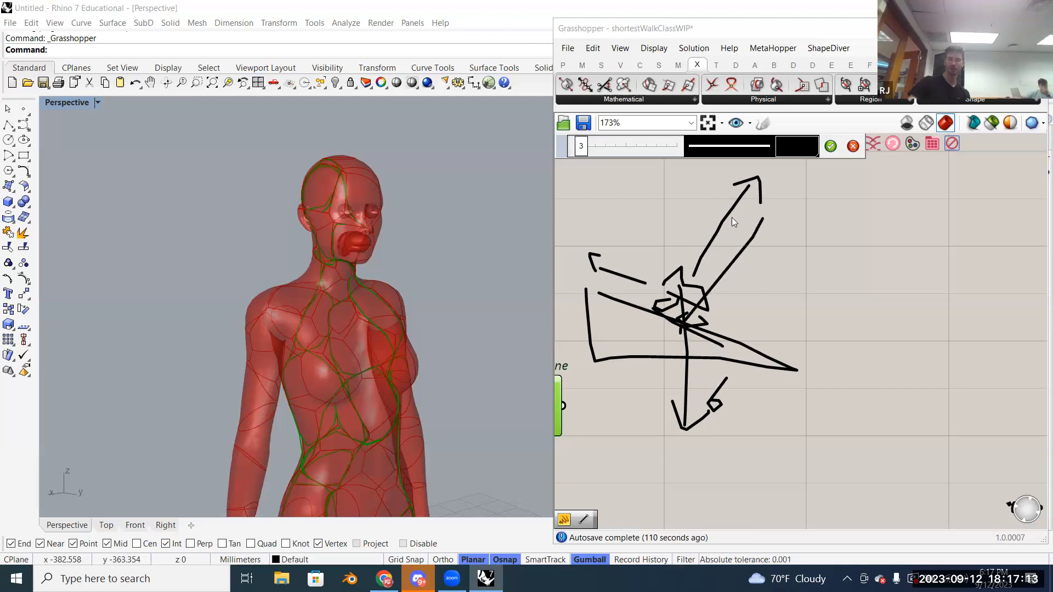
drag(709, 189, 682, 217)
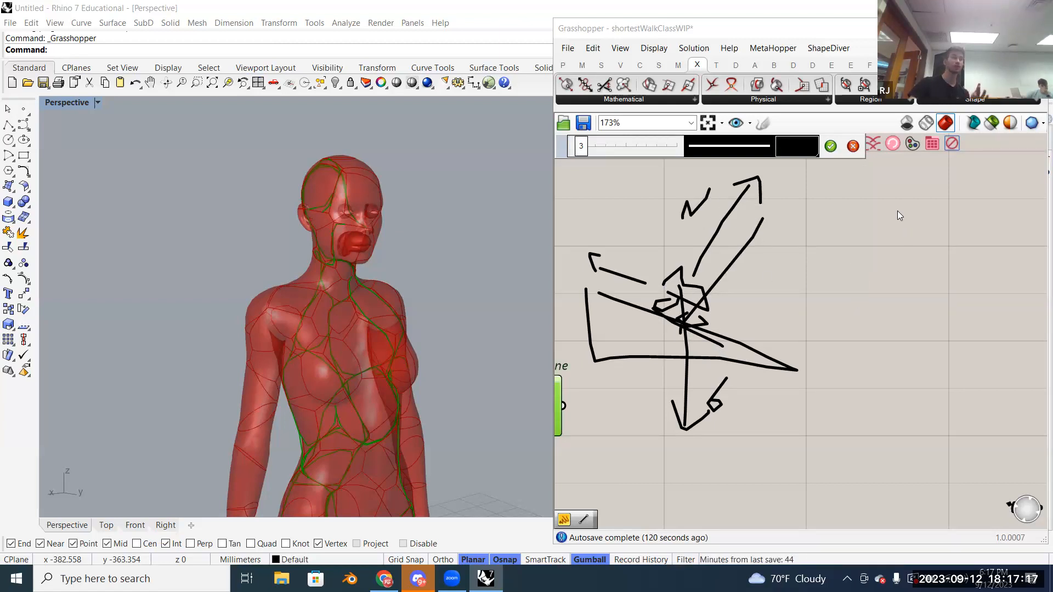
Step: Sketch a separate triangle beside the wedge with a cross at its centre and an arrow pointing outward from the cross
mouse_move(898, 211)
mouse_down()
mouse_move(833, 255)
mouse_move(921, 329)
mouse_move(917, 221)
mouse_move(914, 209)
mouse_move(898, 213)
mouse_up()
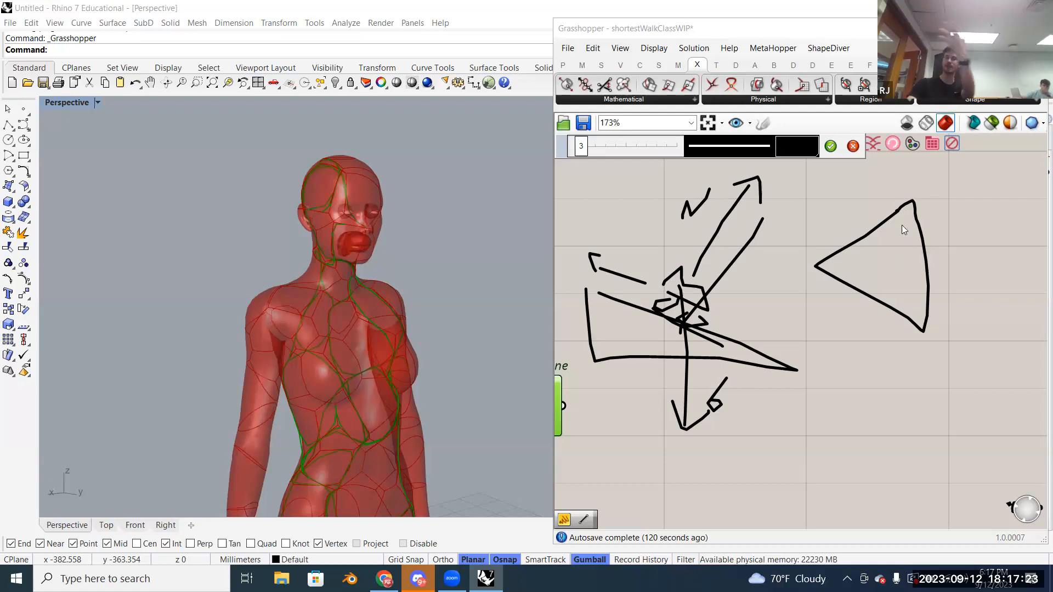
scroll(820, 343, down, 4)
scroll(853, 269, up, 5)
scroll(856, 326, down, 1)
mouse_move(863, 308)
mouse_down()
mouse_move(834, 326)
mouse_move(919, 240)
mouse_up()
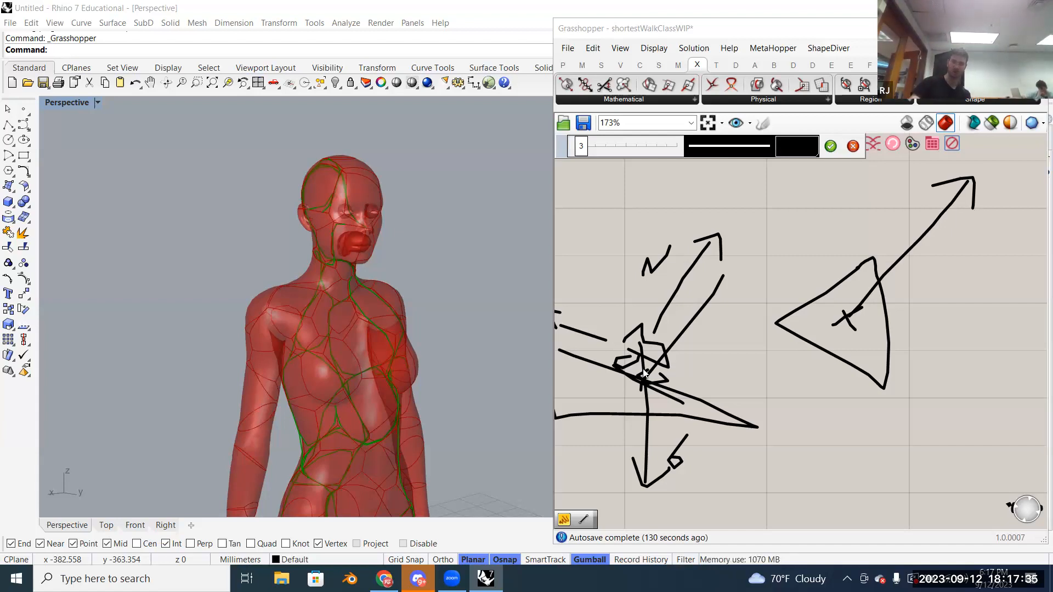
Step: Accept the freehand sketch and move it higher on the canvas, above the Smooth Polyline component
click(830, 146)
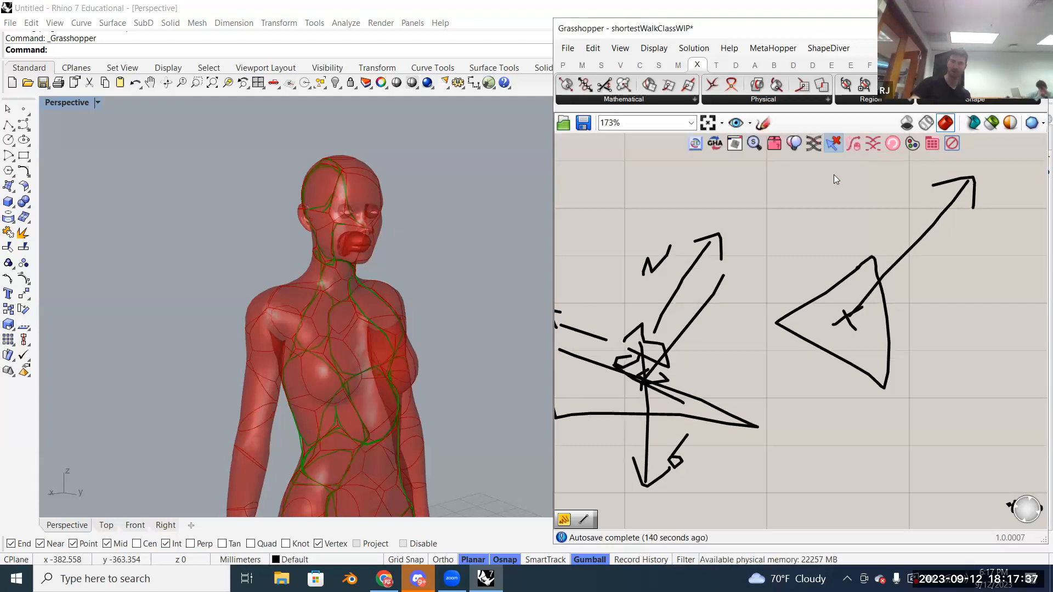
scroll(848, 321, down, 3)
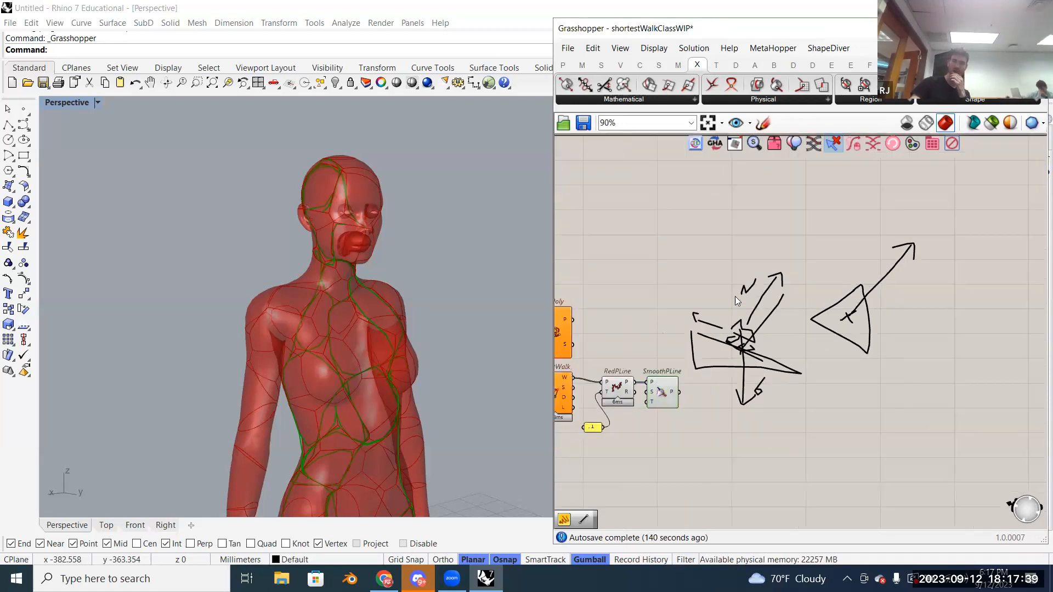
drag(740, 351, 731, 262)
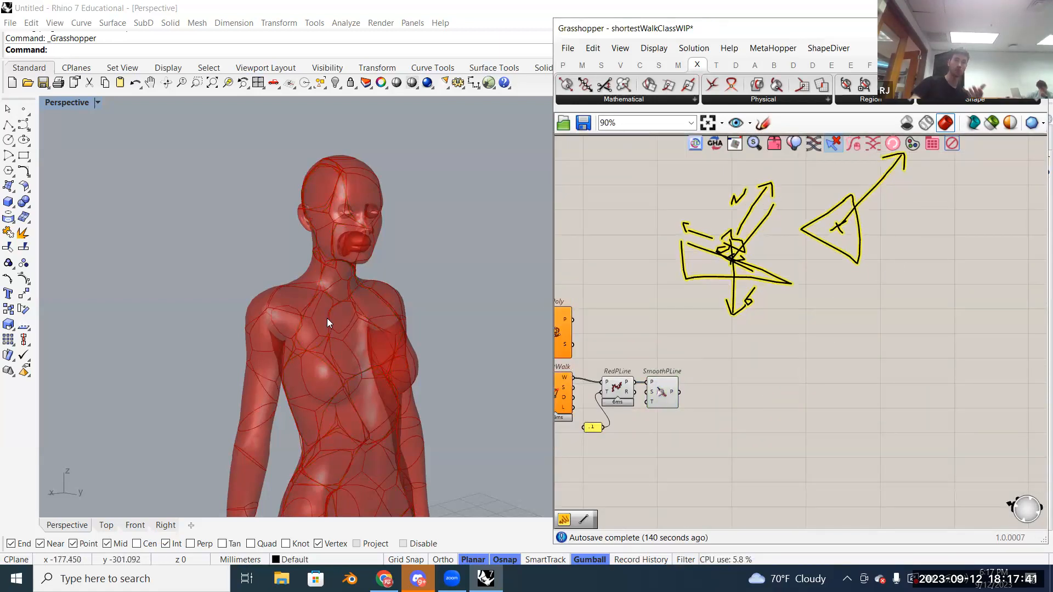
Step: Highlight the Smooth Polyline output and examine its paths around the body's neck and shoulder and from the side
scroll(327, 318, up, 2)
scroll(327, 319, down, 3)
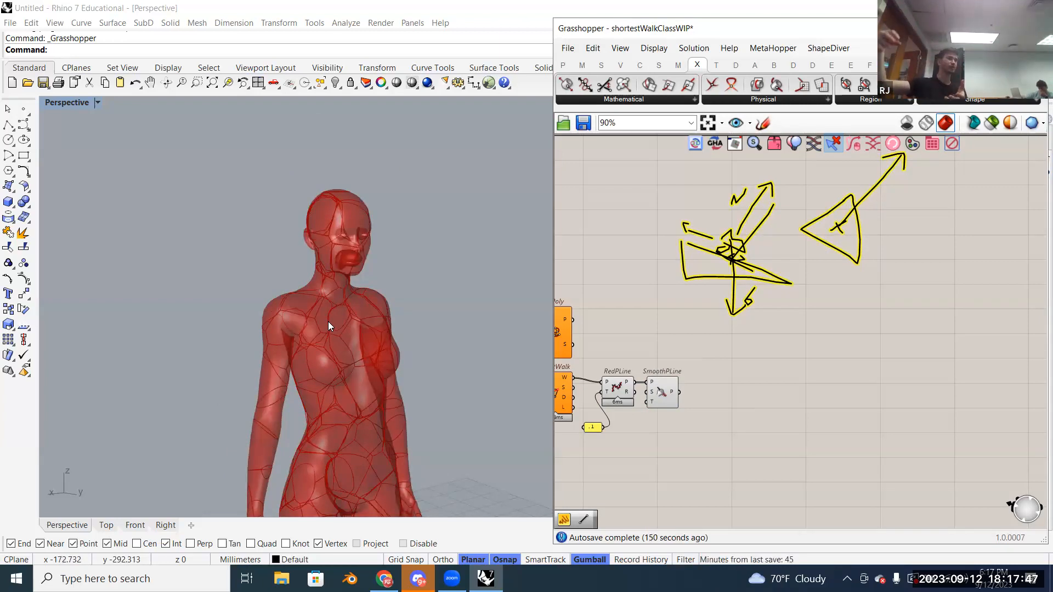
right_drag(354, 356, 416, 365)
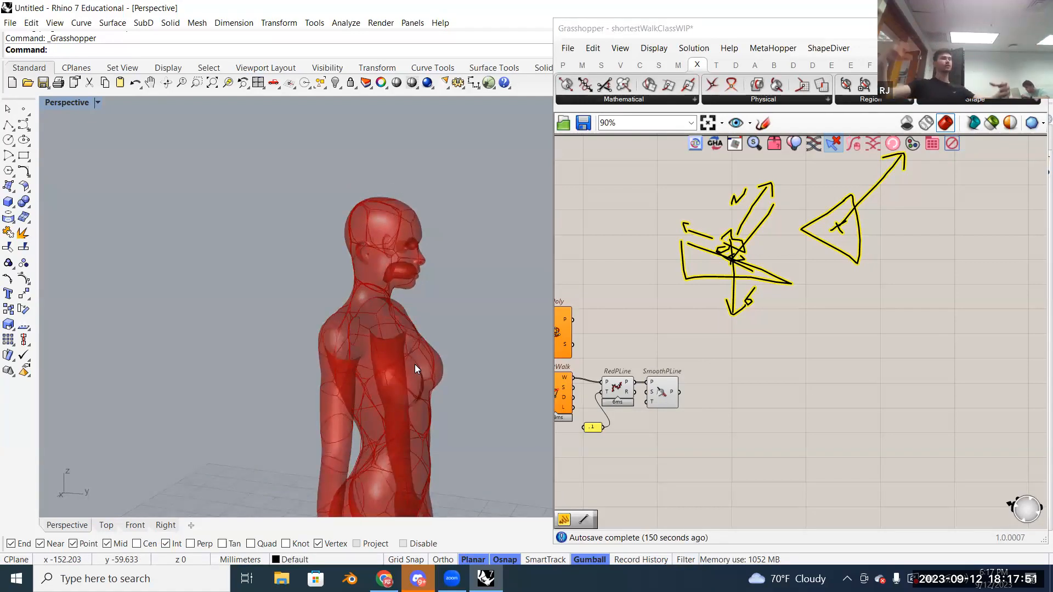
click(657, 387)
right_drag(439, 371, 446, 364)
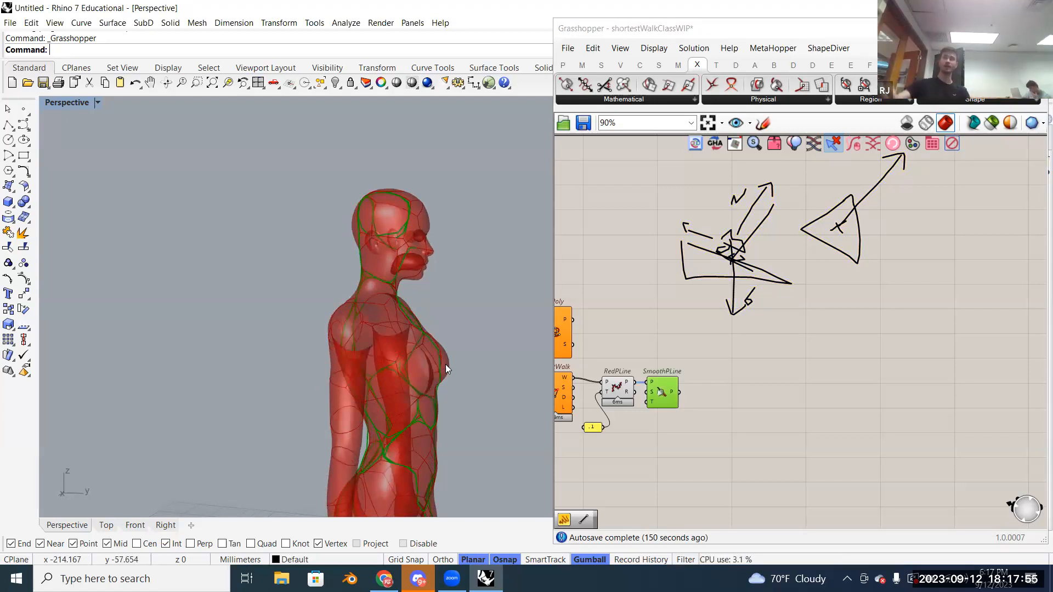
right_drag(407, 328, 411, 269)
scroll(419, 331, up, 5)
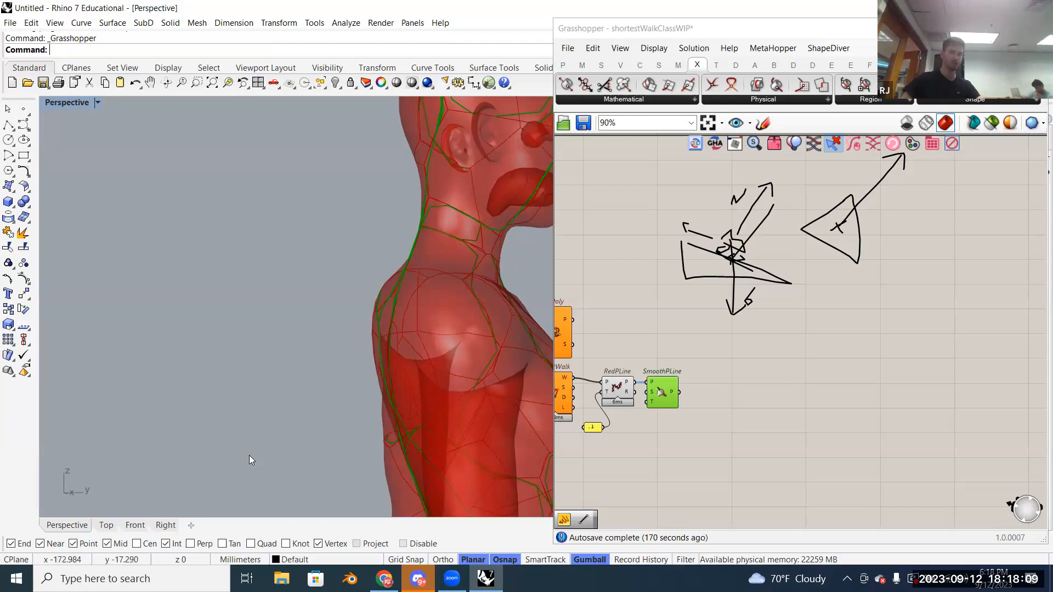
scroll(783, 280, down, 3)
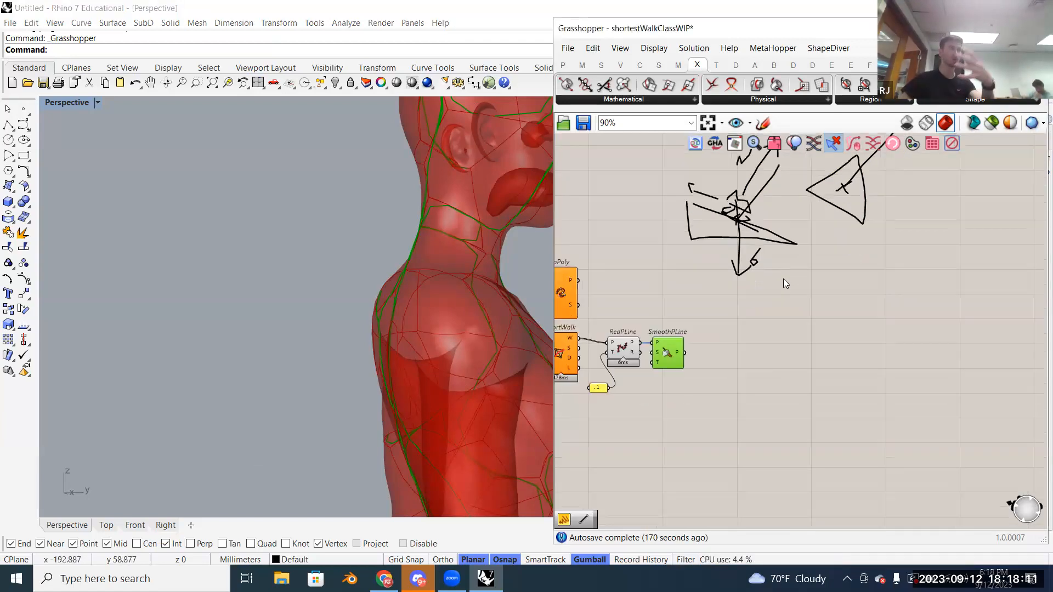
scroll(700, 356, up, 4)
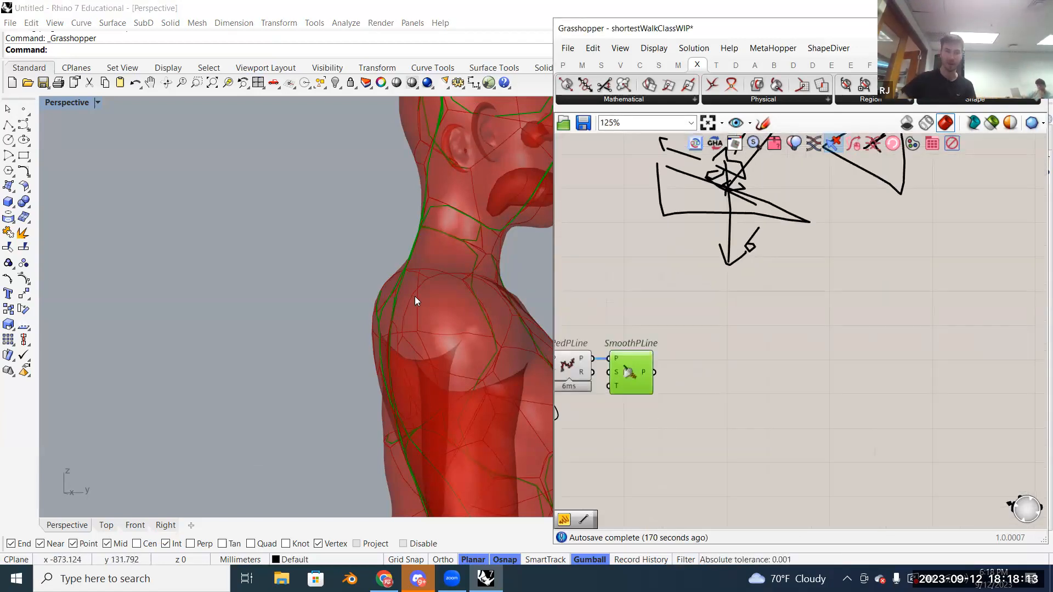
scroll(406, 302, down, 5)
right_drag(301, 323, 351, 326)
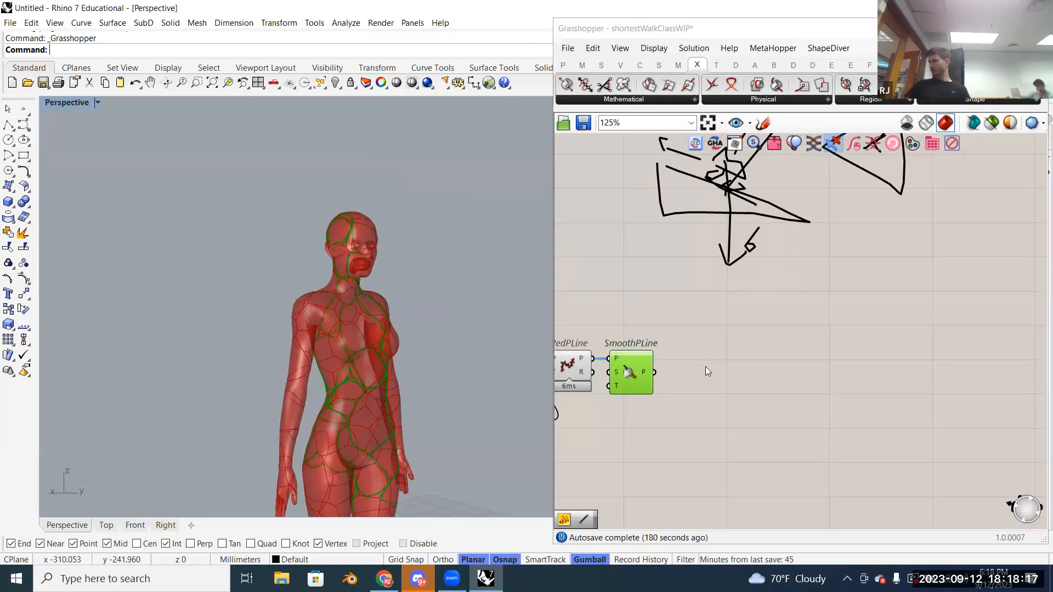
scroll(666, 371, up, 3)
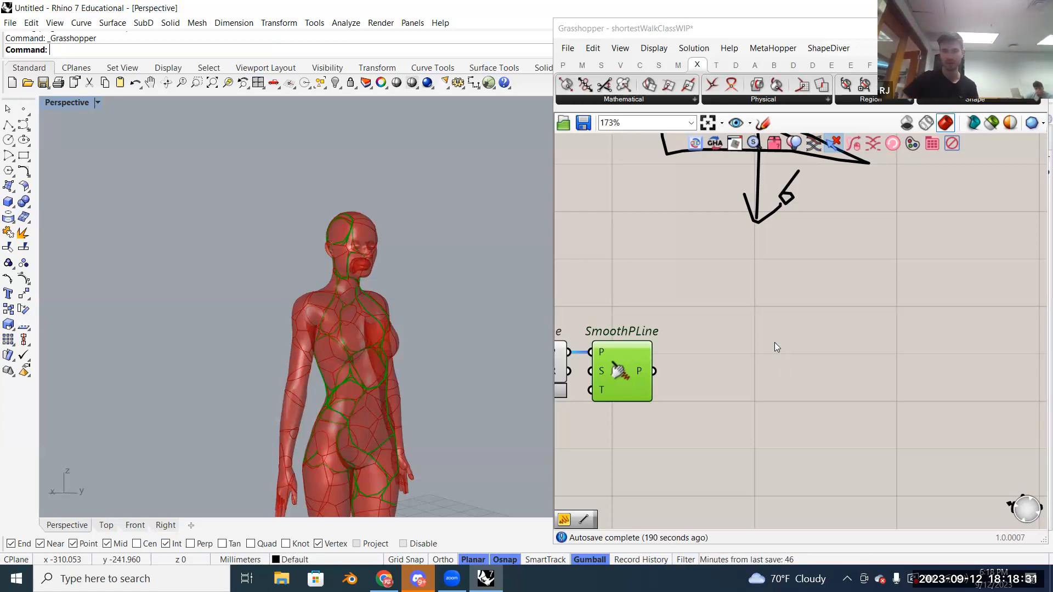
click(773, 341)
double_click(775, 346)
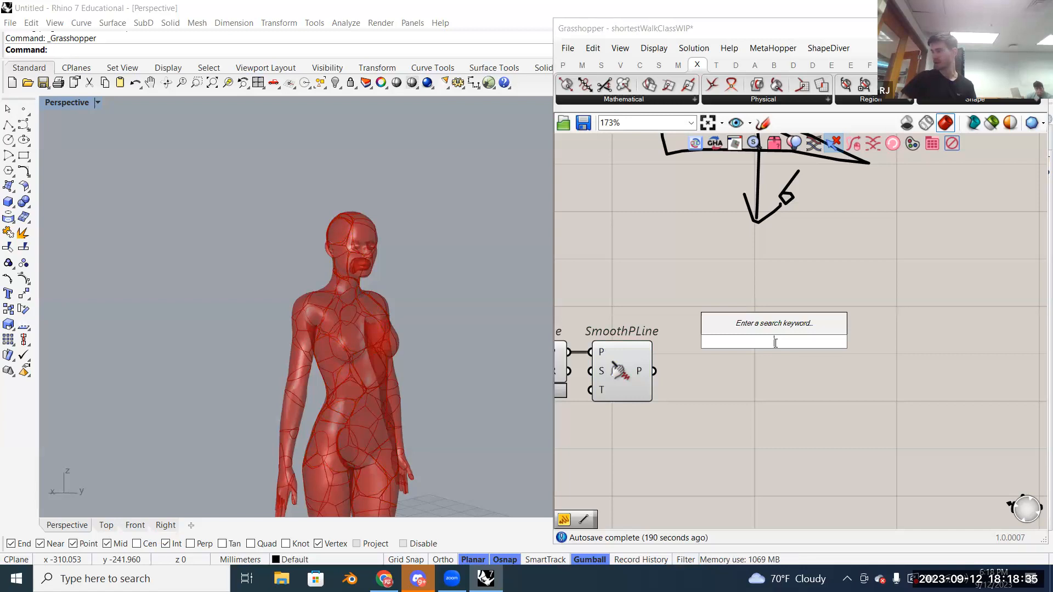
click(626, 357)
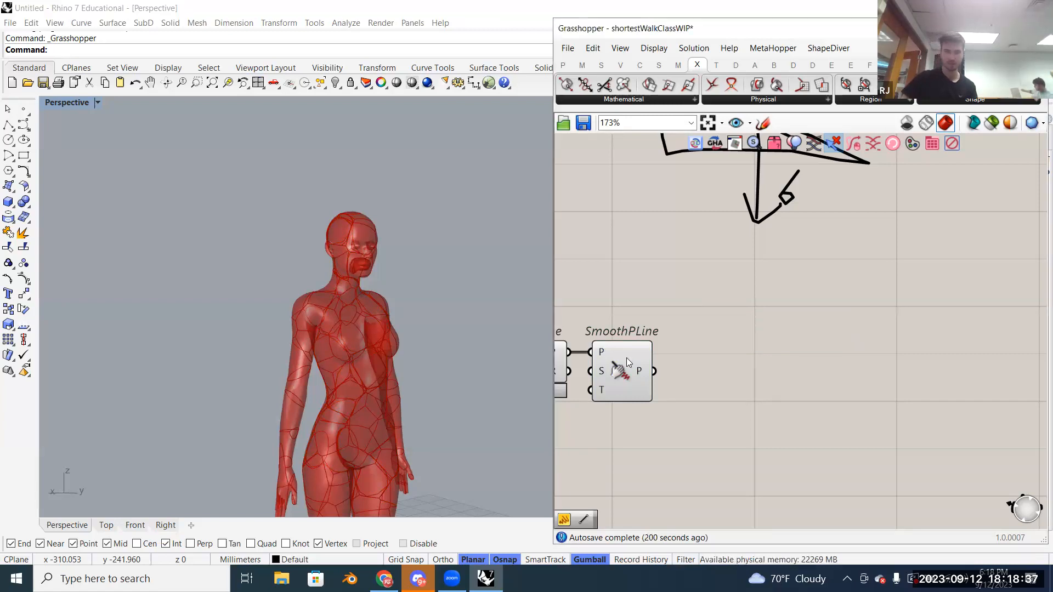
Step: Add a Discontinuity component after Smooth Polyline and feed the smoothed polylines into its curve input
scroll(626, 358, down, 1)
click(622, 369)
scroll(318, 362, up, 3)
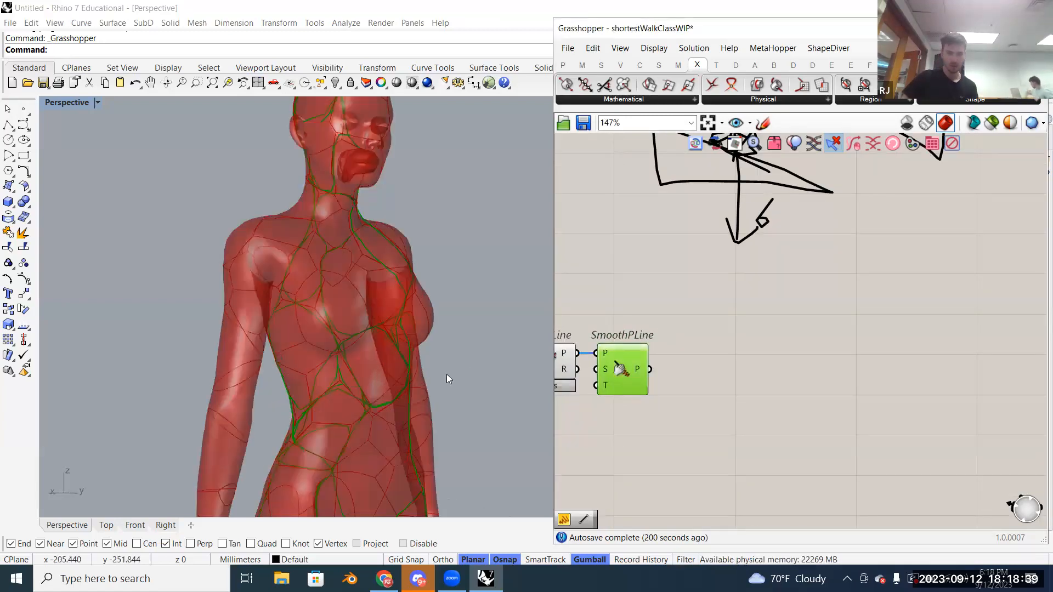
double_click(729, 344)
text(disc)
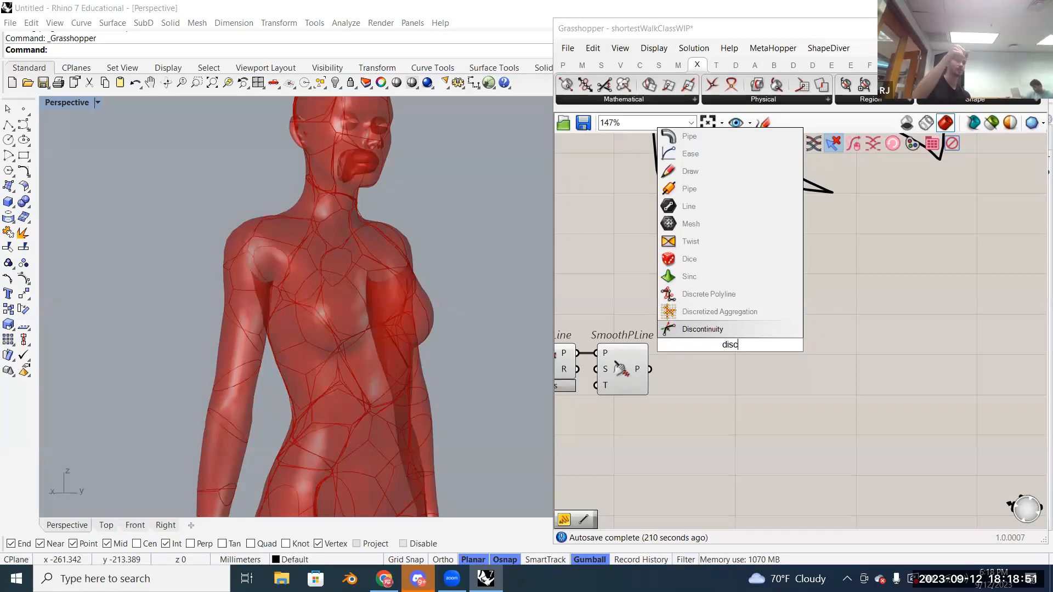
click(726, 334)
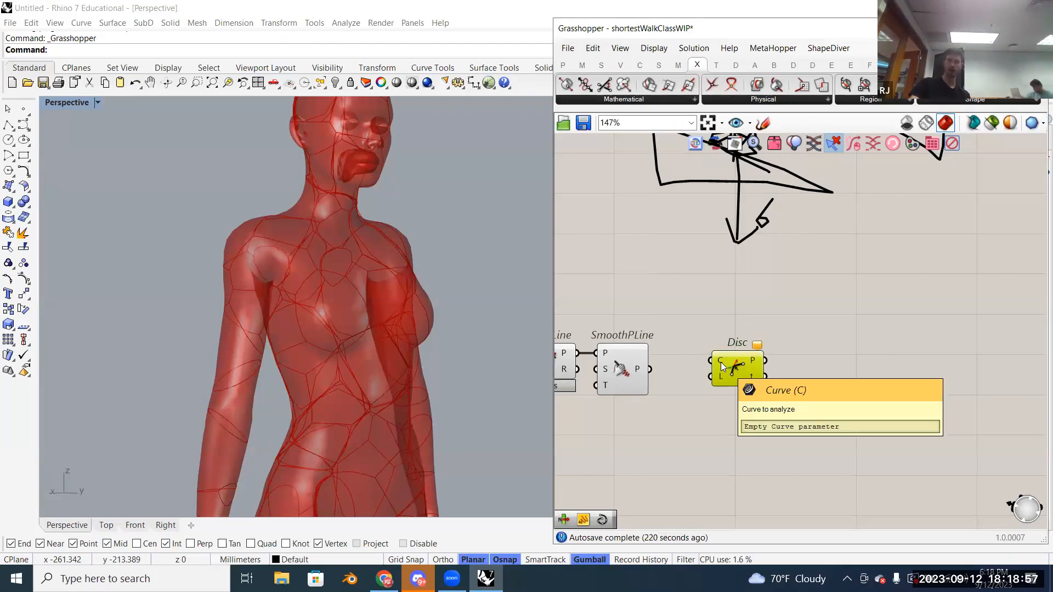
drag(650, 370, 712, 361)
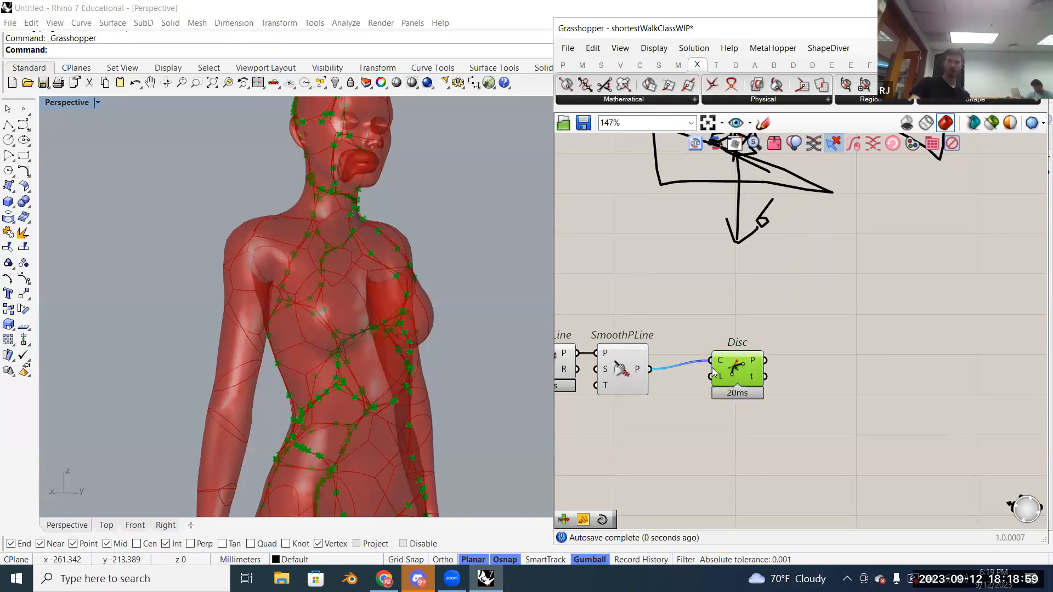
Step: Move the Discontinuity component higher on the canvas, above Smooth Polyline's level, and inspect its points highlighted on the body
click(625, 375)
click(740, 368)
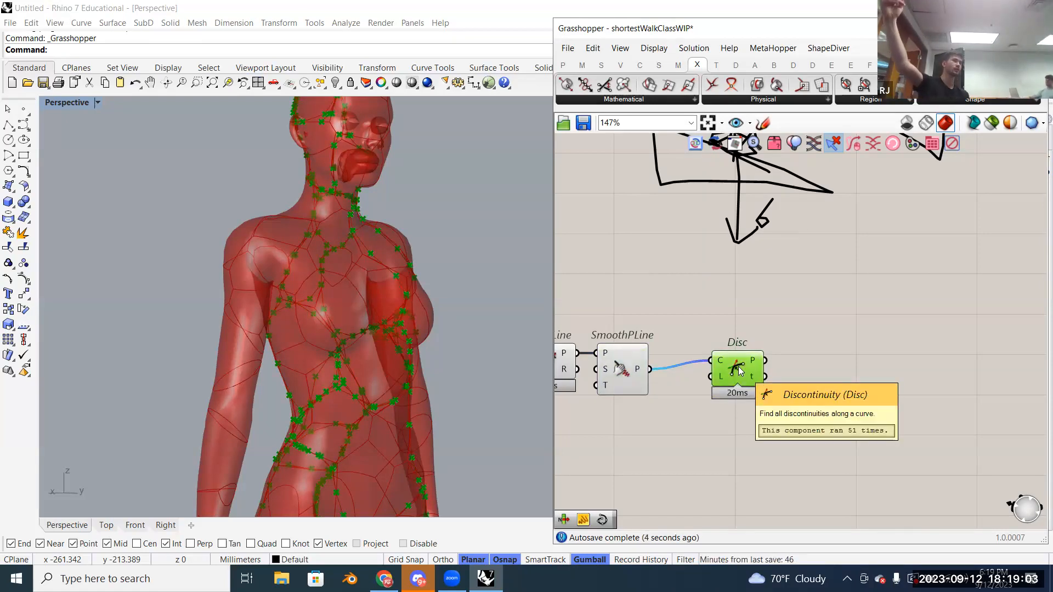
drag(729, 366, 722, 324)
right_drag(259, 278, 207, 275)
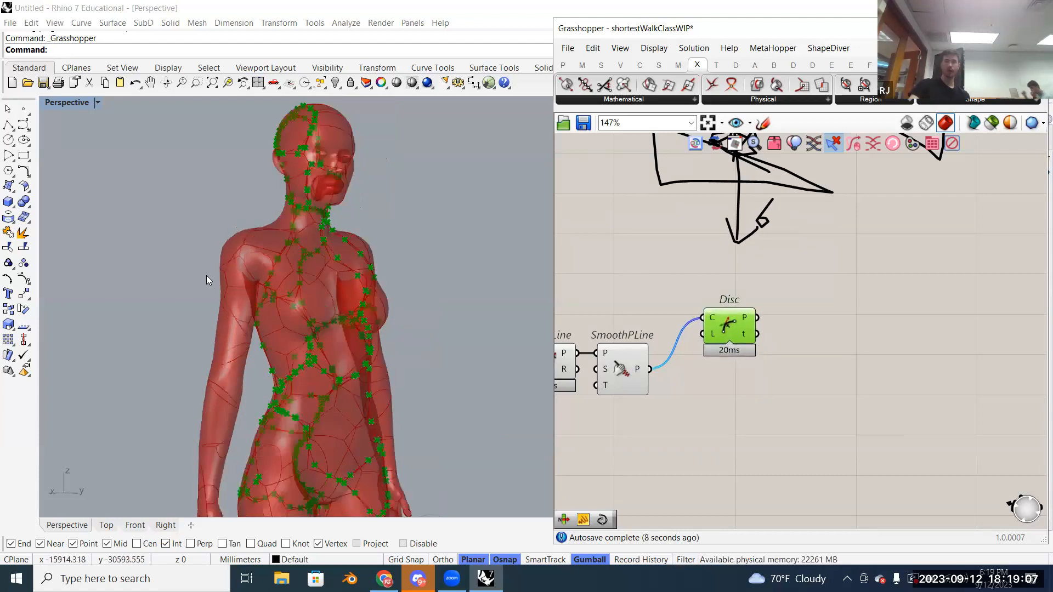
scroll(340, 319, up, 2)
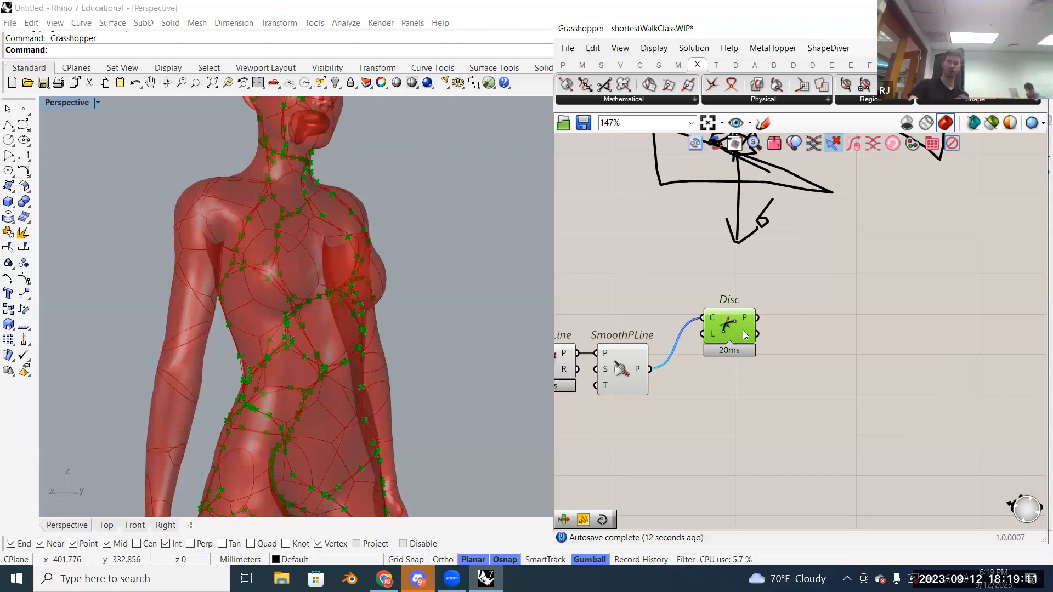
mouse_move(745, 335)
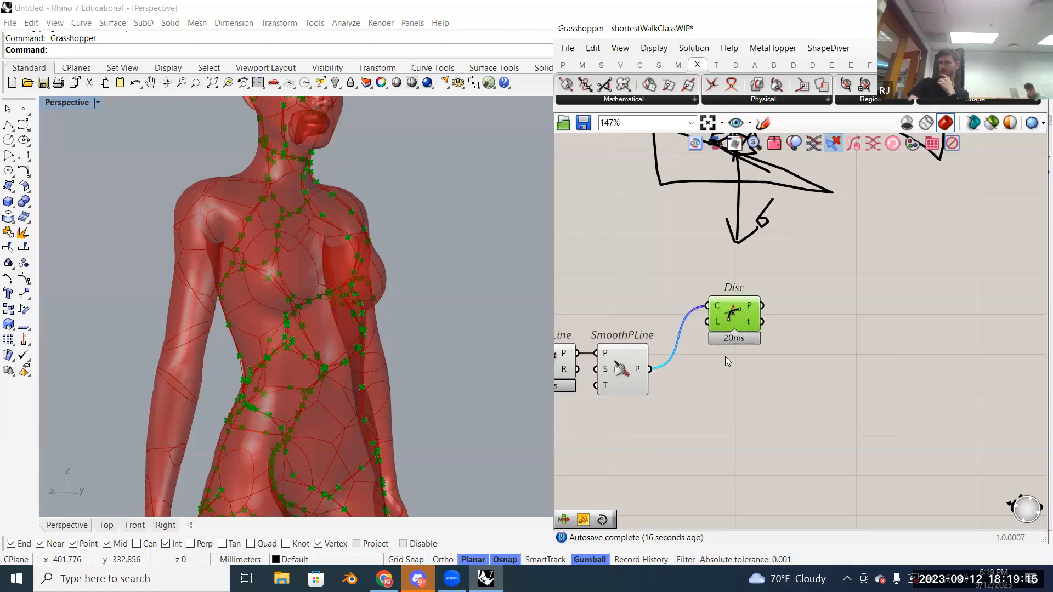
right_drag(725, 357, 733, 335)
click(733, 338)
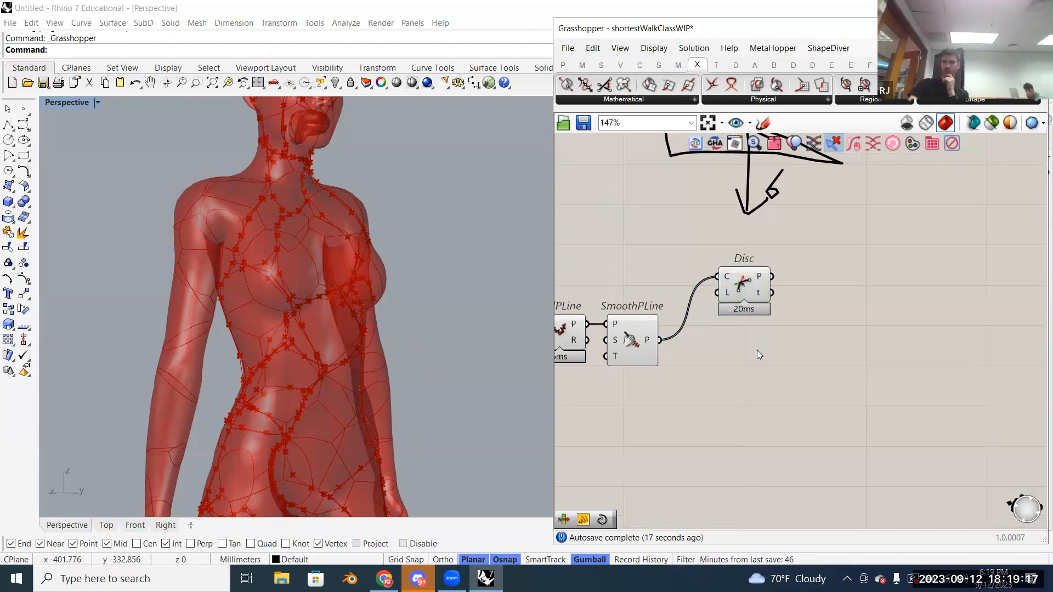
click(751, 288)
Step: Add a Deconstruct Mesh component above the Mesh parameter at the start of the definition and connect the Mesh to it
scroll(833, 250, down, 4)
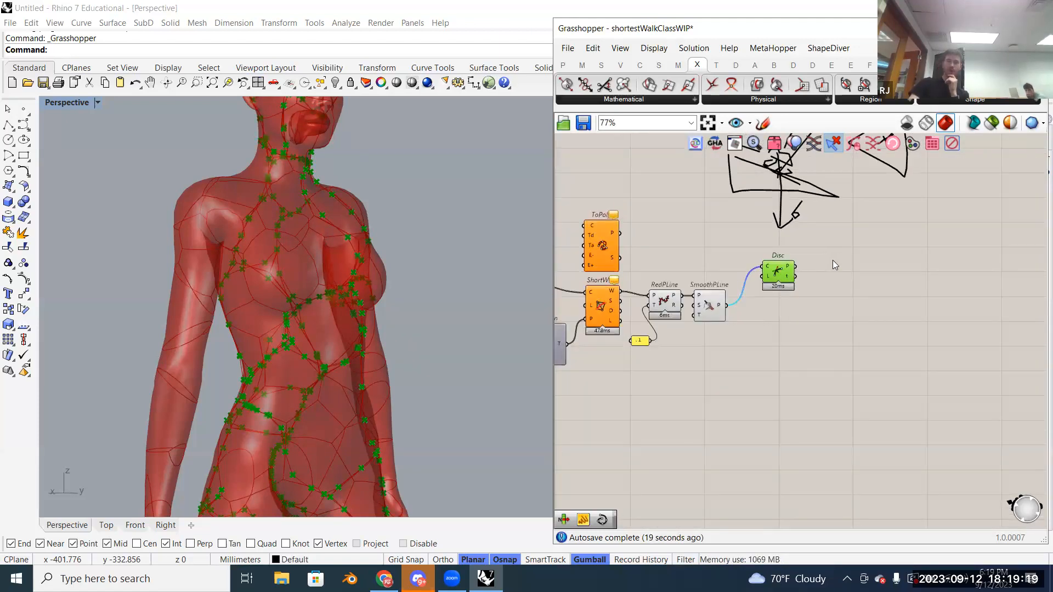
right_drag(833, 260, 831, 281)
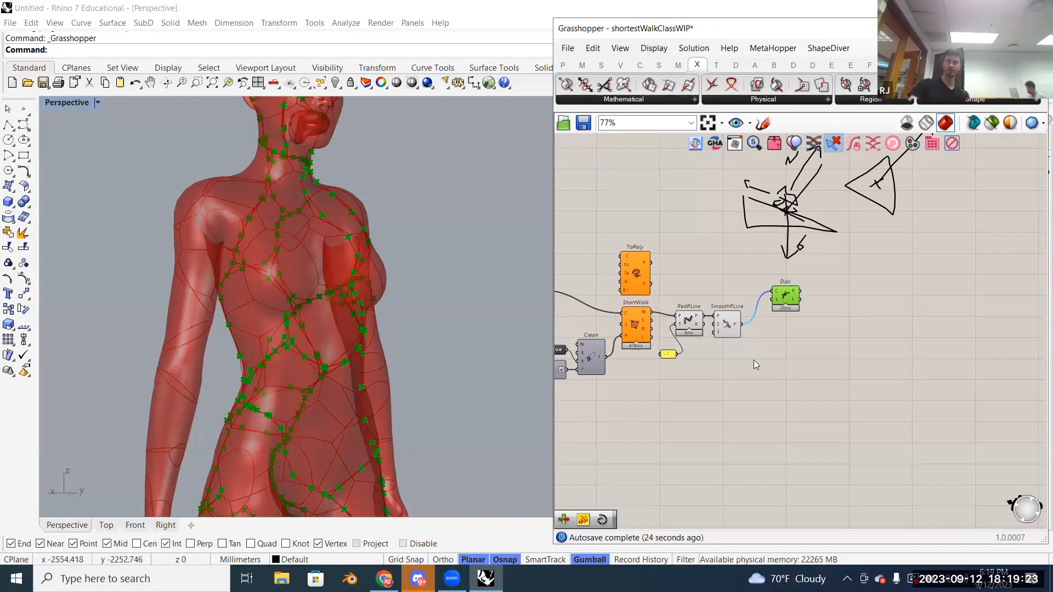
right_drag(754, 360, 879, 367)
scroll(879, 366, up, 1)
scroll(821, 376, down, 2)
right_drag(756, 387, 982, 380)
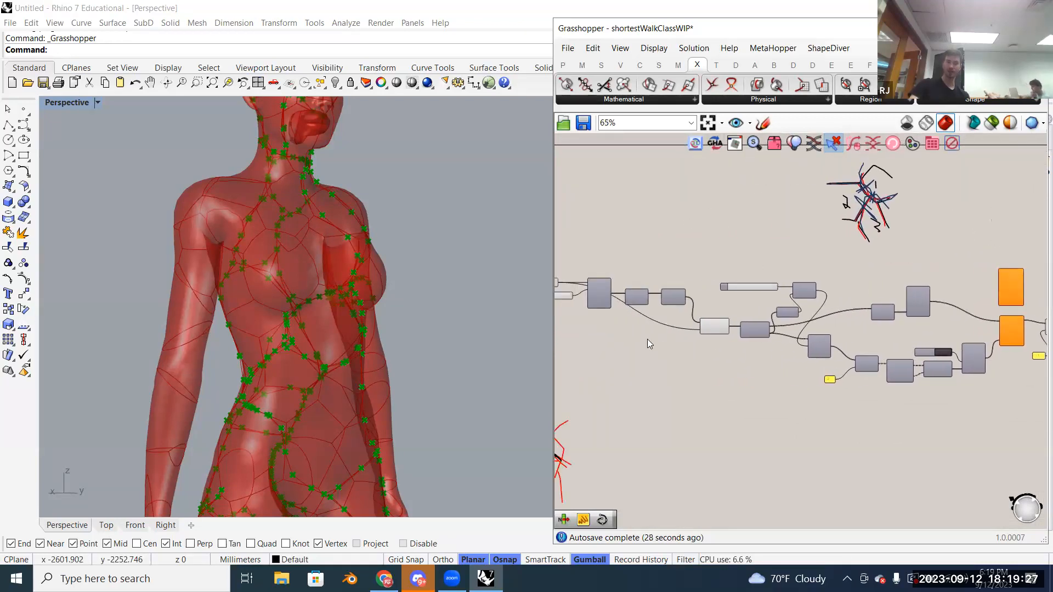
right_drag(647, 339, 689, 357)
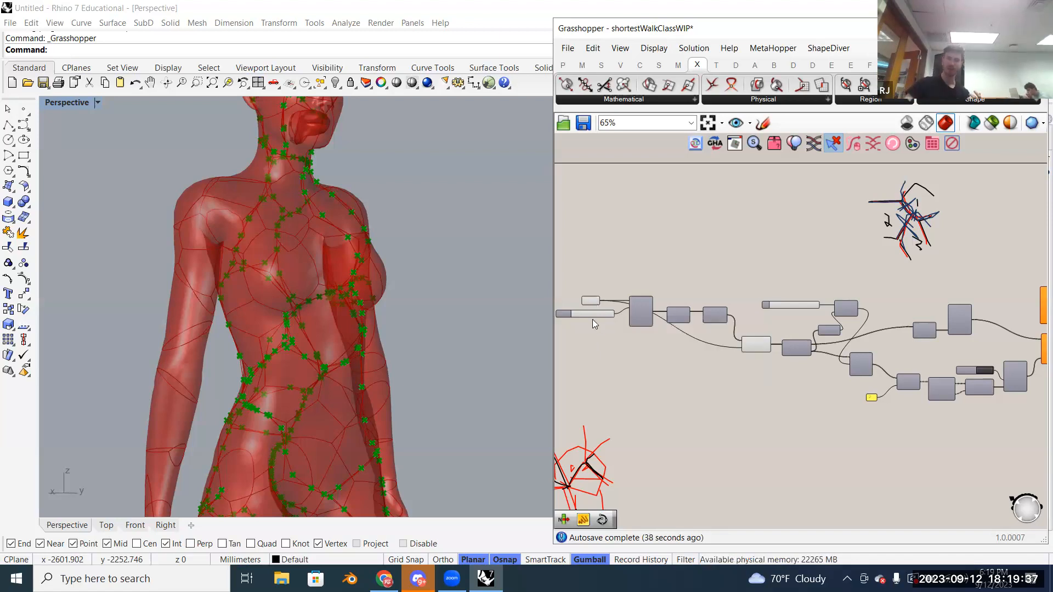
scroll(593, 308, up, 4)
scroll(631, 285, up, 3)
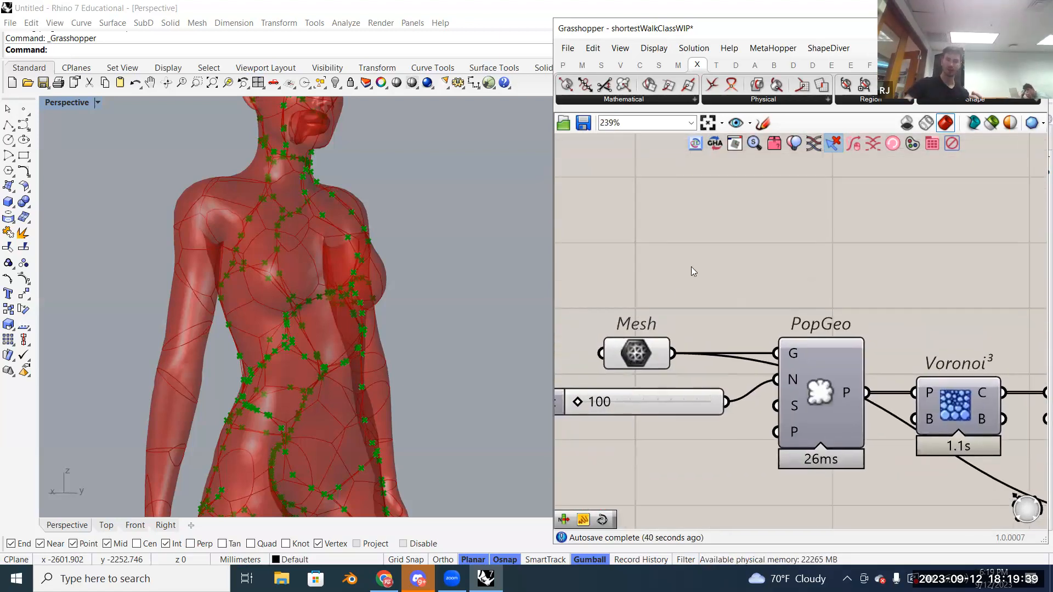
double_click(725, 215)
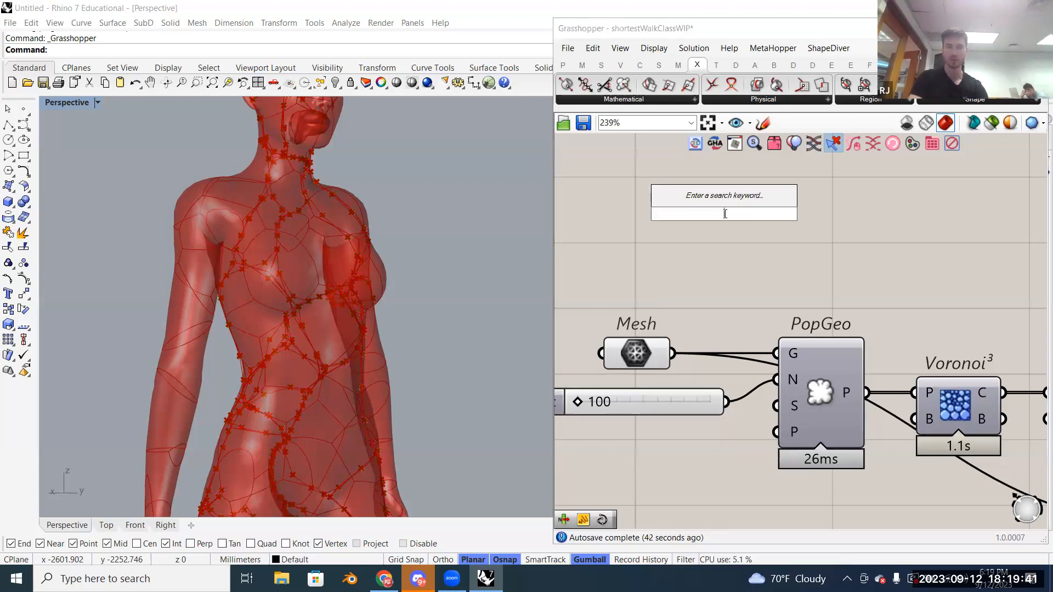
text(dec me)
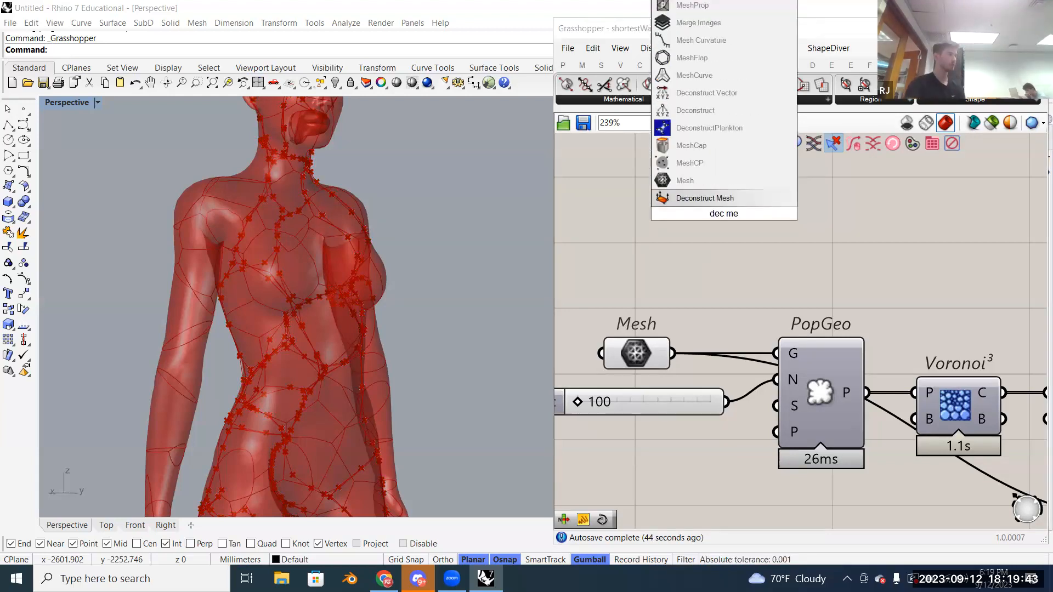
key(Return)
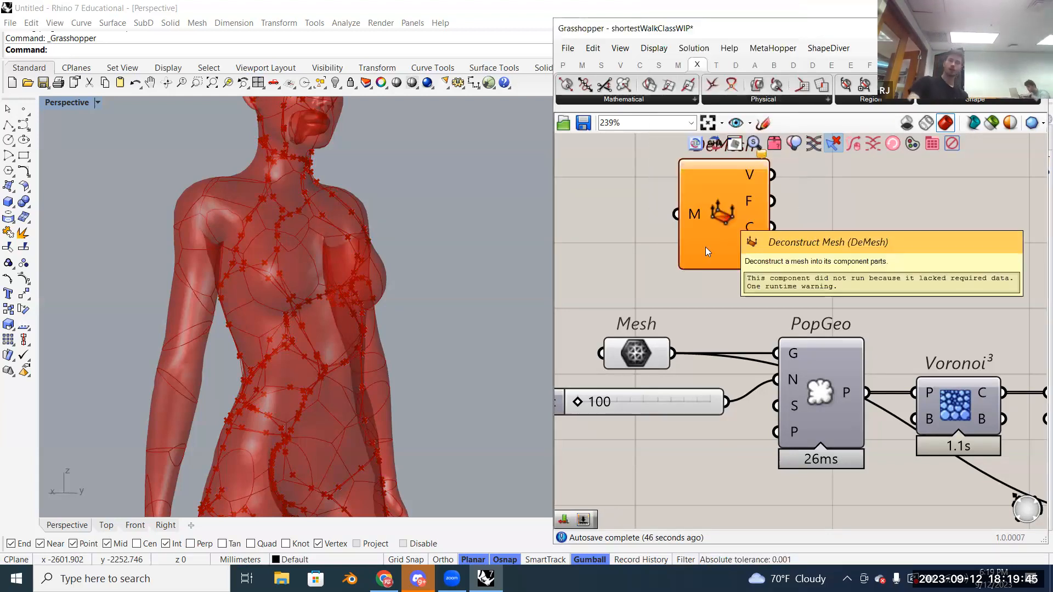
drag(673, 352, 679, 214)
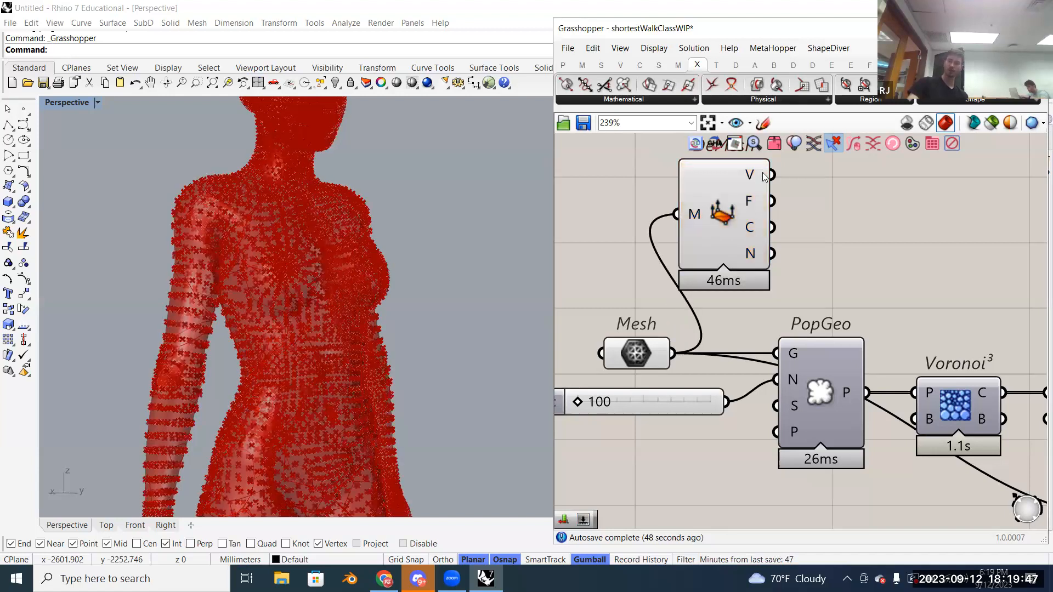
Step: Inspect the vertices, faces, colours and normals outputs of Deconstruct Mesh and view its vertices highlighted over the whole body
mouse_move(755, 175)
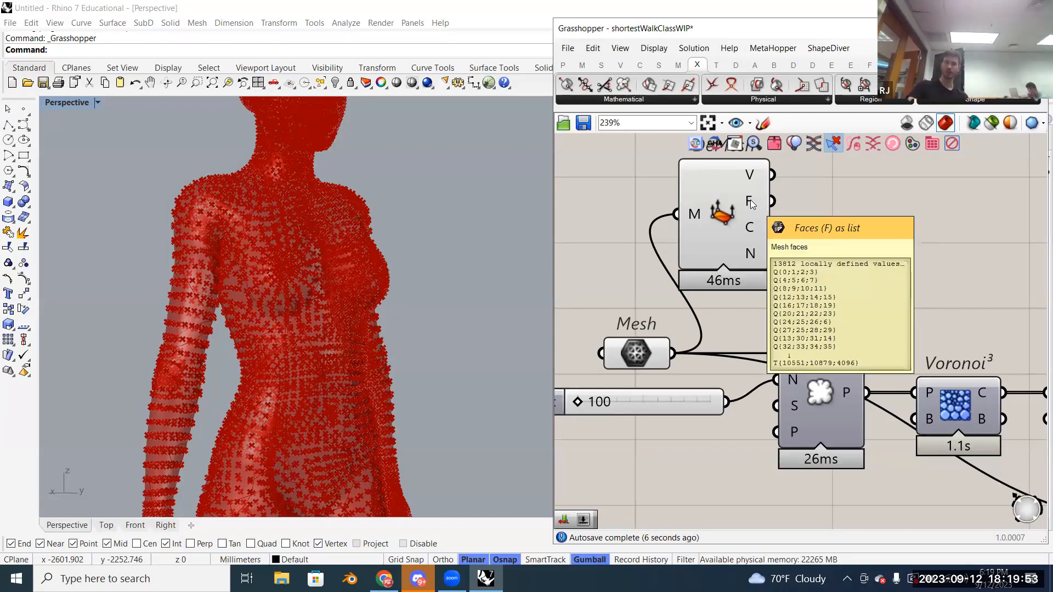
mouse_move(752, 227)
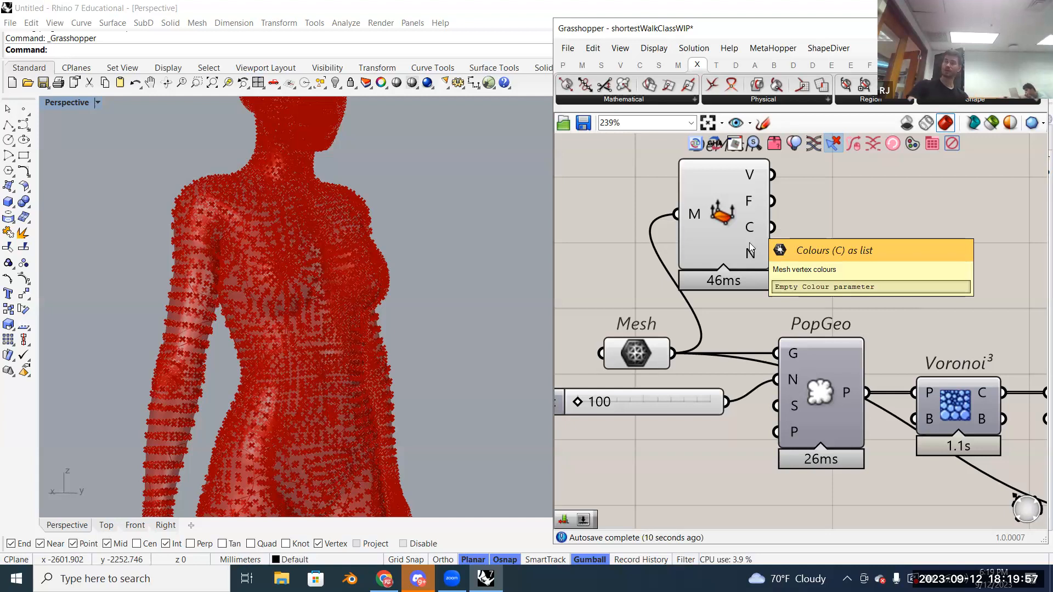
mouse_move(752, 252)
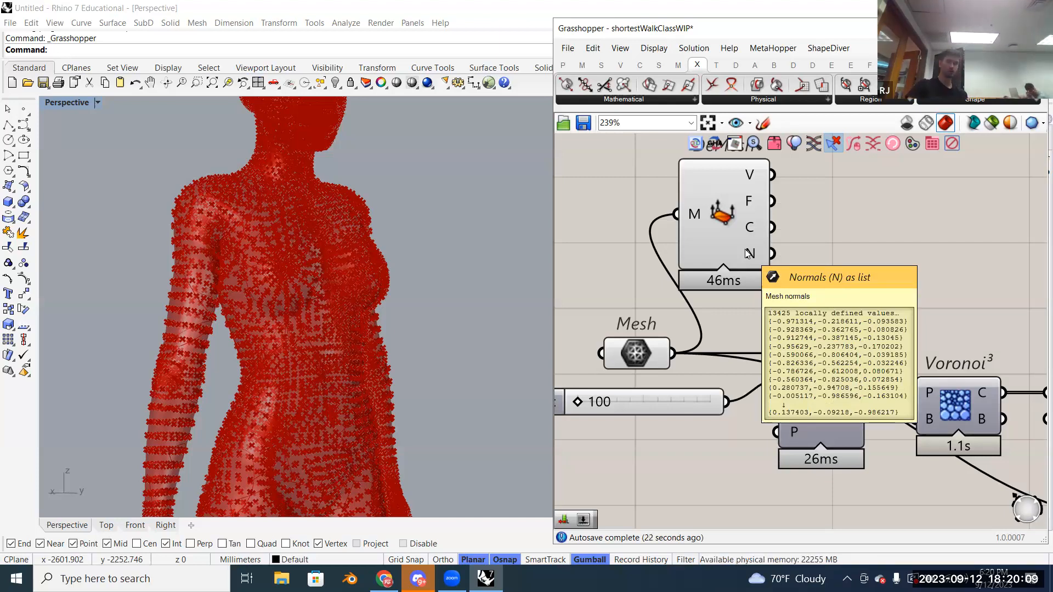
scroll(689, 245, down, 1)
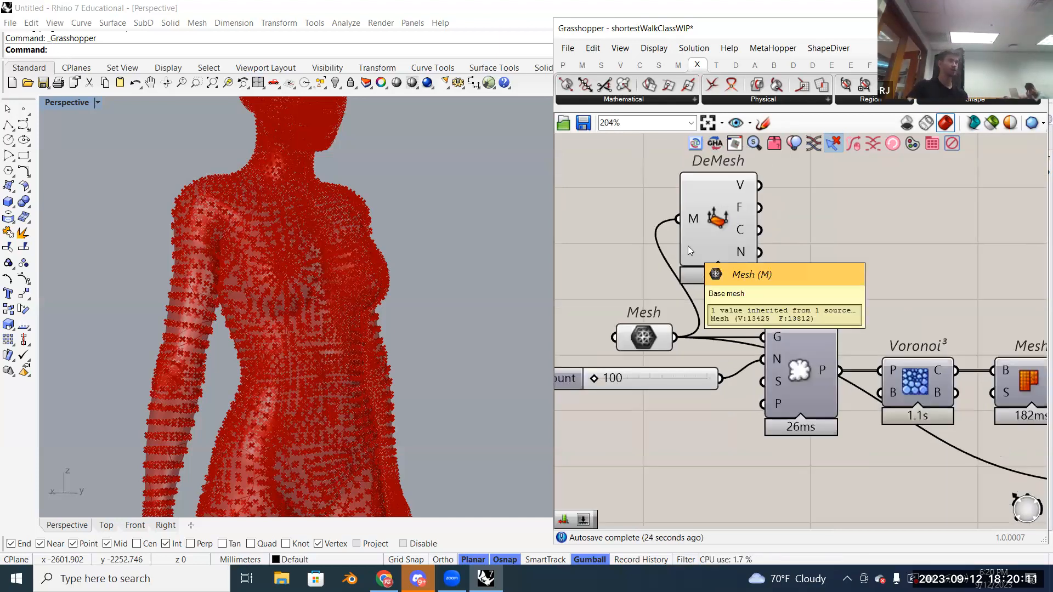
click(714, 216)
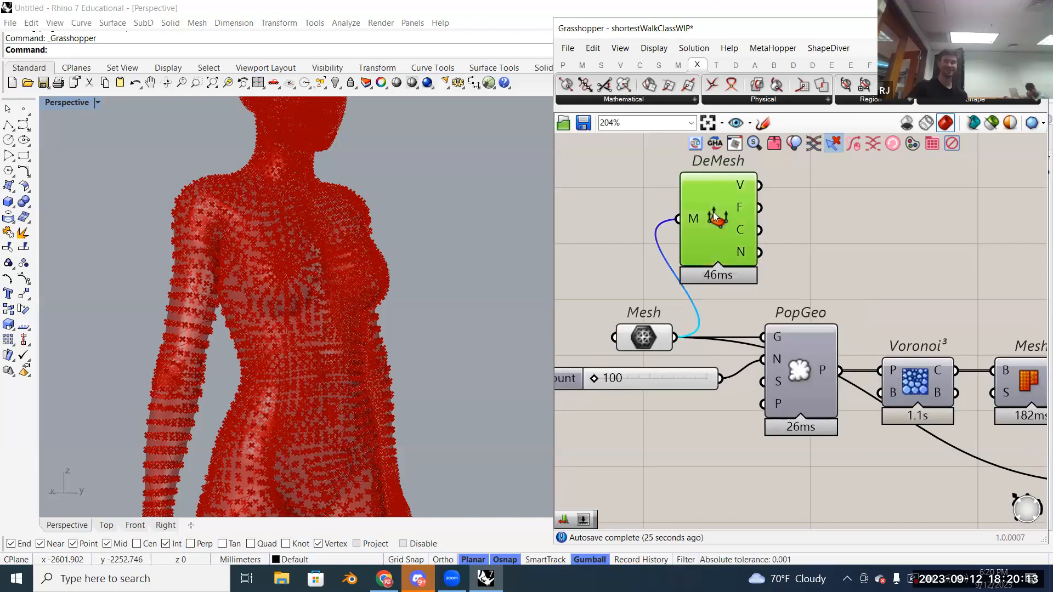
scroll(331, 250, down, 5)
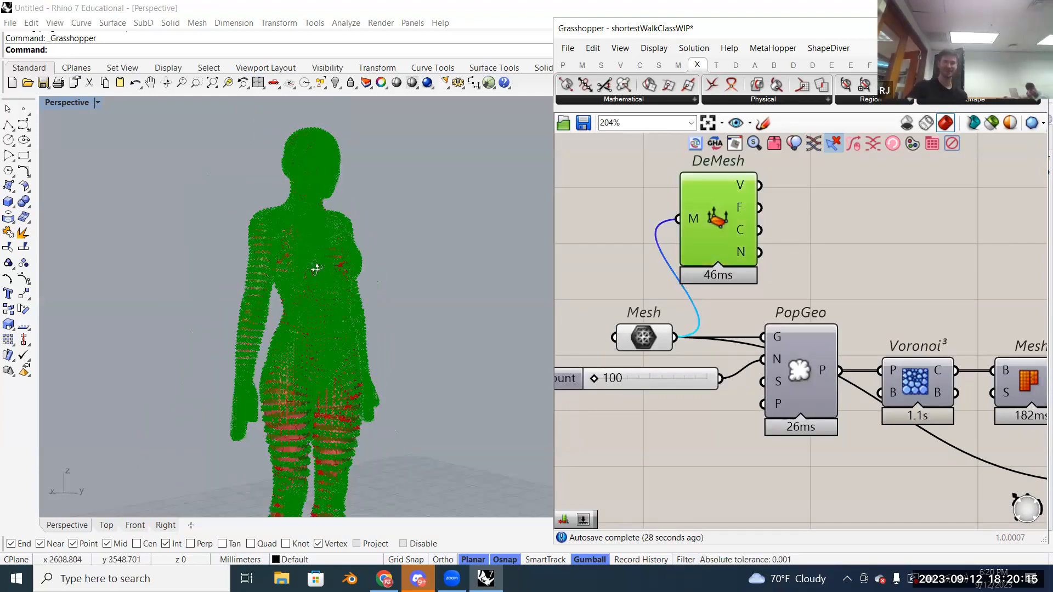
scroll(633, 251, down, 3)
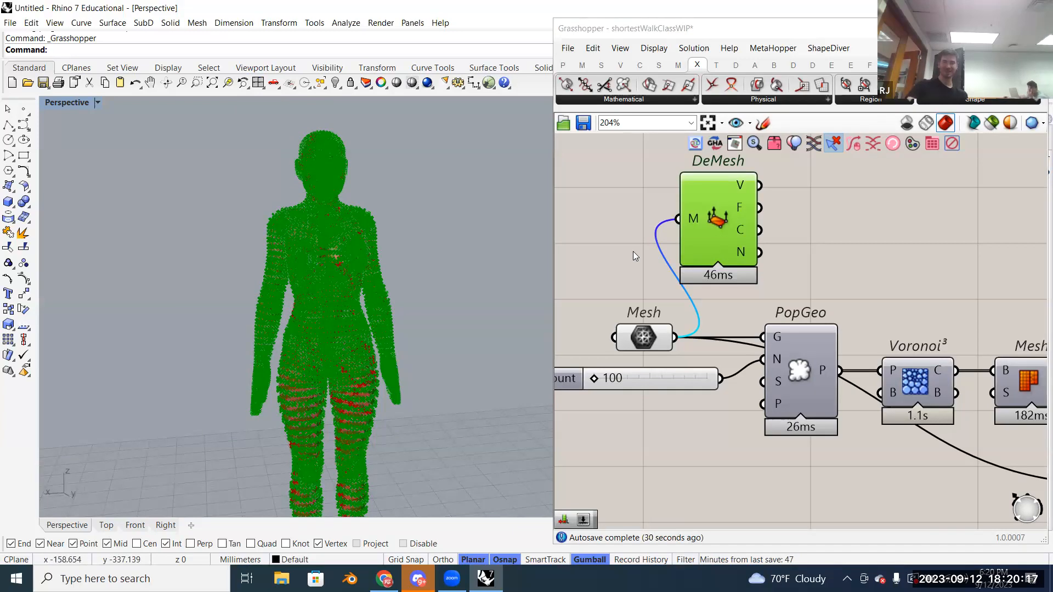
Step: Move the Deconstruct Mesh component to the end of the definition, directly below the Discontinuity component
scroll(627, 260, up, 3)
scroll(628, 260, down, 3)
scroll(629, 256, down, 4)
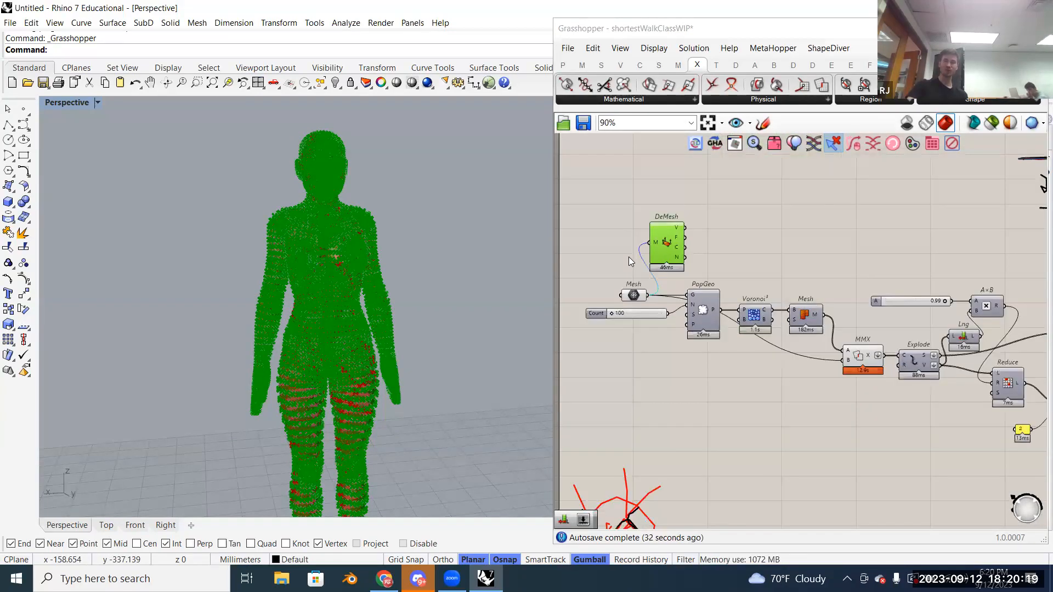
drag(631, 241, 991, 333)
scroll(595, 228, down, 2)
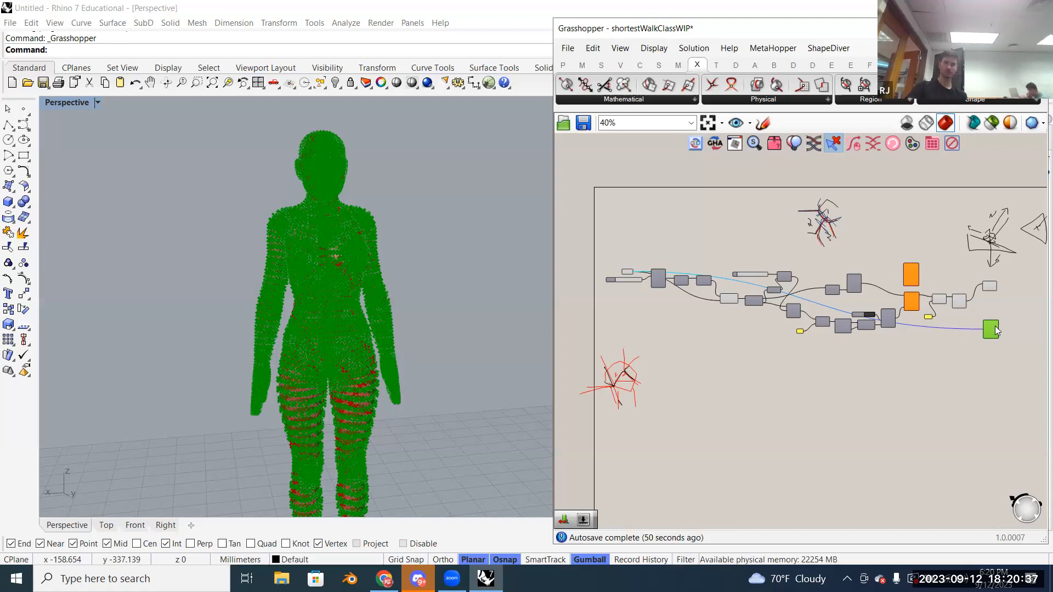
scroll(994, 319, up, 4)
scroll(994, 331, up, 4)
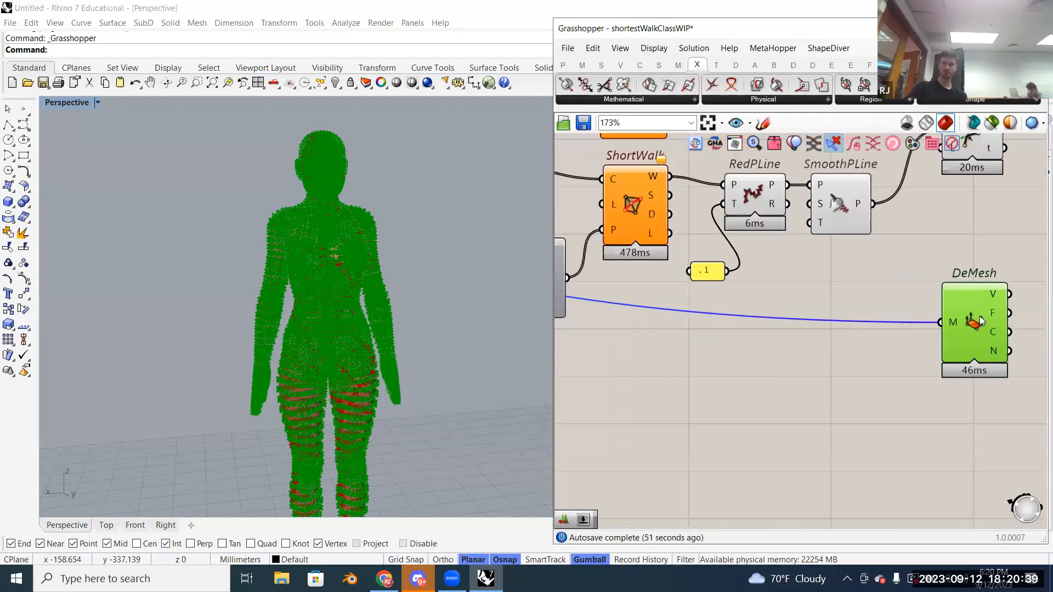
right_drag(980, 314, 838, 385)
drag(838, 385, 841, 358)
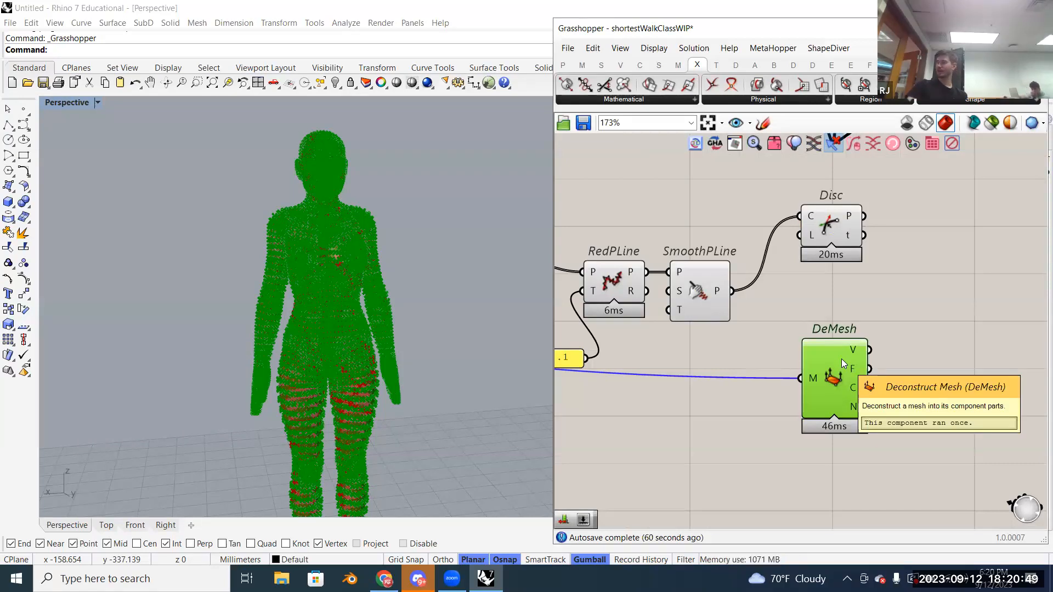
Step: Examine the list of mesh normals output by Deconstruct Mesh
right_drag(885, 354, 815, 374)
scroll(815, 374, down, 1)
scroll(781, 373, up, 2)
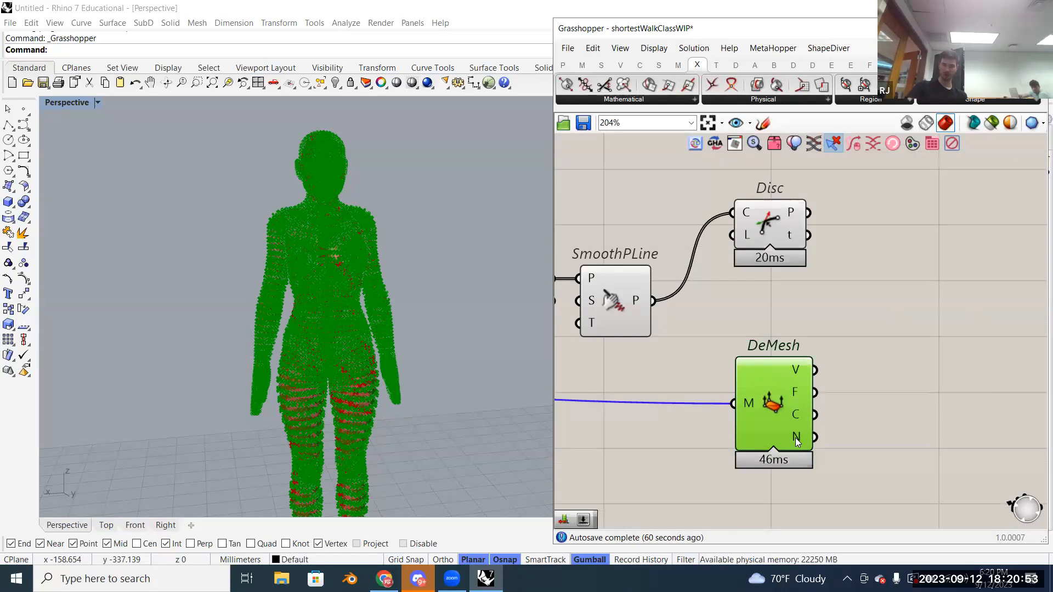
mouse_move(796, 438)
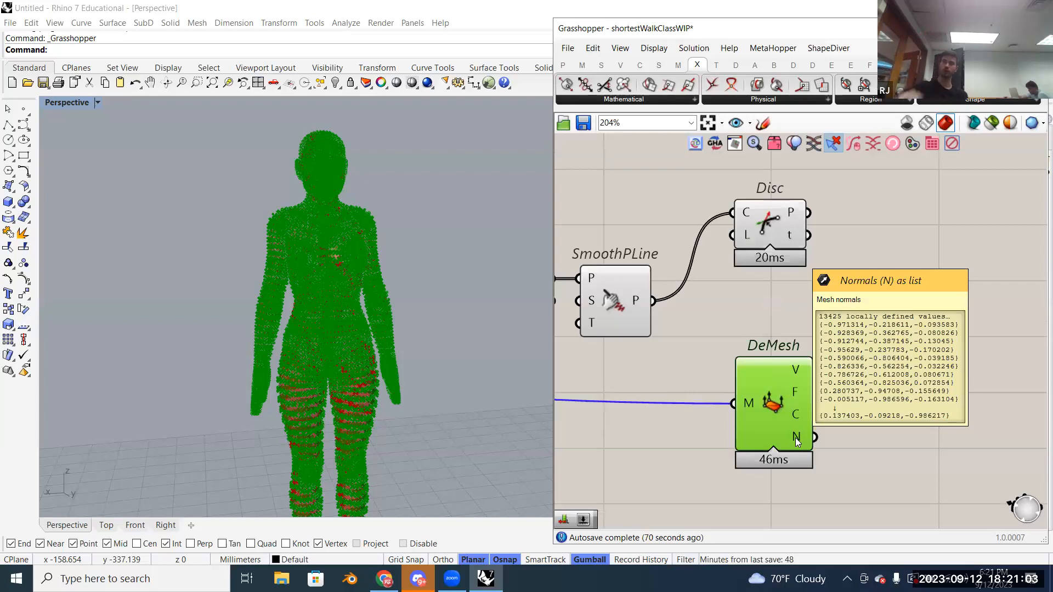
right_drag(780, 405, 727, 383)
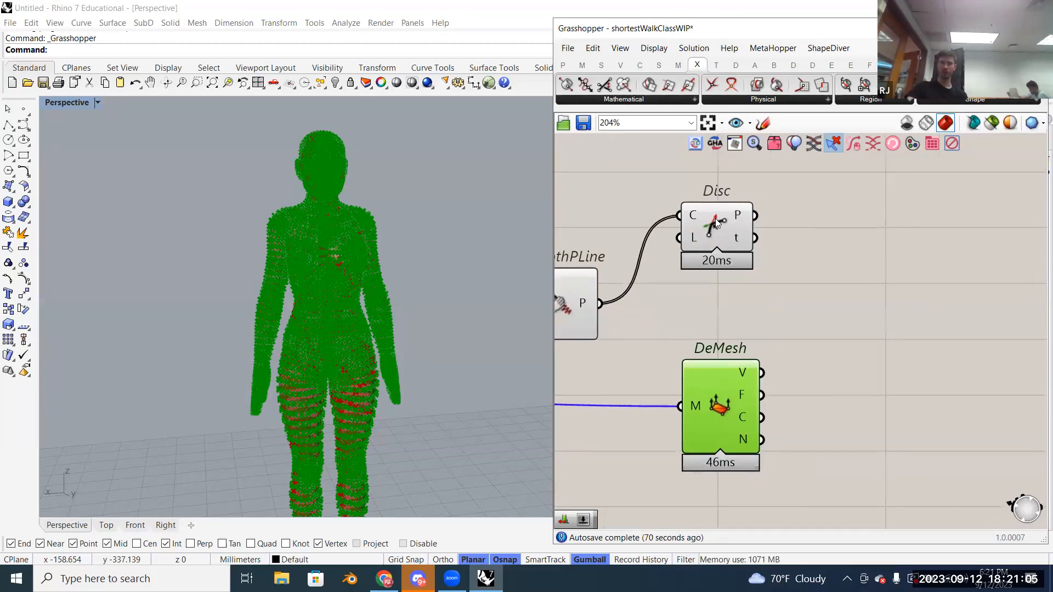
Step: Compare the locations of the discontinuity points with the mesh vertices up close on the body
click(715, 222)
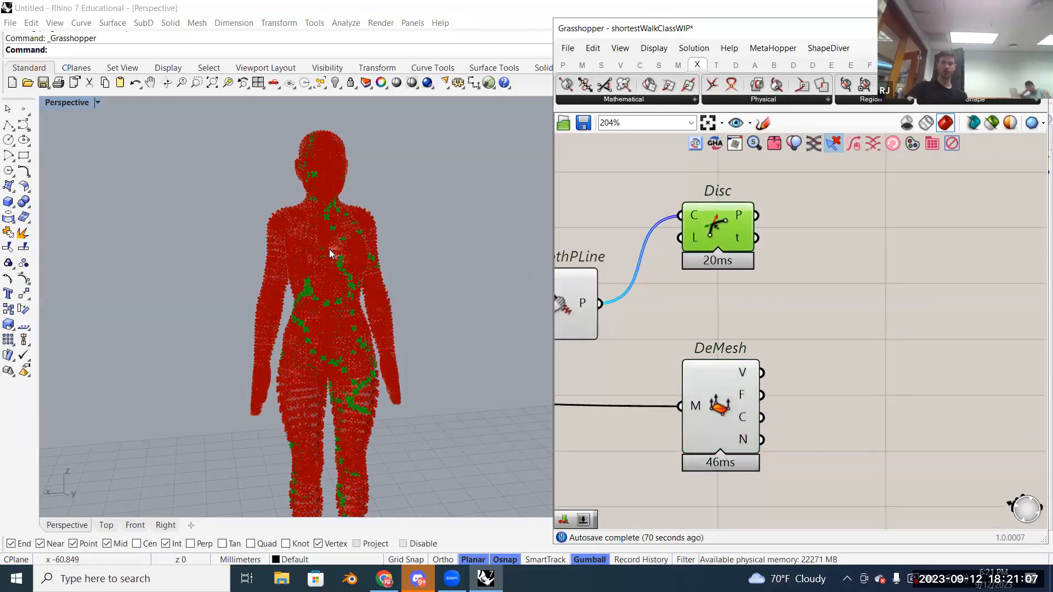
scroll(330, 253, up, 10)
scroll(350, 295, up, 10)
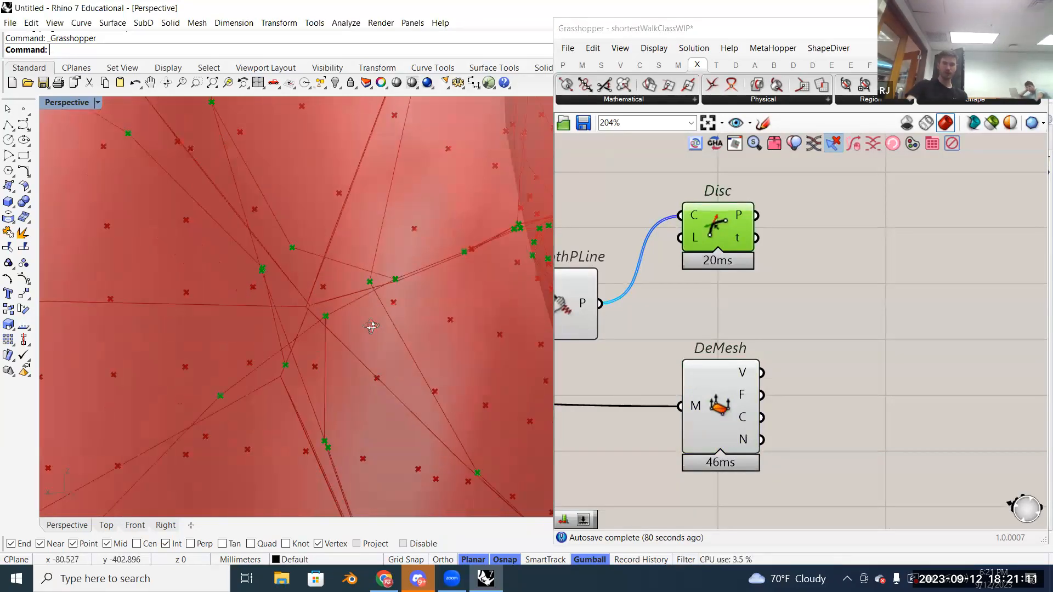
right_drag(371, 327, 368, 275)
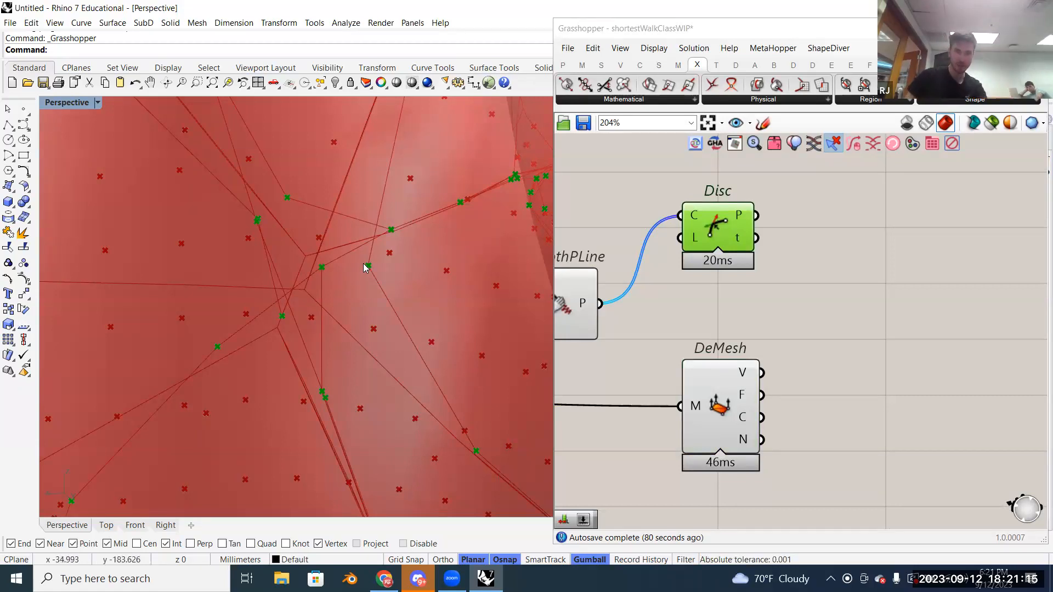
click(713, 412)
mouse_move(377, 313)
right_down()
mouse_move(364, 350)
mouse_move(372, 247)
mouse_move(385, 306)
right_up()
right_drag(370, 376, 393, 456)
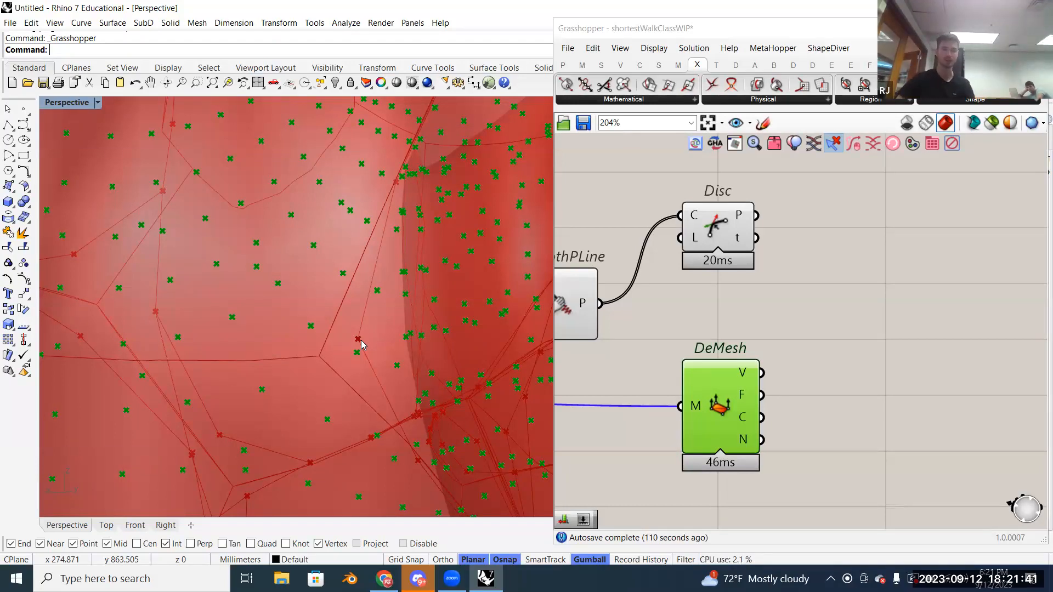
scroll(346, 356, down, 10)
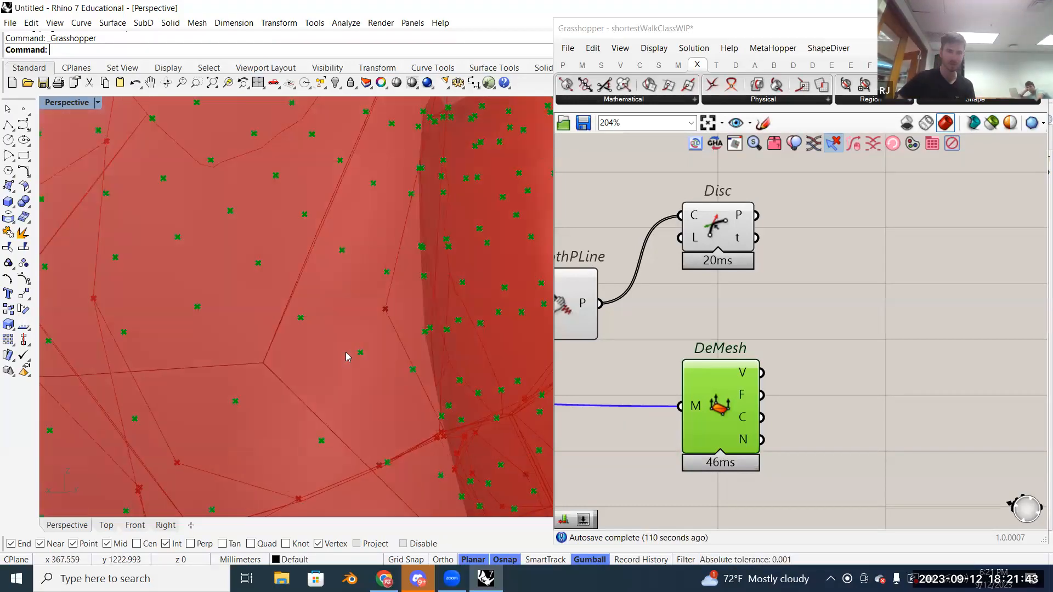
scroll(347, 379, down, 4)
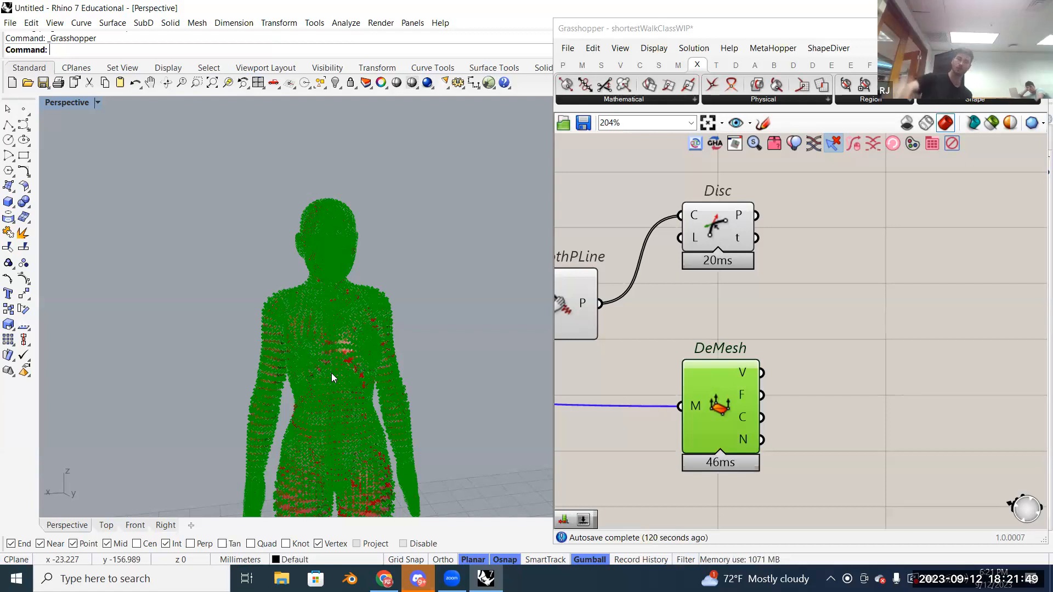
Step: Add a Closest Point component after the Discontinuity and Deconstruct Mesh components
click(867, 290)
double_click(868, 291)
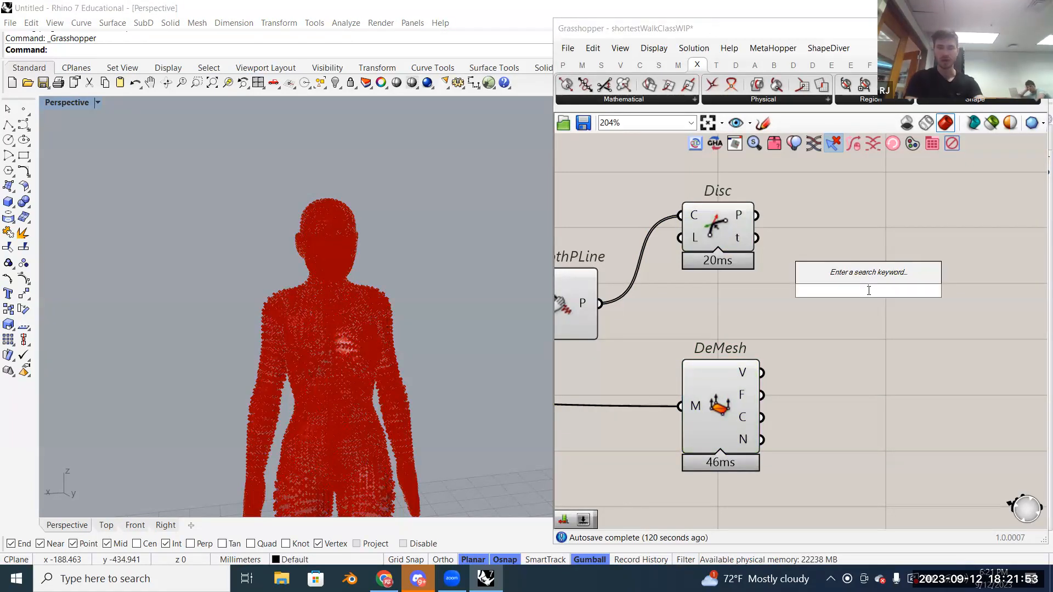
text(closes)
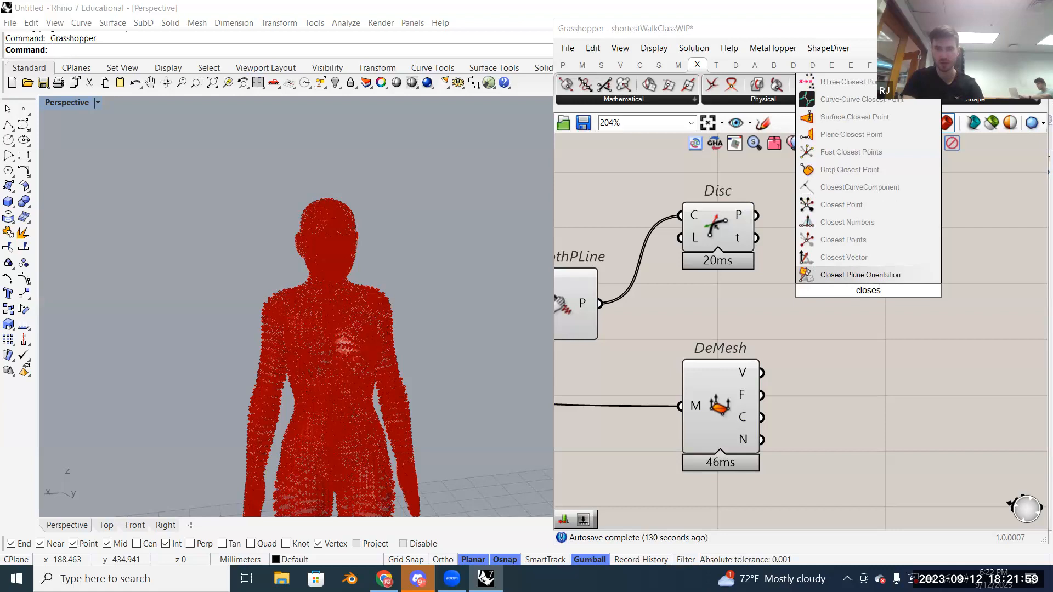
key(Up)
key(Up)
key(Up)
key(Up)
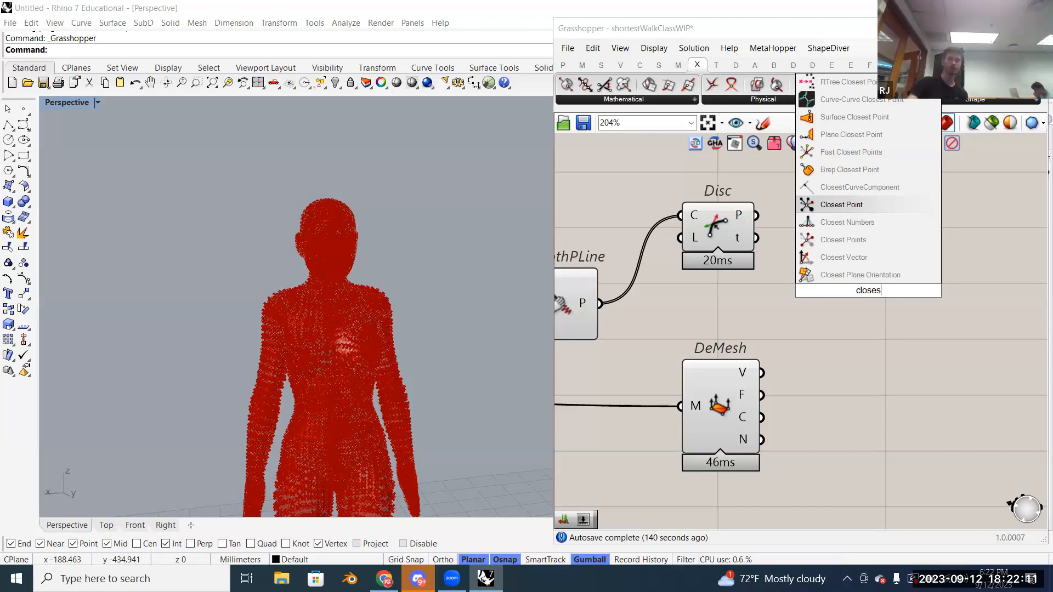
drag(888, 205, 866, 308)
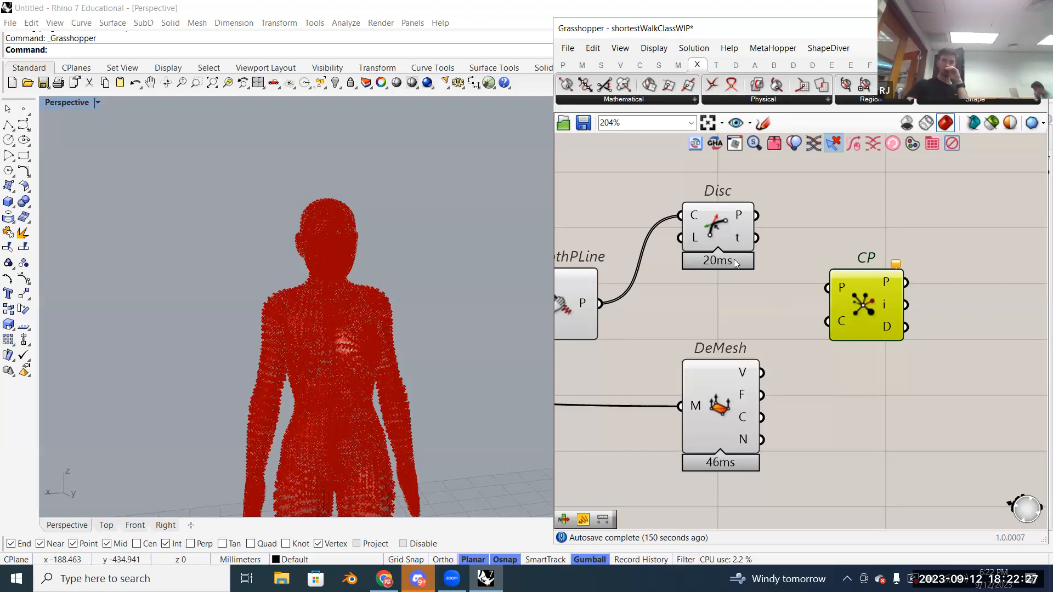
Step: Connect the discontinuity points to Closest Point's P input and the mesh vertices to its C input
click(721, 239)
scroll(336, 341, up, 2)
scroll(339, 346, down, 3)
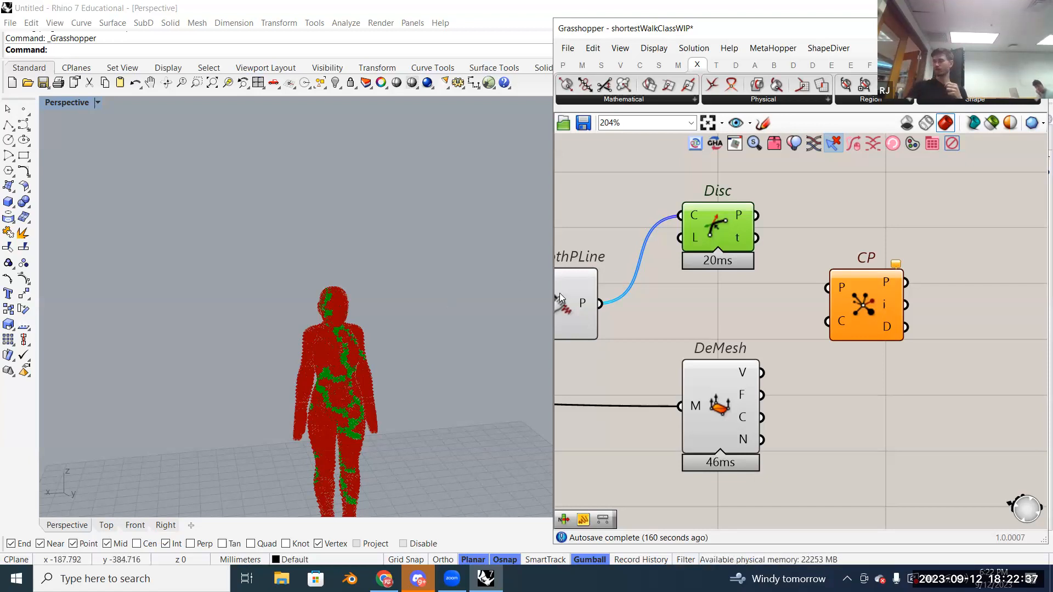
drag(755, 216, 829, 286)
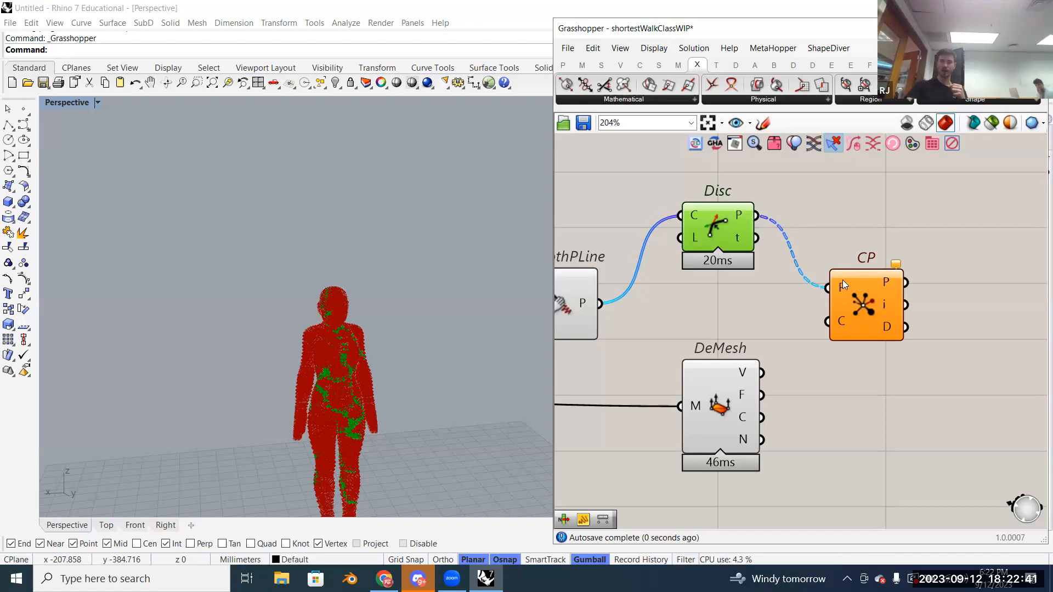
mouse_move(843, 287)
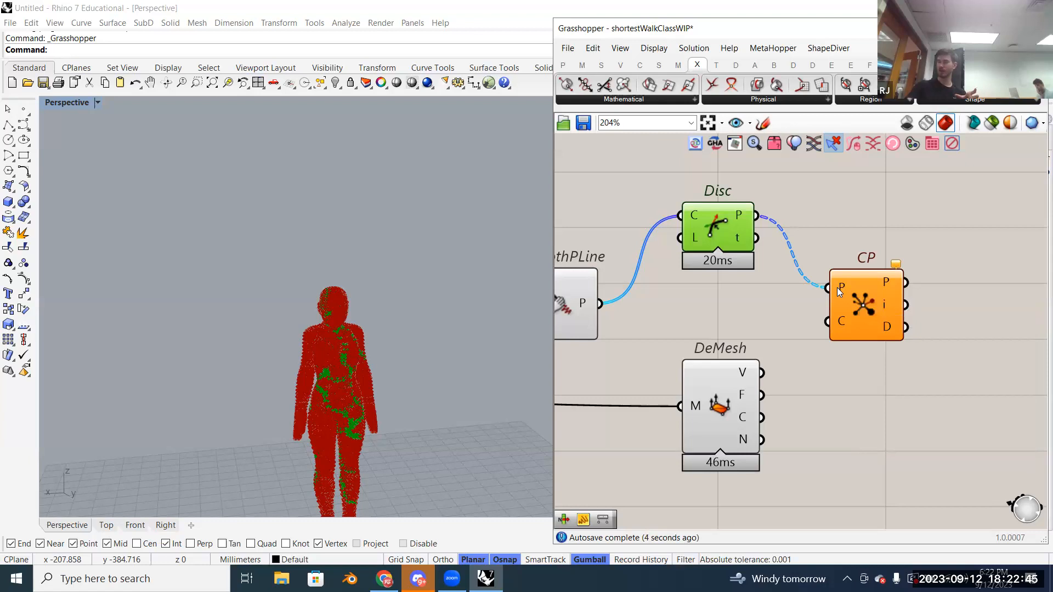
drag(768, 374, 828, 328)
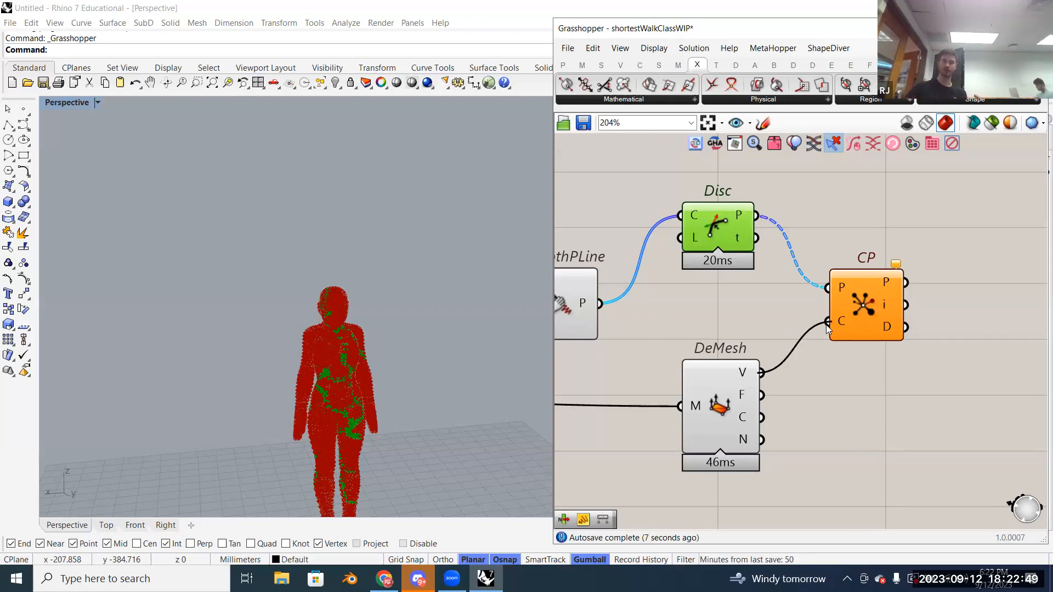
click(873, 318)
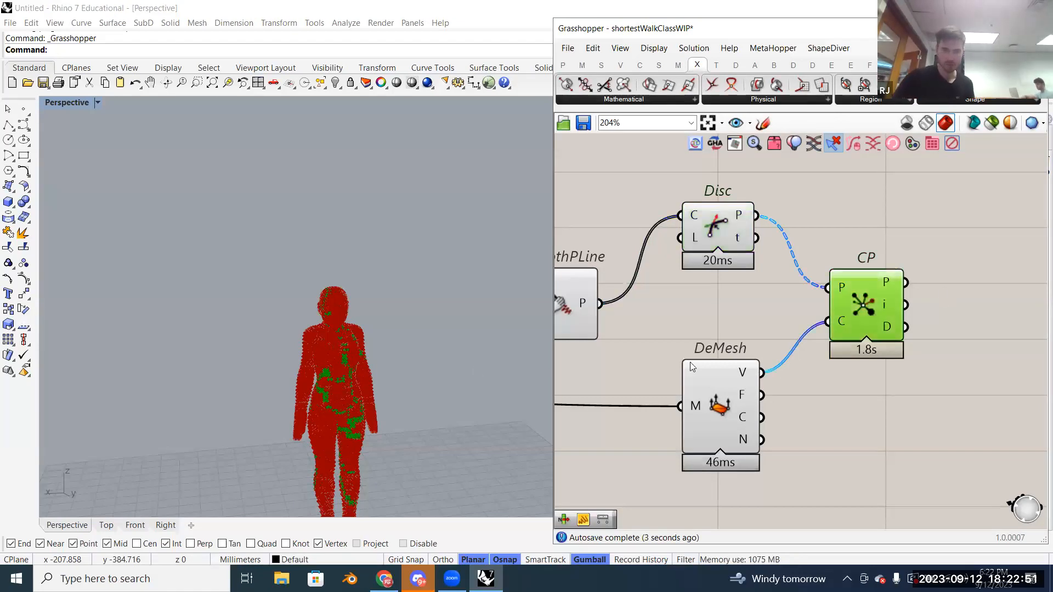
Step: Add a Line component that joins each discontinuity point (A) to its closest mesh vertex (B)
scroll(442, 376, up, 5)
right_drag(823, 349, 720, 350)
scroll(720, 348, down, 4)
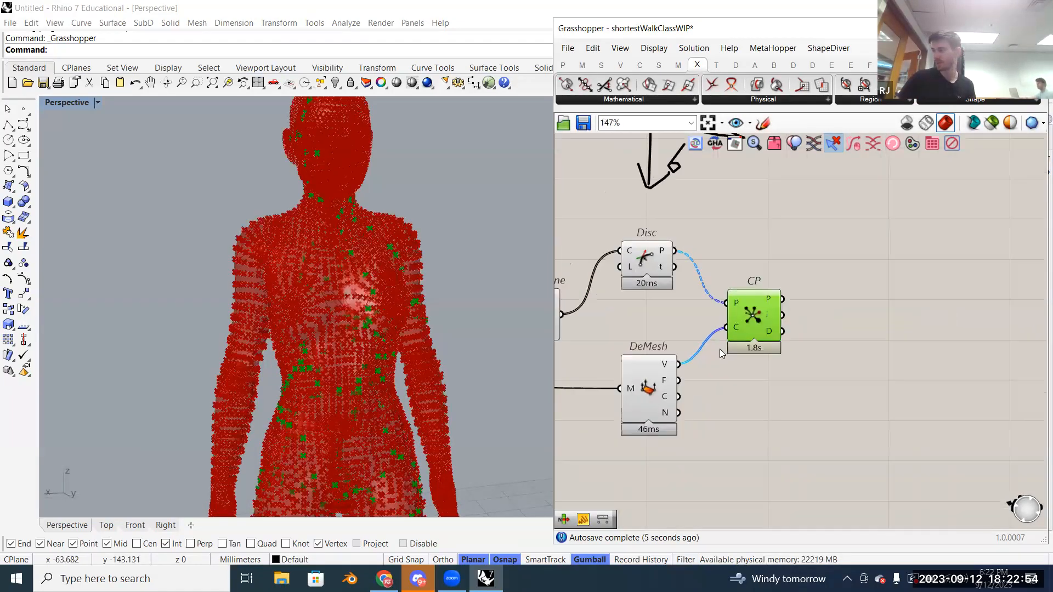
double_click(760, 384)
text(li)
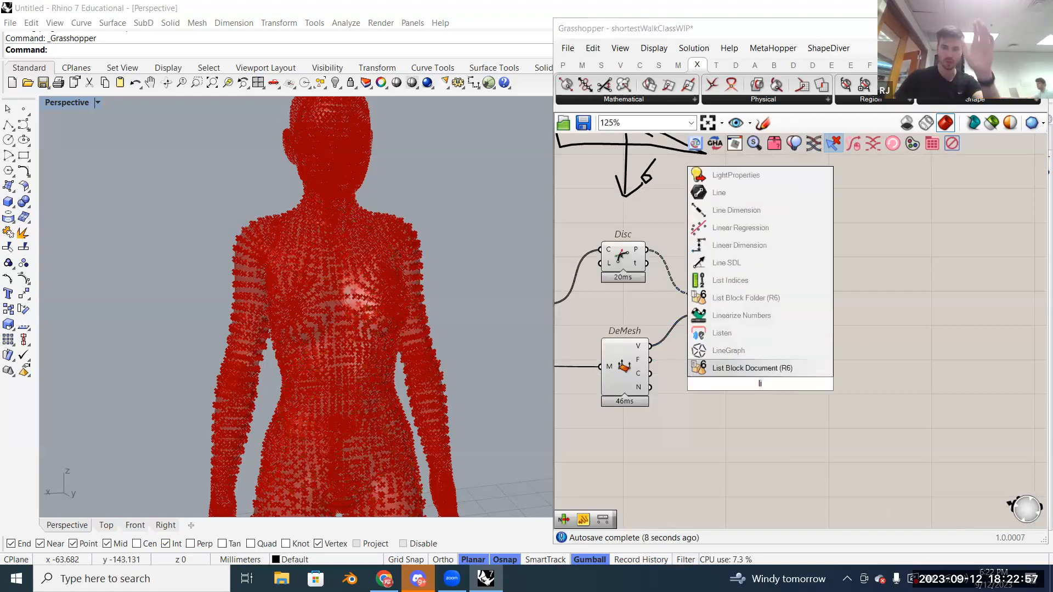
text(ne)
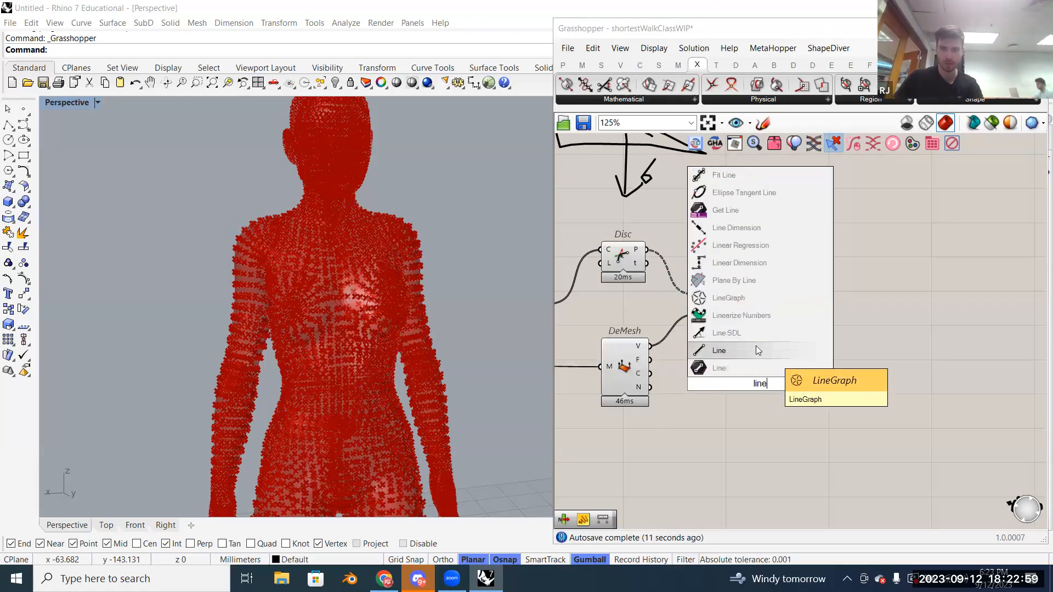
click(752, 351)
scroll(754, 384, up, 3)
drag(749, 394, 781, 386)
drag(729, 259, 806, 354)
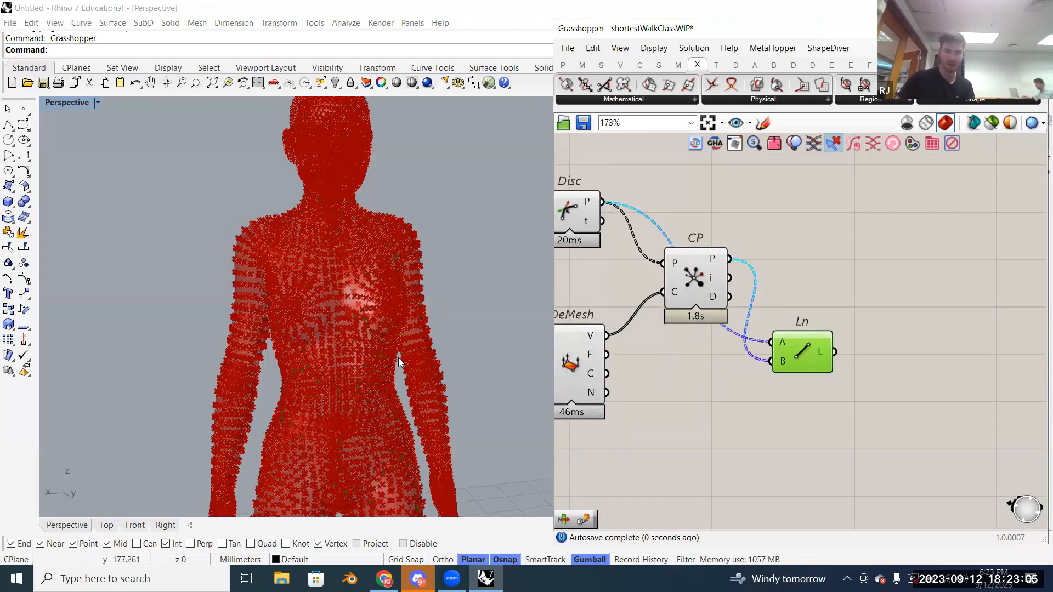
Step: Check the connecting lines between discontinuity points and vertices up close on the body, and delete the Line component
scroll(335, 294, up, 10)
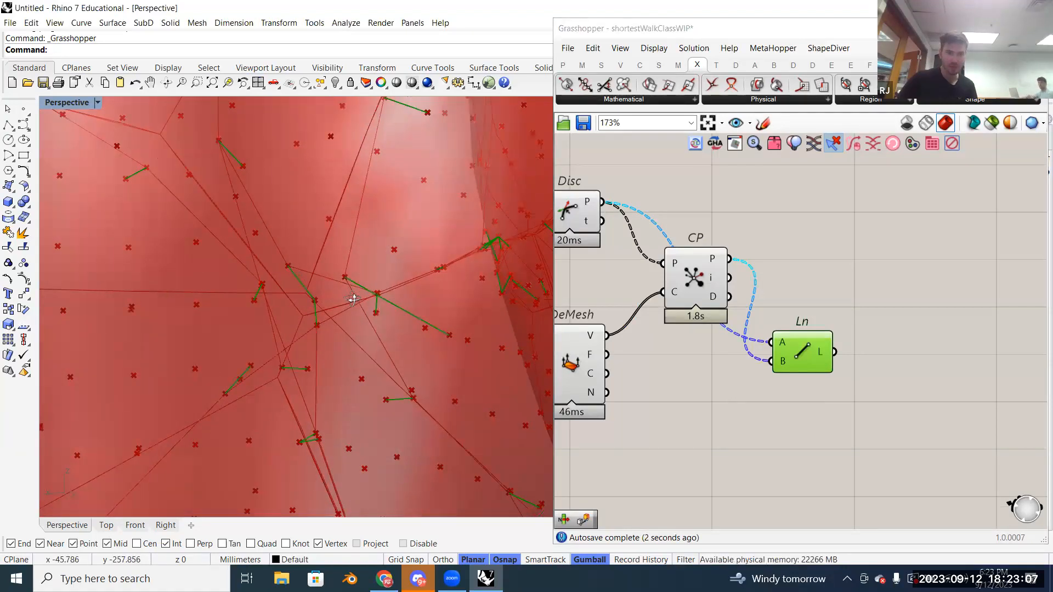
scroll(353, 299, up, 3)
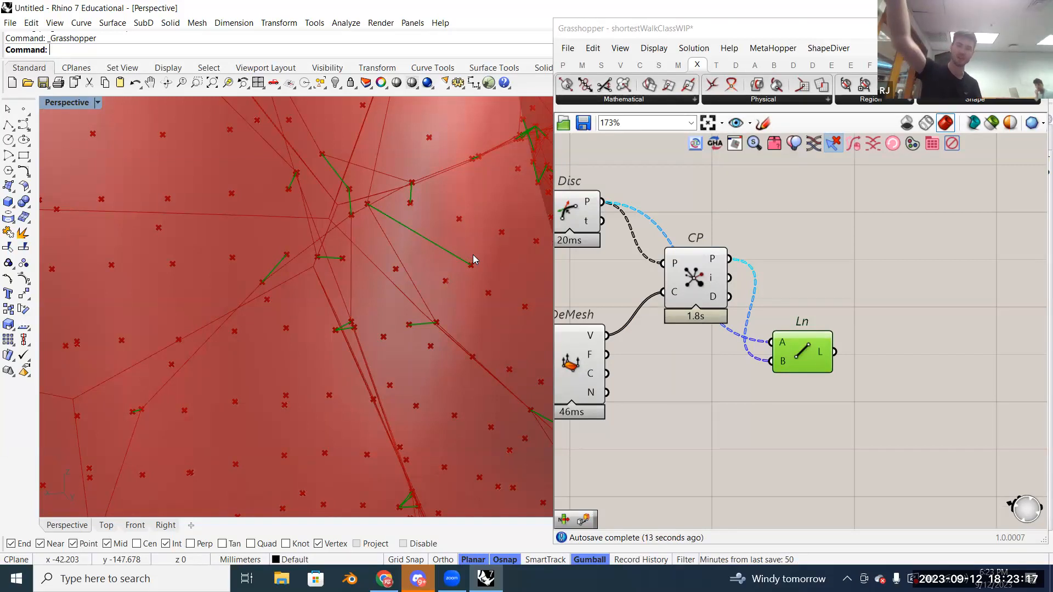
scroll(433, 263, down, 3)
scroll(433, 263, up, 3)
scroll(433, 262, down, 6)
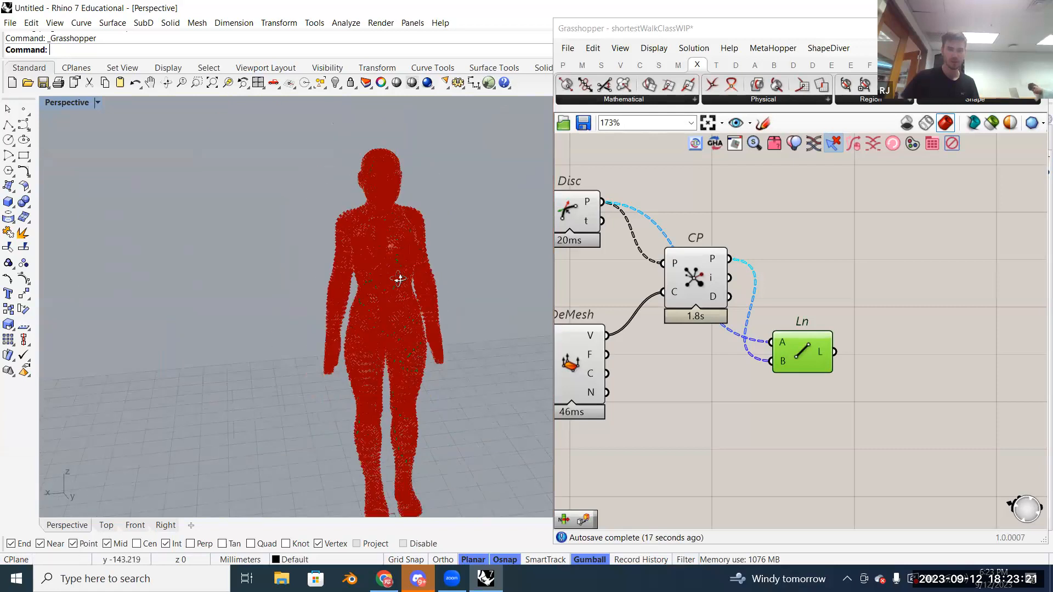
drag(789, 348, 798, 381)
key(Delete)
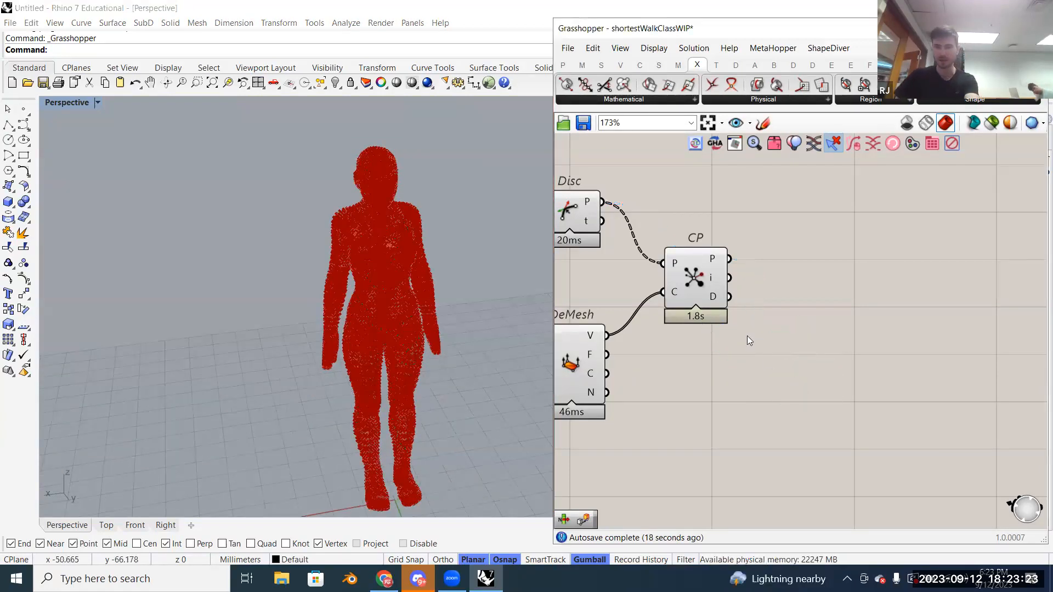
Step: Review the List Item component used earlier in the definition and compare it with the Closest Point outputs
click(694, 279)
scroll(917, 298, down, 2)
scroll(918, 298, down, 2)
right_drag(706, 347, 880, 355)
scroll(645, 345, up, 4)
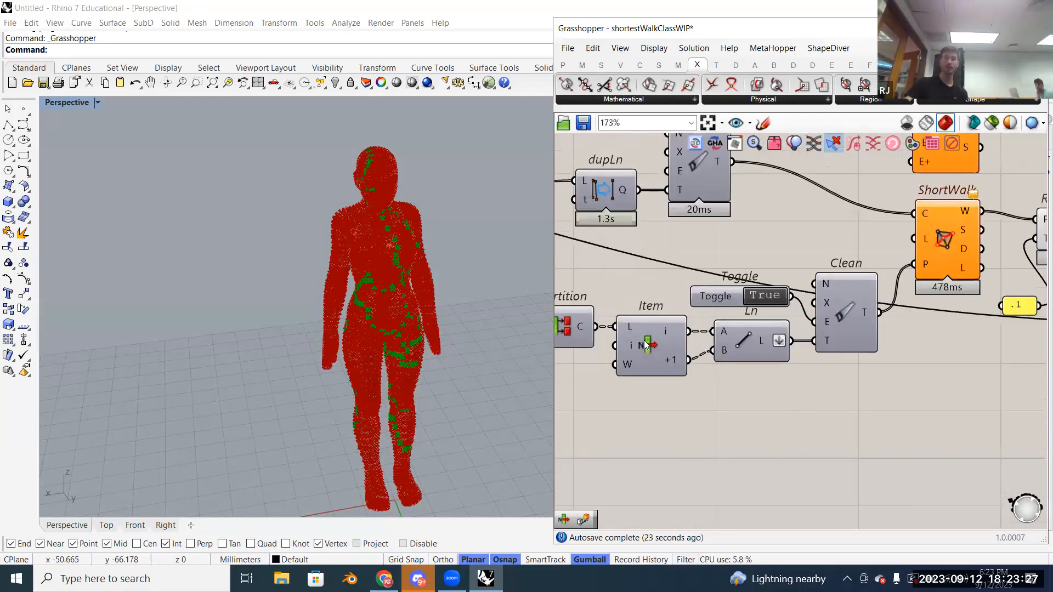
click(645, 342)
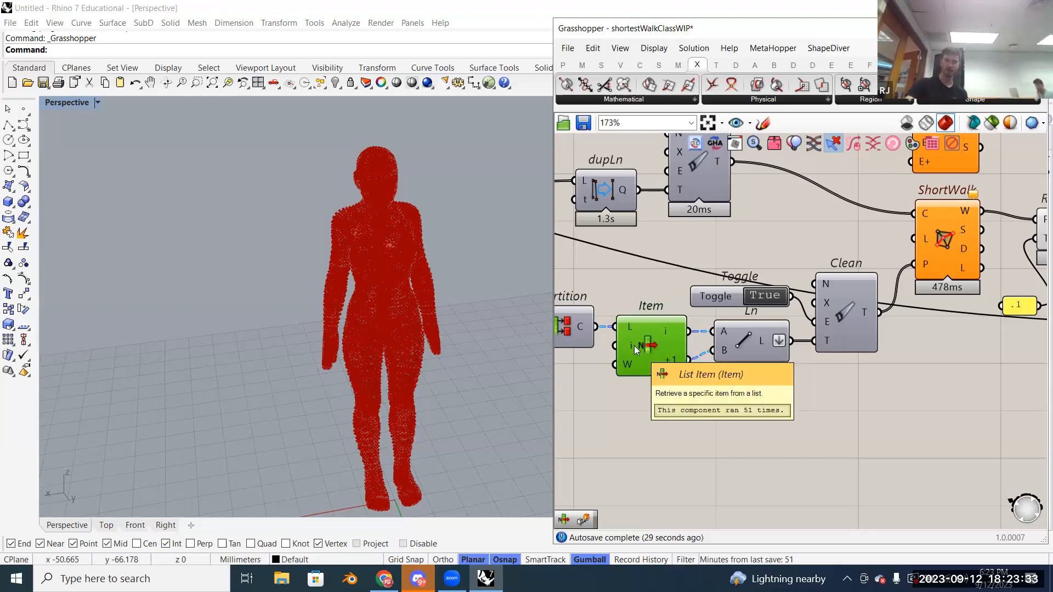
scroll(634, 346, down, 3)
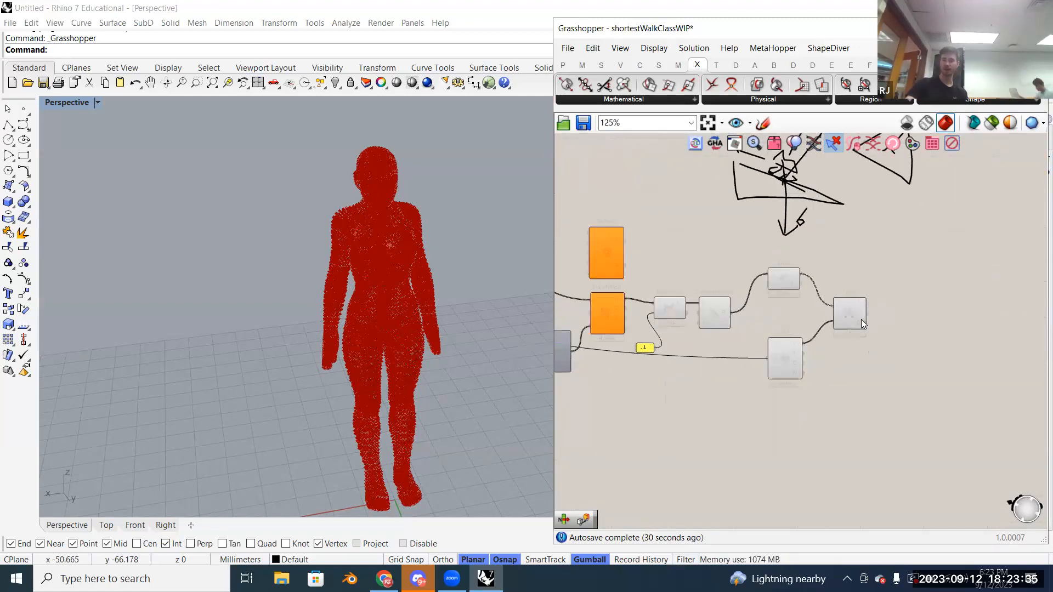
scroll(862, 320, up, 3)
mouse_move(637, 421)
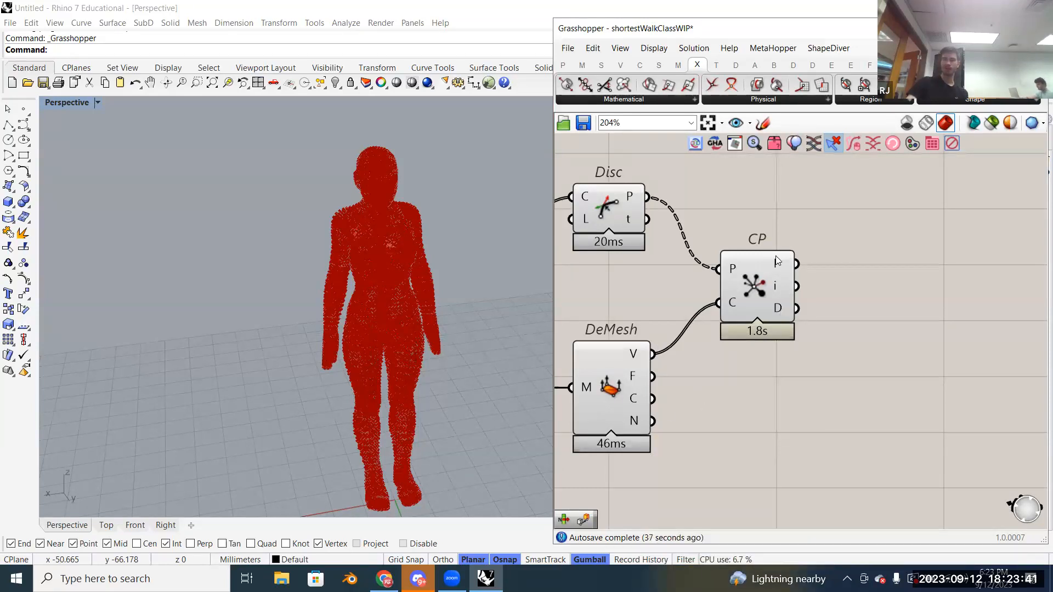
mouse_move(778, 261)
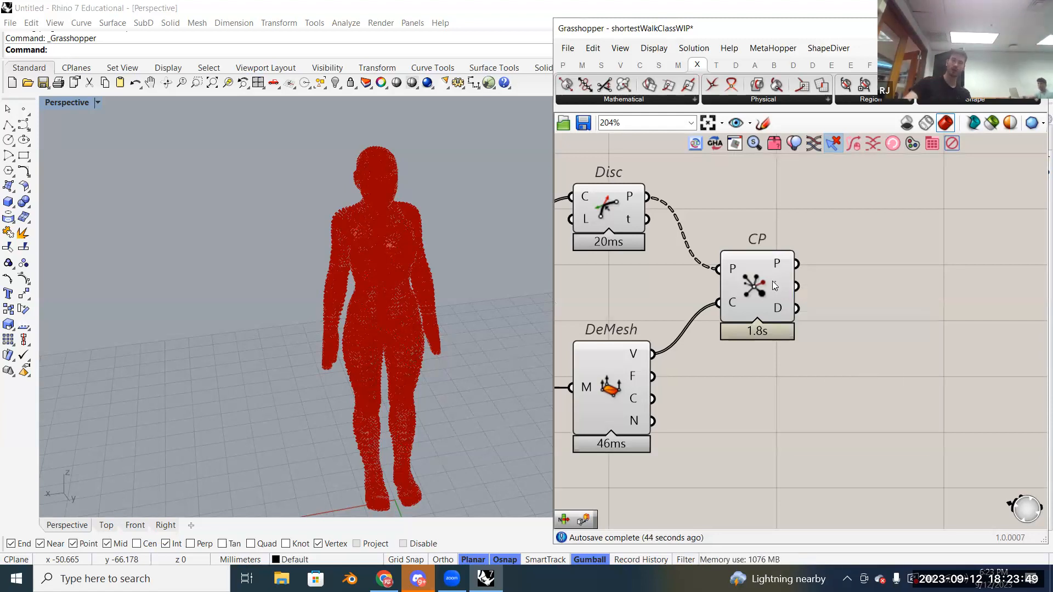
mouse_move(773, 286)
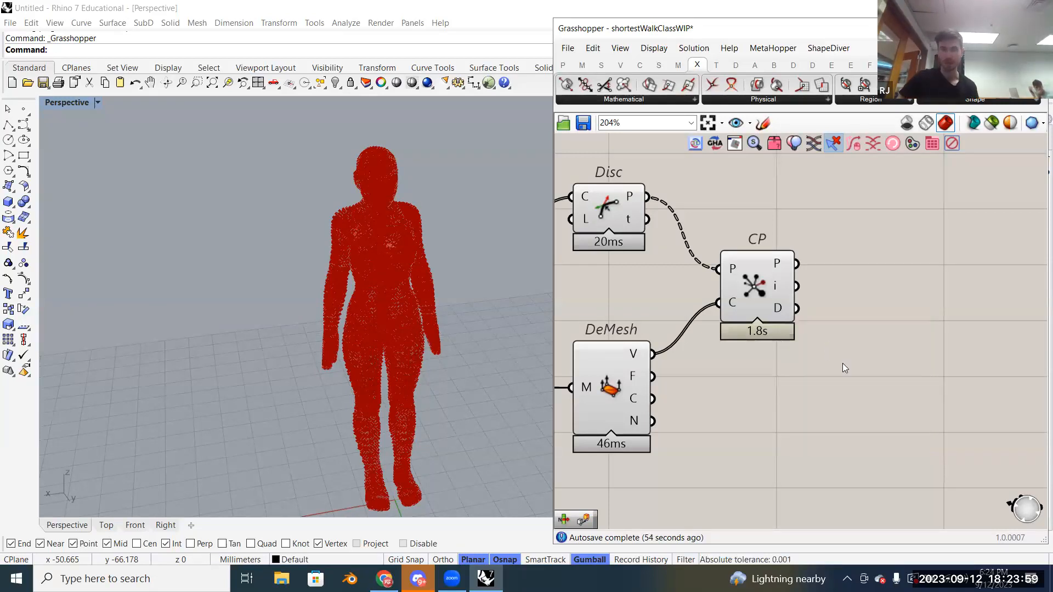
Step: Add a List Item component beyond Closest Point and feed the Deconstruct Mesh normals into its list input
double_click(843, 364)
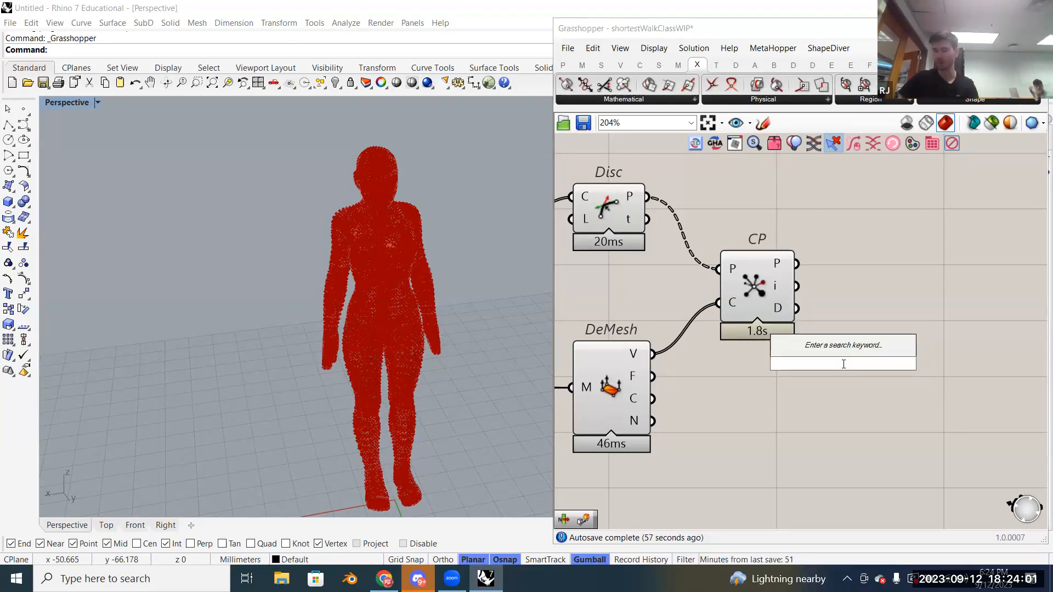
text(item)
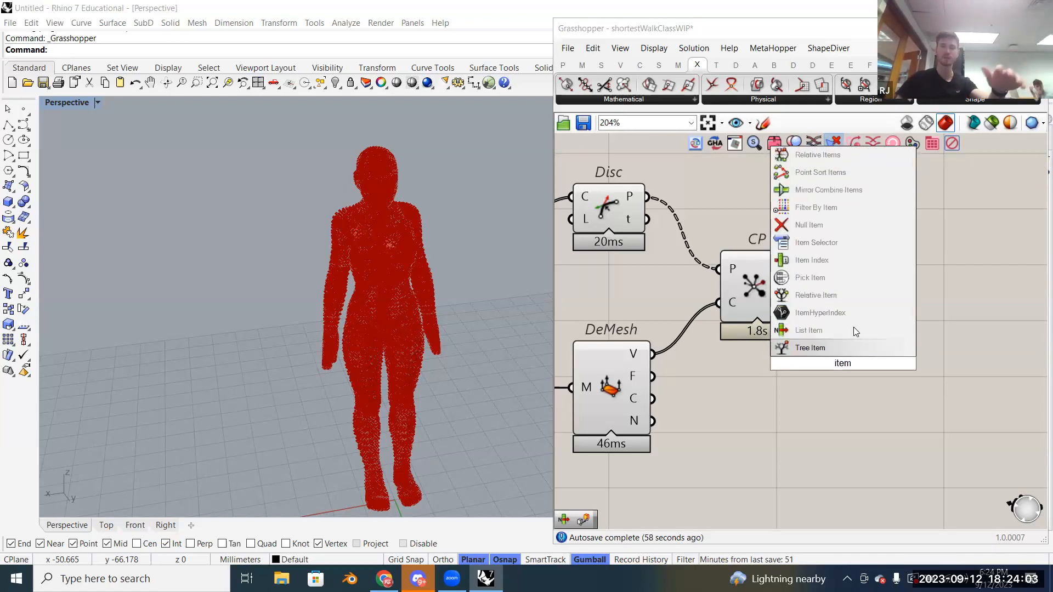
click(855, 329)
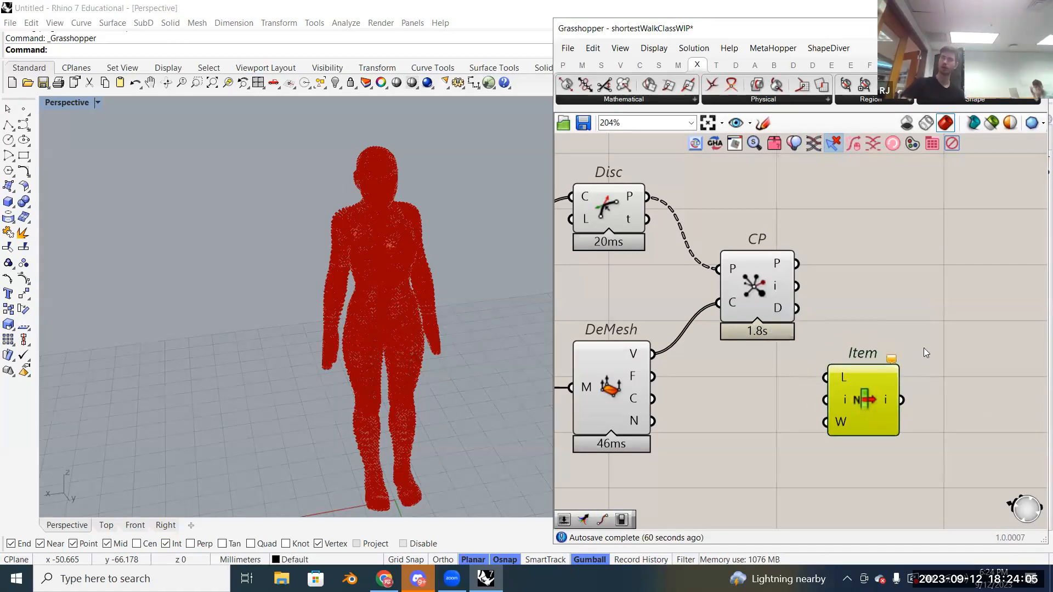
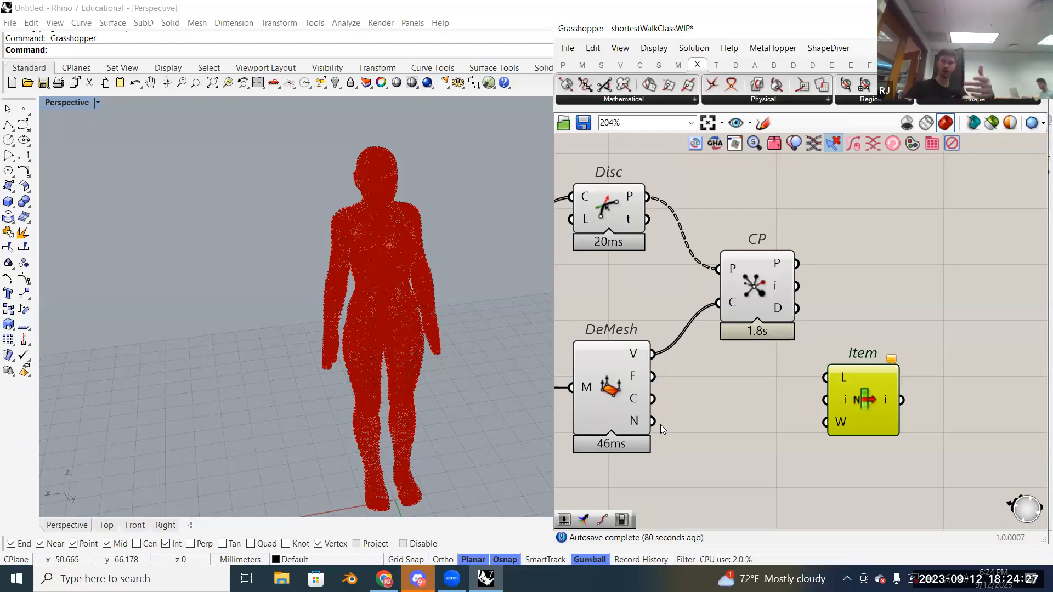
drag(653, 421, 827, 377)
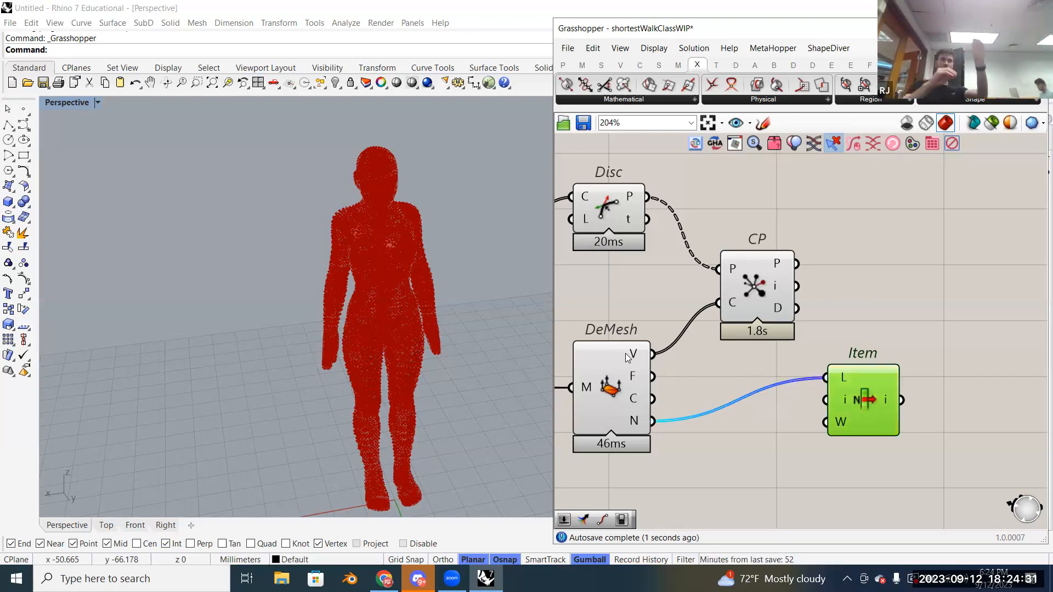
drag(866, 403, 908, 379)
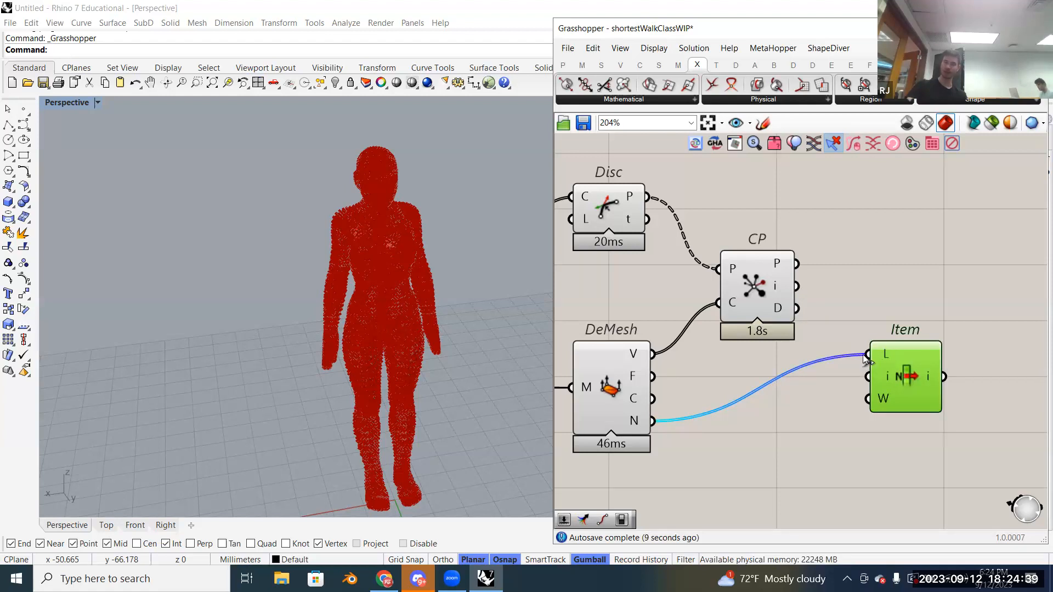
Step: Feed the Closest Point index output into the List Item index input and turn off the Deconstruct Mesh preview
drag(867, 377, 782, 289)
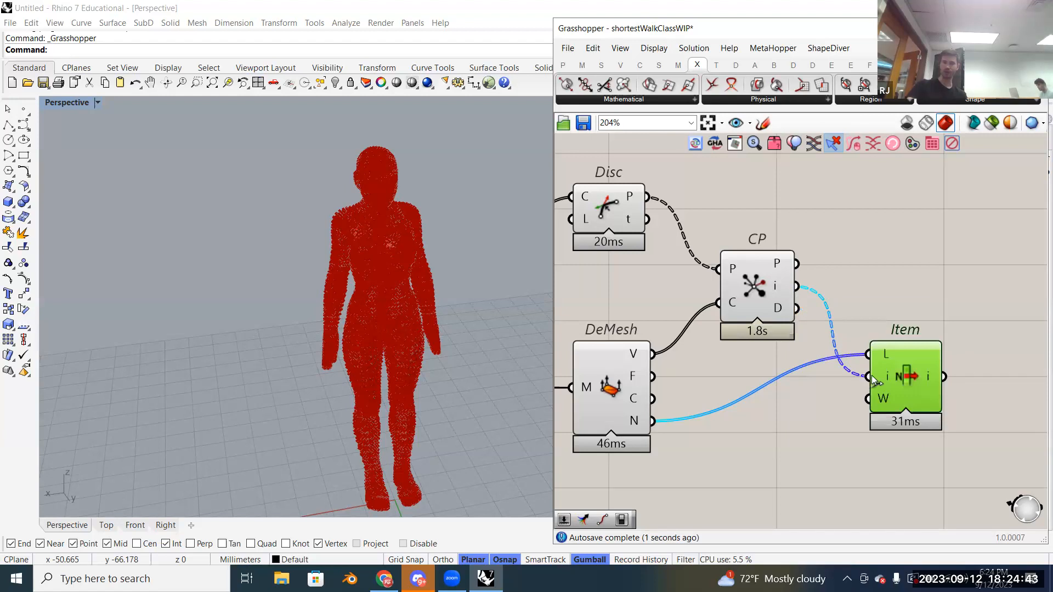
mouse_move(928, 379)
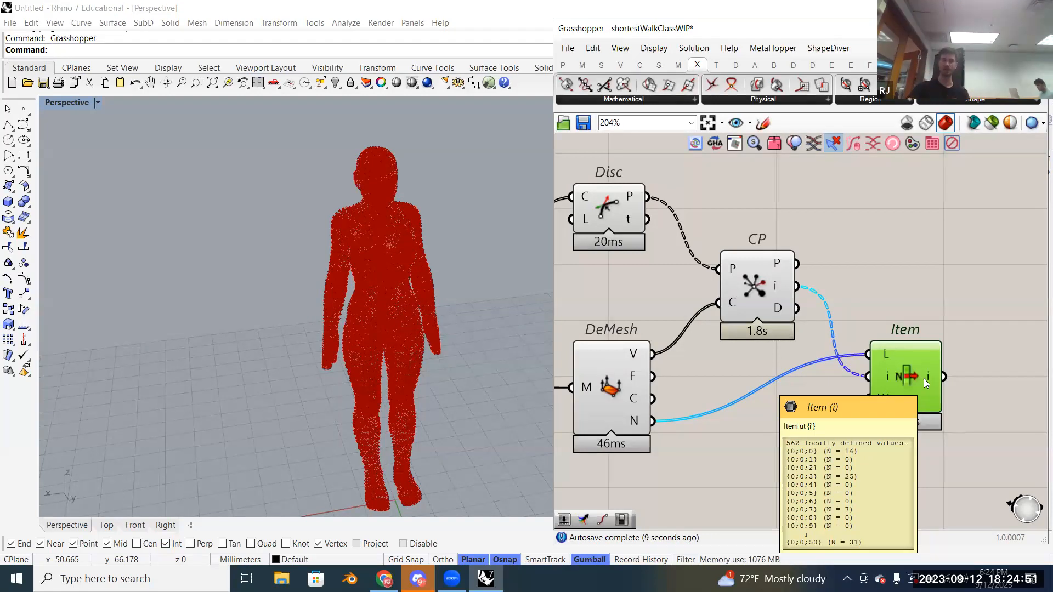
right_click(619, 405)
click(624, 420)
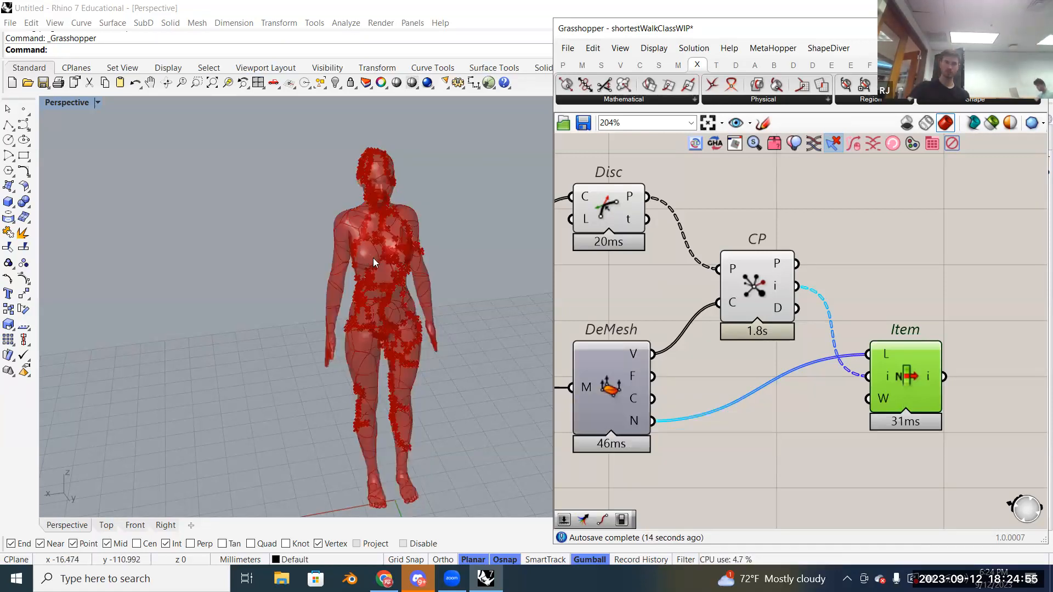
scroll(424, 351, up, 3)
Step: Add a Move component on the empty canvas beyond Closest Point, above the List Item component
right_drag(901, 392, 800, 398)
scroll(799, 398, down, 2)
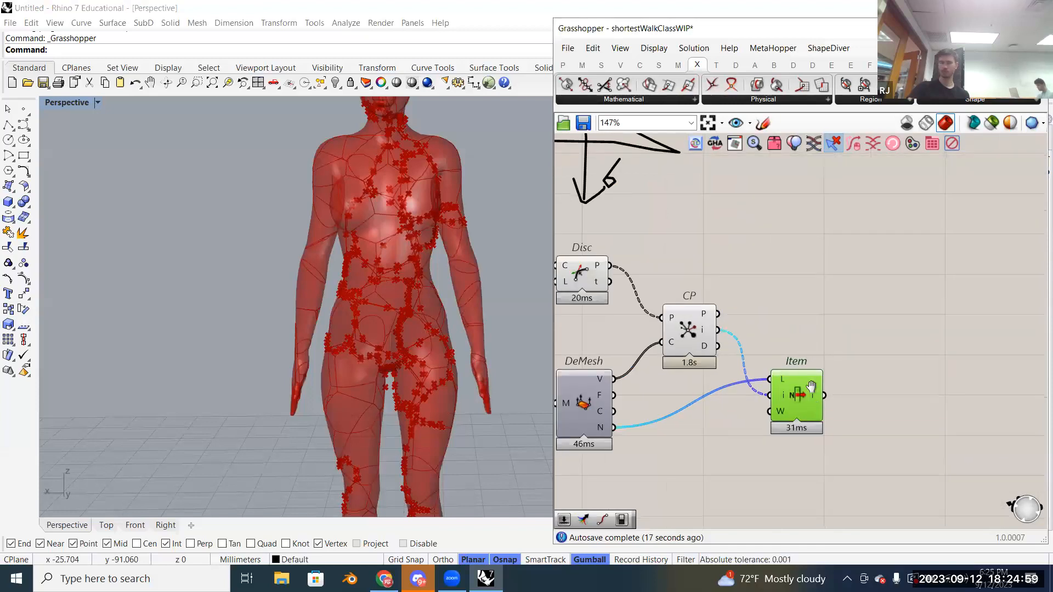
click(834, 347)
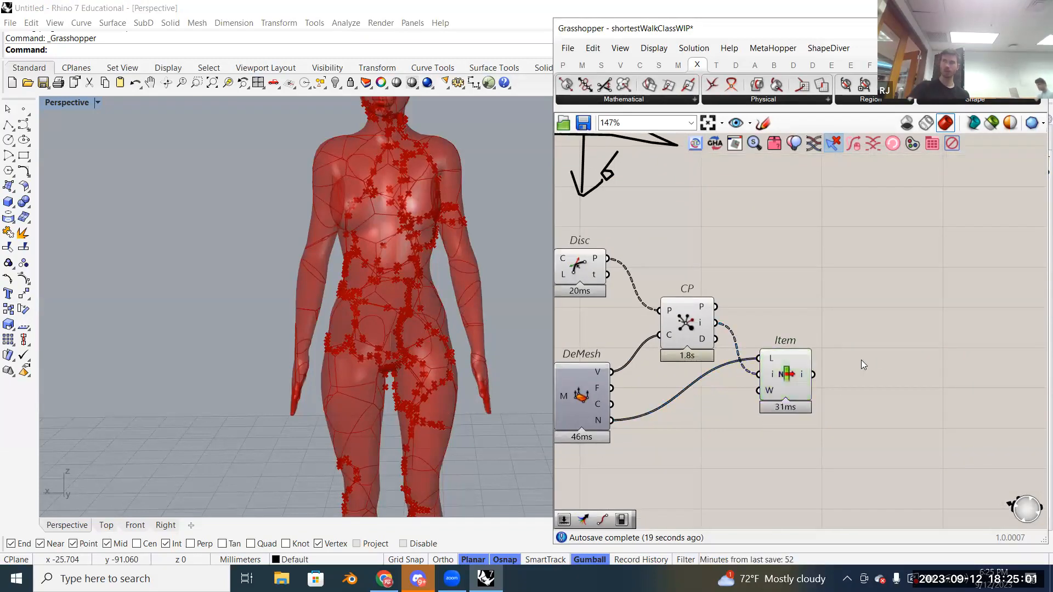
right_drag(839, 362, 869, 369)
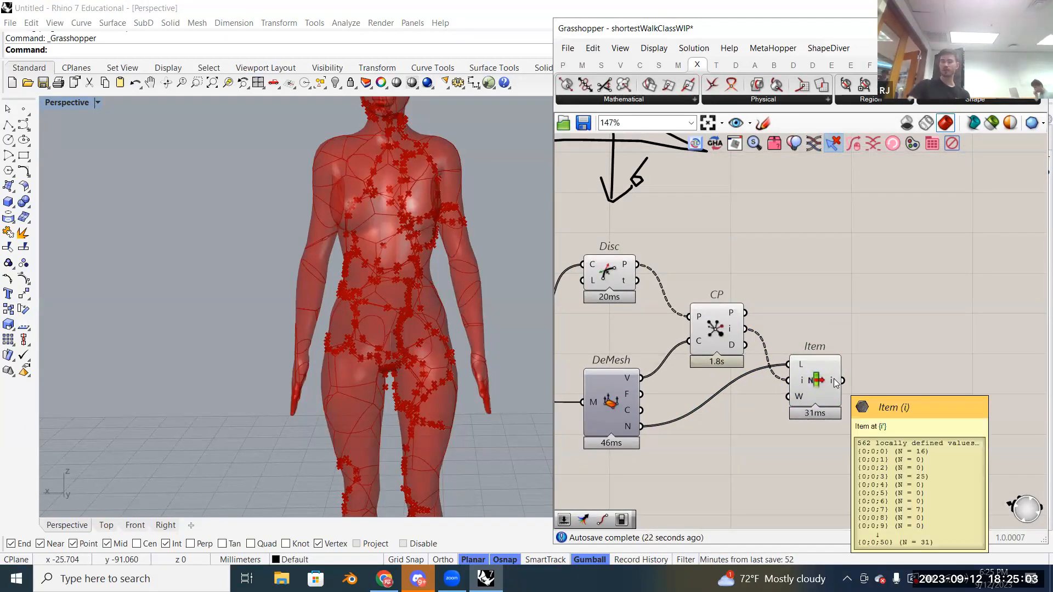
click(600, 272)
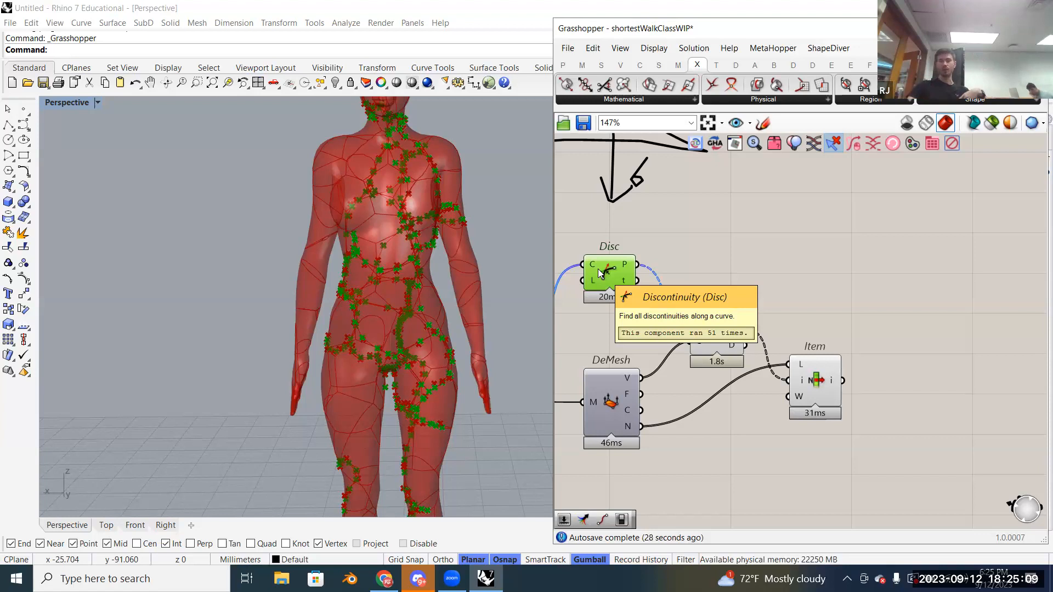
double_click(873, 273)
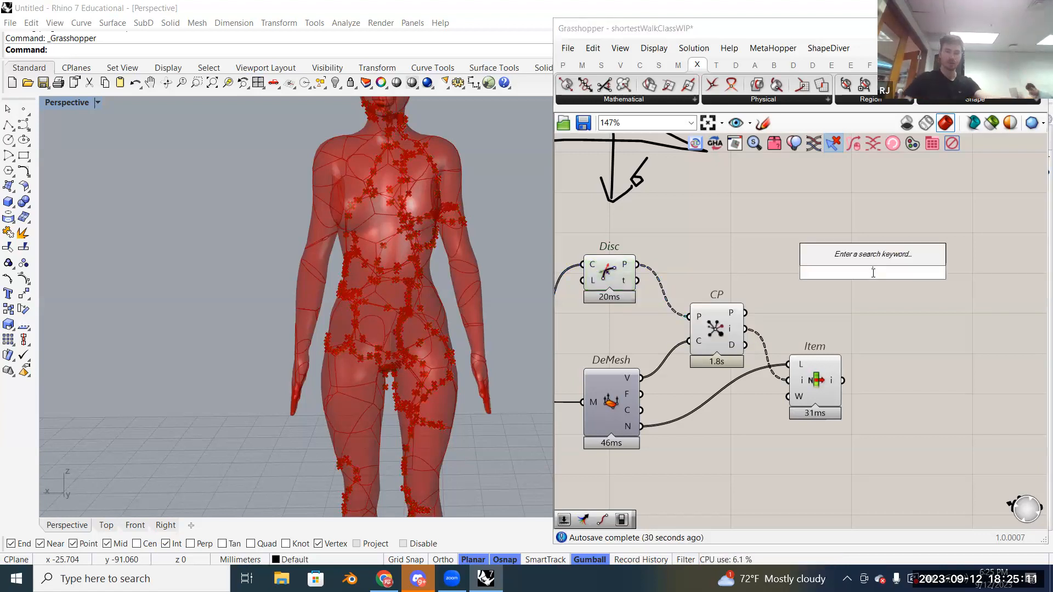
text(move)
key(Up)
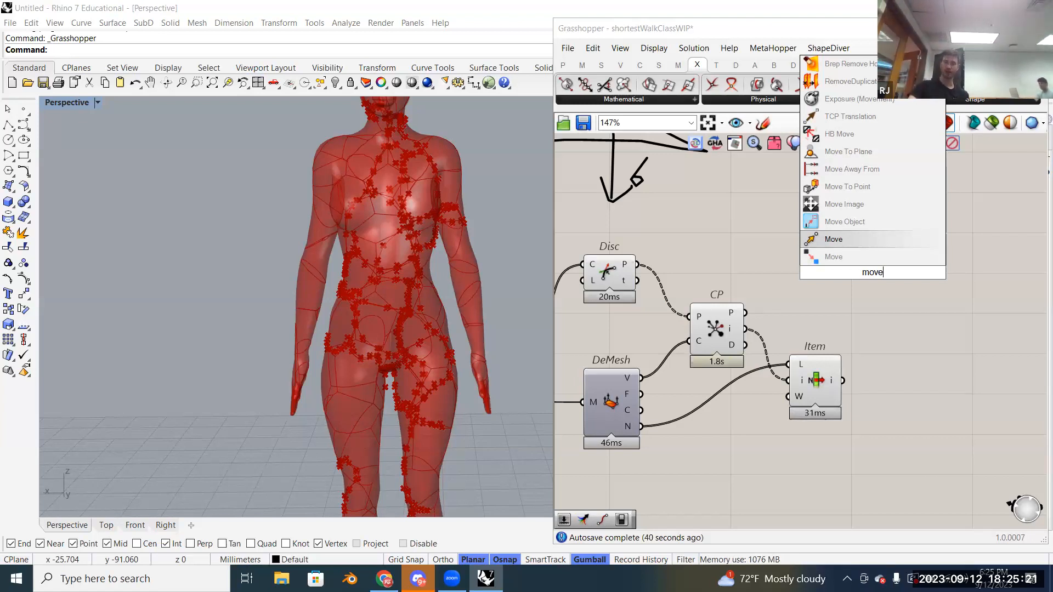
key(Return)
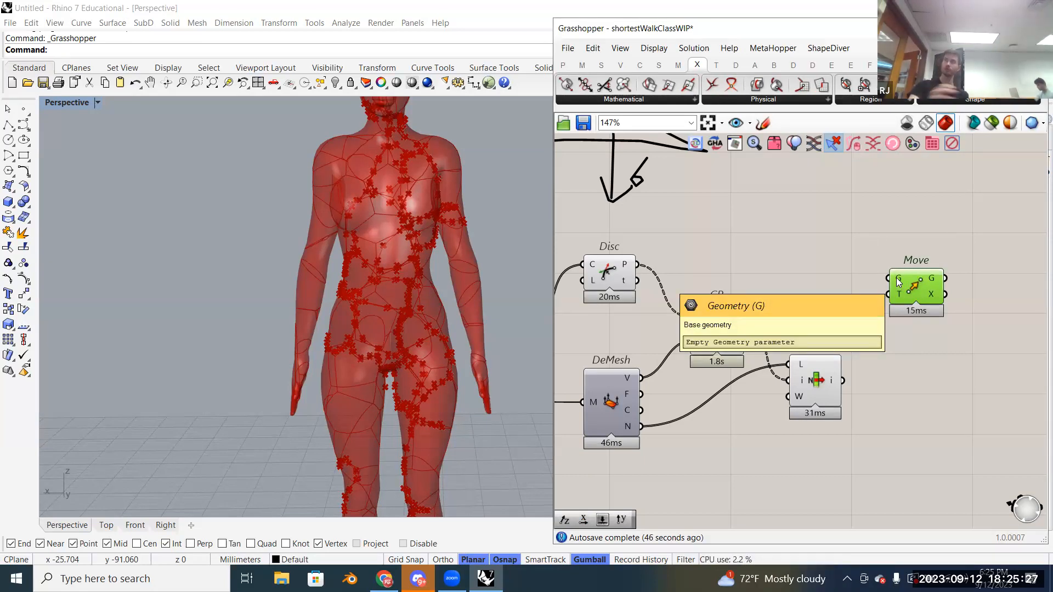
Step: Feed the Discontinuity points into the Move component's geometry input and check the shifted points around the body
click(597, 265)
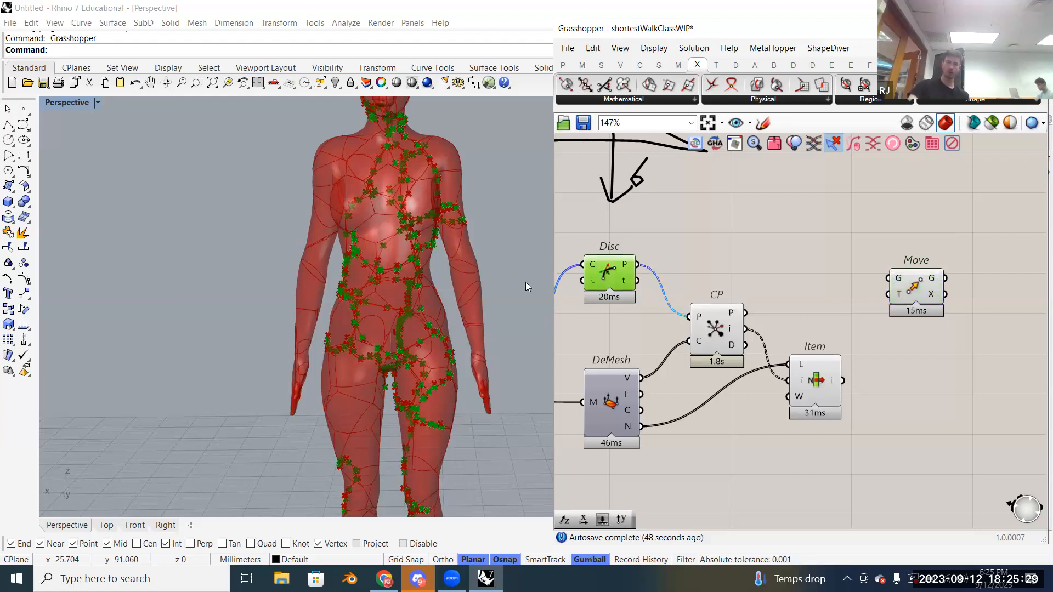
right_drag(691, 265, 788, 264)
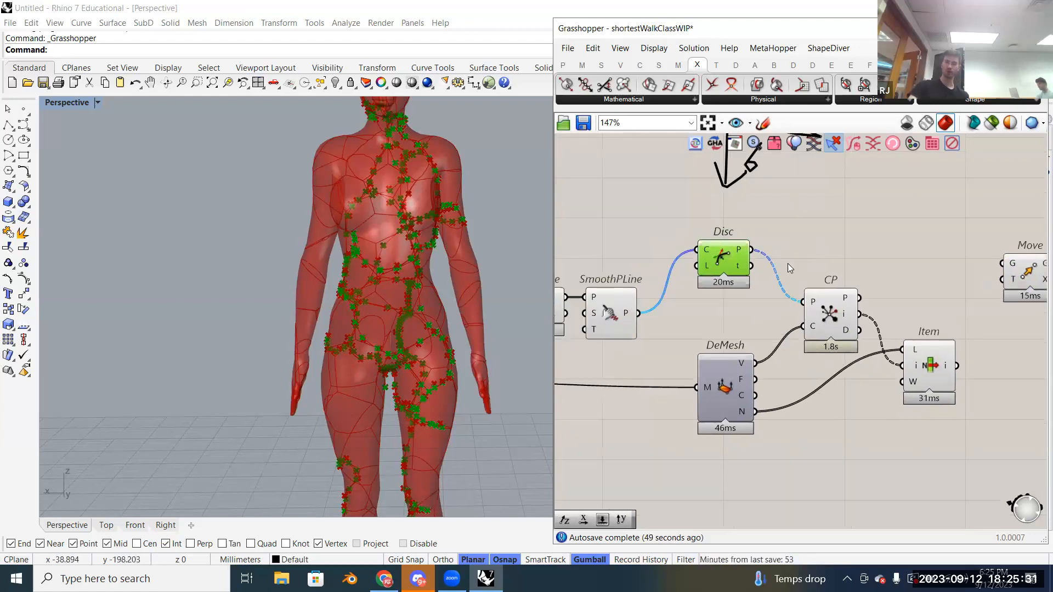
click(613, 314)
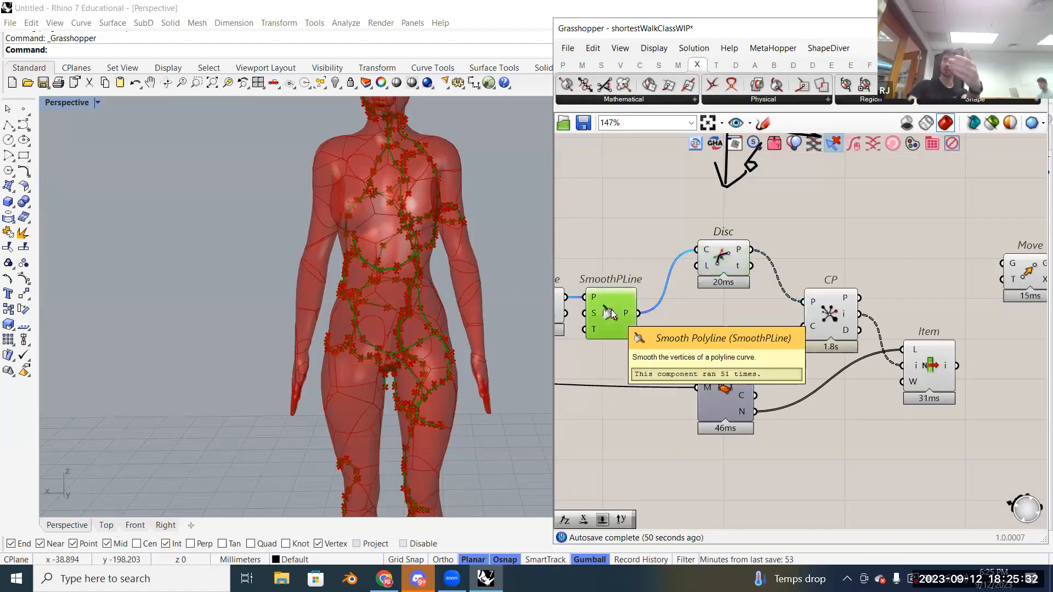
click(742, 259)
drag(751, 250, 1002, 264)
right_drag(995, 280, 894, 294)
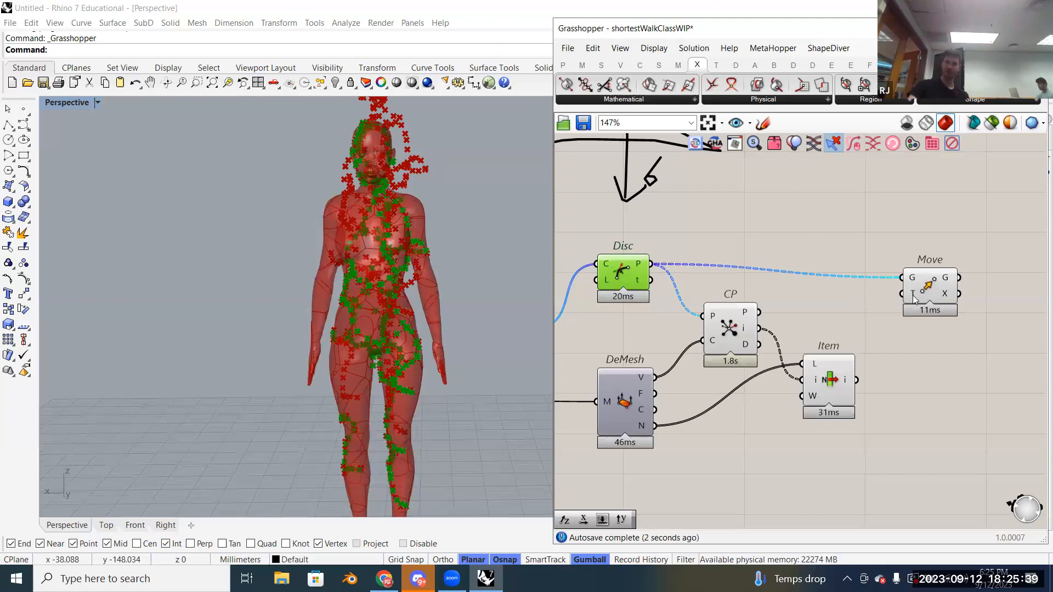
mouse_move(913, 299)
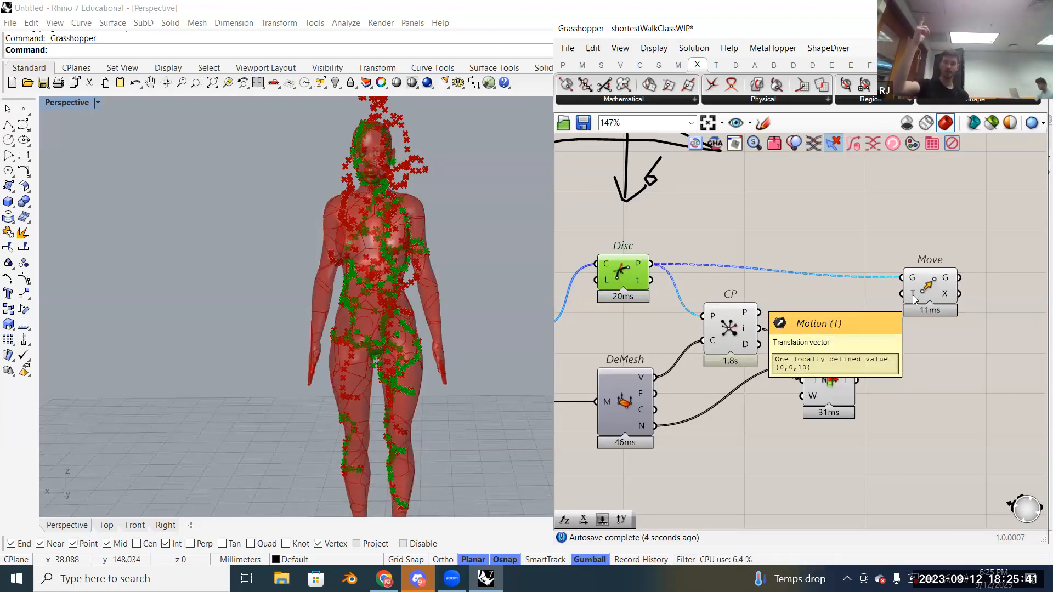
scroll(260, 319, down, 5)
right_drag(320, 312, 350, 301)
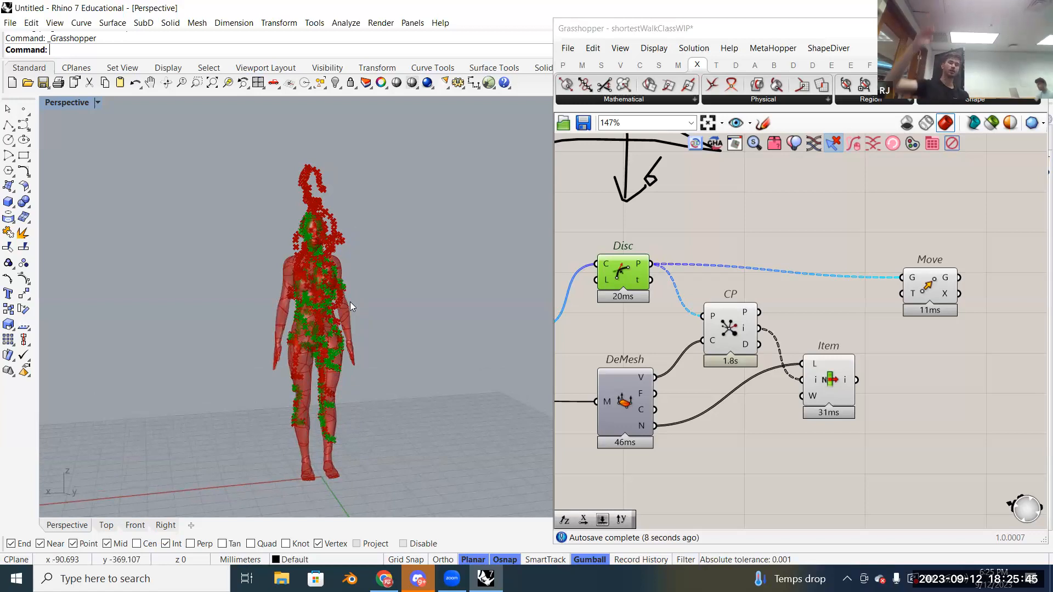
Step: Check the List Item output and Move's motion input, and shift the Move component farther along the canvas
mouse_move(849, 381)
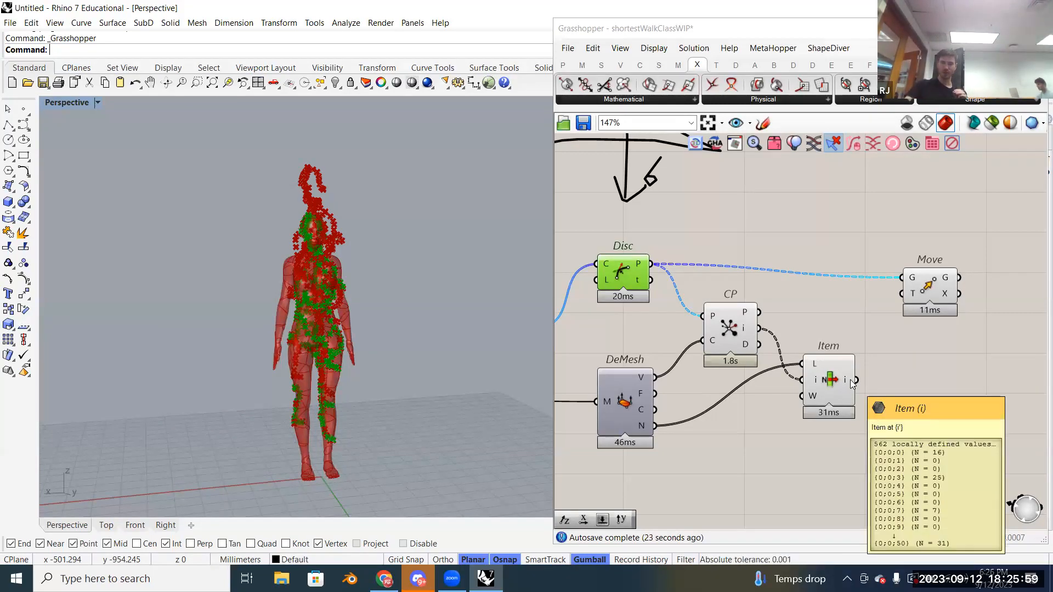
mouse_move(915, 295)
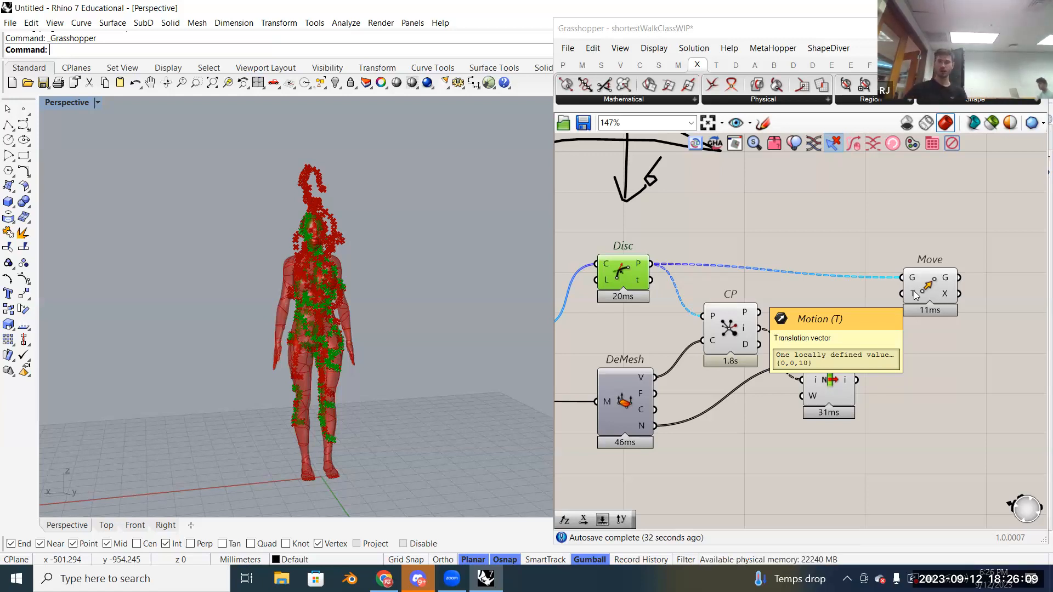
right_drag(867, 354, 789, 350)
click(878, 296)
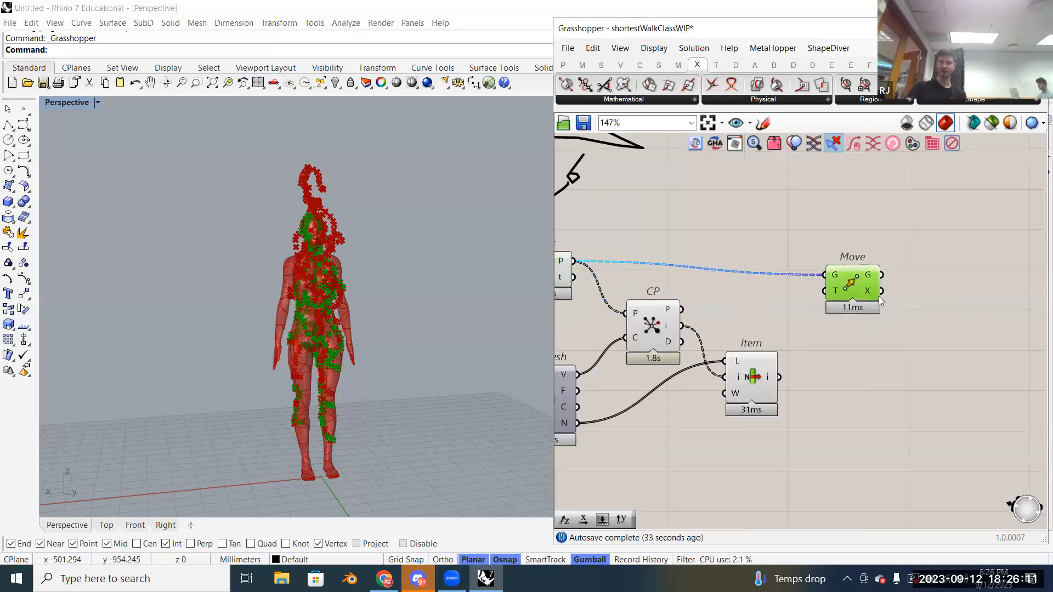
mouse_move(769, 376)
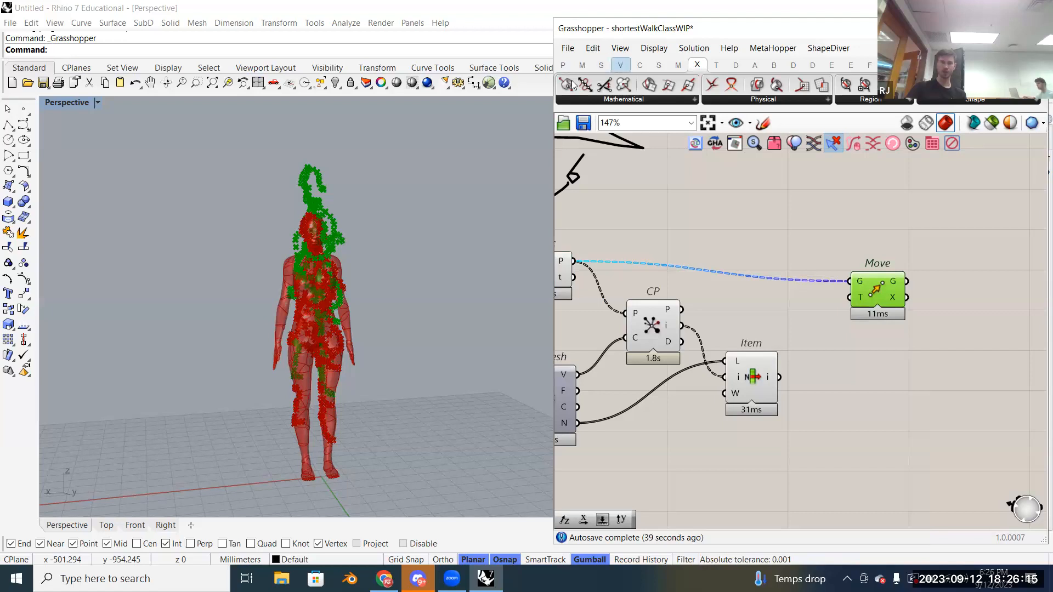
Step: Add an Amplitude component after List Item and feed the selected normals into its vector input
click(620, 64)
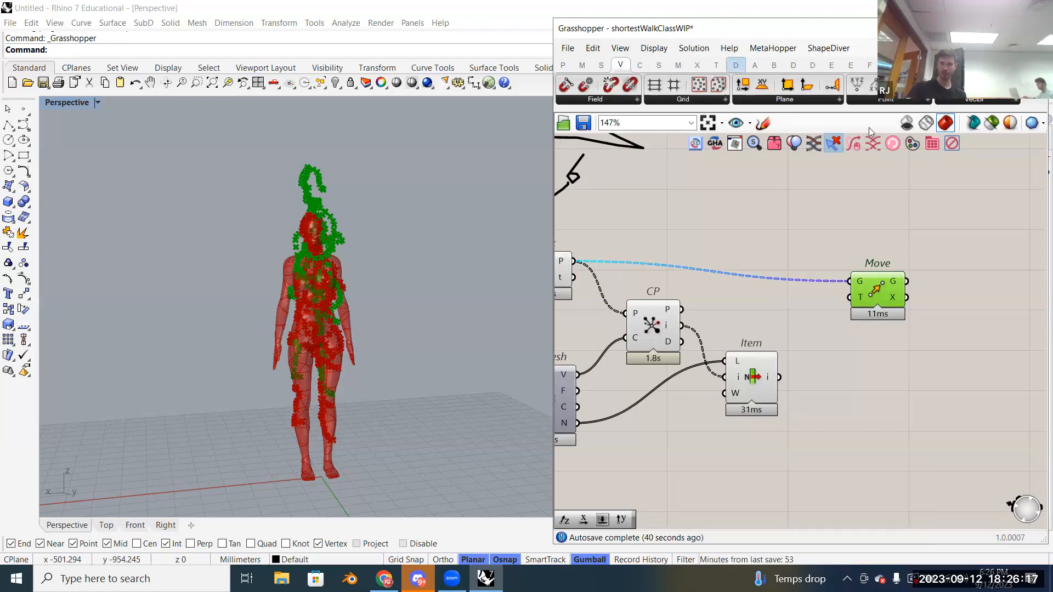
click(974, 100)
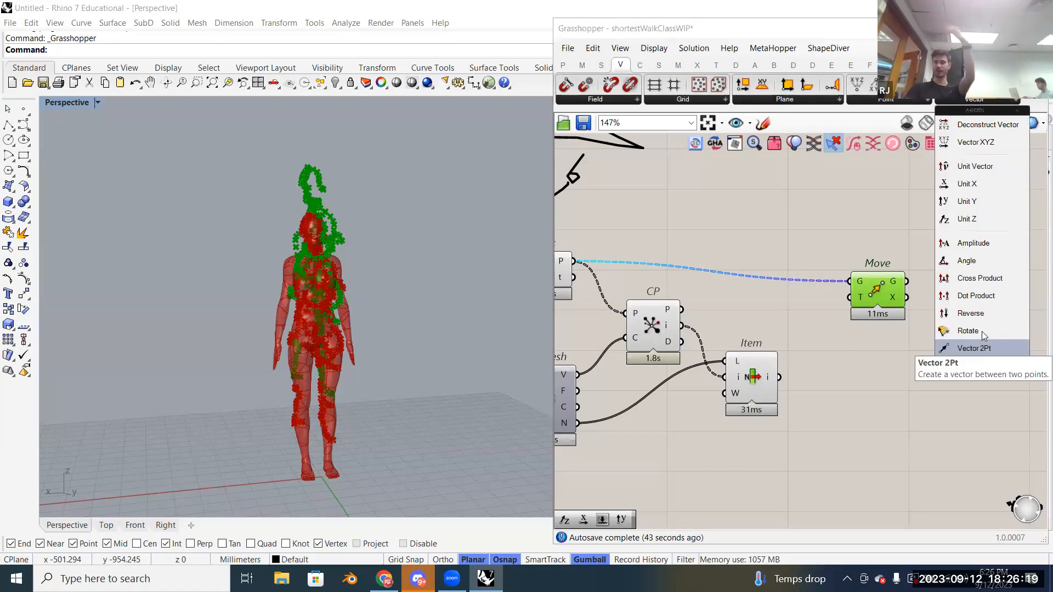
click(872, 392)
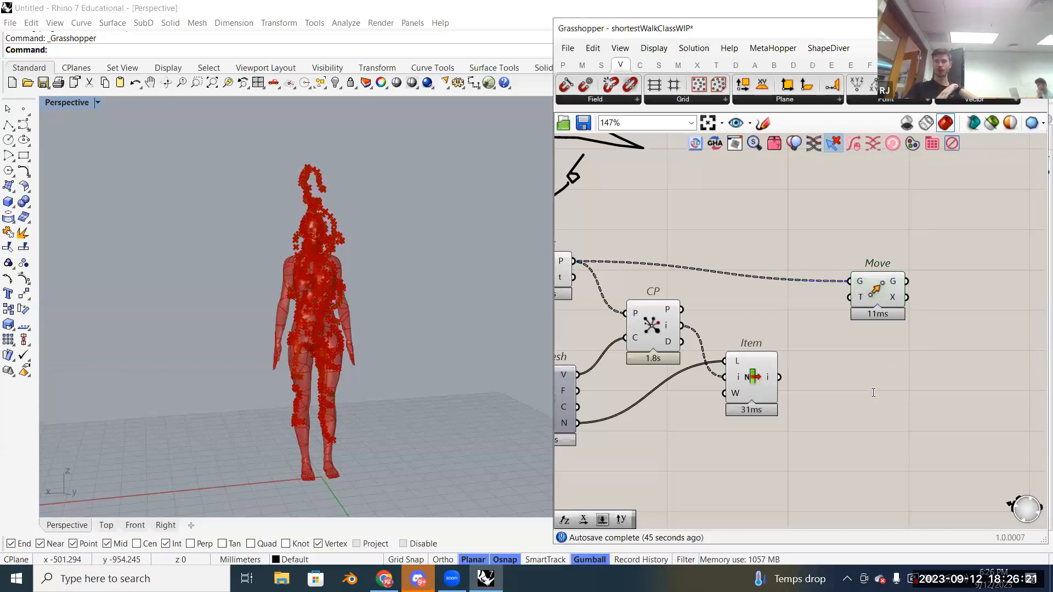
double_click(873, 393)
text(amplit)
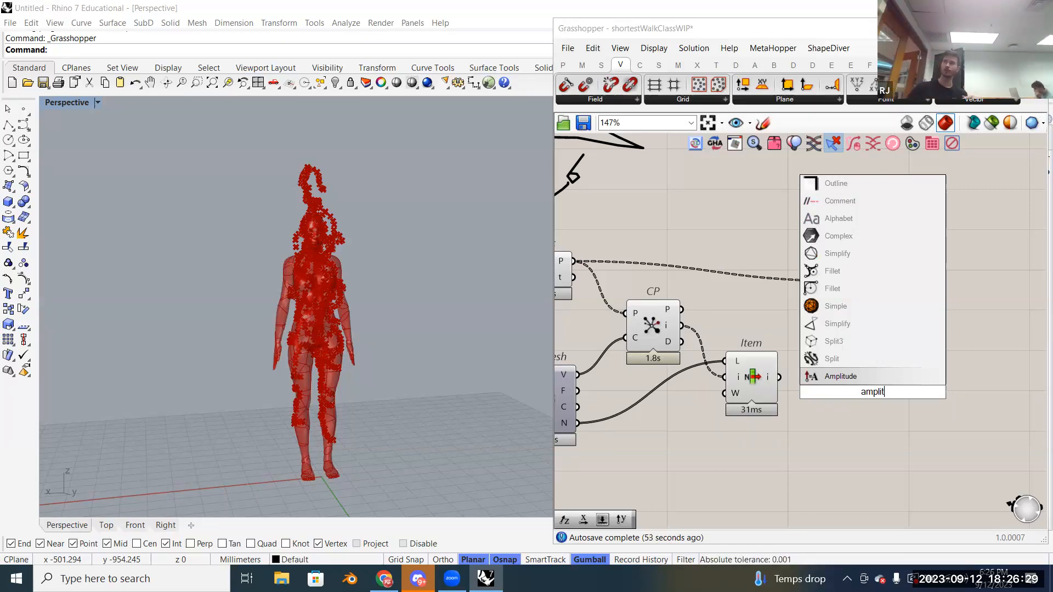
click(865, 377)
drag(869, 396, 845, 404)
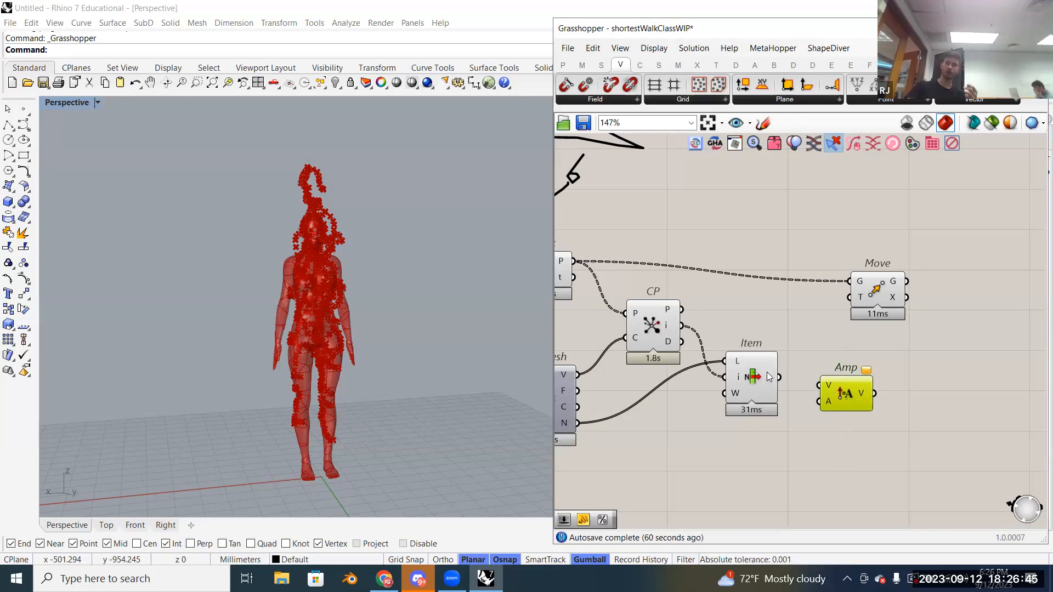
mouse_move(769, 379)
right_drag(834, 366, 849, 369)
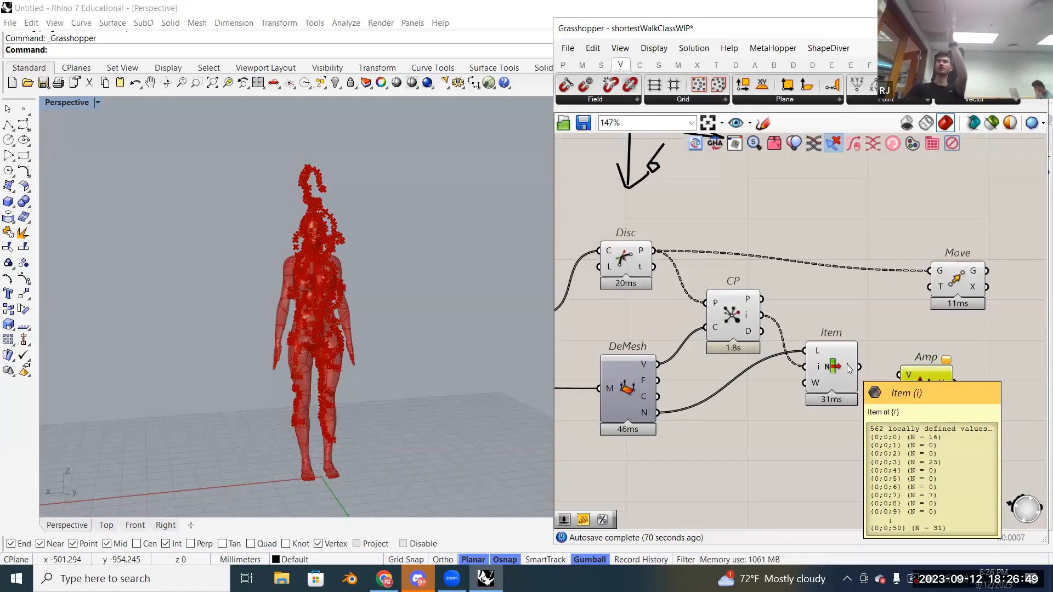
drag(859, 366, 909, 380)
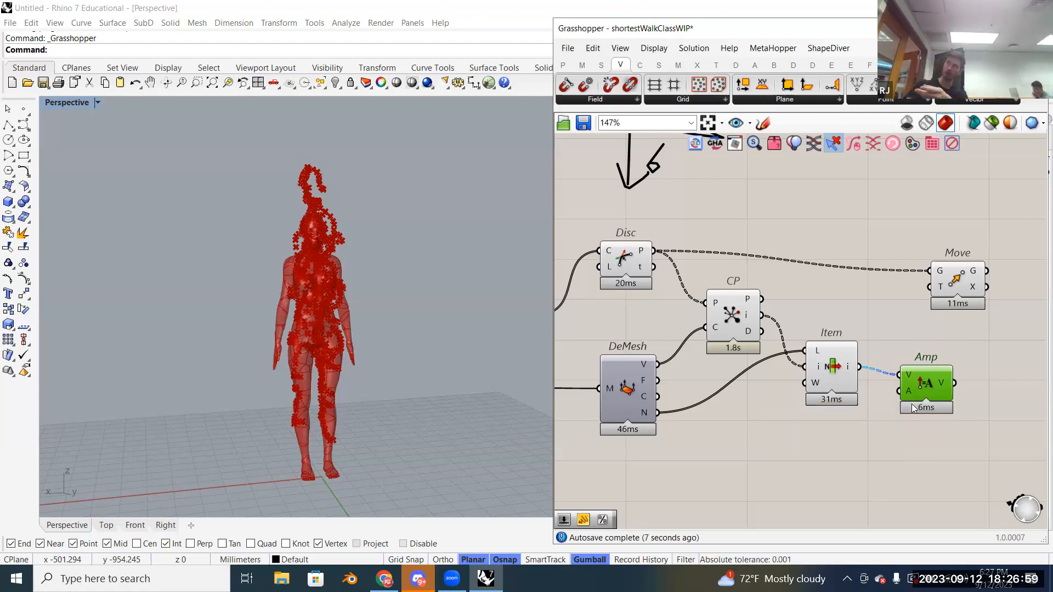
Step: Add a number slider from 0.01 to 1 set to 0.20, connect it to the Amplitude value input, and place it below List Item
click(823, 459)
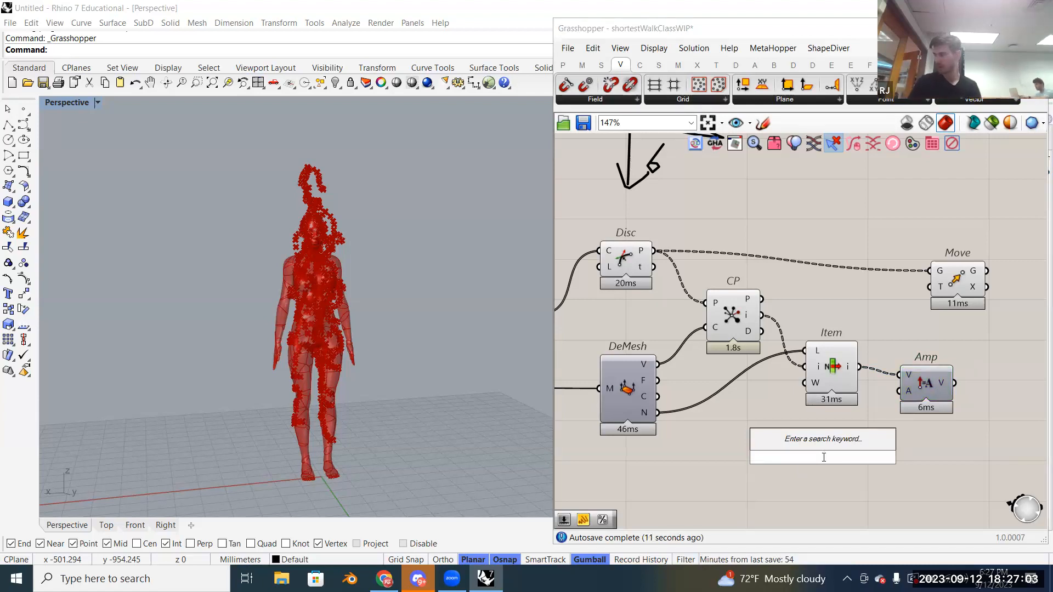
text(01 1)
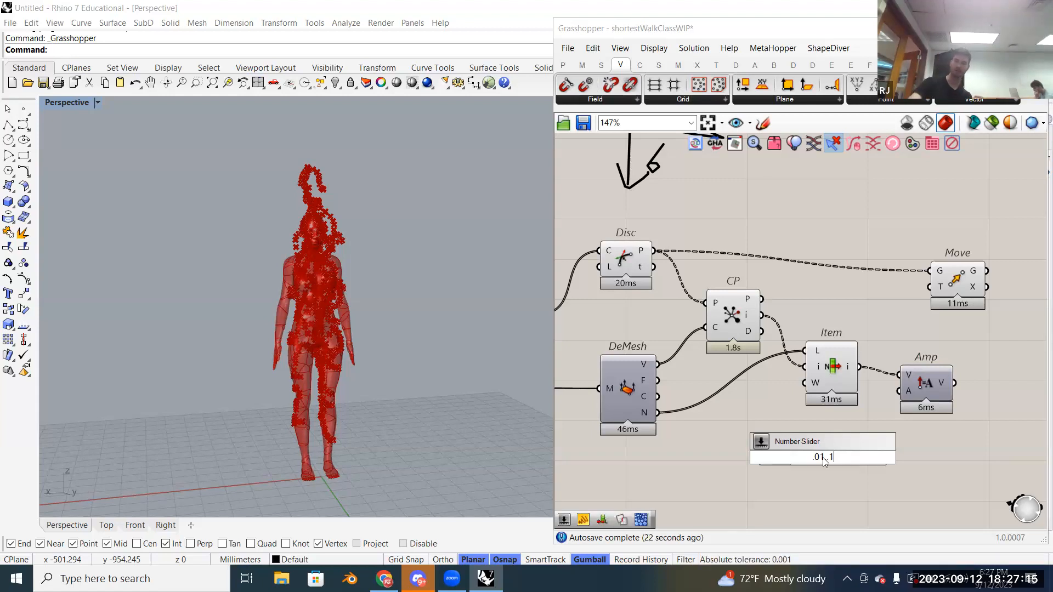
key(Return)
double_click(856, 458)
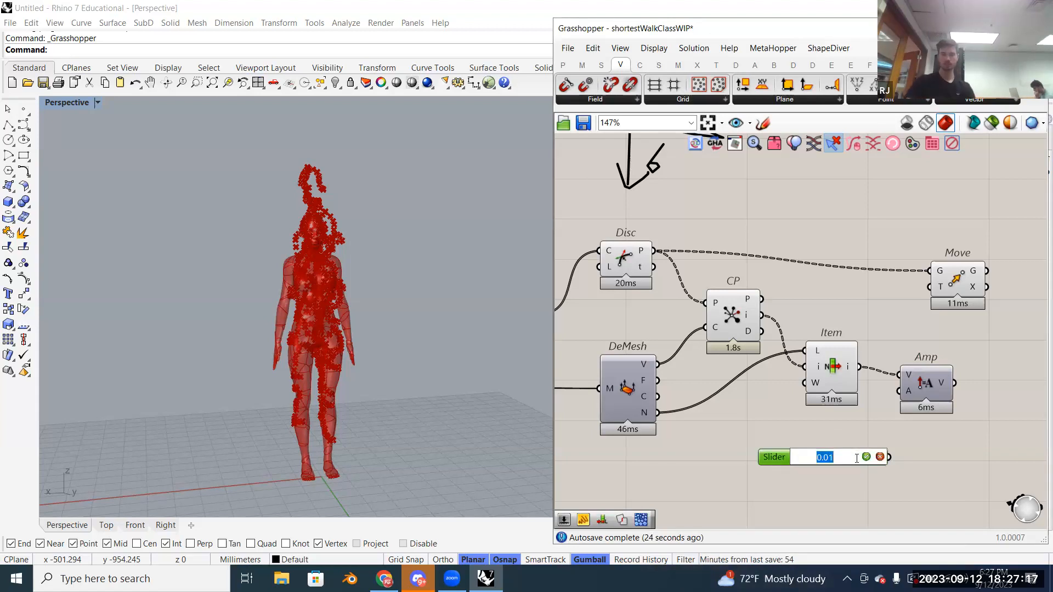
text(.2)
key(Return)
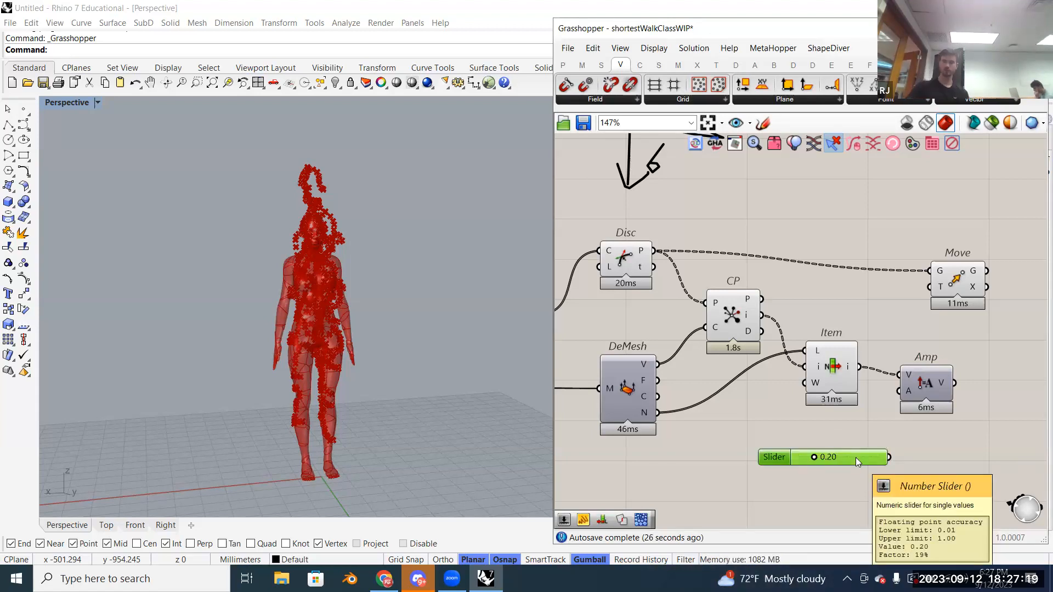
drag(890, 457, 898, 391)
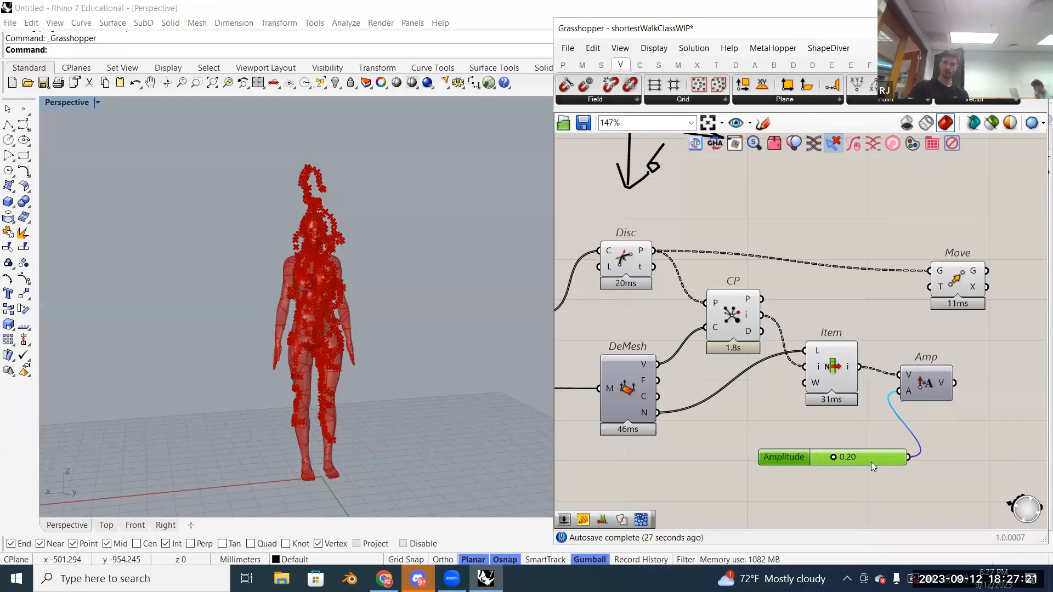
drag(879, 455, 866, 436)
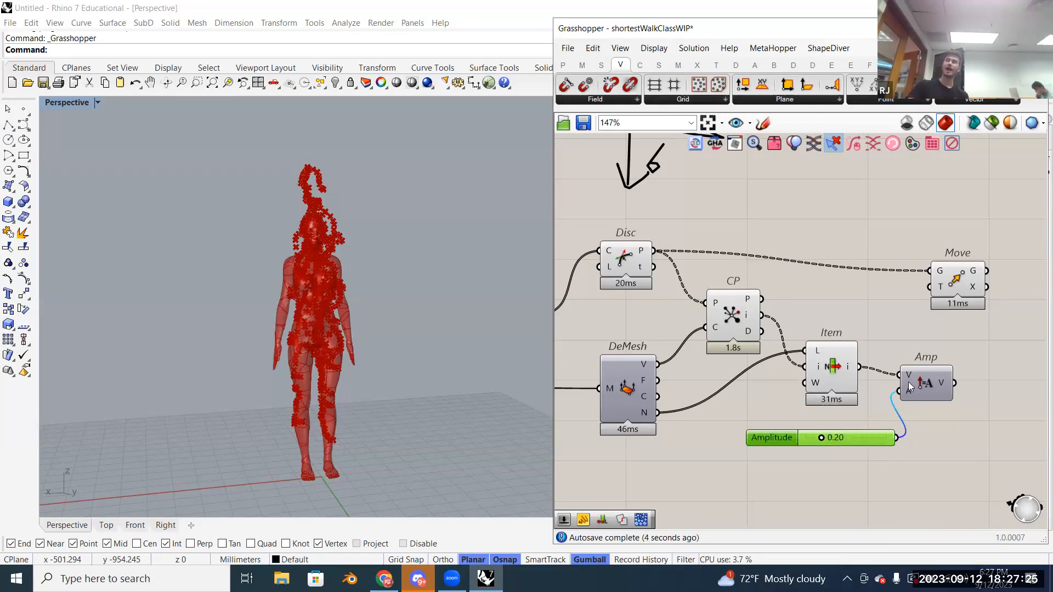
Step: Feed the Amplitude component's vector output into Move's motion input
mouse_move(908, 387)
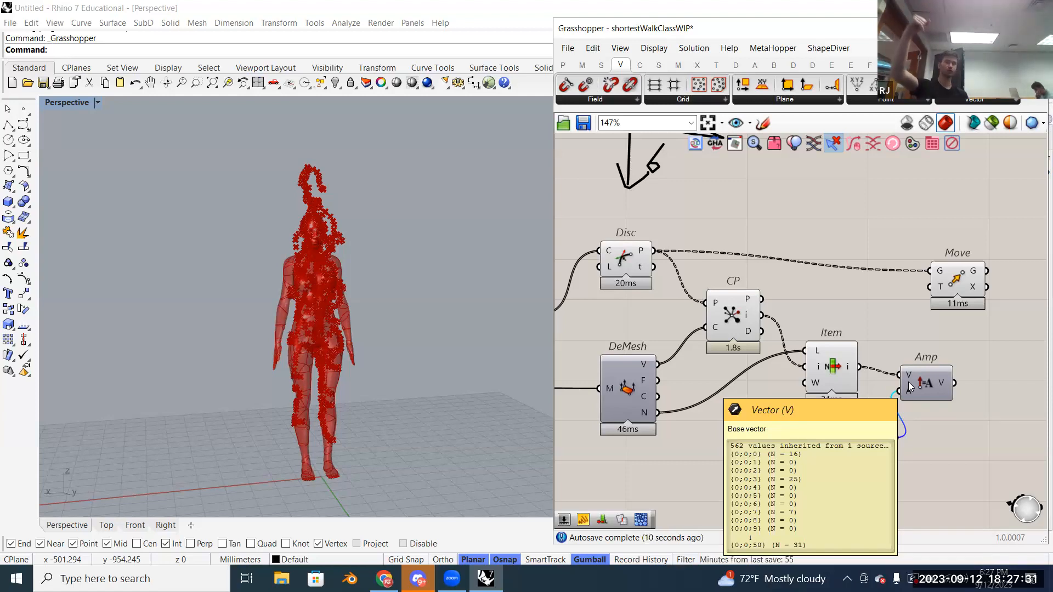
click(961, 287)
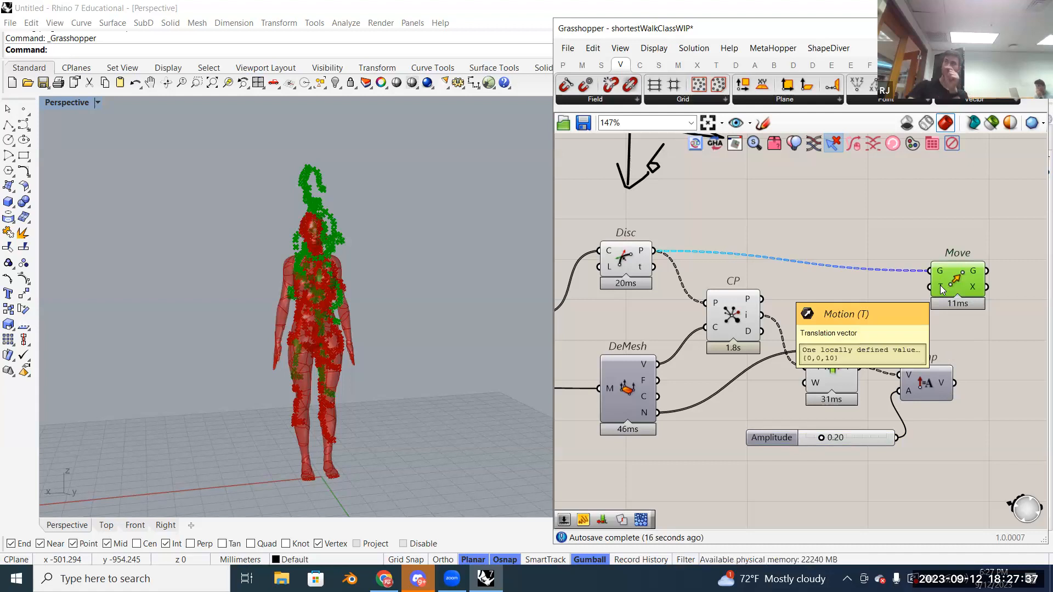
drag(955, 383, 937, 304)
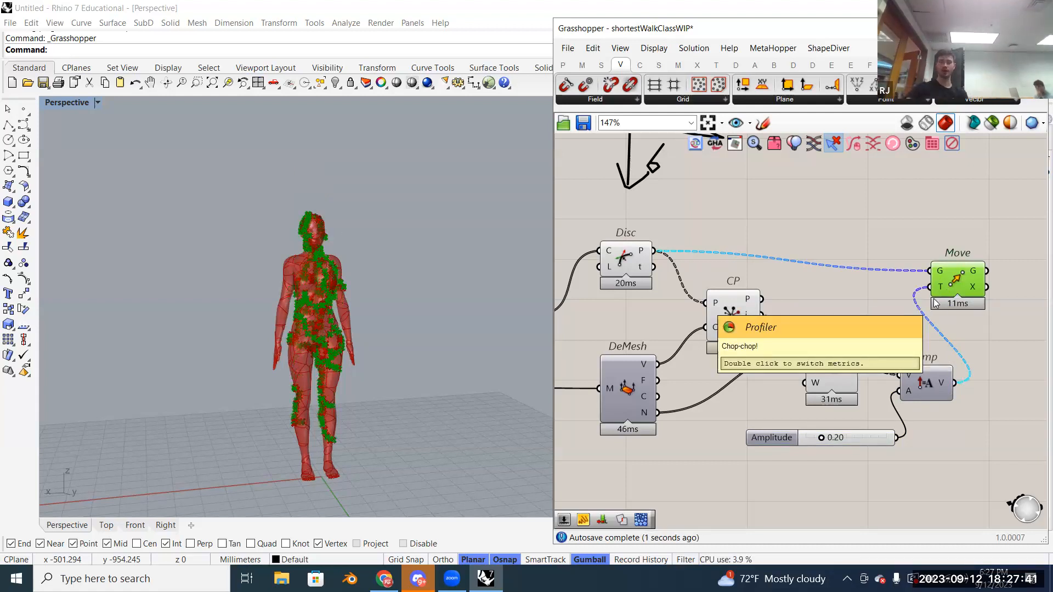
Step: Try amplitude values of 0.01 and 0.97 to compare how far the points move off the body
scroll(428, 376, down, 2)
scroll(428, 376, up, 5)
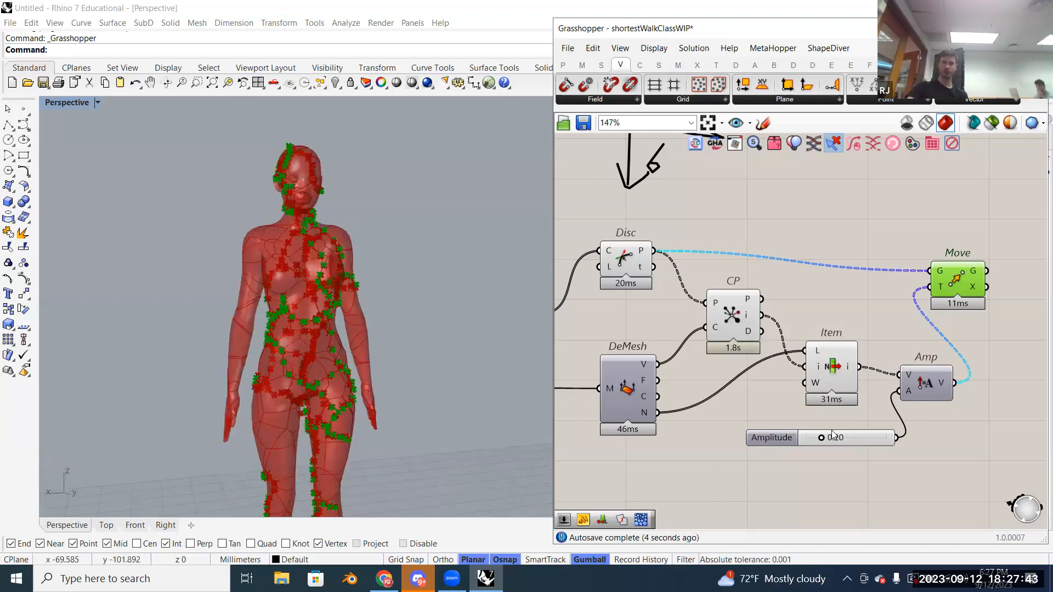
drag(821, 442, 458, 375)
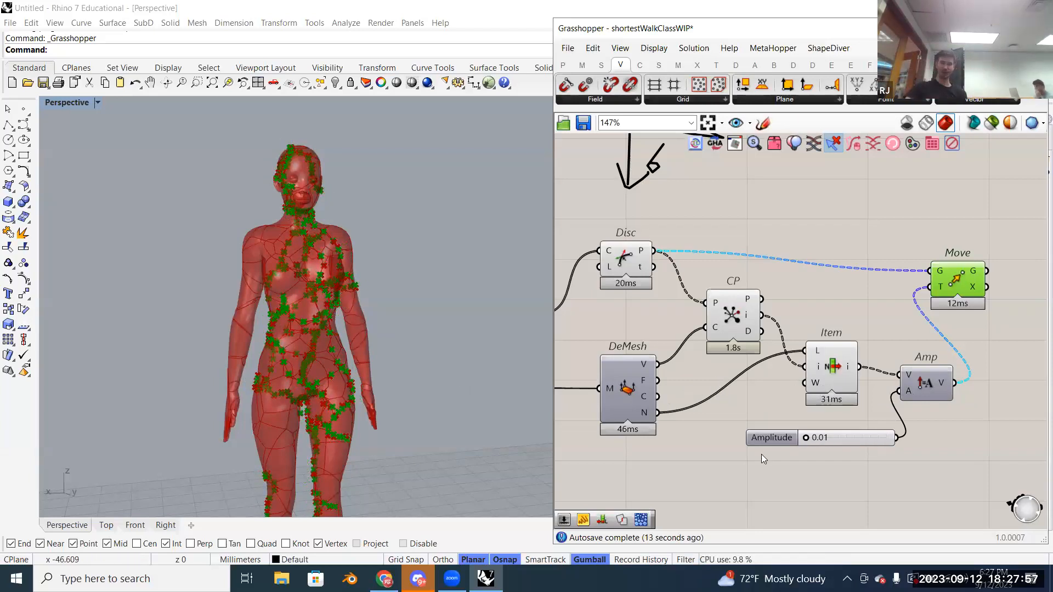
drag(809, 437, 757, 313)
Step: Group the components from Discontinuity and Deconstruct Mesh through Move, including the Amplitude slider
scroll(902, 433, down, 4)
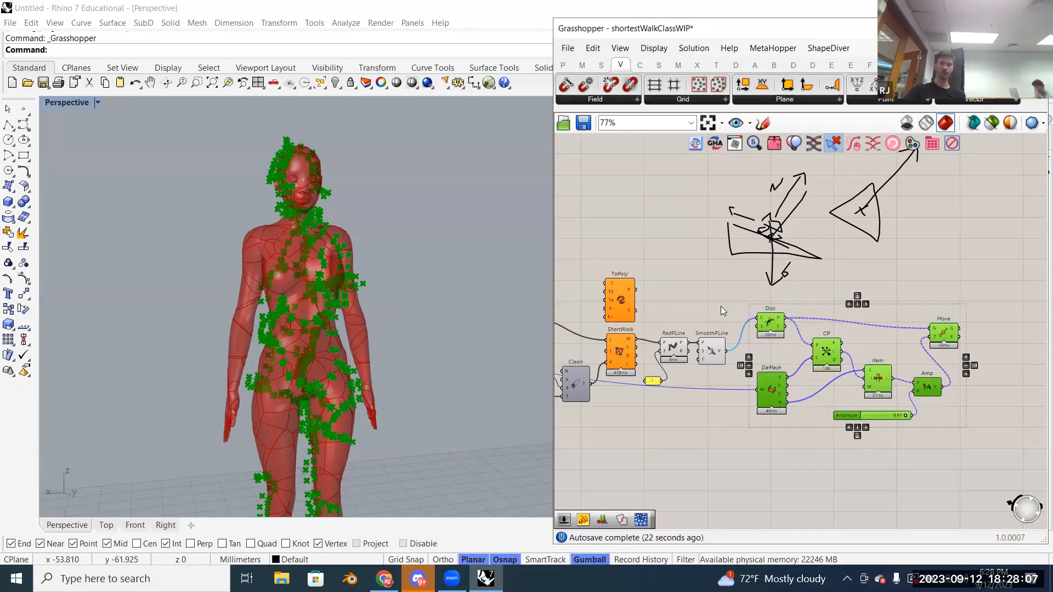
right_click(720, 306)
click(734, 405)
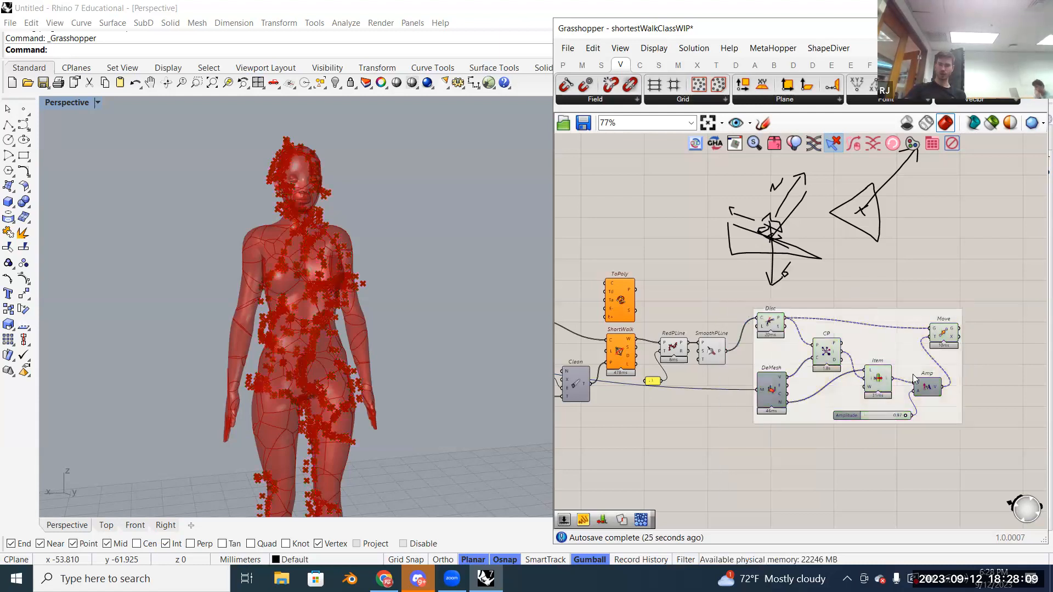
scroll(915, 379, up, 5)
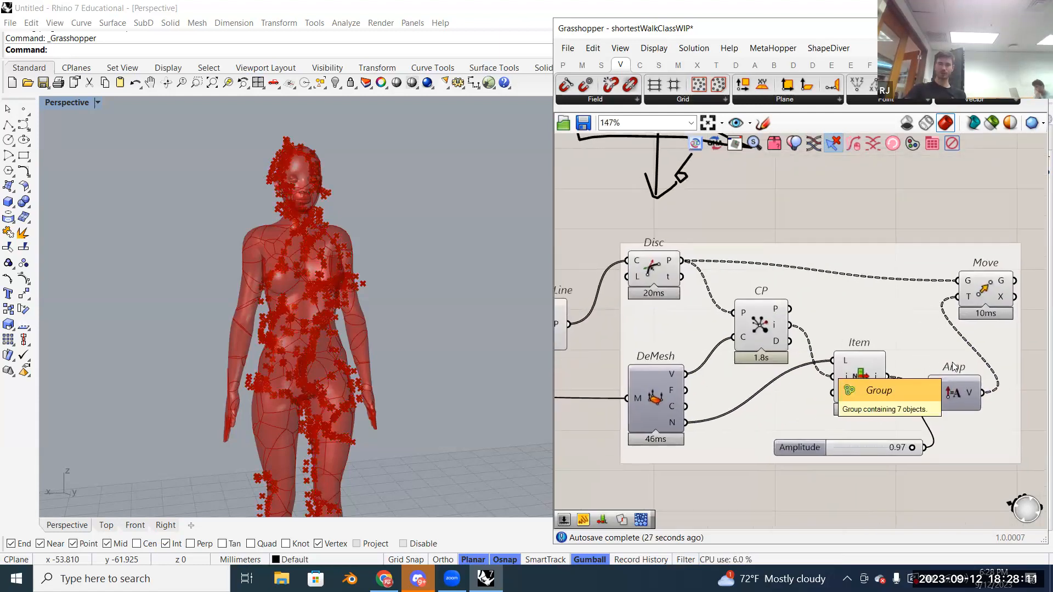
right_drag(952, 362, 943, 374)
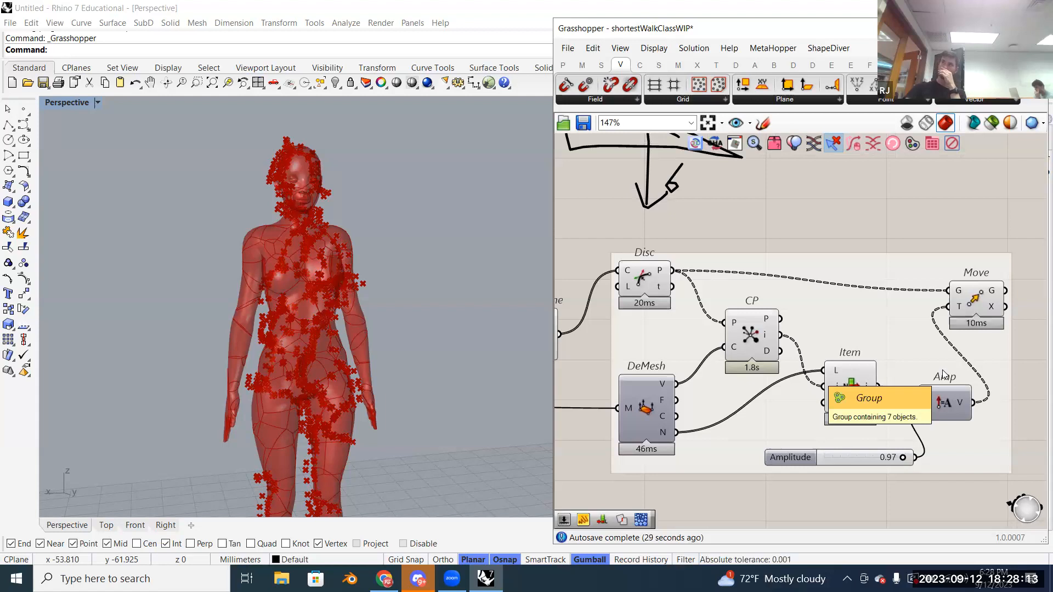
right_drag(943, 374, 924, 355)
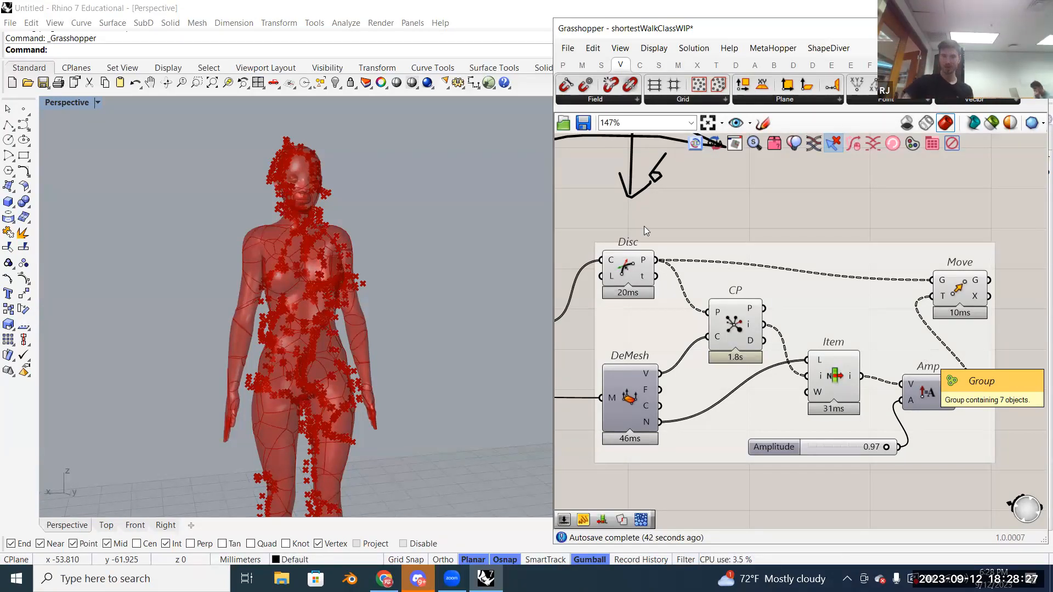
Step: Highlight the Move component's points and set the Amplitude slider to 0.5
drag(594, 227, 1002, 455)
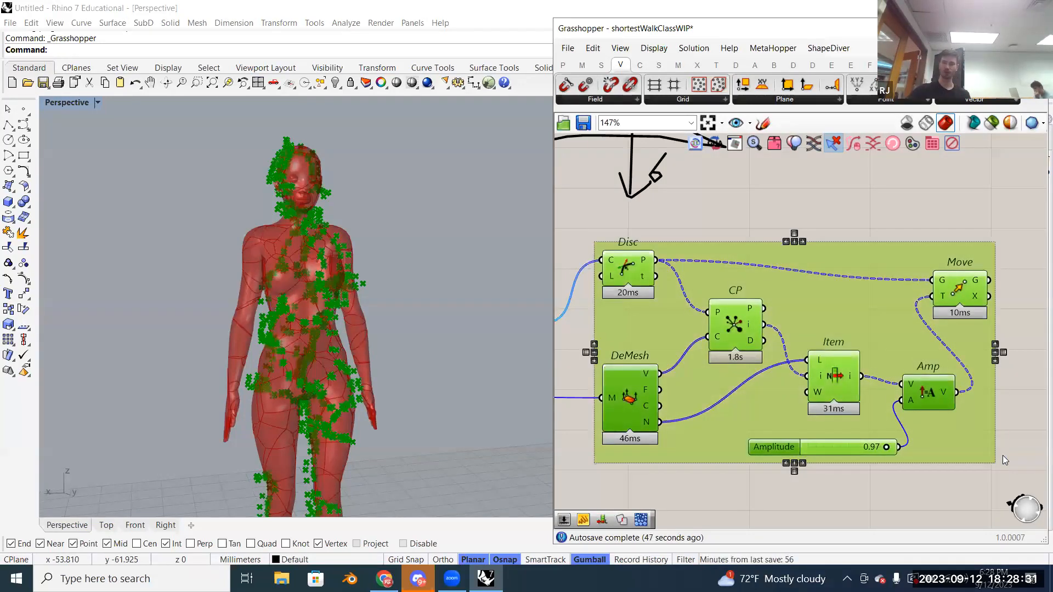
click(1016, 437)
click(965, 314)
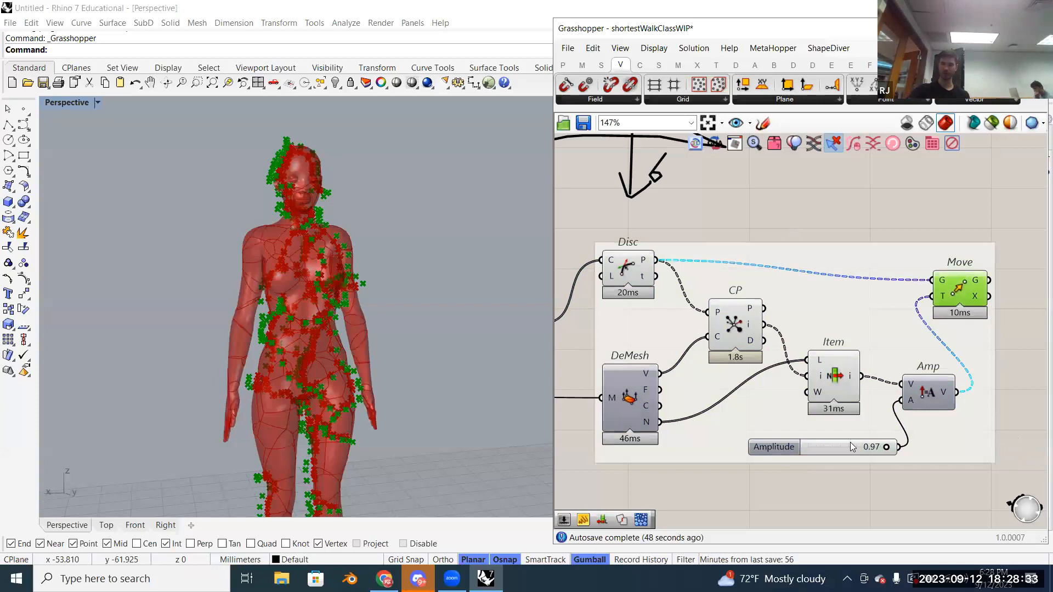
double_click(842, 448)
text(0.5)
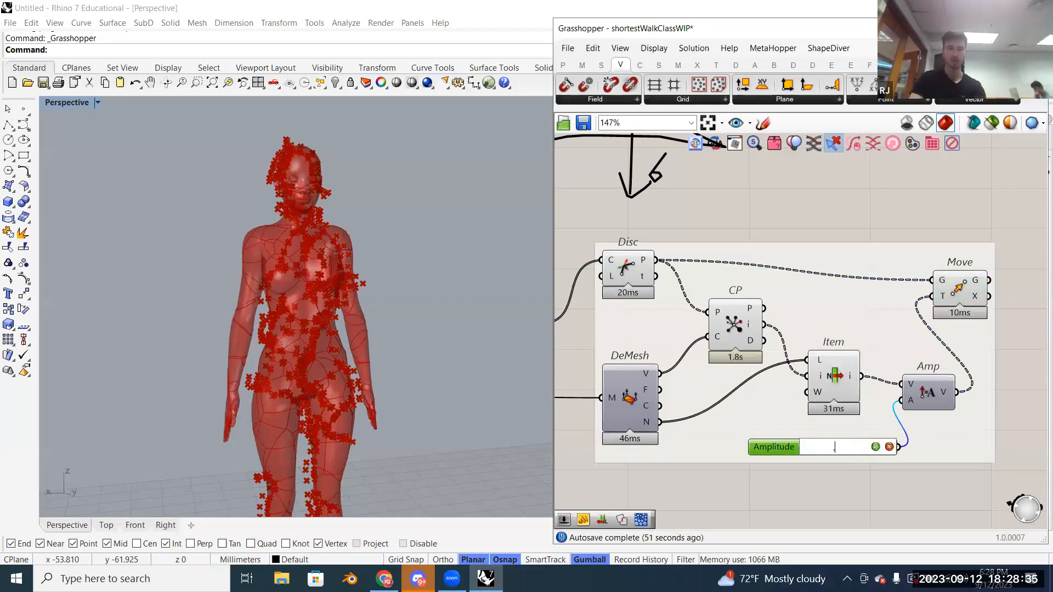
key(Return)
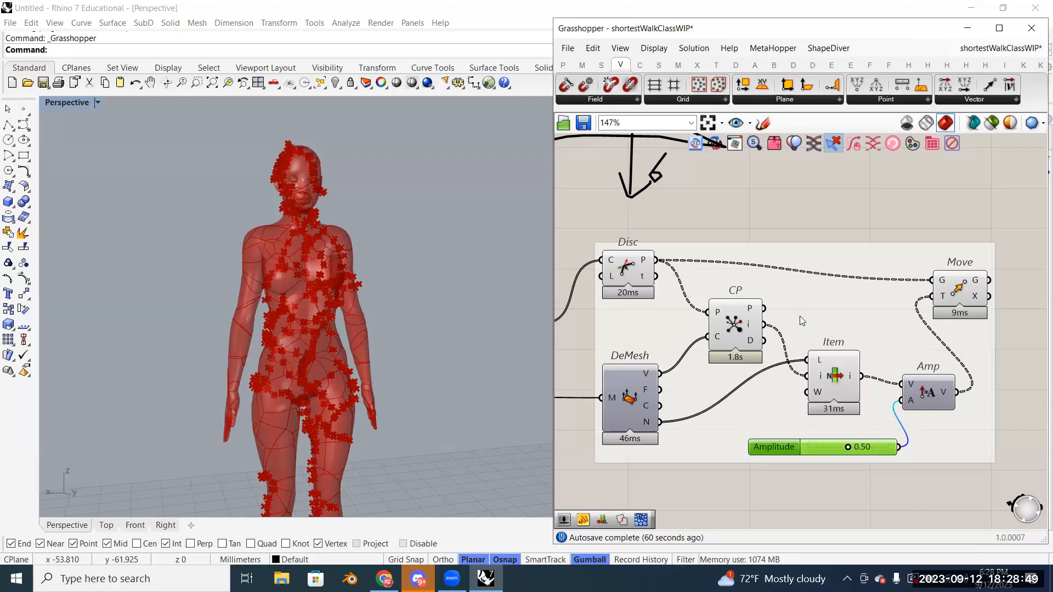
Step: Select the whole grouped point-moving section and apply Group to it again
scroll(790, 310, up, 2)
scroll(787, 308, down, 3)
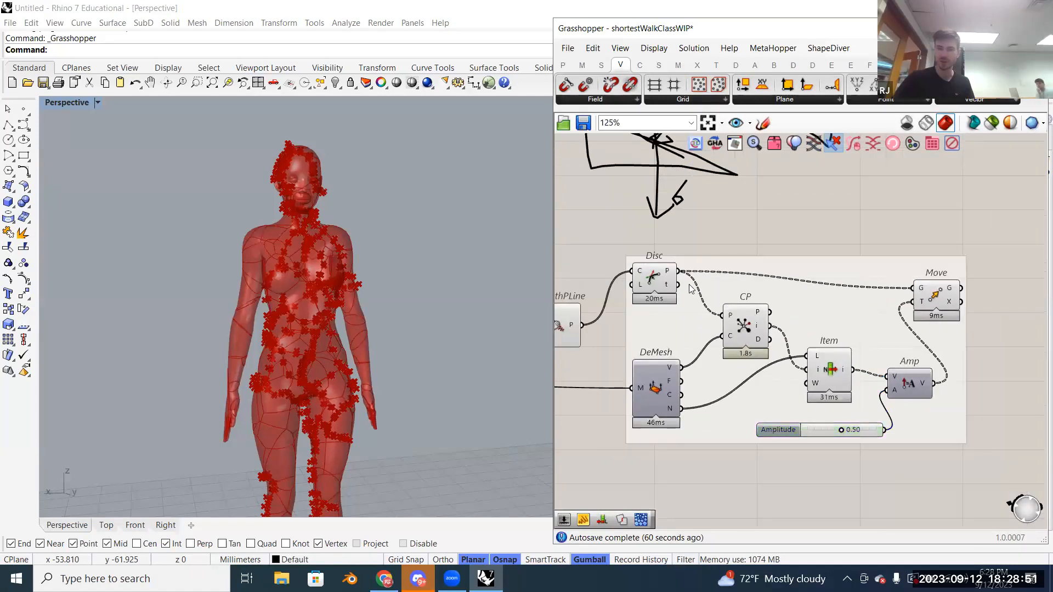
drag(613, 238, 982, 458)
right_click(619, 259)
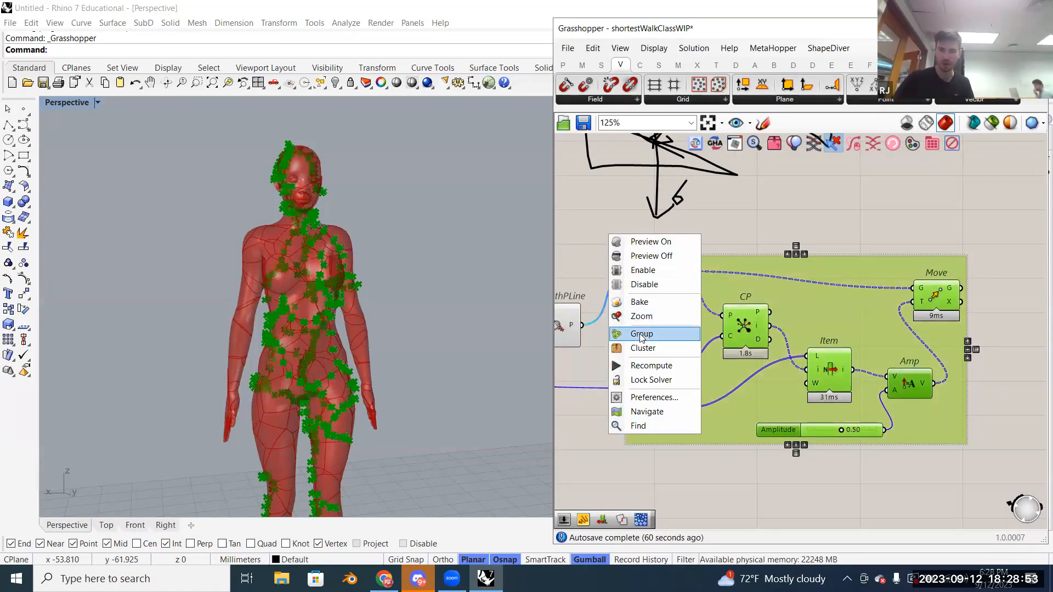
click(641, 334)
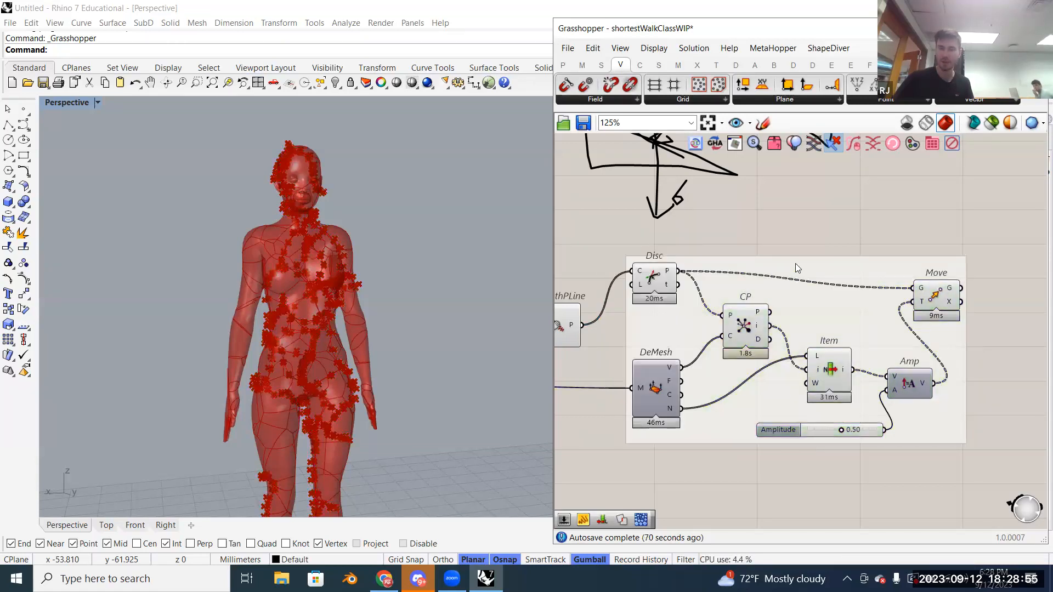
Step: Name the group around the point-moving components "Title"
scroll(795, 263, down, 2)
scroll(795, 263, up, 4)
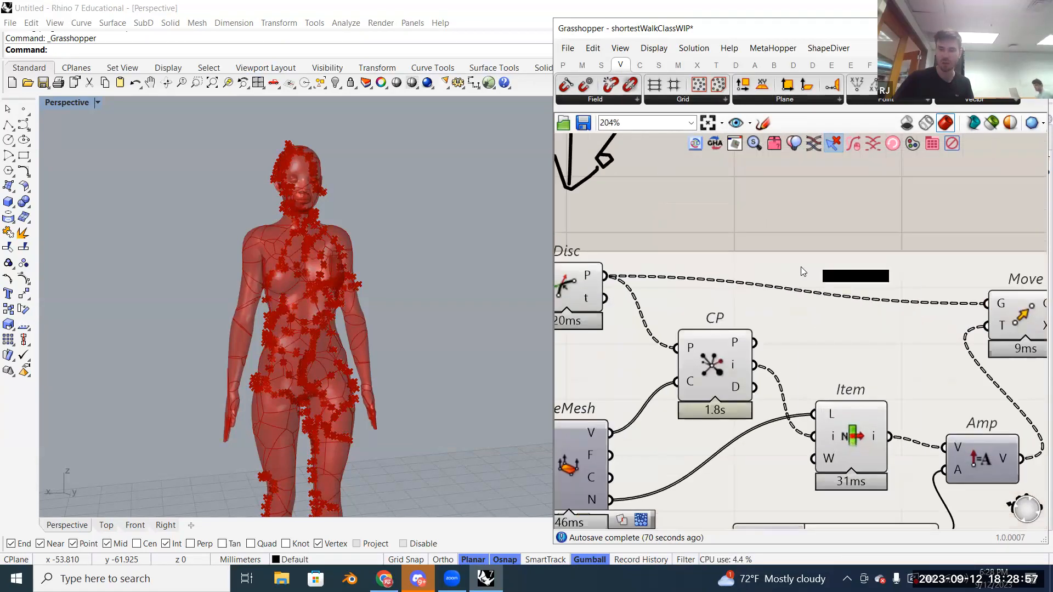
right_click(801, 267)
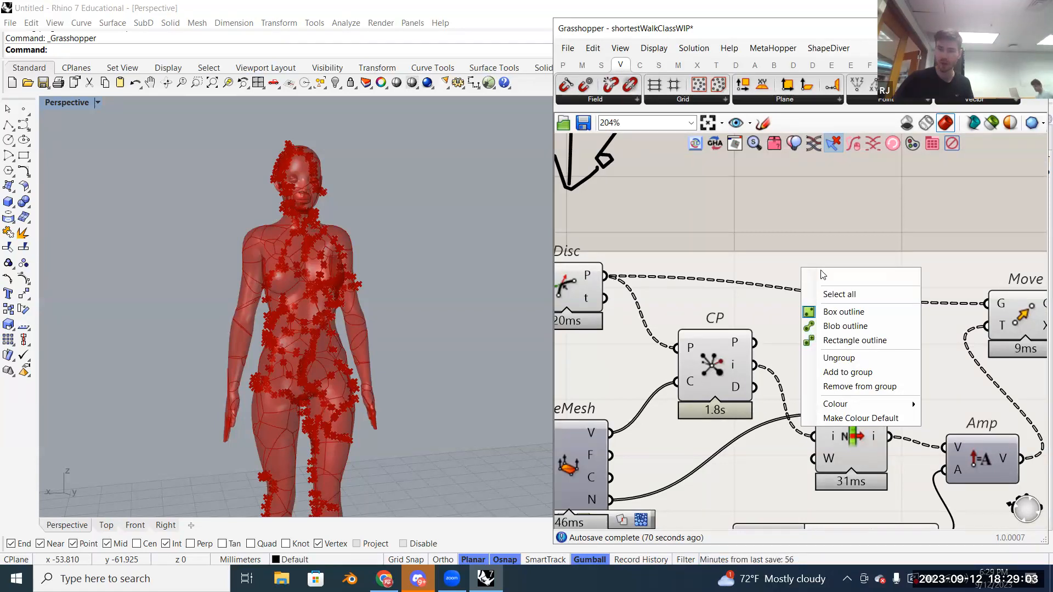
right_click(788, 263)
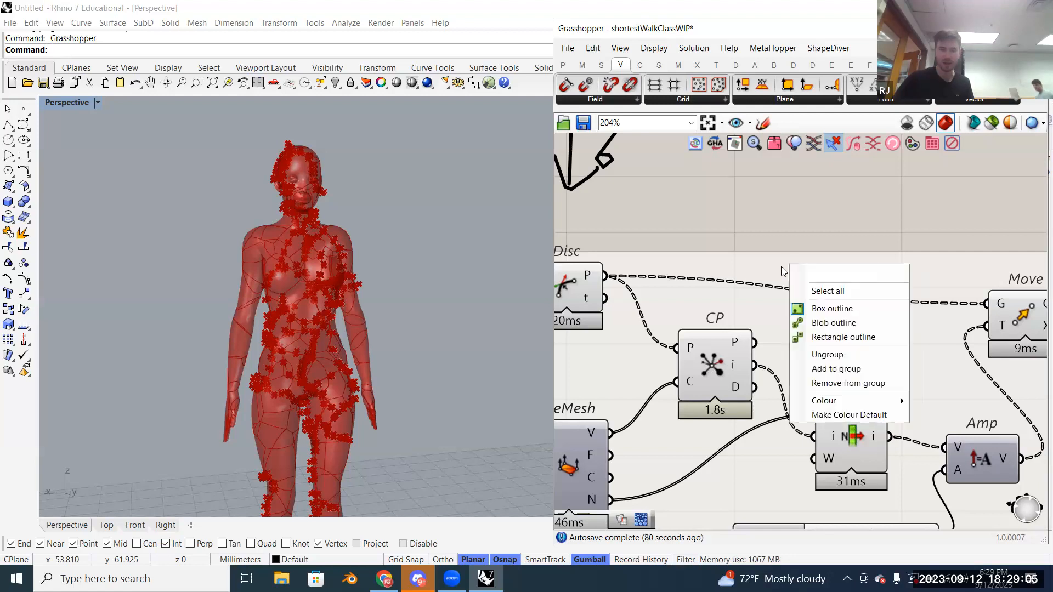
text(Title)
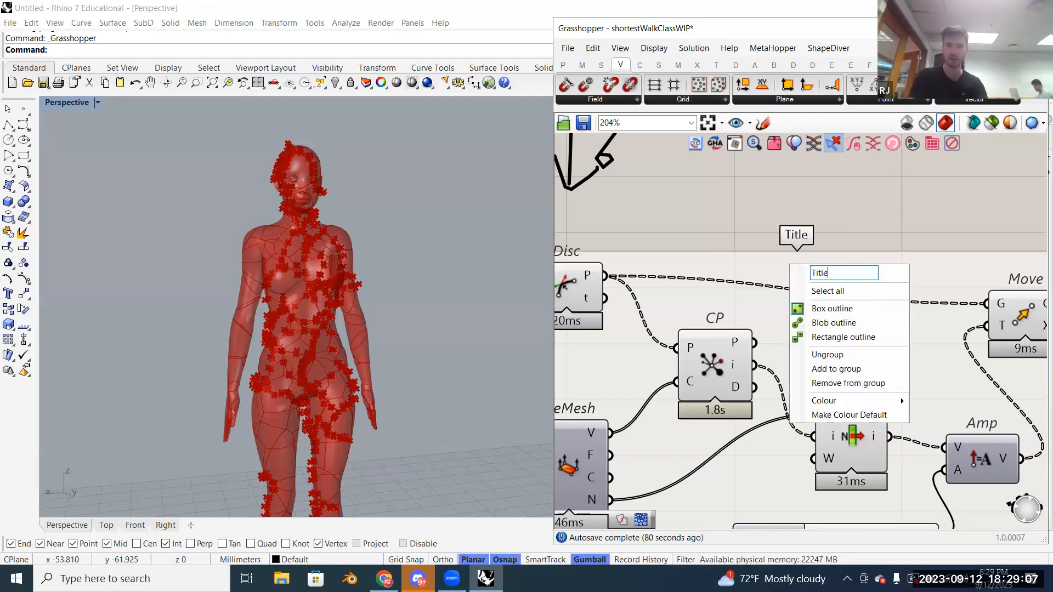
key(Return)
scroll(822, 271, down, 3)
scroll(809, 251, up, 1)
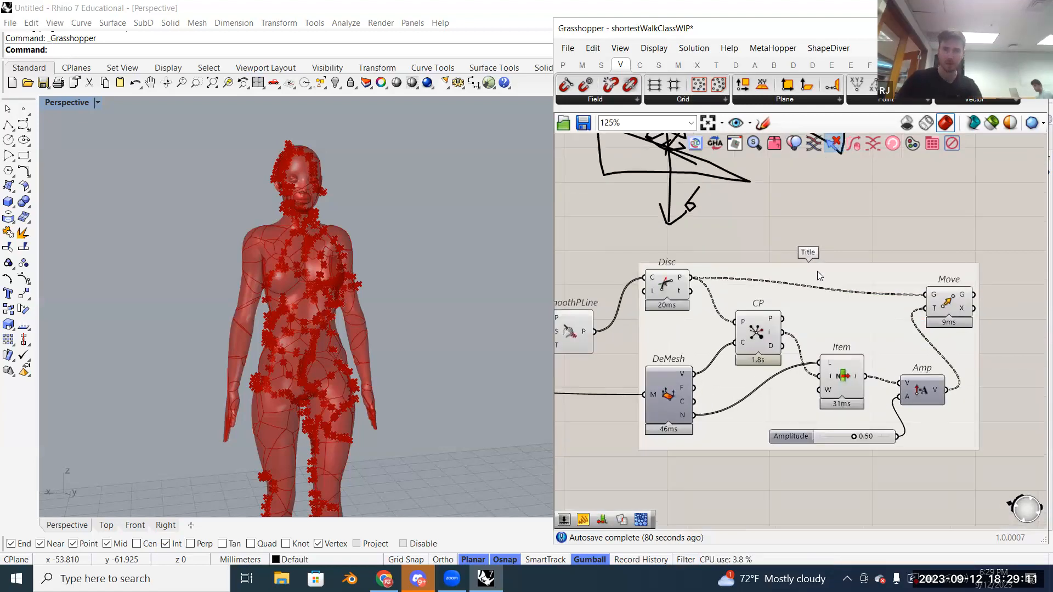
right_click(817, 270)
click(864, 252)
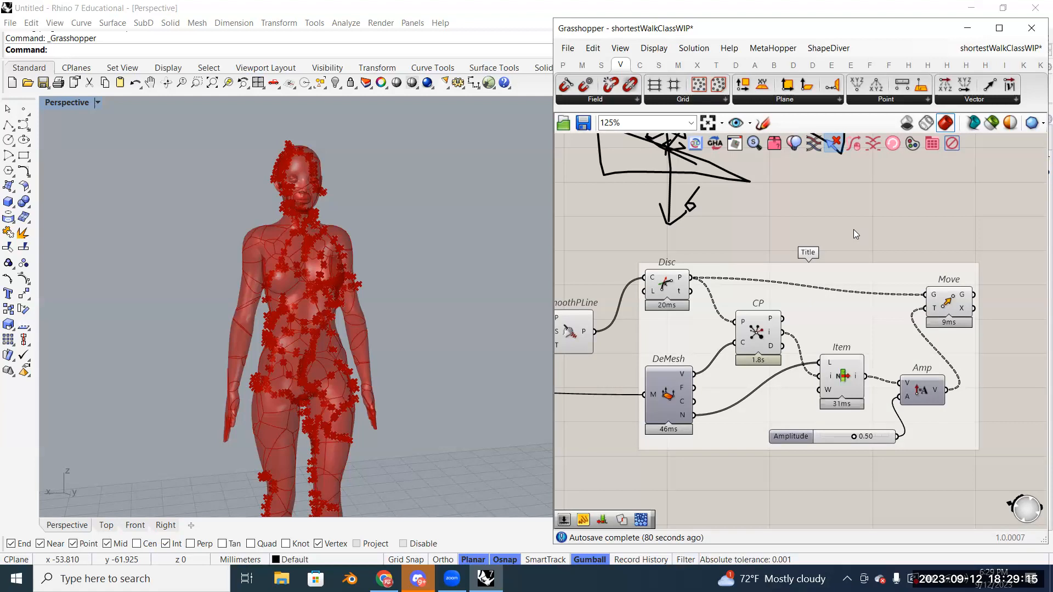
Step: Review the components in the titled group and check the curves entering Discontinuity
click(941, 306)
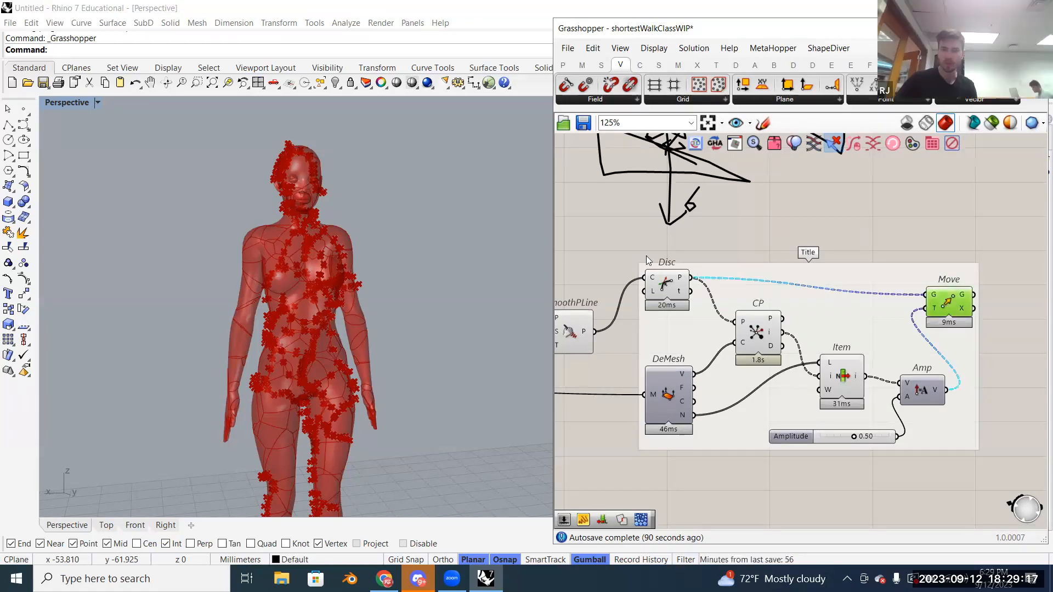
drag(625, 250, 986, 460)
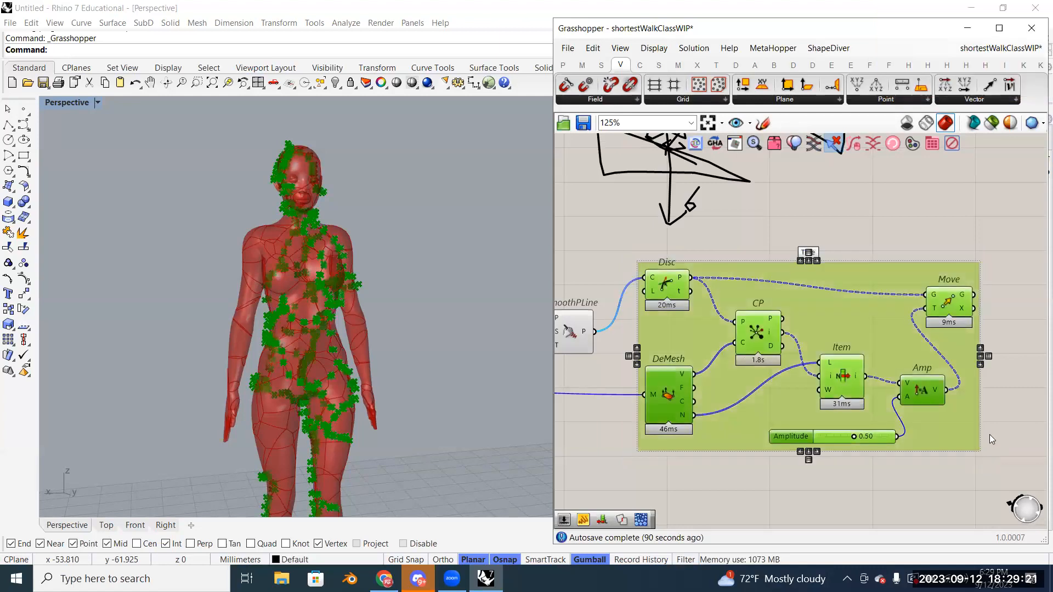
click(664, 488)
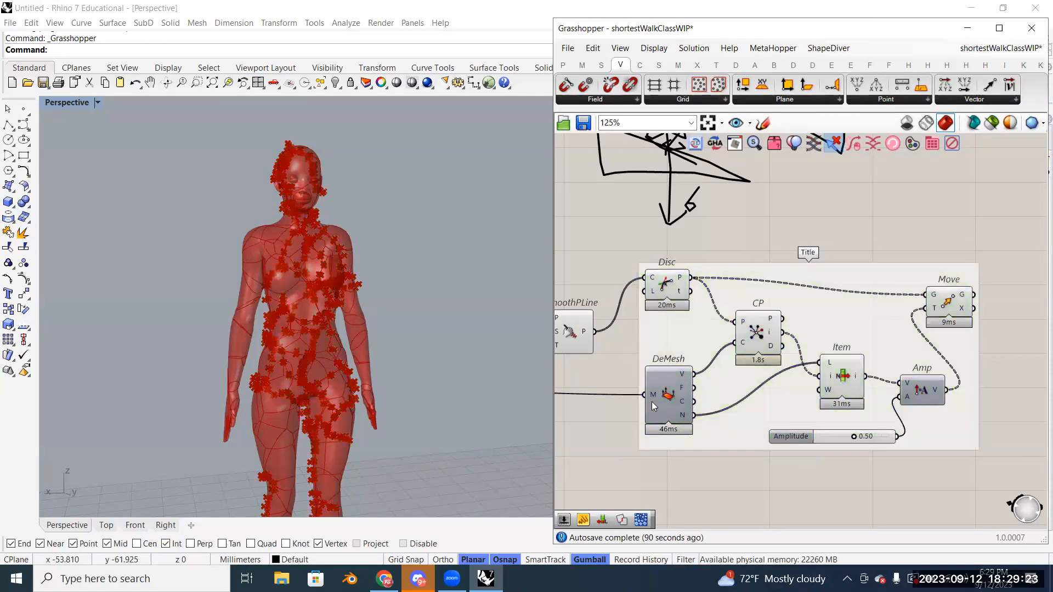
mouse_move(652, 283)
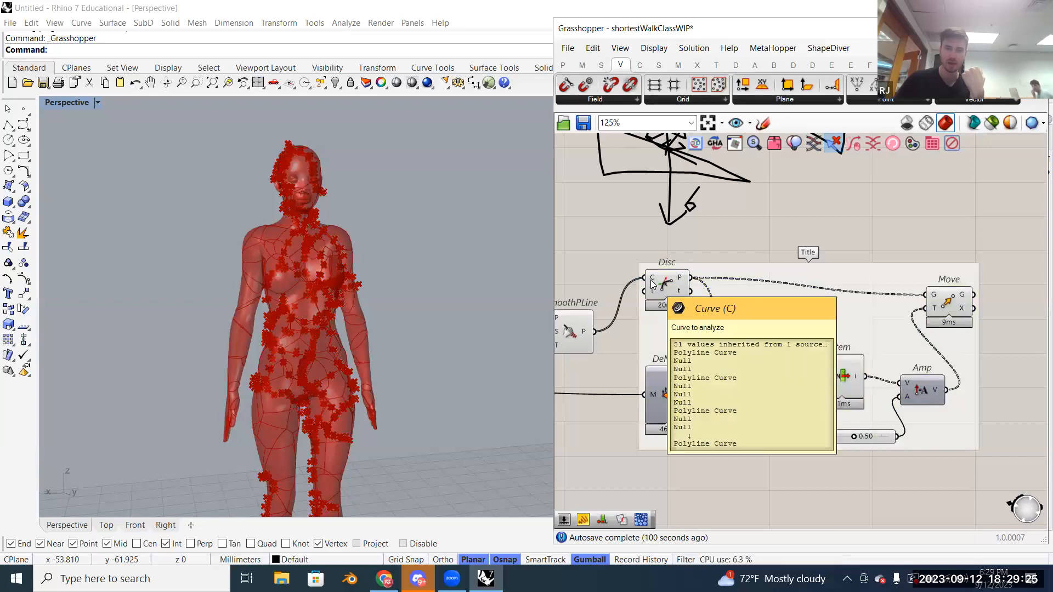
Step: Highlight Move's points, set the Amplitude slider to 1.00, and inspect the displaced points around the body
click(955, 308)
drag(869, 436, 937, 436)
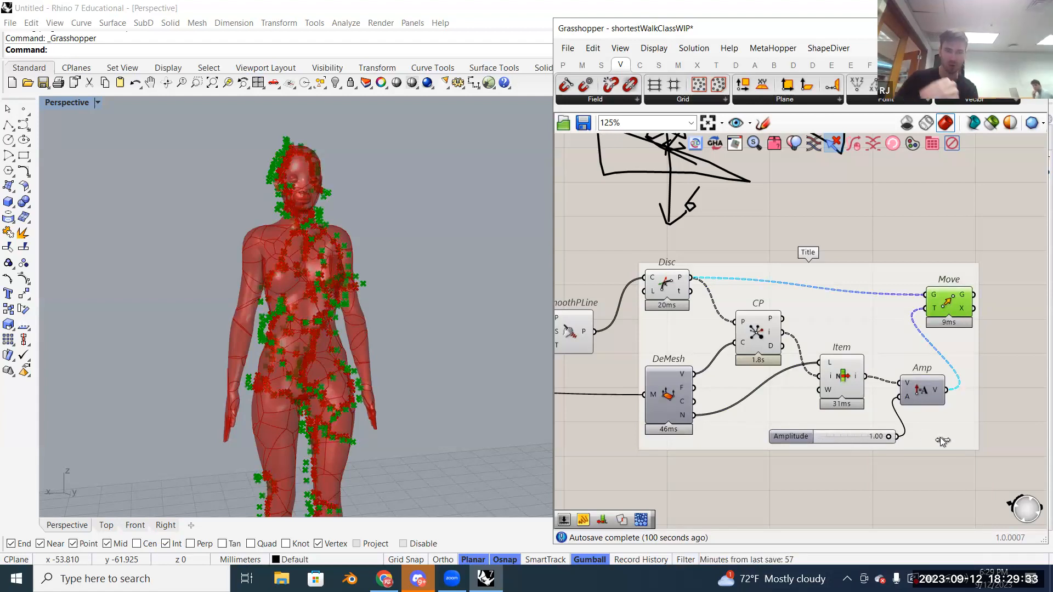
drag(847, 427, 970, 423)
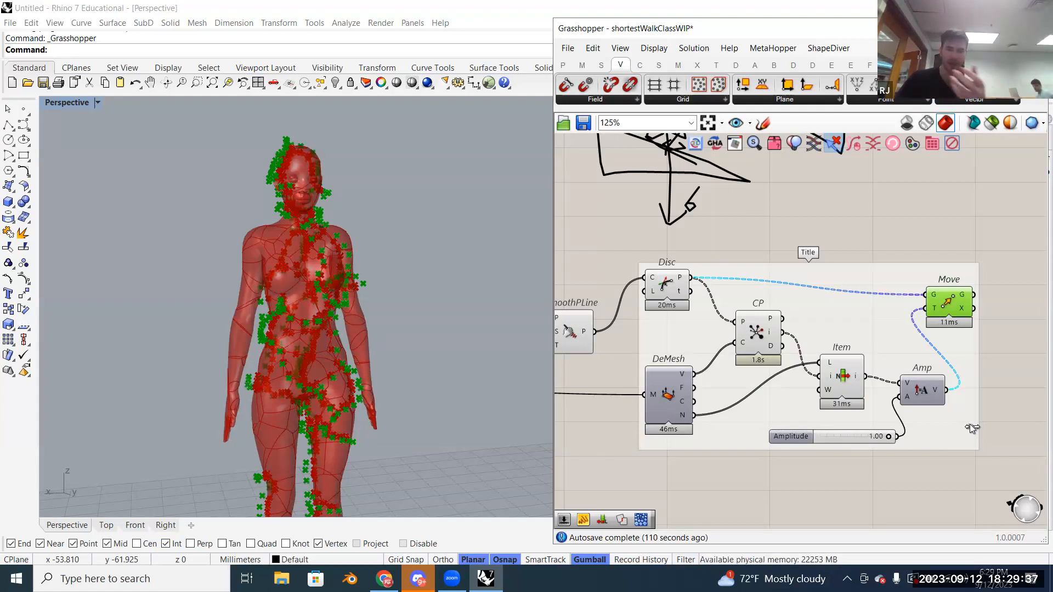
scroll(337, 382, down, 2)
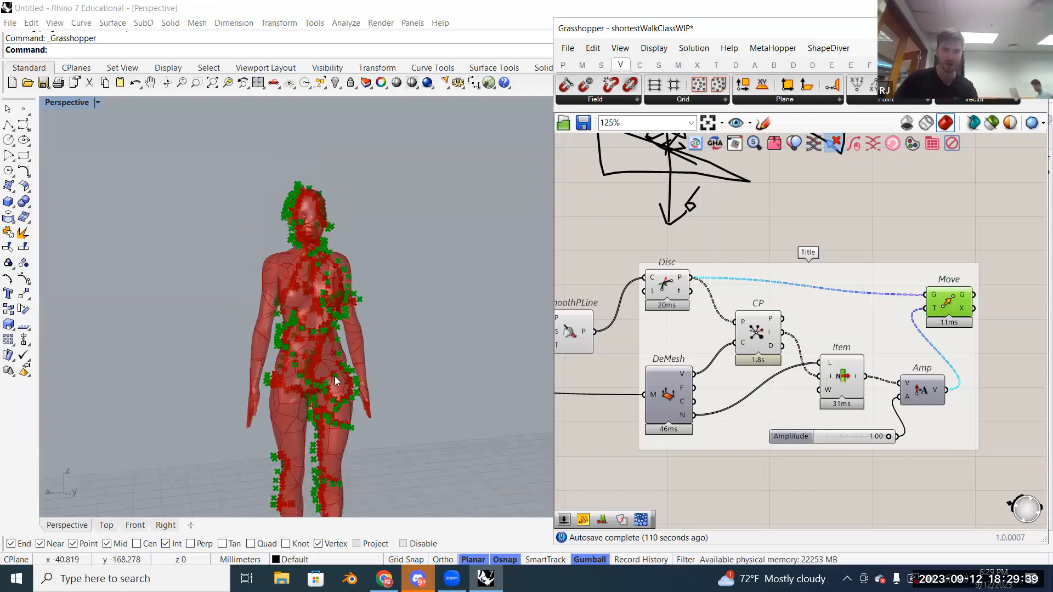
right_drag(337, 379, 356, 339)
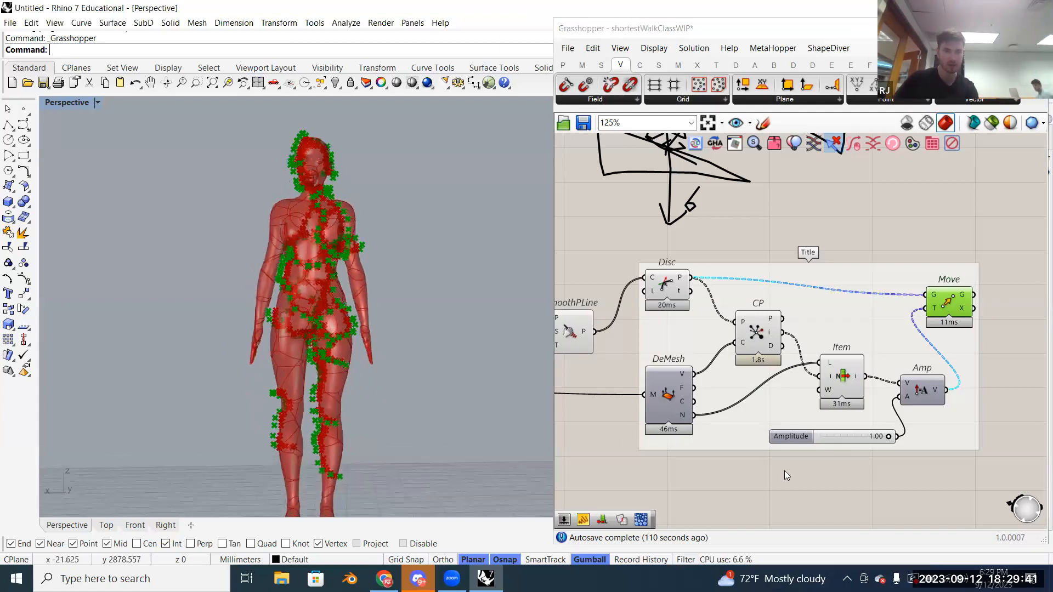
scroll(347, 296, up, 2)
right_drag(334, 305, 373, 318)
right_drag(958, 343, 892, 355)
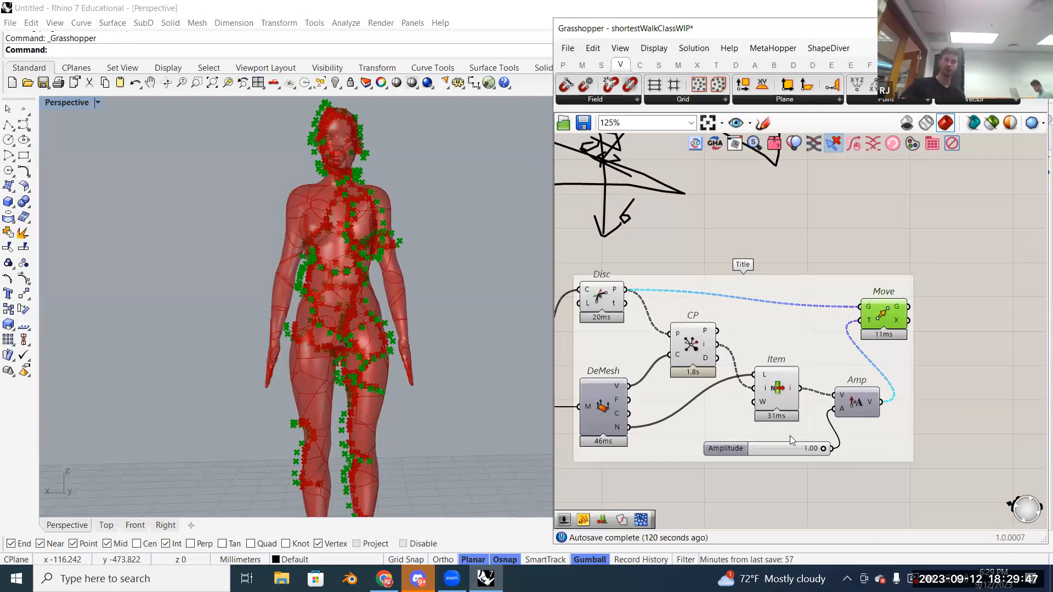
click(781, 447)
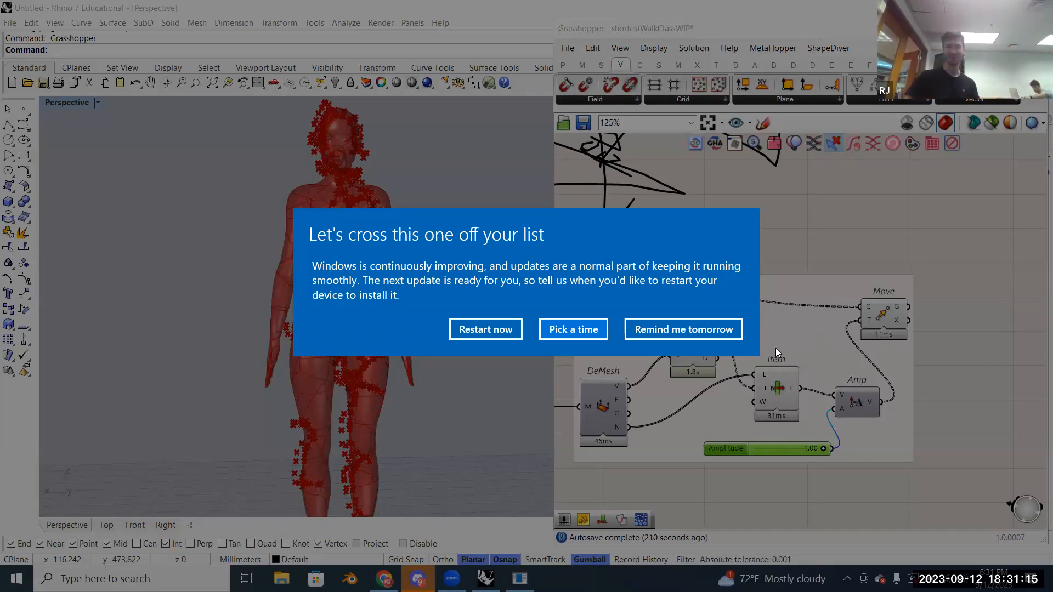
Step: Postpone the Windows update restart with a reminder for tomorrow and return to the titled group
click(712, 335)
right_drag(804, 345, 847, 326)
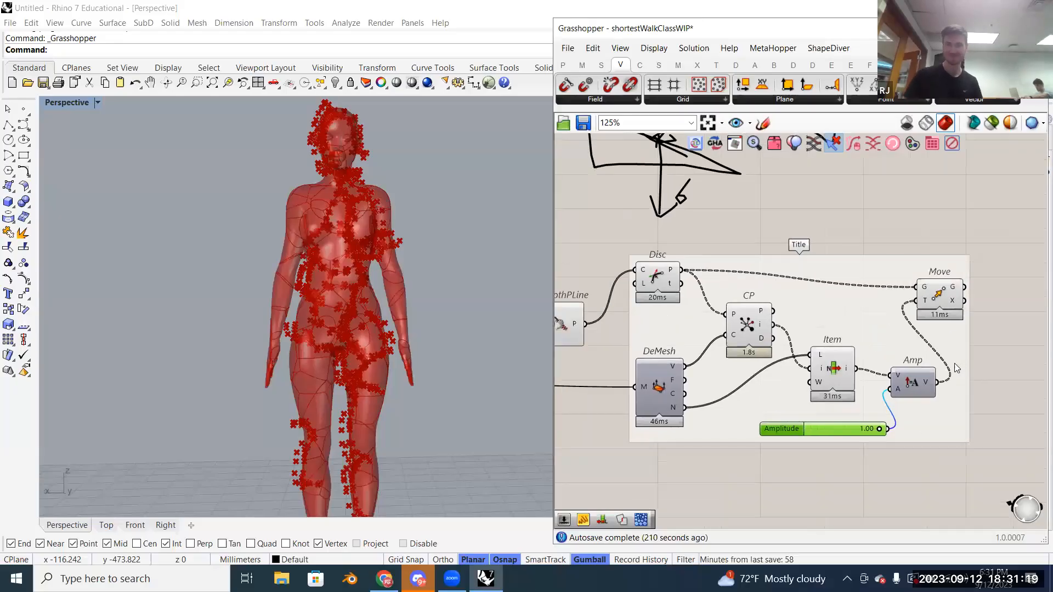
Step: Remove all the point-moving components from the group titled "Title"
right_click(867, 346)
click(991, 475)
drag(991, 475, 593, 263)
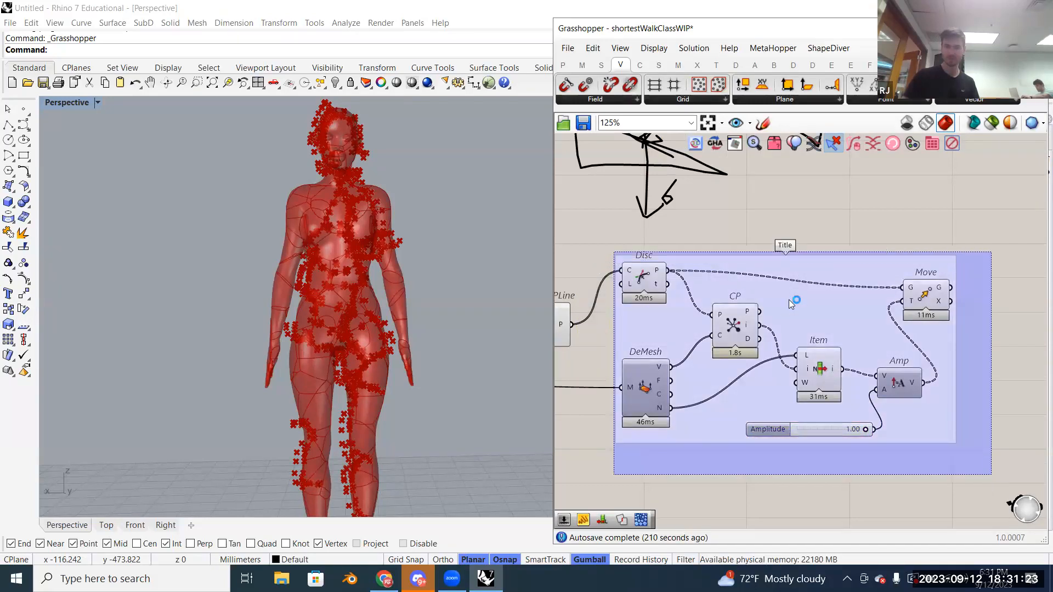
right_click(809, 316)
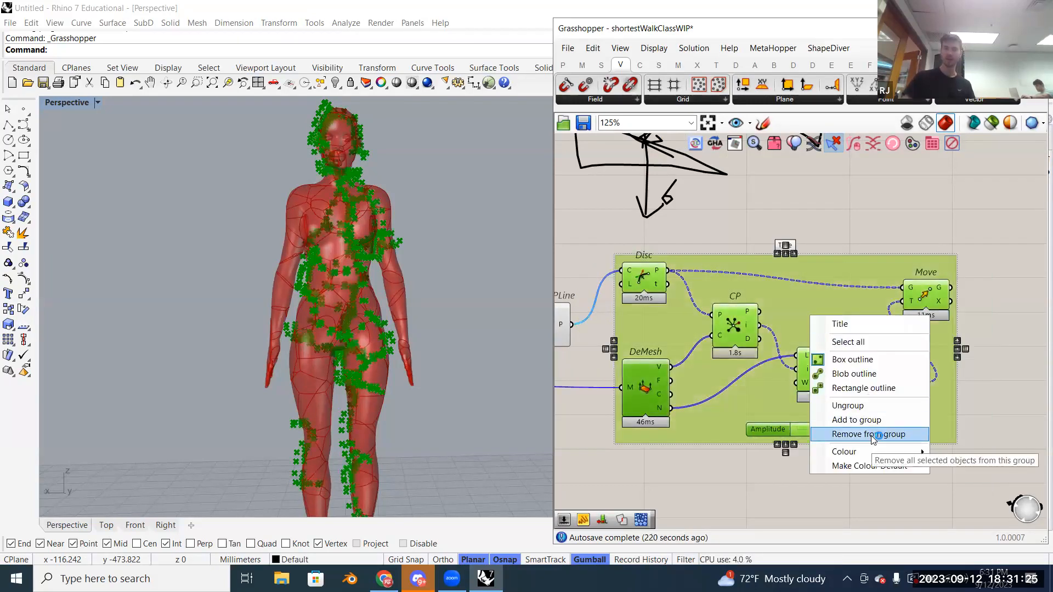
click(871, 434)
click(972, 473)
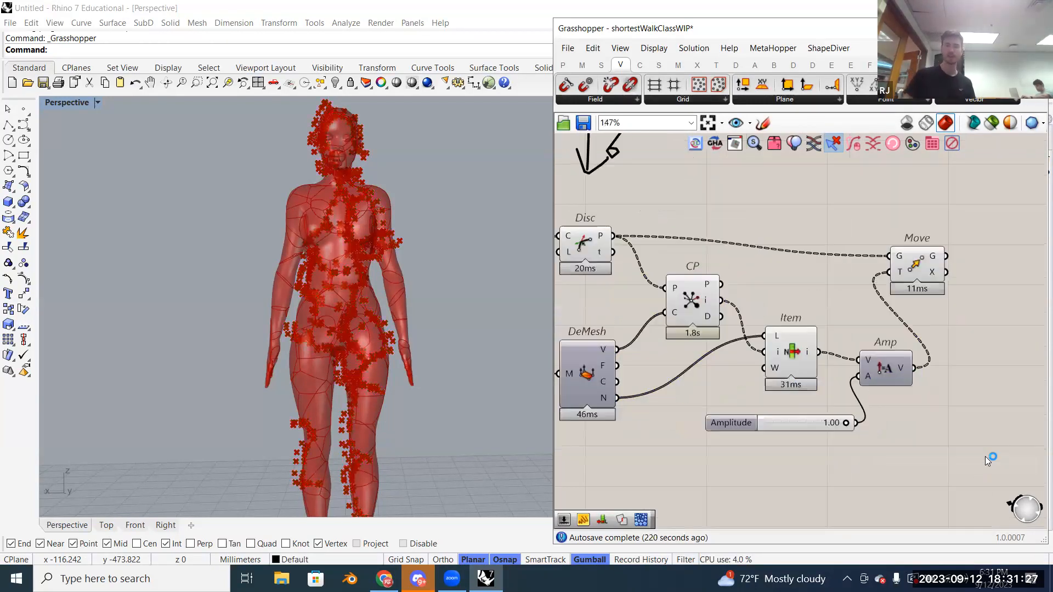
Step: Group the components from Disc and DeMesh through Move, including the Amplitude slider, into a new untitled group
drag(997, 466, 620, 253)
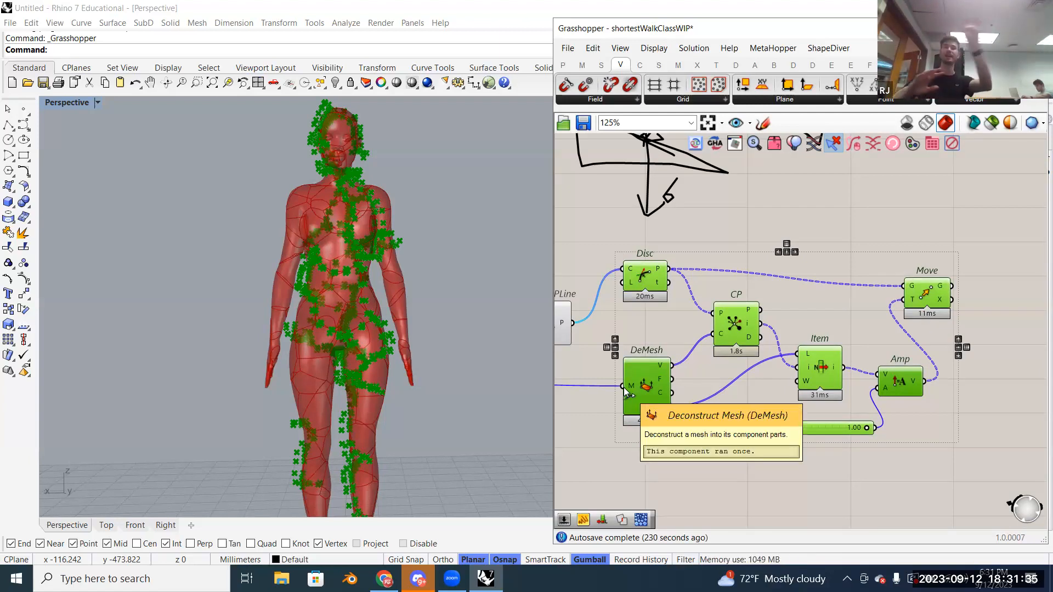
click(877, 459)
drag(963, 452, 630, 263)
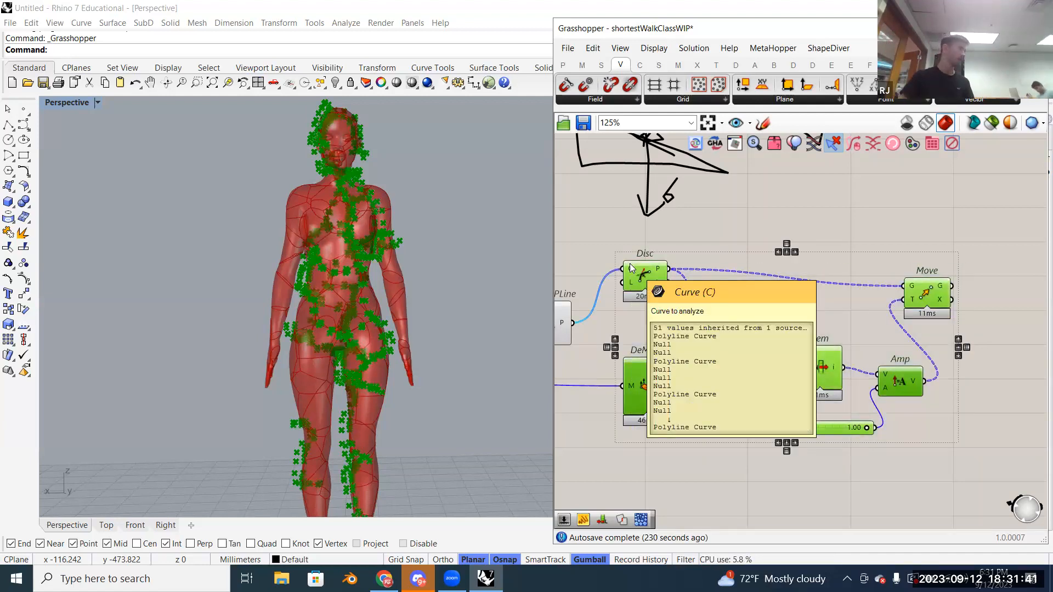
right_click(991, 234)
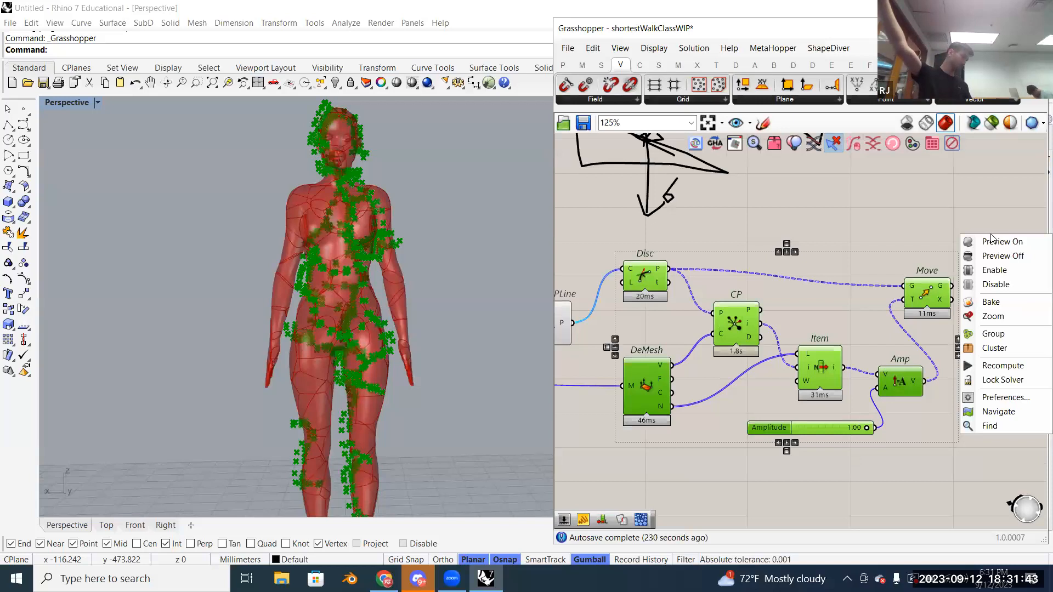
click(993, 333)
click(1013, 341)
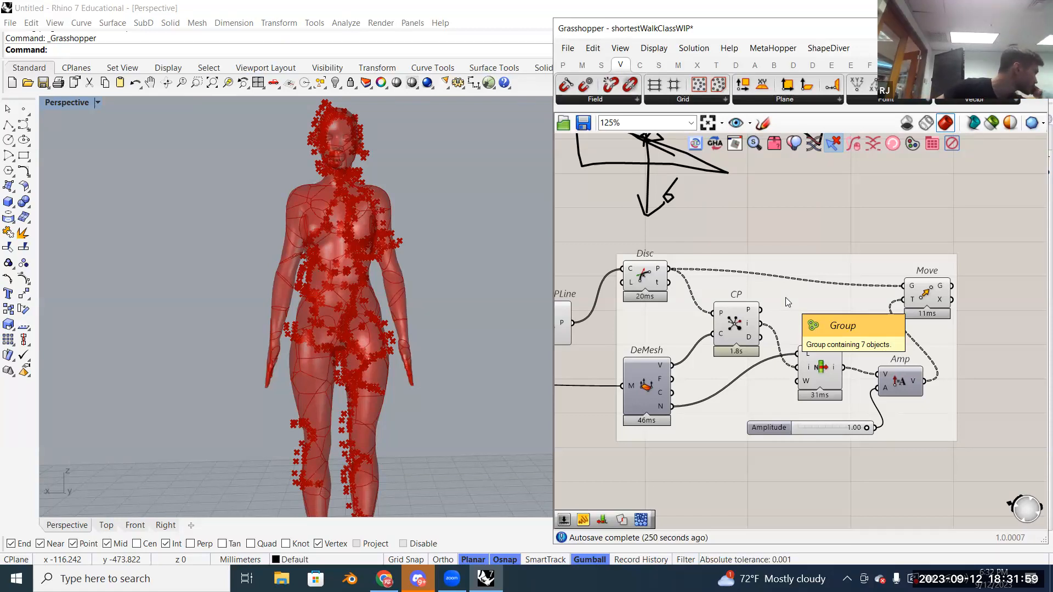
Step: Check the group's options and inspect the data tree in Move's Geometry output
right_click(786, 301)
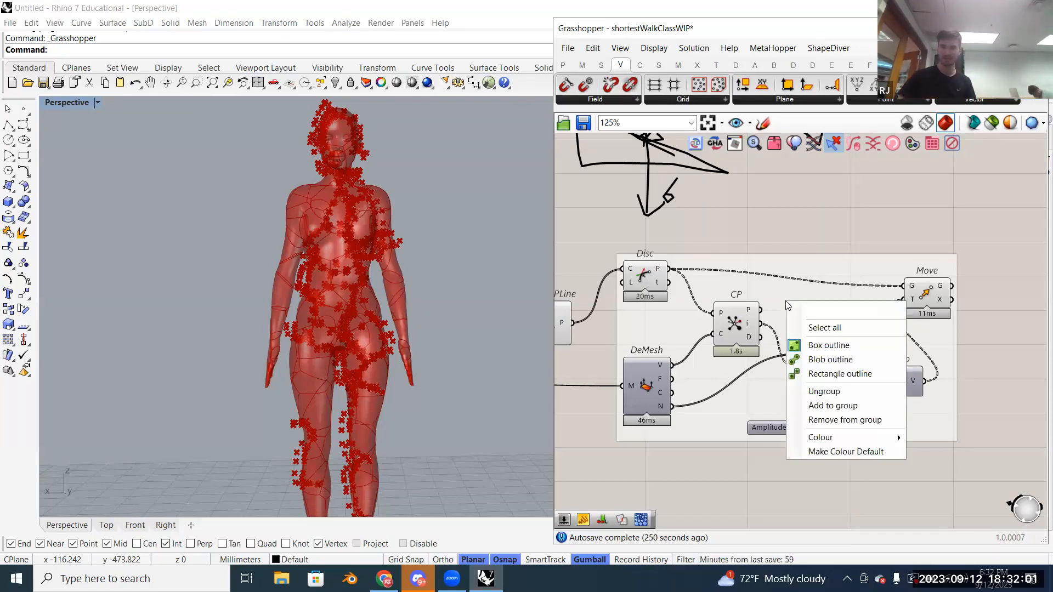
right_drag(932, 236, 918, 254)
scroll(747, 297, up, 1)
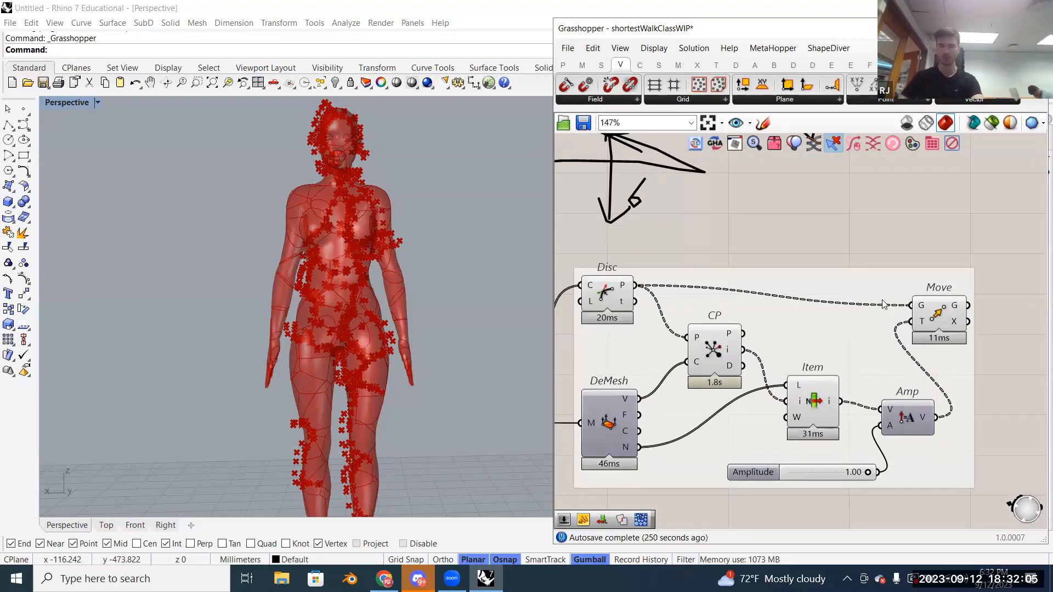
click(934, 321)
right_drag(844, 301, 753, 278)
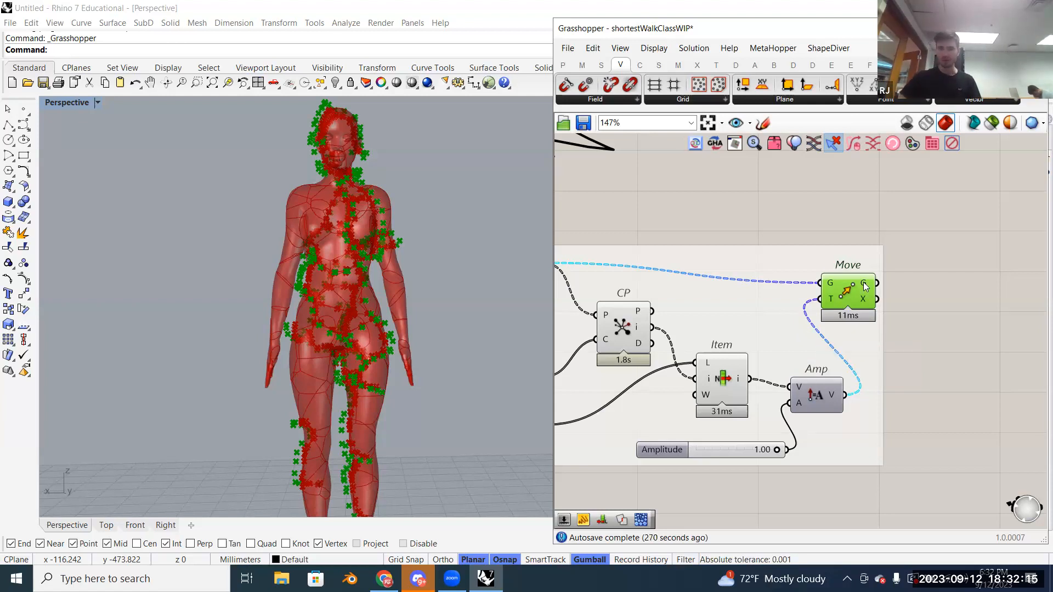
mouse_move(864, 286)
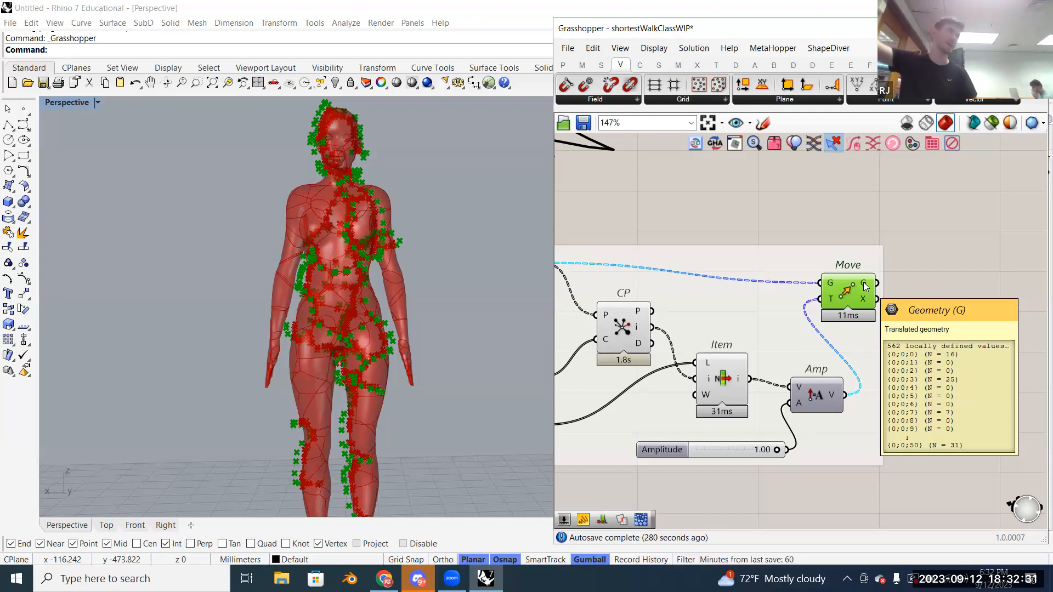
Step: Add a Clean Tree component beside Move and connect Move's Geometry output to its Tree input
click(946, 282)
double_click(946, 282)
text(clean)
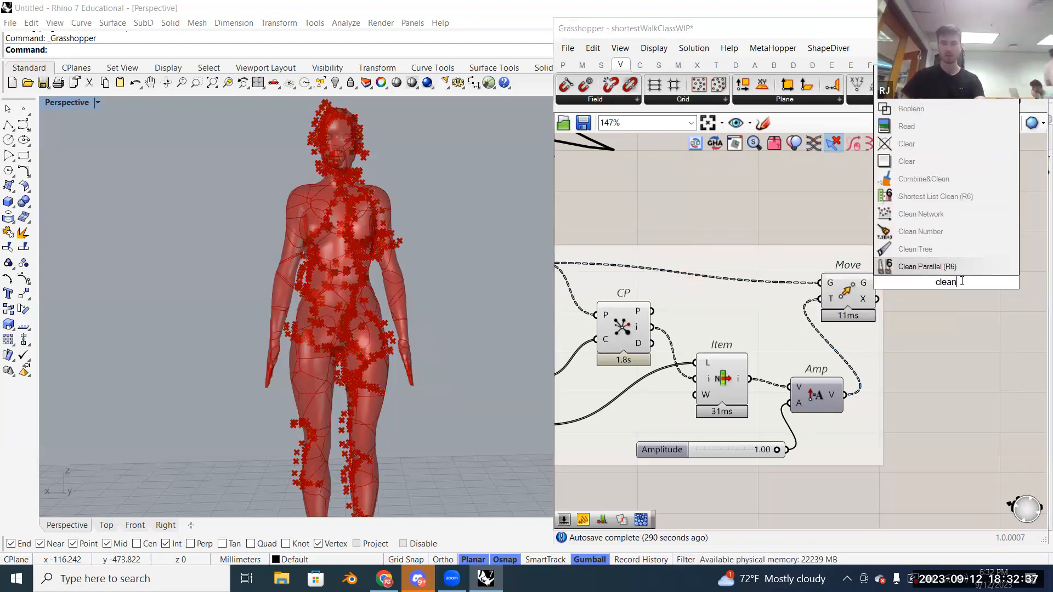
click(959, 251)
drag(877, 282, 936, 277)
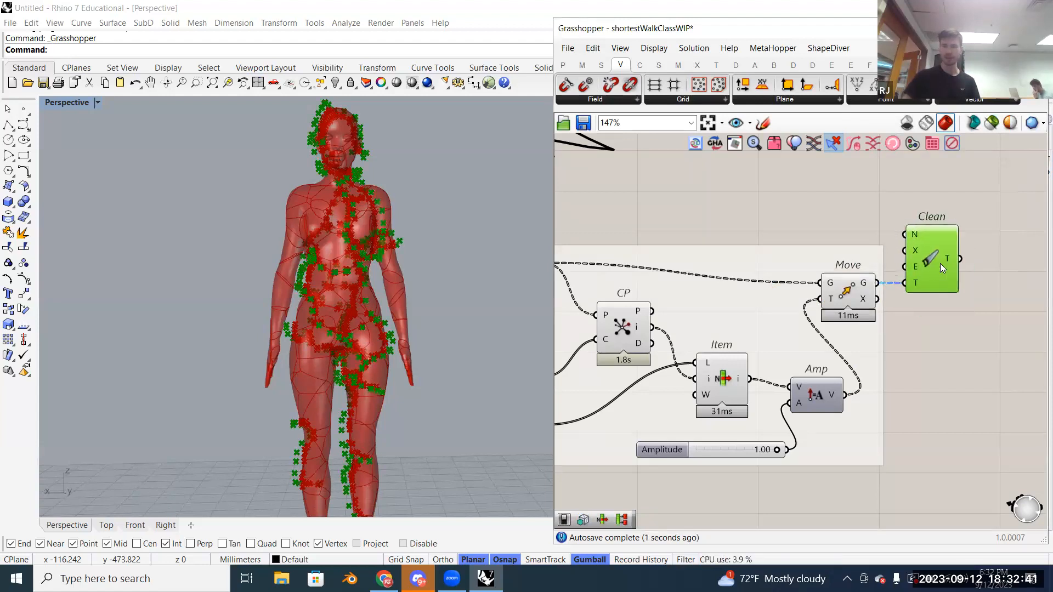
Step: Position Clean Tree above and beyond Move, and check its Remove Empty input
mouse_move(946, 259)
right_drag(931, 290, 956, 333)
drag(958, 296, 961, 271)
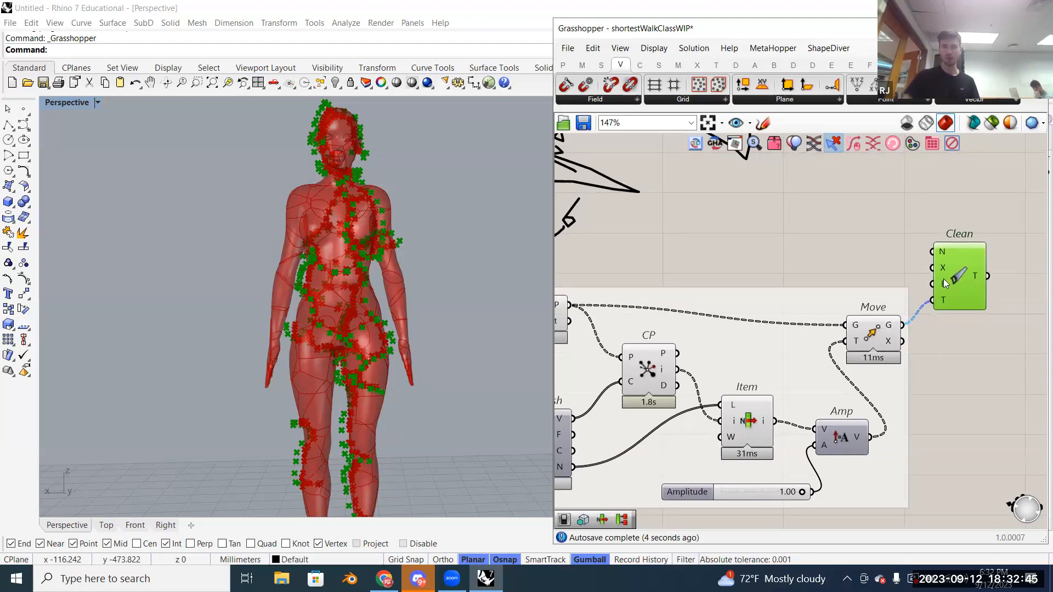
mouse_move(945, 282)
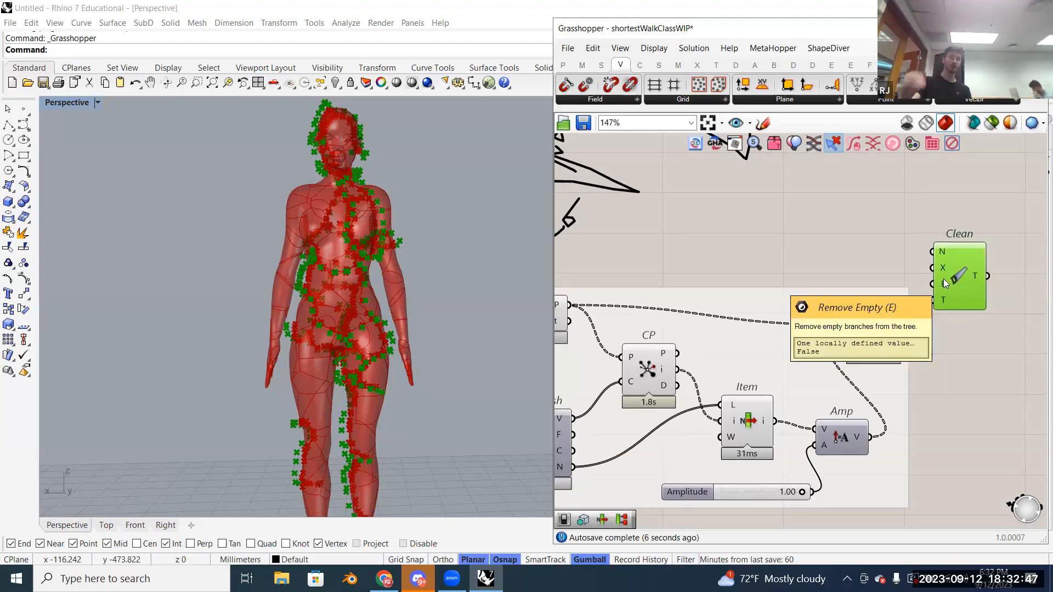
mouse_move(977, 277)
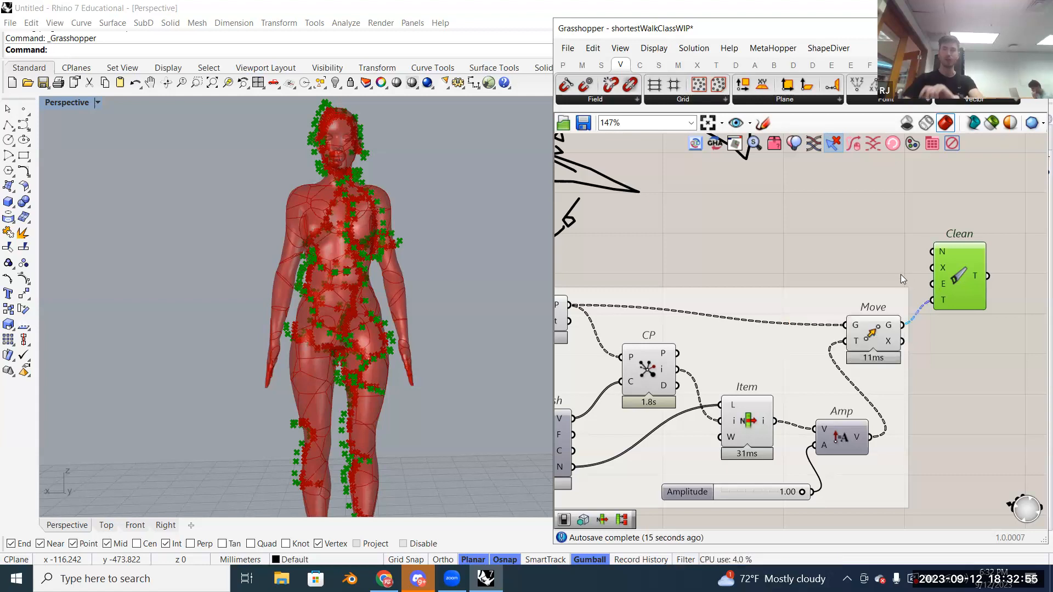
Step: Add a Boolean Toggle next to Clean Tree and set it to True
click(879, 267)
double_click(879, 267)
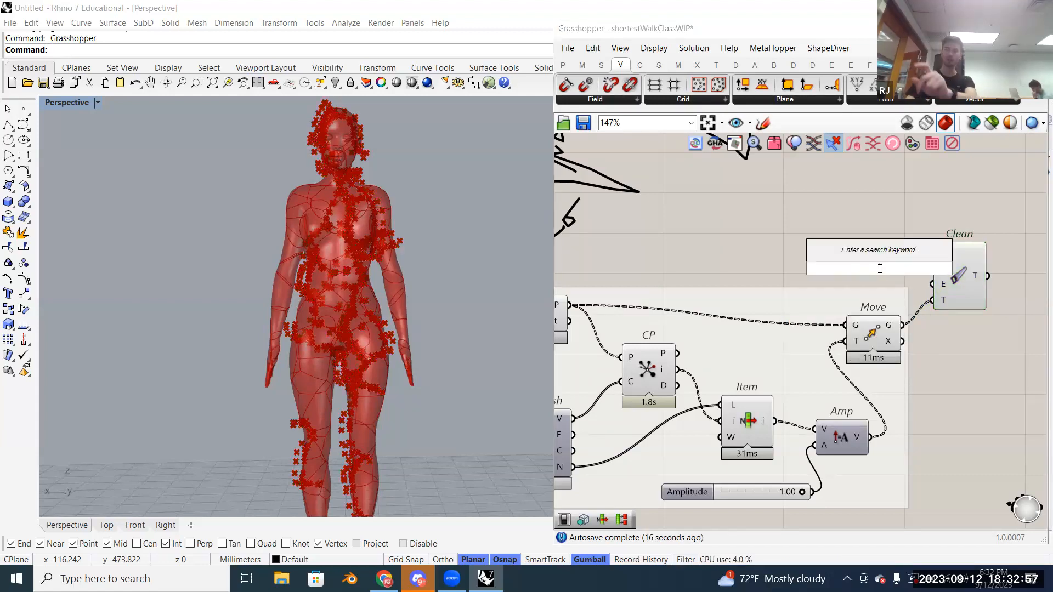
text(togg)
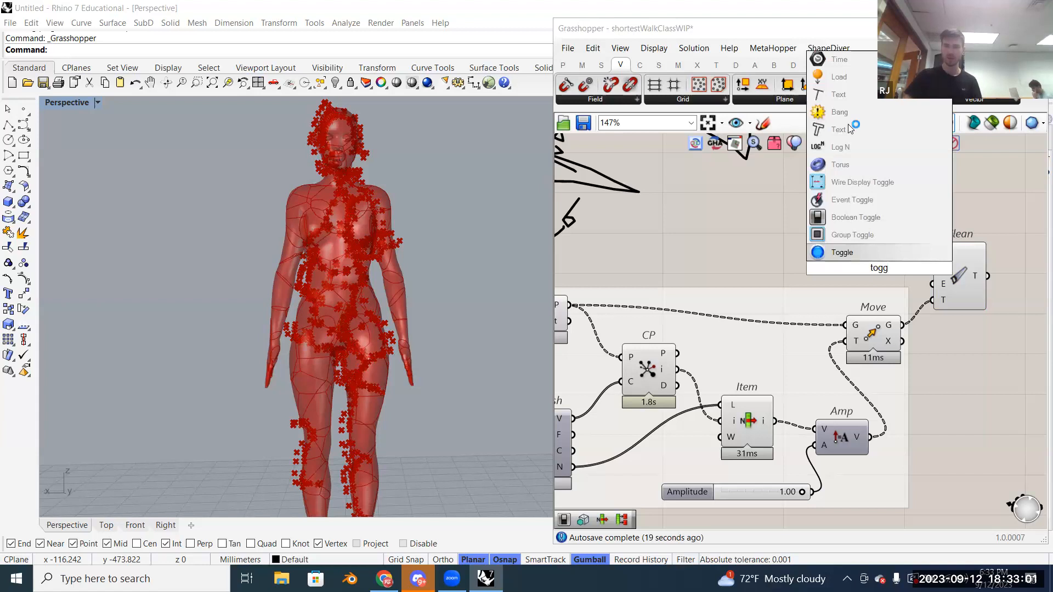
click(856, 218)
drag(865, 270, 846, 261)
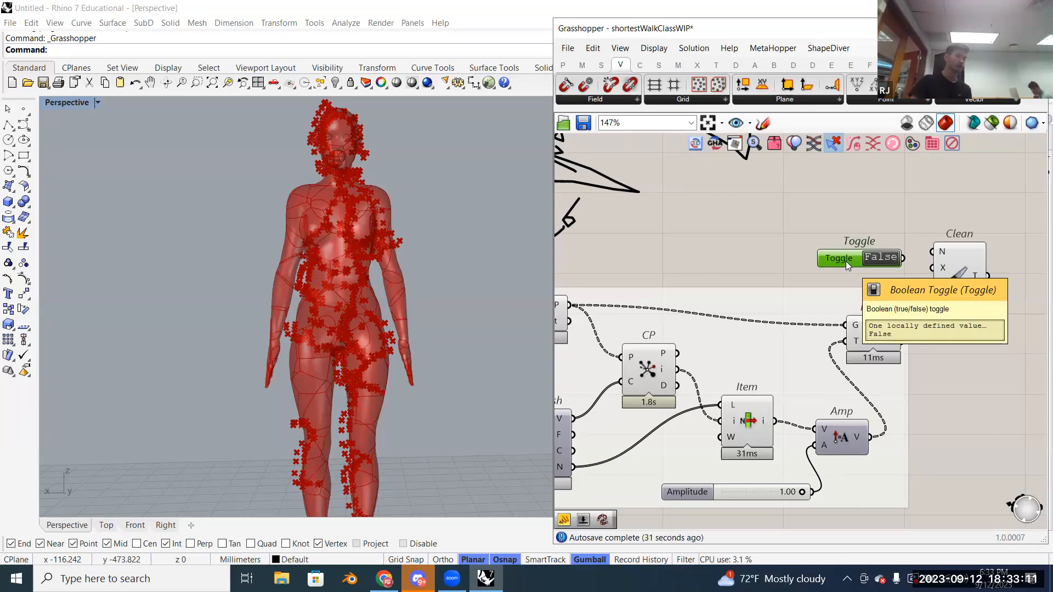
double_click(891, 261)
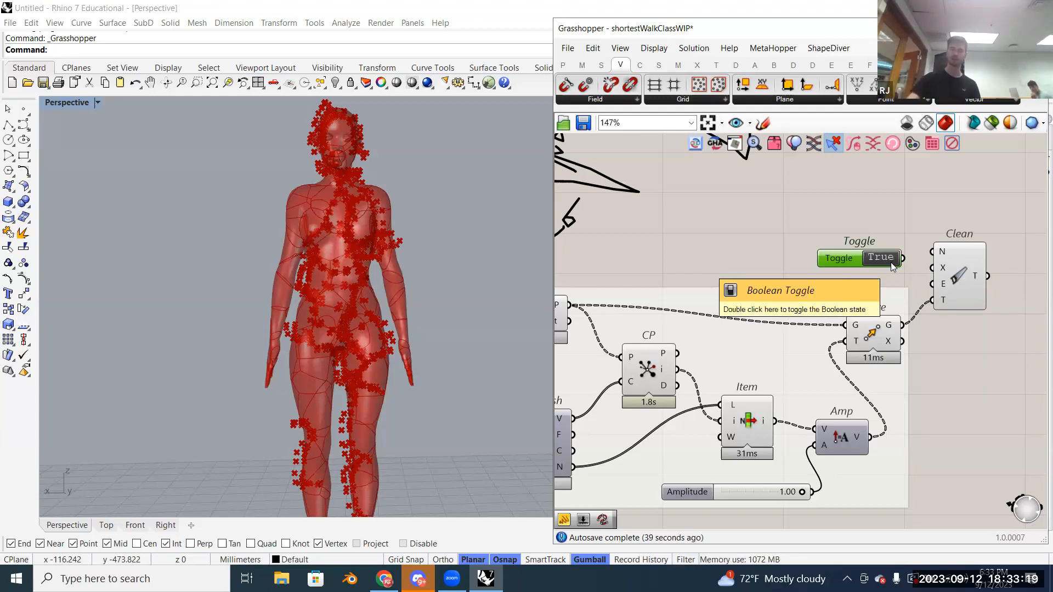
Step: Try out a Button component above the toggle by triggering it several times, and delete it
click(858, 209)
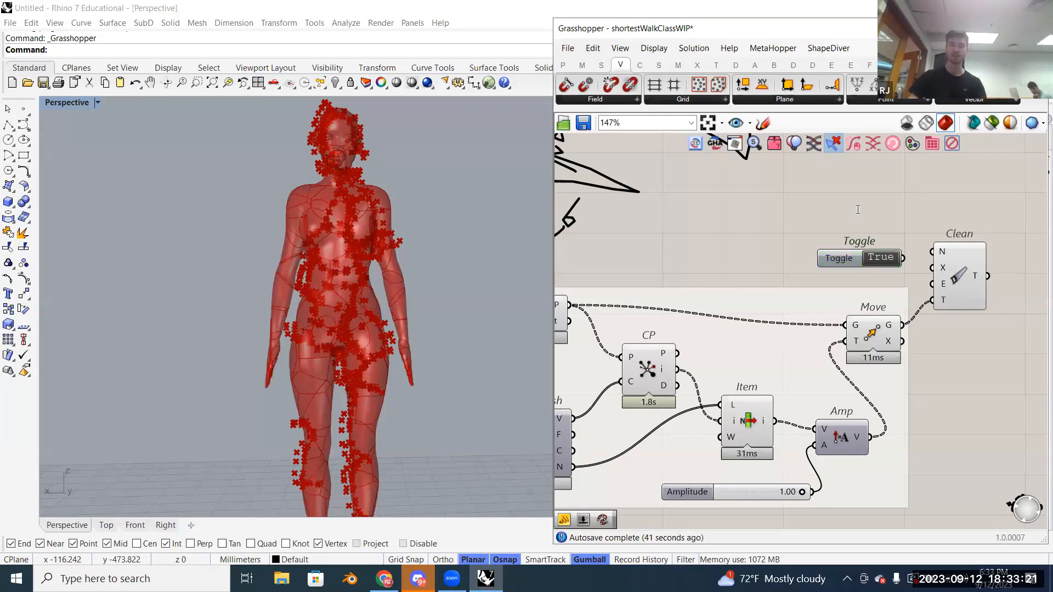
double_click(857, 209)
text(button)
key(Return)
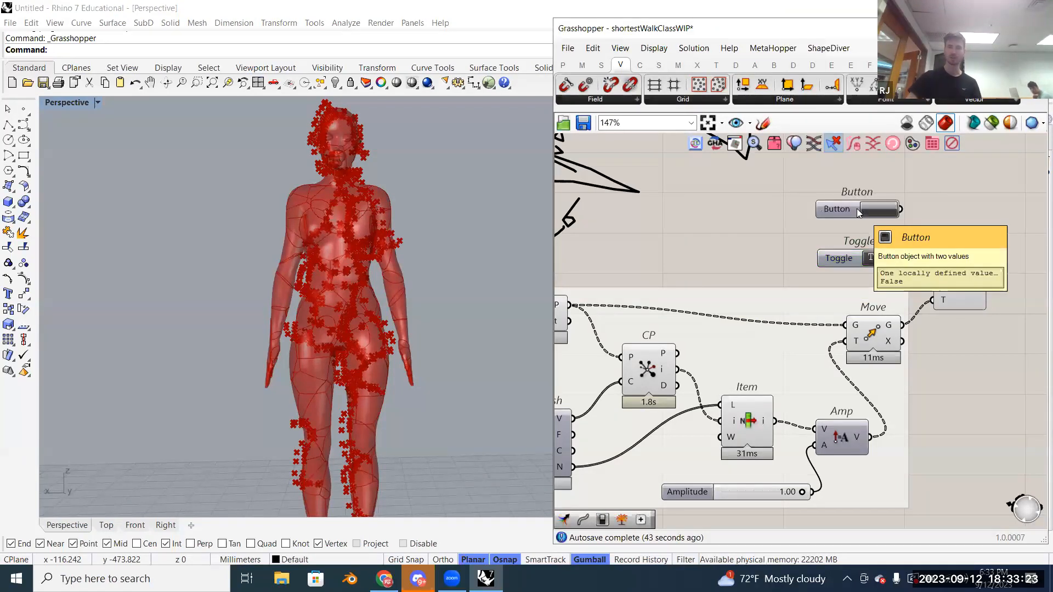
click(889, 212)
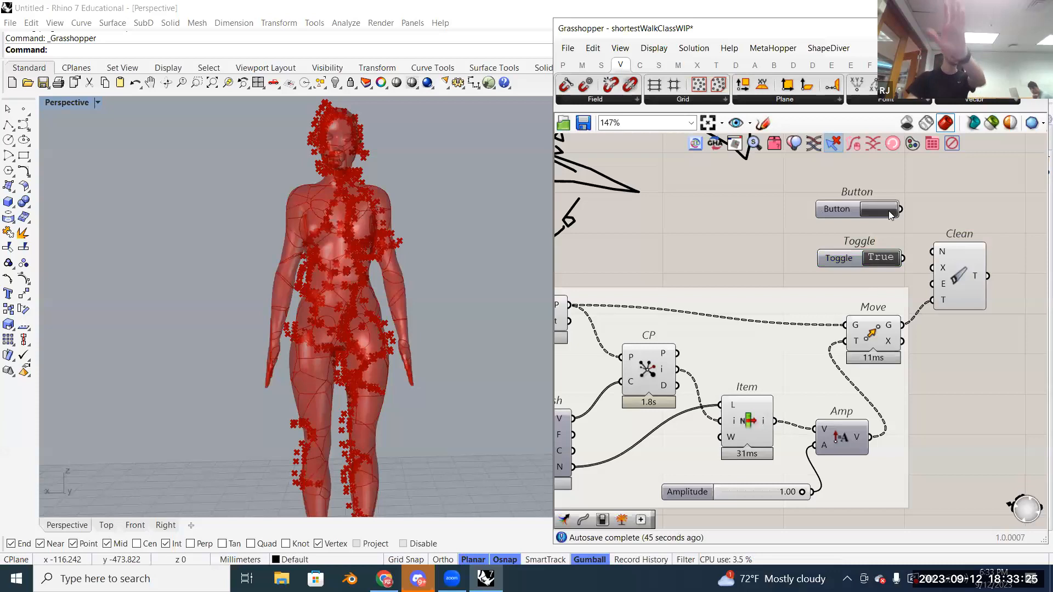
click(889, 212)
click(888, 211)
click(888, 212)
click(889, 211)
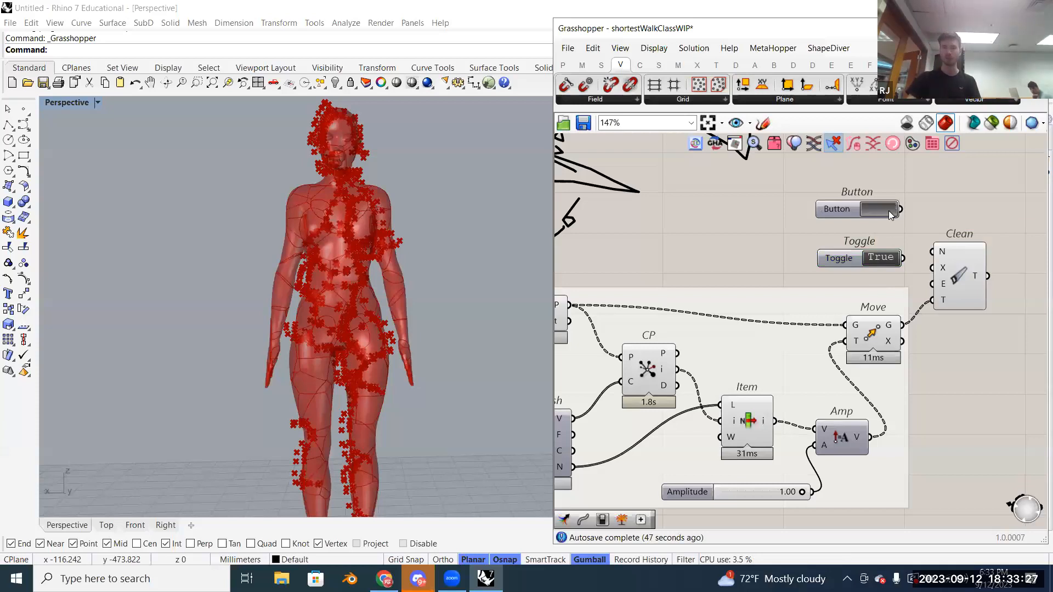
click(849, 211)
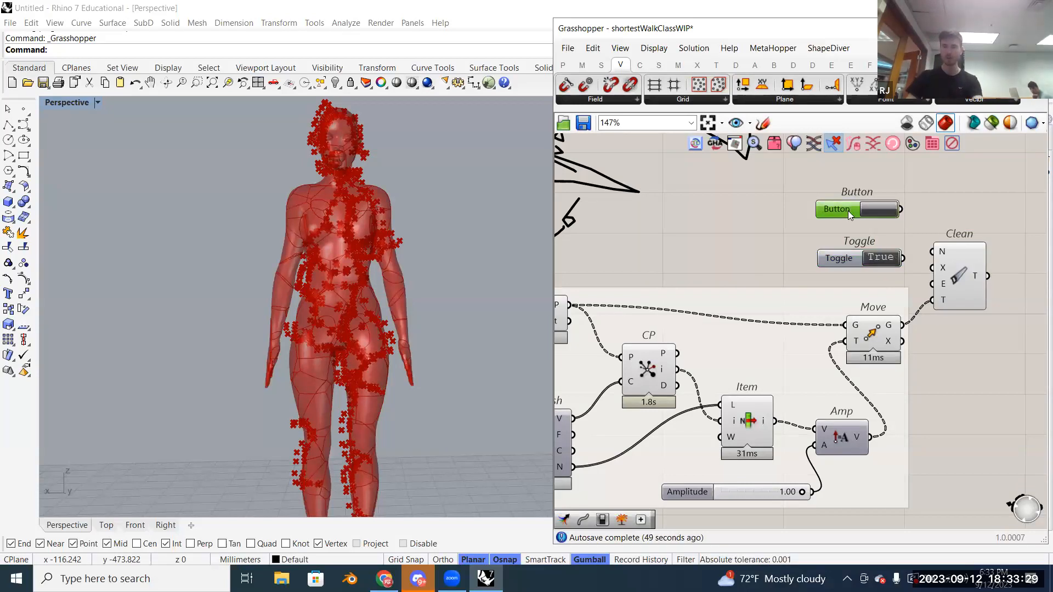
key(Delete)
Step: Connect the toggle to Clean Tree's Remove Empty input, and disconnect the wire after moving the toggle farther away
drag(903, 258, 933, 284)
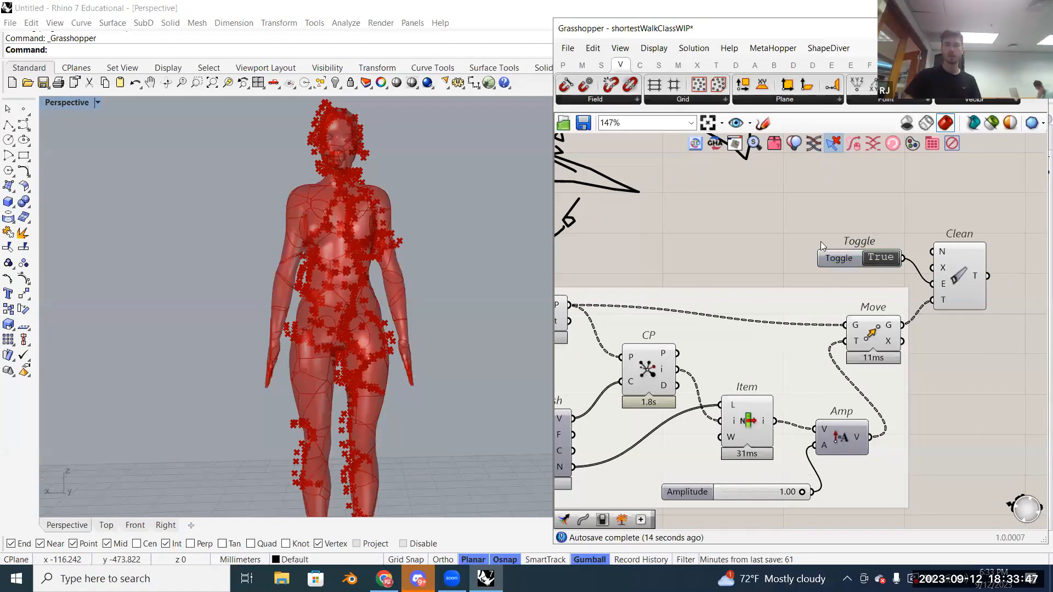
drag(849, 255, 794, 240)
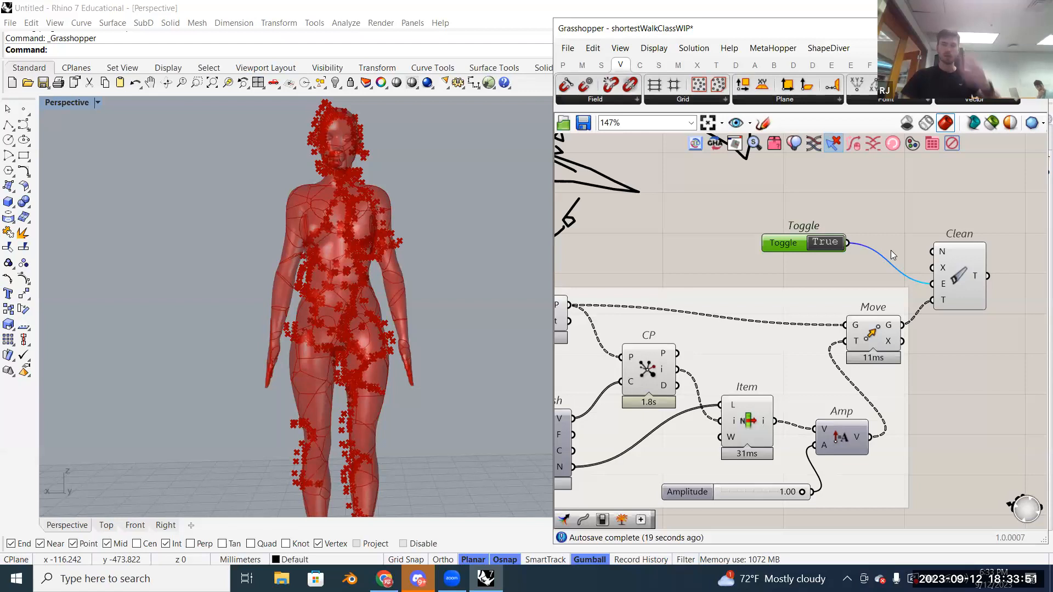
ctrl+drag(892, 250, 871, 261)
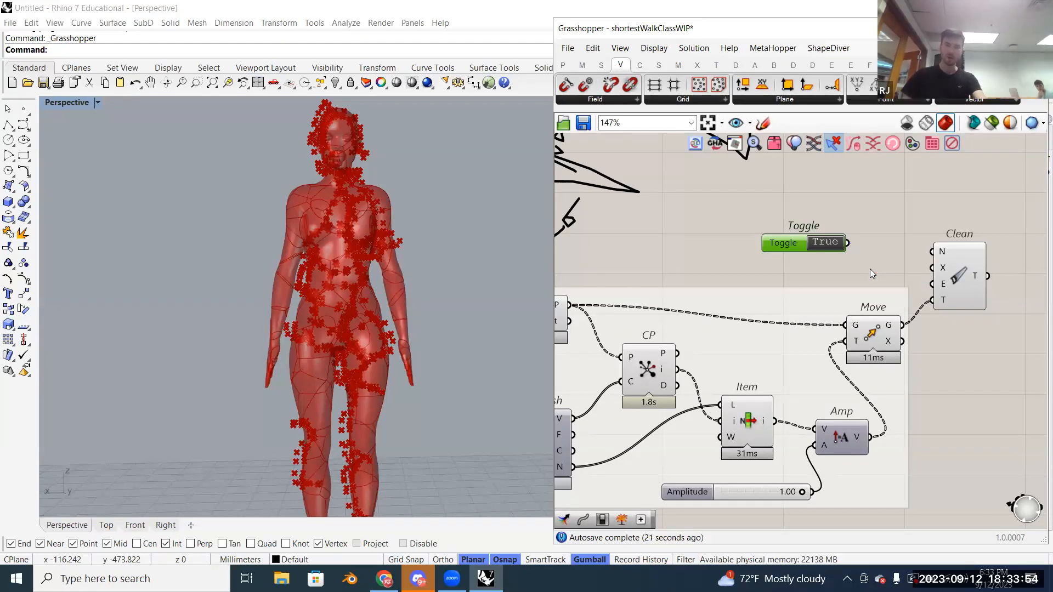
Step: Connect the True Boolean toggle to the Clean component's E input and place the toggle closer to Clean
right_click(944, 285)
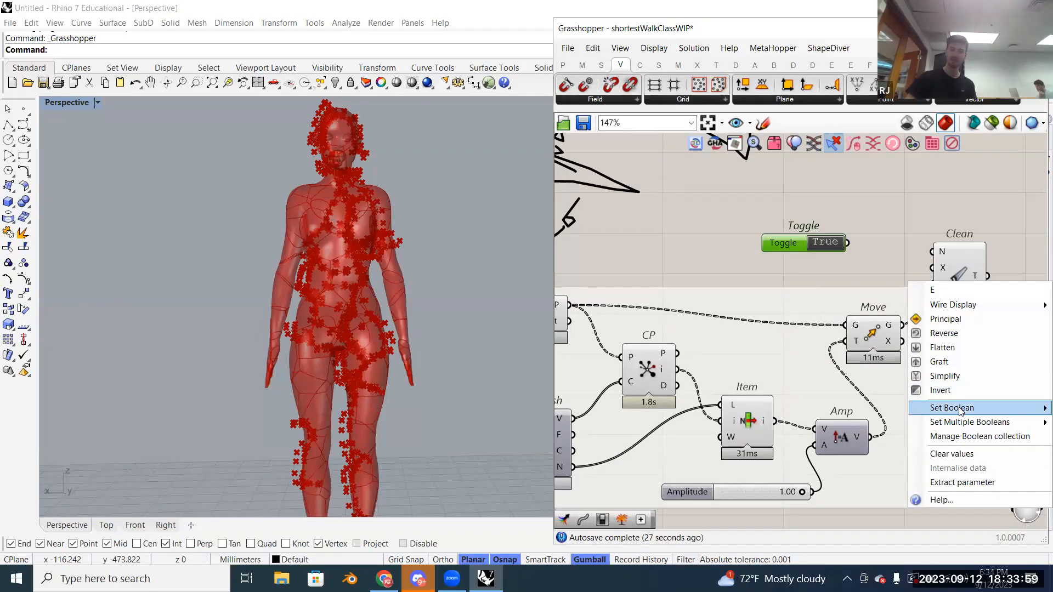
mouse_move(960, 410)
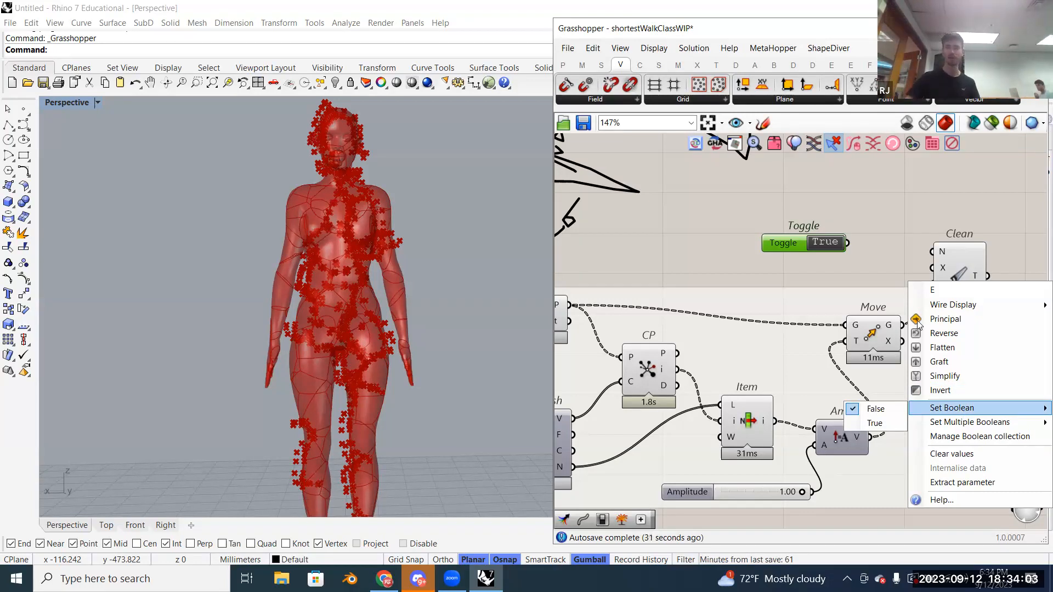
click(888, 253)
drag(849, 243, 935, 294)
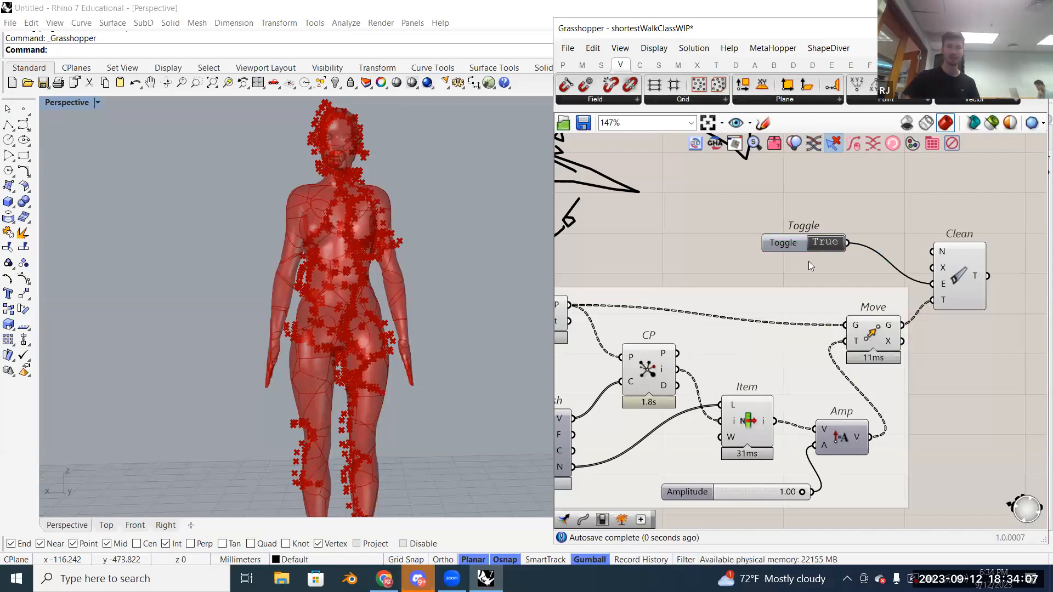
drag(797, 246, 857, 270)
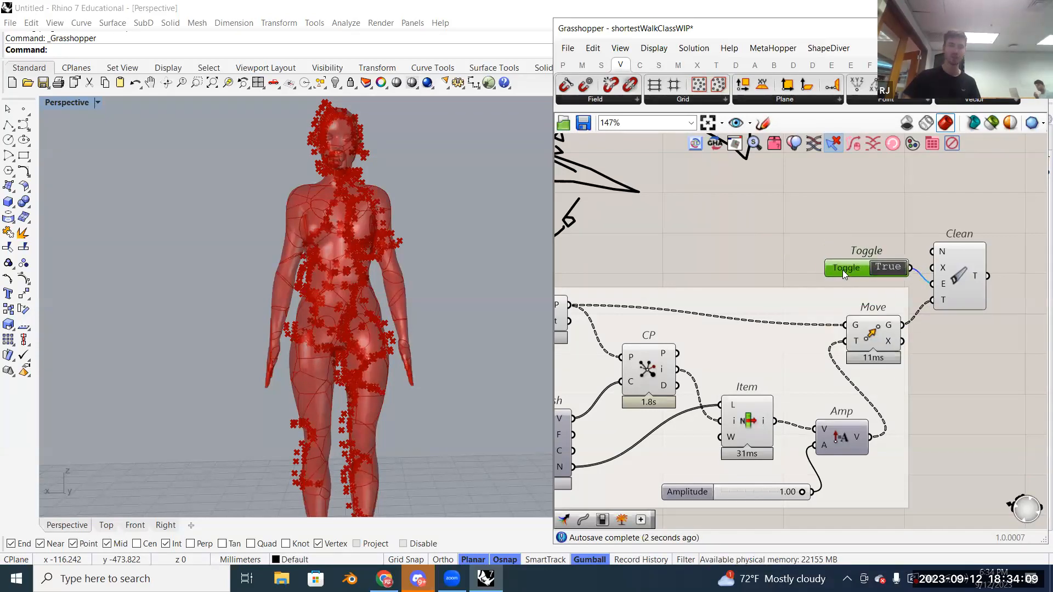
click(958, 274)
right_drag(937, 329, 879, 338)
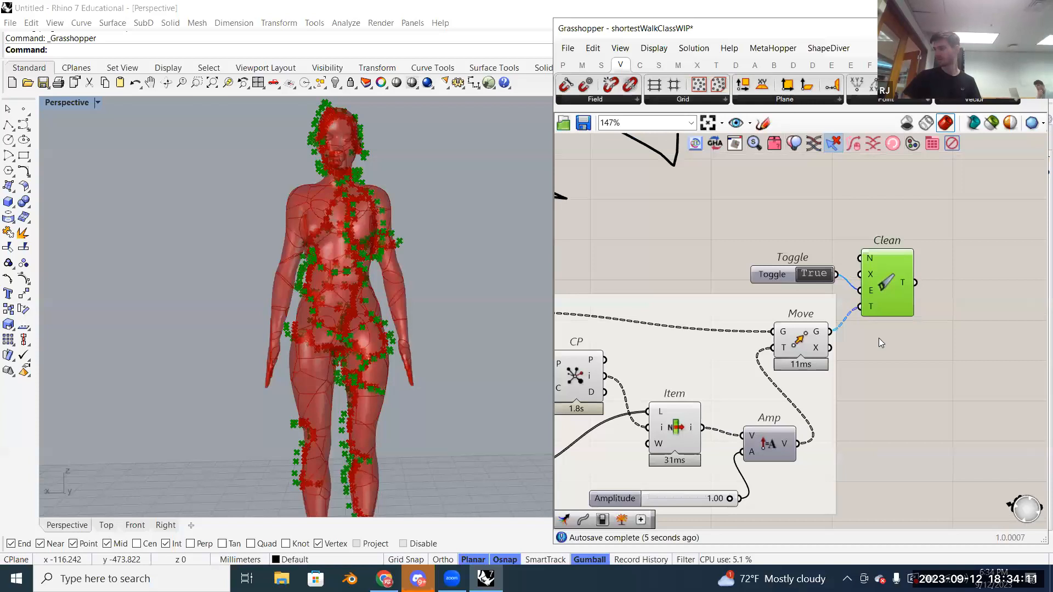
mouse_move(899, 283)
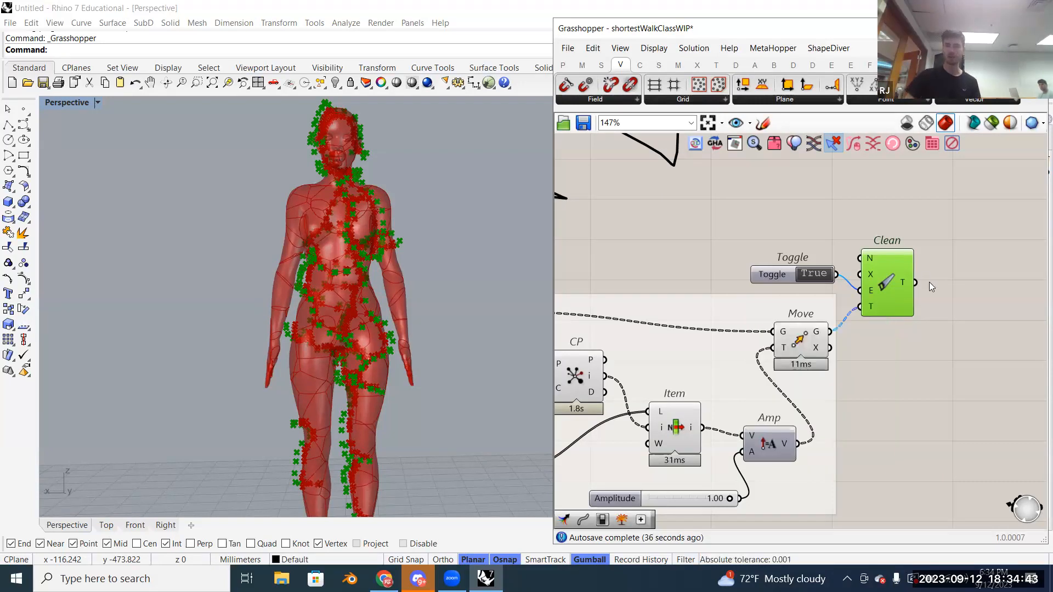
Step: Add an Interpolate curve component beside Clean and feed Clean's tree output into its V input
right_drag(987, 264, 913, 265)
click(912, 265)
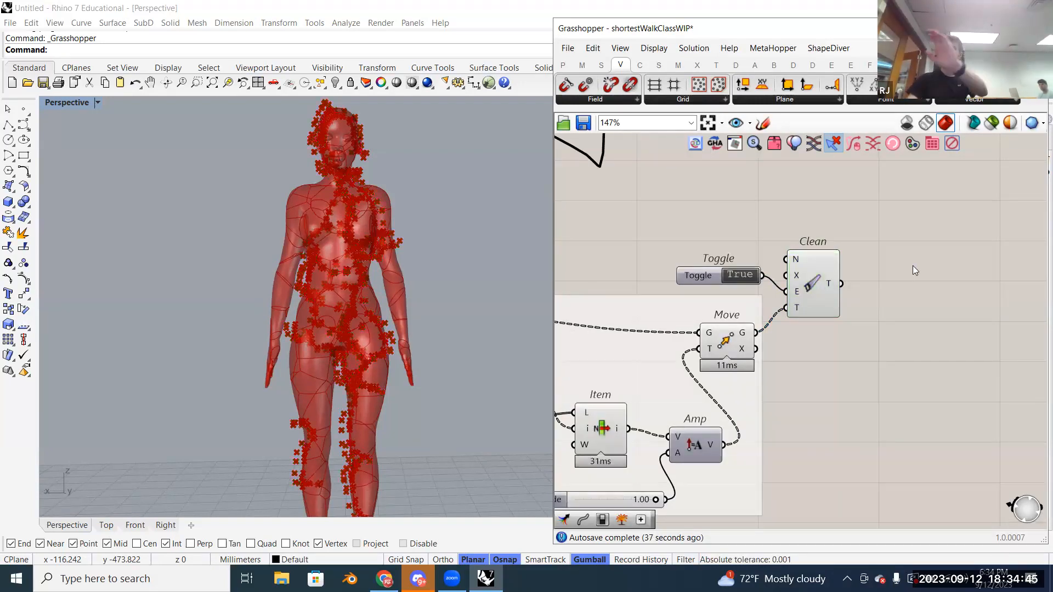
double_click(913, 266)
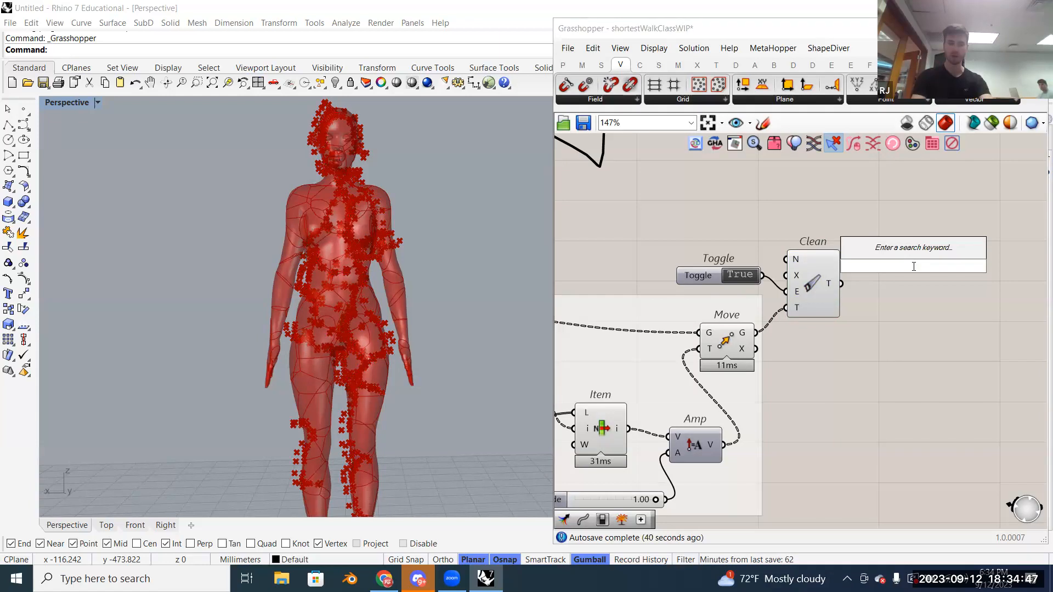
text(inter)
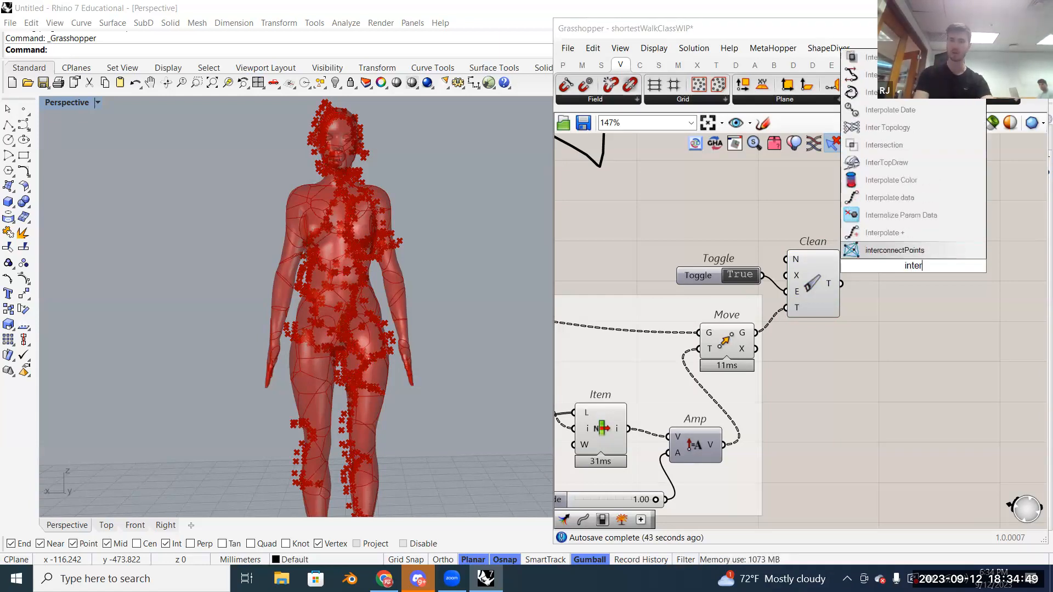
key(Up)
key(Up)
key(Up)
key(Up)
key(Up)
key(Up)
key(Up)
key(Up)
key(Up)
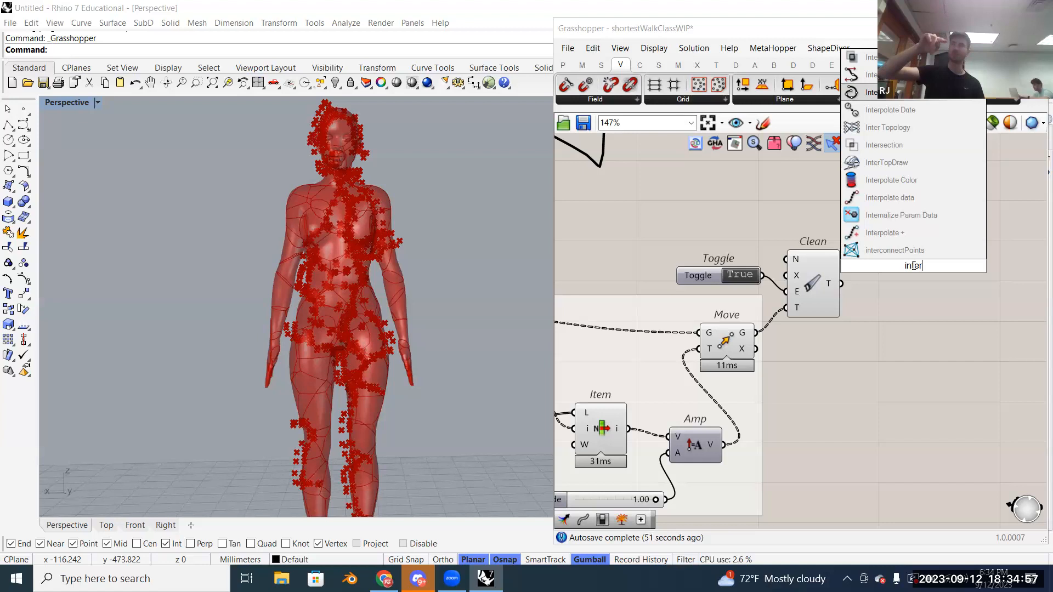
text(polate)
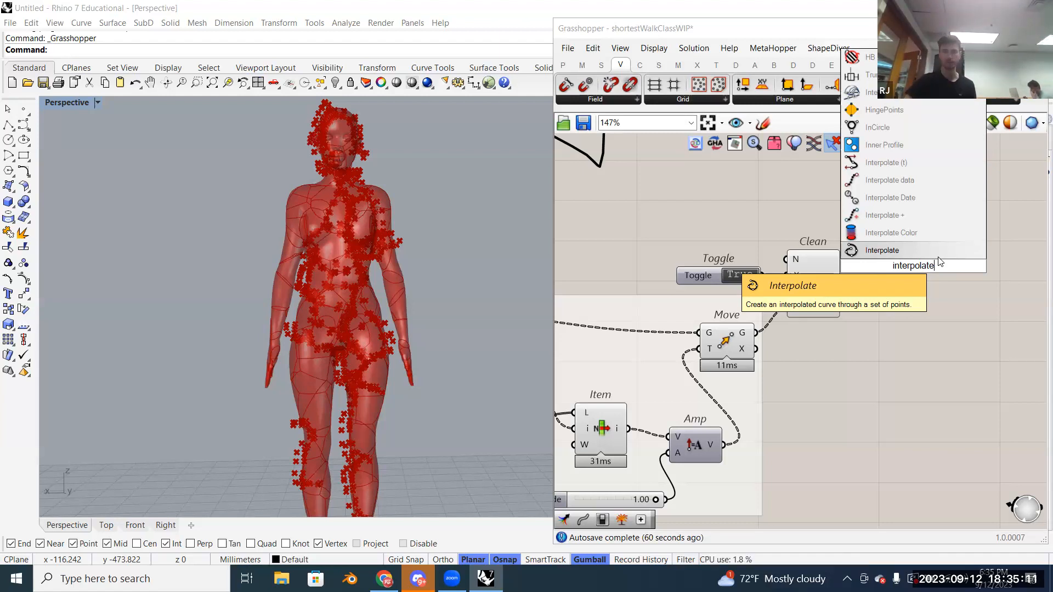
key(Return)
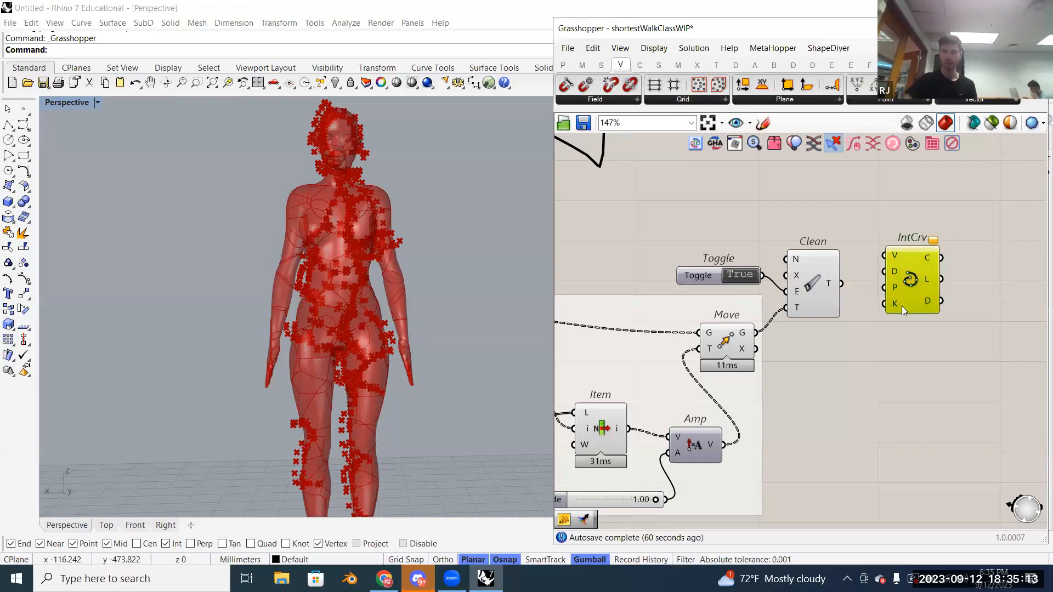
mouse_move(833, 282)
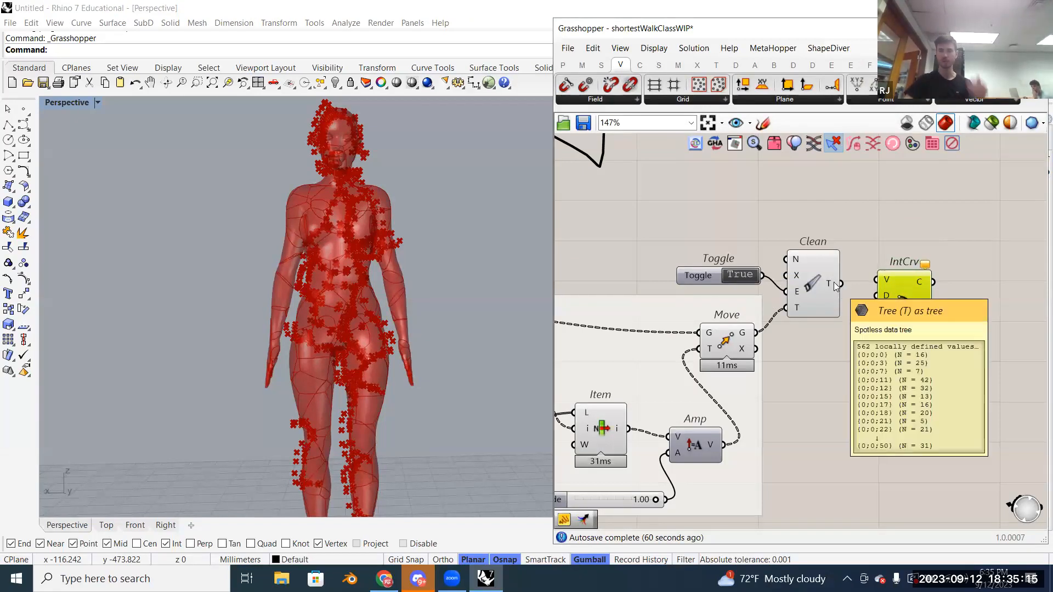
drag(834, 282, 893, 285)
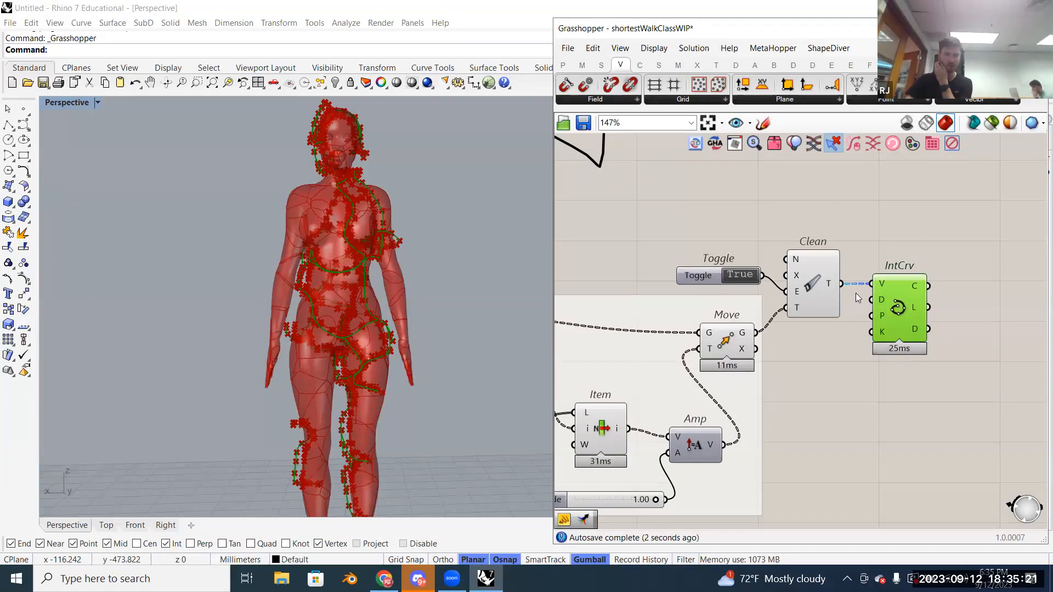
Step: Turn off the viewport preview of the point-moving components and Clean so their point markers are hidden
scroll(900, 285, down, 3)
scroll(920, 295, down, 1)
mouse_move(878, 418)
mouse_down()
mouse_move(642, 262)
mouse_move(604, 255)
mouse_up()
right_click(607, 261)
click(625, 286)
click(618, 262)
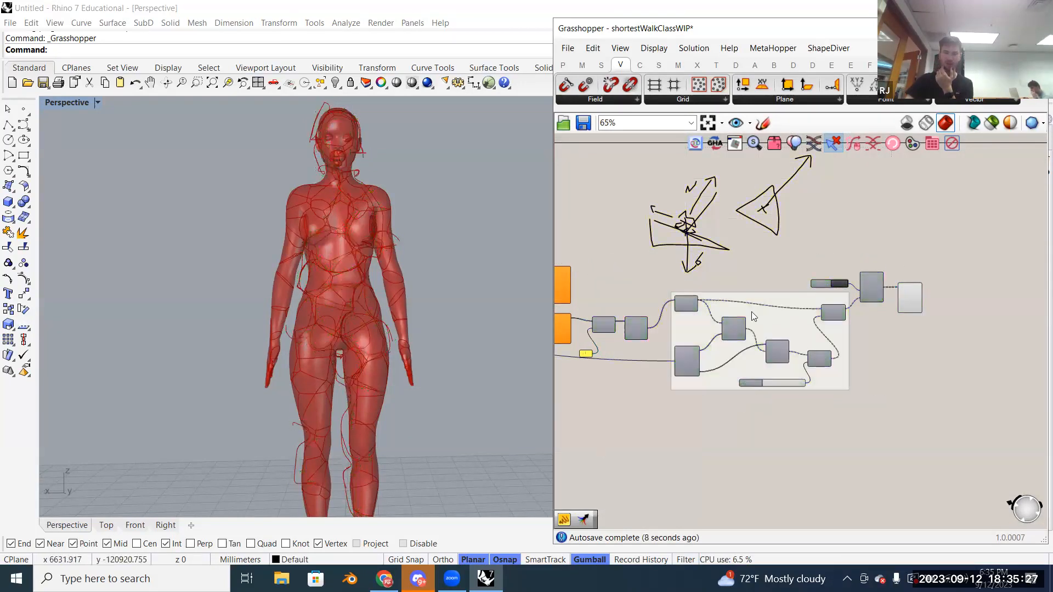
Step: Turn off the viewport preview of the component cluster directly upstream of the point-moving group
right_drag(752, 312, 933, 319)
drag(814, 420, 685, 239)
right_click(687, 241)
click(702, 265)
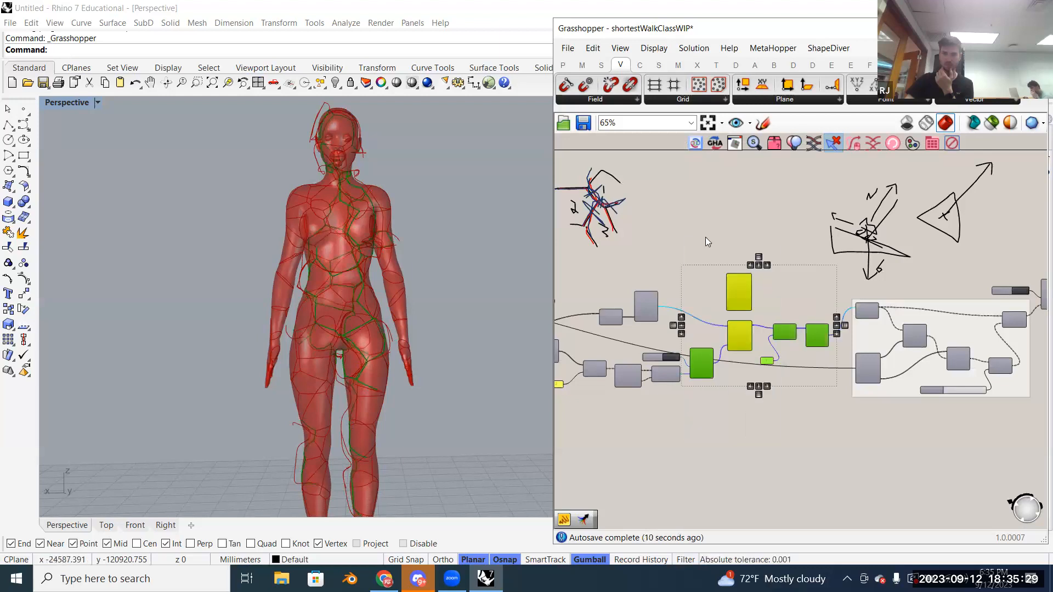
Step: Turn off the preview of the upstream component that draws the red line network over the body
scroll(925, 307, up, 5)
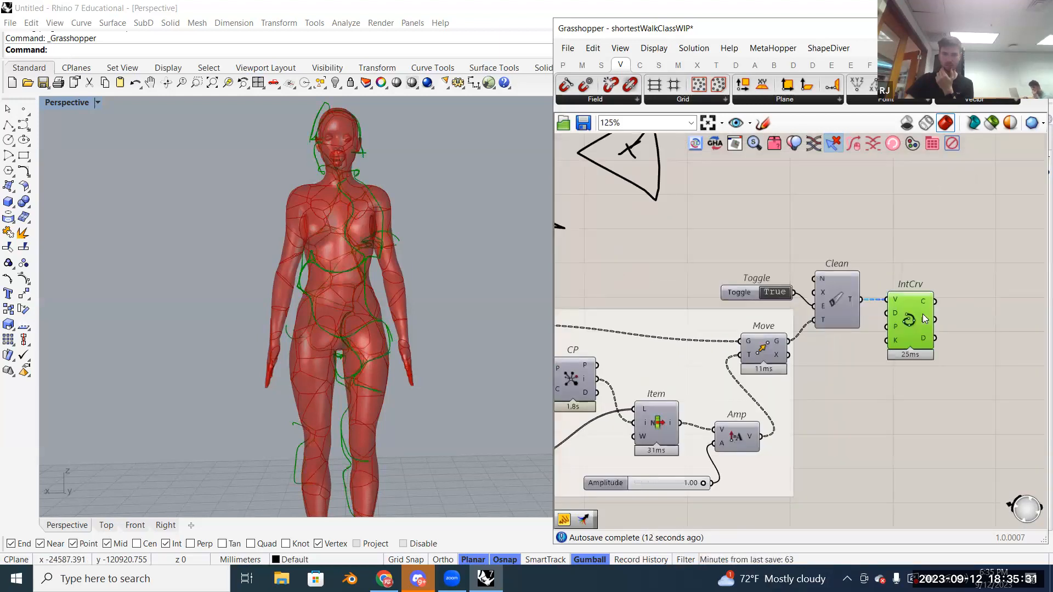
scroll(928, 306, down, 5)
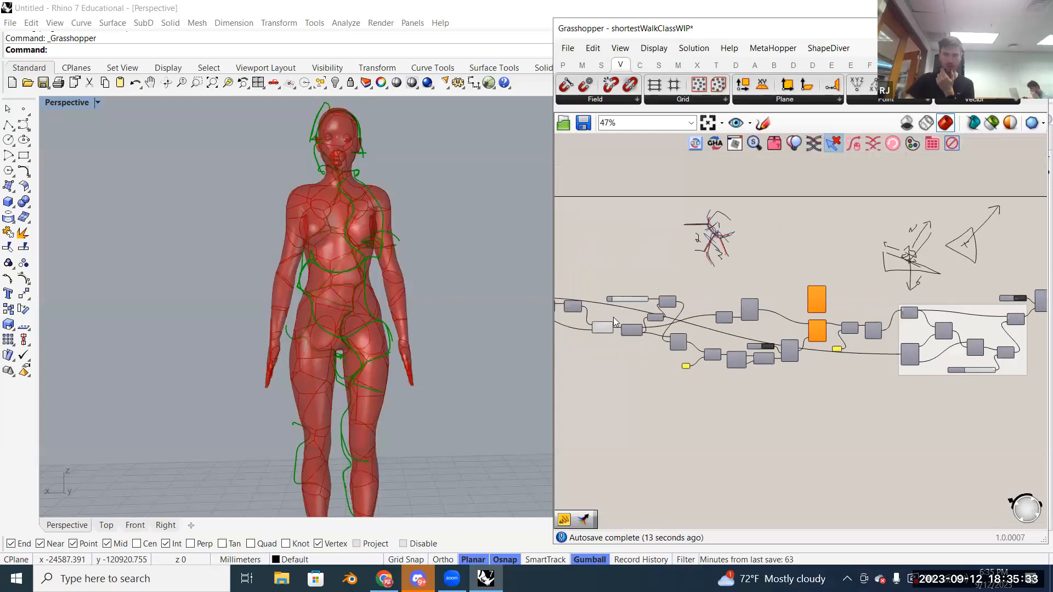
scroll(614, 317, up, 1)
right_click(600, 328)
click(636, 353)
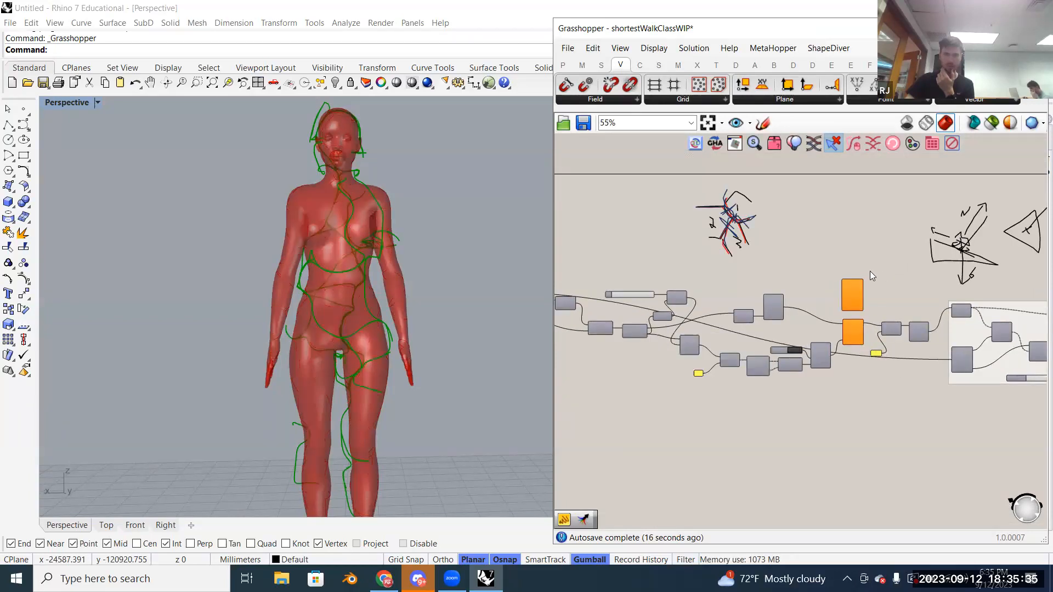
Step: Examine the interpolated curves around the body up close and from a distance, checking how they flow over the torso and legs
scroll(936, 308, up, 5)
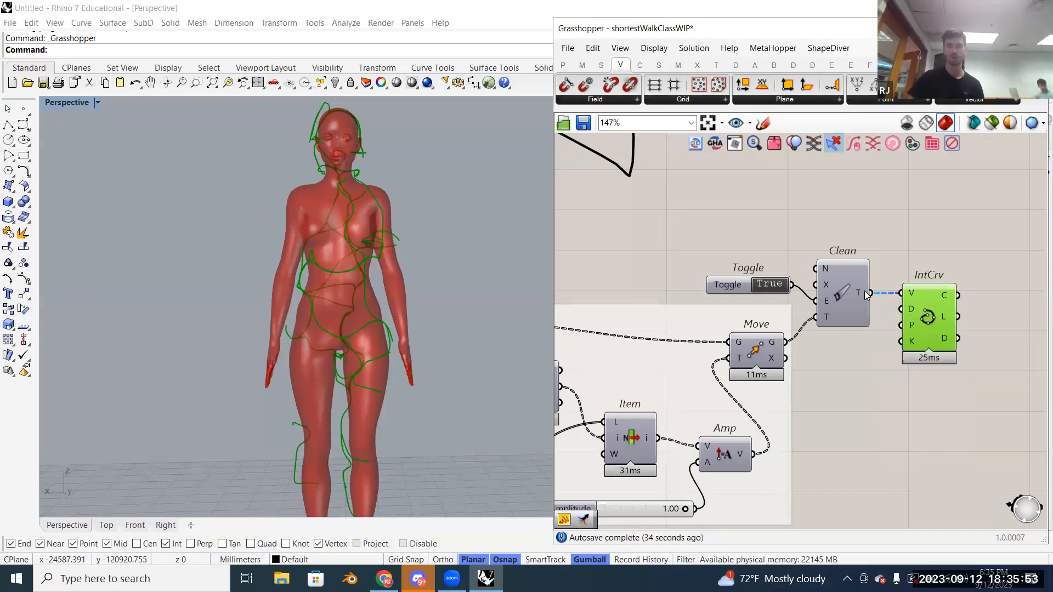
right_drag(865, 297, 833, 290)
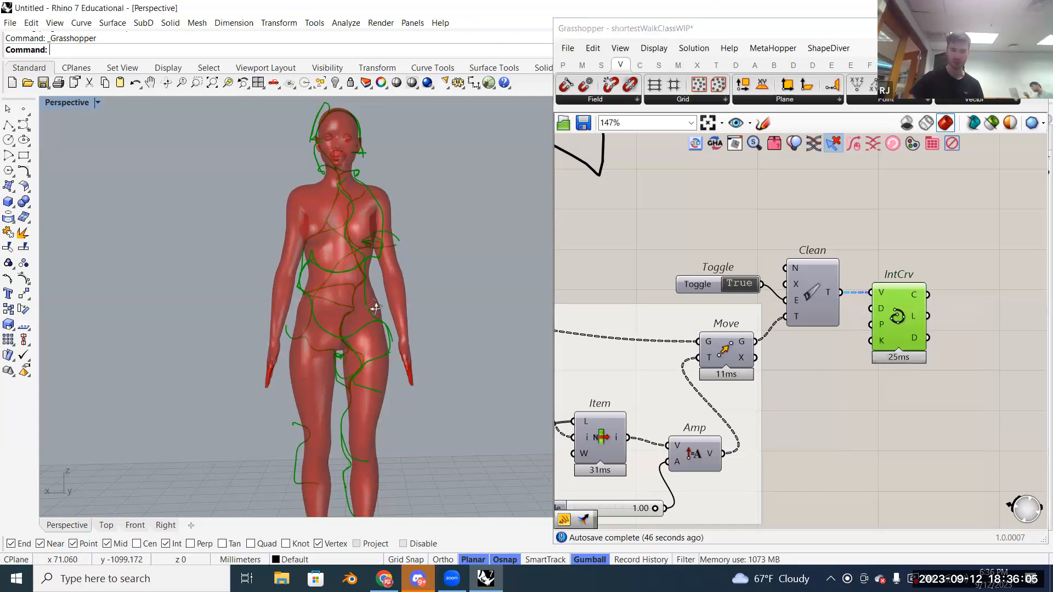
scroll(368, 305, up, 10)
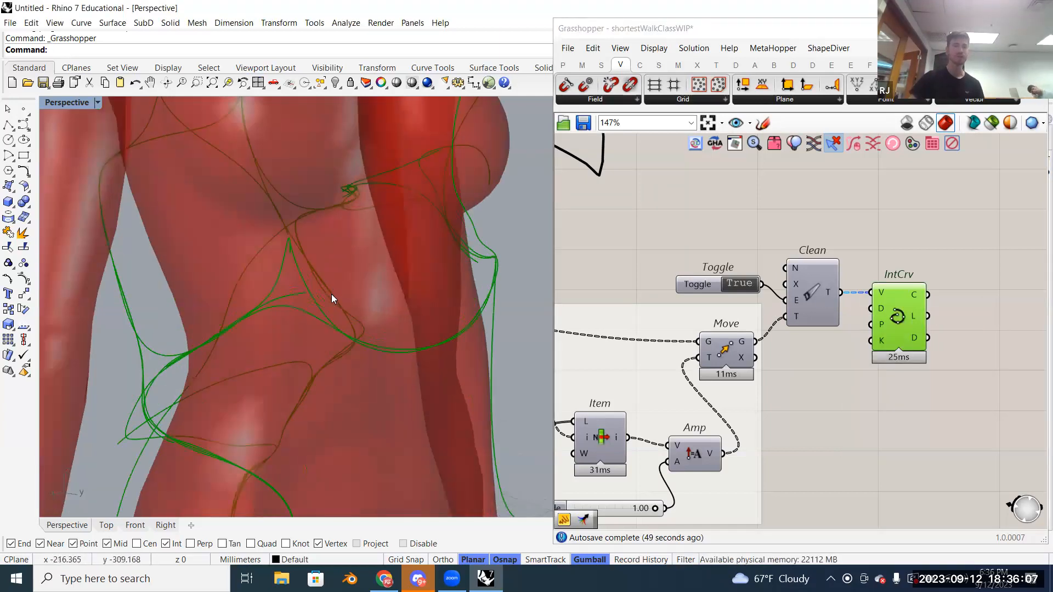
scroll(267, 274, up, 6)
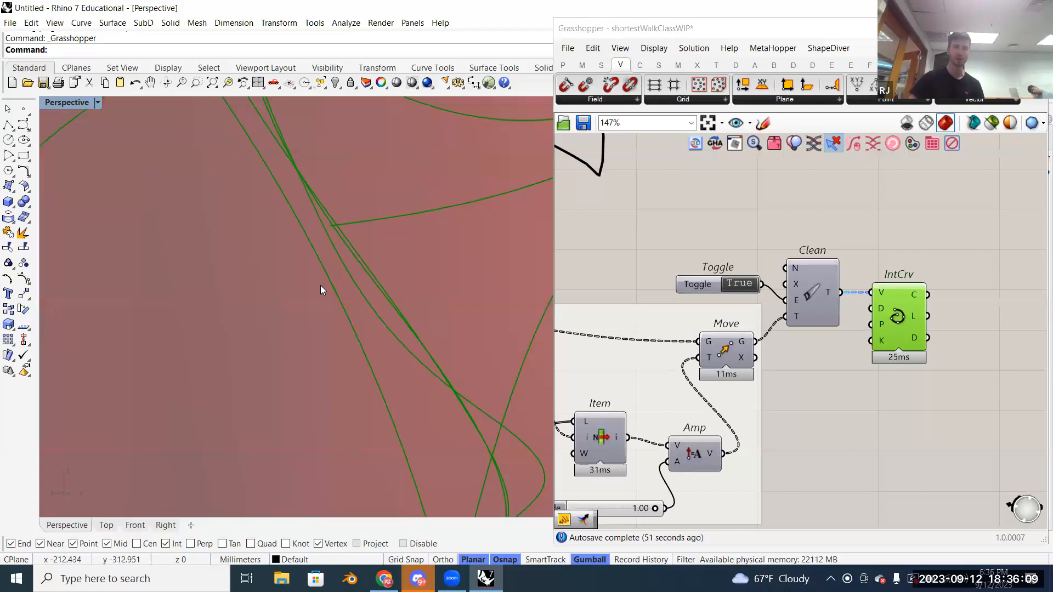
scroll(320, 287, down, 3)
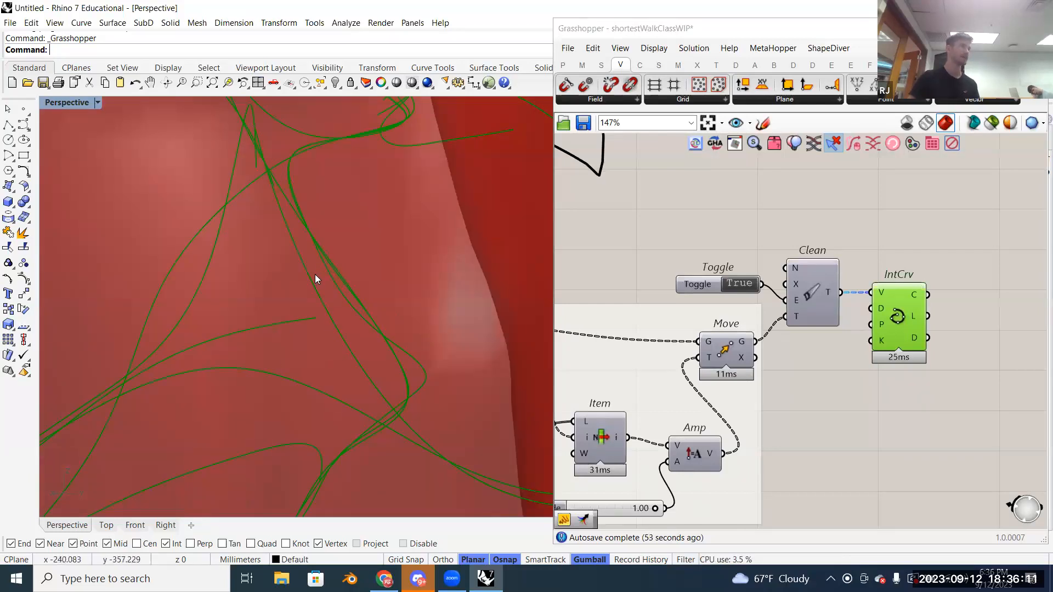
scroll(281, 290, down, 6)
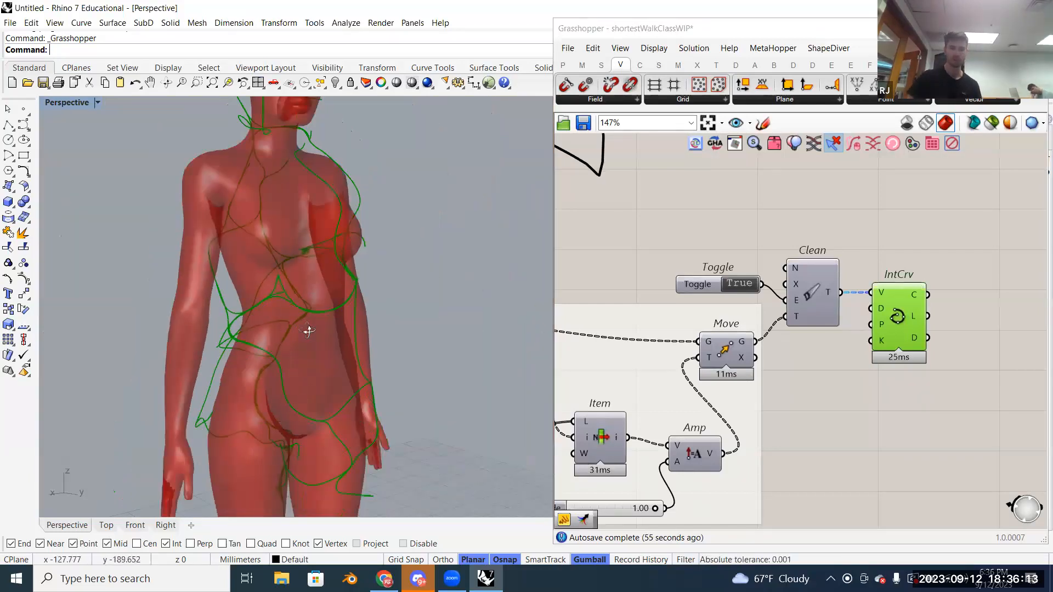
scroll(265, 321, down, 5)
scroll(310, 385, up, 5)
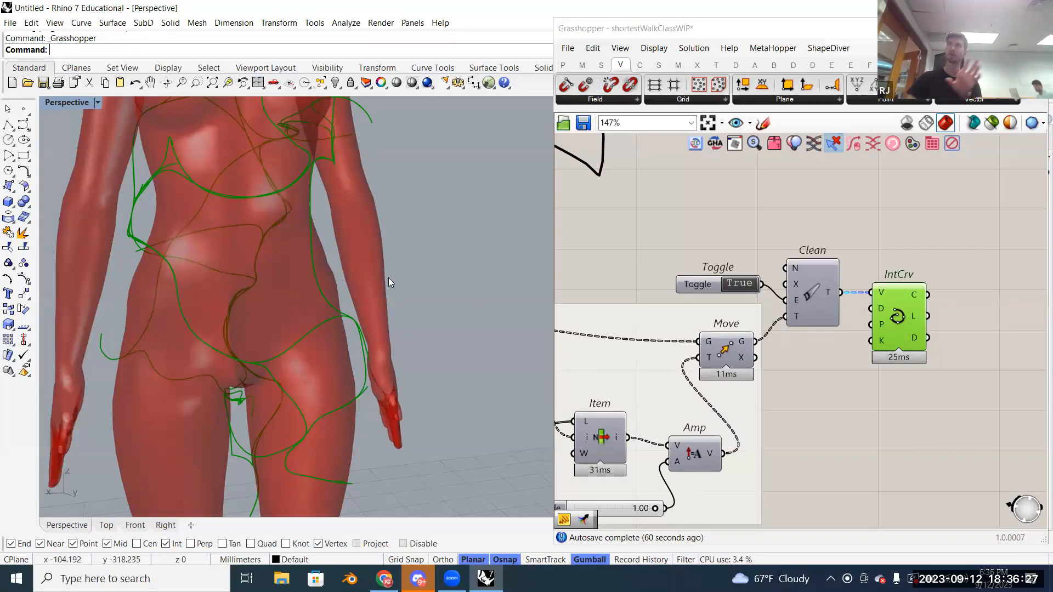
scroll(318, 289, down, 2)
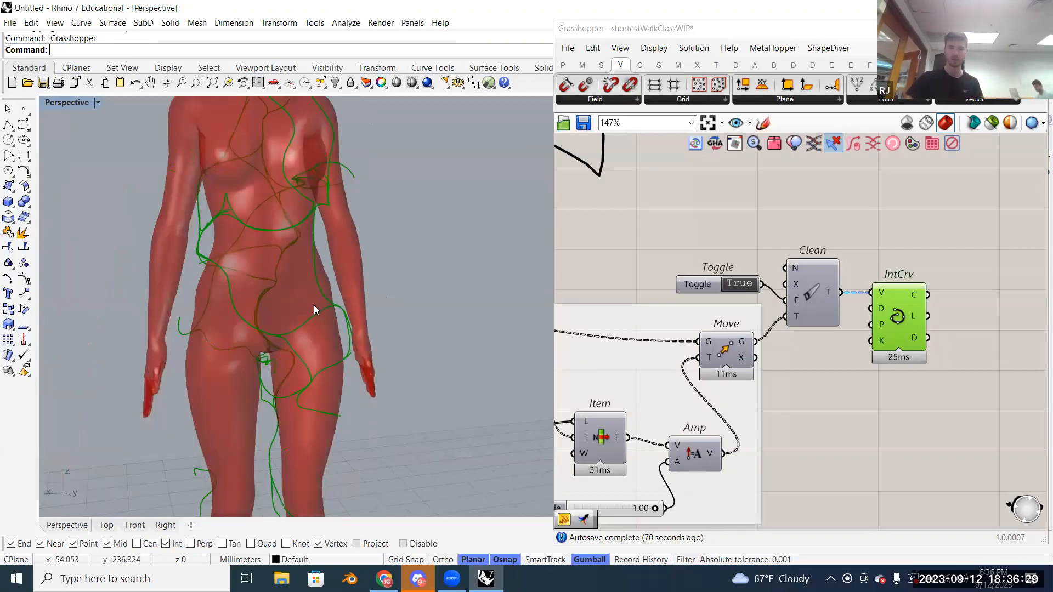
scroll(313, 305, down, 3)
right_drag(888, 353, 641, 359)
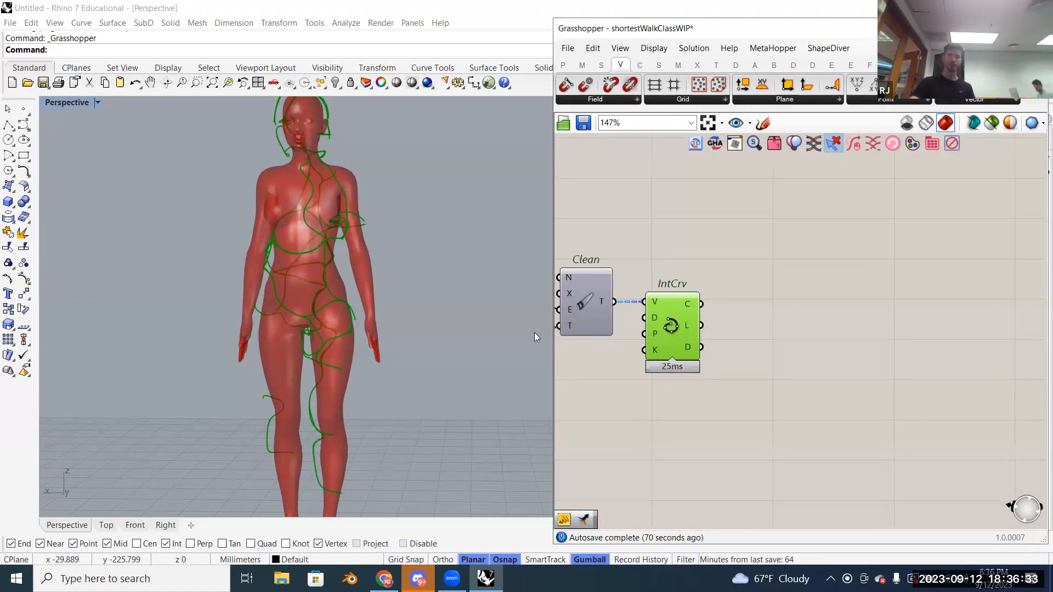
scroll(306, 294, down, 2)
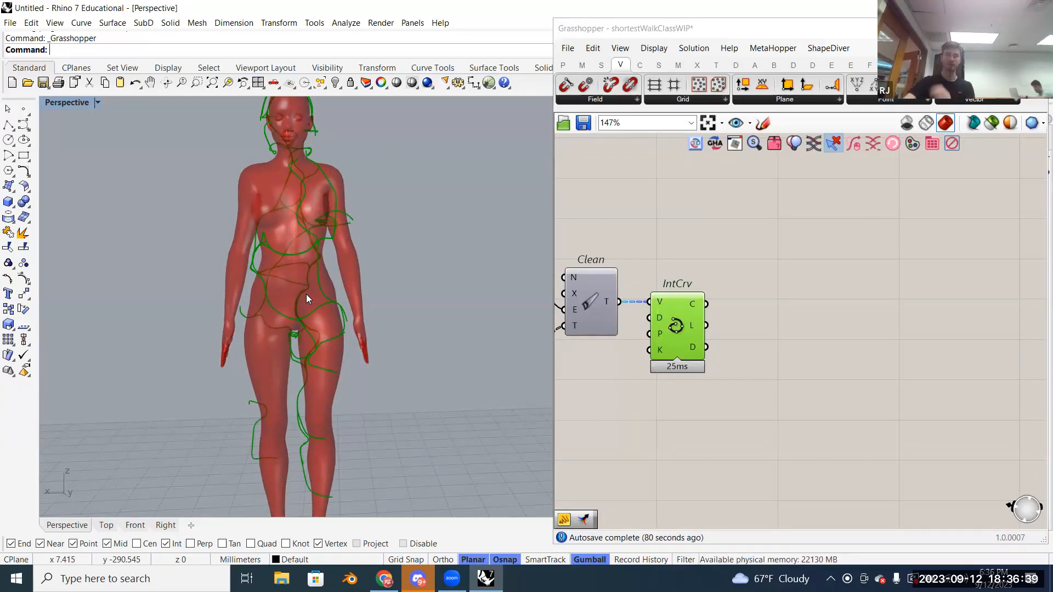
Step: Switch to Discord, view the earlier piped-body example images in the general channel, enlarge the red-and-pink one, and return to Grasshopper
mouse_move(418, 579)
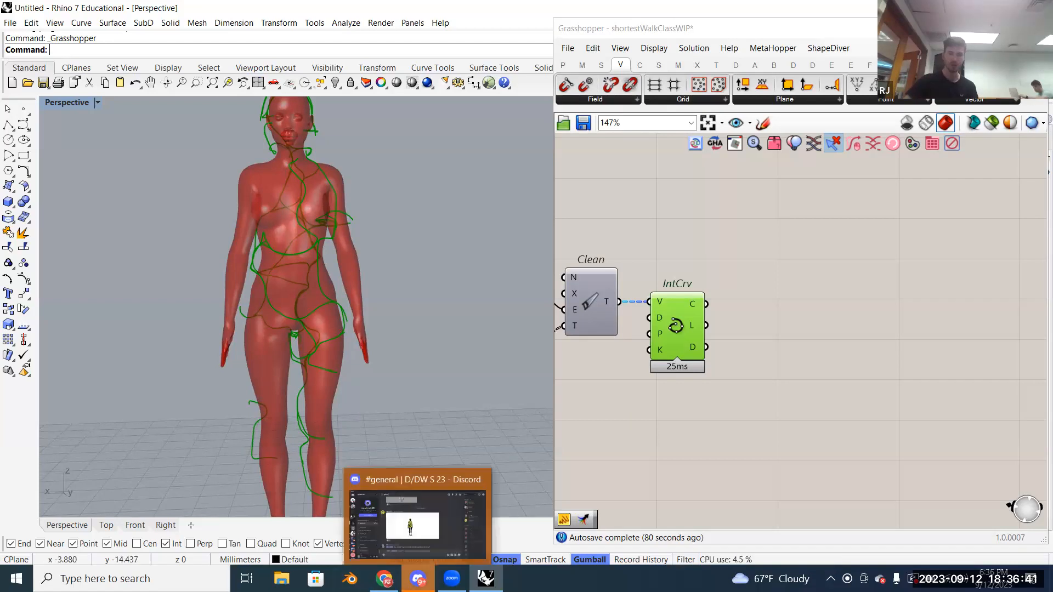
click(424, 530)
scroll(519, 331, up, 5)
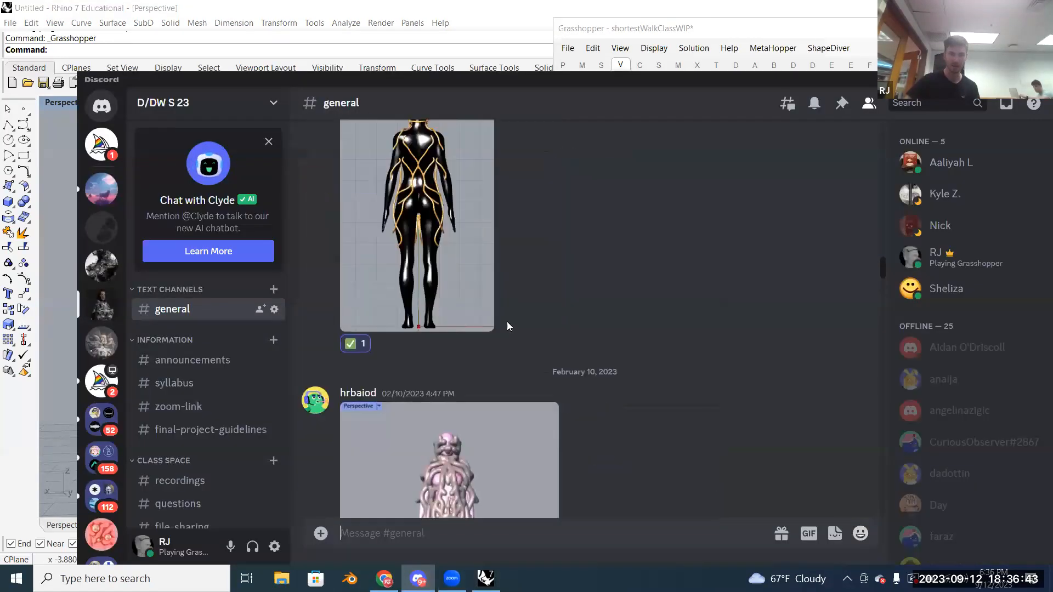
scroll(441, 284, up, 8)
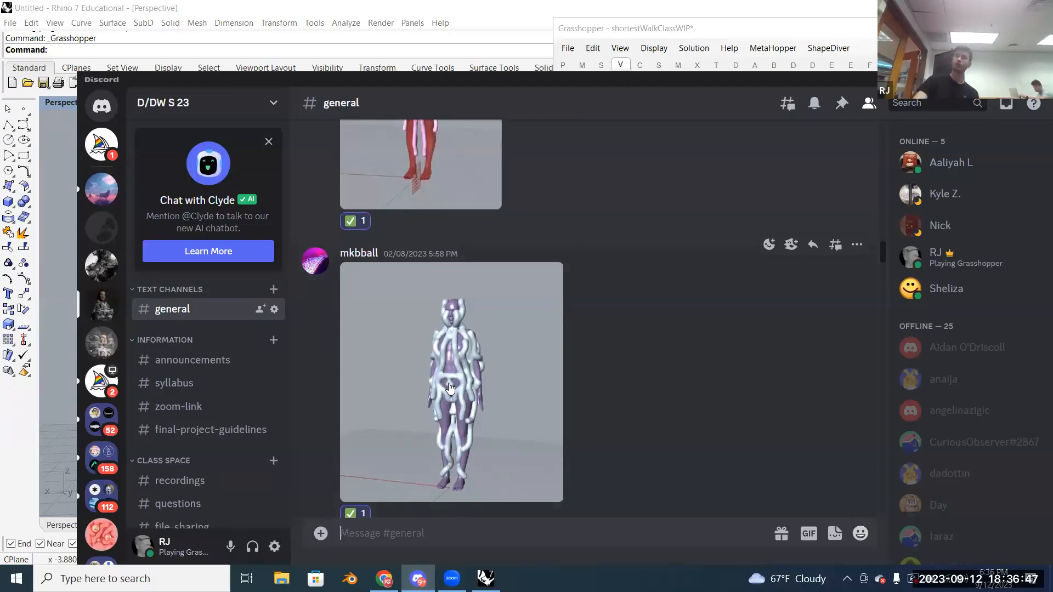
scroll(449, 378, up, 3)
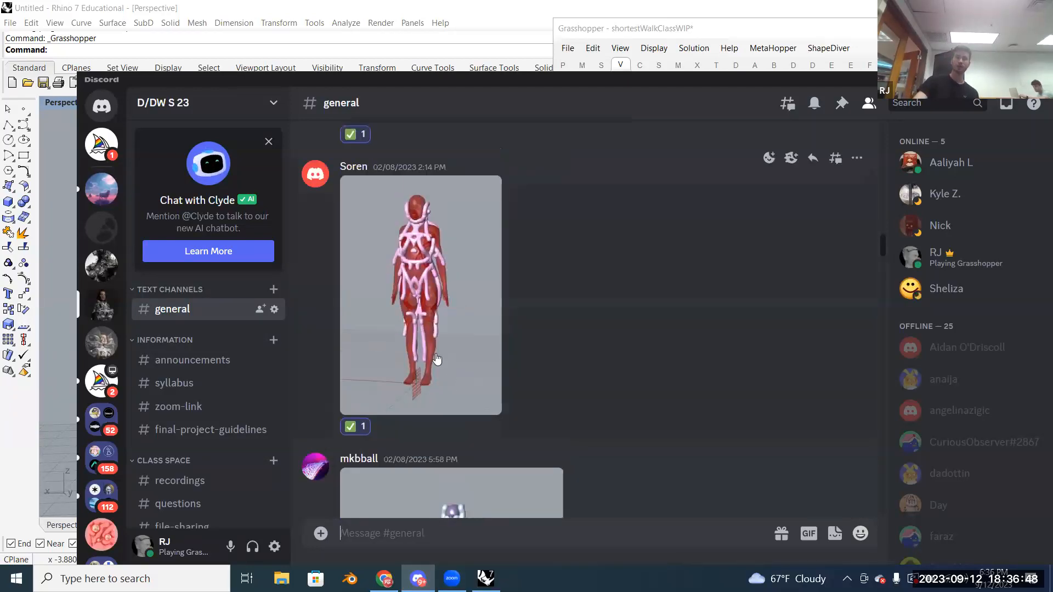
click(436, 299)
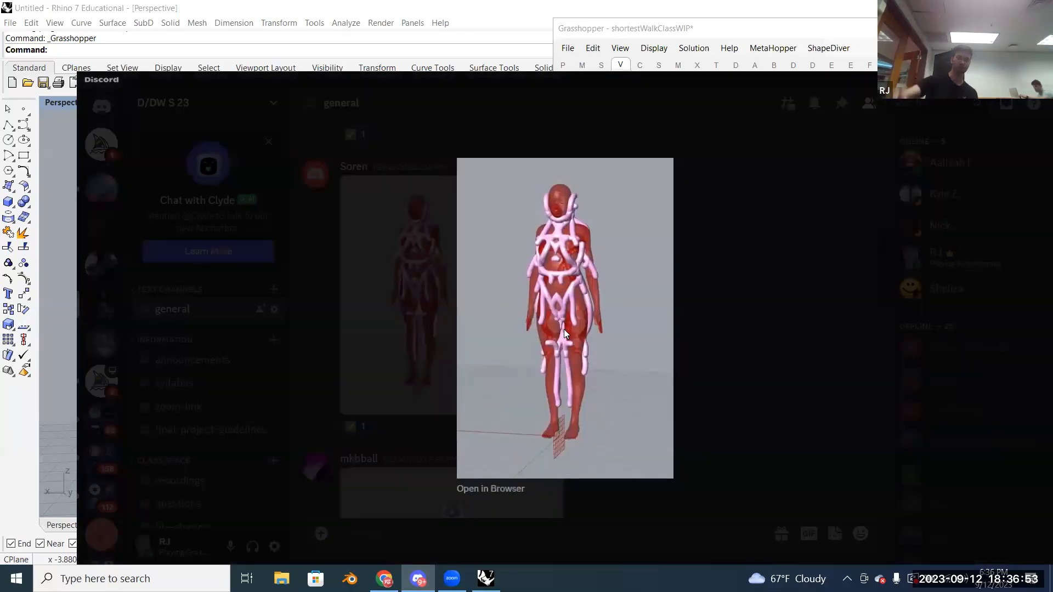
click(679, 9)
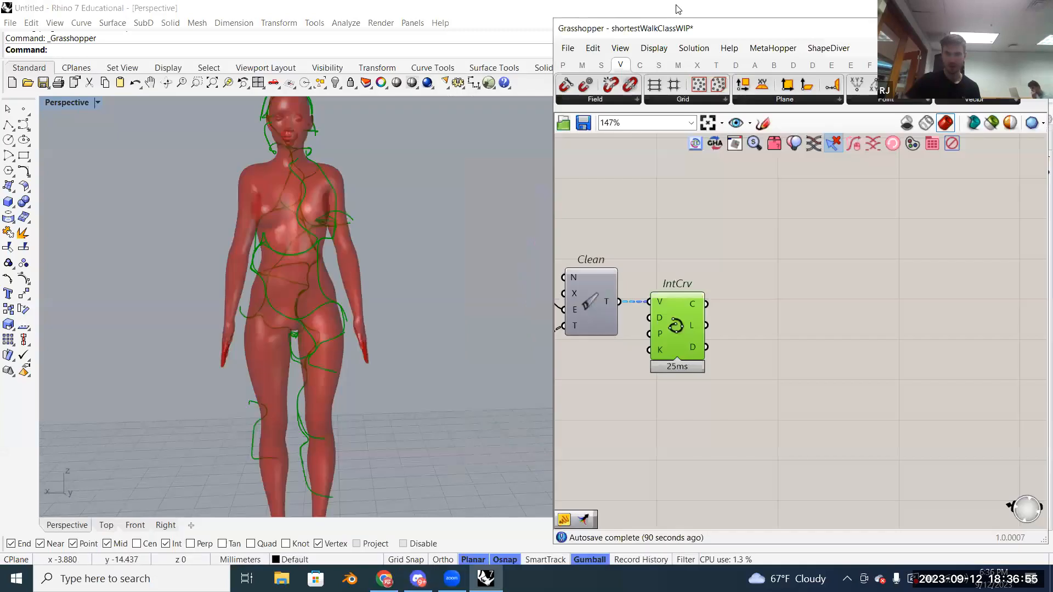
Step: Add a Mirror Cut Curve component downstream of the Interpolate component
right_drag(877, 309, 950, 306)
scroll(951, 306, down, 6)
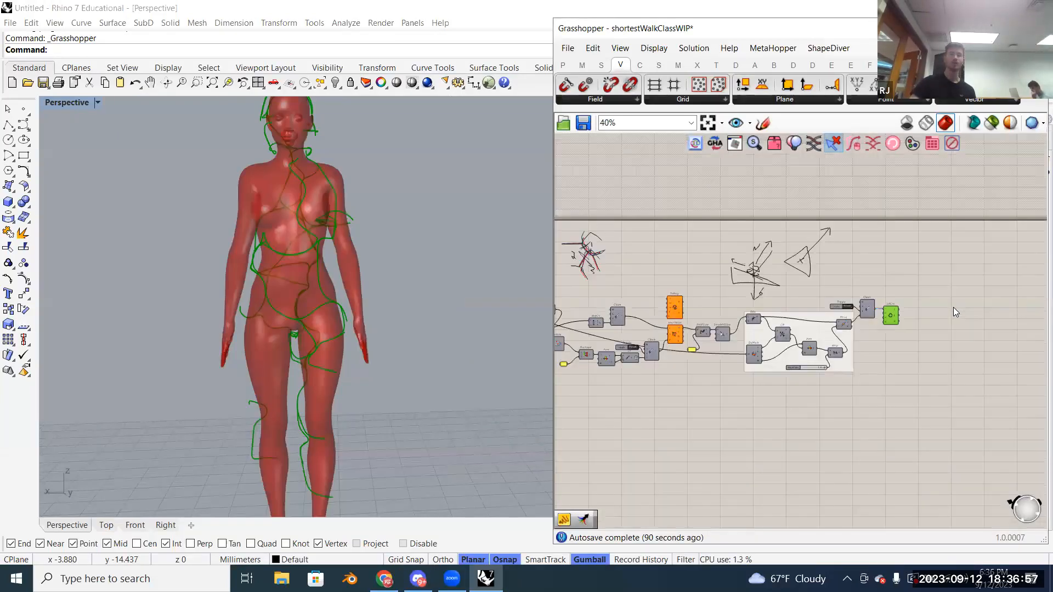
scroll(953, 309, up, 7)
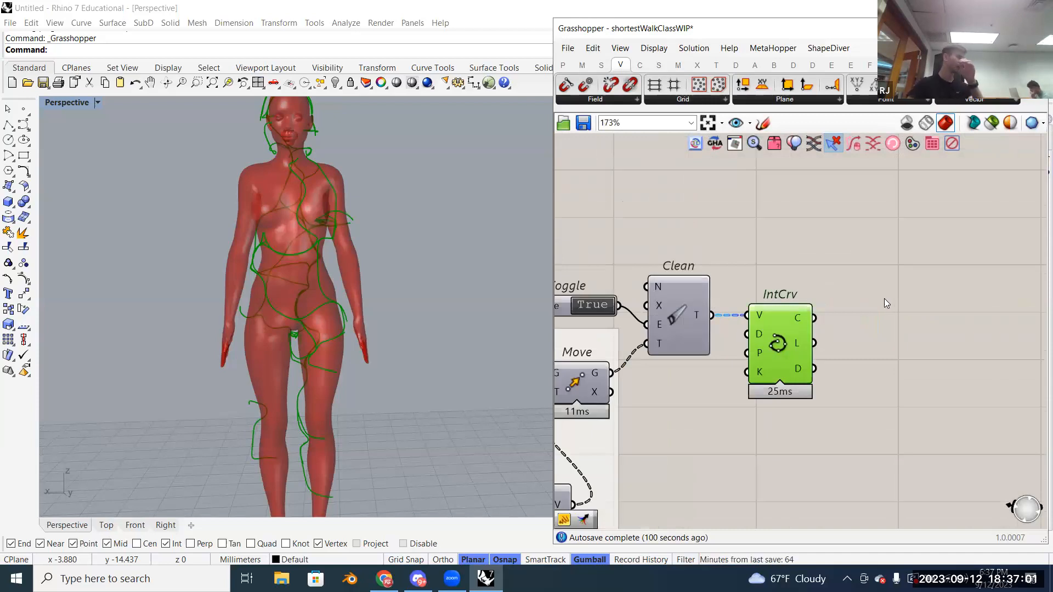
double_click(903, 278)
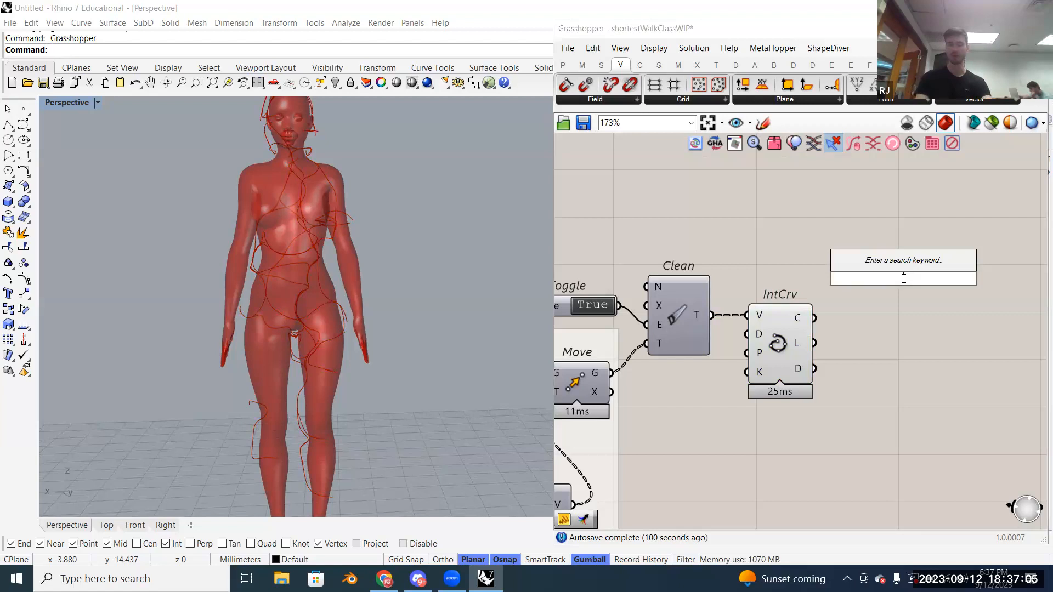
text(mirr cut c)
key(Up)
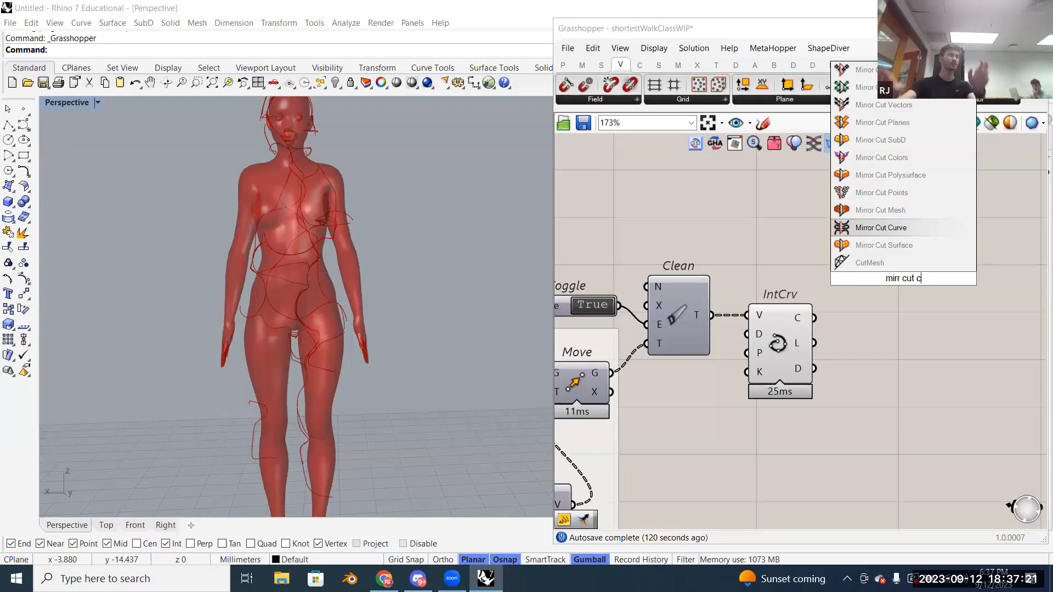
click(908, 230)
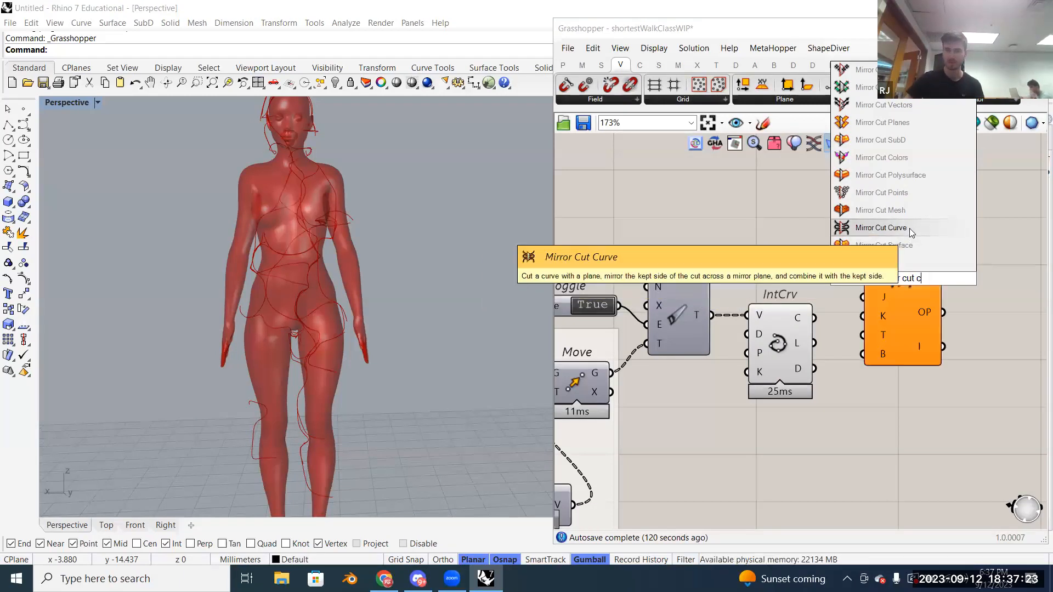
drag(920, 295, 929, 320)
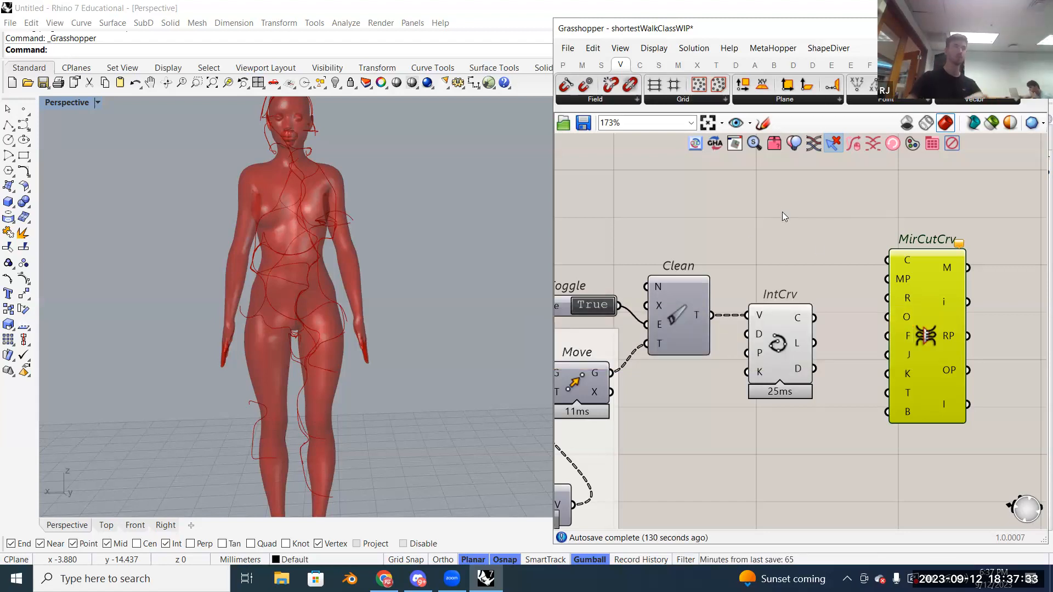
Step: Flatten the Interpolate component's curve output and connect it to the curve input of Mirror Cut Curve
right_drag(809, 227, 783, 212)
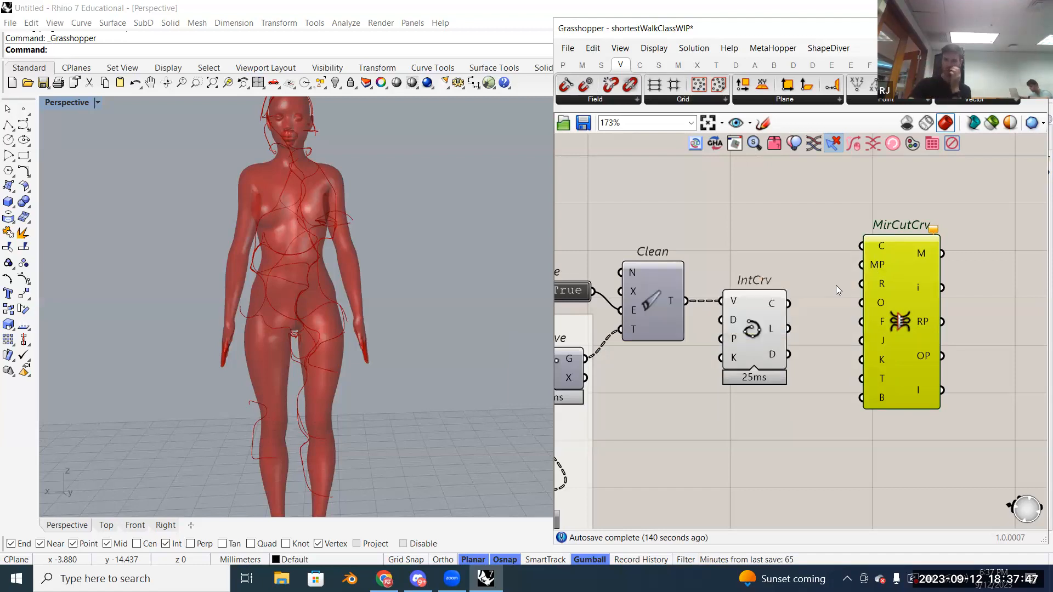
mouse_move(775, 311)
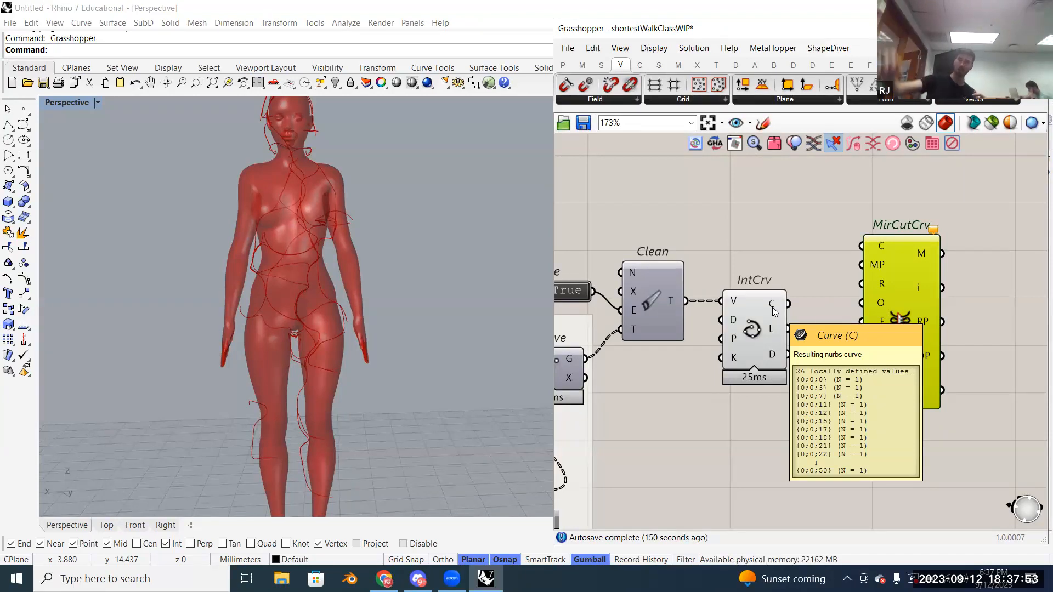
mouse_move(675, 301)
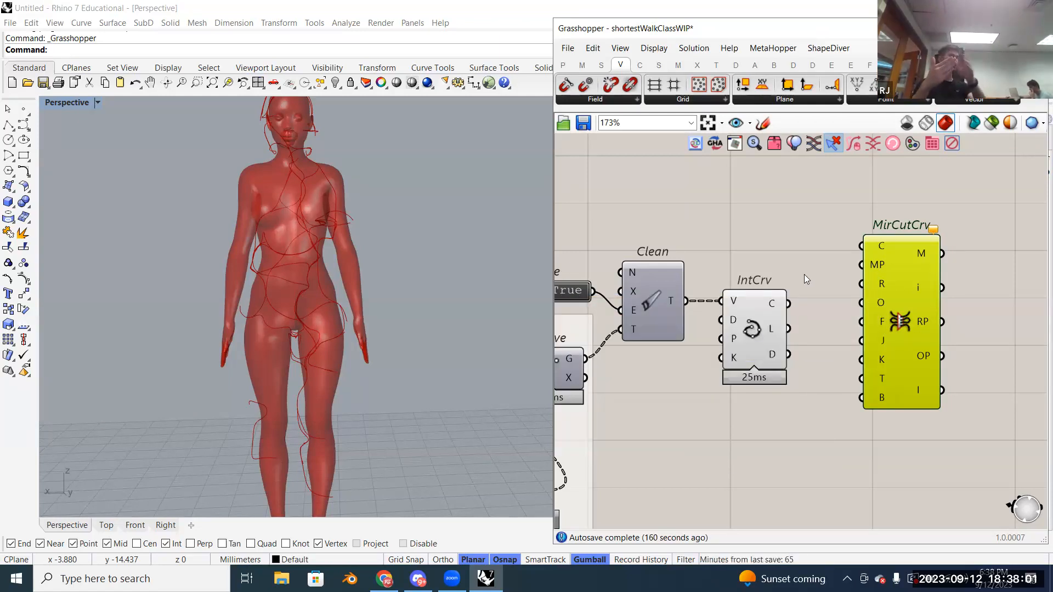
right_click(775, 307)
click(796, 356)
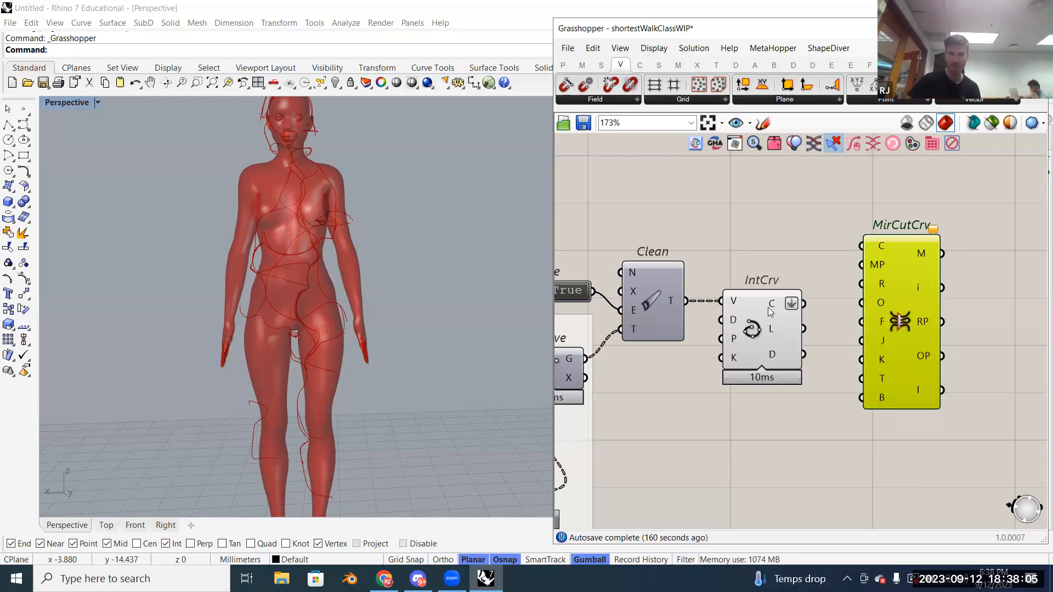
mouse_move(771, 311)
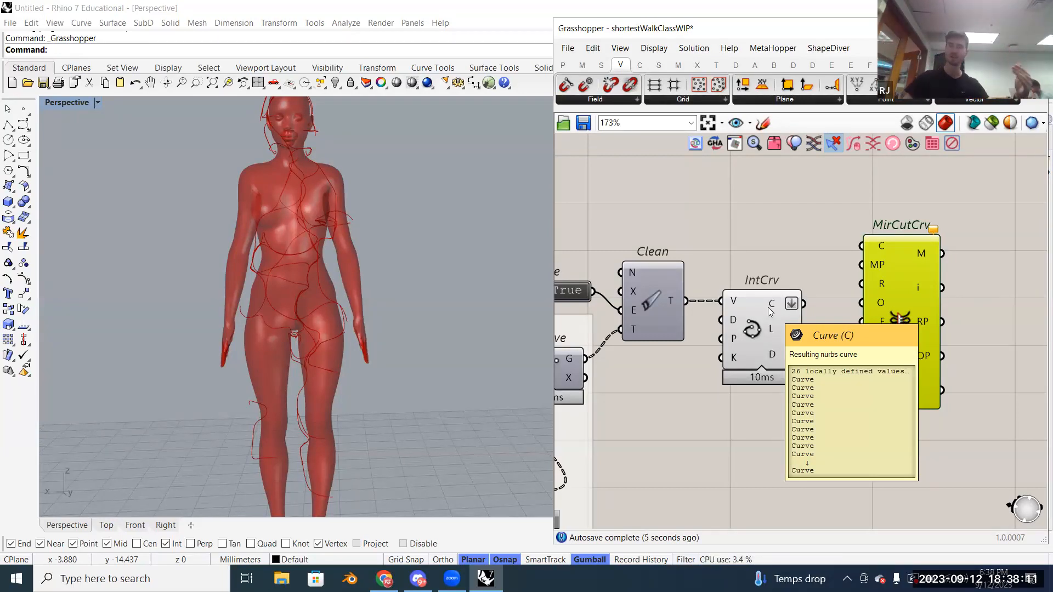
drag(803, 304, 934, 303)
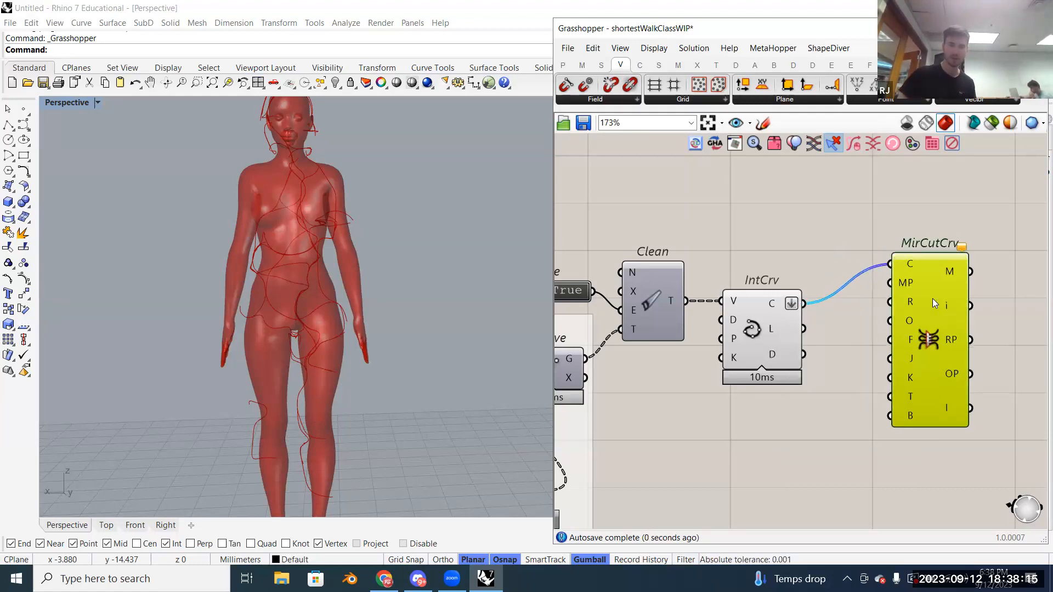
Step: Add a YZ Plane component and connect it to the mirror plane input of Mirror Cut Curve
mouse_move(900, 284)
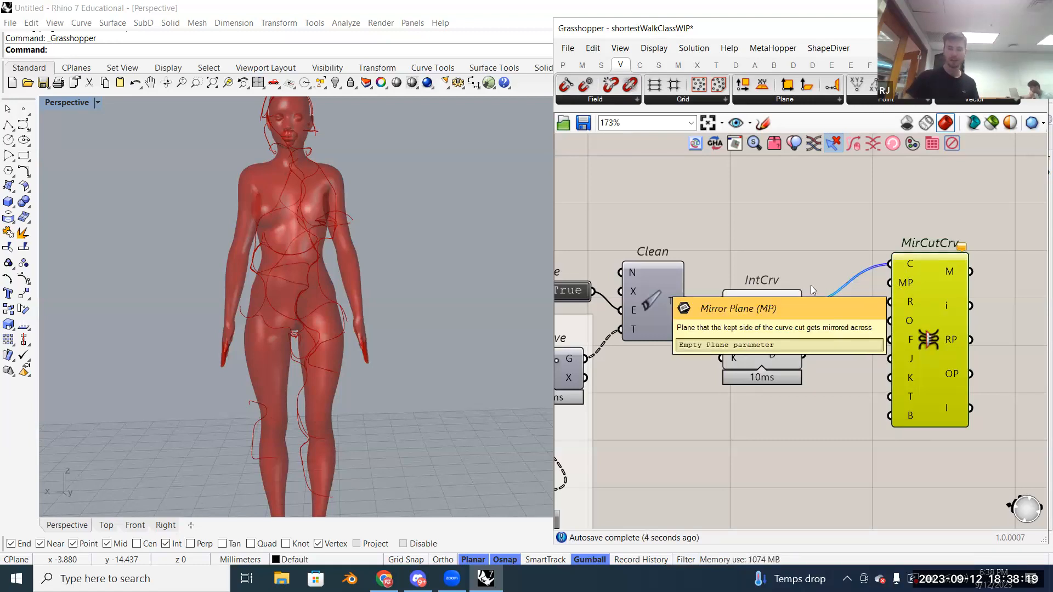
scroll(316, 249, down, 2)
right_drag(316, 249, 324, 282)
right_drag(347, 359, 386, 364)
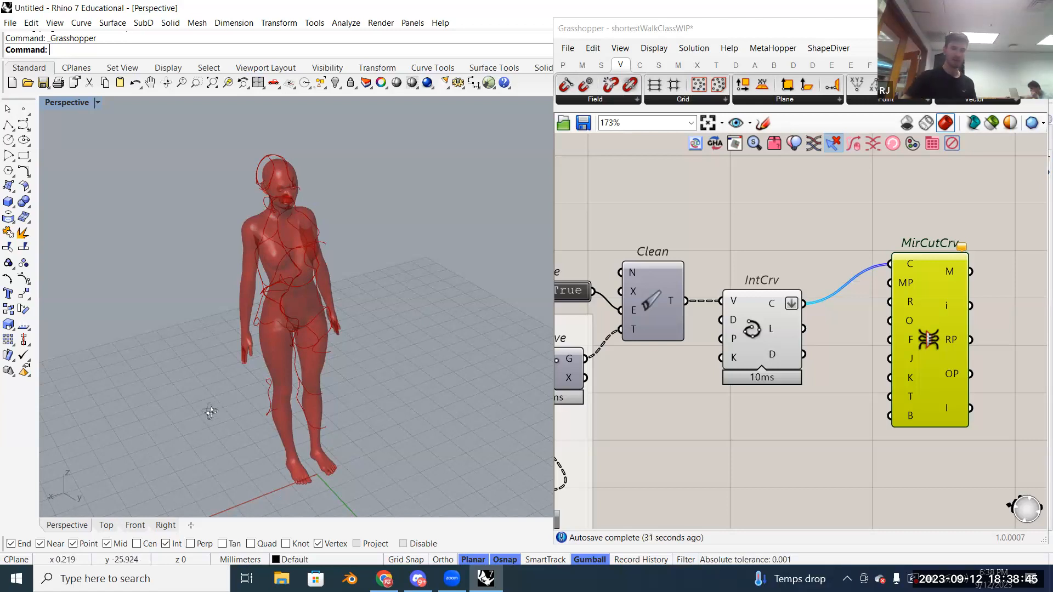
right_drag(173, 431, 82, 473)
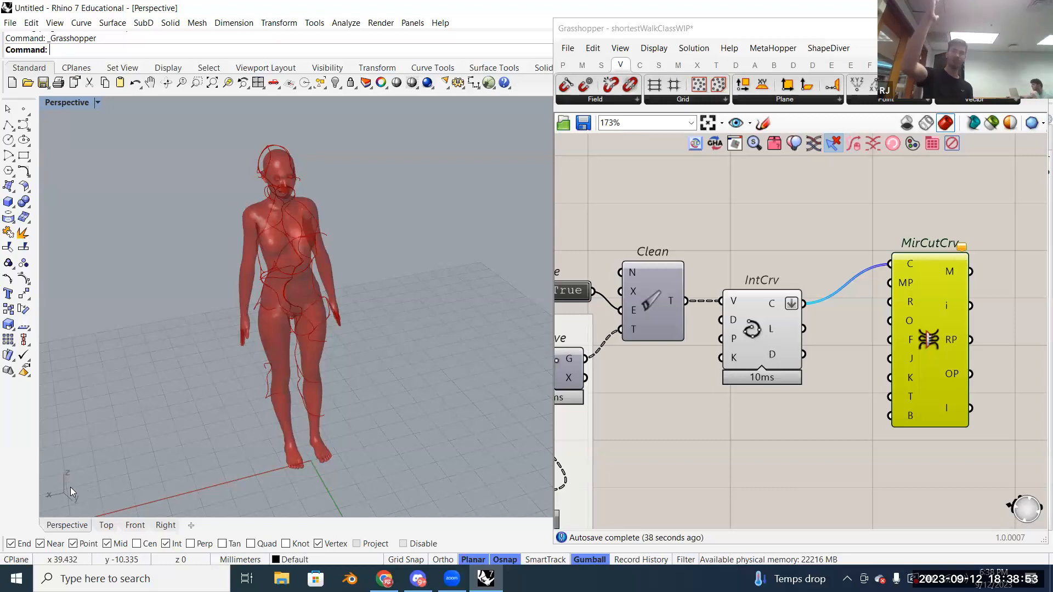
double_click(783, 255)
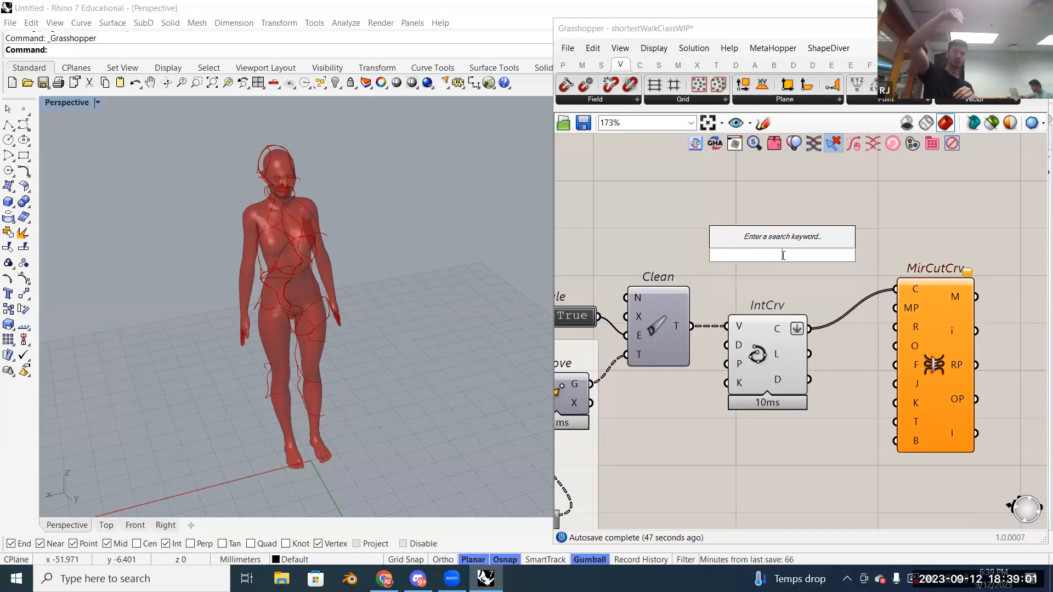
text(yz)
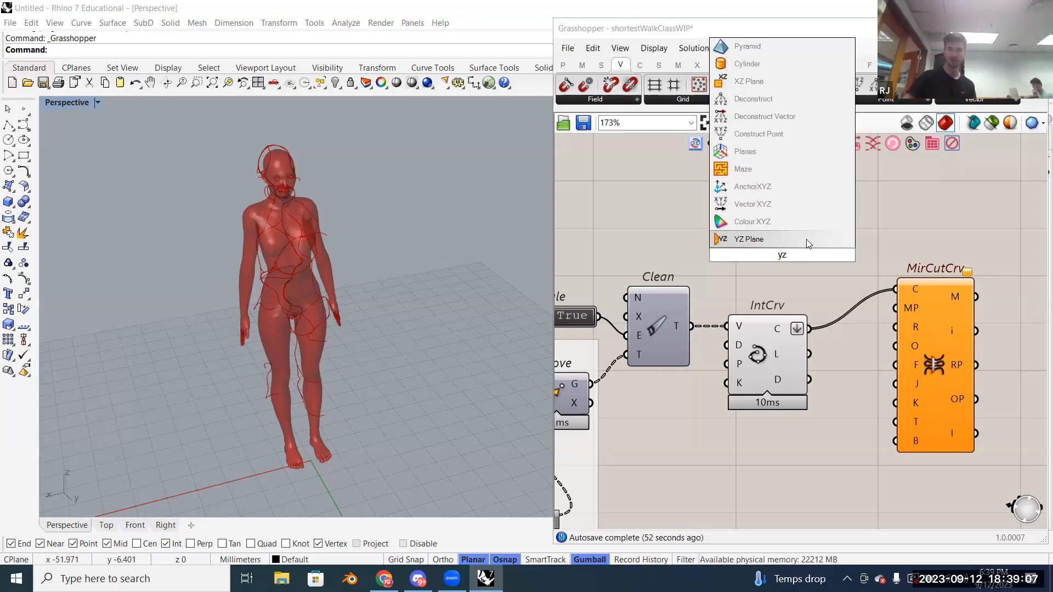
key(Return)
click(780, 260)
mouse_move(337, 438)
right_down()
mouse_move(325, 432)
mouse_move(348, 433)
right_up()
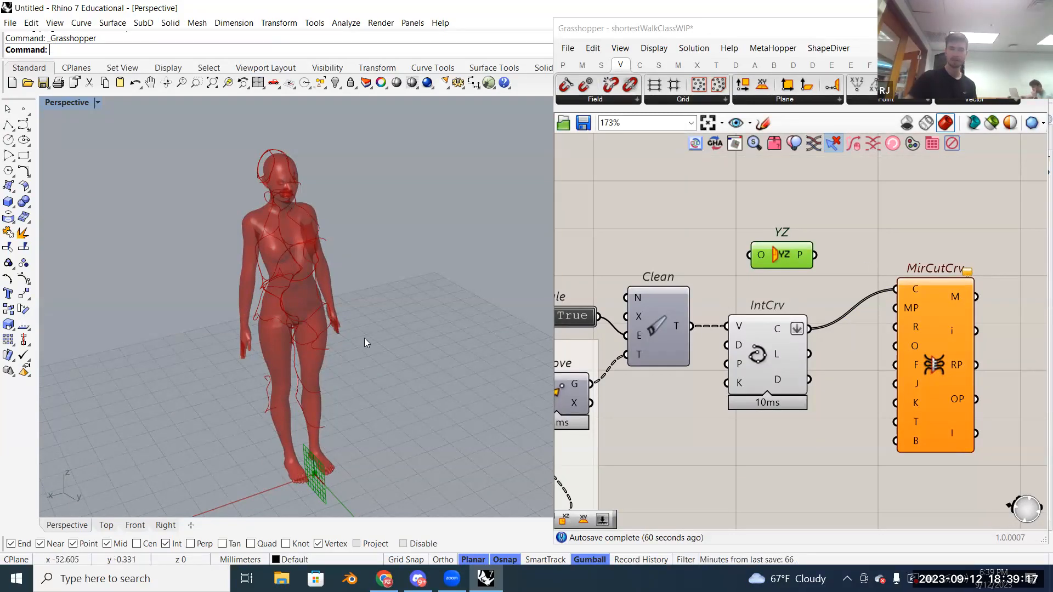
right_drag(335, 342, 330, 365)
drag(815, 255, 895, 309)
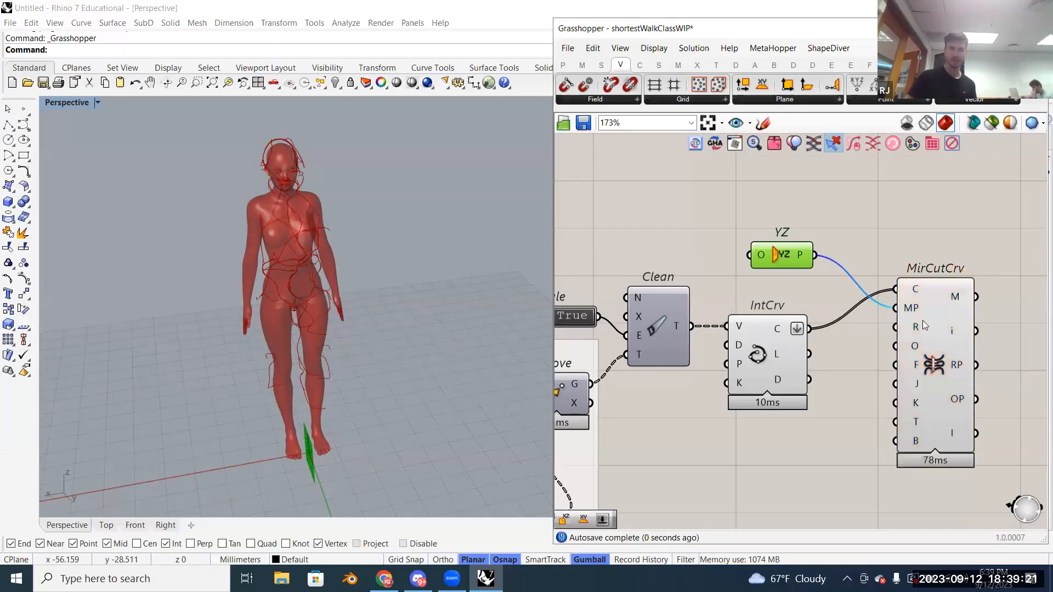
Step: Turn off the Interpolate component's preview and check the mirrored curves on the body from the front
scroll(300, 276, down, 2)
scroll(300, 275, up, 2)
right_drag(300, 275, 266, 244)
right_click(746, 351)
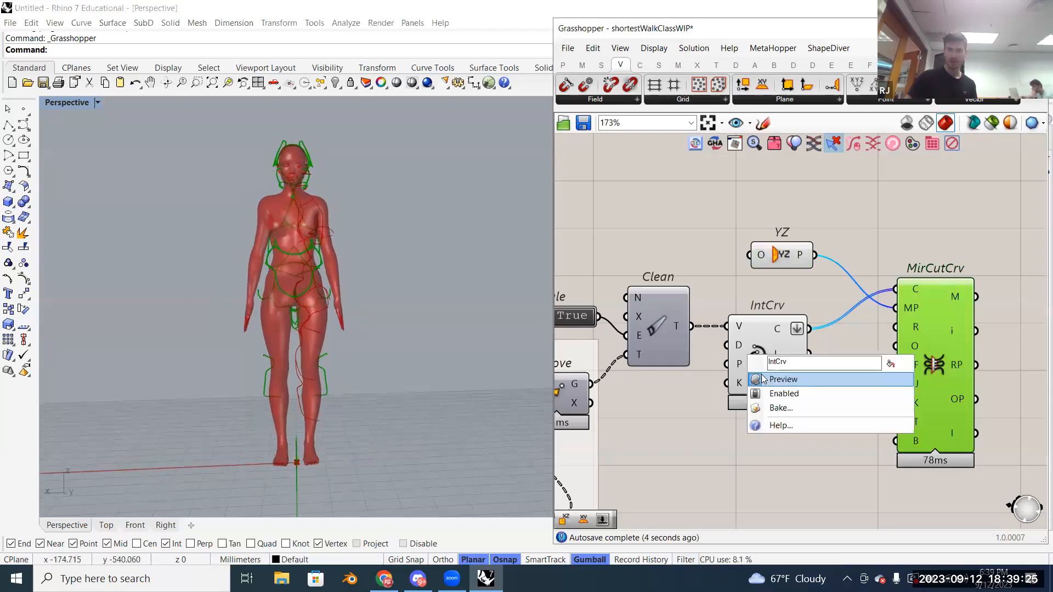
click(775, 378)
scroll(286, 258, up, 4)
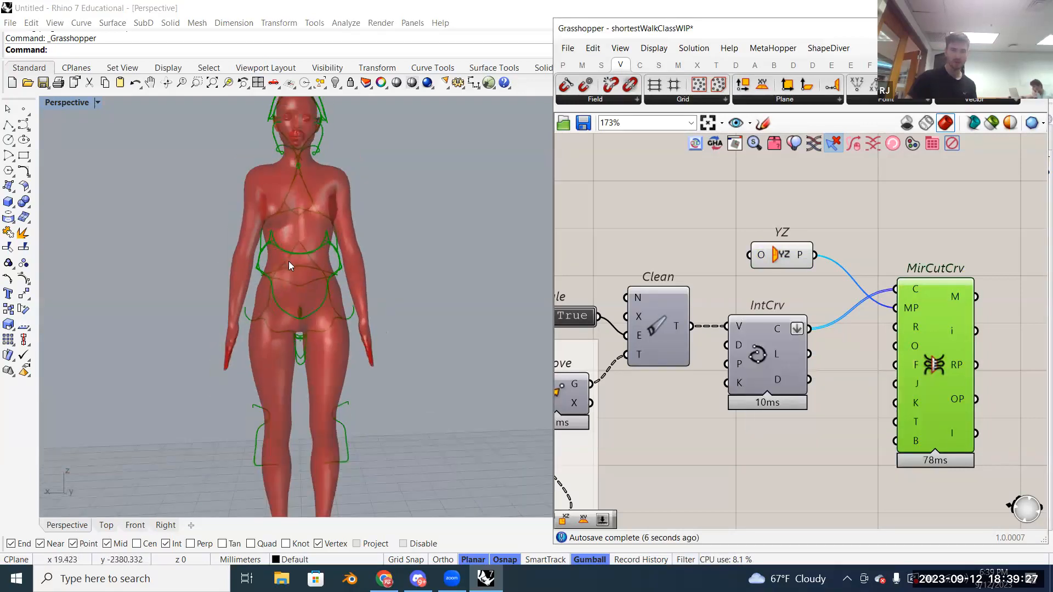
scroll(290, 262, down, 2)
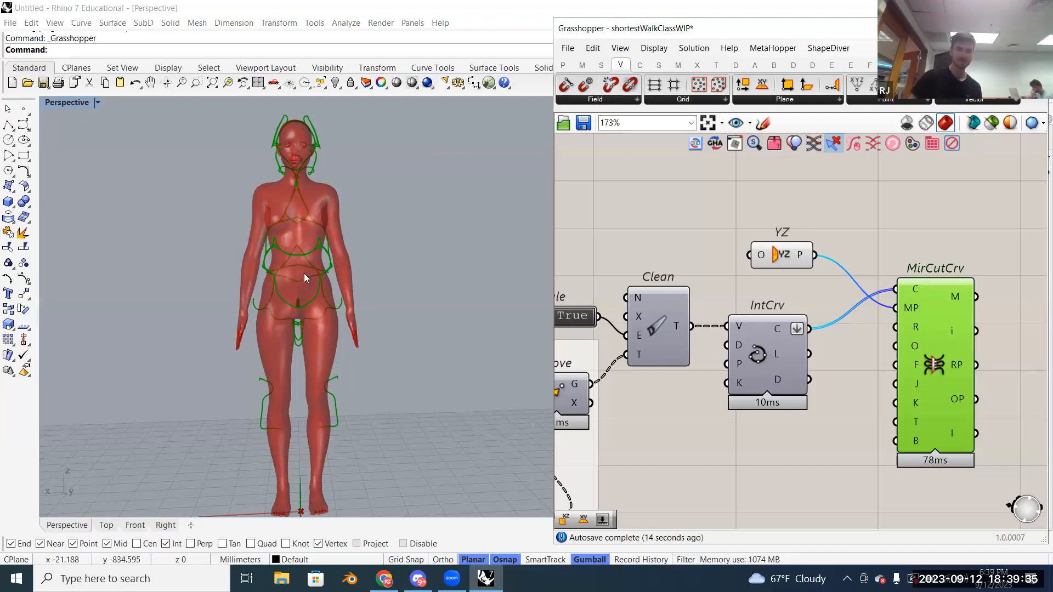
Step: Show the original interpolated curves briefly to compare them with the mirrored ones, and hide their preview again
mouse_move(915, 367)
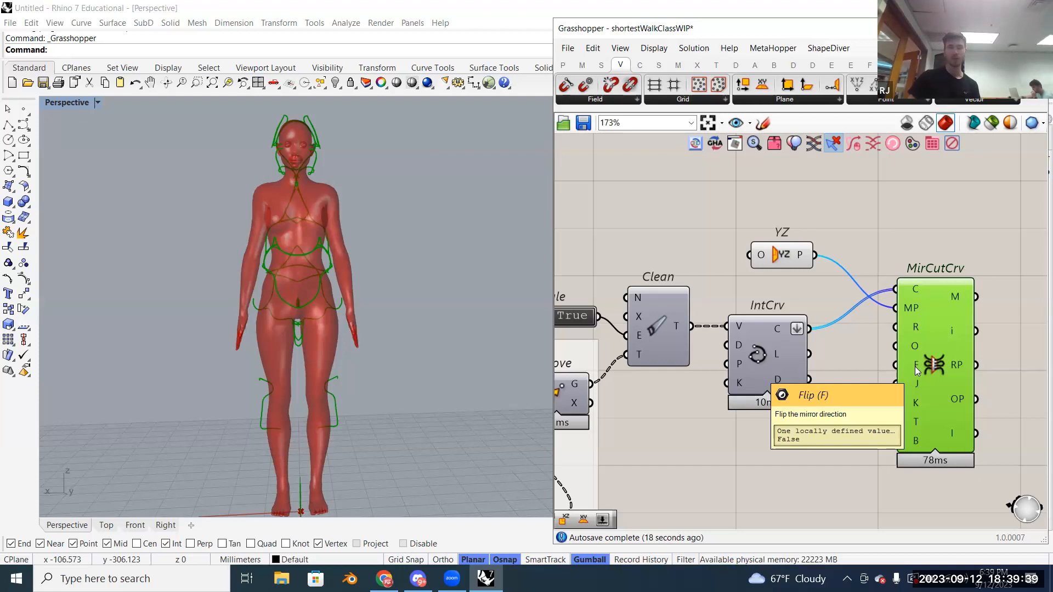
right_drag(915, 366, 910, 343)
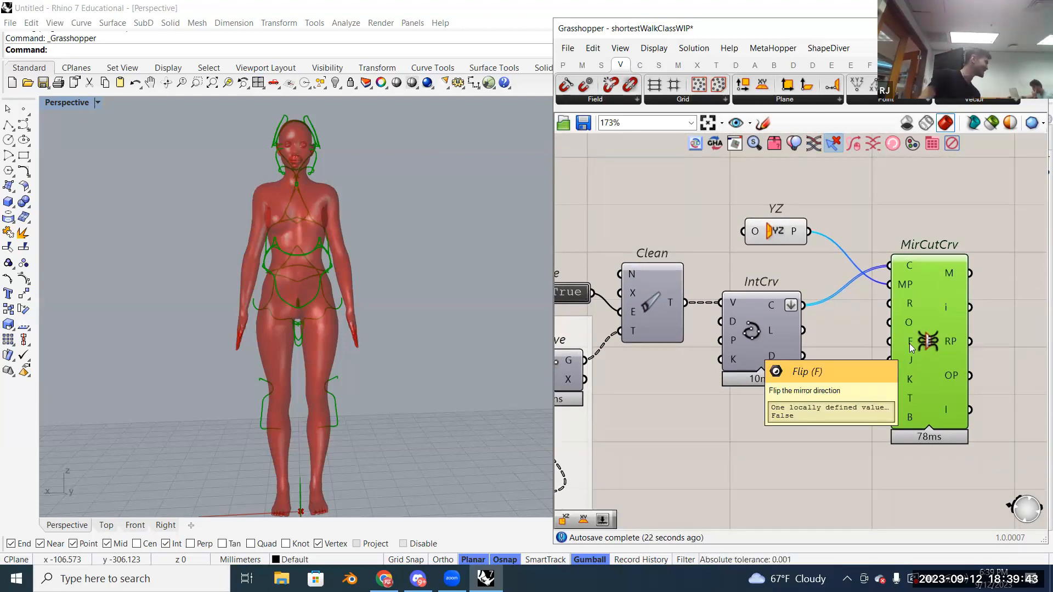
right_click(740, 336)
key(Escape)
click(754, 329)
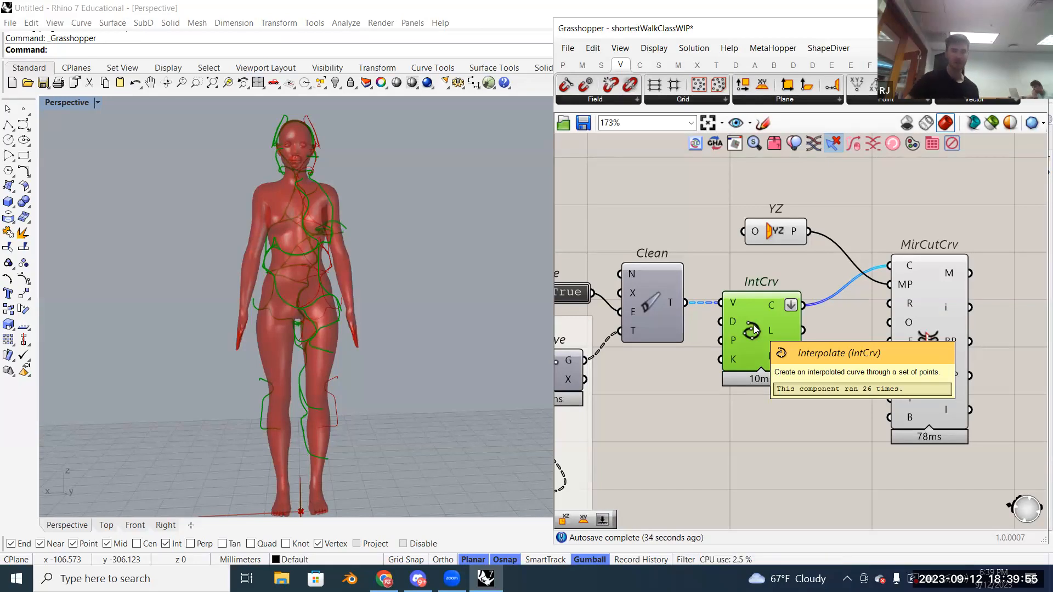
right_click(763, 328)
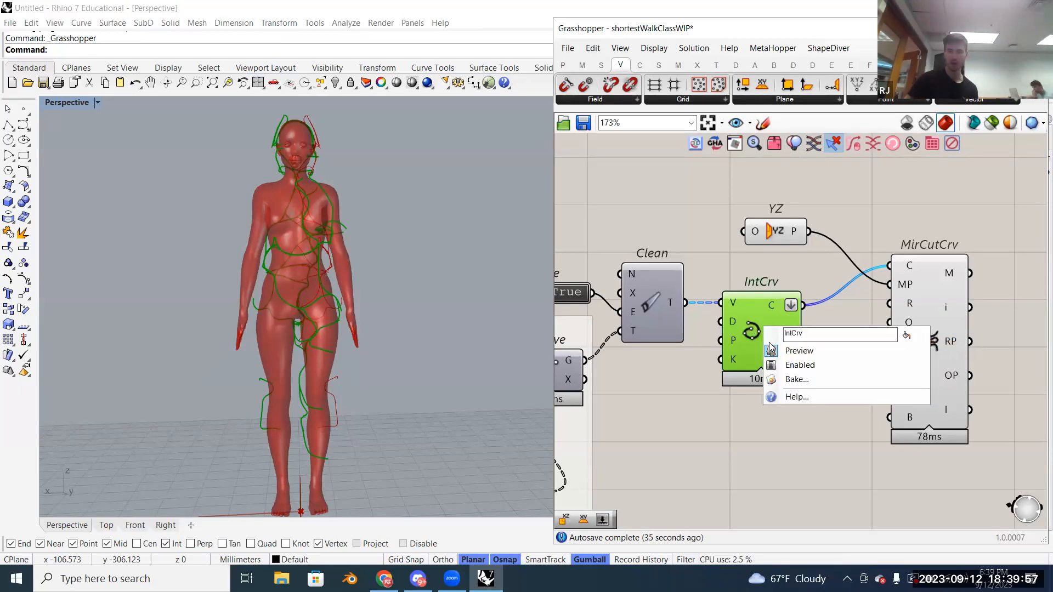
click(808, 351)
Step: Duplicate the True toggle that feeds the Clean component and connect the copy to Mirror Cut Curve's flip input
click(932, 346)
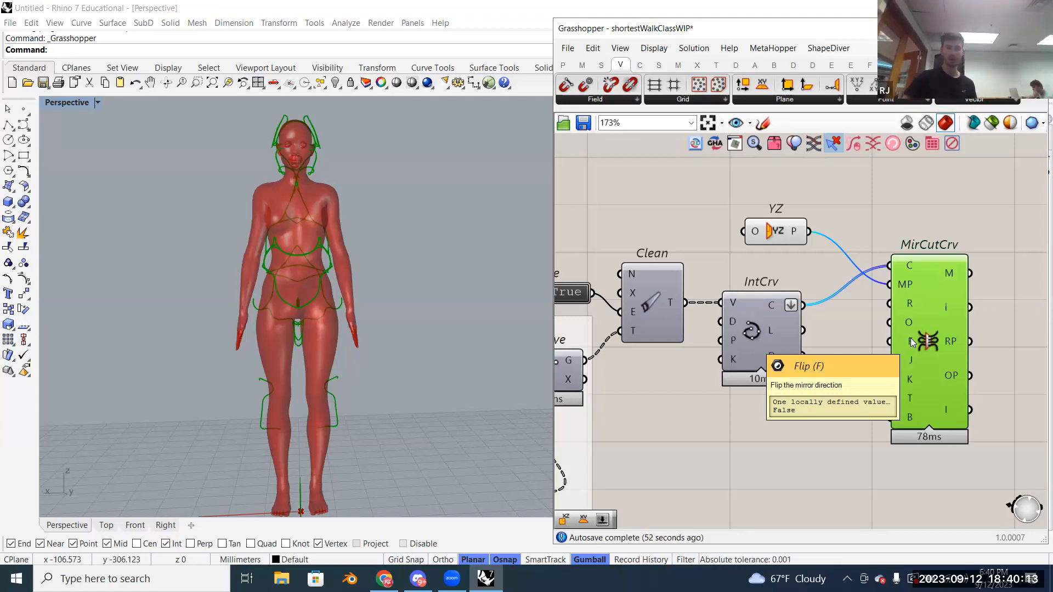
scroll(669, 327, down, 2)
right_drag(603, 329, 644, 329)
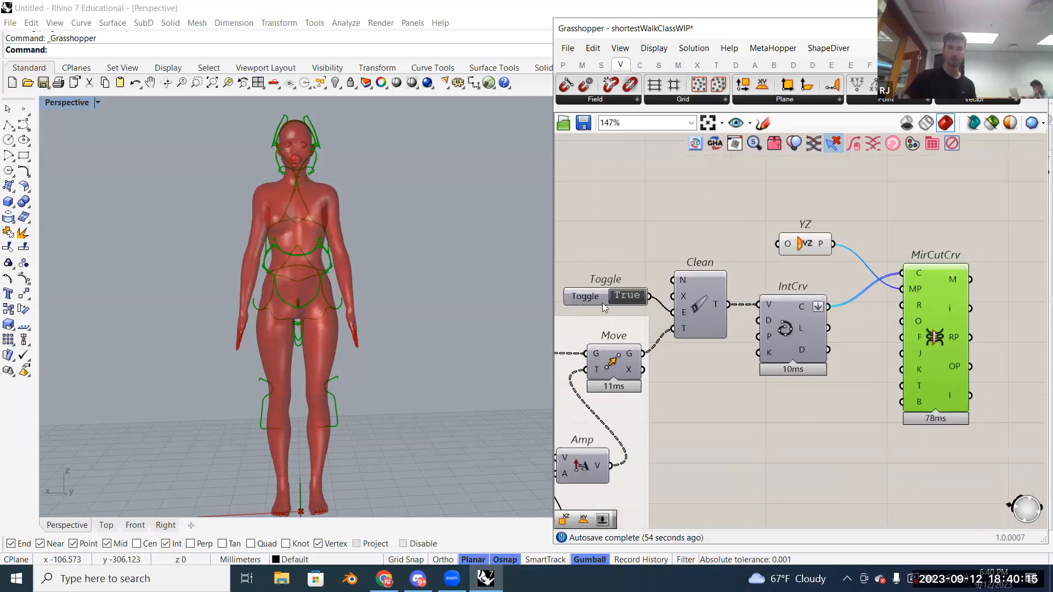
click(577, 301)
alt+drag(592, 298, 916, 335)
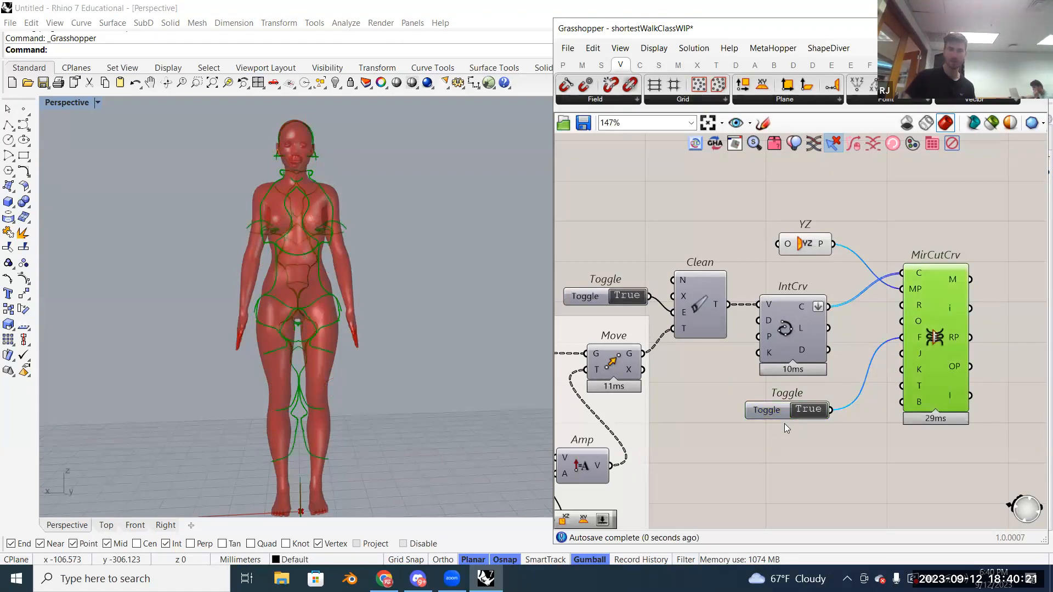
Step: Switch the flip toggle between False and True to compare both mirror directions on the body, leaving it at True
double_click(815, 408)
double_click(817, 410)
double_click(816, 410)
double_click(816, 410)
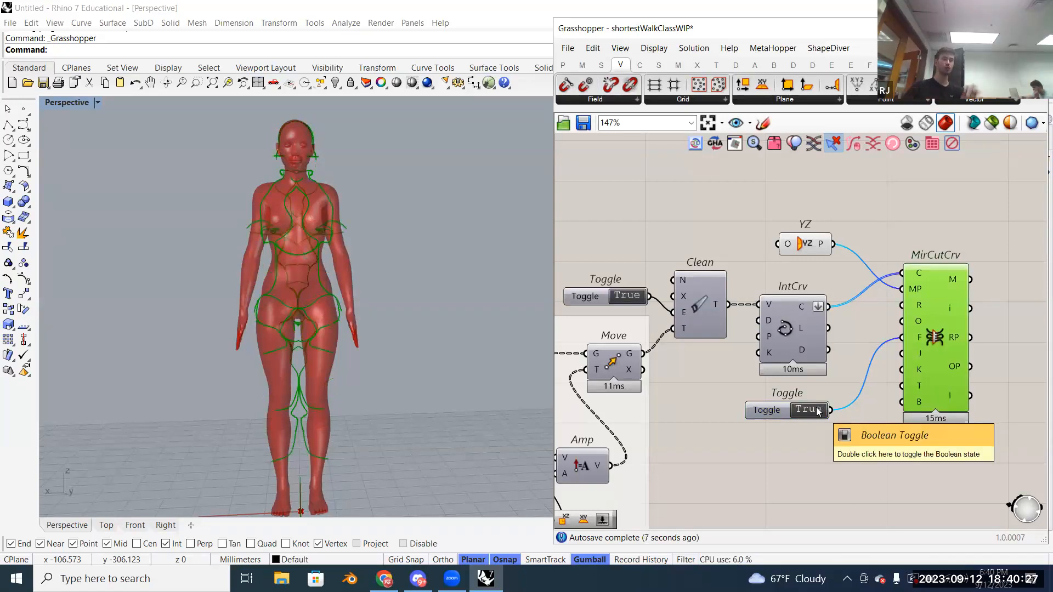
double_click(817, 410)
double_click(816, 410)
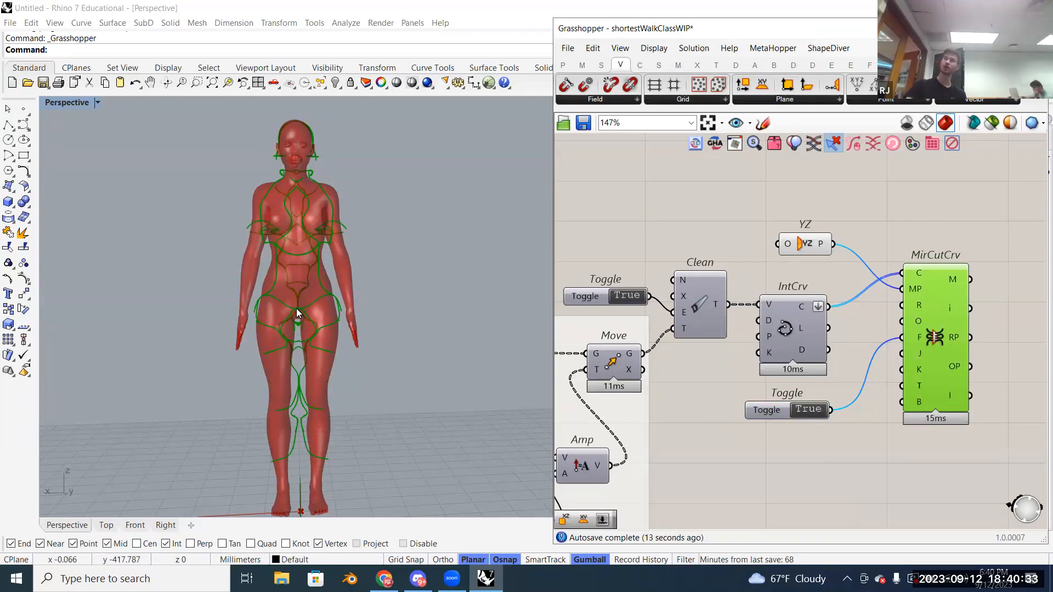
mouse_move(297, 313)
right_down()
mouse_move(355, 302)
mouse_move(300, 310)
right_up()
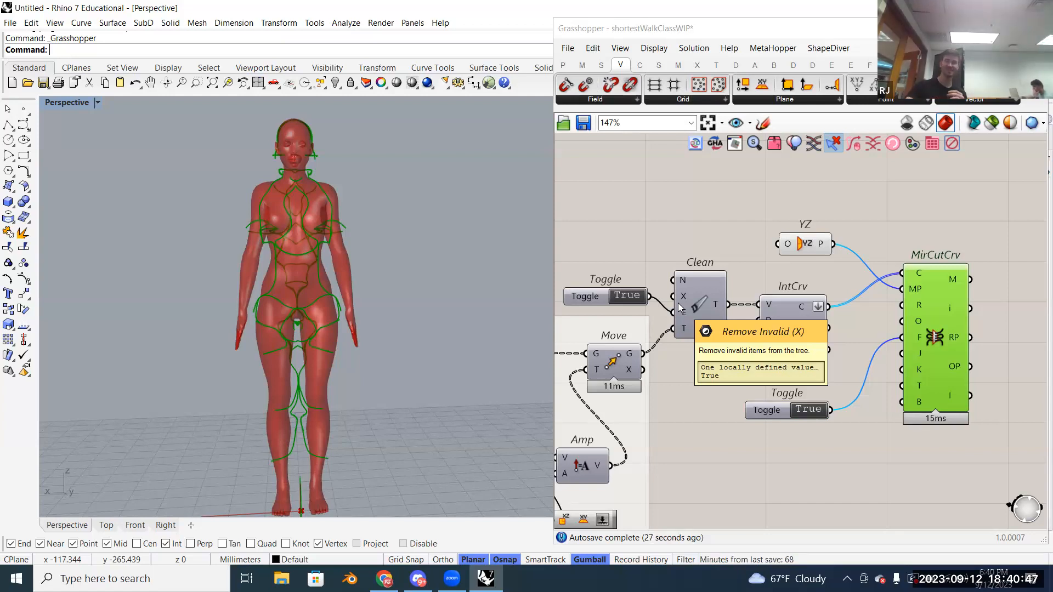
right_drag(726, 356, 745, 345)
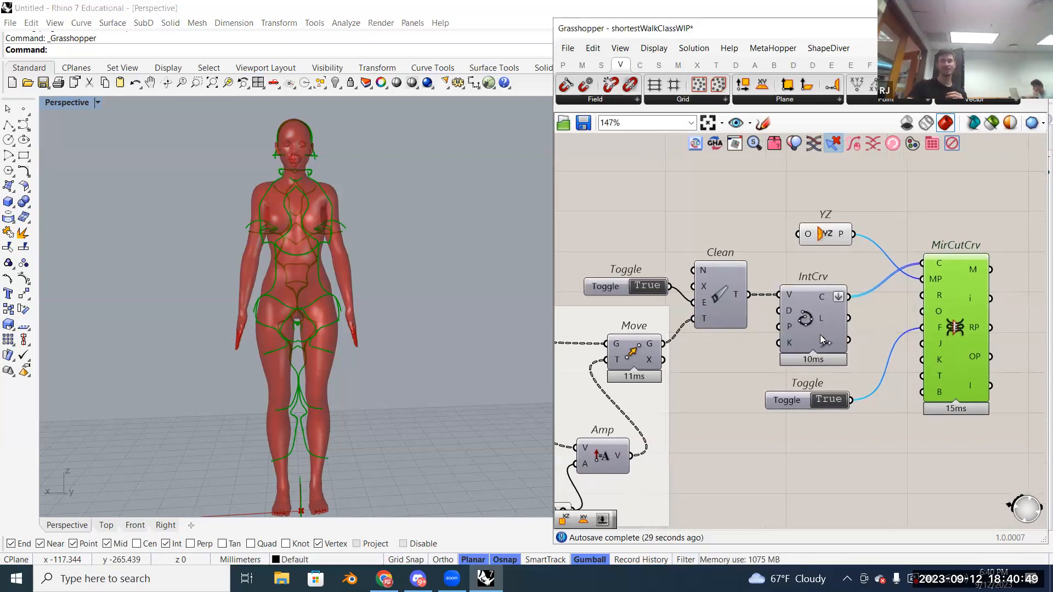
click(807, 321)
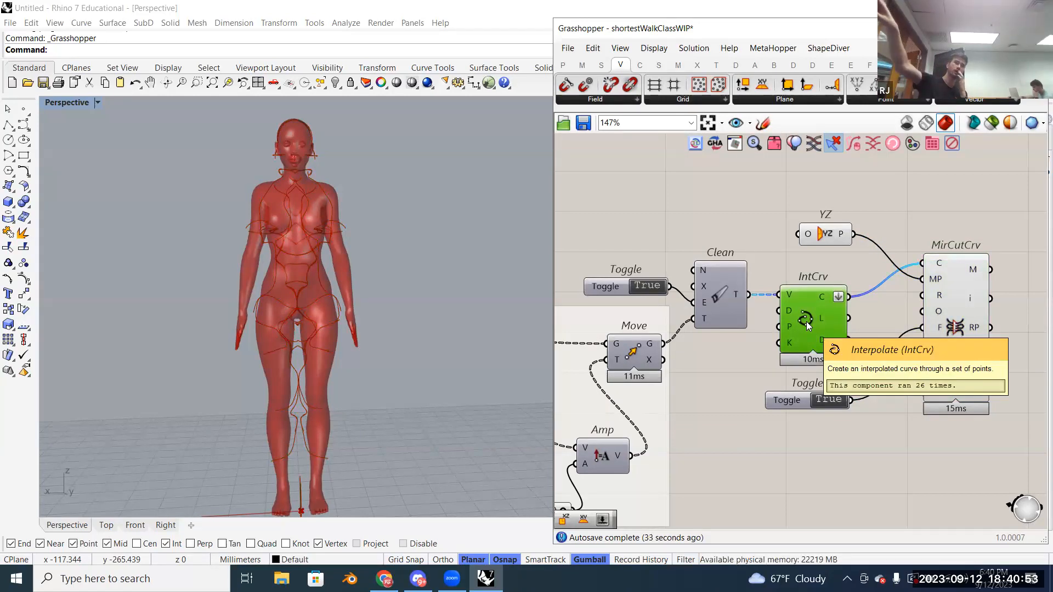
click(635, 358)
right_drag(635, 358, 686, 331)
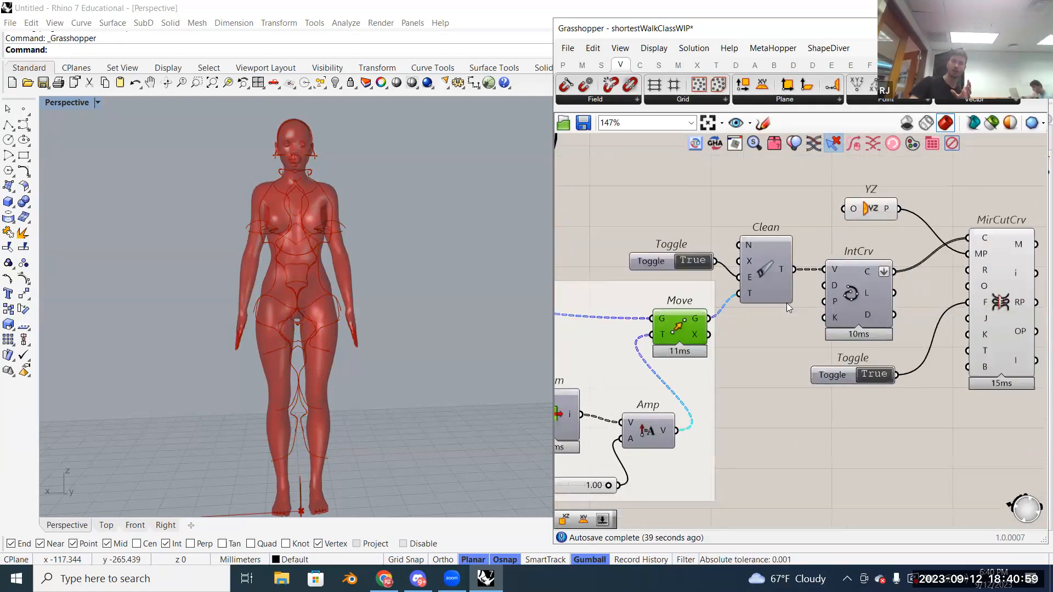
Step: Review the components from the offset group through Clean and Interpolate, and inspect Mirror Cut Curve's output curve data
drag(724, 211, 911, 344)
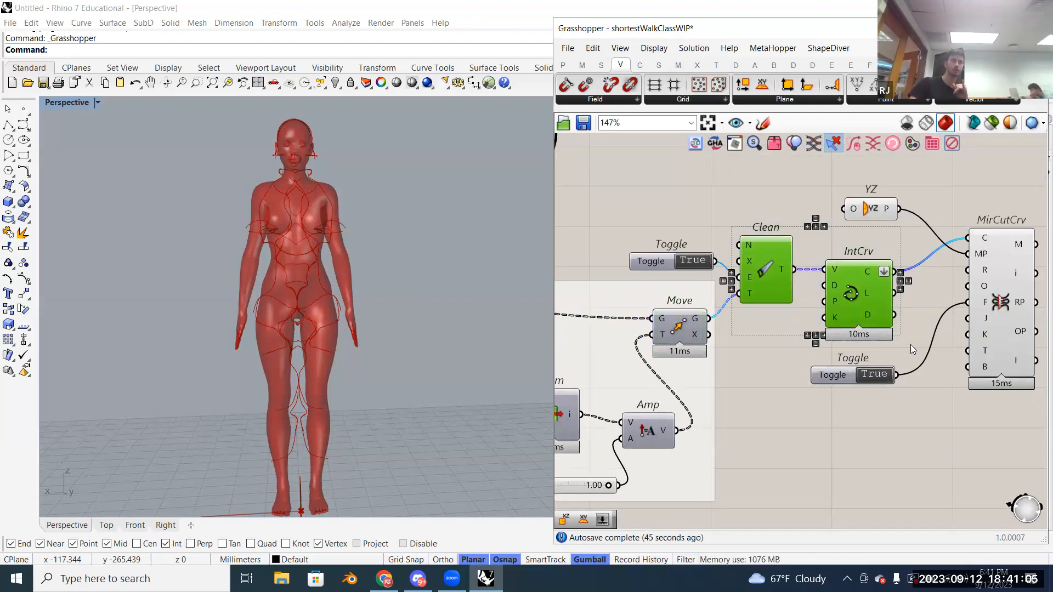
click(929, 353)
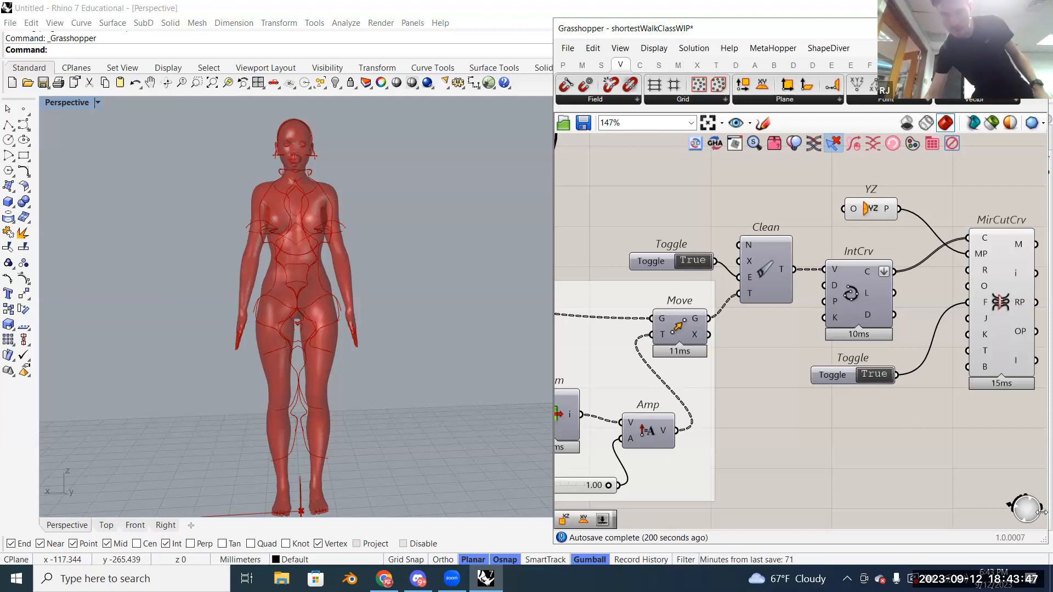
right_drag(667, 452, 957, 423)
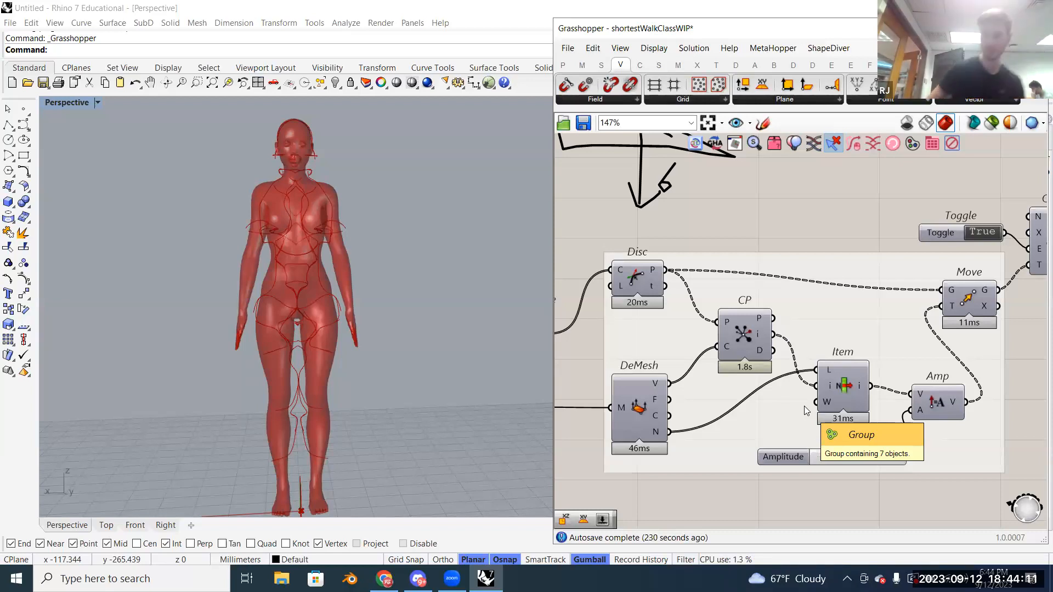
scroll(651, 351, down, 5)
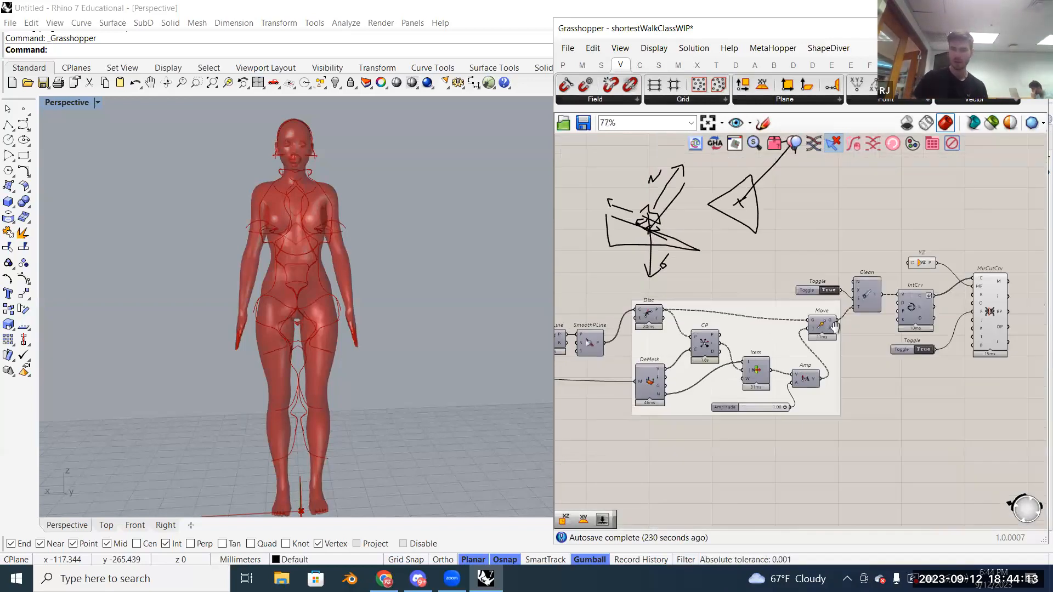
right_drag(834, 325, 710, 340)
click(863, 326)
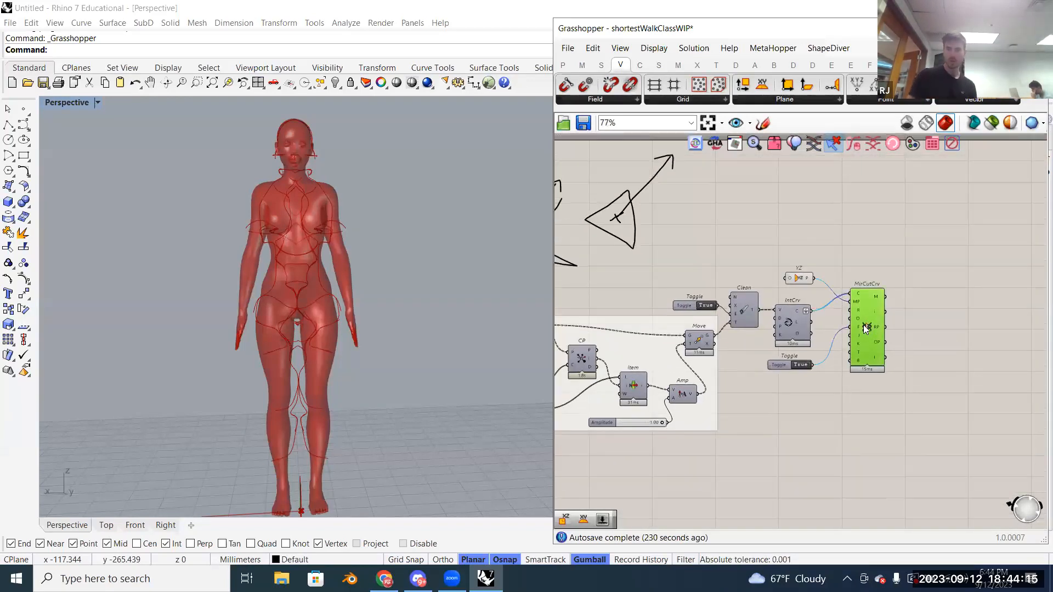
scroll(863, 324, up, 4)
right_drag(822, 298, 724, 301)
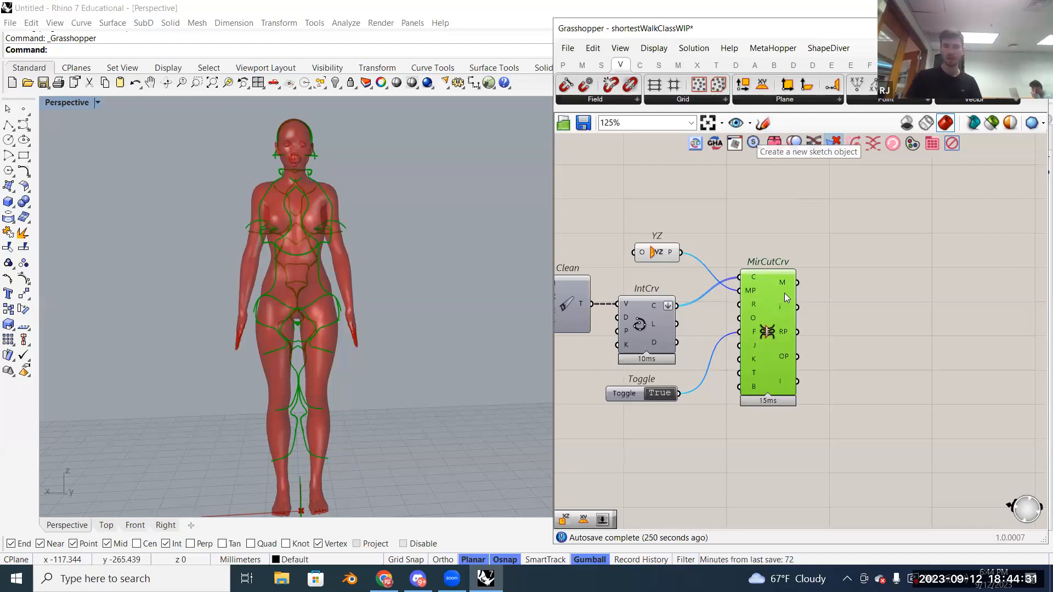
mouse_move(783, 288)
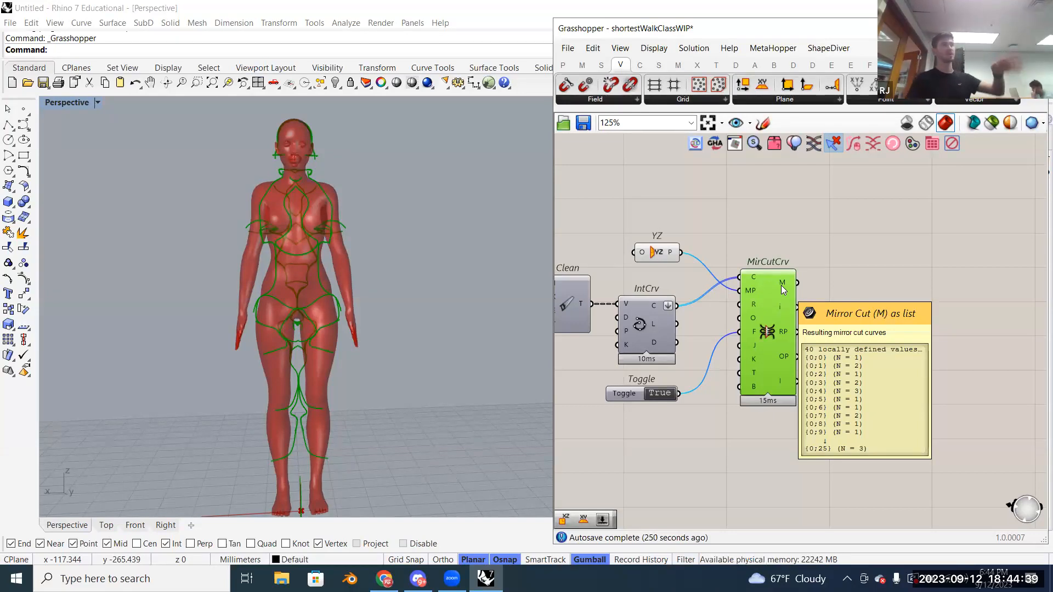
right_drag(856, 272, 784, 262)
Step: Look through Dendro's filter components and review the definition from the offset group to the empty canvas after Mirror Cut Curve
click(810, 66)
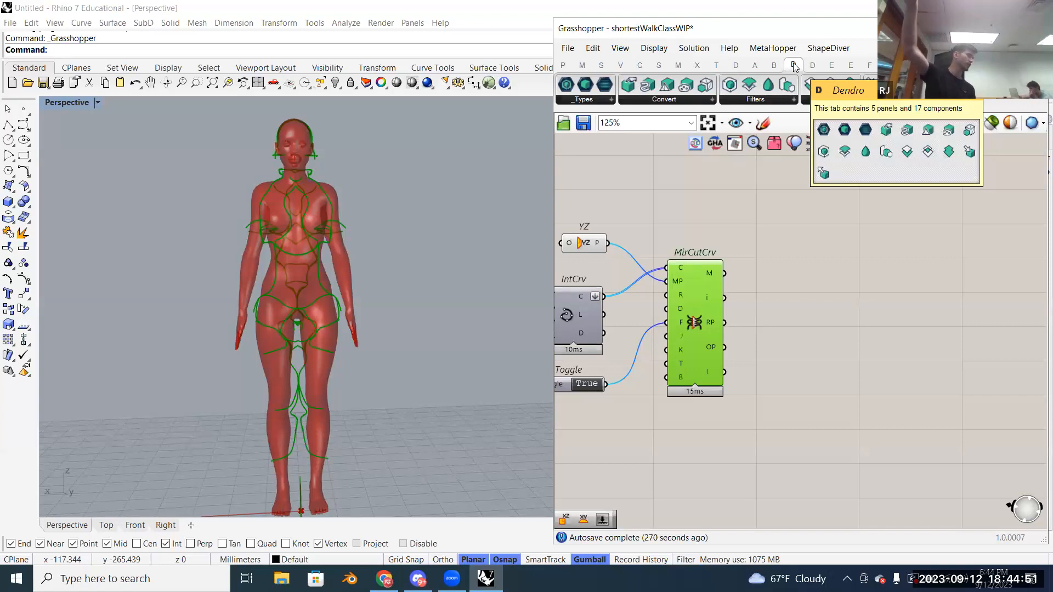
click(776, 100)
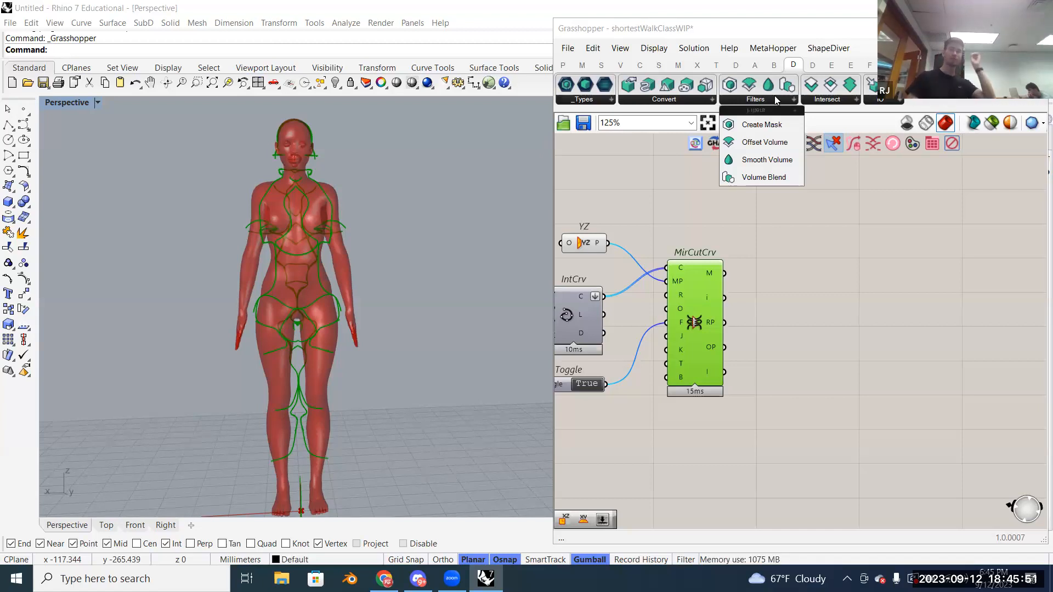
right_drag(811, 269, 917, 260)
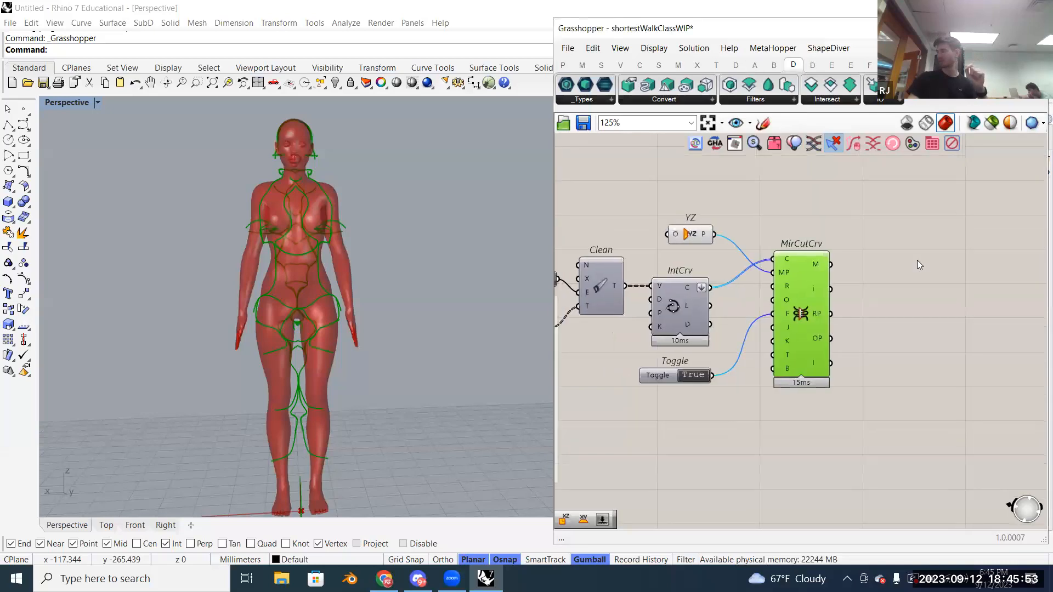
scroll(917, 260, down, 3)
scroll(579, 319, down, 1)
right_drag(579, 318, 668, 306)
scroll(667, 303, up, 4)
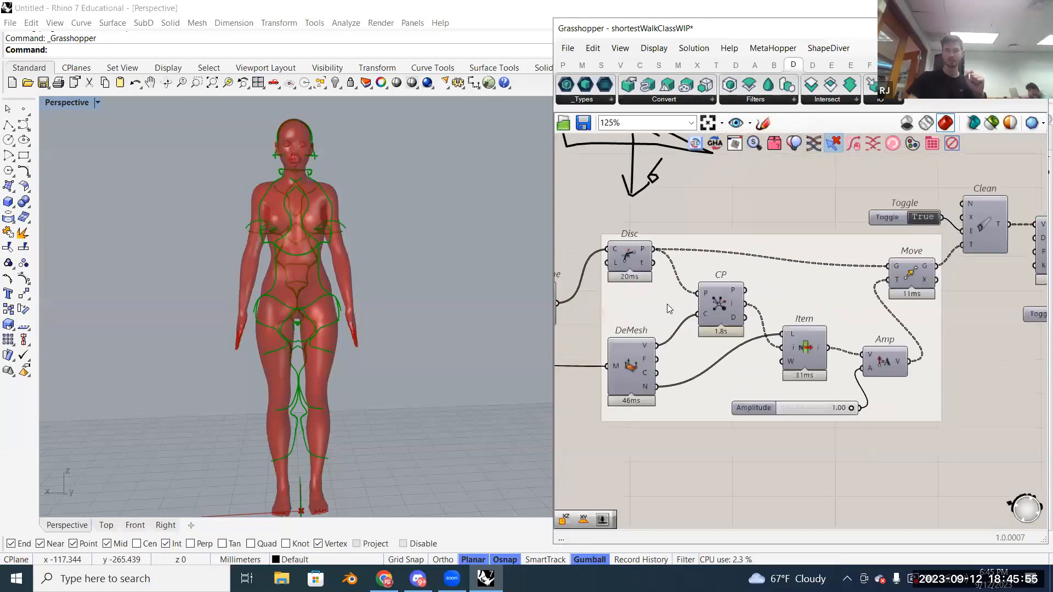
click(824, 449)
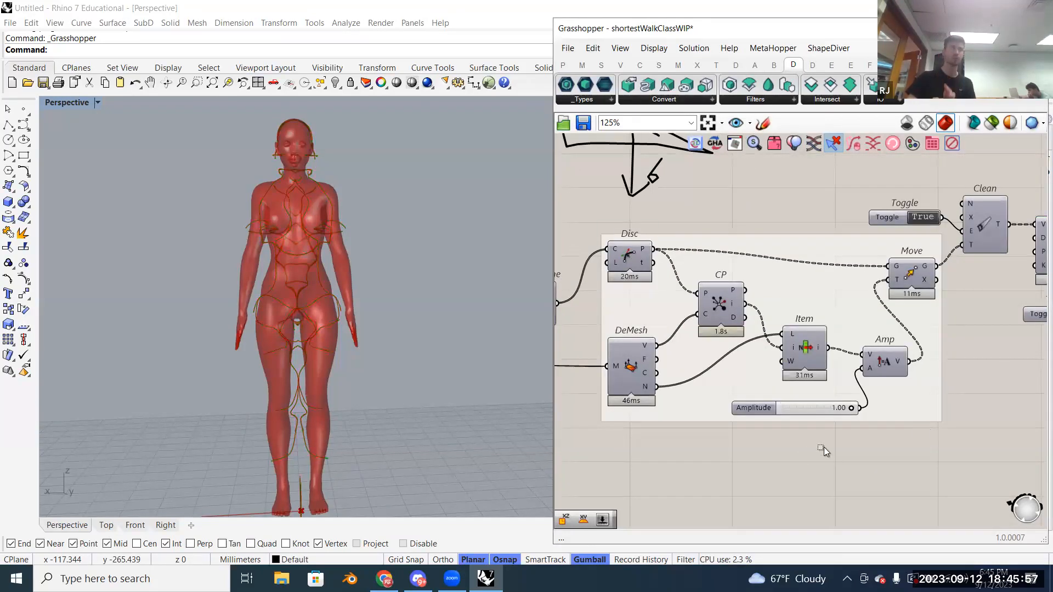
scroll(771, 460, down, 5)
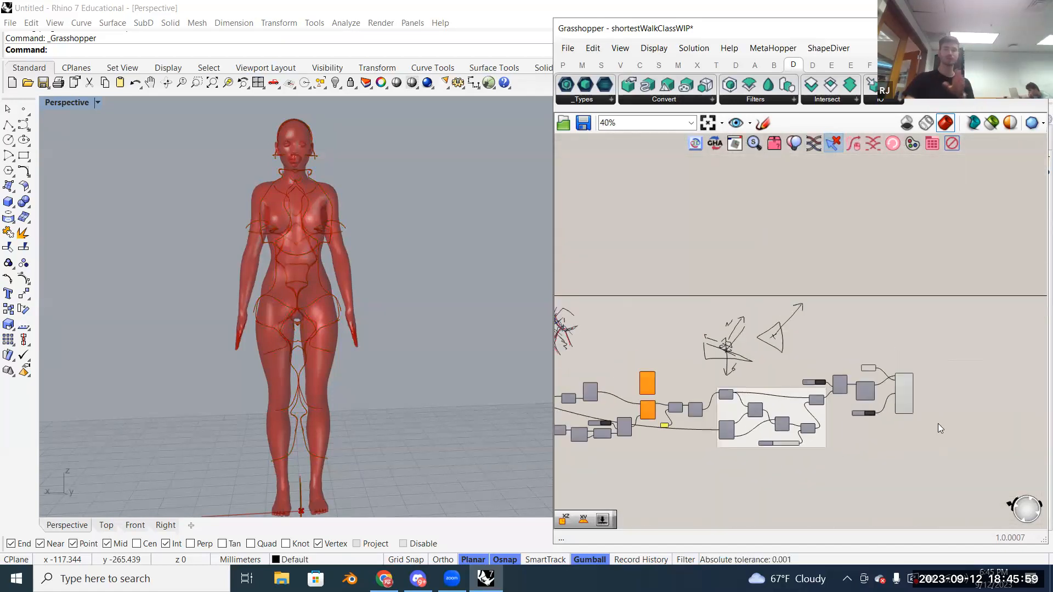
scroll(776, 392, up, 5)
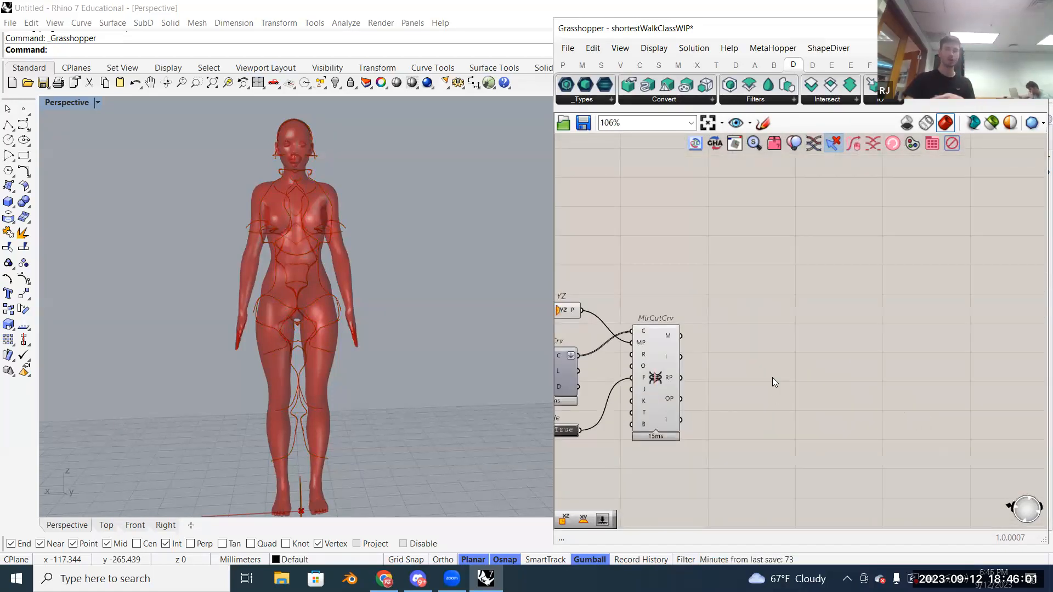
right_drag(772, 378, 698, 362)
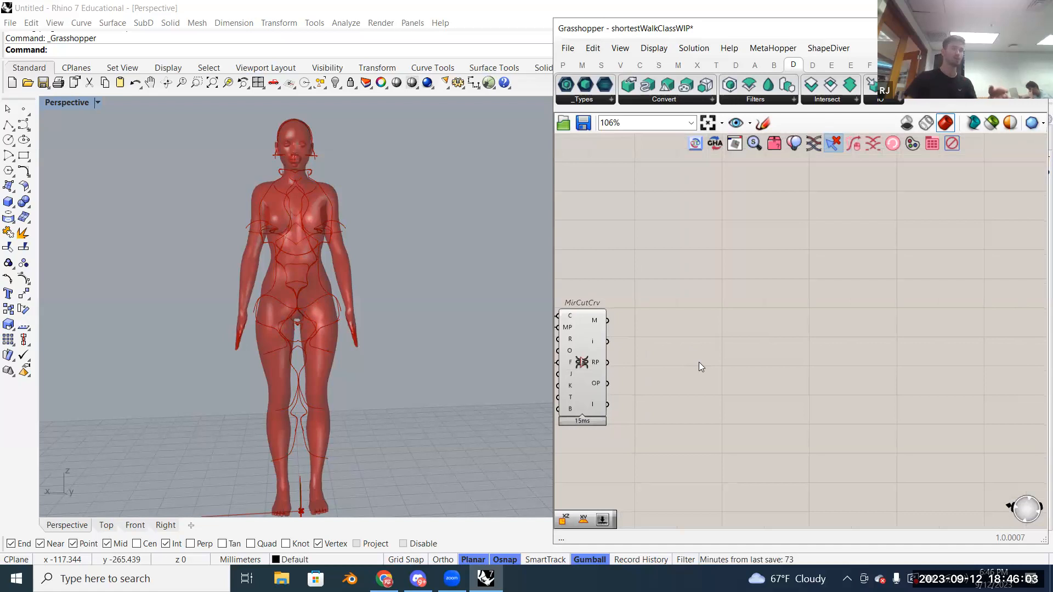
right_drag(696, 353, 695, 303)
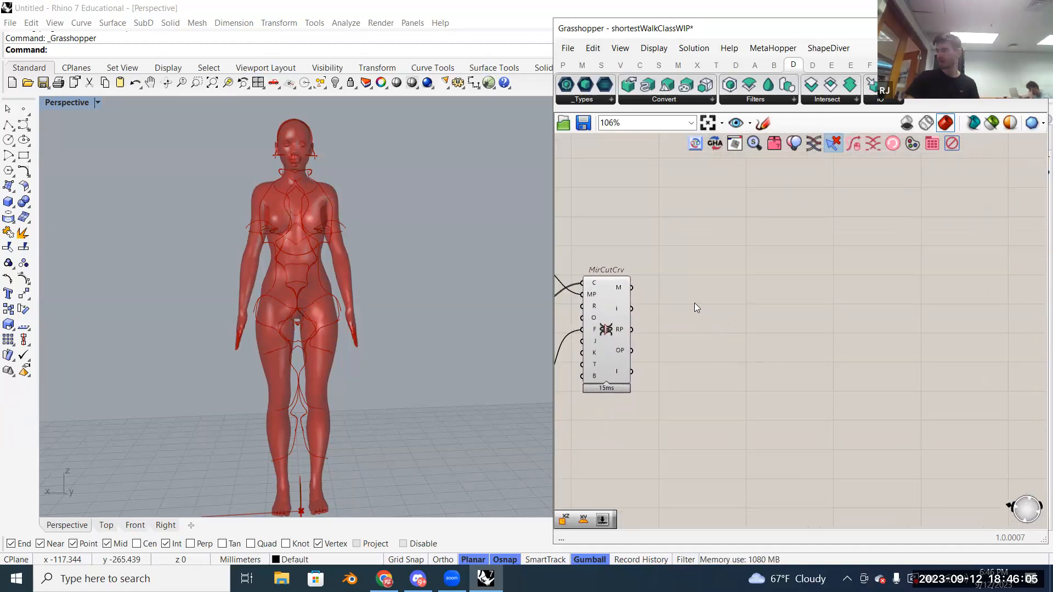
Step: Place a Dendro Curve To Volume component beside Mirror Cut Curve, leaving a wide gap between the two
scroll(692, 302, up, 2)
scroll(718, 300, up, 2)
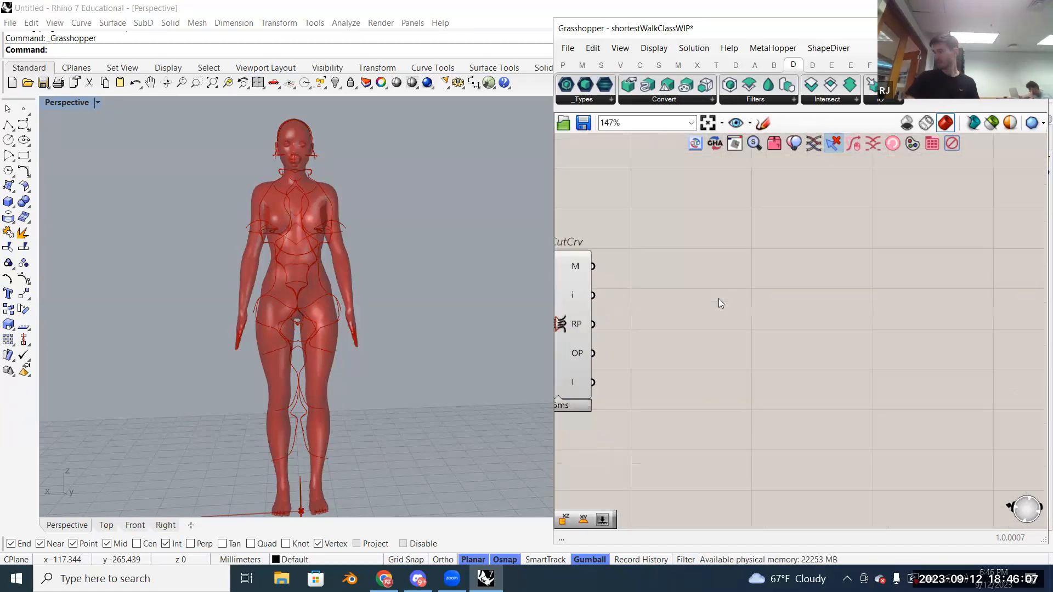
click(673, 103)
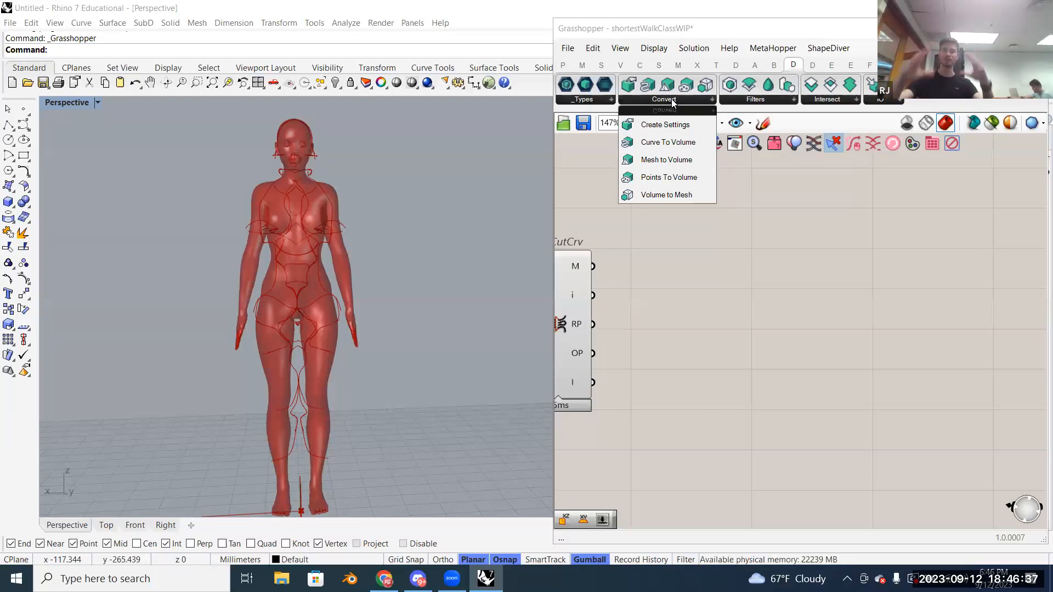
click(686, 143)
click(698, 300)
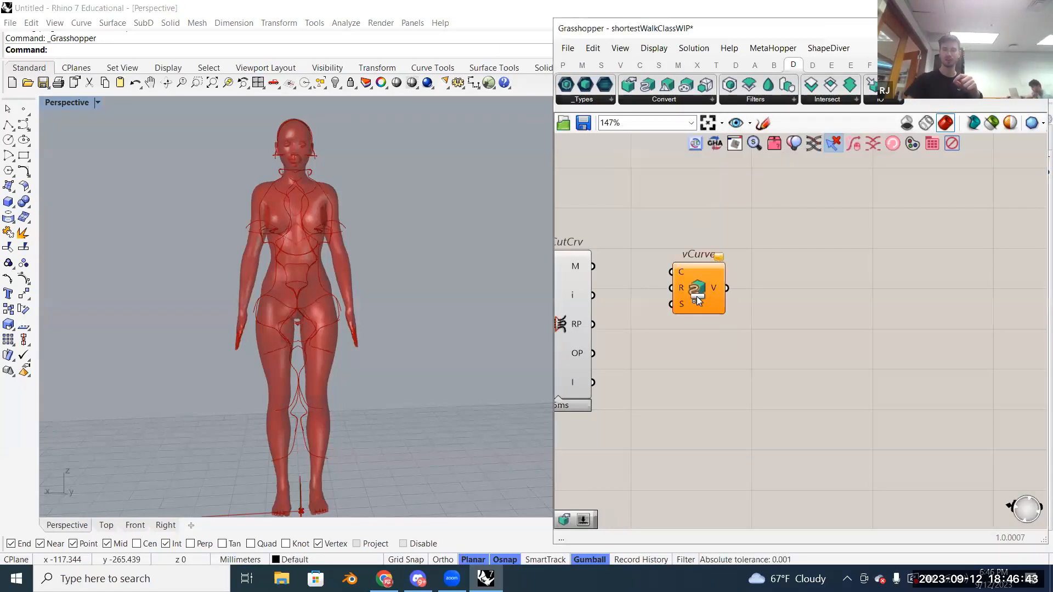
drag(698, 300, 754, 287)
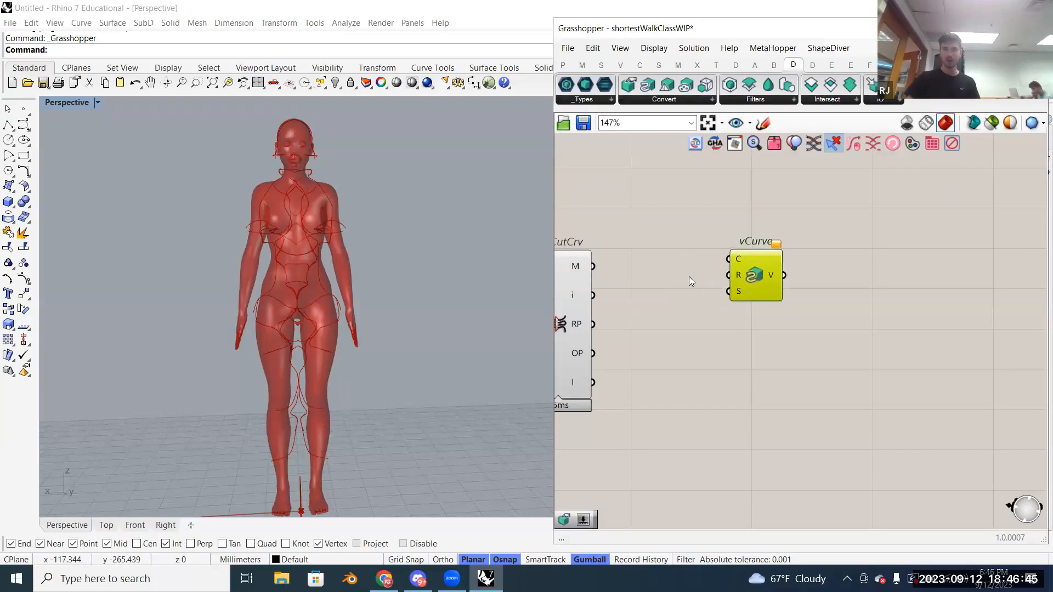
right_drag(690, 281, 755, 274)
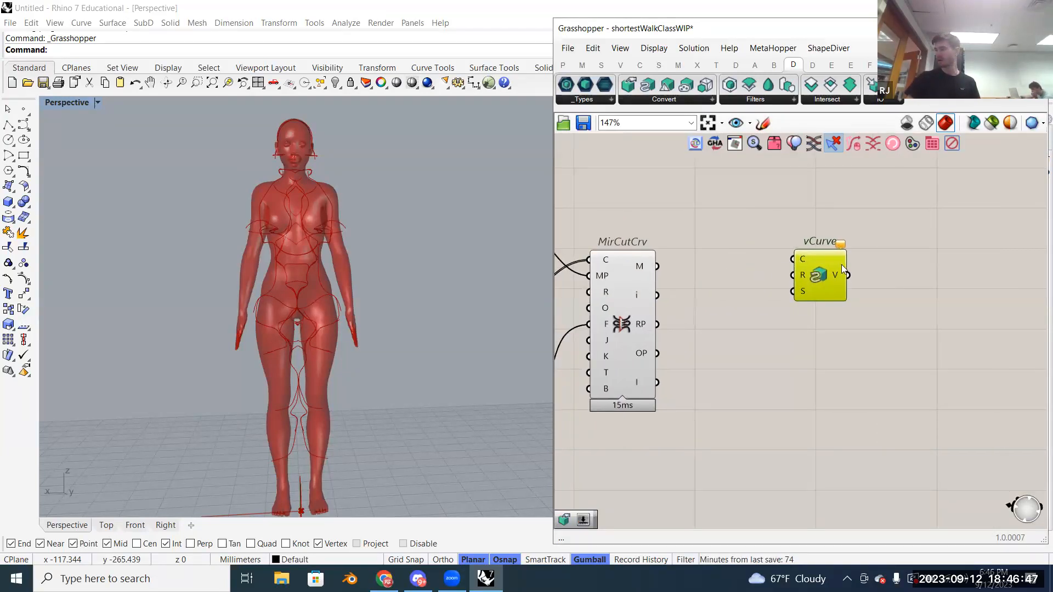
drag(842, 264, 926, 264)
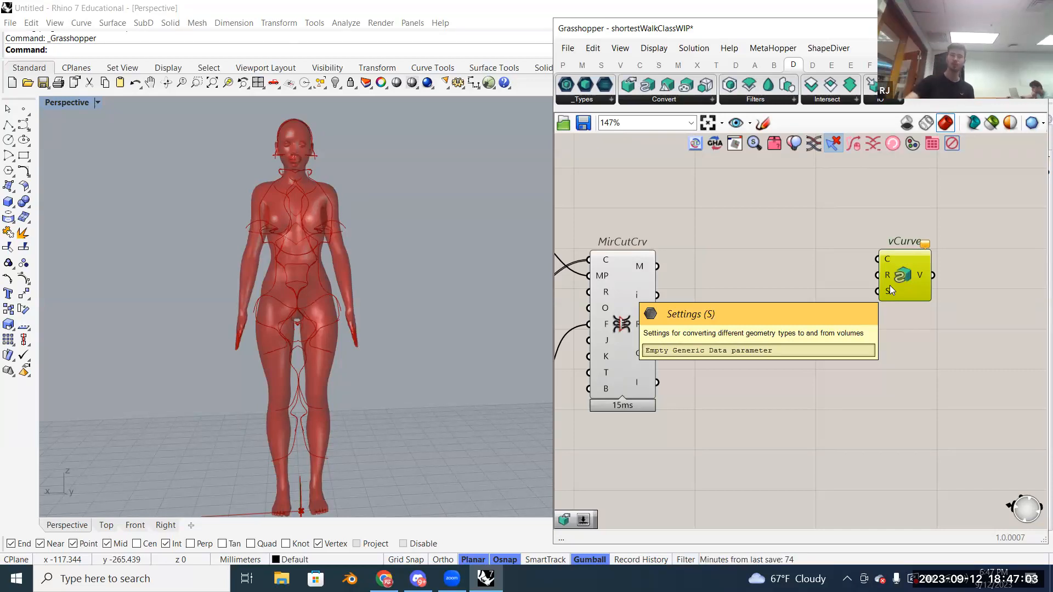
Step: Sketch a black rounded outline filled with irregular cells in the gap between Mirror Cut Curve and Curve To Volume
click(762, 123)
mouse_move(746, 210)
mouse_down()
mouse_move(828, 199)
mouse_move(727, 230)
mouse_up()
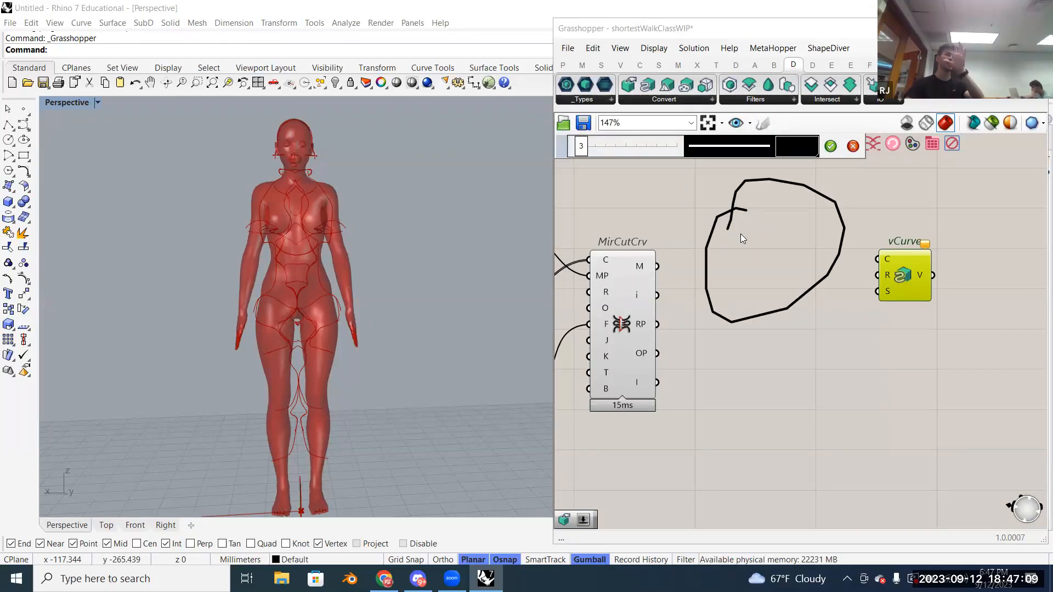
mouse_move(713, 313)
mouse_down()
mouse_move(739, 278)
mouse_move(771, 270)
mouse_move(784, 244)
mouse_up()
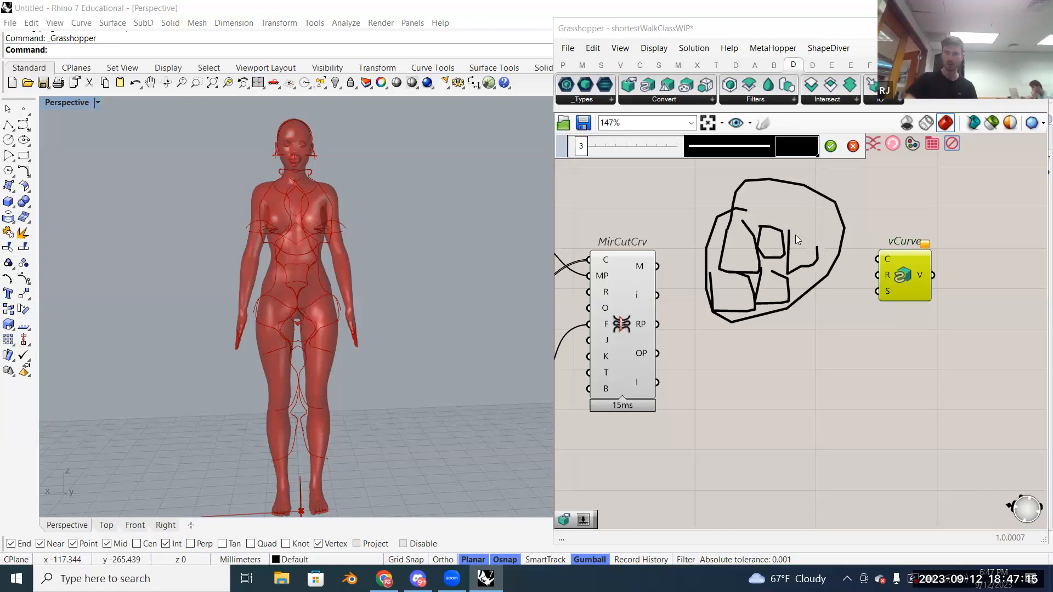
drag(798, 188, 821, 225)
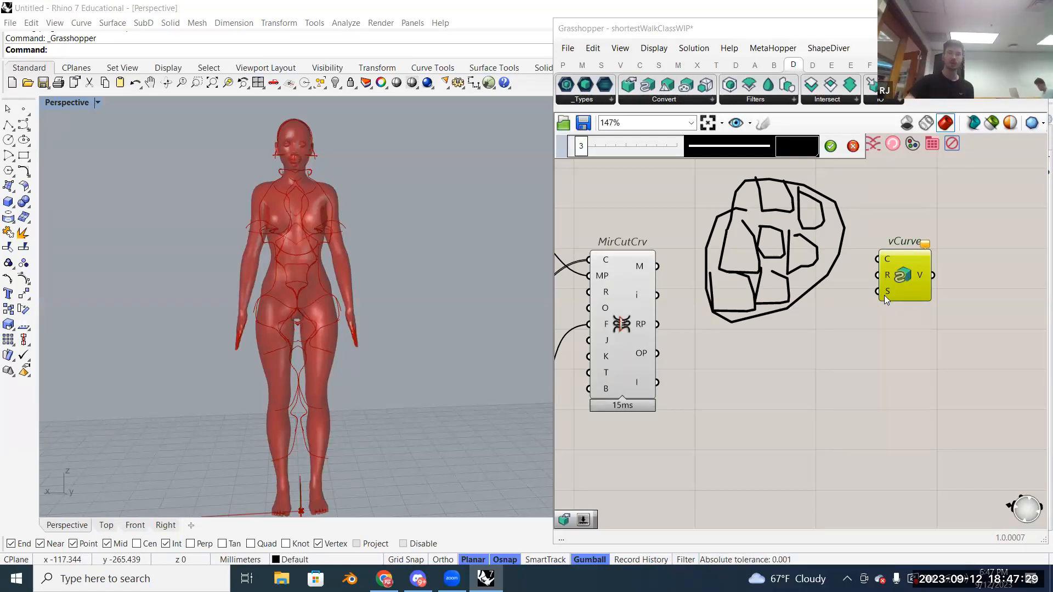
click(832, 146)
Step: Sketch a red box over the black cell drawing
click(764, 123)
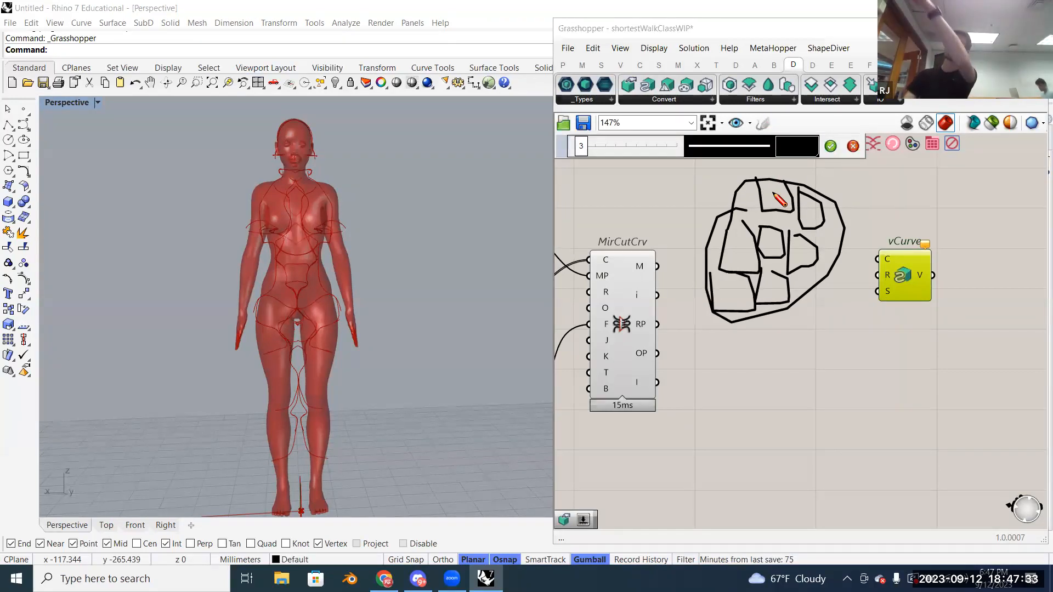
click(796, 151)
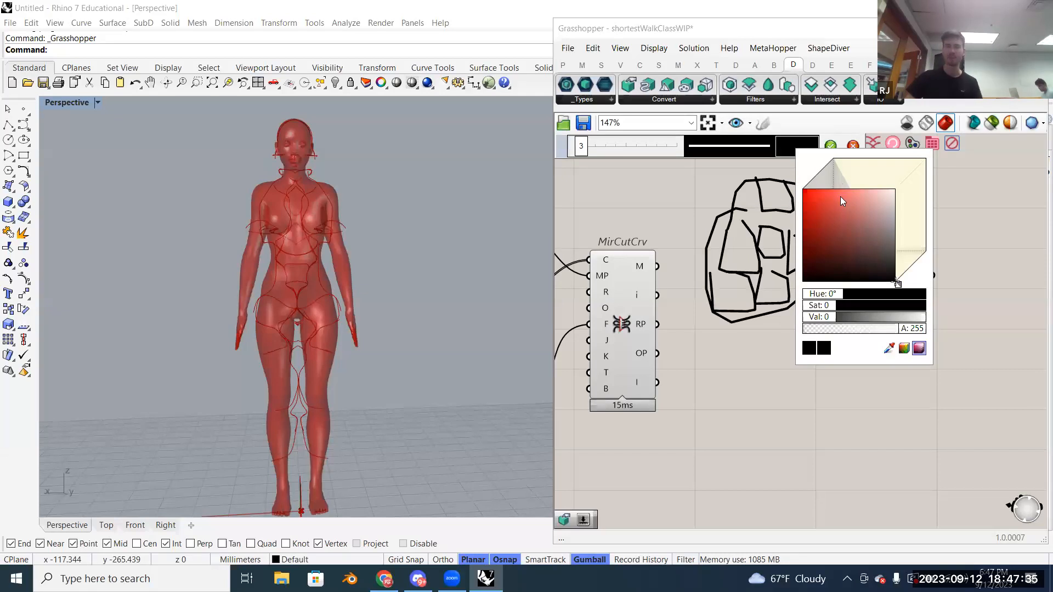
click(841, 198)
mouse_move(723, 184)
mouse_down()
mouse_move(722, 201)
mouse_move(816, 300)
mouse_move(824, 204)
mouse_move(720, 179)
mouse_up()
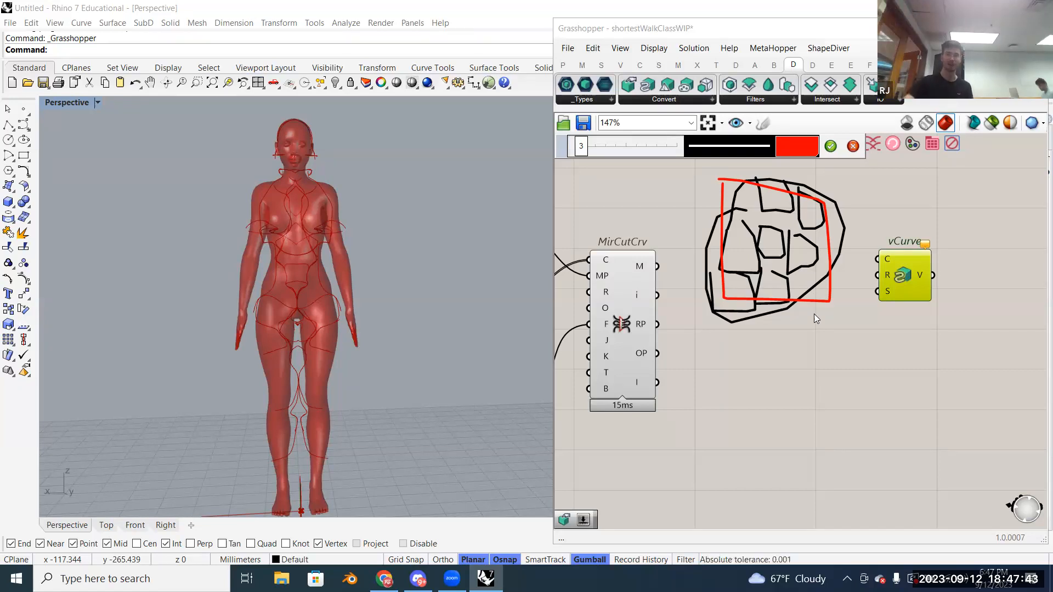
click(831, 145)
Step: Delete the black cell sketch and the red box from the canvas
scroll(774, 322, down, 3)
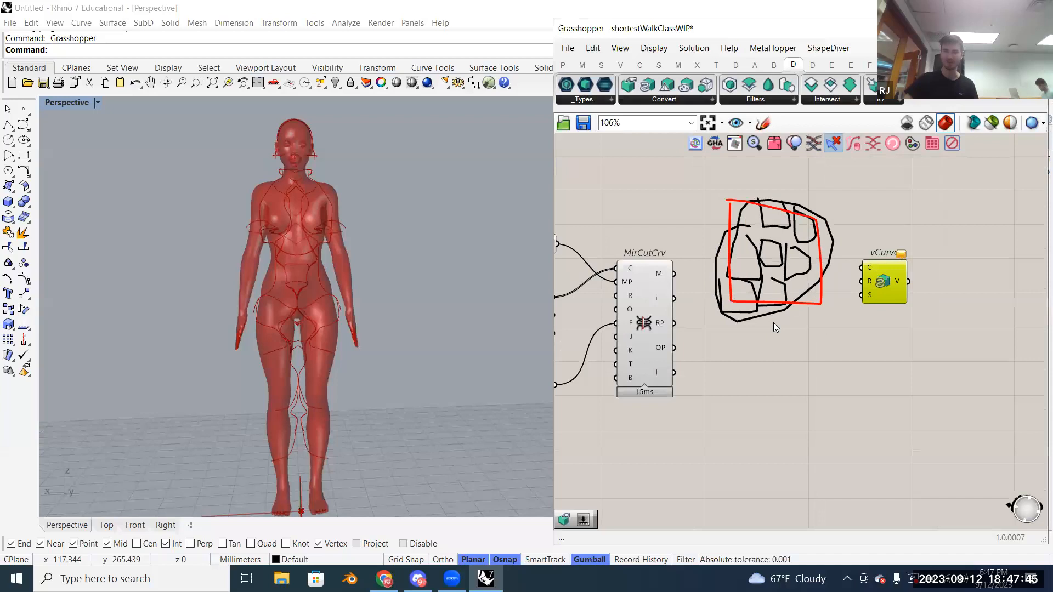
mouse_move(794, 303)
mouse_down()
mouse_move(800, 387)
mouse_move(742, 473)
mouse_move(690, 522)
mouse_move(667, 573)
mouse_up()
scroll(770, 349, up, 4)
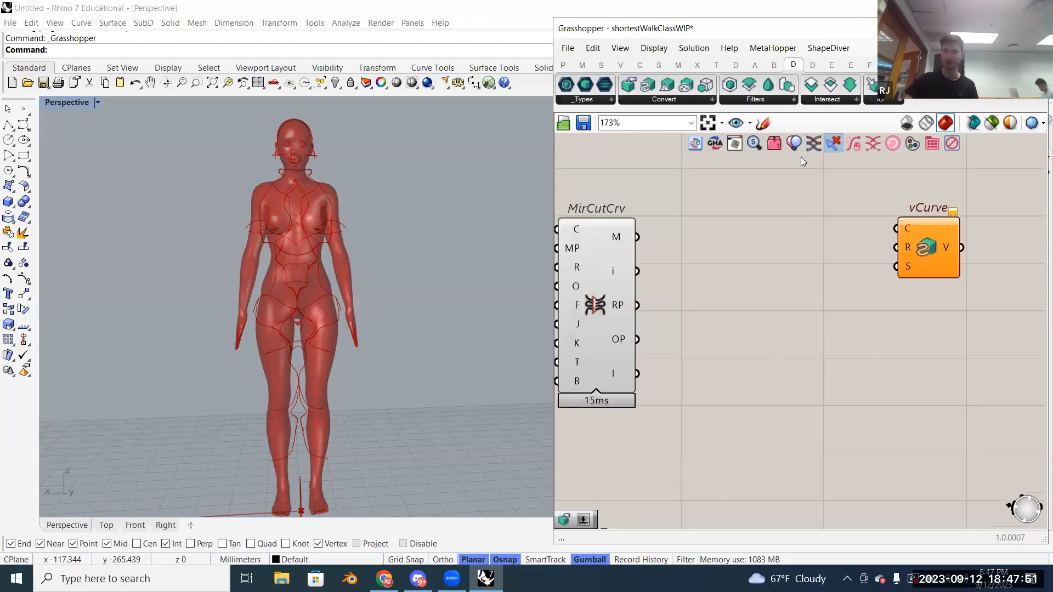
Step: Place a Dendro Create Settings component just below Curve To Volume and inspect its voxel size input
click(703, 100)
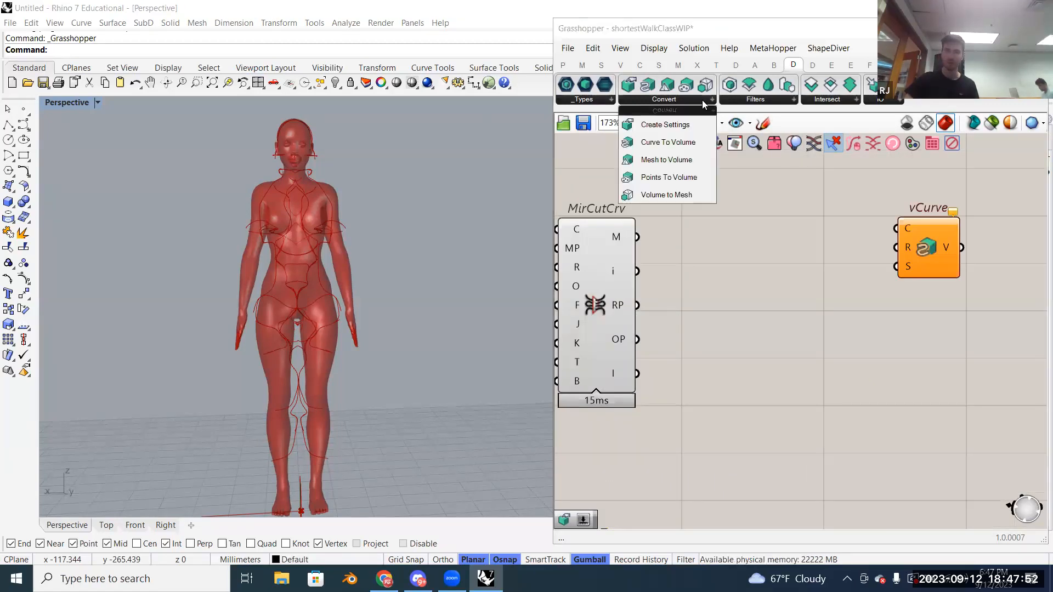
click(685, 125)
click(821, 339)
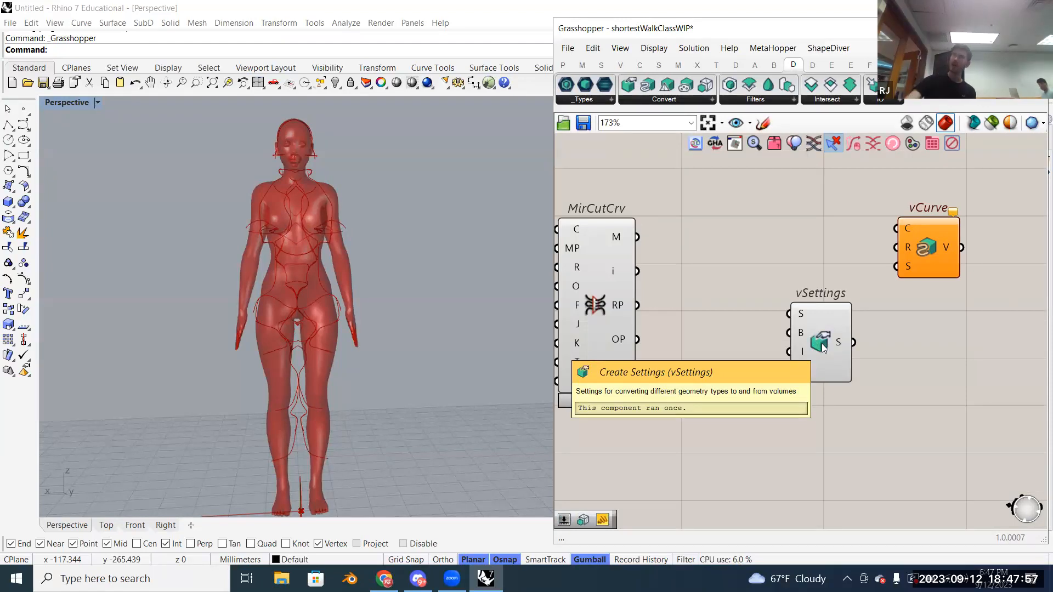
drag(822, 343, 848, 342)
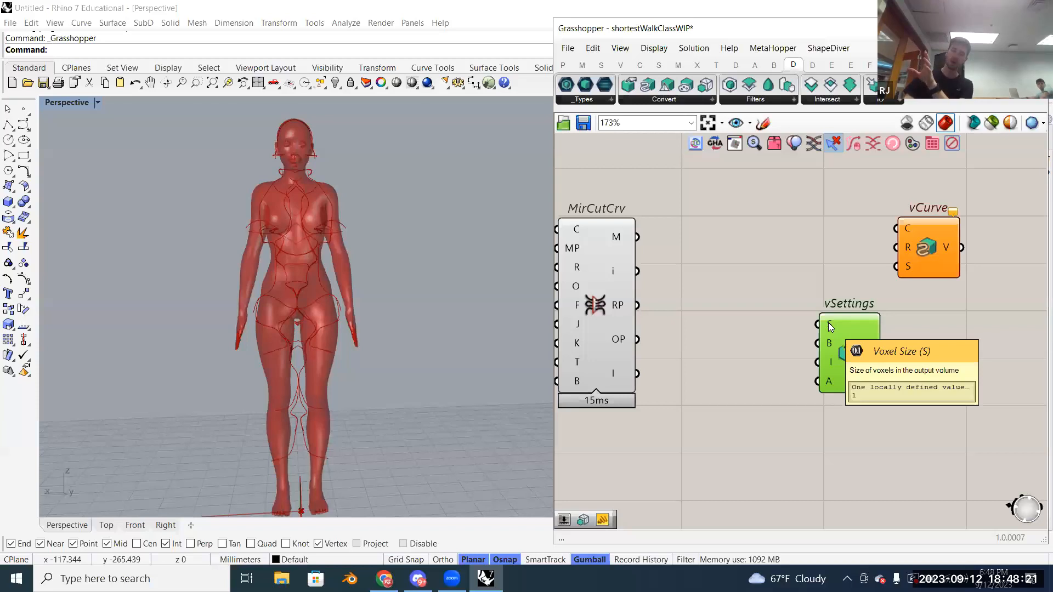
Step: Add a number slider ranging from 0.01 to 1 between Mirror Cut Curve and the Create Settings component
click(740, 317)
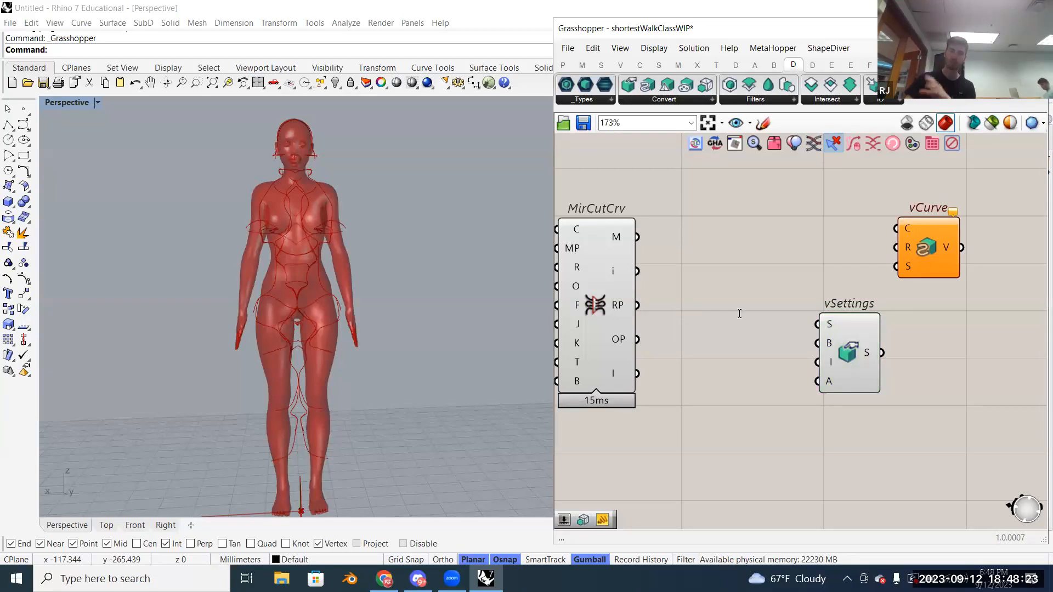
double_click(738, 317)
text(1)
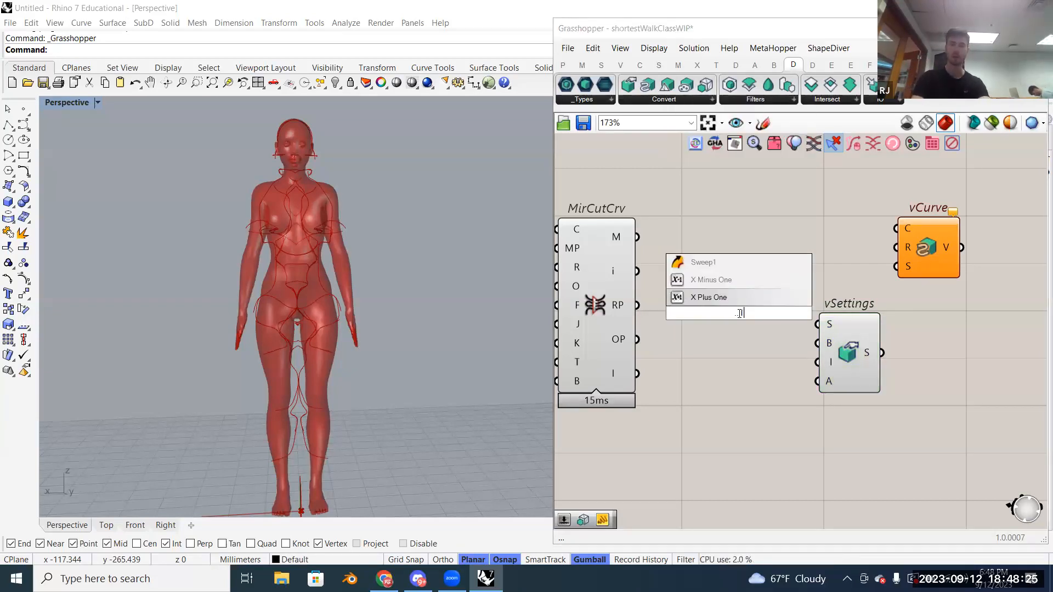
key(BackSpace)
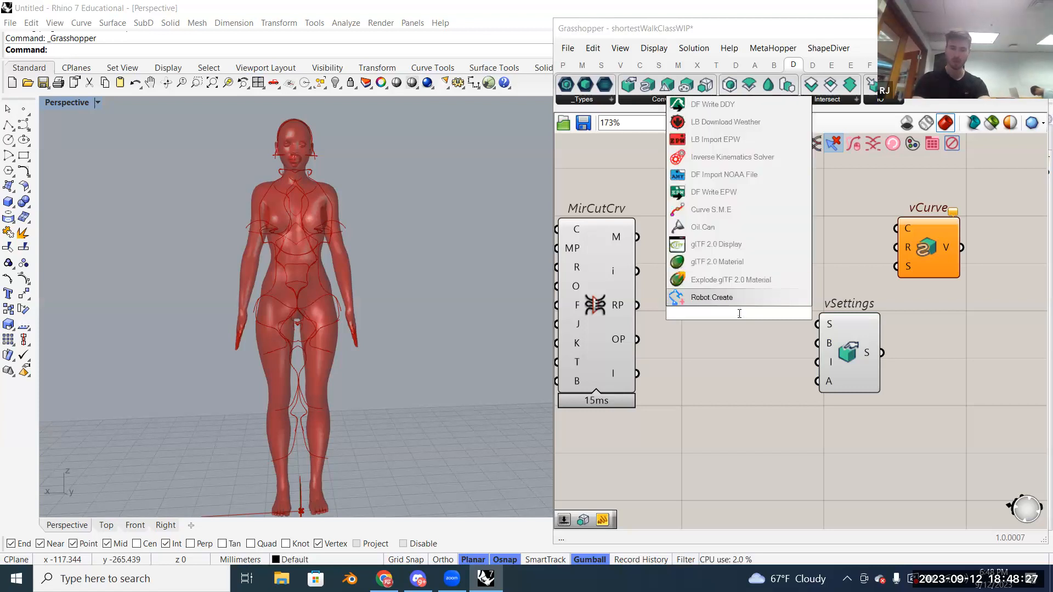
text(.01..1)
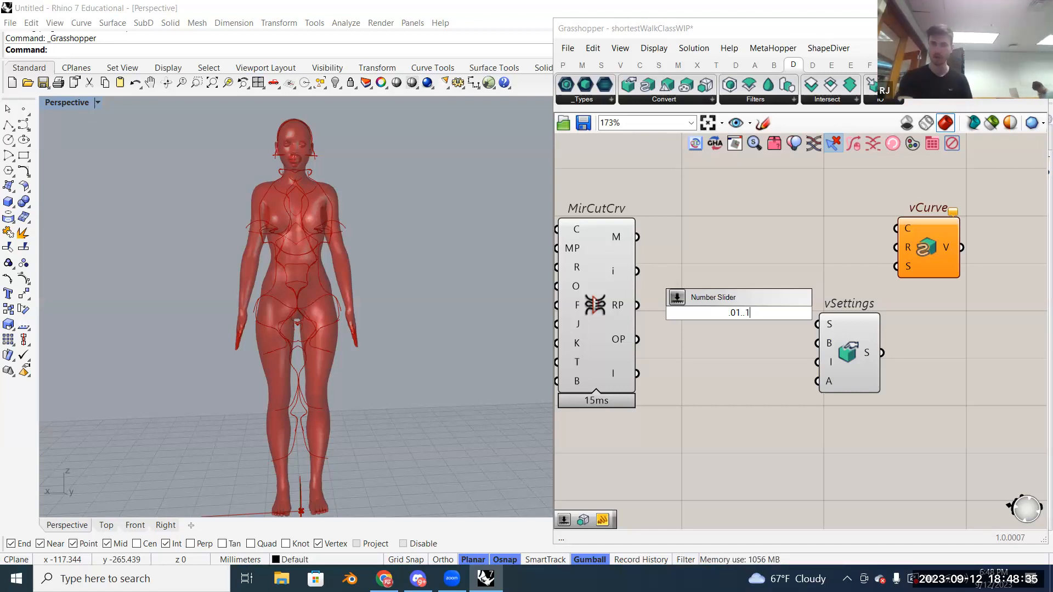
key(Return)
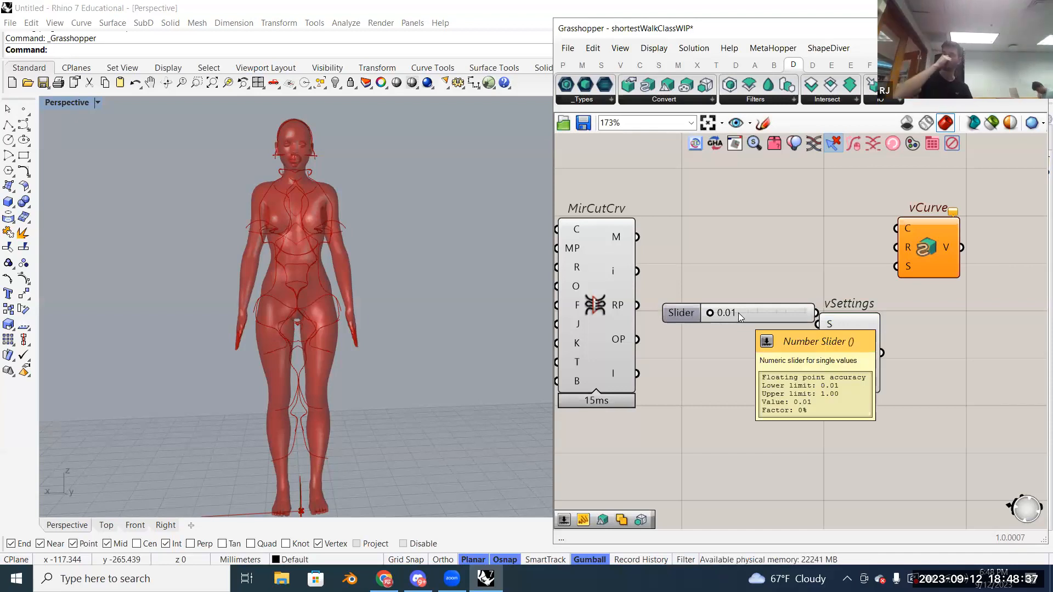
Step: Space out the slider and Create Settings, set the slider to 1.00 and connect it to the voxel size input
drag(858, 329, 871, 320)
drag(776, 312, 763, 315)
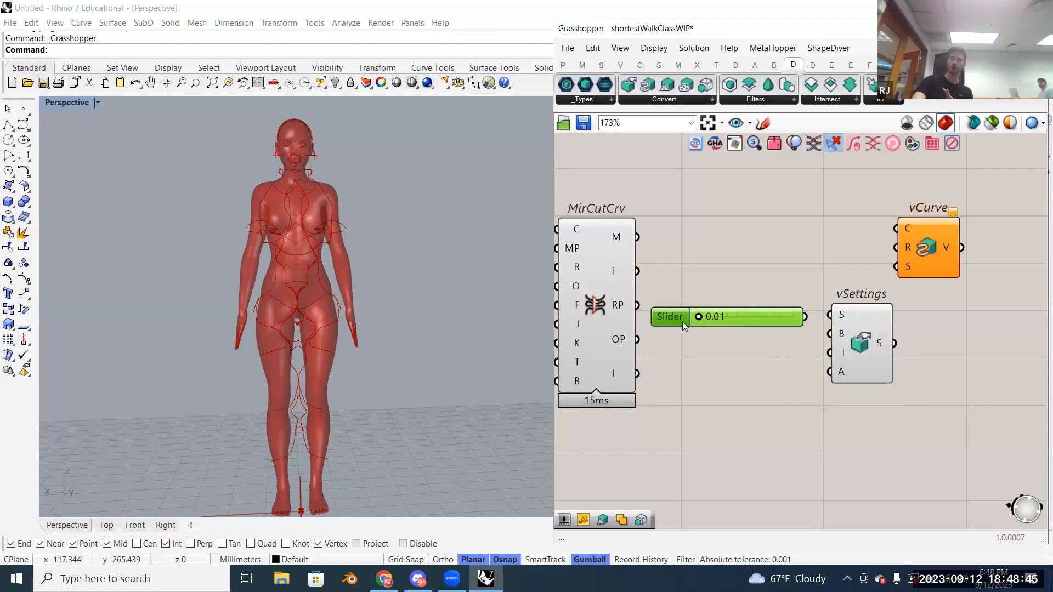
drag(699, 317, 851, 316)
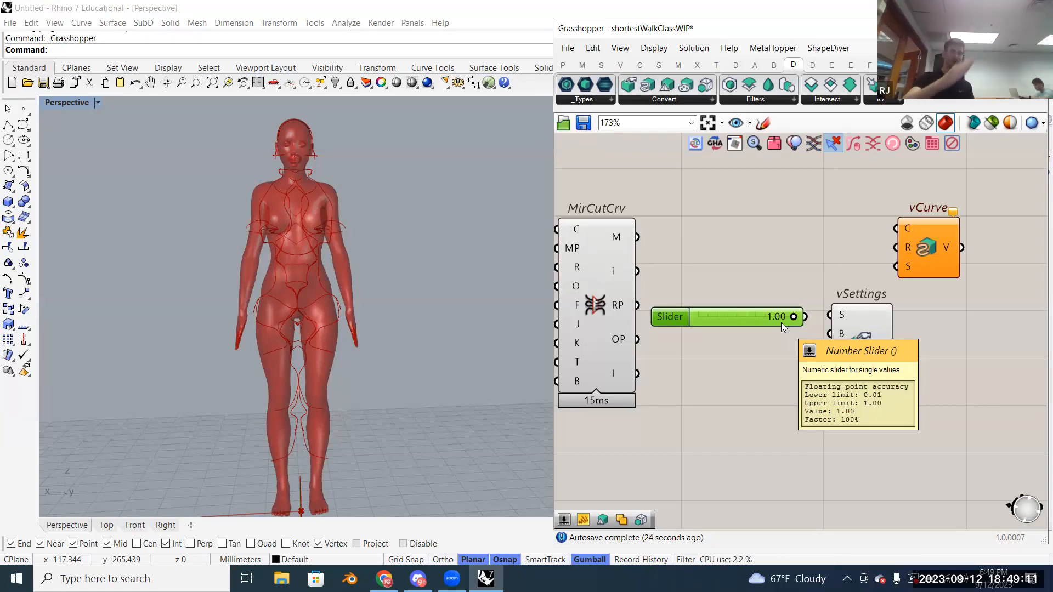
drag(805, 317, 876, 337)
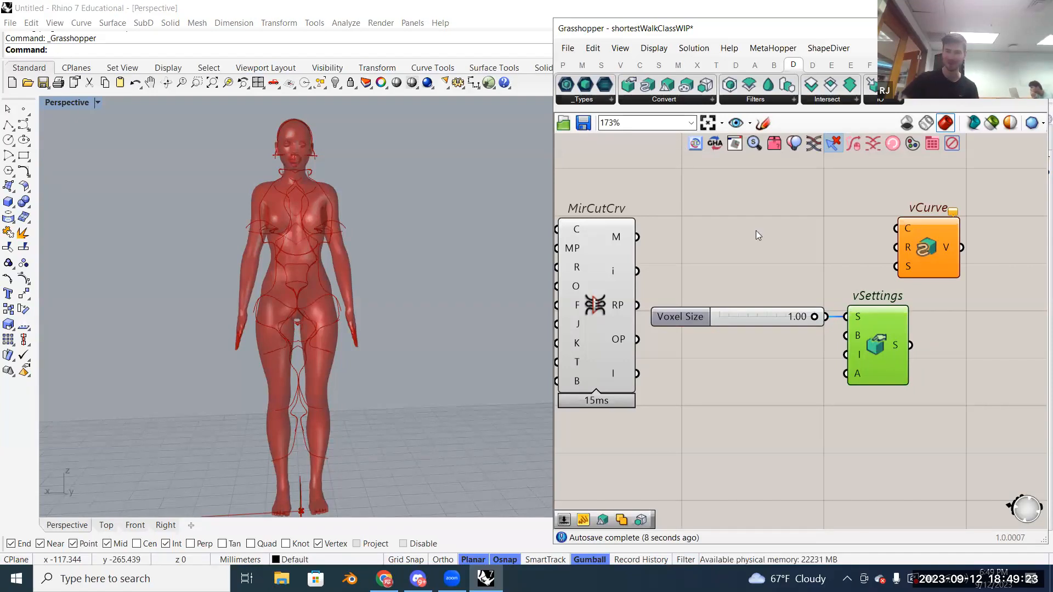
Step: Move Curve To Volume farther from Mirror Cut Curve and connect the Create Settings output to its settings input
drag(932, 249, 987, 265)
mouse_move(888, 256)
right_down()
mouse_move(859, 254)
mouse_move(876, 257)
right_up()
click(858, 255)
click(870, 325)
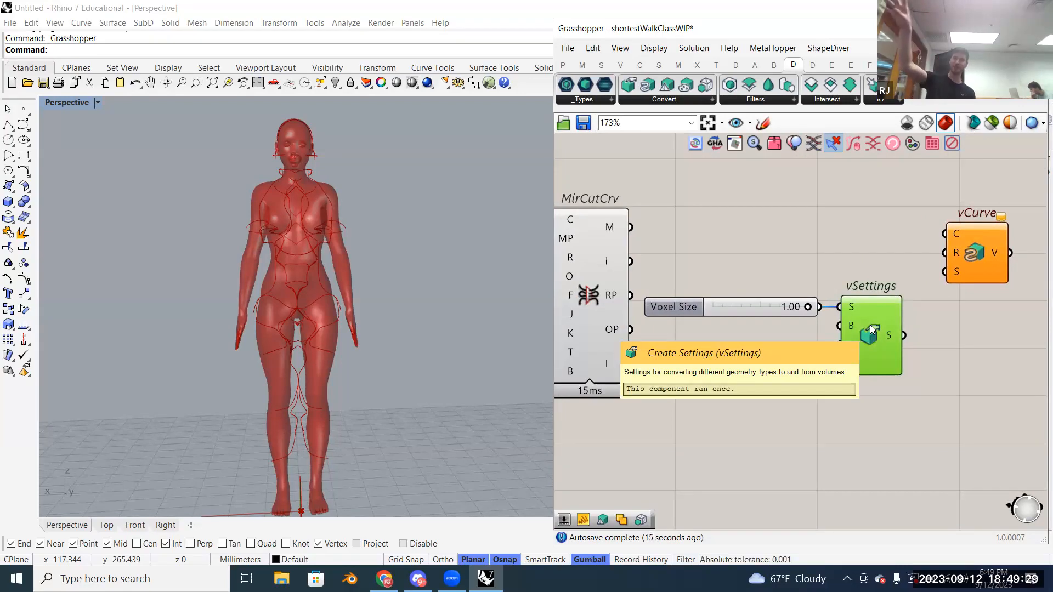
drag(905, 336, 945, 272)
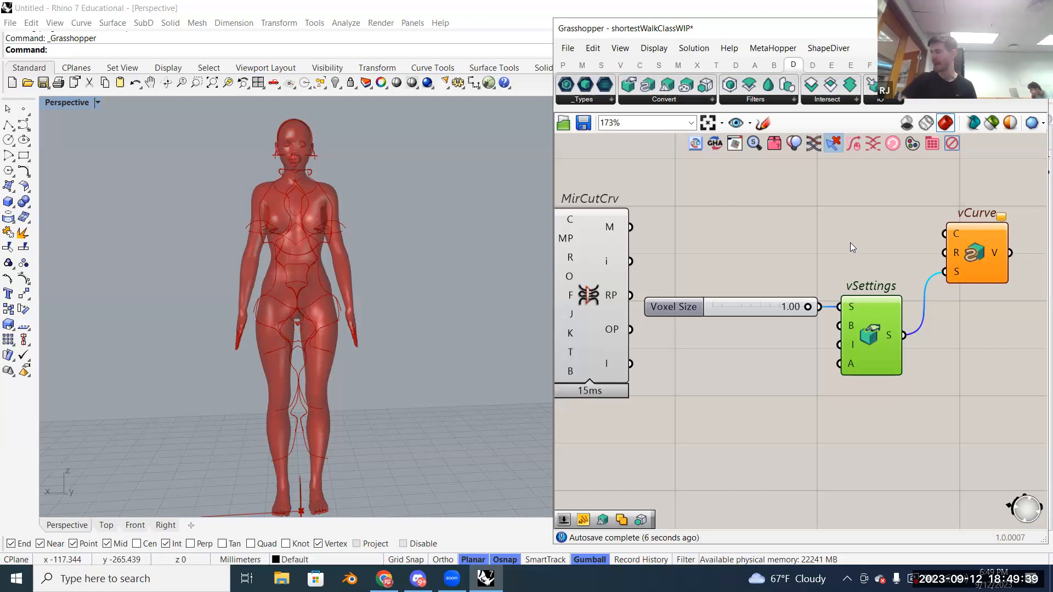
mouse_move(957, 255)
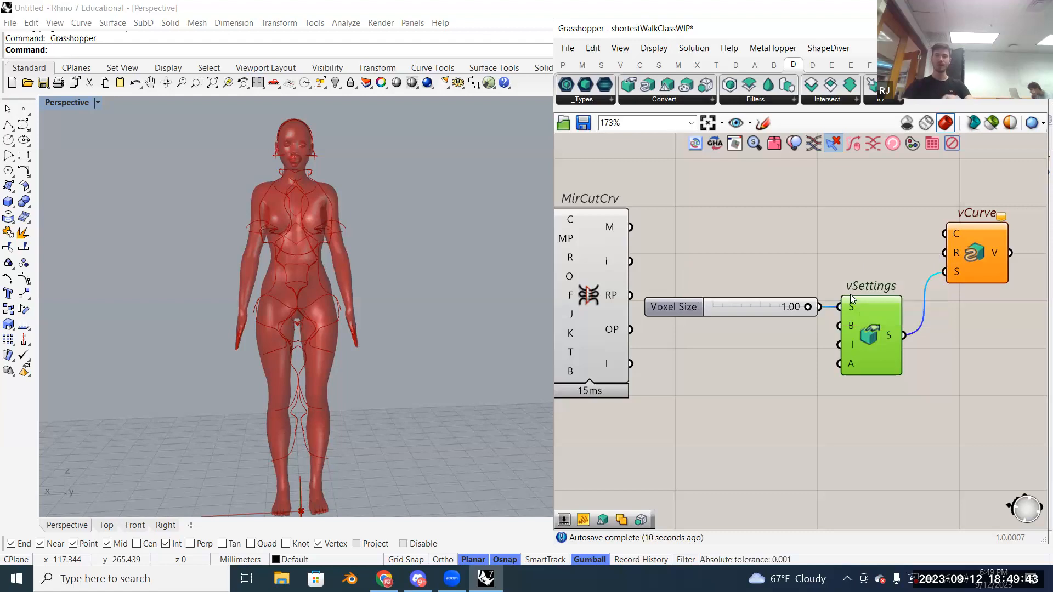
mouse_move(862, 323)
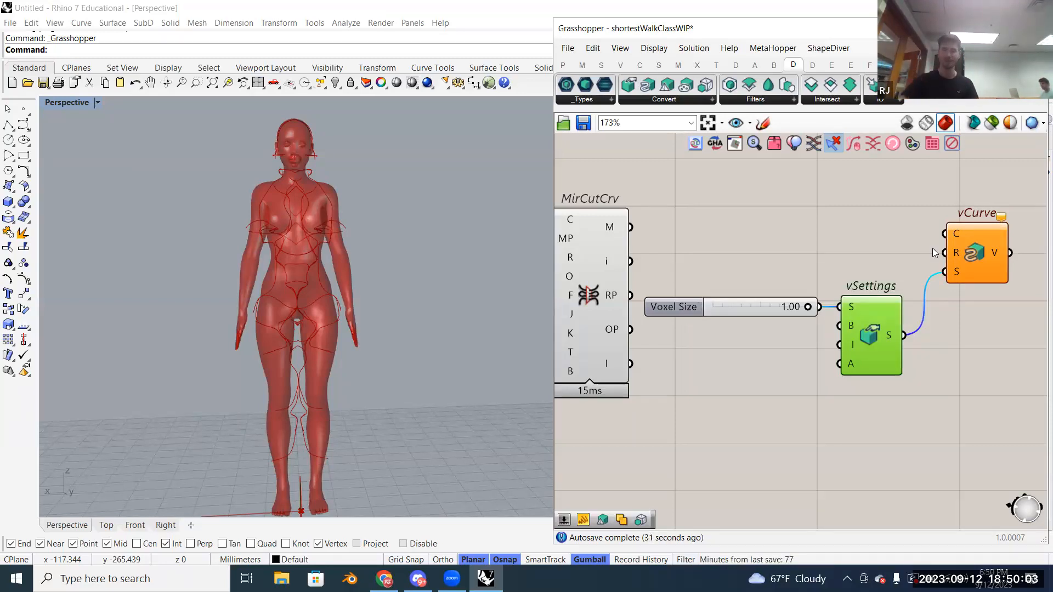
Step: Add a number slider ranging from 0.01 to 10 just above the Voxel Size slider
click(825, 256)
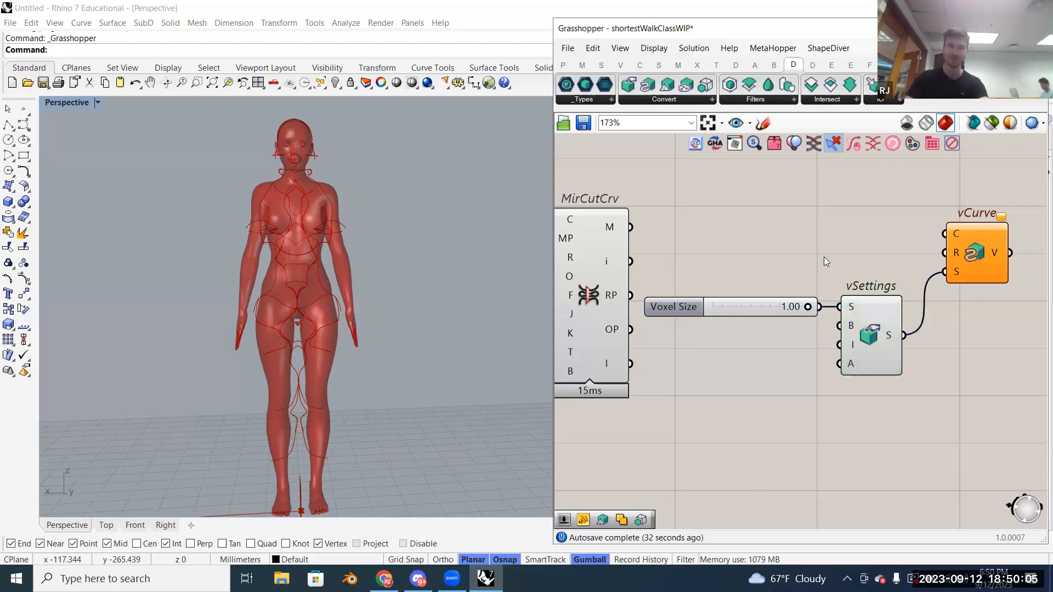
double_click(824, 257)
text(.01)
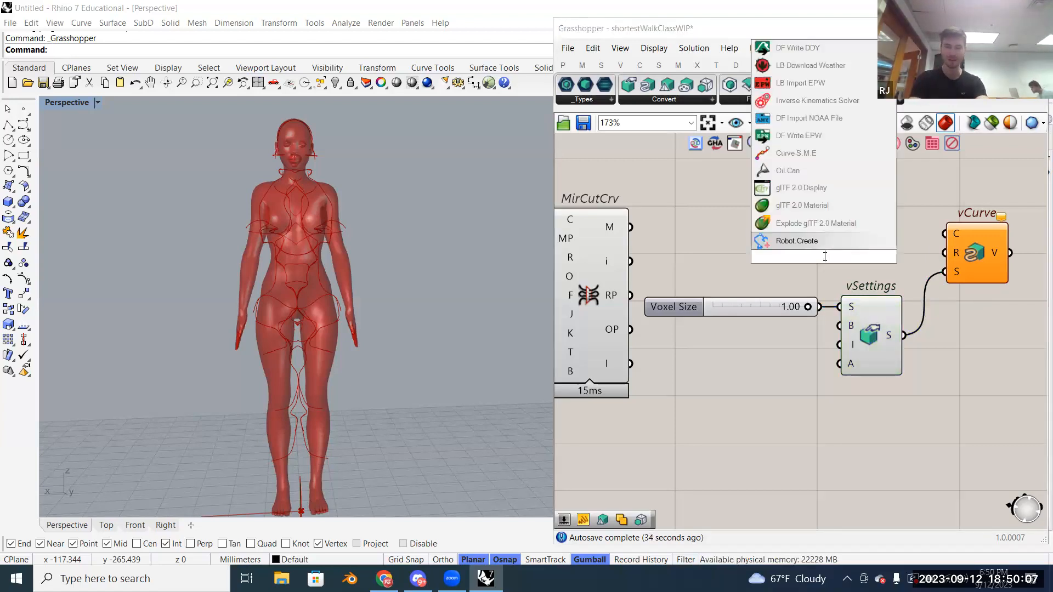
text(..10)
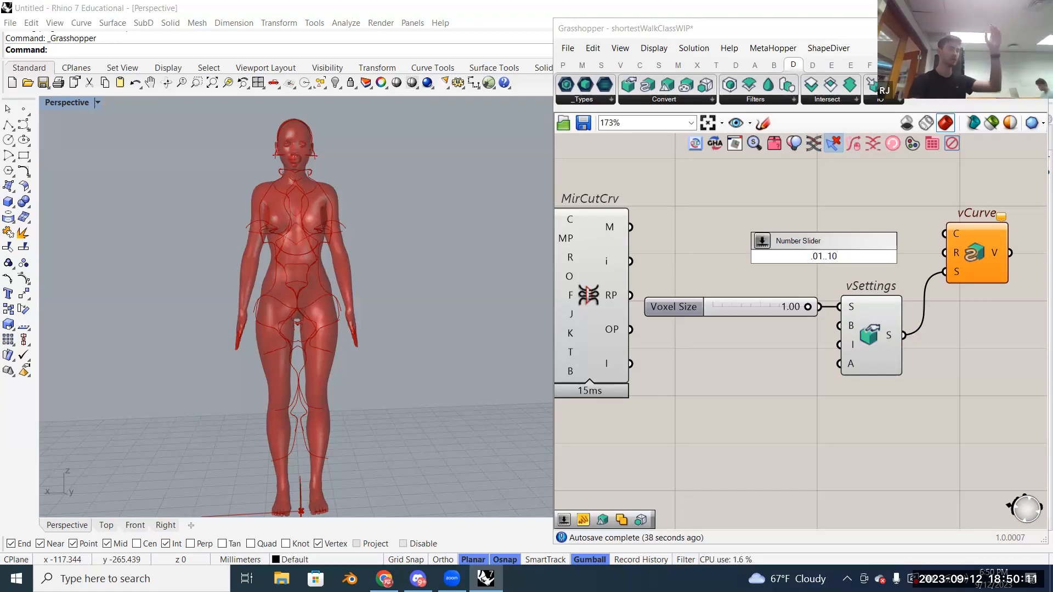
key(Return)
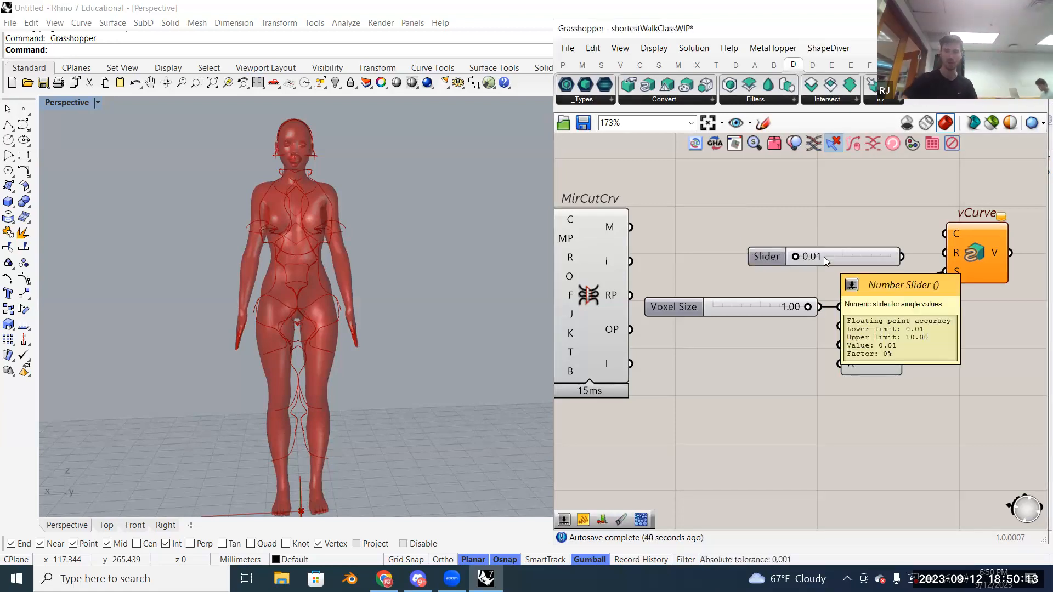
Step: Set the new slider to 6.02, connect it to Curve To Volume's radius input and place it just above Voxel Size
drag(796, 258, 854, 258)
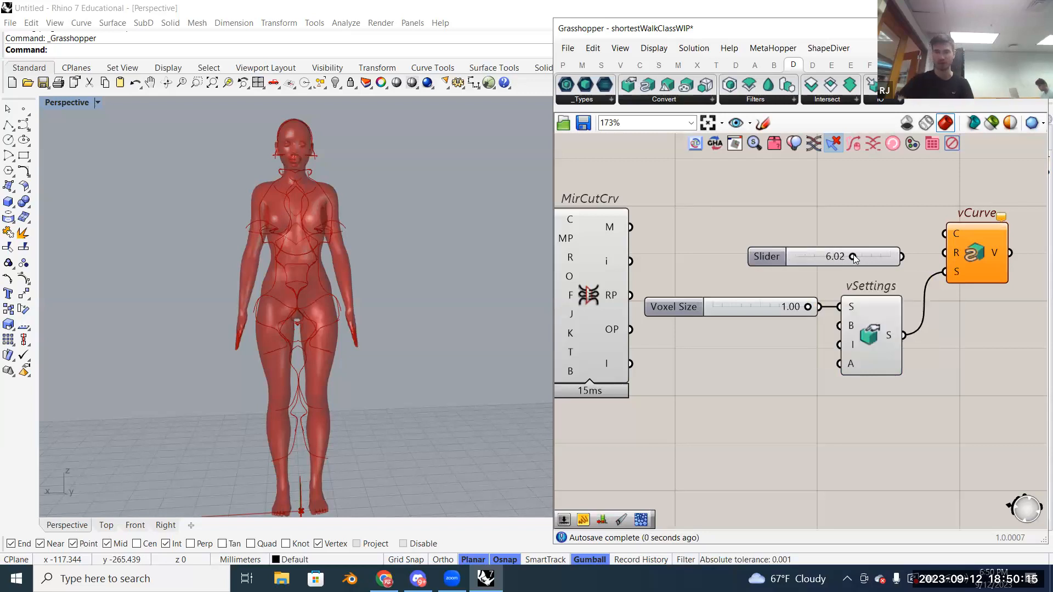
drag(780, 261, 766, 261)
drag(884, 256, 944, 252)
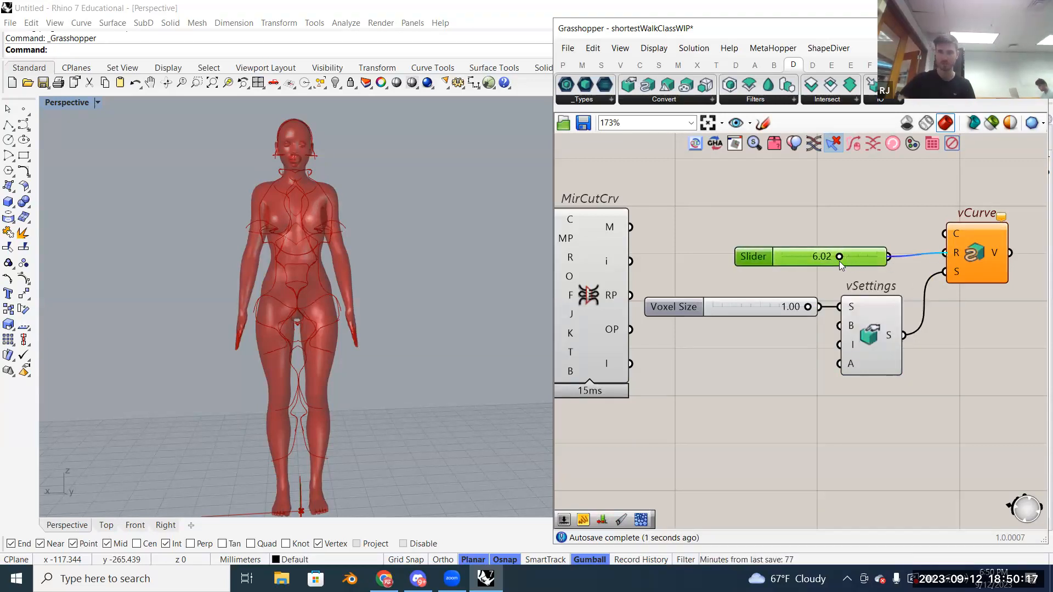
drag(787, 256, 774, 258)
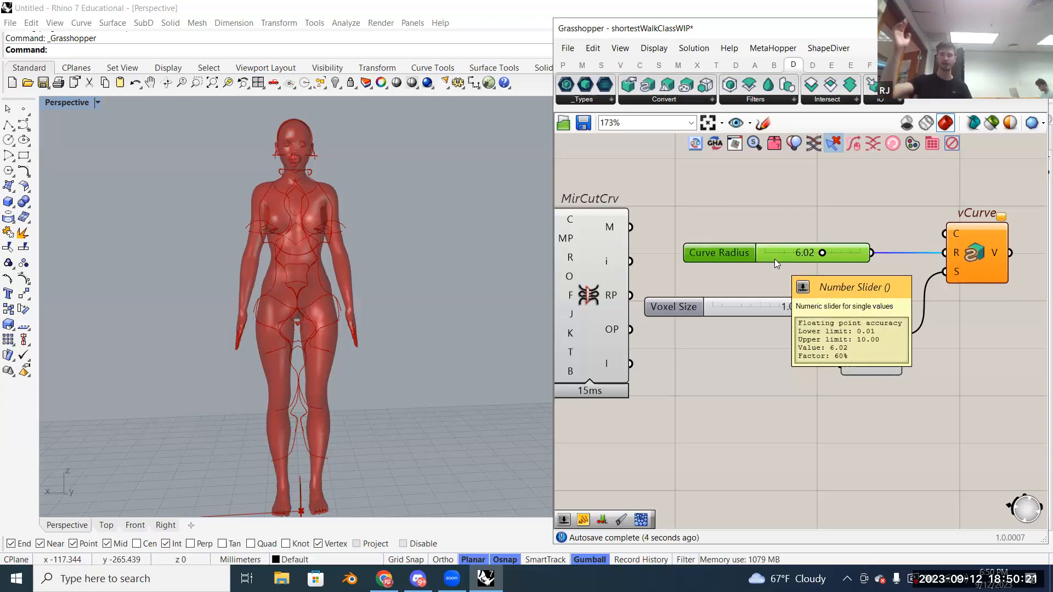
drag(767, 261, 753, 282)
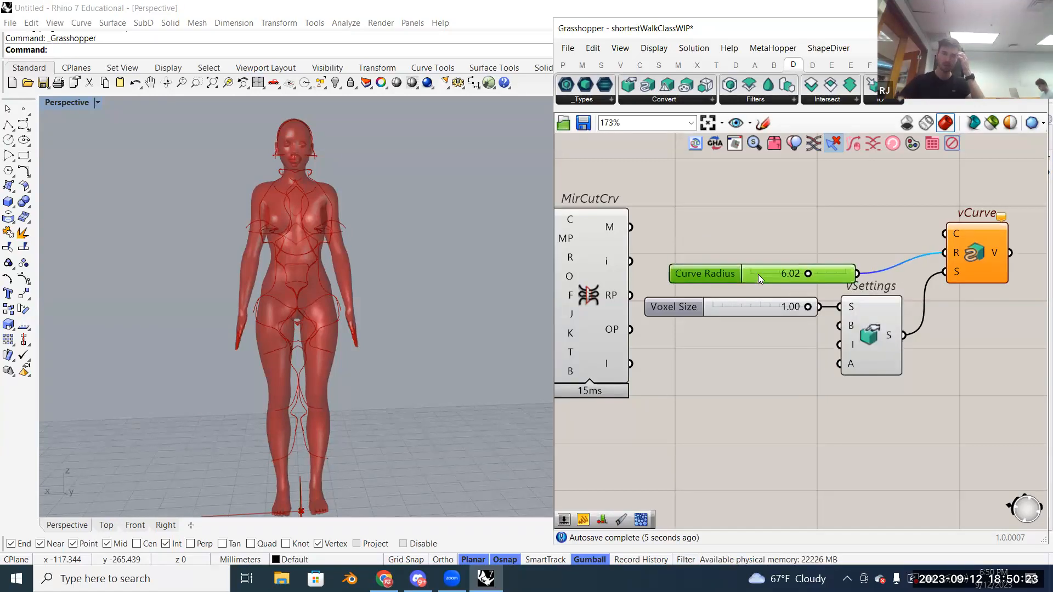
click(781, 229)
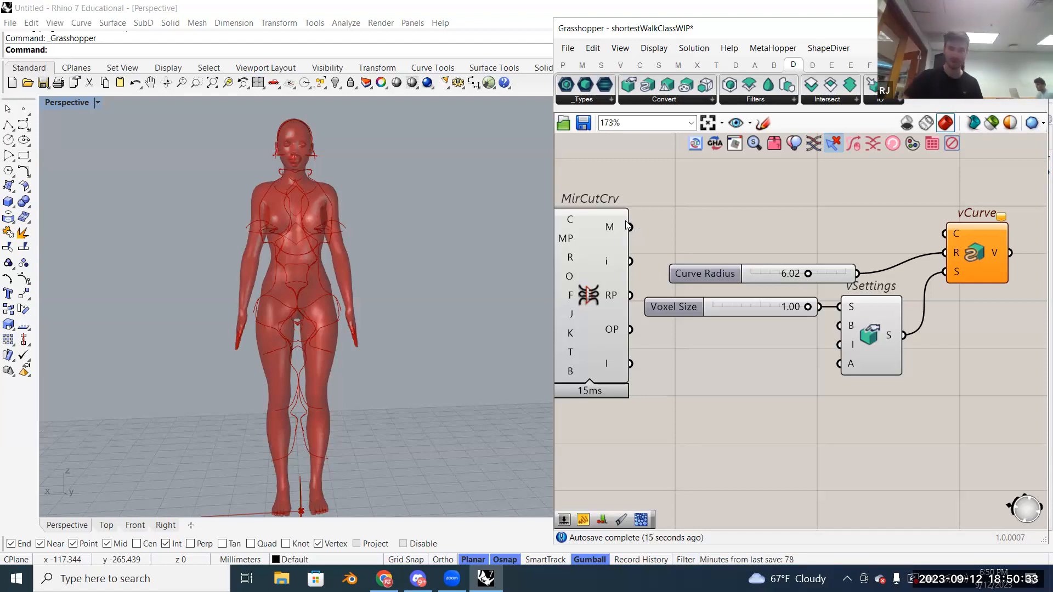
Step: Connect Mirror Cut Curve's M output to Curve To Volume's curve input and set the Curve Radius to 1.80
drag(632, 229, 945, 234)
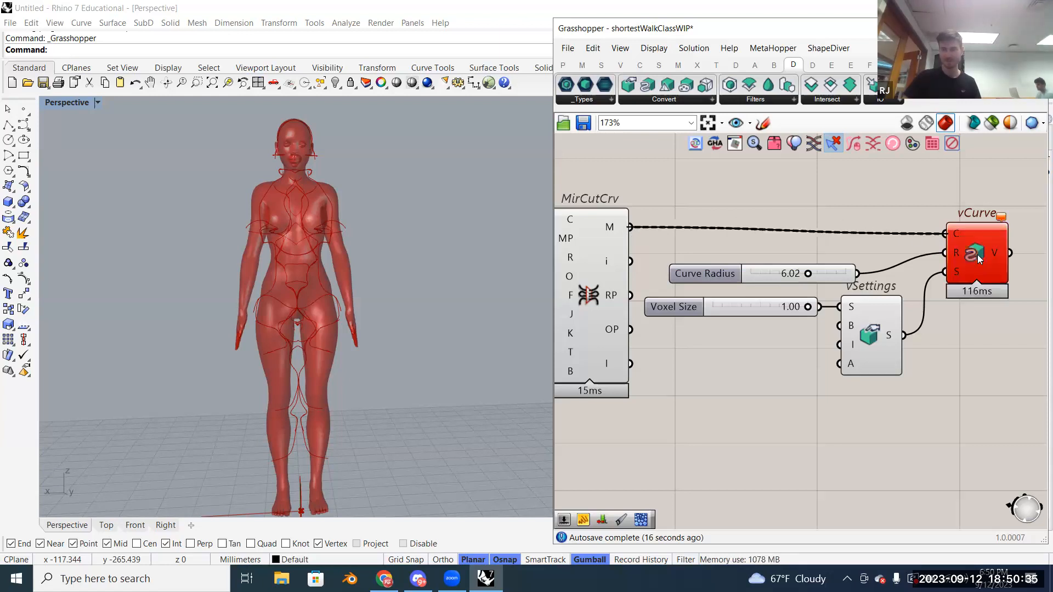
mouse_move(1007, 216)
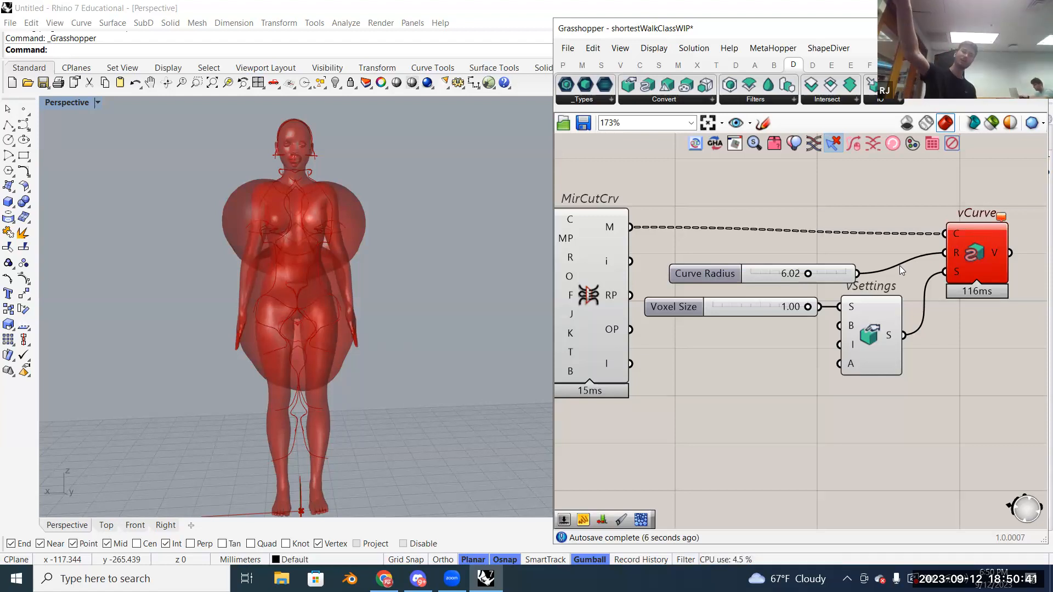
scroll(721, 261, down, 3)
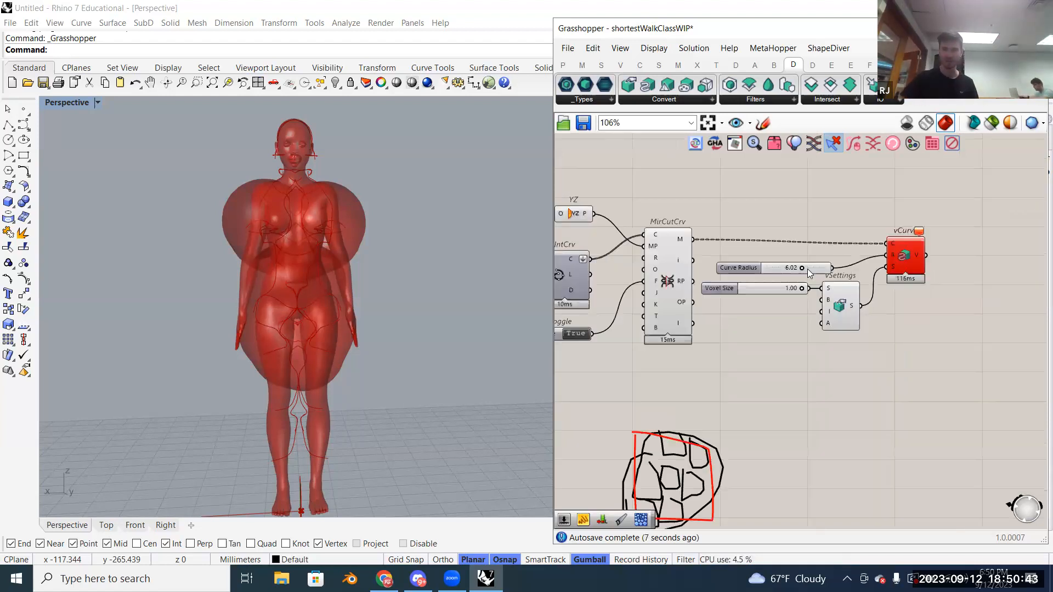
scroll(799, 271, up, 3)
drag(791, 265, 765, 266)
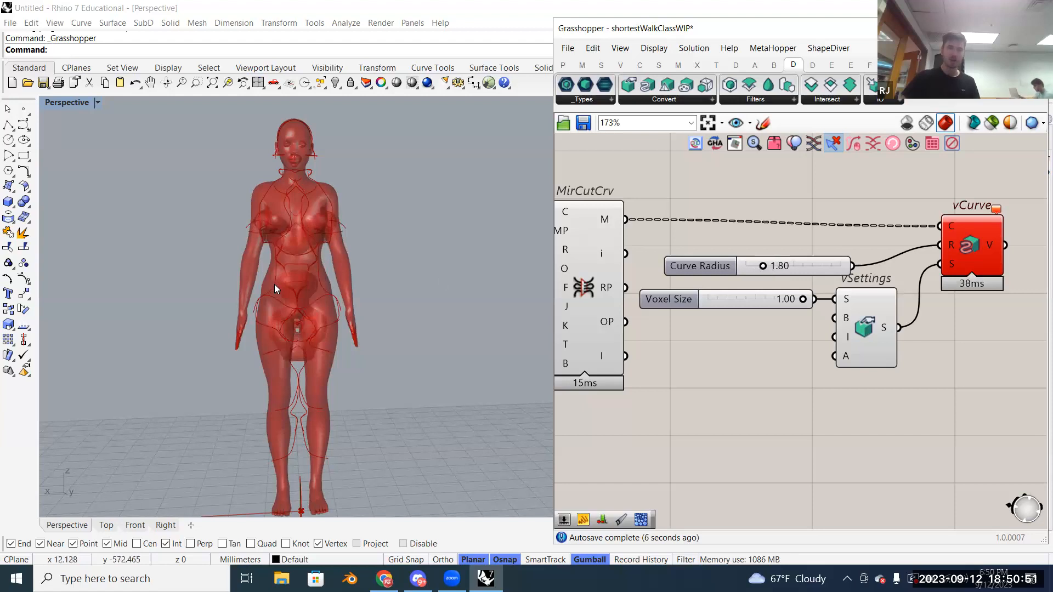
Step: Refine the volume on the body by setting Voxel Size to 0.26 and Curve Radius to 0.99
scroll(281, 283, up, 2)
mouse_move(846, 312)
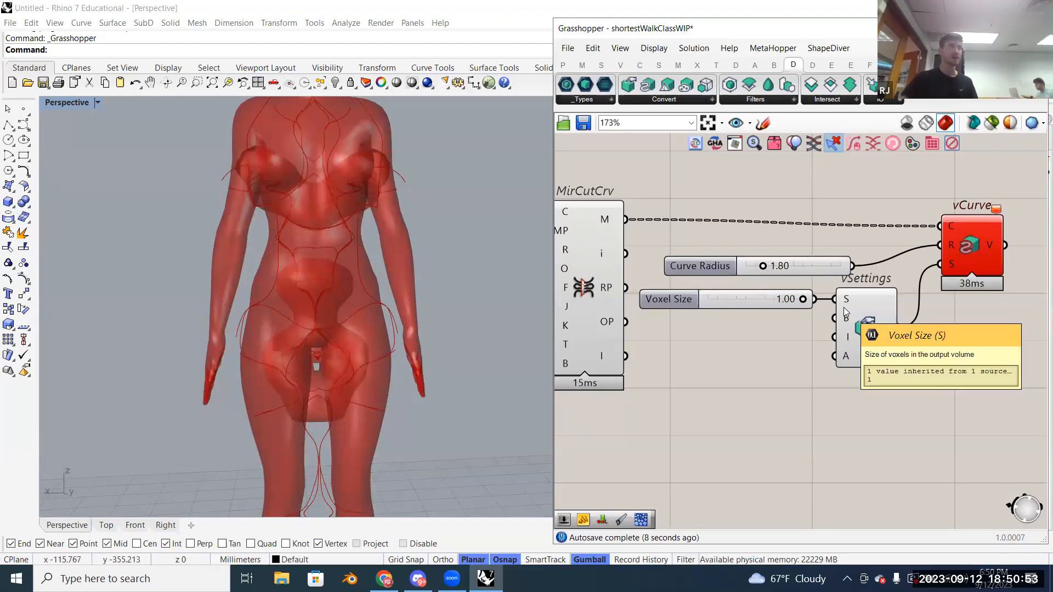
scroll(761, 350, down, 3)
scroll(807, 335, up, 2)
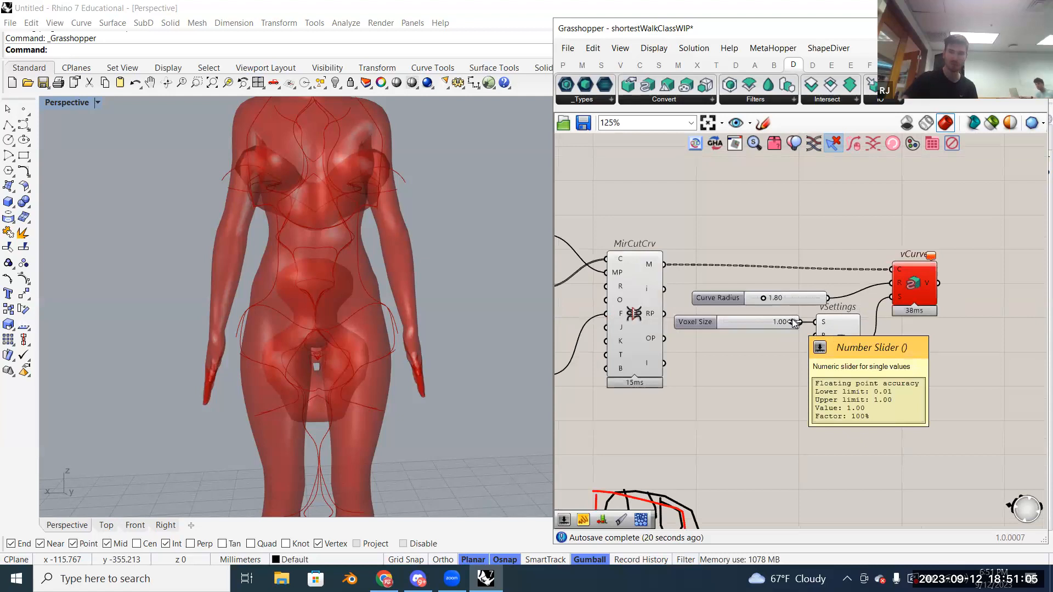
scroll(792, 319, up, 1)
drag(783, 323, 745, 292)
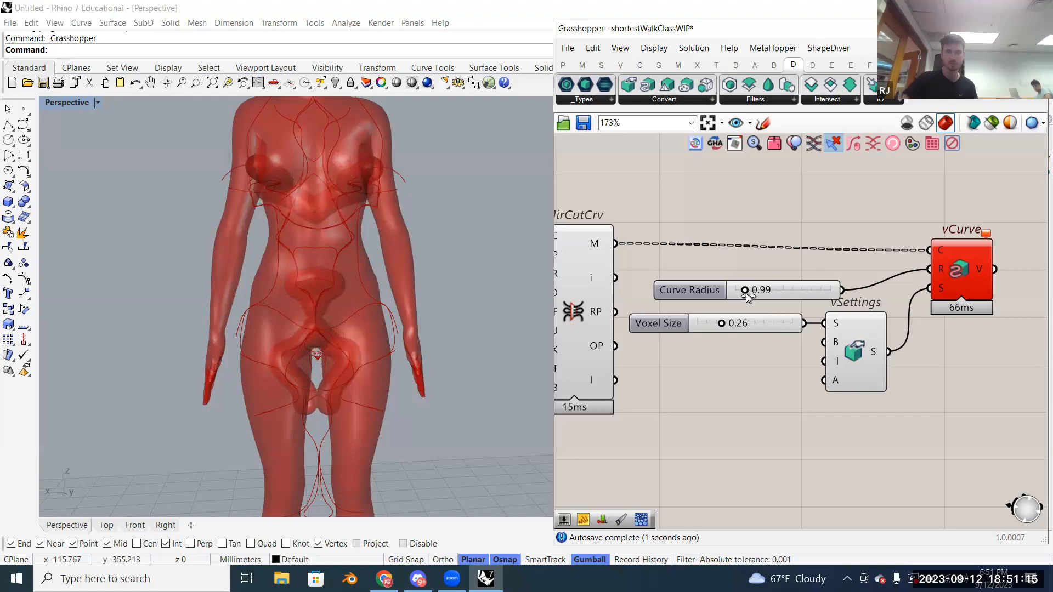
Step: Highlight the Mirror Cut Curve geometry in the viewport to compare its curves with the generated volume
click(561, 274)
scroll(766, 242, down, 2)
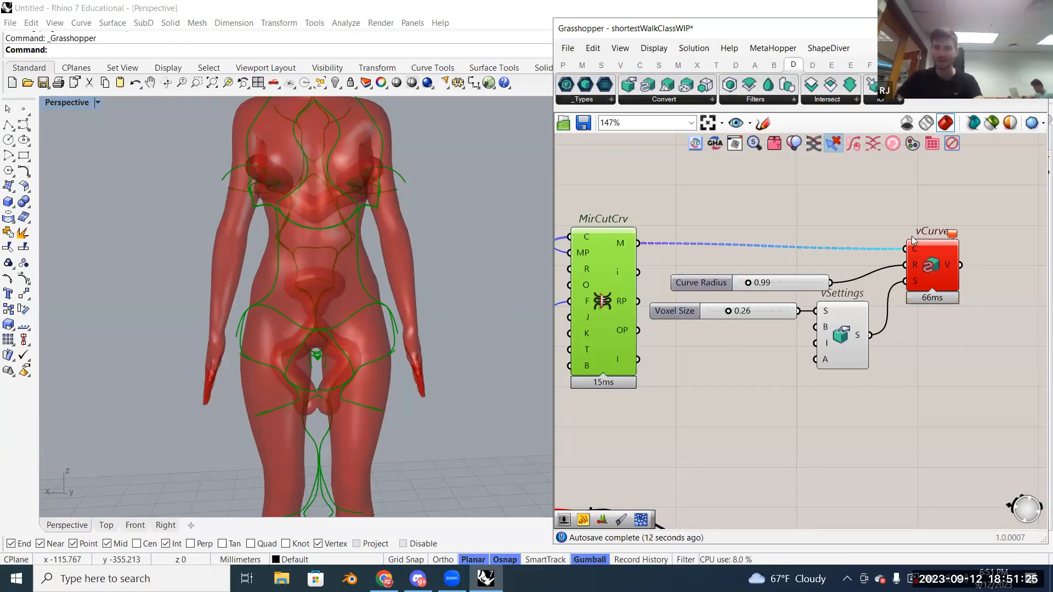
click(941, 249)
click(842, 225)
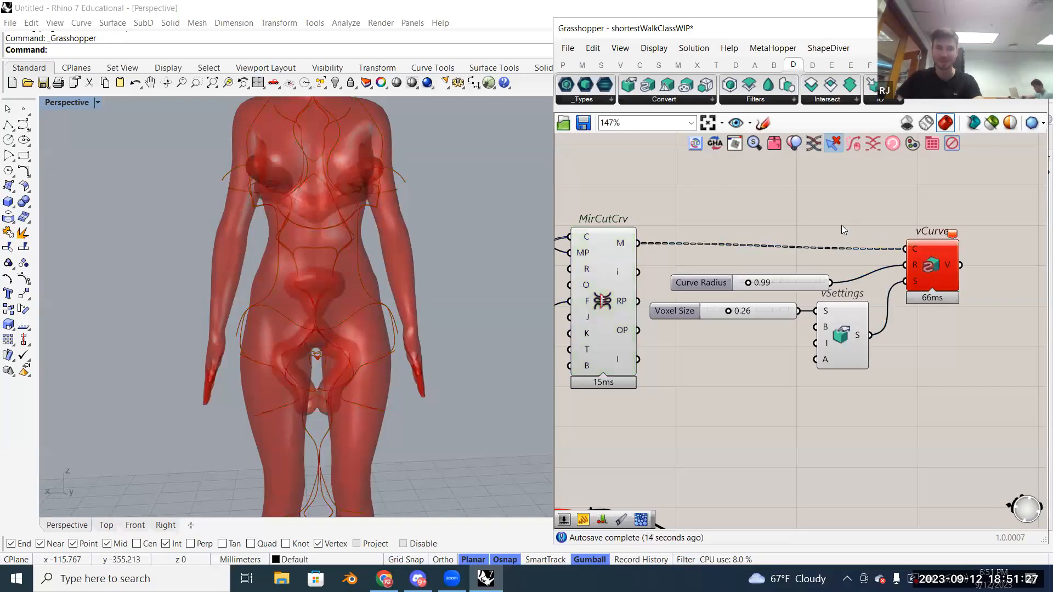
Step: Lock the Grasshopper solver and open the autosaved recovery version of ShortestWalkOutfit.gh
right_click(827, 213)
click(865, 359)
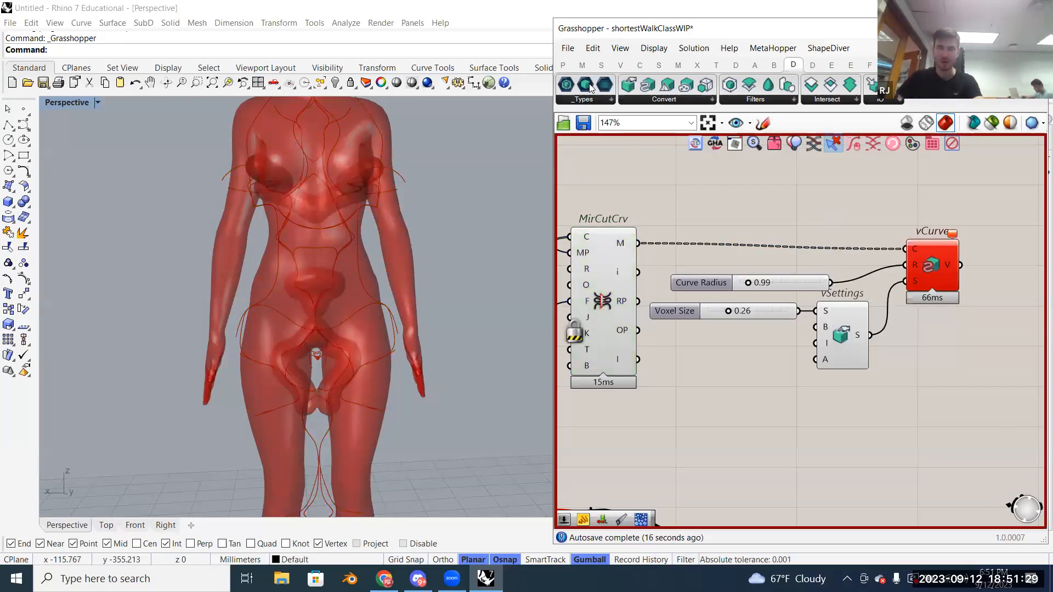
click(567, 48)
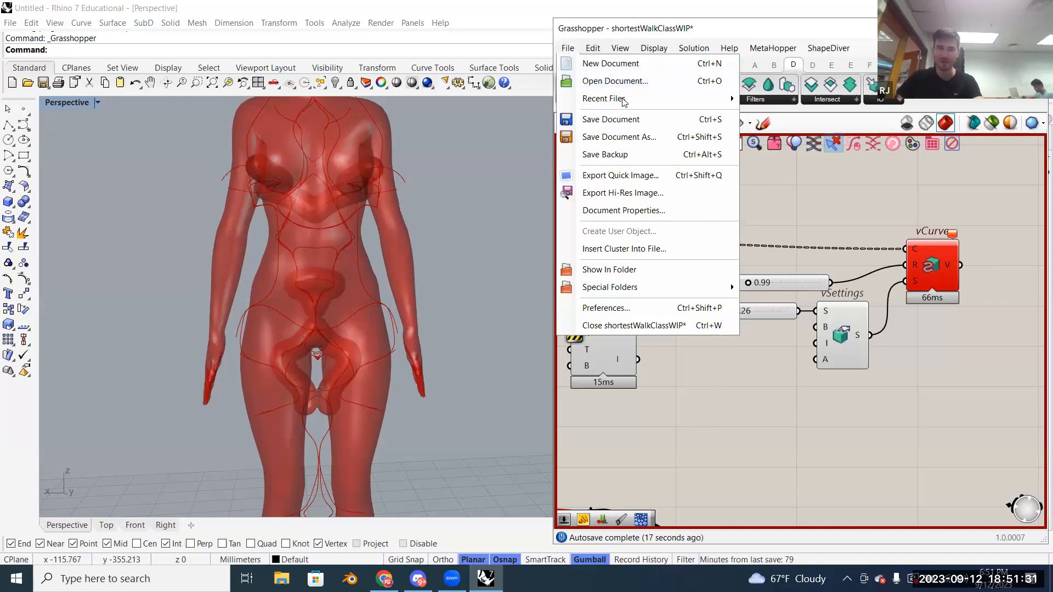
click(609, 78)
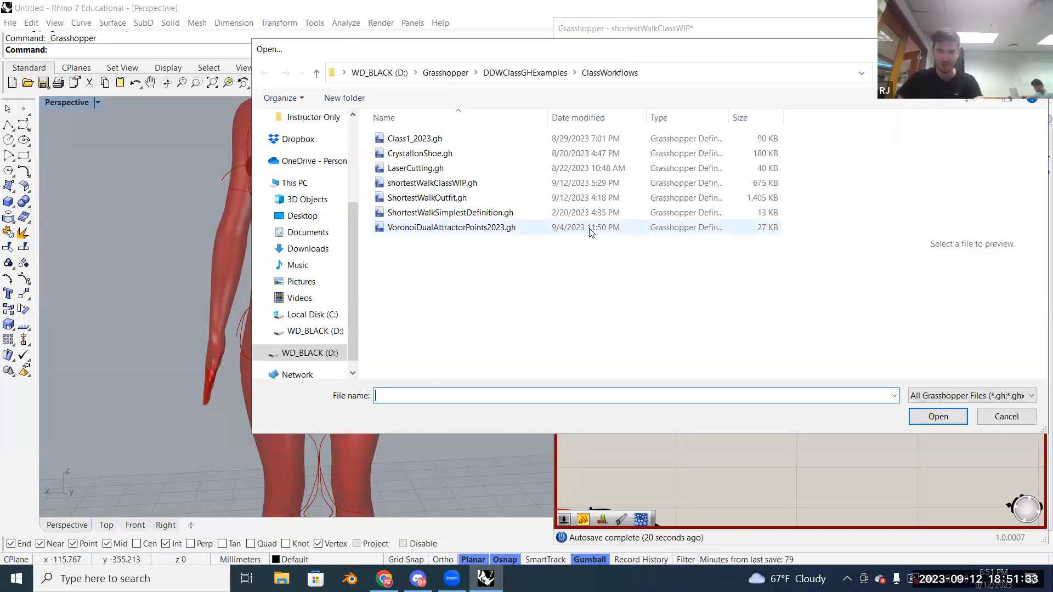
double_click(584, 198)
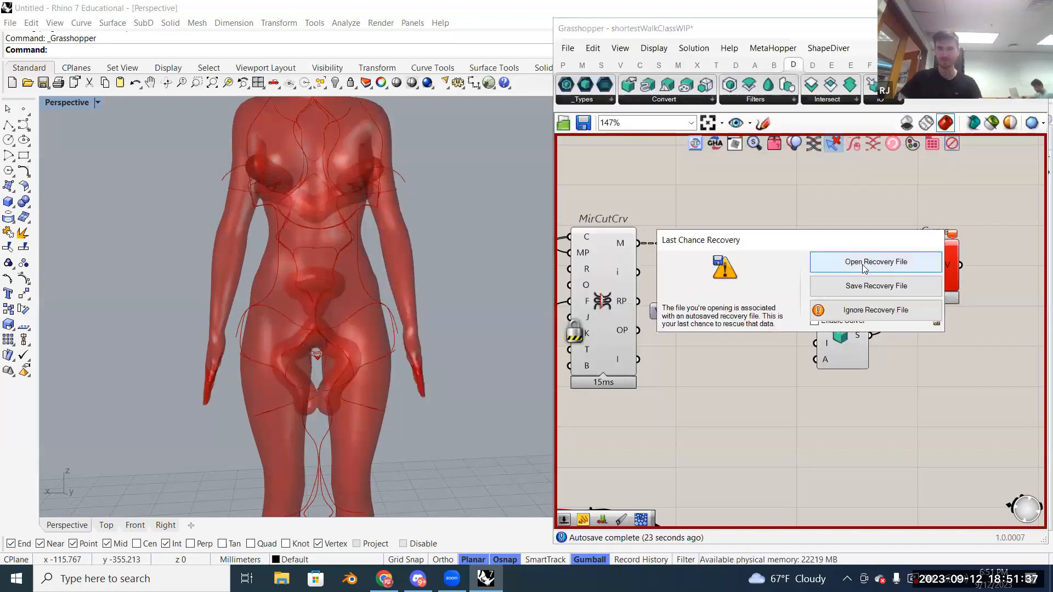
click(864, 265)
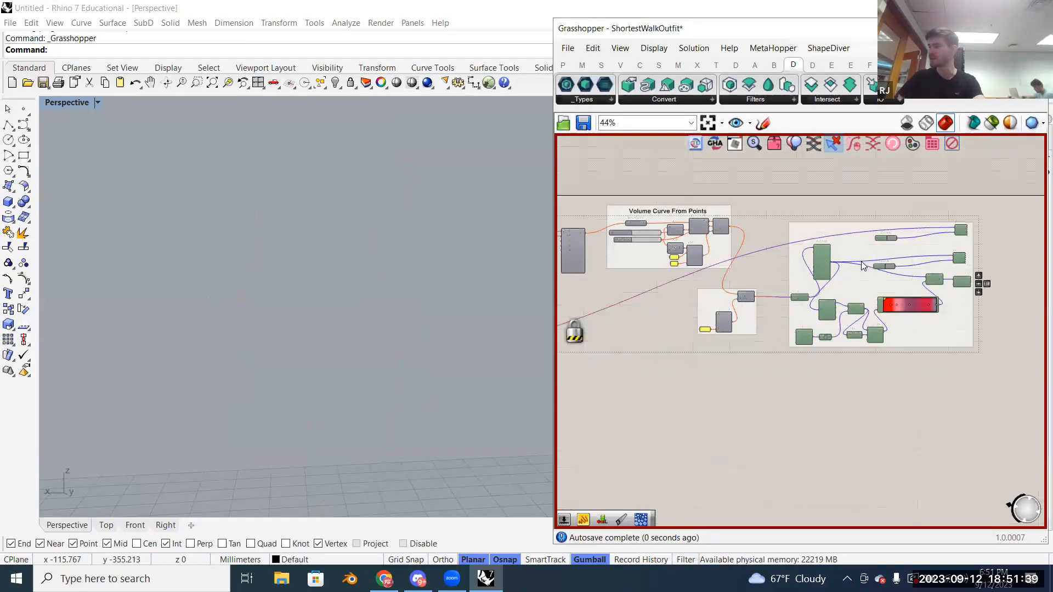
Step: Copy the Volume Curve From Points group from ShortestWalkOutfit into a new Grasshopper document
right_drag(667, 246, 736, 250)
scroll(736, 250, down, 2)
scroll(731, 252, up, 5)
drag(632, 206, 955, 373)
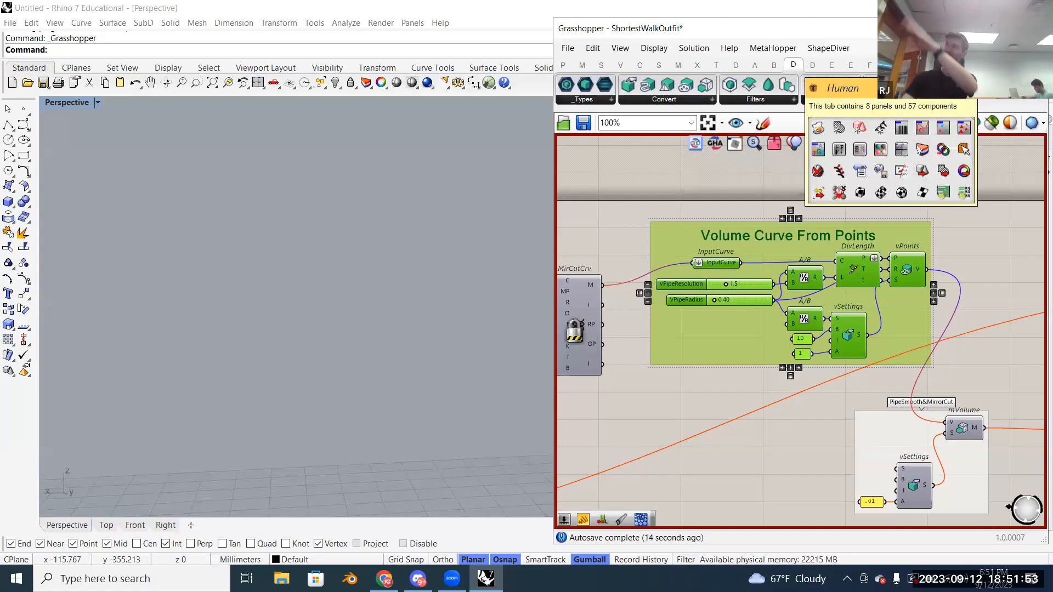
click(568, 47)
click(585, 64)
scroll(747, 283, down, 8)
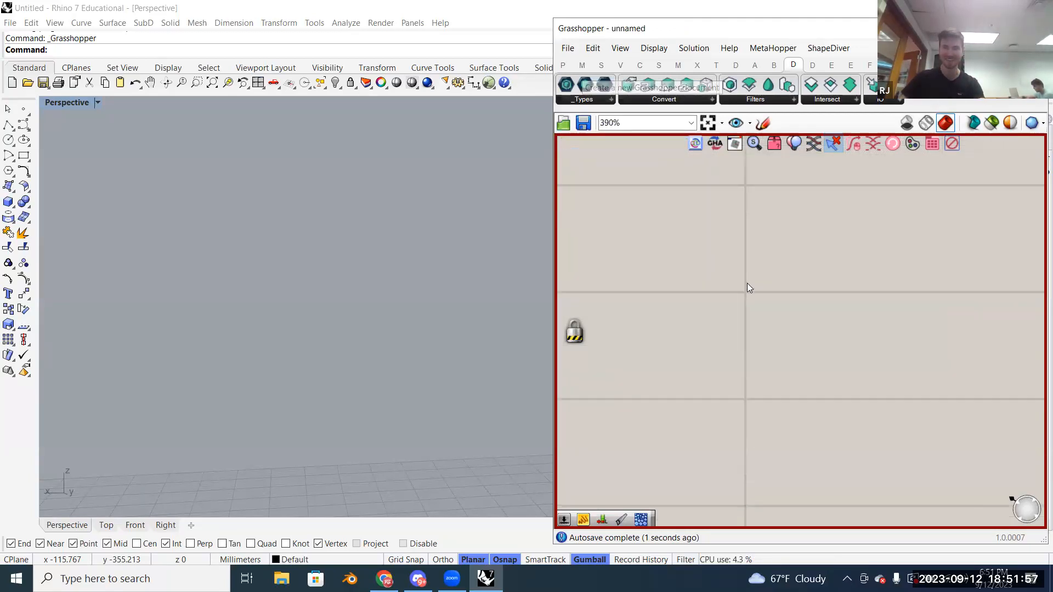
key(ctrl+v)
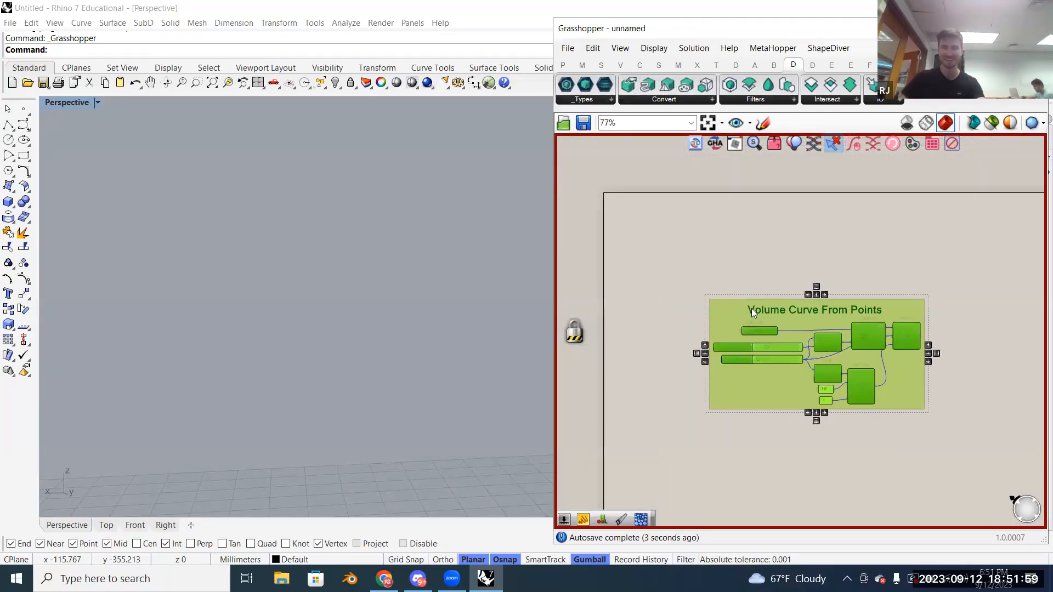
scroll(648, 239, up, 3)
click(612, 172)
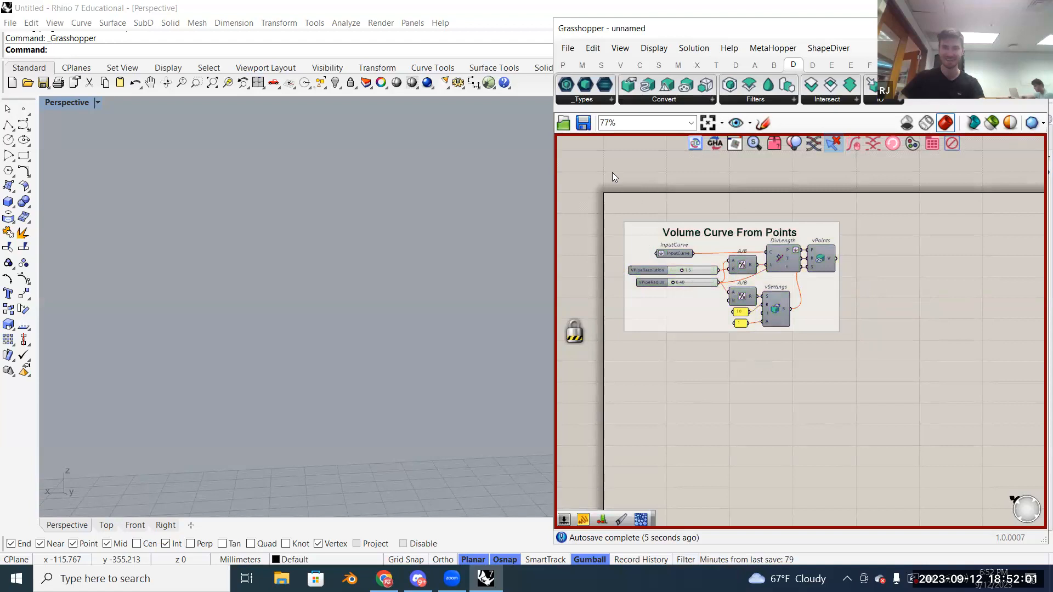
Step: Save the new document as crvFromPoints in the ClassWorkflows folder
click(568, 48)
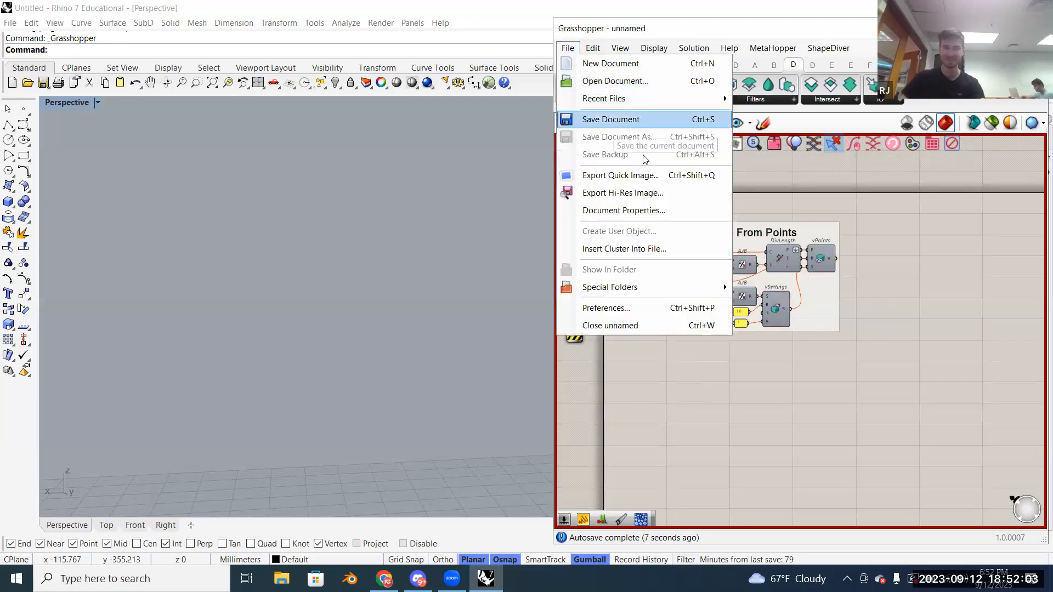
click(614, 120)
text(c)
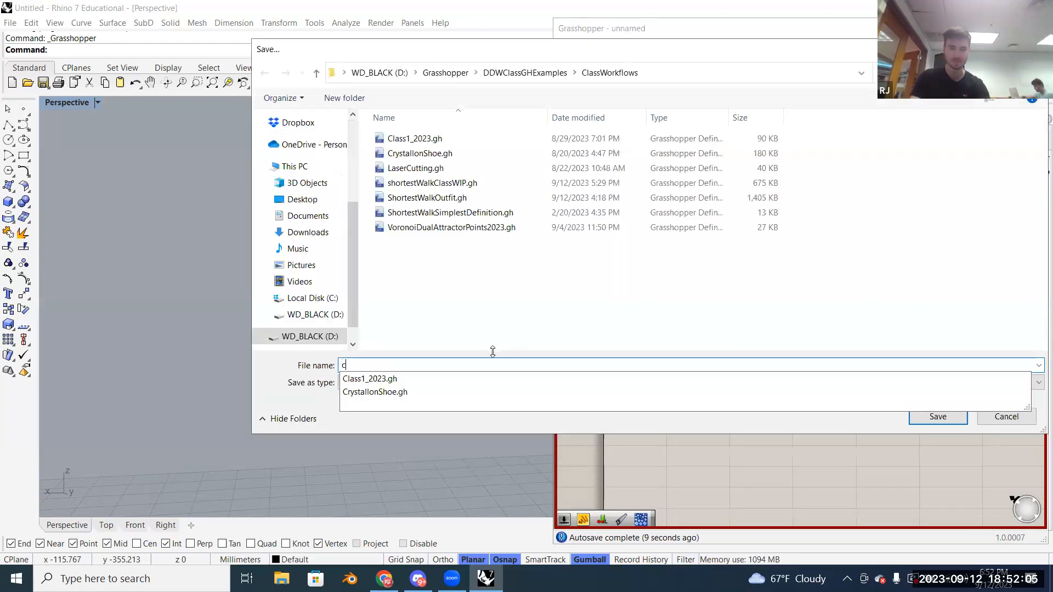
text(rvFromPoints)
key(Return)
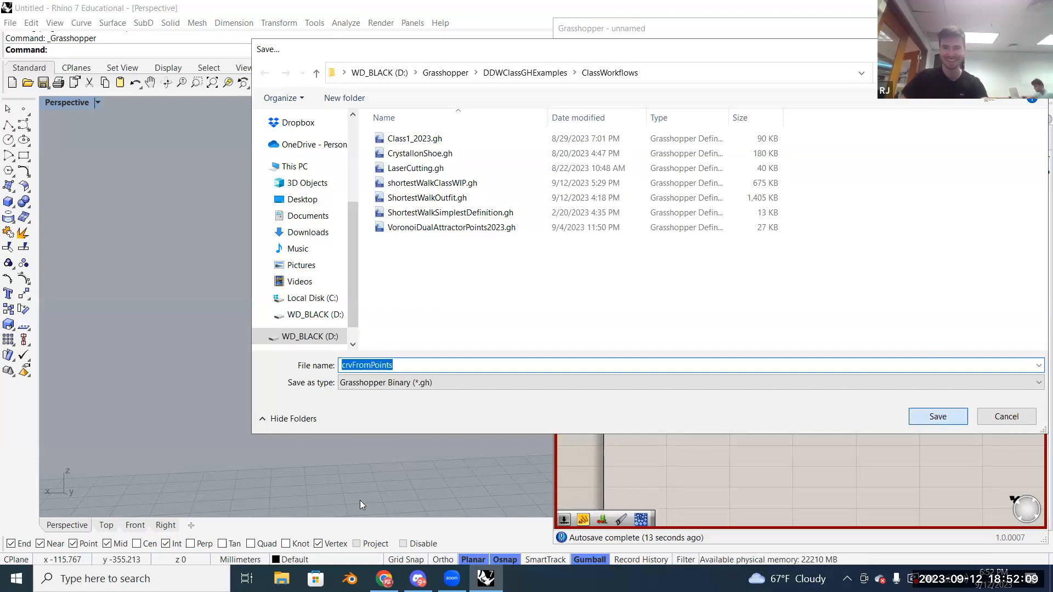
mouse_move(418, 578)
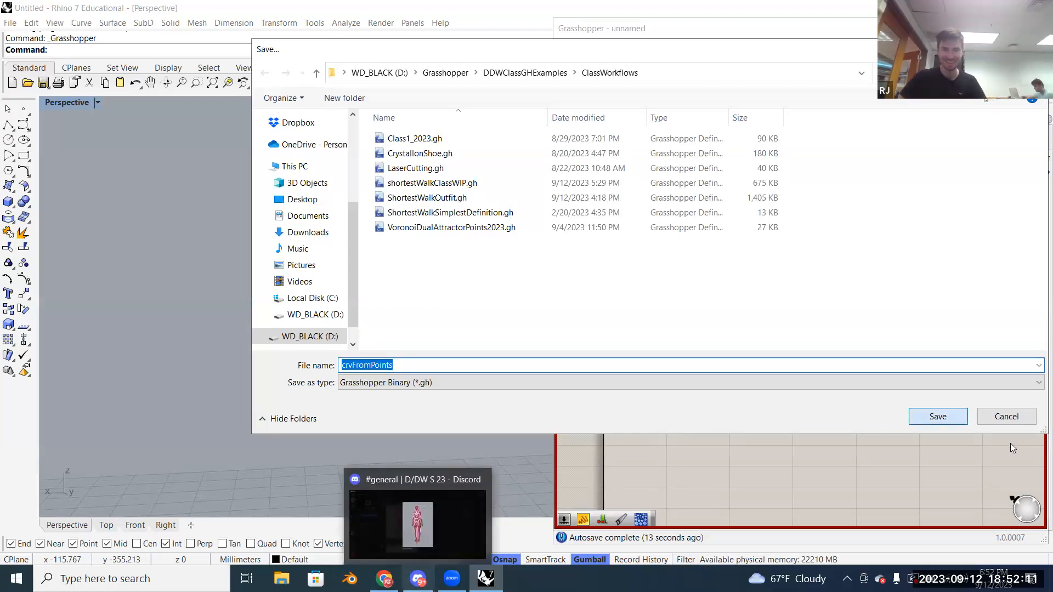
click(953, 418)
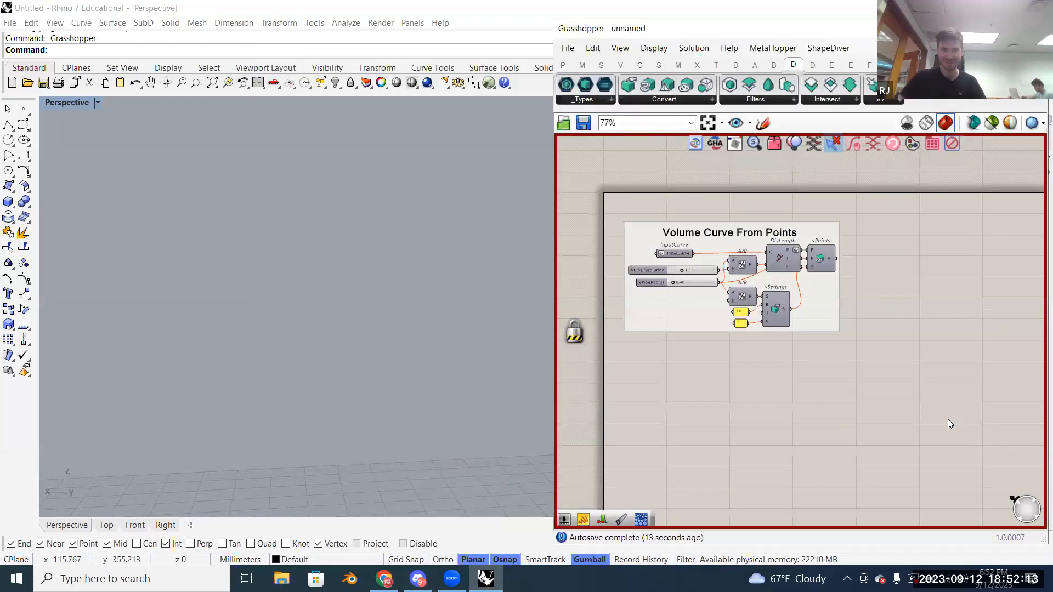
Step: Switch to Discord and post crvFromPoints.gh in the file-sharing channel of the D/DW F 23 server
click(418, 579)
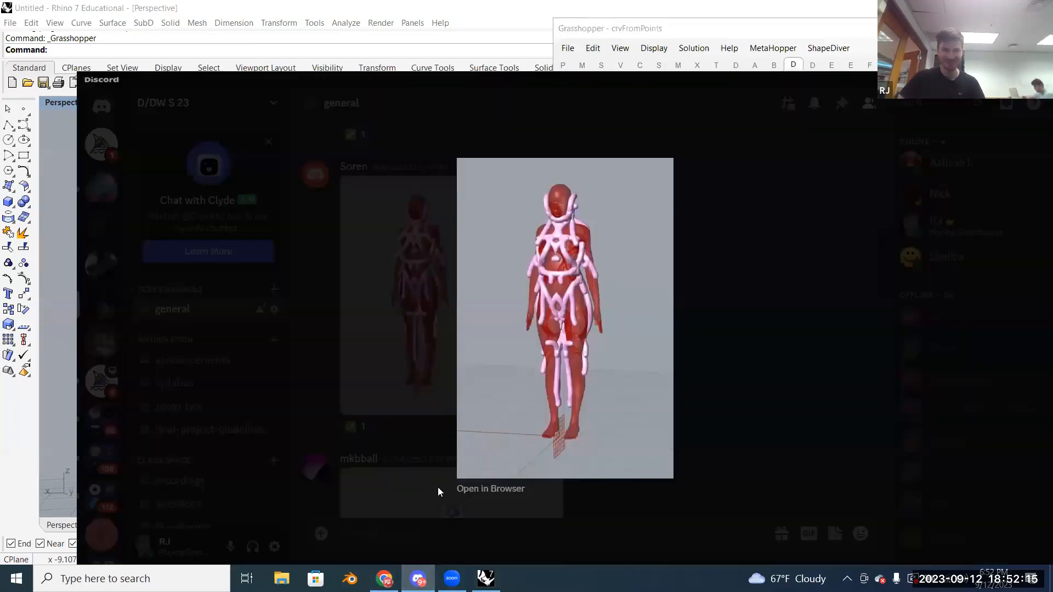
click(226, 349)
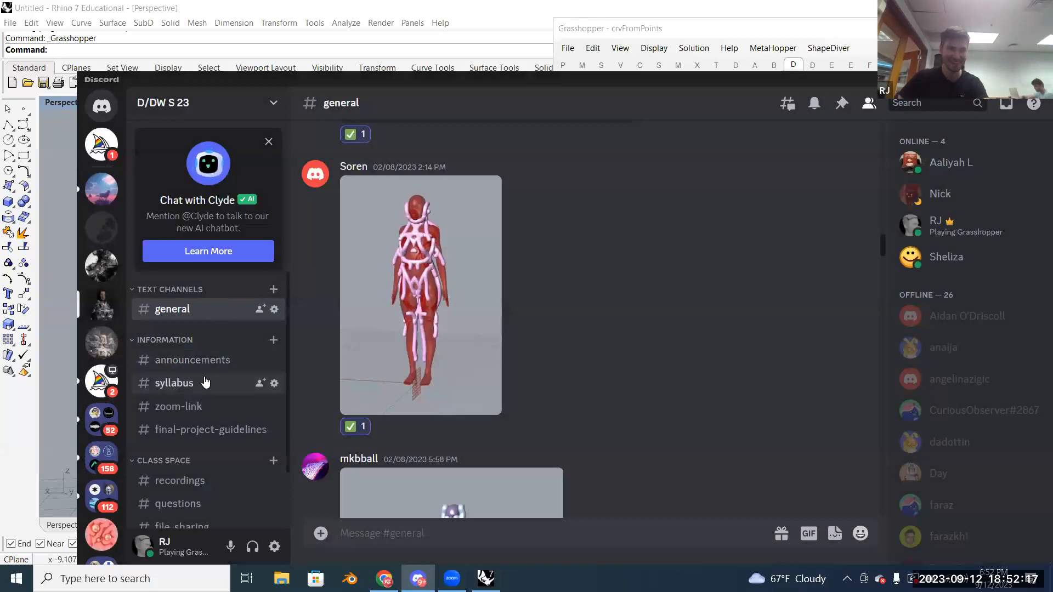
click(103, 265)
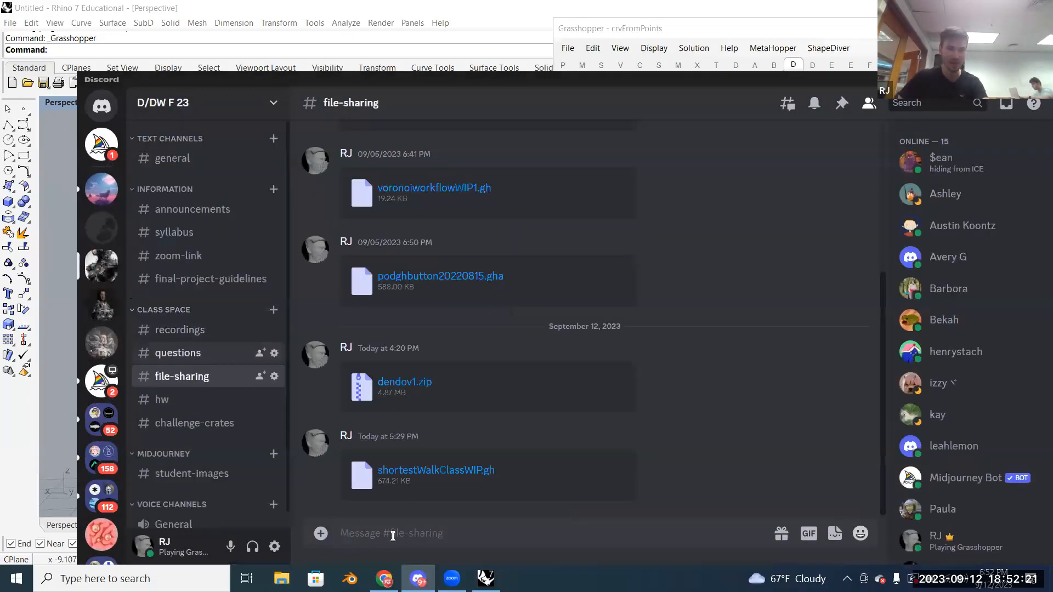
click(322, 536)
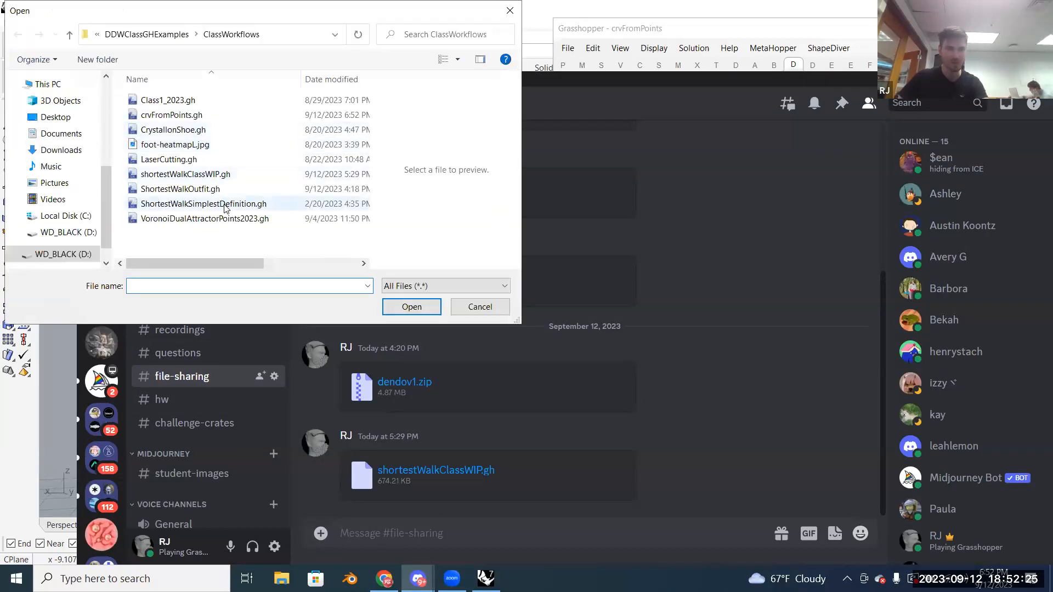
double_click(224, 114)
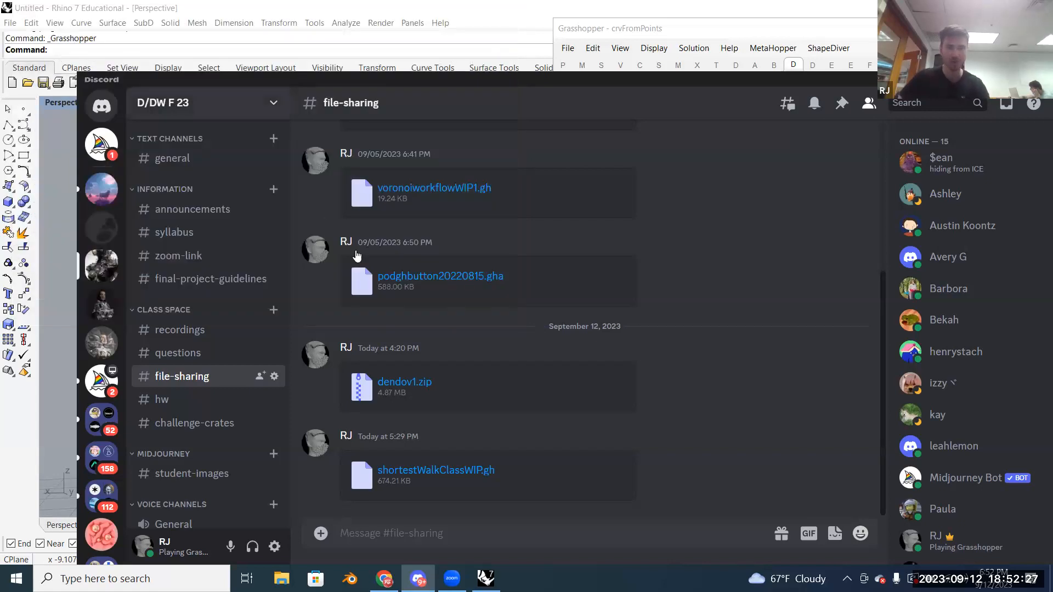
key(Return)
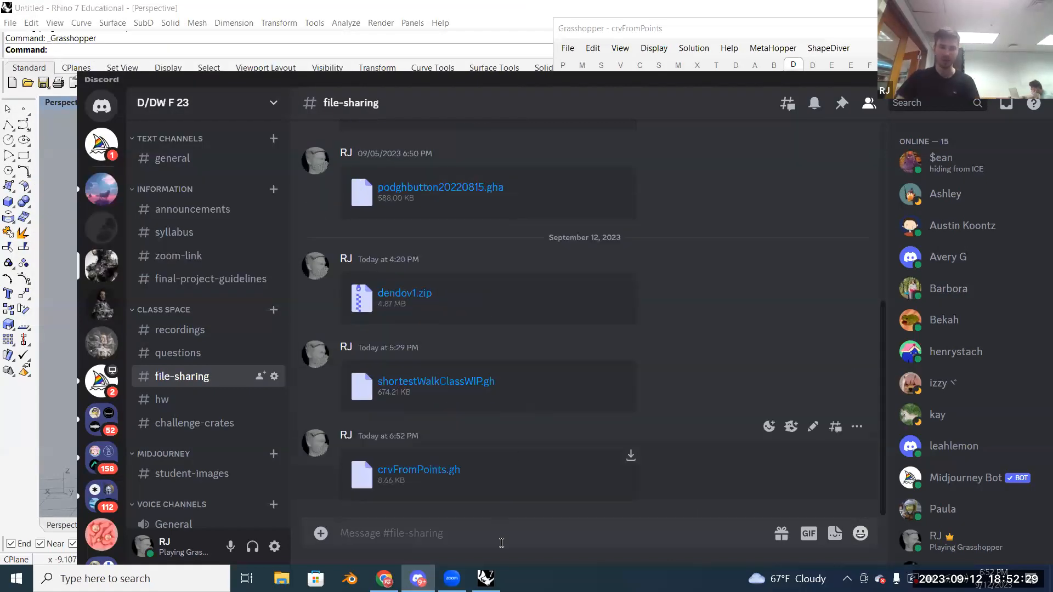
Step: Return to Grasshopper and copy the Volume Curve From Points group from crvFromPoints into shortestWalkClassWIP, placing it above the Curve To Volume components
click(486, 579)
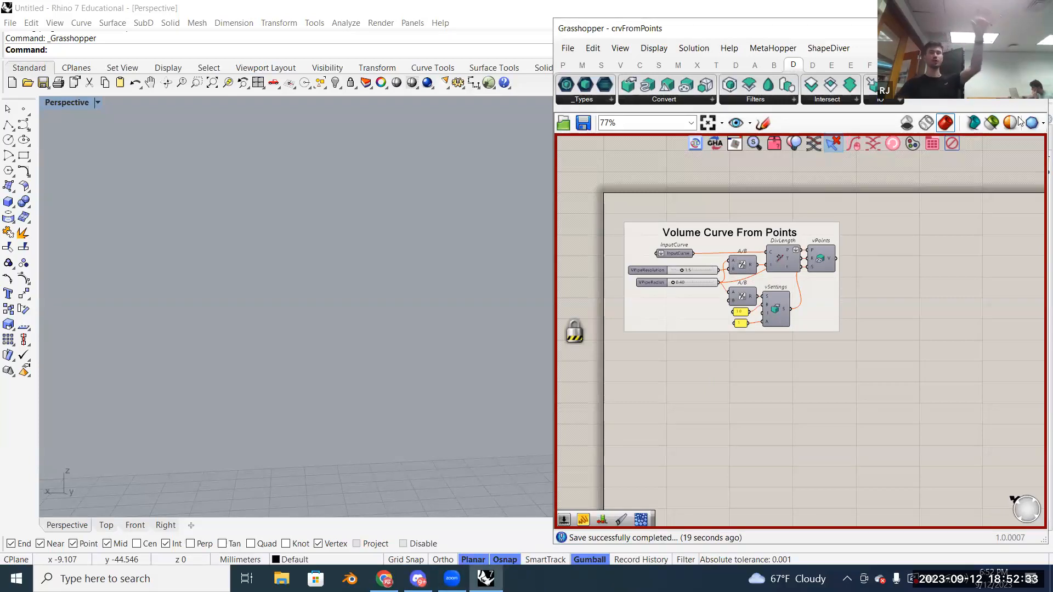
click(1015, 48)
click(992, 193)
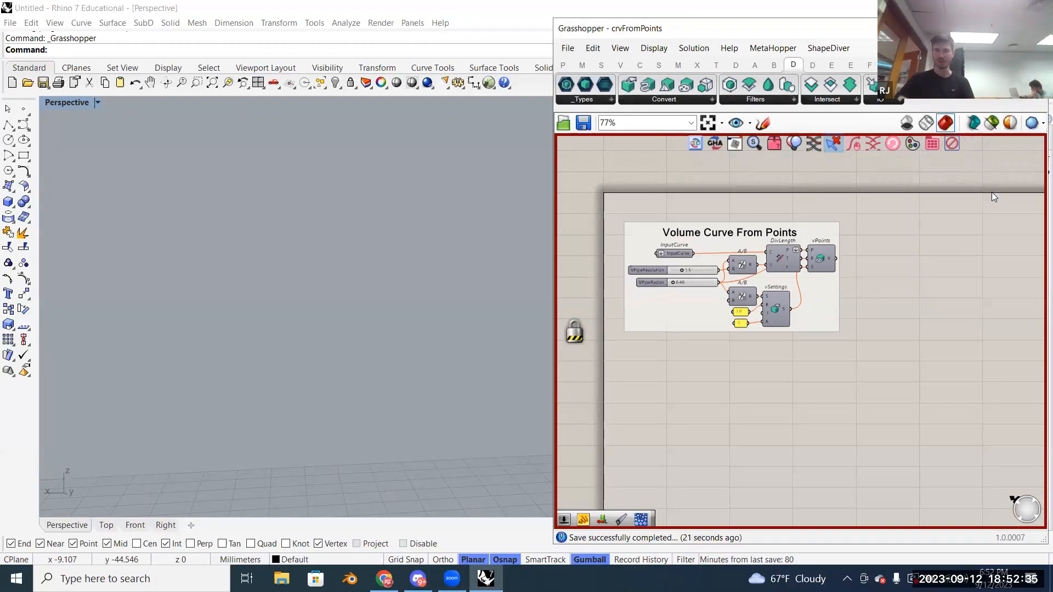
click(943, 222)
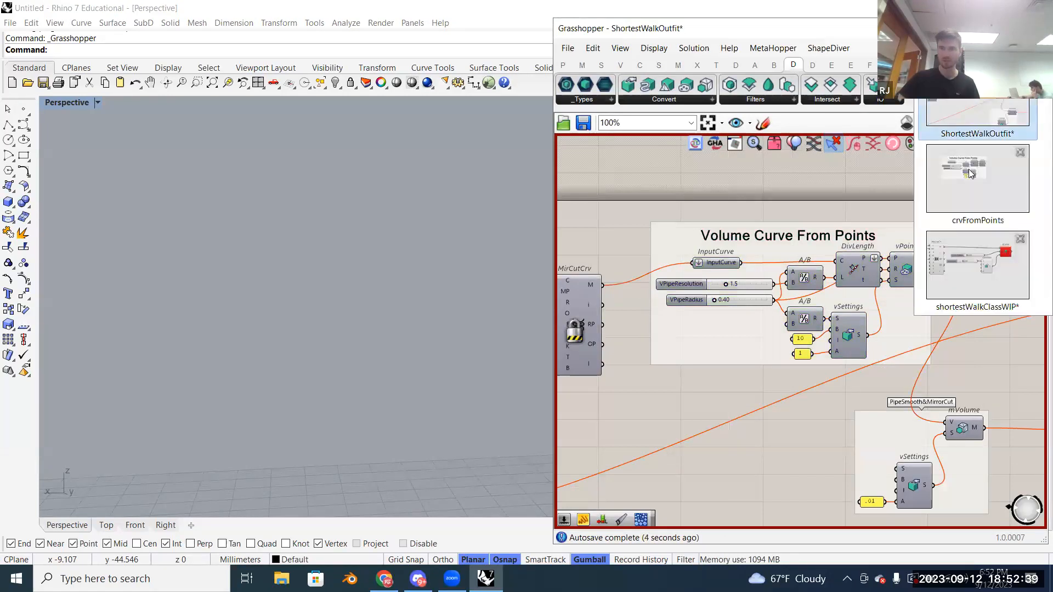
key(ctrl+Tab)
drag(881, 348, 586, 178)
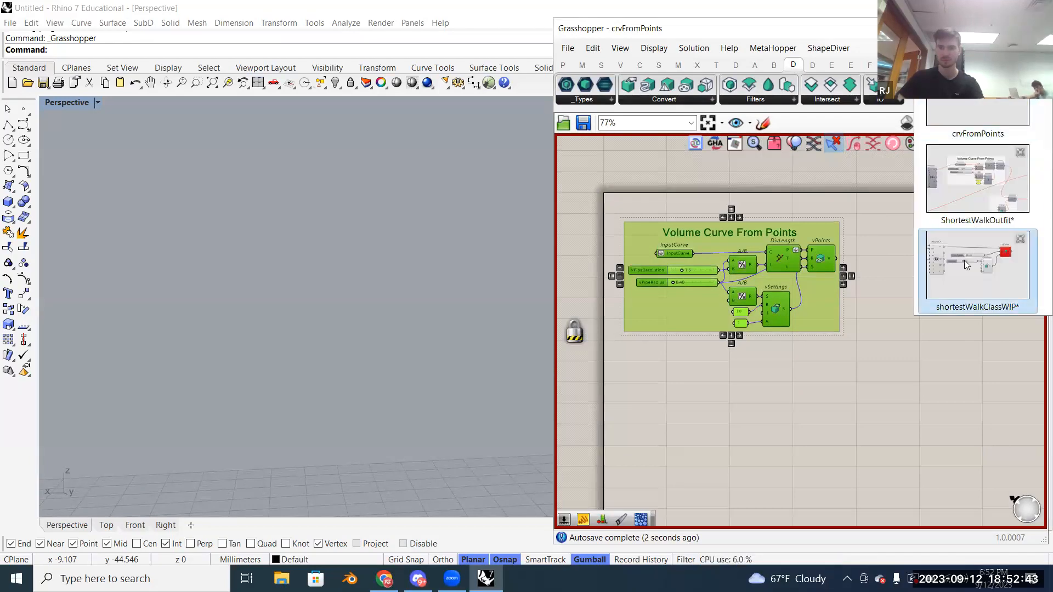
click(965, 260)
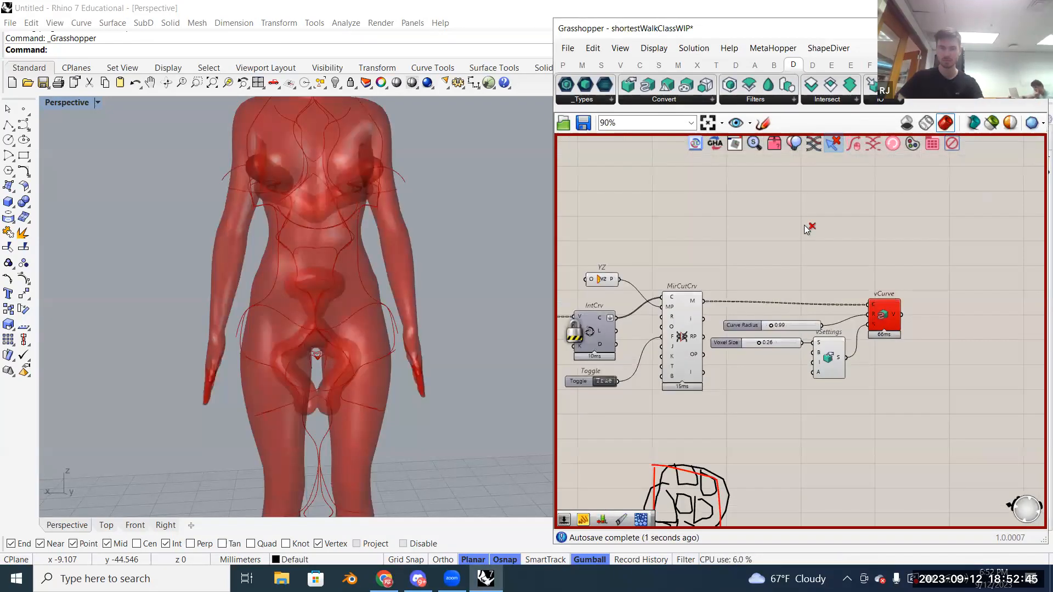
key(ctrl+v)
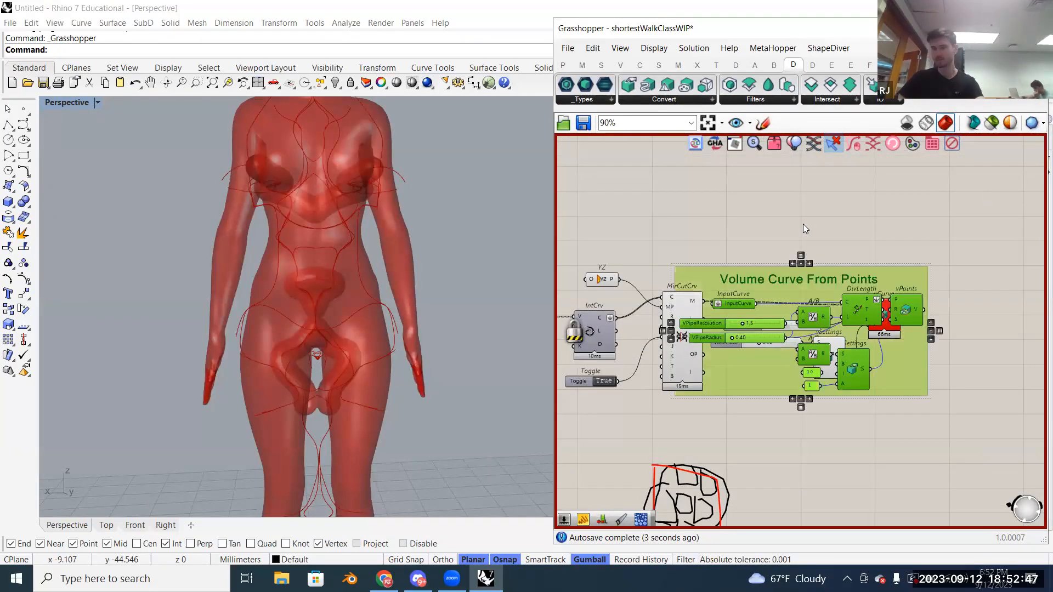
drag(818, 290, 848, 171)
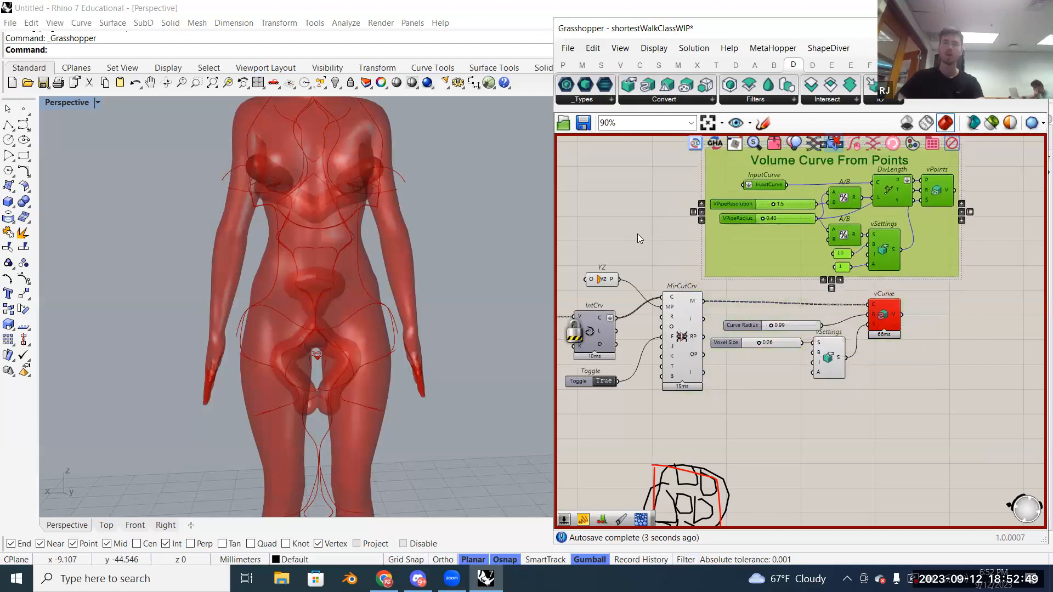
right_drag(637, 233, 651, 258)
click(650, 259)
scroll(731, 295, up, 1)
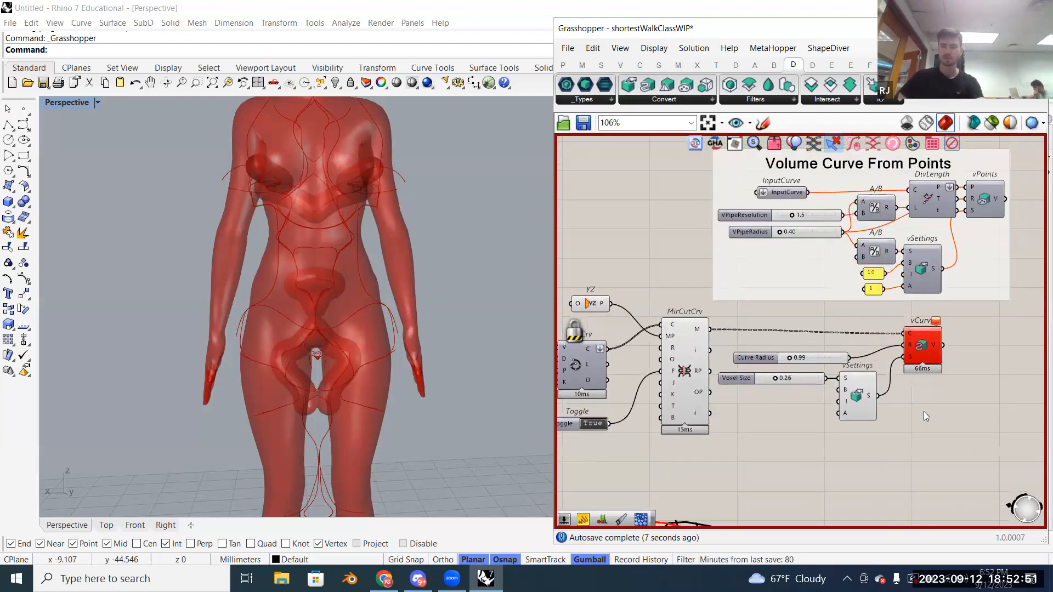
Step: Delete the Curve To Volume and Volume Settings components with their sliders, and move the Volume Curve From Points group into their place beside Mirror Cut Curve
drag(954, 426, 801, 321)
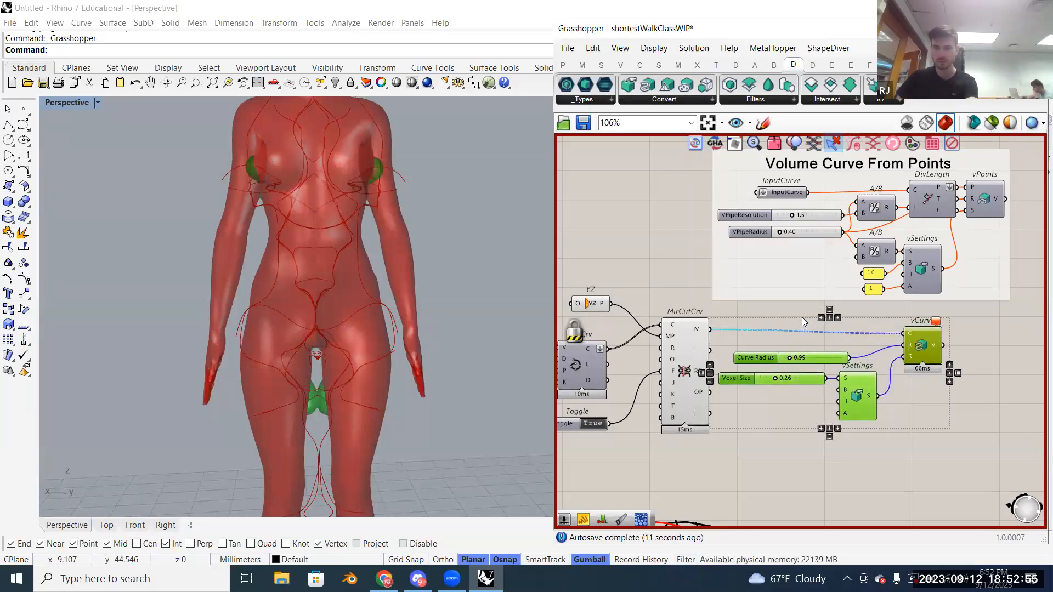
key(Delete)
drag(779, 272, 793, 386)
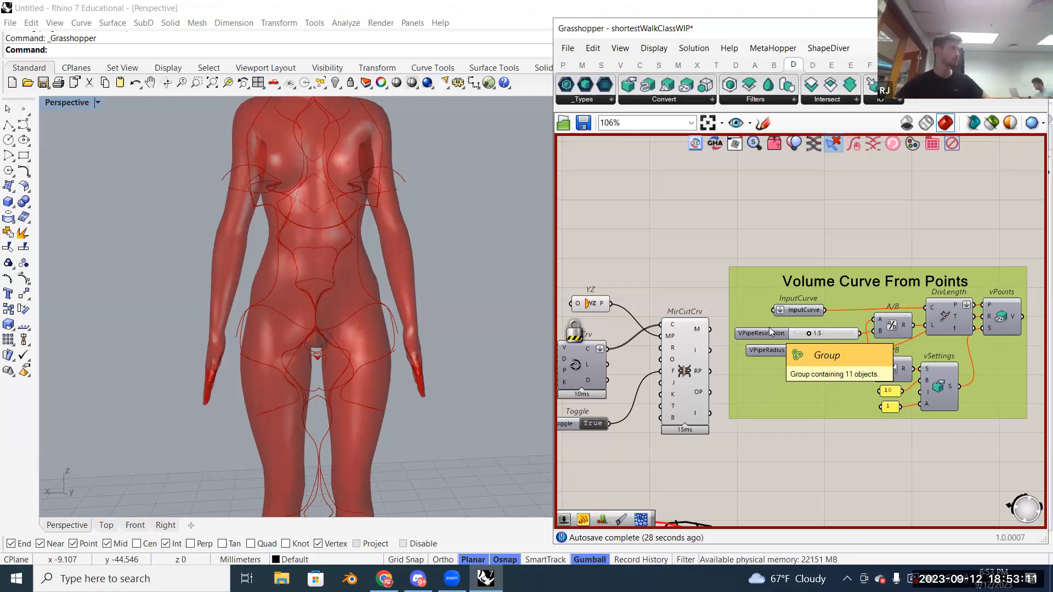
click(694, 264)
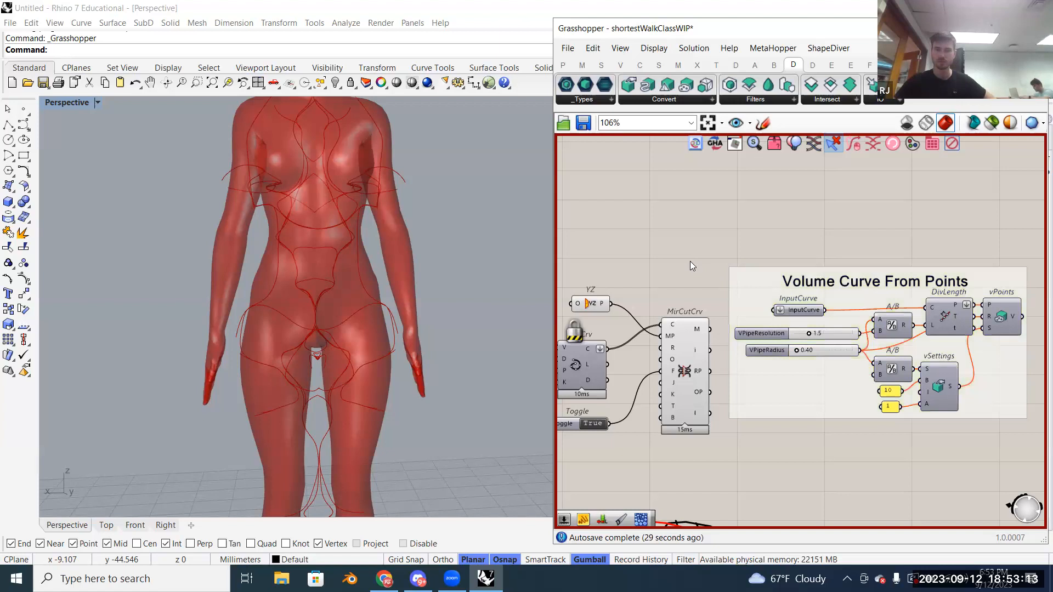
Step: Close ShortestWalkOutfit without saving, close crvFromPoints, and unlock the solver in shortestWalkClassWIP
click(1044, 122)
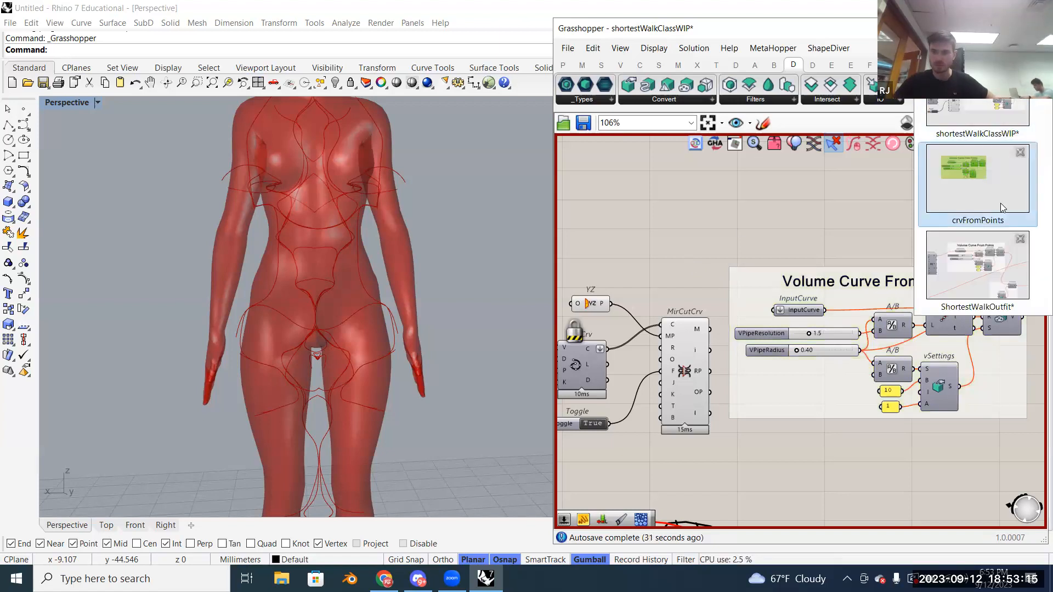
click(1019, 239)
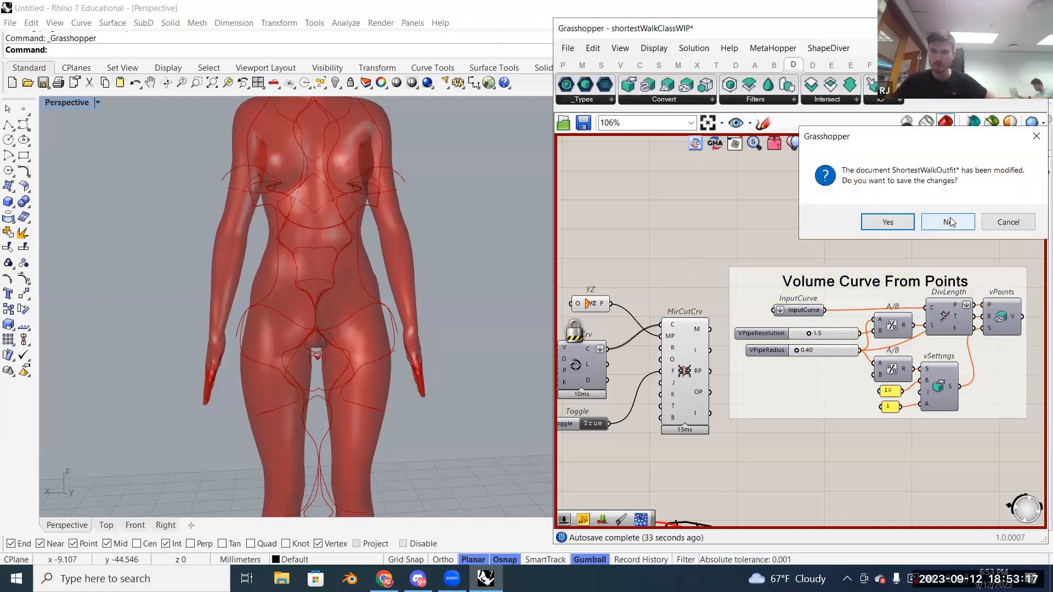
click(950, 221)
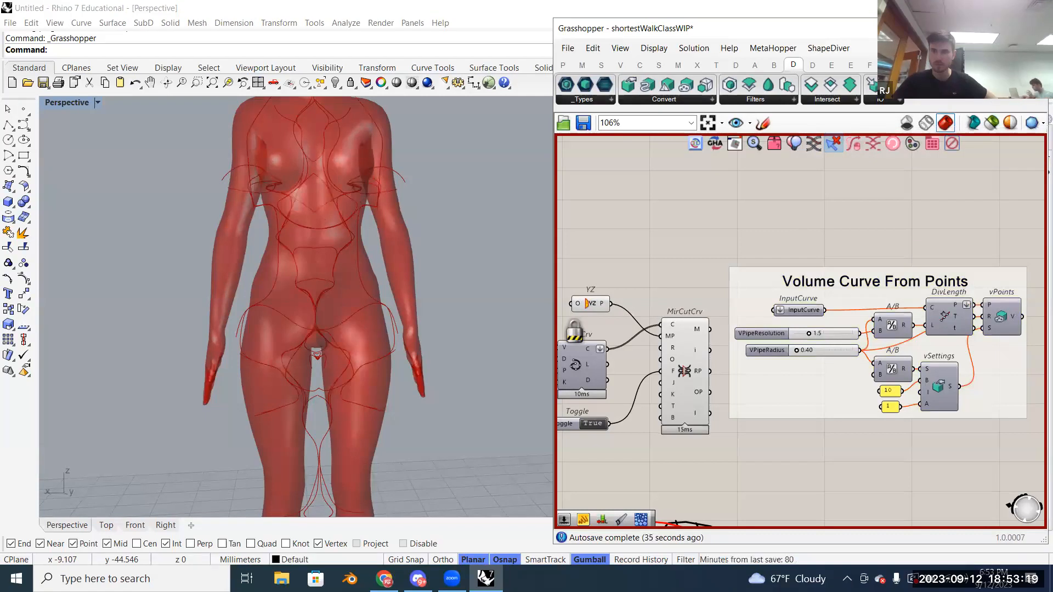
mouse_move(1018, 163)
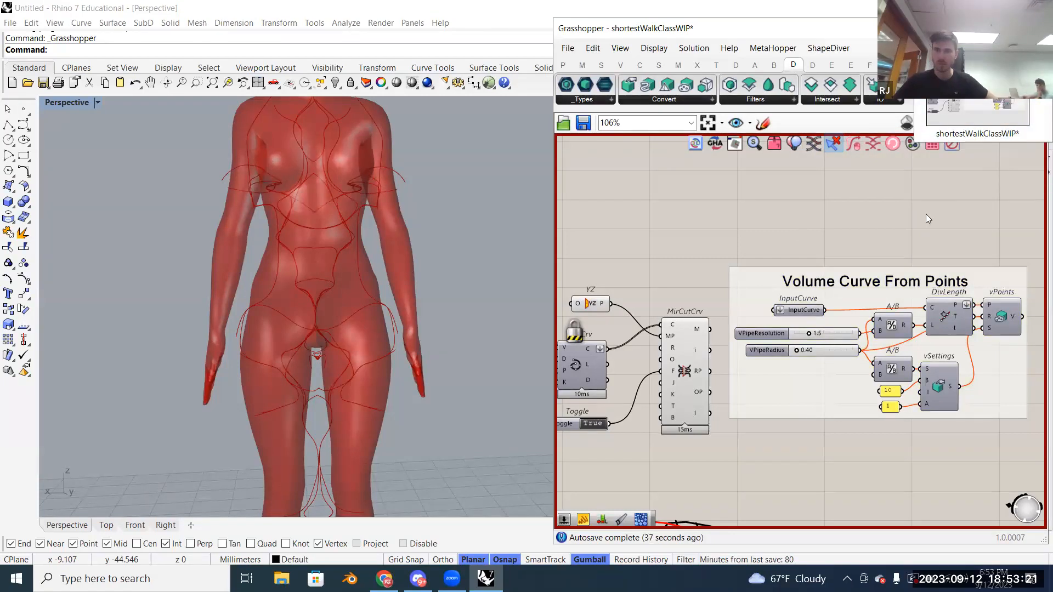
right_click(784, 211)
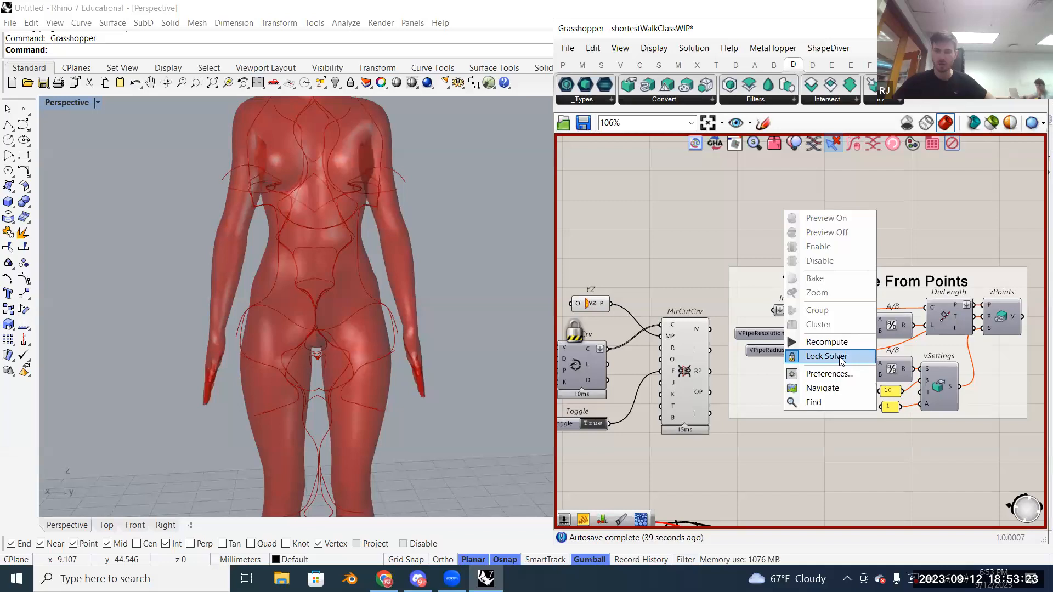
click(840, 357)
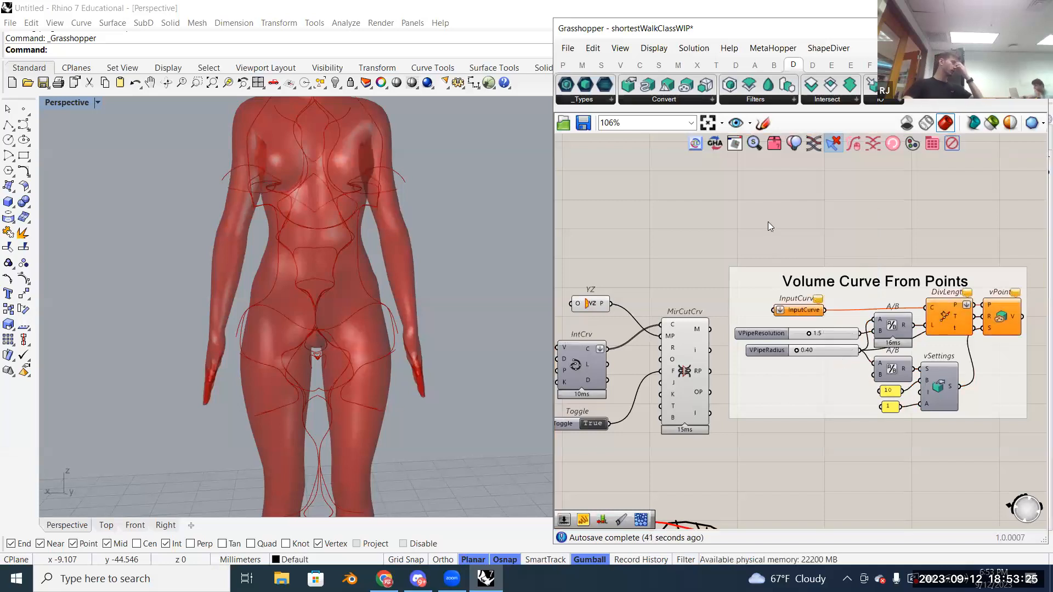
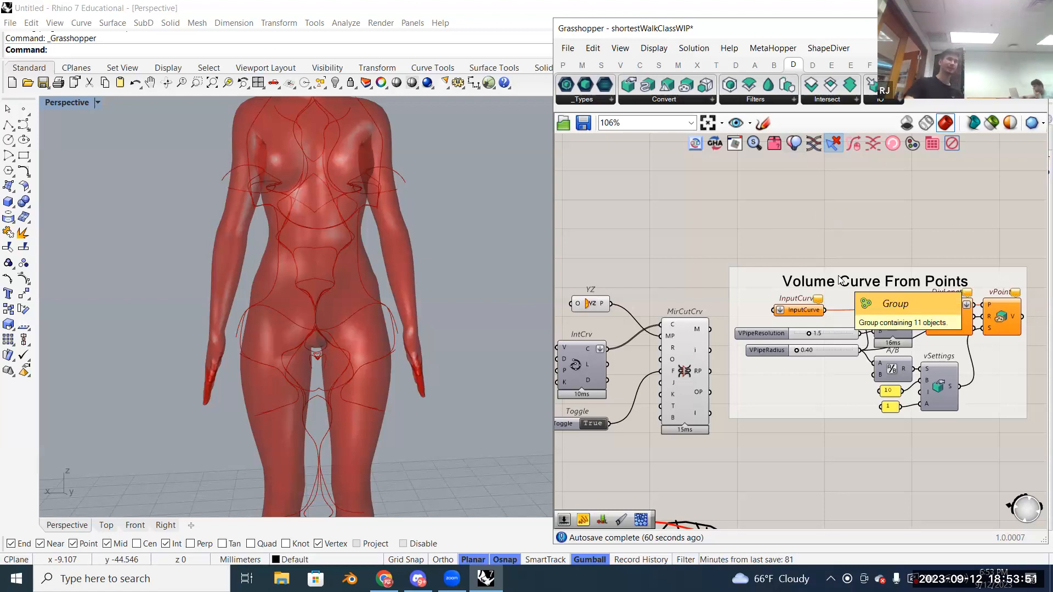
Step: Set the VPipeRadius slider in the Volume Curve From Points group to 2.64
right_drag(796, 222, 813, 331)
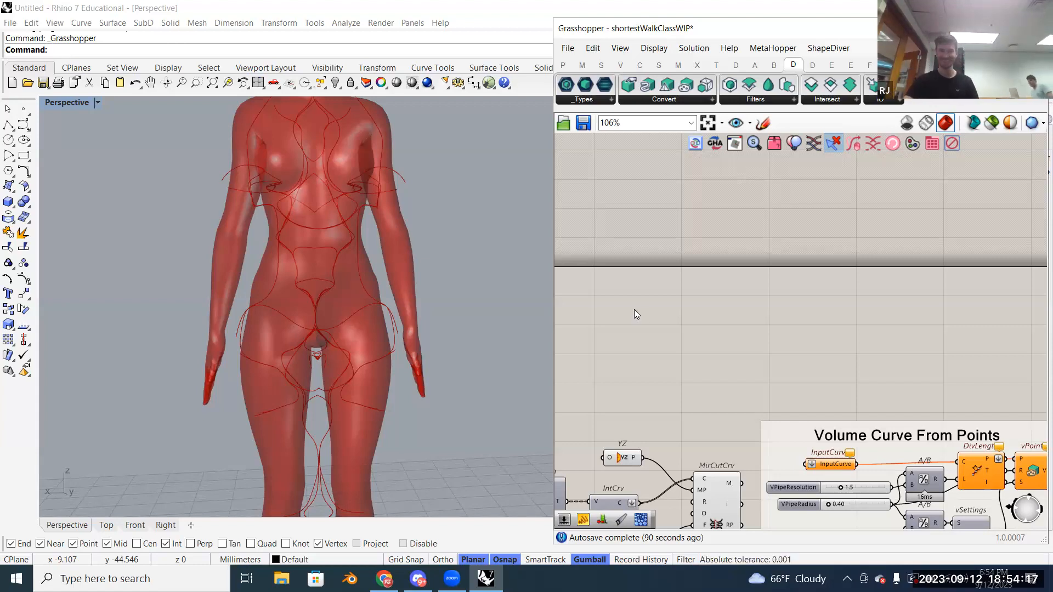
scroll(635, 311, down, 2)
right_drag(740, 421, 731, 348)
scroll(730, 343, up, 4)
right_drag(829, 424, 785, 372)
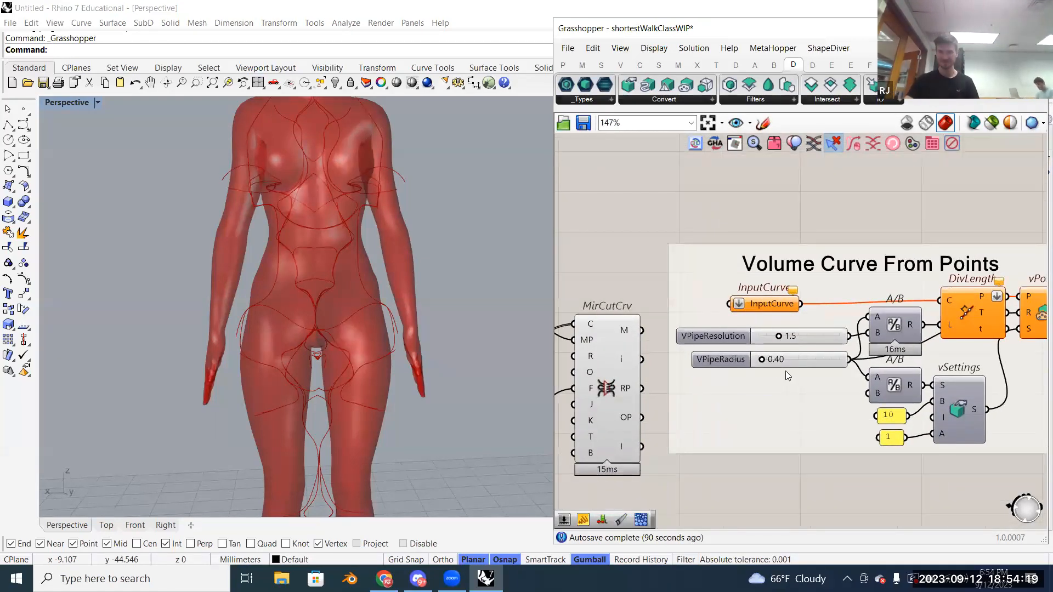
drag(771, 358, 779, 359)
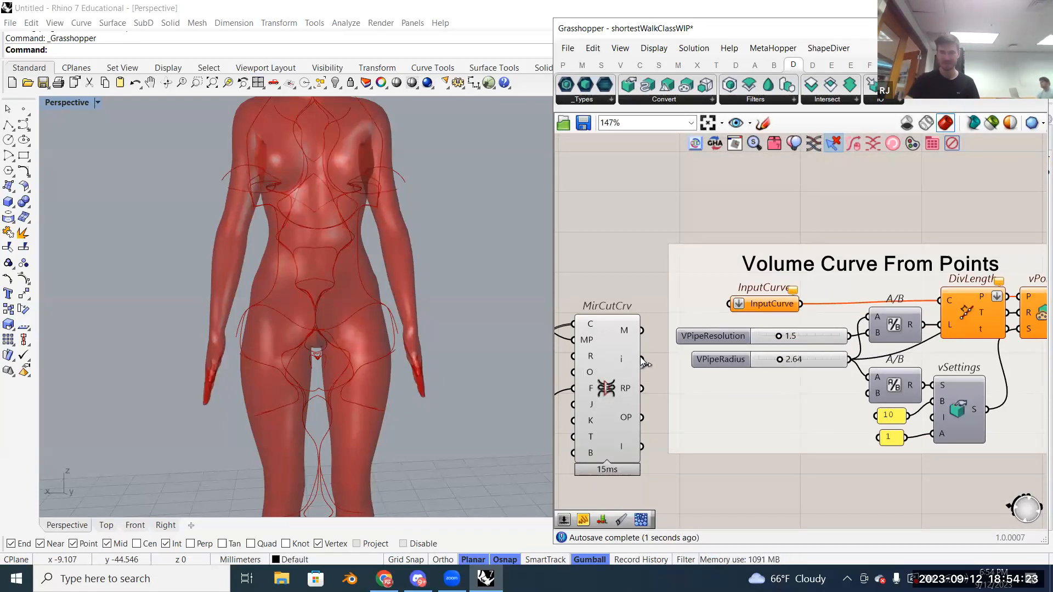
Step: Connect the mirrored curve output (M) of Mirror Cut Curve to InputCurve and turn on the preview of the vPoints component
drag(641, 329, 732, 306)
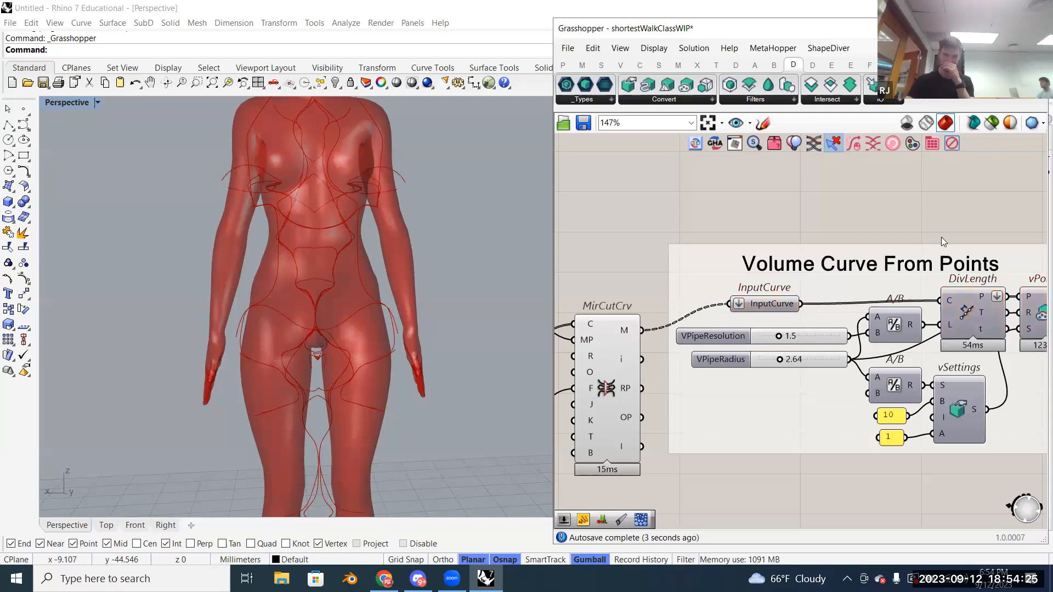
right_drag(941, 237, 813, 265)
right_click(921, 341)
click(933, 360)
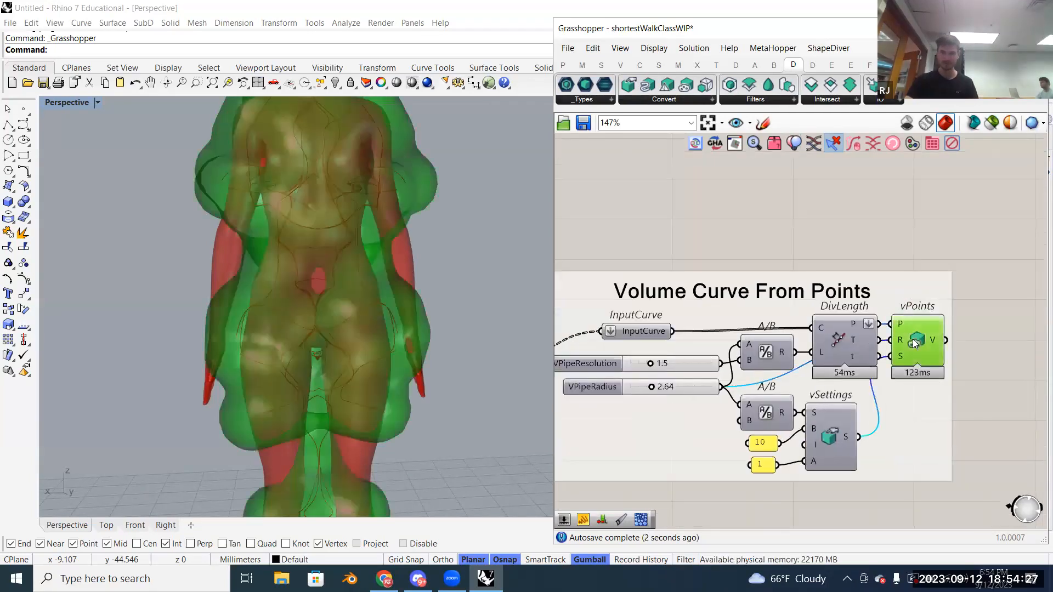
Step: Reduce the VPipeRadius slider to 1.12 to thin the volume pipes on the body
scroll(924, 285, down, 2)
scroll(774, 362, up, 2)
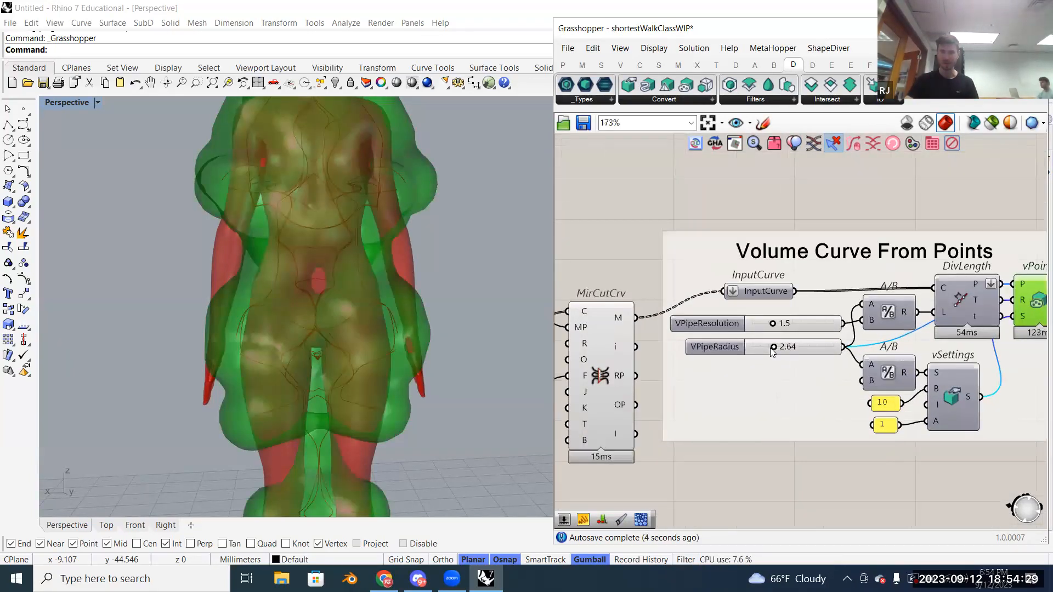
right_drag(773, 357, 746, 358)
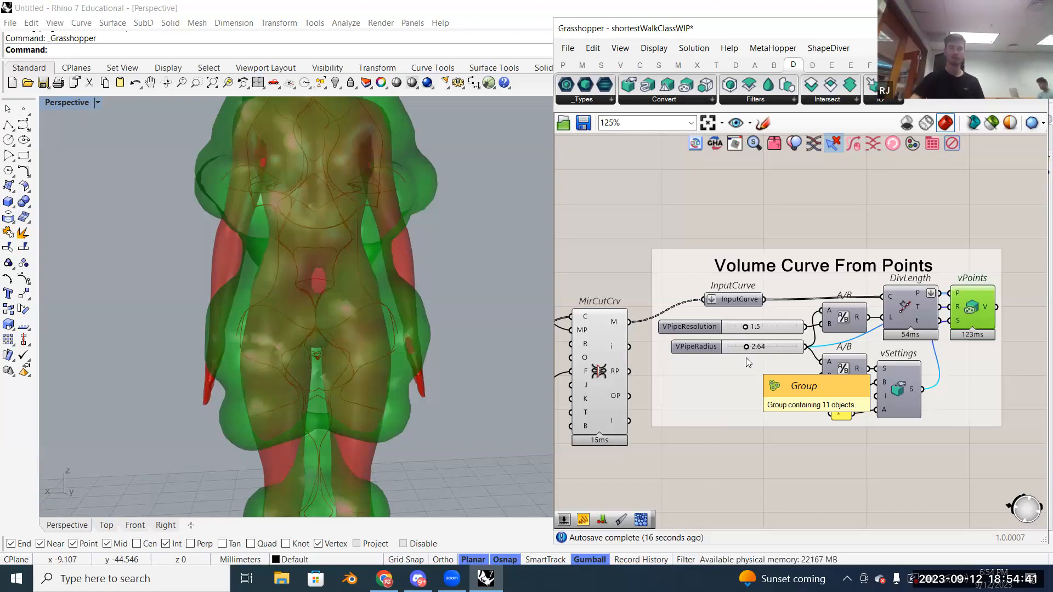
scroll(741, 354, down, 2)
scroll(738, 351, up, 5)
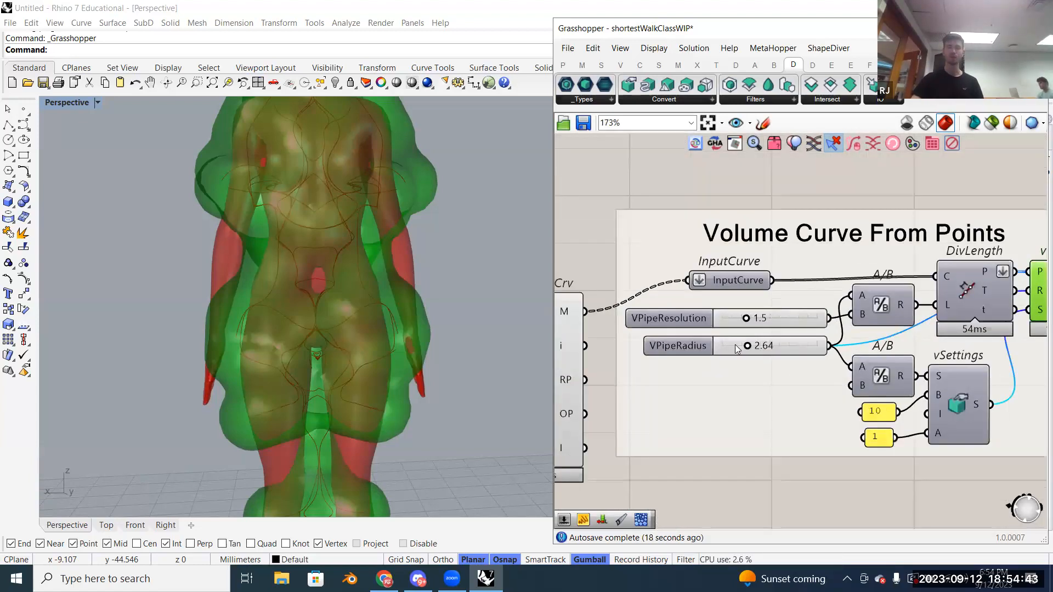
click(733, 348)
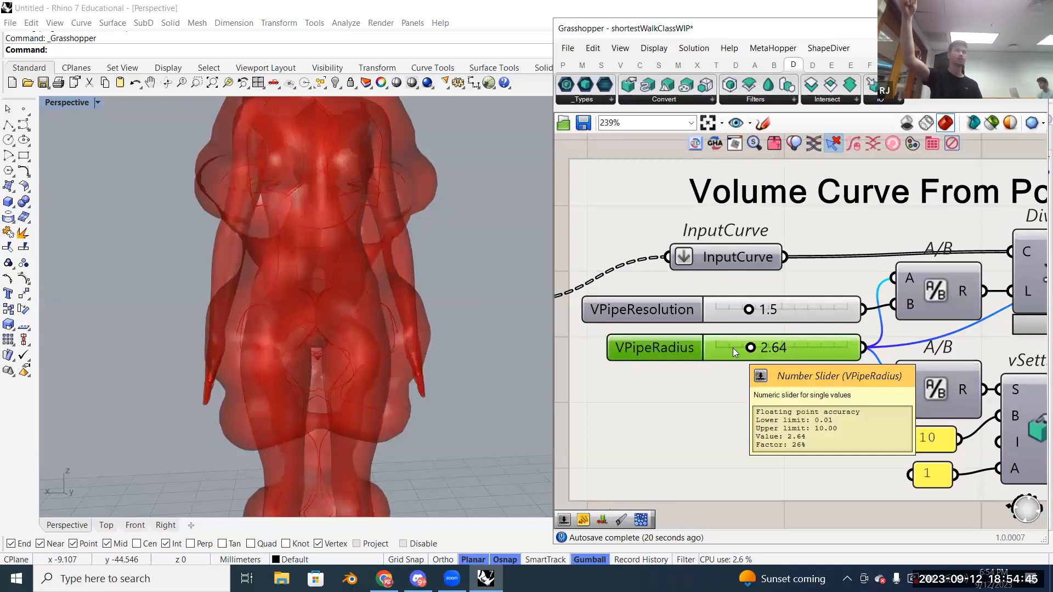
scroll(736, 367, down, 3)
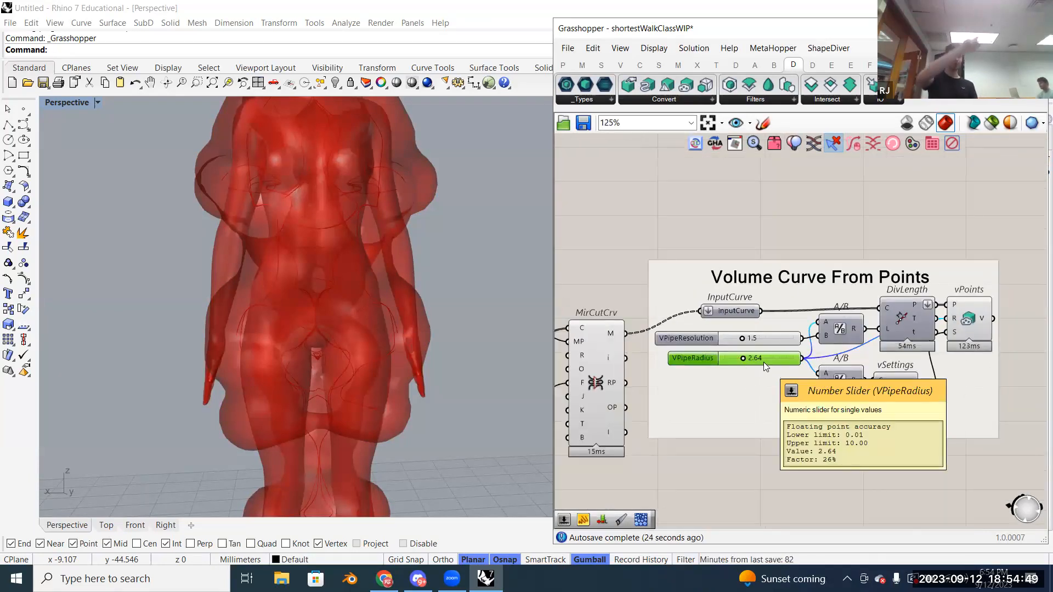
scroll(765, 358, up, 3)
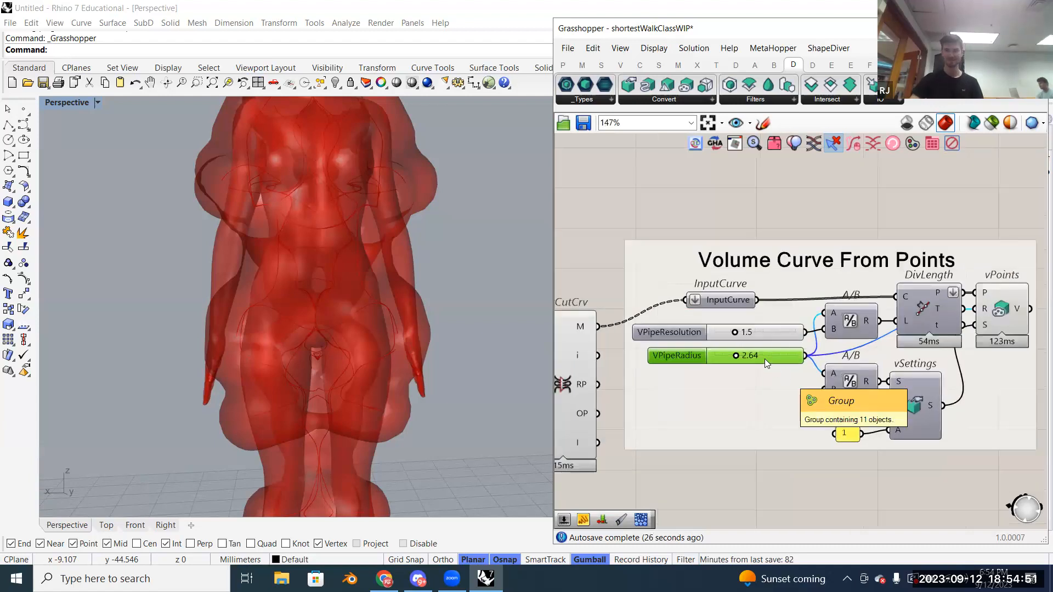
drag(716, 353, 712, 355)
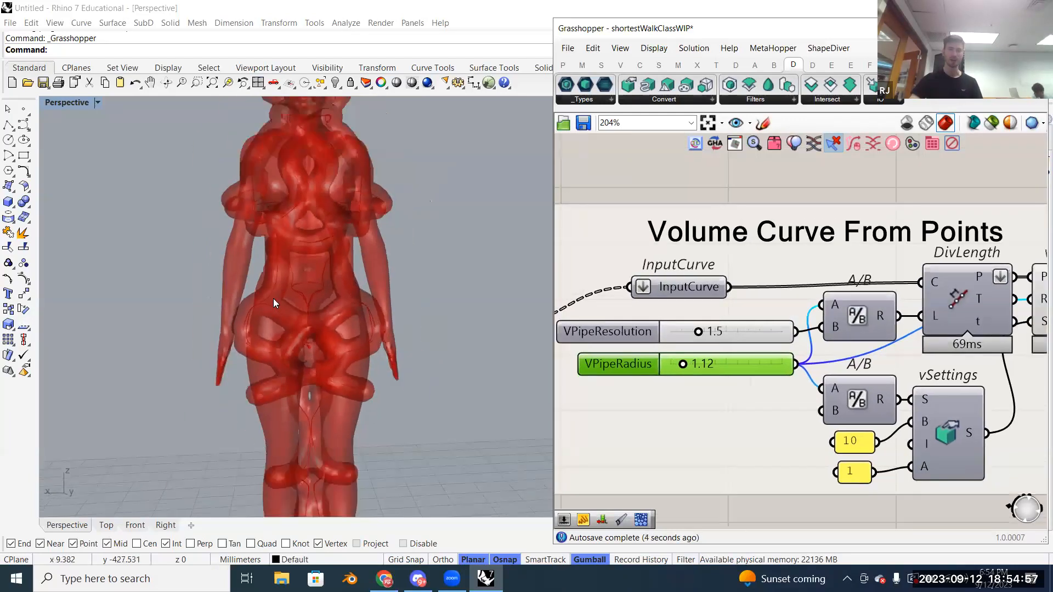
Step: Select vPoints to highlight the volume on the full figure and shift the component slightly away from Divide Length
scroll(275, 302, down, 3)
right_drag(275, 301, 302, 321)
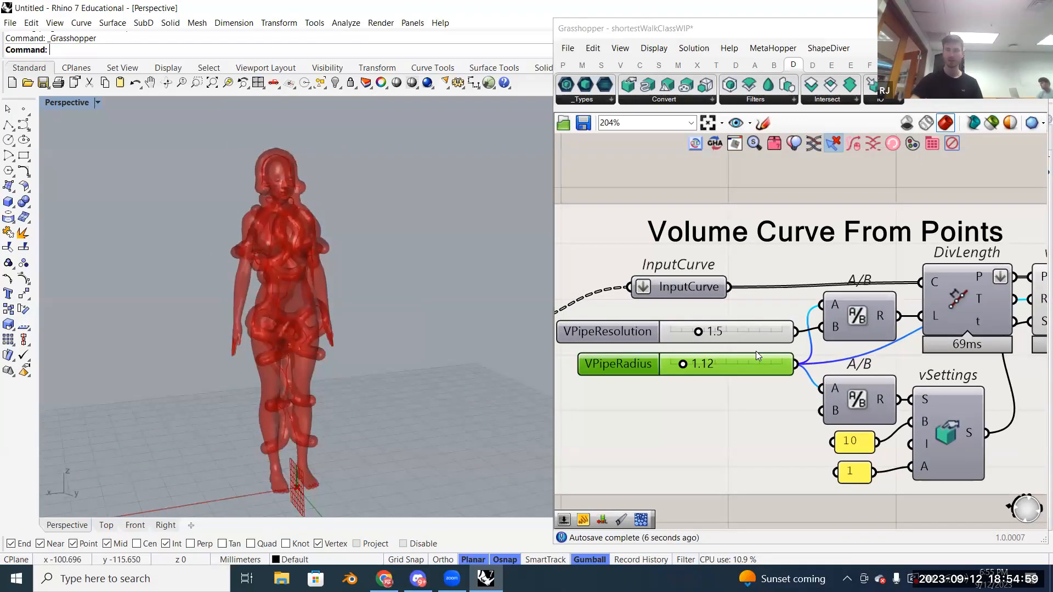
scroll(756, 351, down, 2)
scroll(815, 372, up, 1)
scroll(814, 372, up, 1)
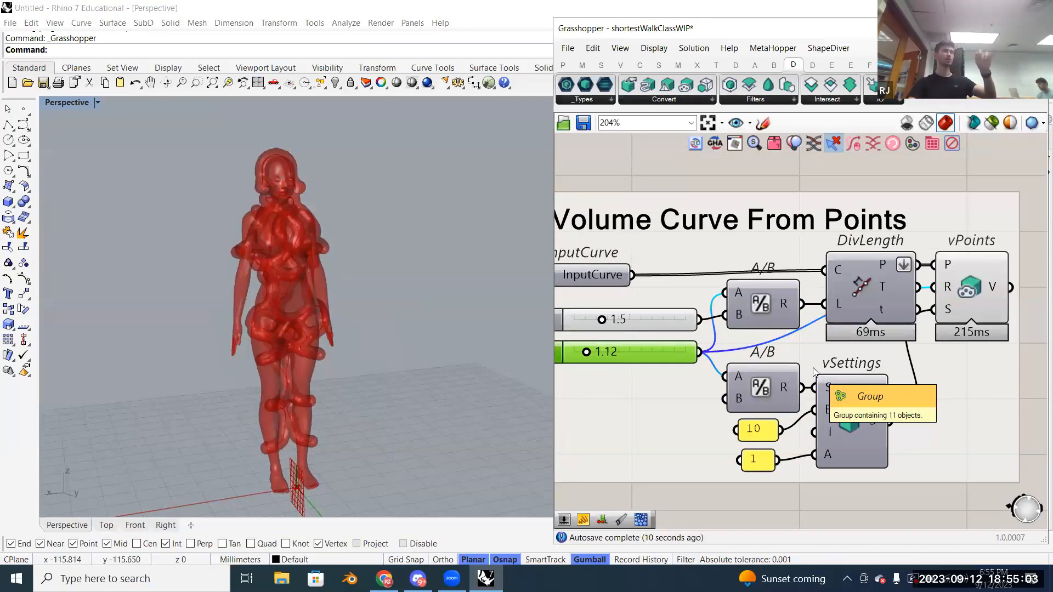
click(860, 299)
click(982, 291)
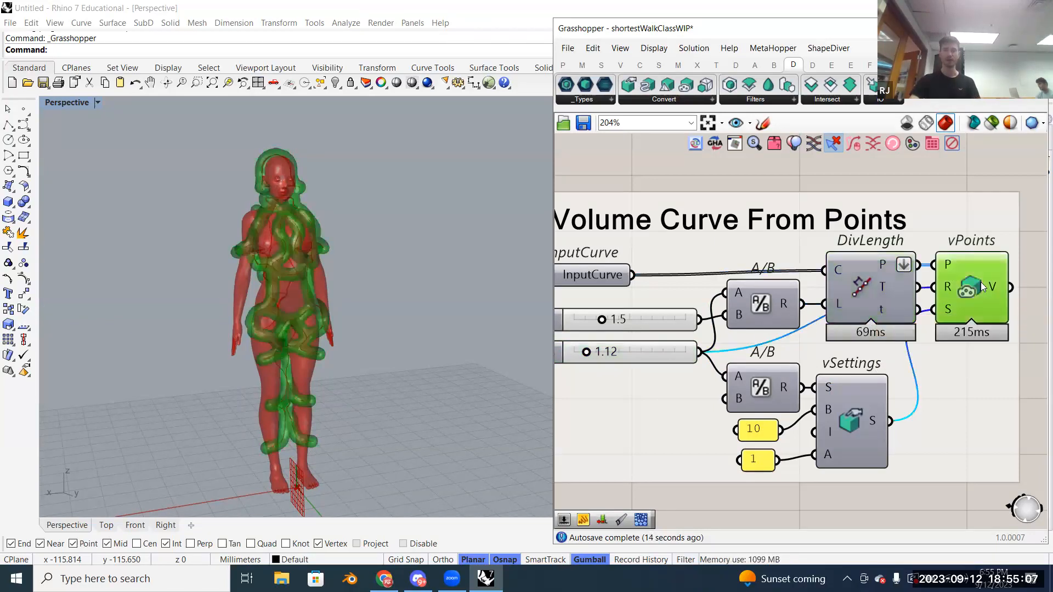
drag(983, 291, 997, 292)
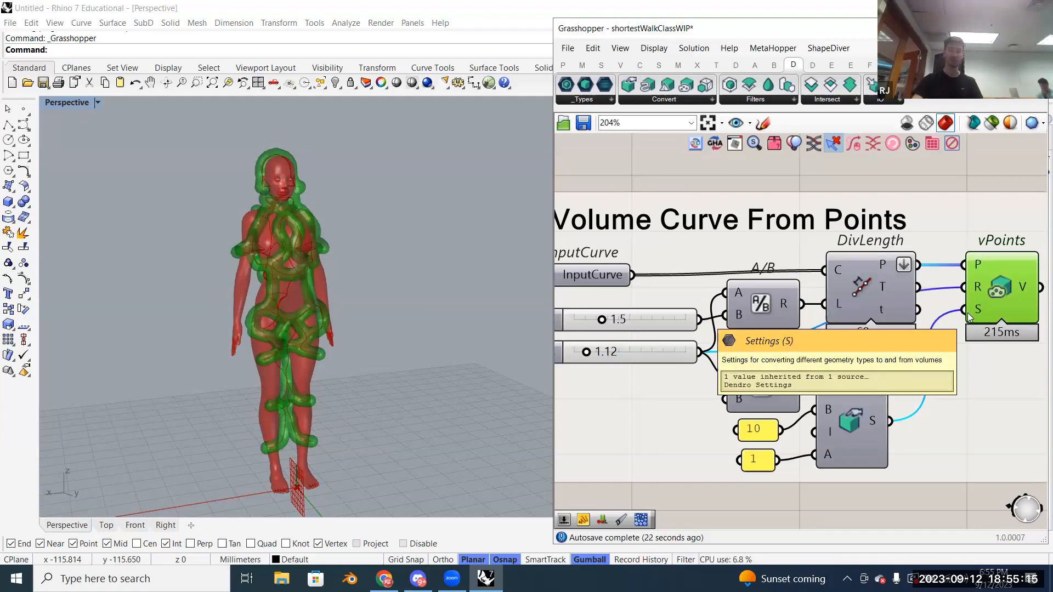
scroll(968, 313, down, 1)
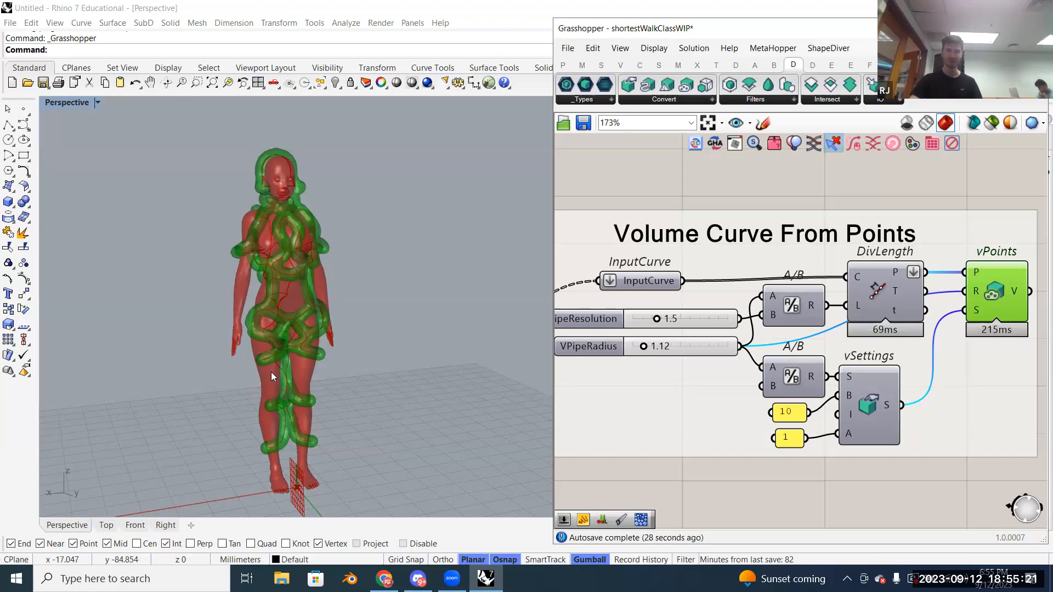
scroll(286, 377, down, 2)
scroll(286, 377, up, 3)
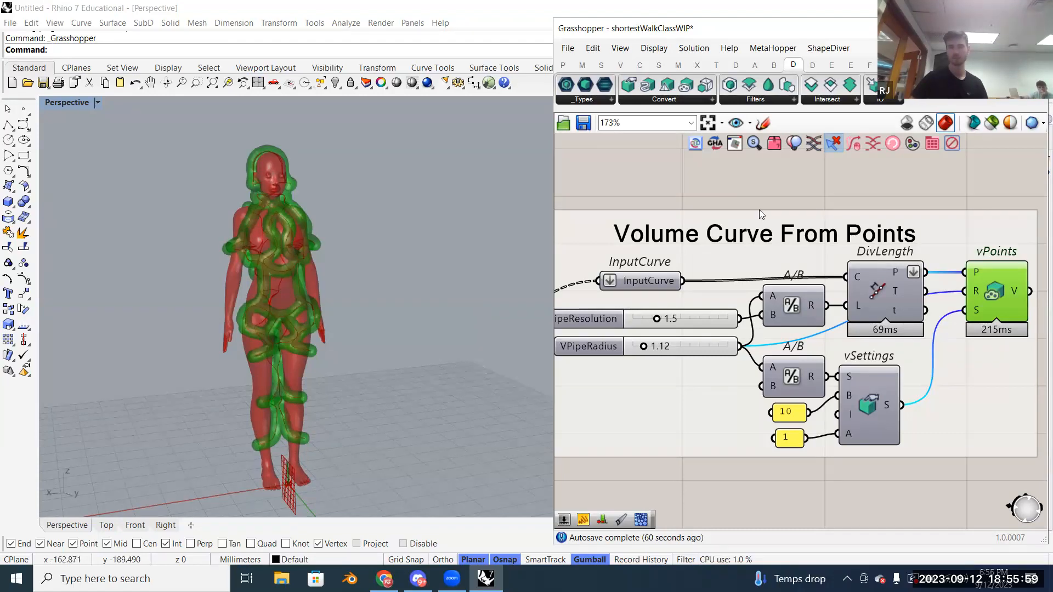
Step: Widen the Grasshopper window over the Rhino viewport so more of the definition fits on the canvas
scroll(810, 245, down, 4)
right_drag(761, 271, 795, 275)
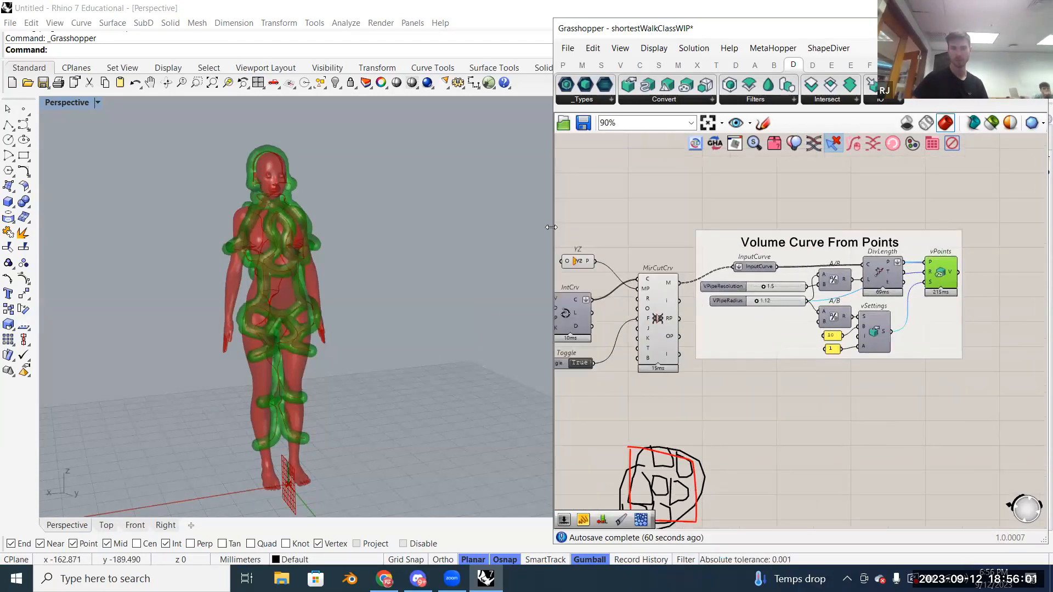
drag(554, 220, 235, 220)
right_drag(596, 219, 812, 205)
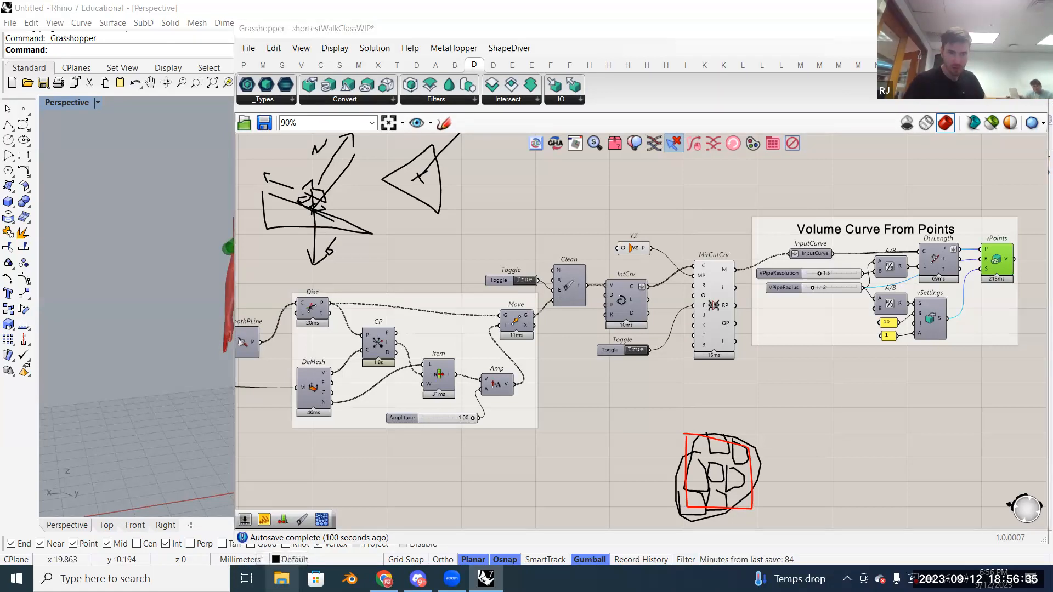
click(282, 579)
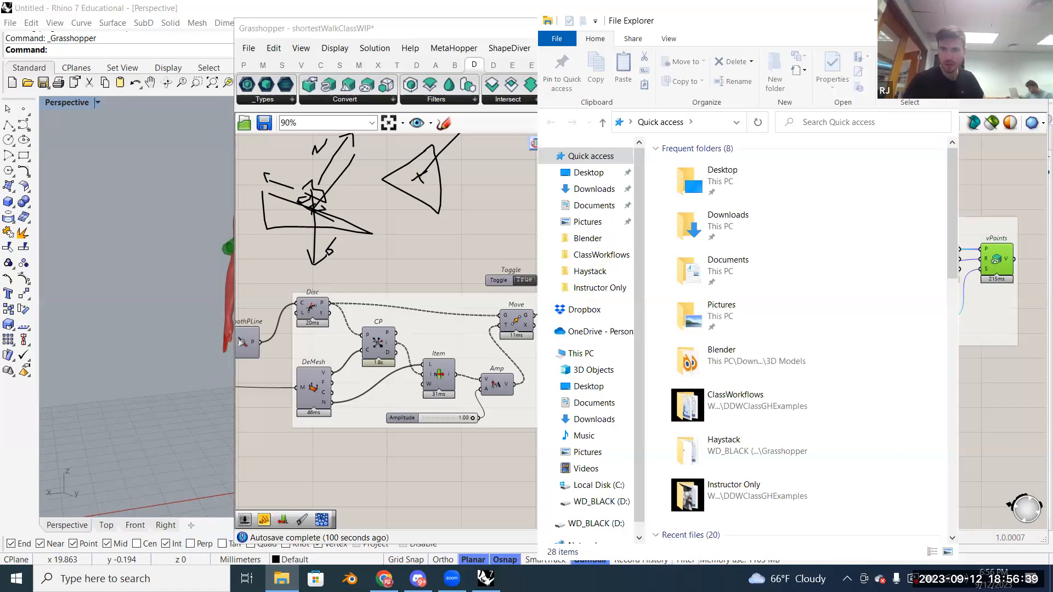
click(943, 20)
right_drag(1042, 217, 788, 257)
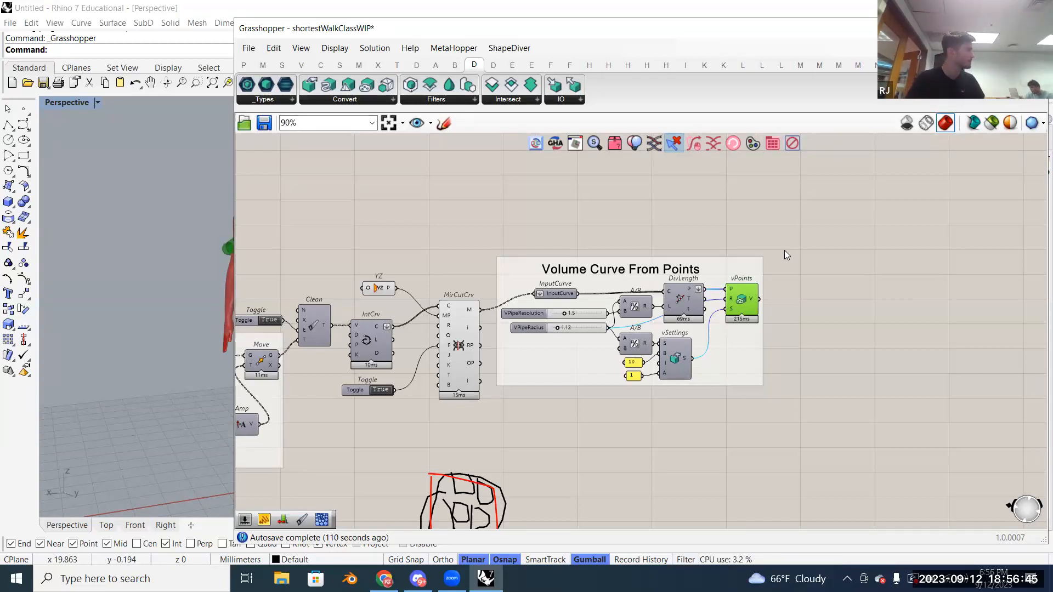
Step: Open Grasshopper's special components folder, look through the installed plugins in Libraries, and close the folder window
click(249, 48)
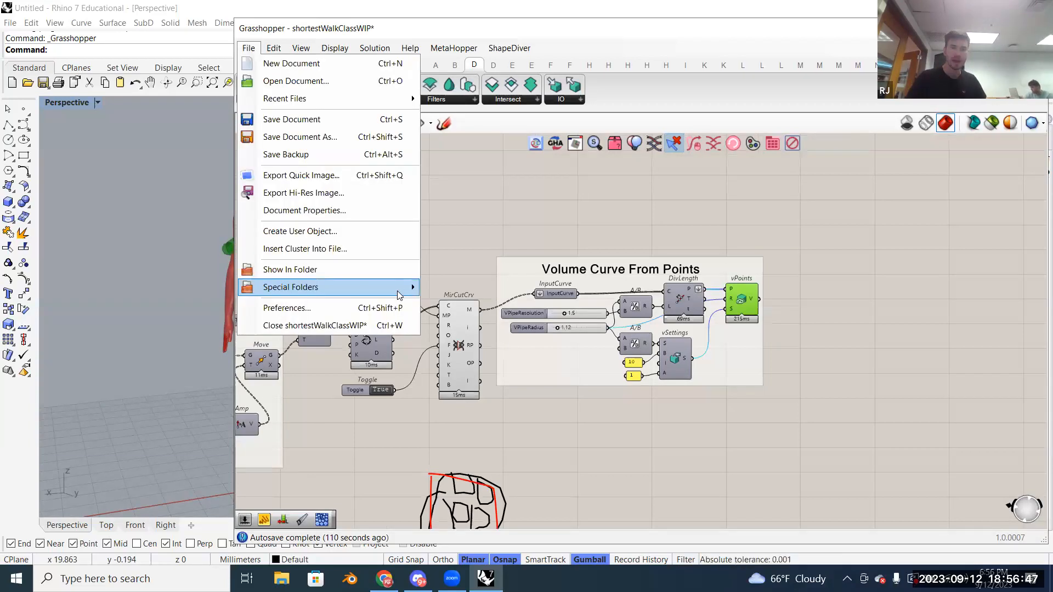
mouse_move(329, 287)
click(458, 291)
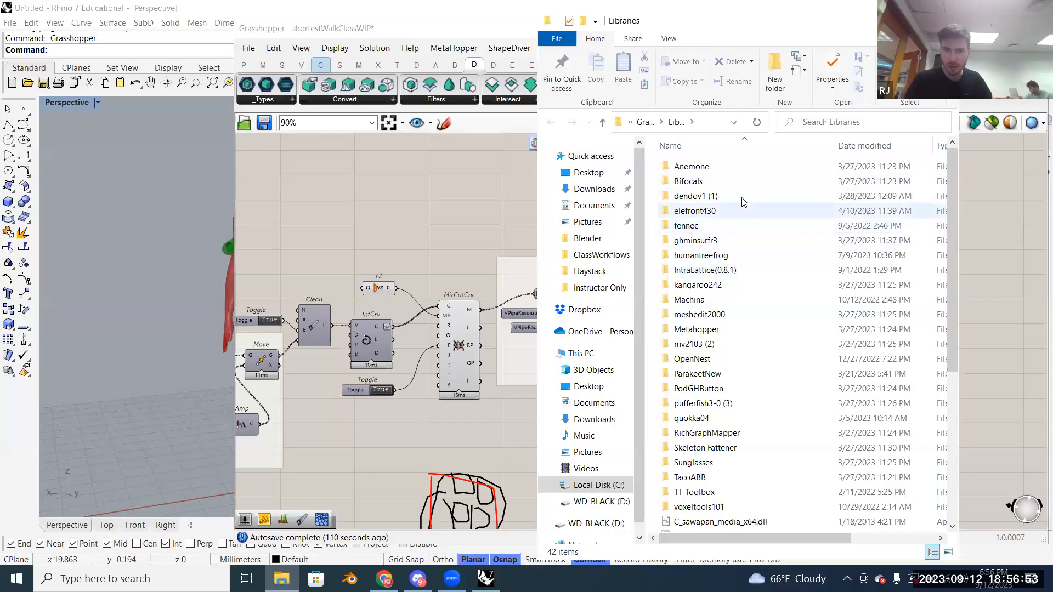
scroll(735, 373, down, 6)
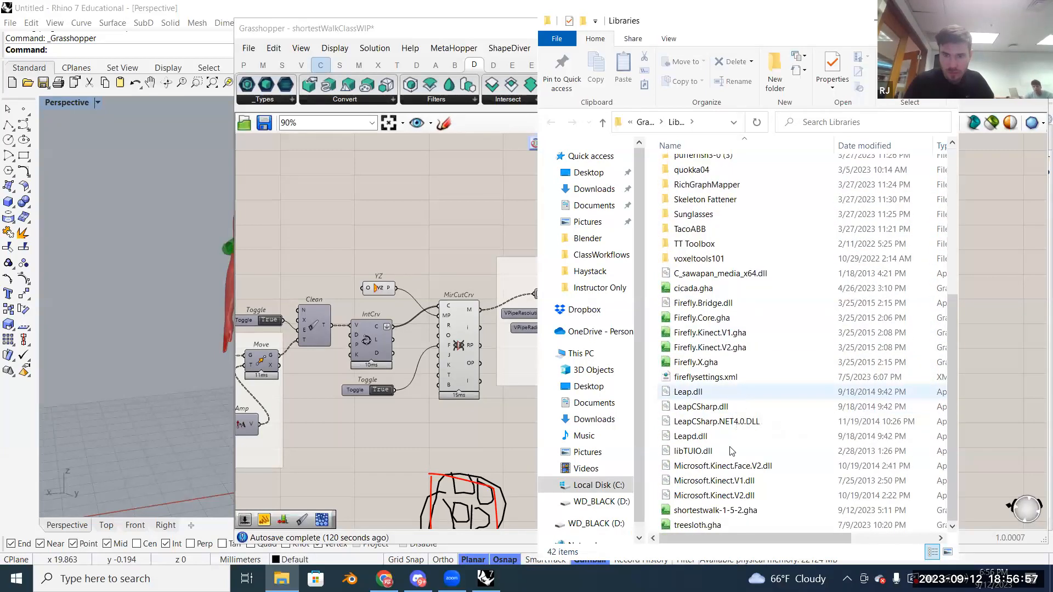
scroll(729, 409, up, 2)
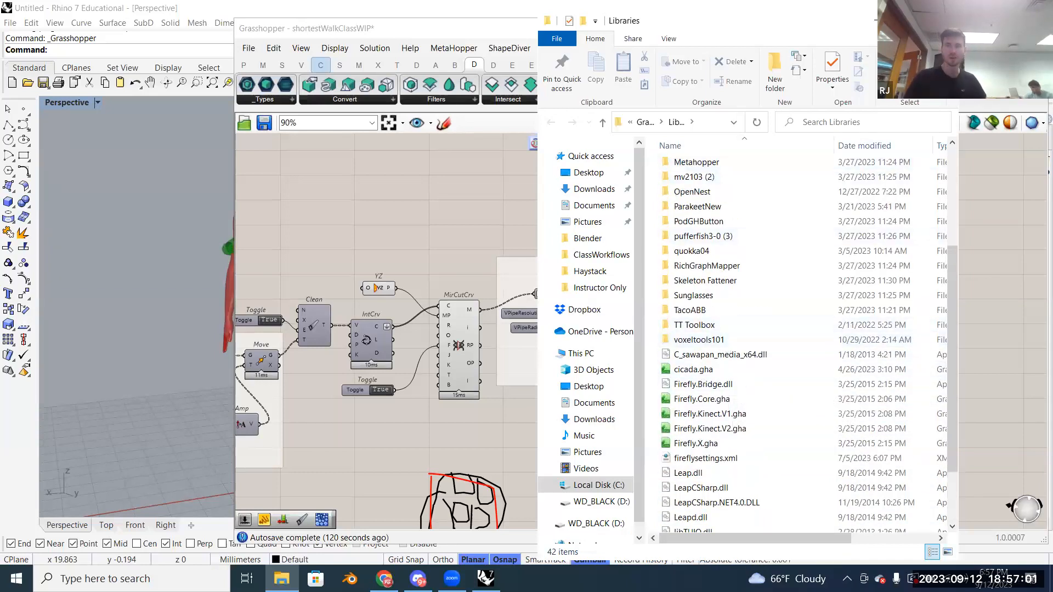
click(876, 20)
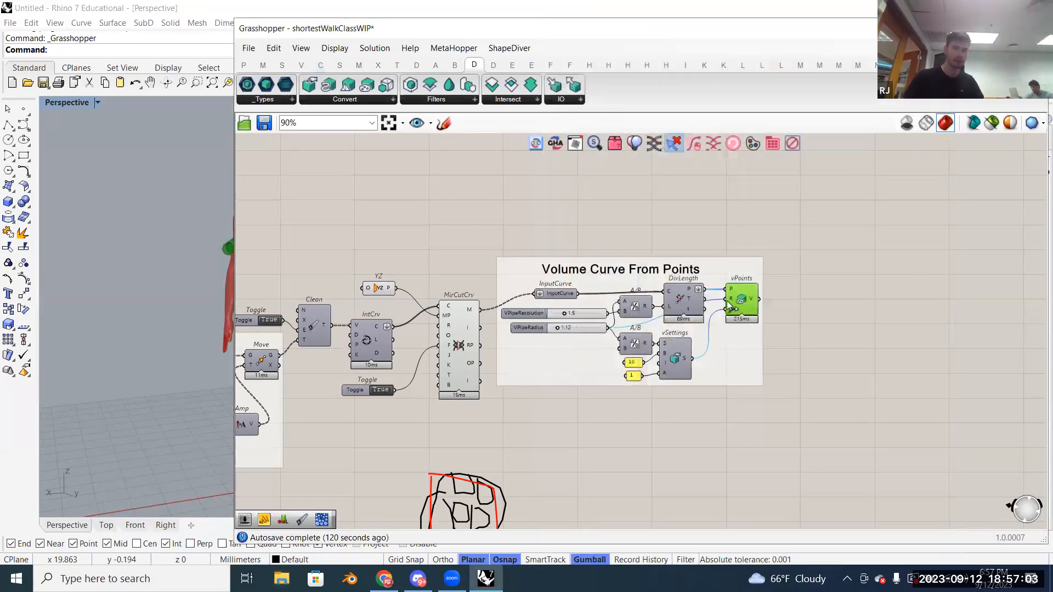
Step: Examine the Volume Curve From Points group and the disabled AttractorPointColors group further along the canvas
right_drag(736, 307, 580, 326)
scroll(579, 326, down, 4)
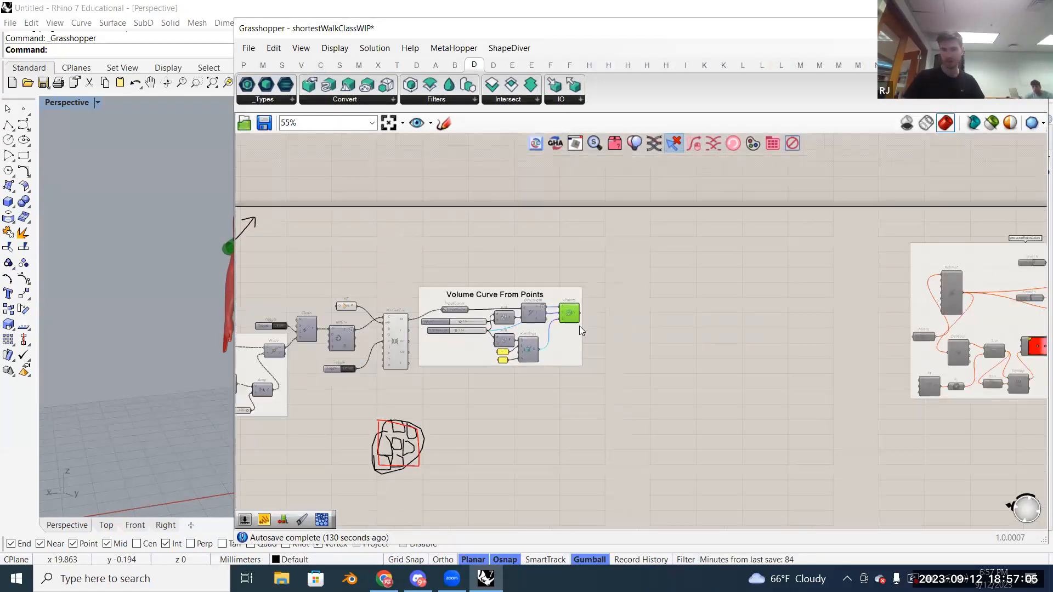
scroll(698, 337, up, 4)
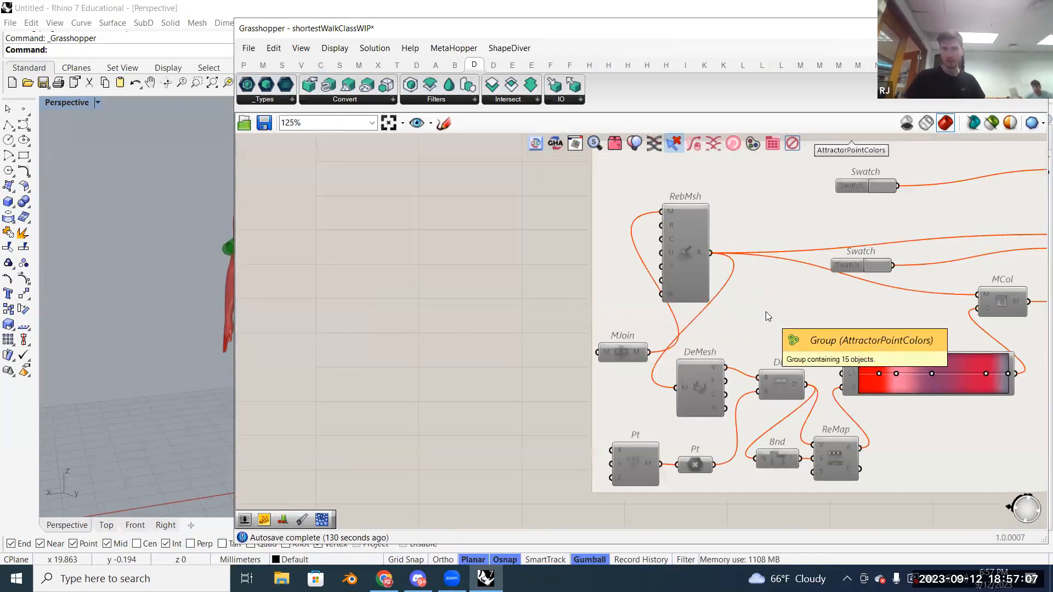
scroll(765, 312, down, 3)
right_drag(553, 315, 832, 313)
scroll(613, 316, up, 4)
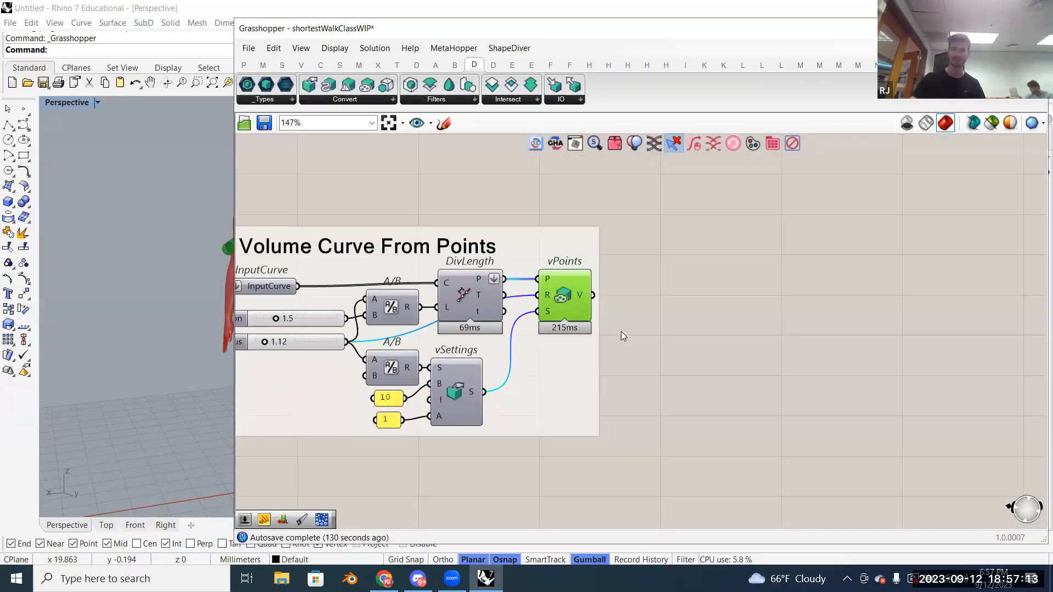
scroll(647, 326, up, 3)
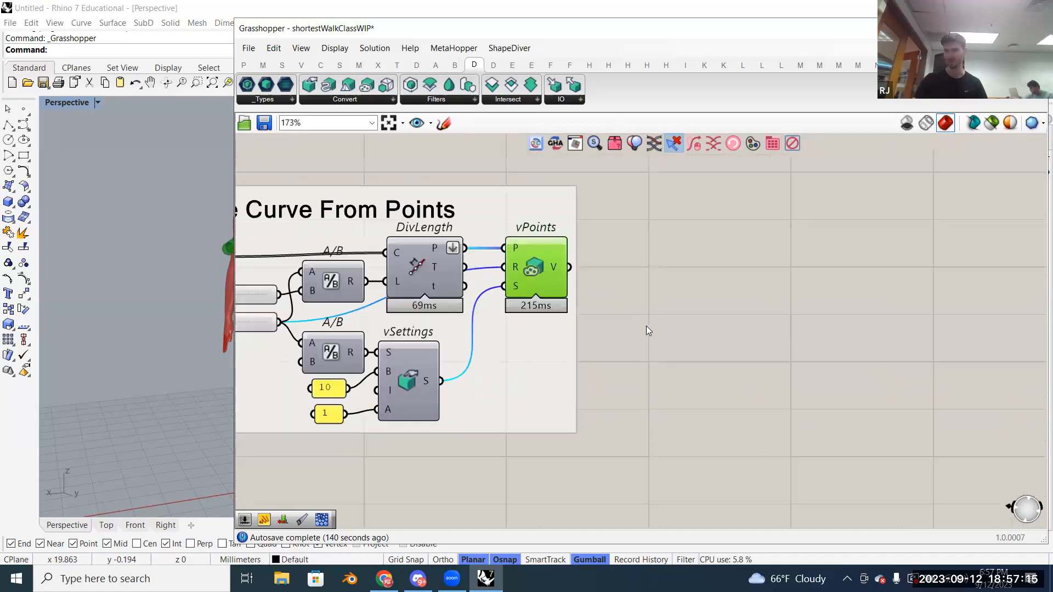
scroll(646, 326, down, 8)
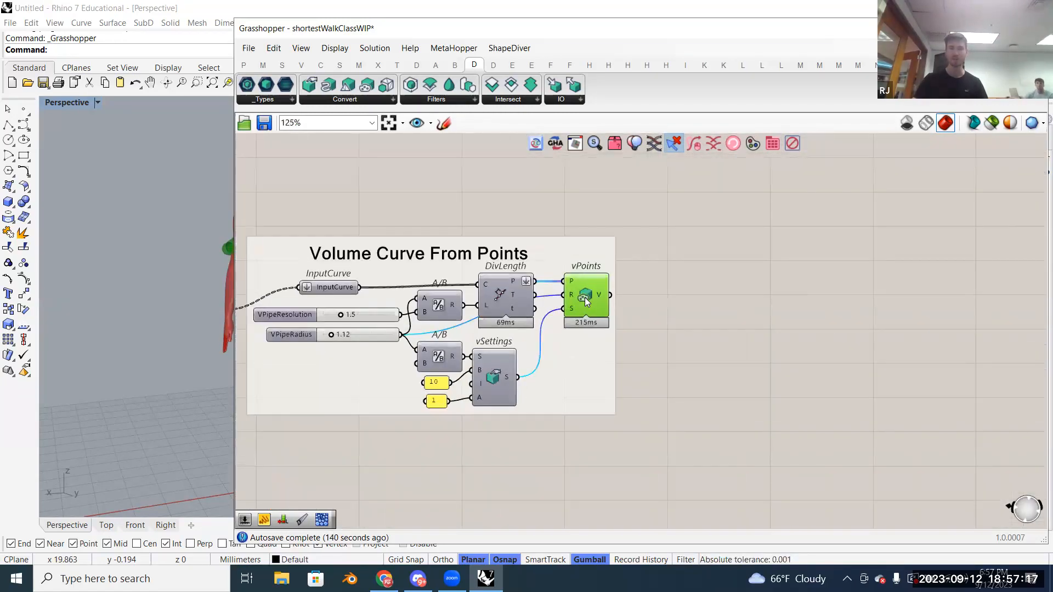
scroll(559, 308, down, 2)
right_drag(490, 301, 697, 302)
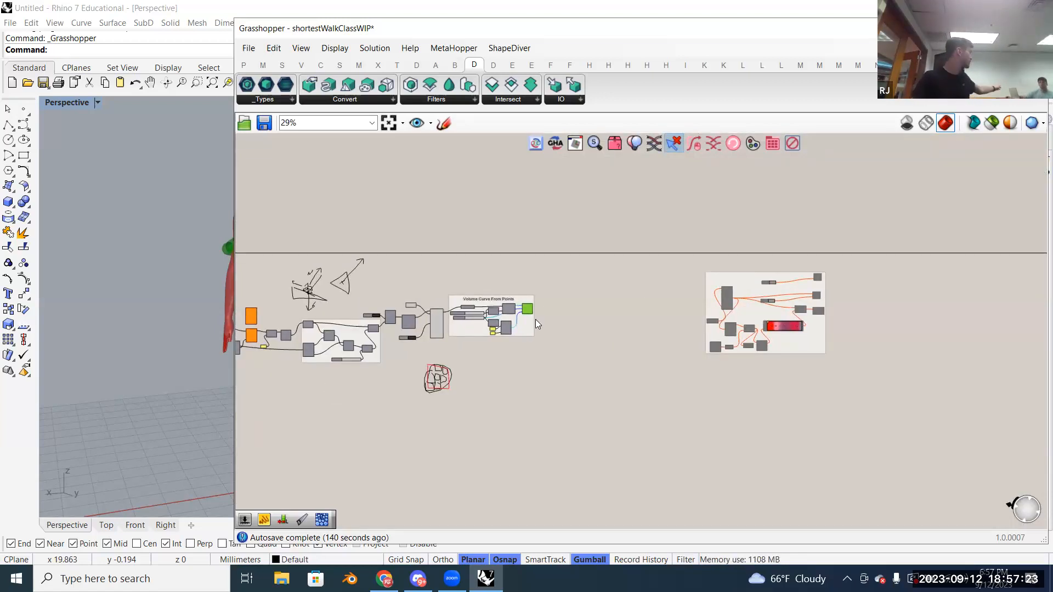
scroll(518, 317, up, 6)
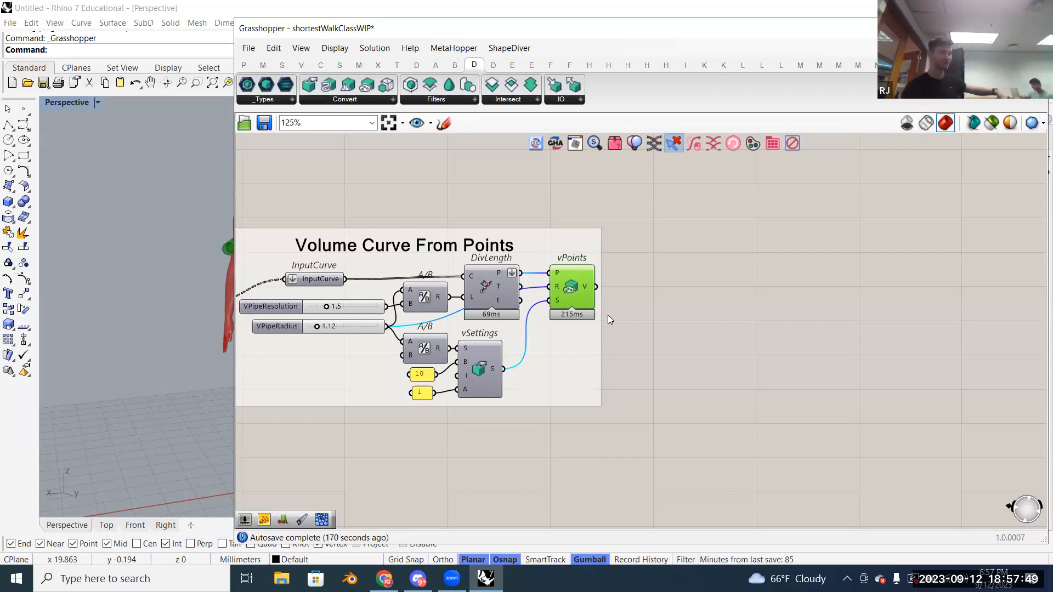
scroll(602, 290, down, 5)
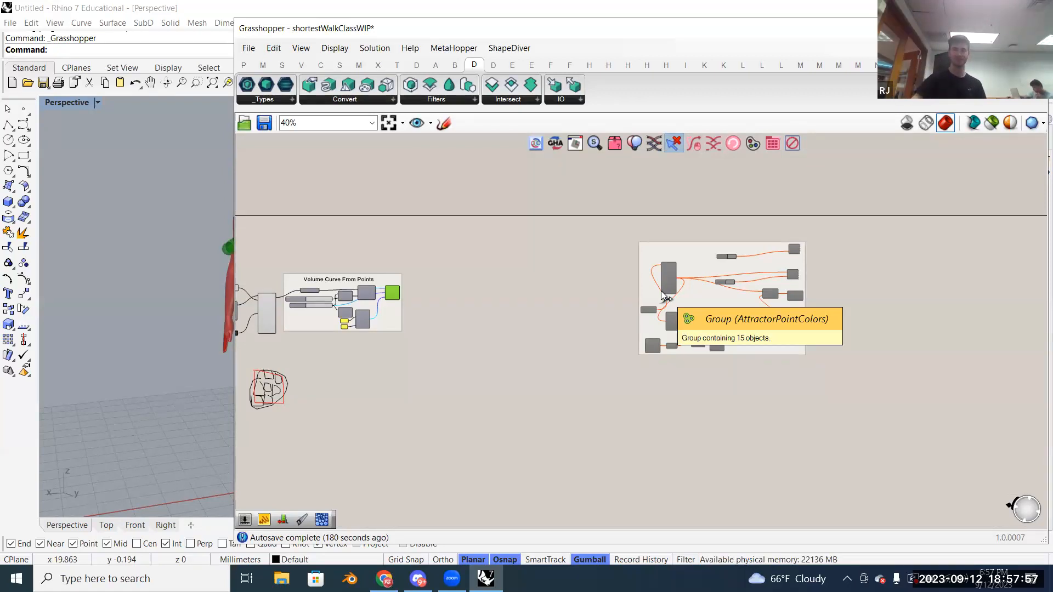
Step: Add a Dendro Volume to Mesh component between the Volume Curve From Points group and the AttractorPointColors group
drag(671, 258, 512, 258)
scroll(395, 289, up, 4)
scroll(548, 264, up, 2)
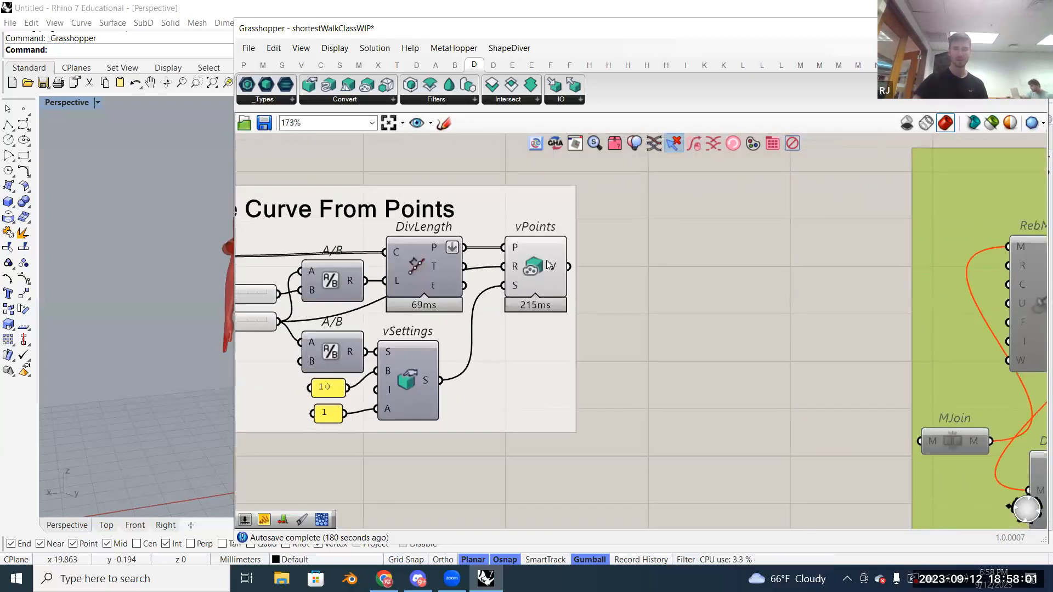
click(540, 266)
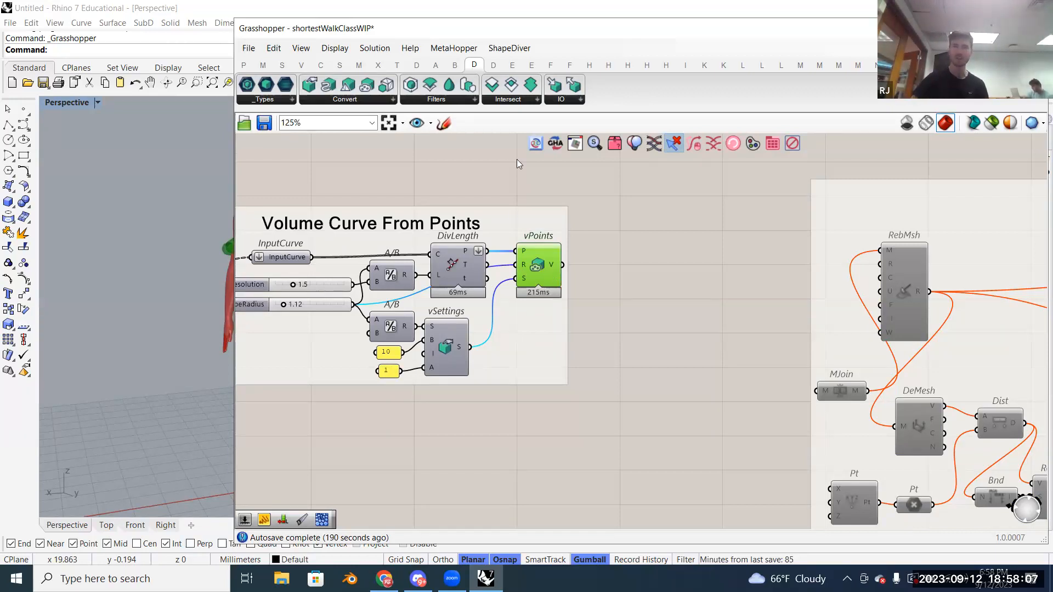
click(332, 101)
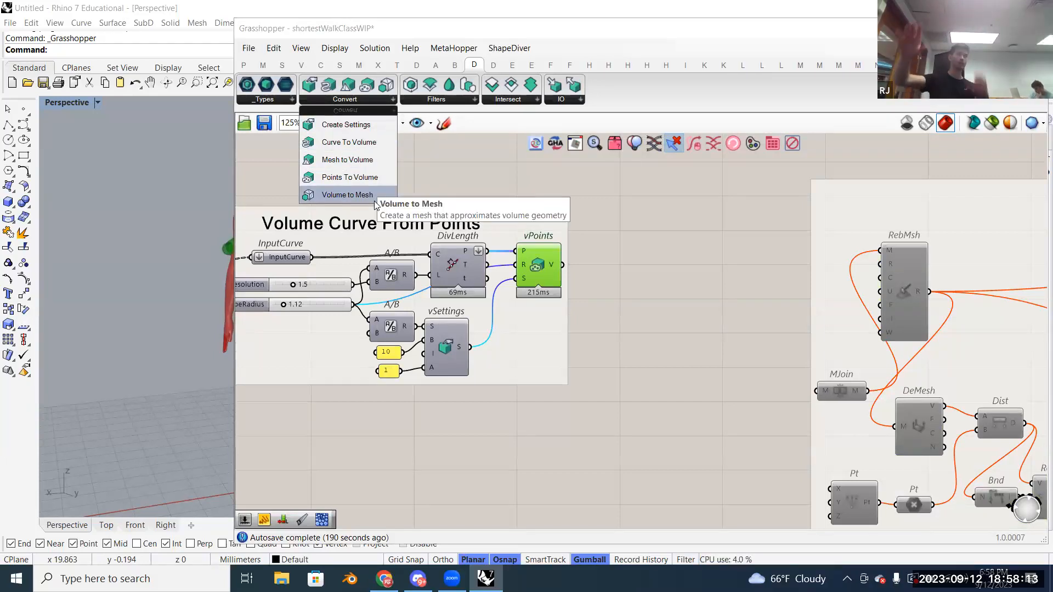
drag(374, 198, 702, 289)
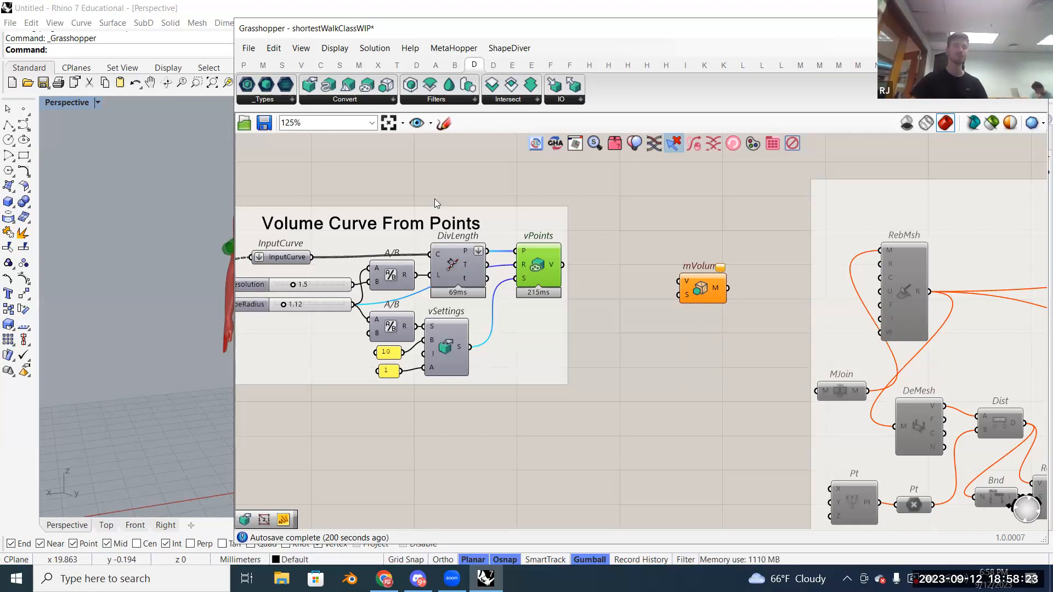
Step: Add a Create Settings component feeding mVolume's settings input, and wire the vPoints volume output into mVolume's volume input
click(337, 101)
drag(343, 122, 649, 380)
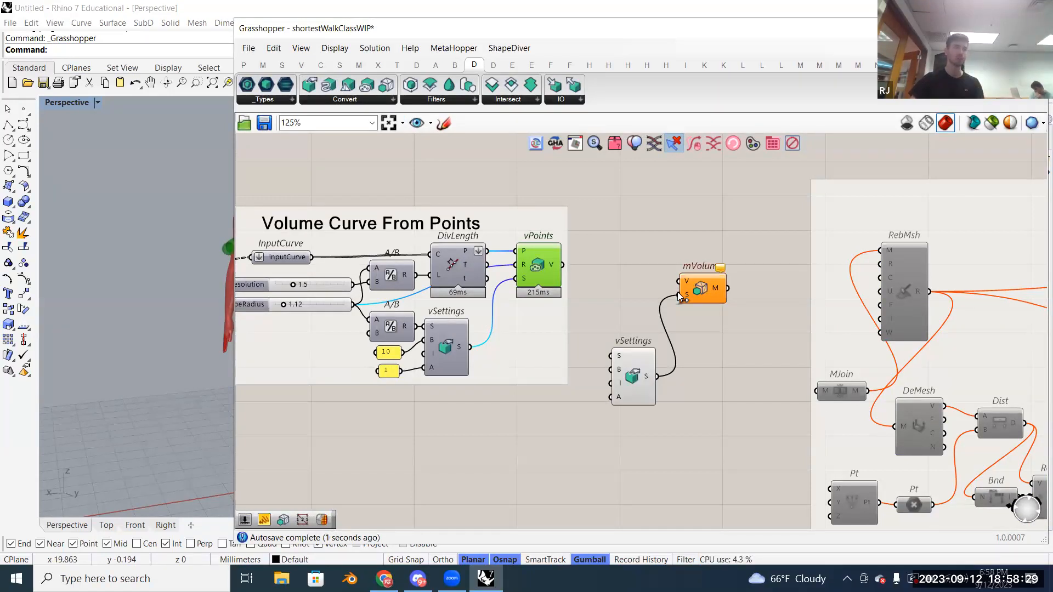
drag(565, 267, 686, 280)
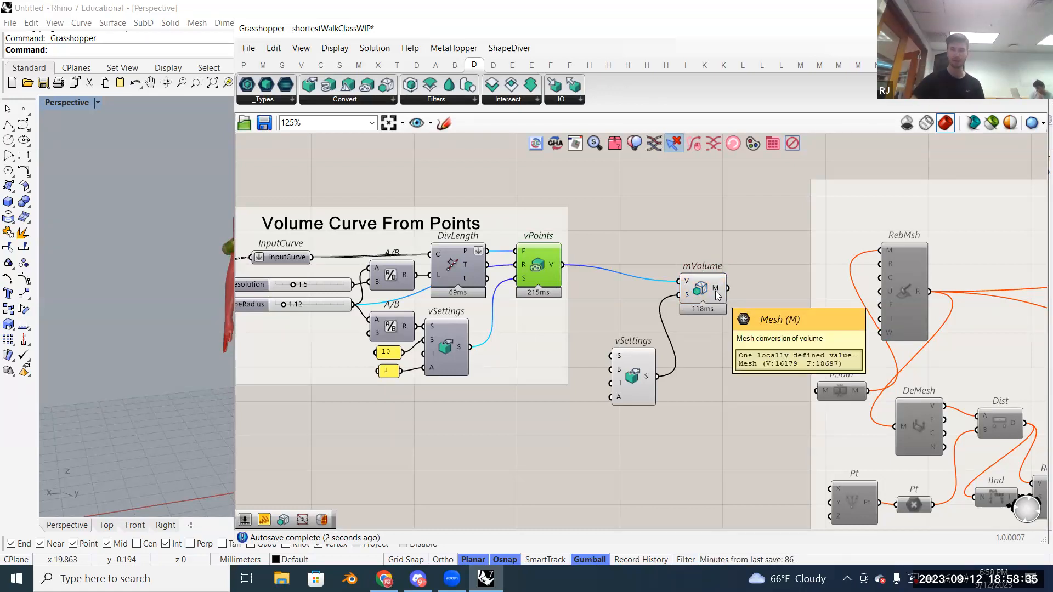
mouse_move(716, 295)
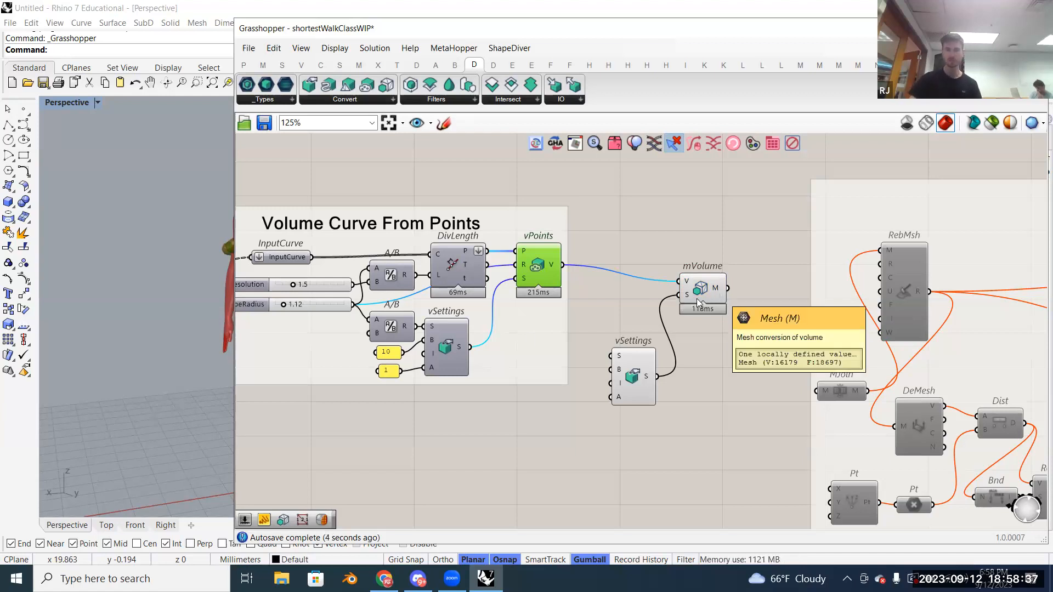
Step: Narrow the Grasshopper window so the full figure shows in the Rhino viewport beside the canvas
drag(232, 403, 465, 403)
scroll(688, 356, down, 4)
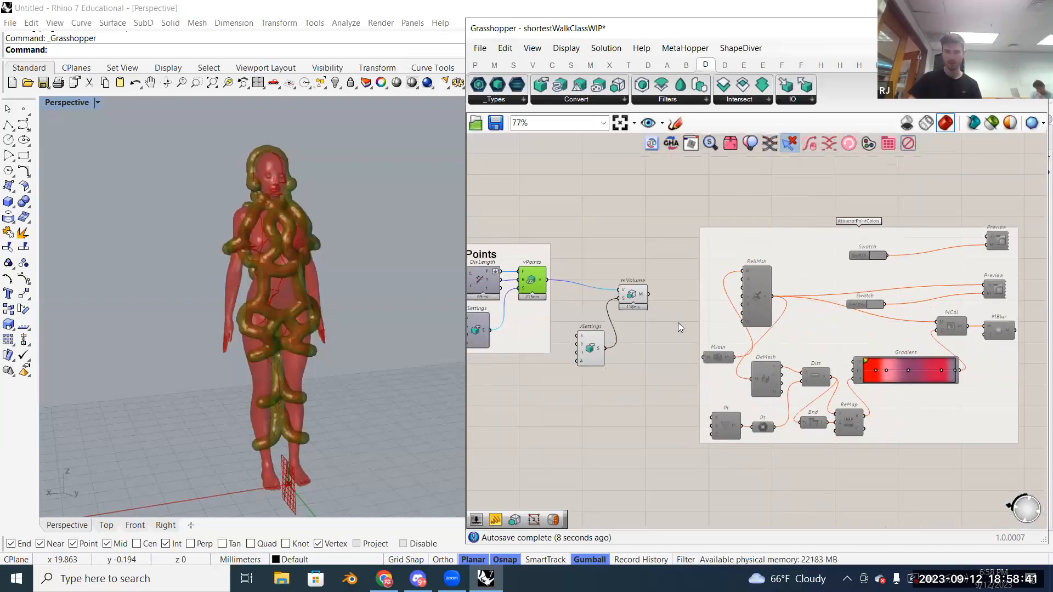
scroll(678, 322, up, 4)
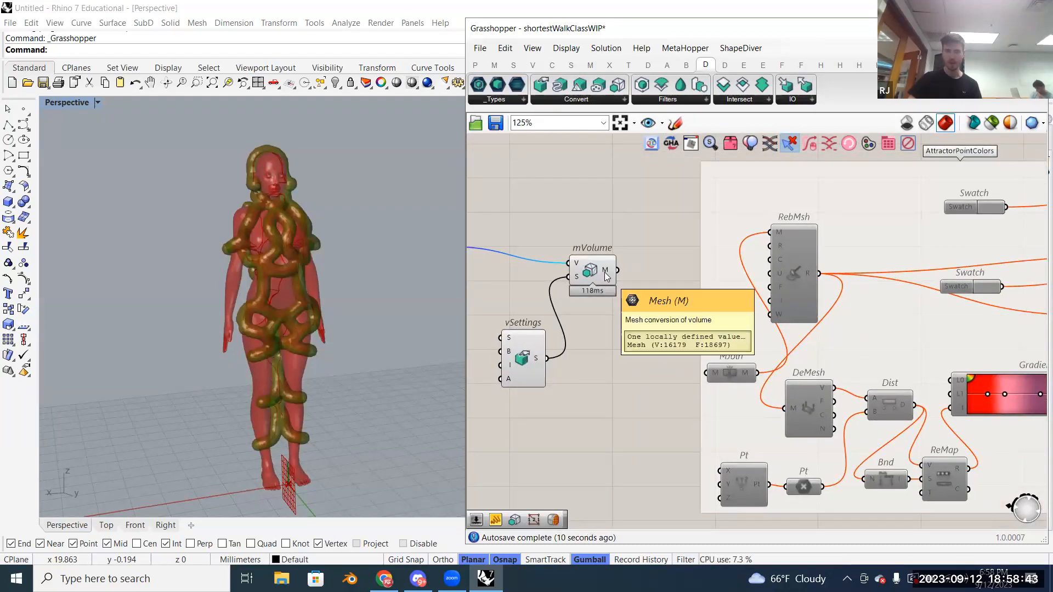
Step: Move Mesh Join nearer to mVolume and wire mVolume's mesh output into its input
drag(732, 374, 680, 319)
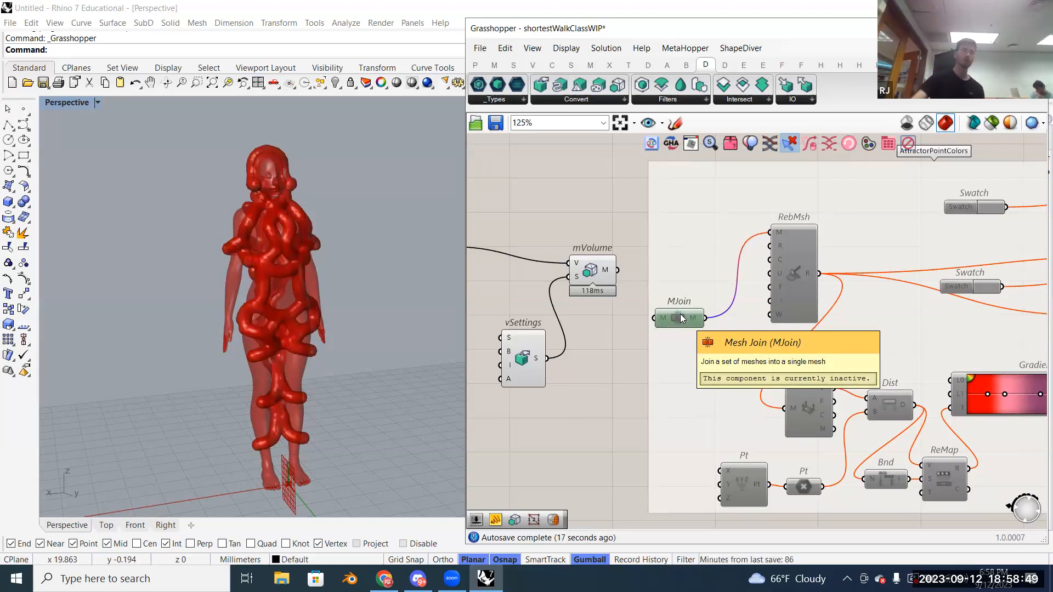
right_drag(680, 317, 577, 292)
mouse_move(574, 289)
mouse_down()
mouse_move(628, 336)
mouse_move(582, 299)
mouse_up()
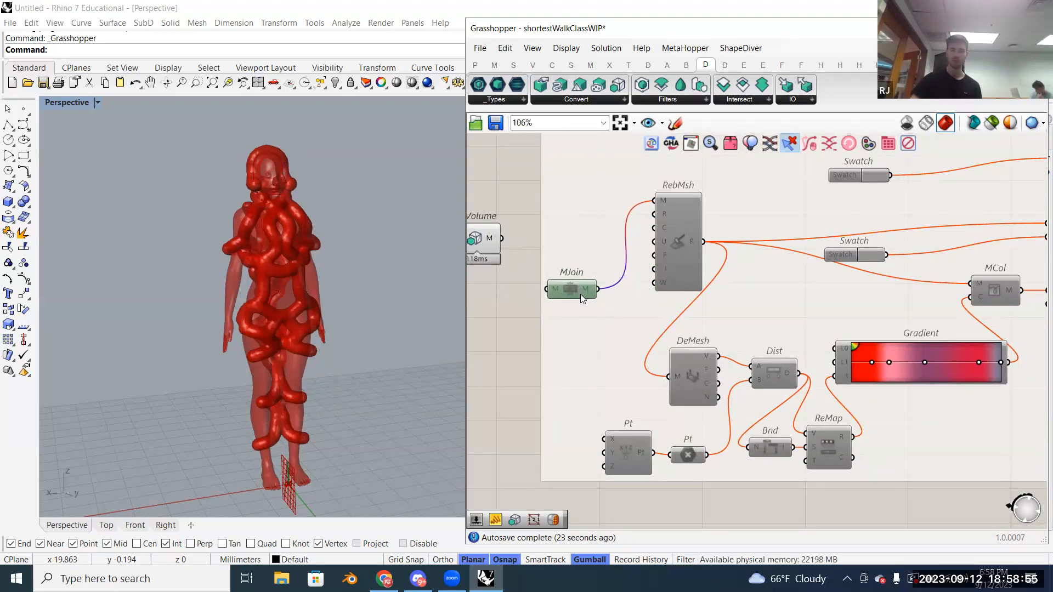
scroll(583, 299, down, 2)
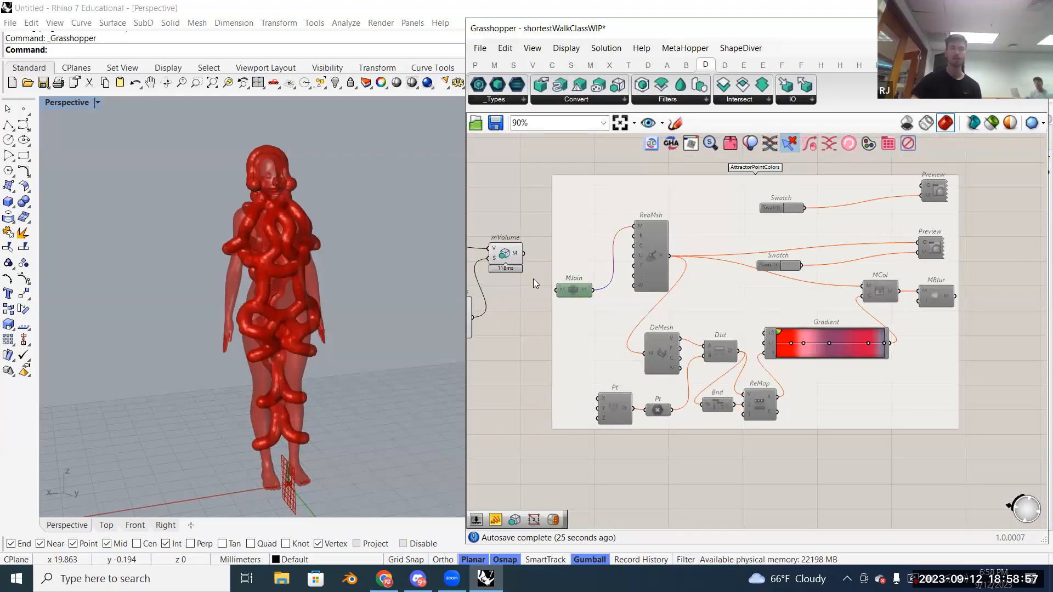
scroll(533, 277, up, 2)
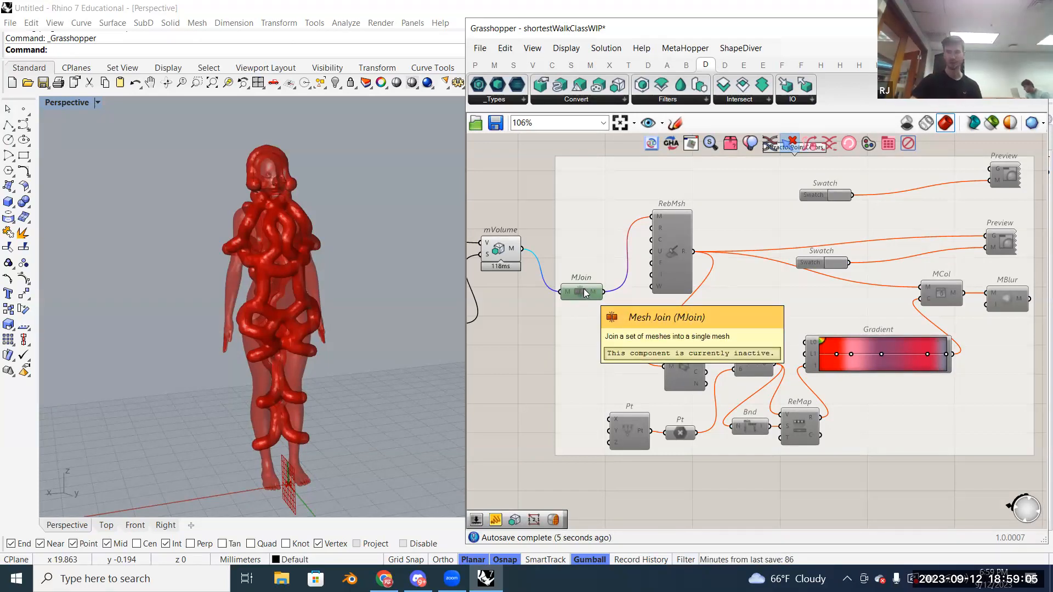
scroll(607, 318, down, 5)
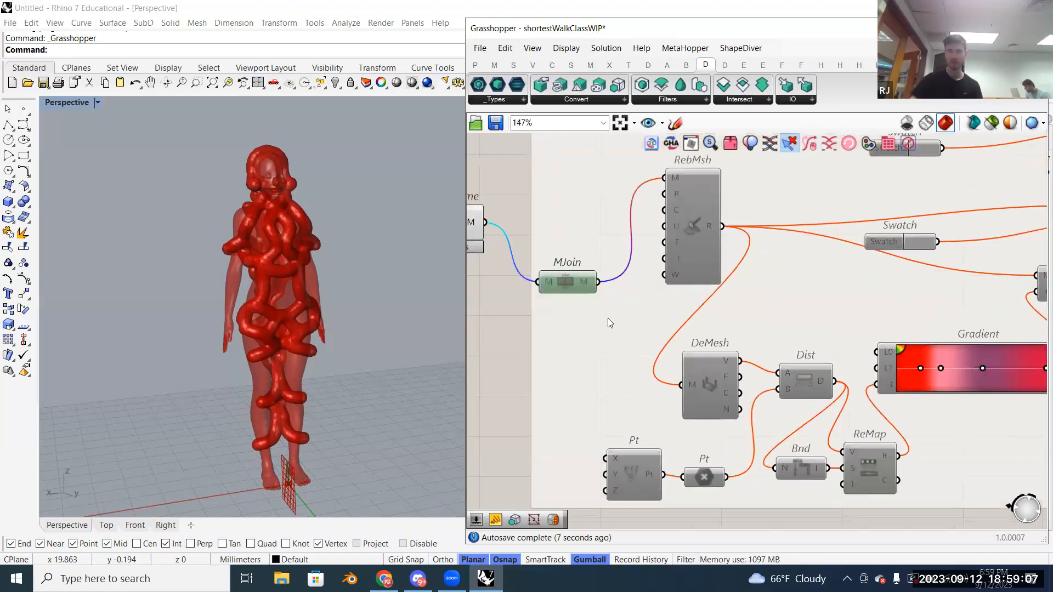
Step: Select every component in the AttractorPointColors group and enable them all
drag(560, 203, 949, 440)
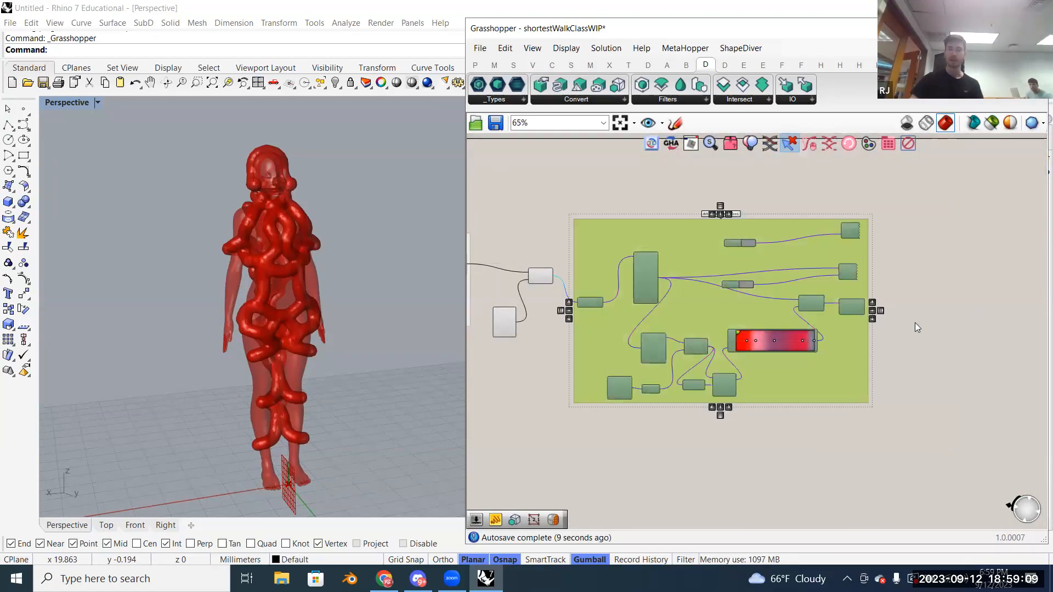
middle_click(921, 319)
click(880, 428)
scroll(747, 342, up, 4)
scroll(747, 342, down, 4)
right_drag(689, 333, 746, 330)
drag(625, 200, 952, 424)
right_click(960, 365)
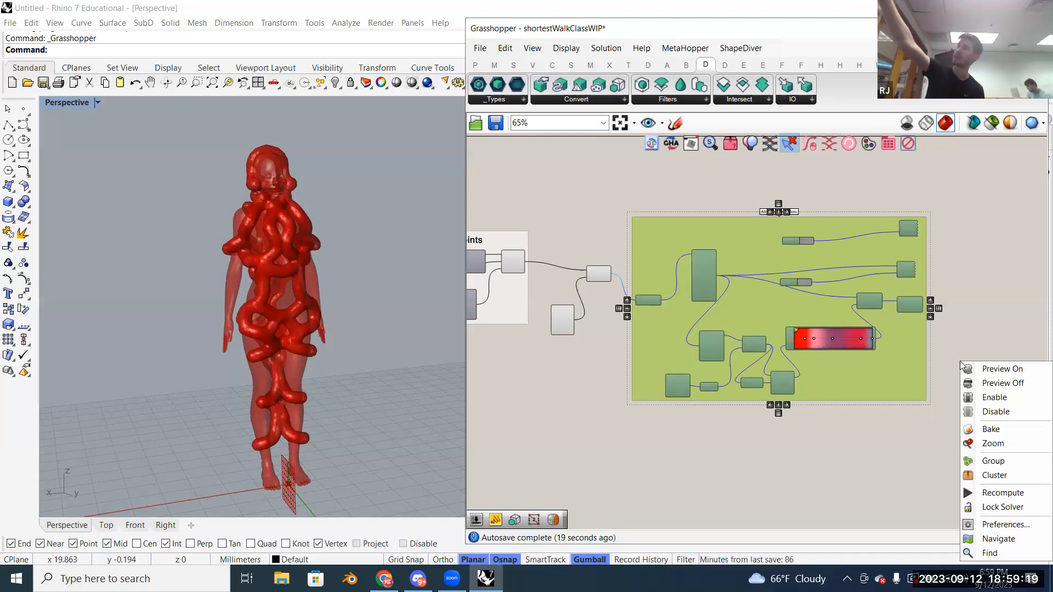
click(1008, 396)
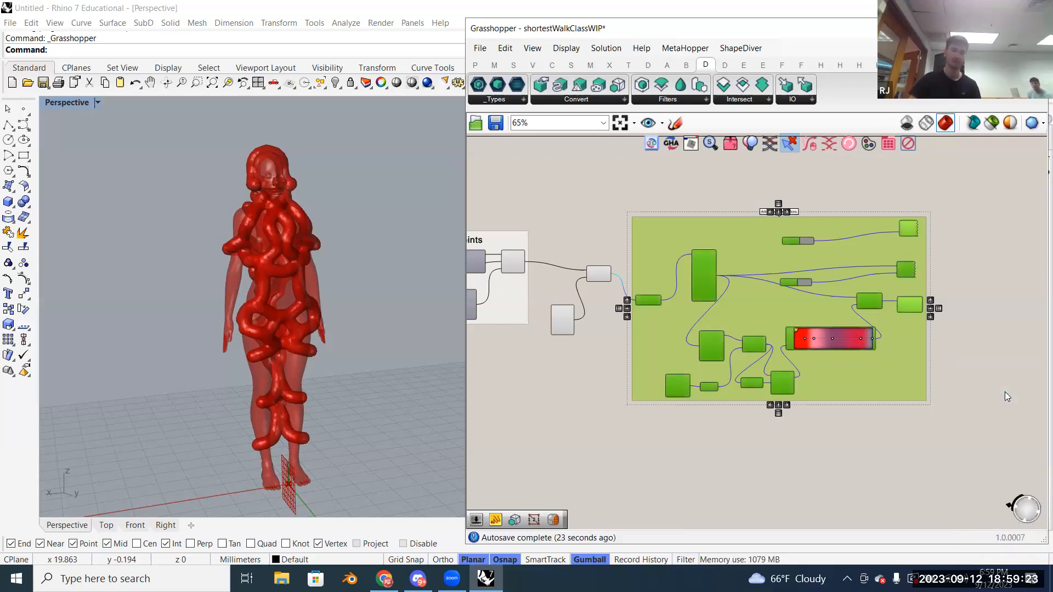
click(944, 384)
Step: Turn off the preview of the components upstream of the AttractorPointColors group and view the colored mesh from the front
scroll(726, 341, down, 5)
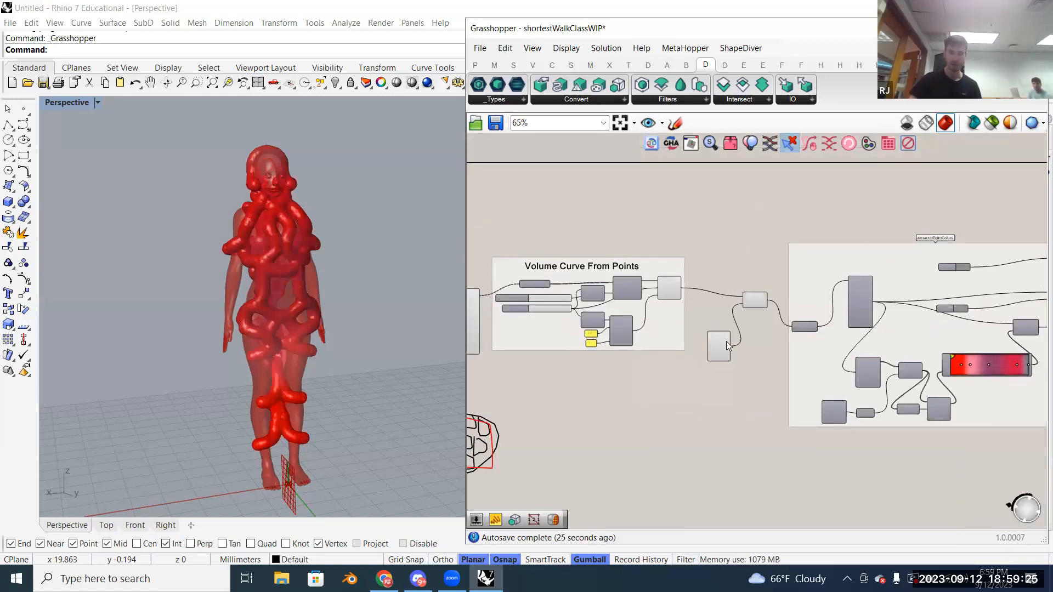
drag(760, 388, 546, 251)
right_click(547, 251)
click(573, 272)
click(598, 229)
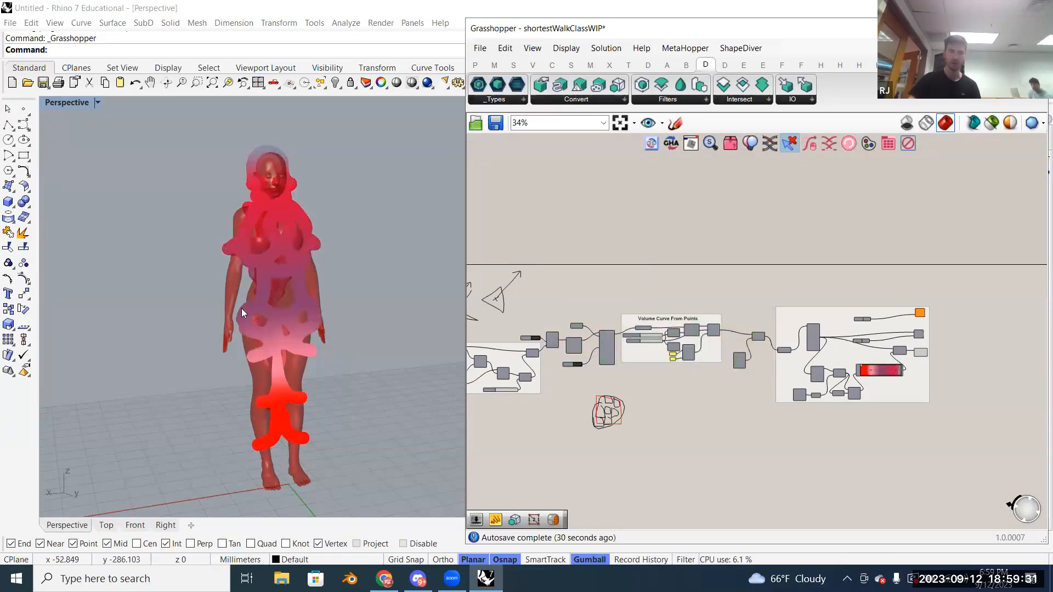
right_drag(242, 308, 225, 308)
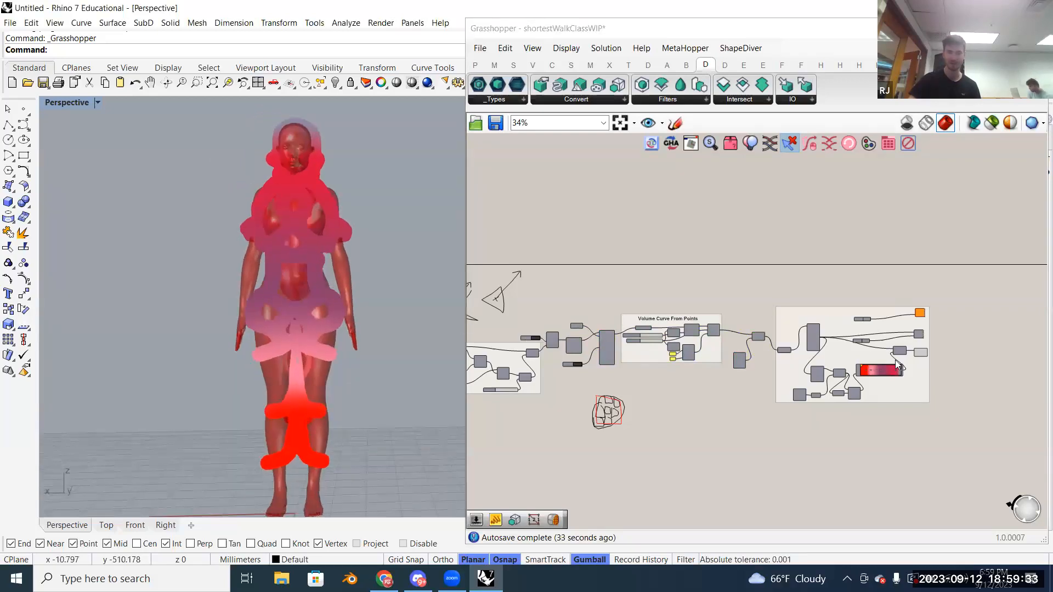
Step: Highlight the attractor point components in the AttractorPointColors group and move MCol closer to MBlur
scroll(897, 363, up, 5)
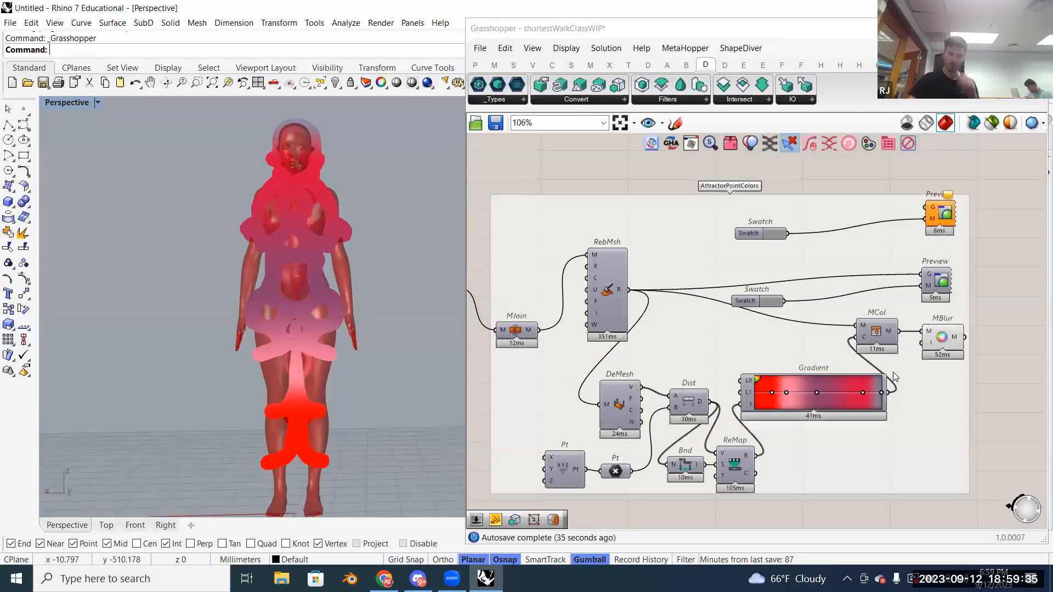
right_drag(893, 372, 917, 360)
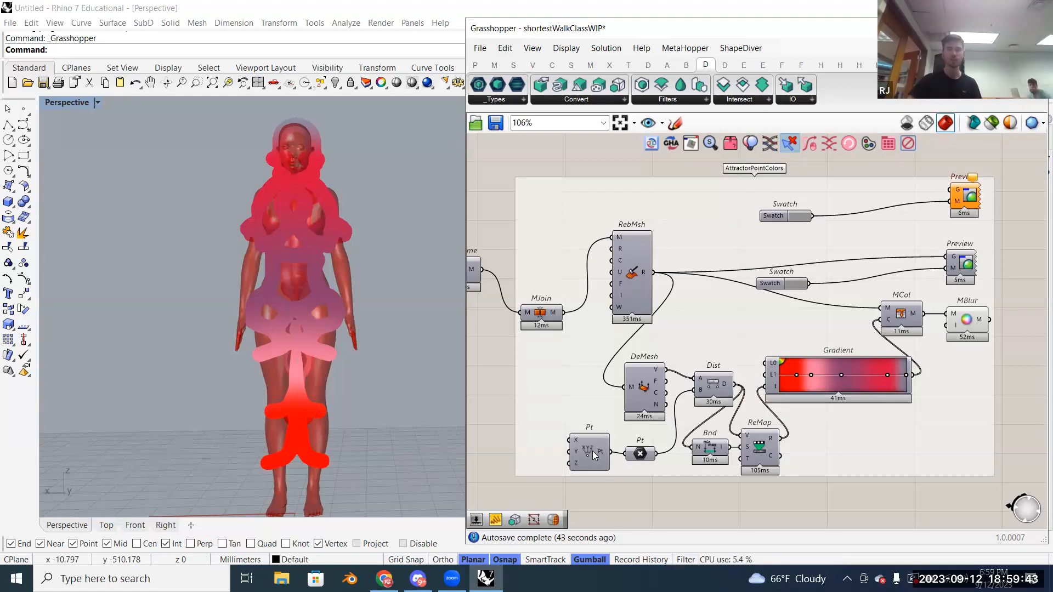
drag(530, 436, 672, 488)
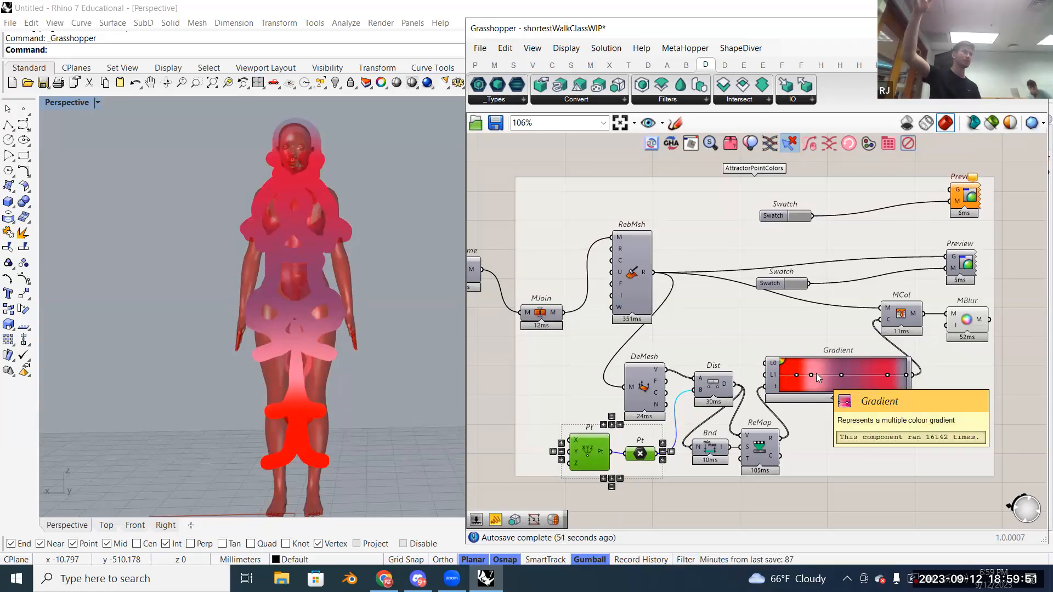
drag(906, 311, 925, 312)
click(967, 317)
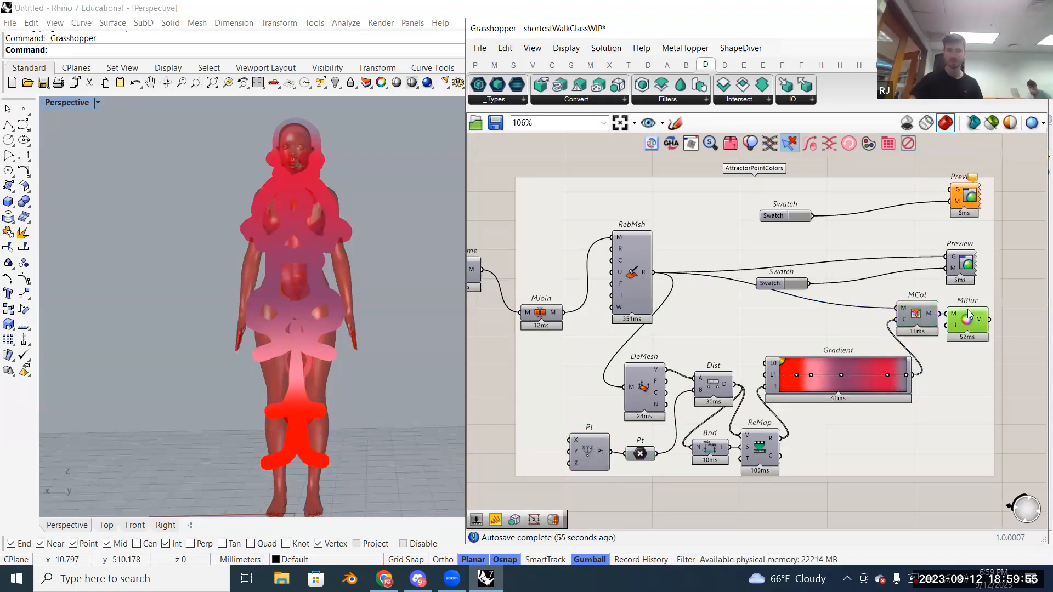
click(1010, 279)
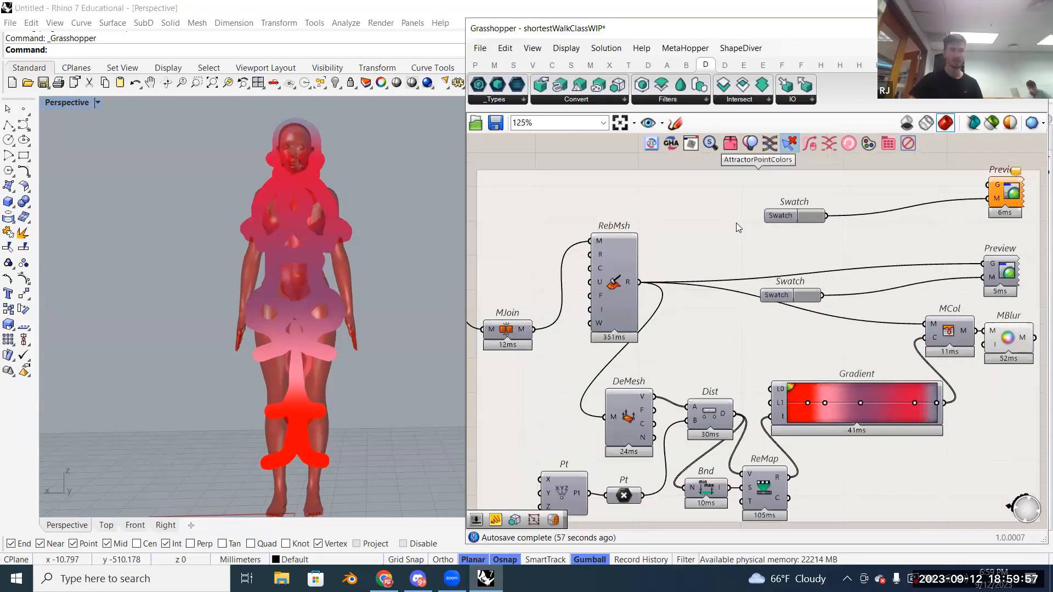
Step: Highlight mVolume and its vSettings component to review how they feed Mesh Join
scroll(746, 241, down, 1)
right_drag(648, 290, 806, 287)
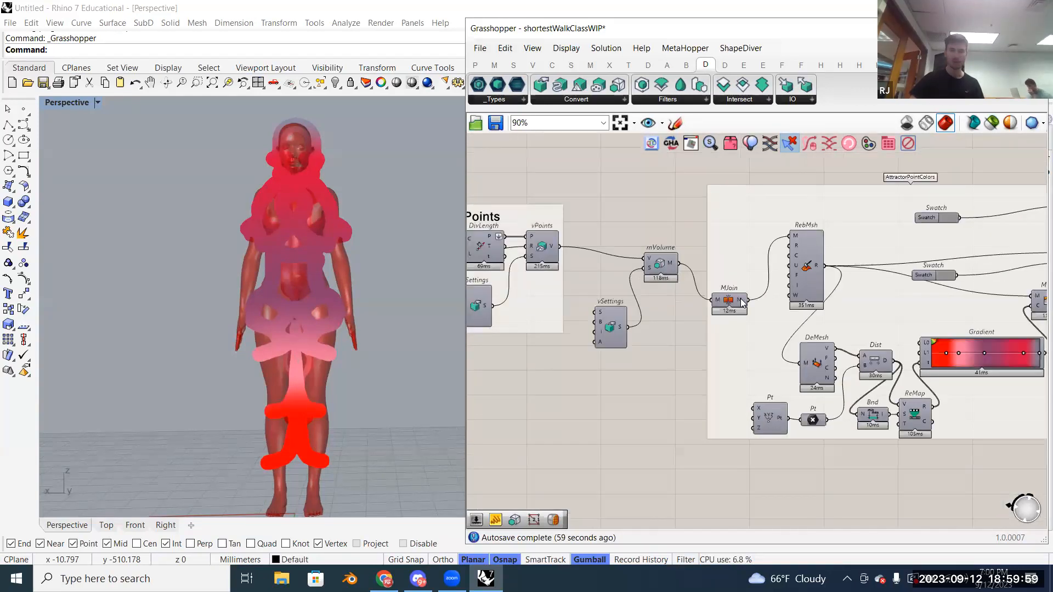
scroll(666, 285, up, 2)
drag(551, 214, 700, 402)
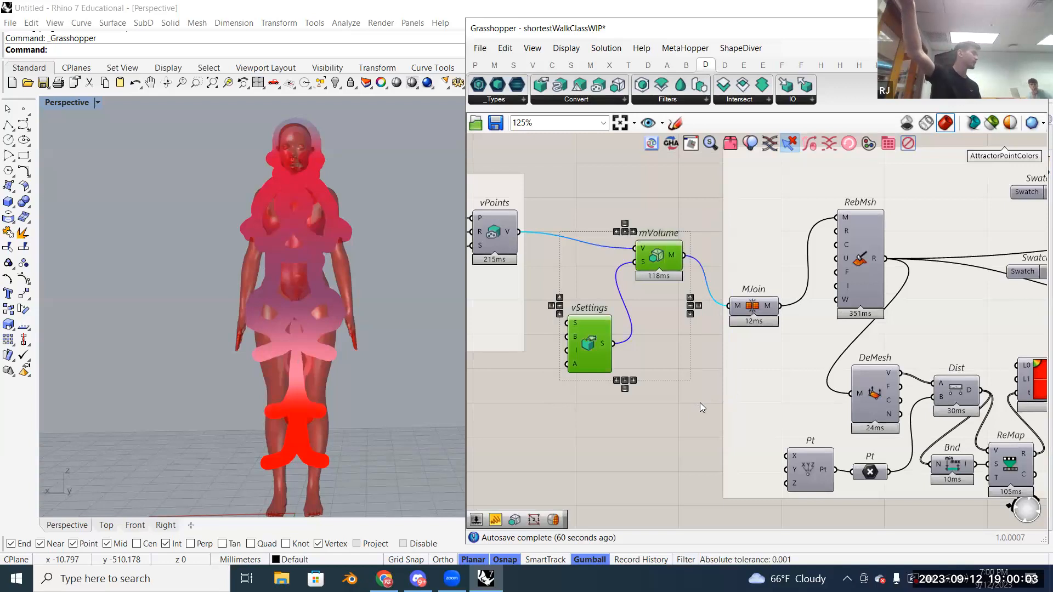
click(700, 403)
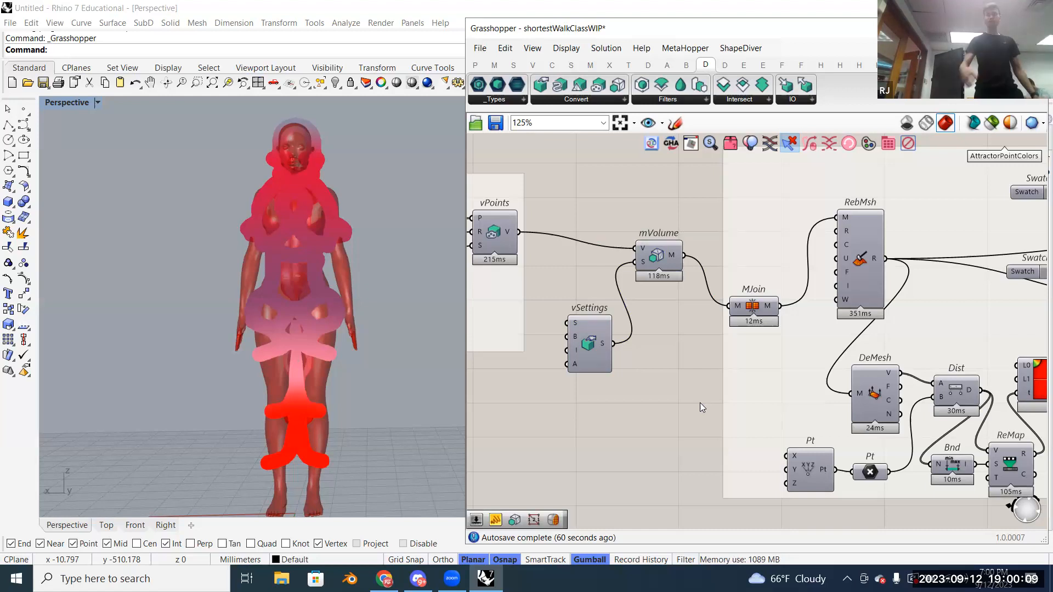
Step: Select the whole AttractorPointColors group and show the Enable option again without applying it
scroll(608, 375, up, 2)
scroll(765, 373, down, 5)
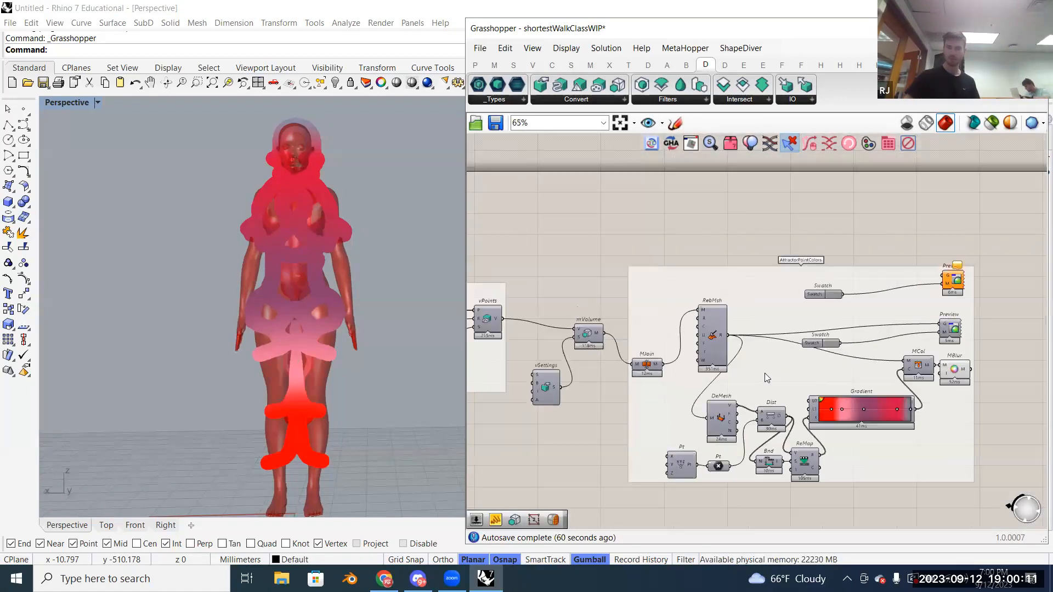
scroll(765, 373, down, 2)
drag(847, 422, 582, 219)
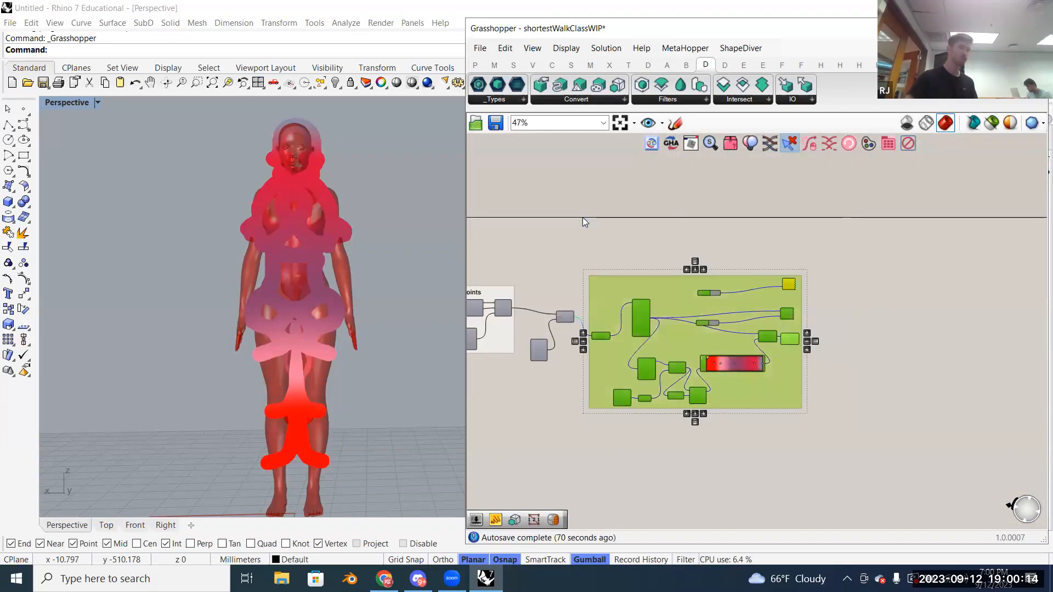
right_click(910, 278)
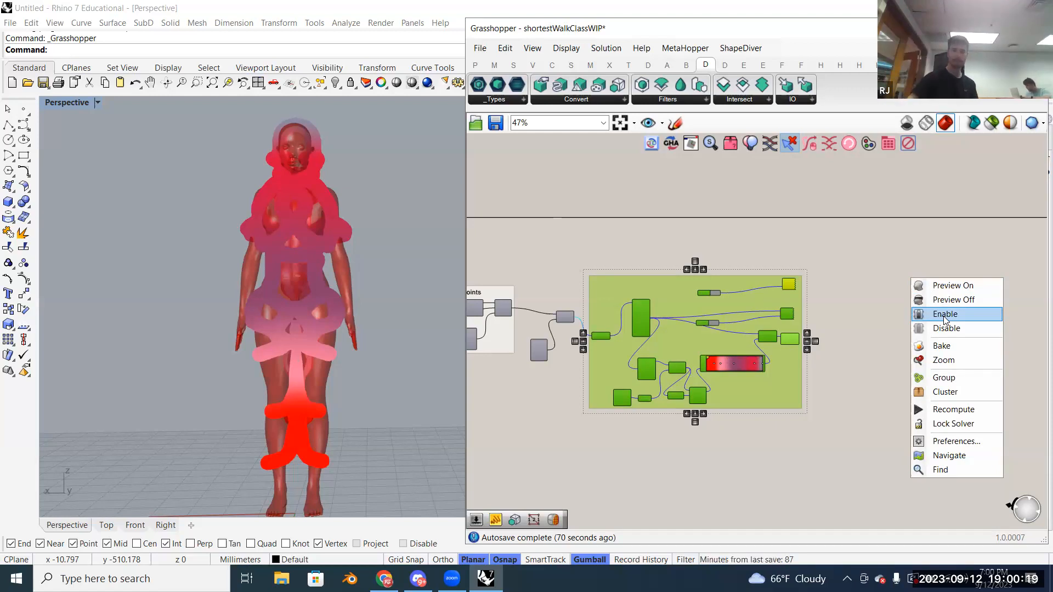
click(811, 211)
Step: Apply the green-yellow-red preset to the Gradient component in the AttractorPointColors group
scroll(706, 337, up, 5)
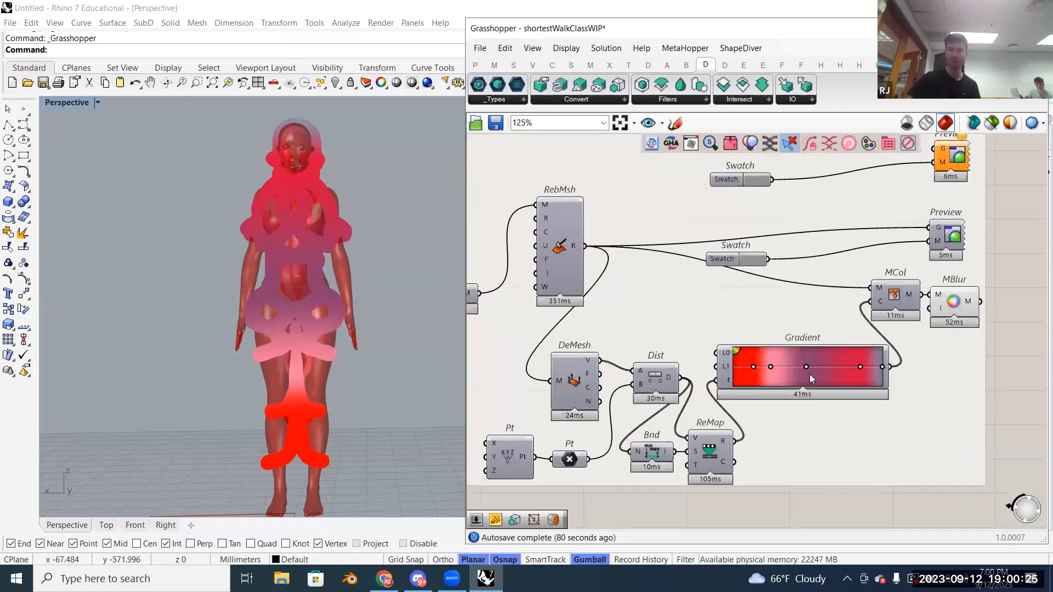
scroll(810, 374, up, 5)
right_click(803, 383)
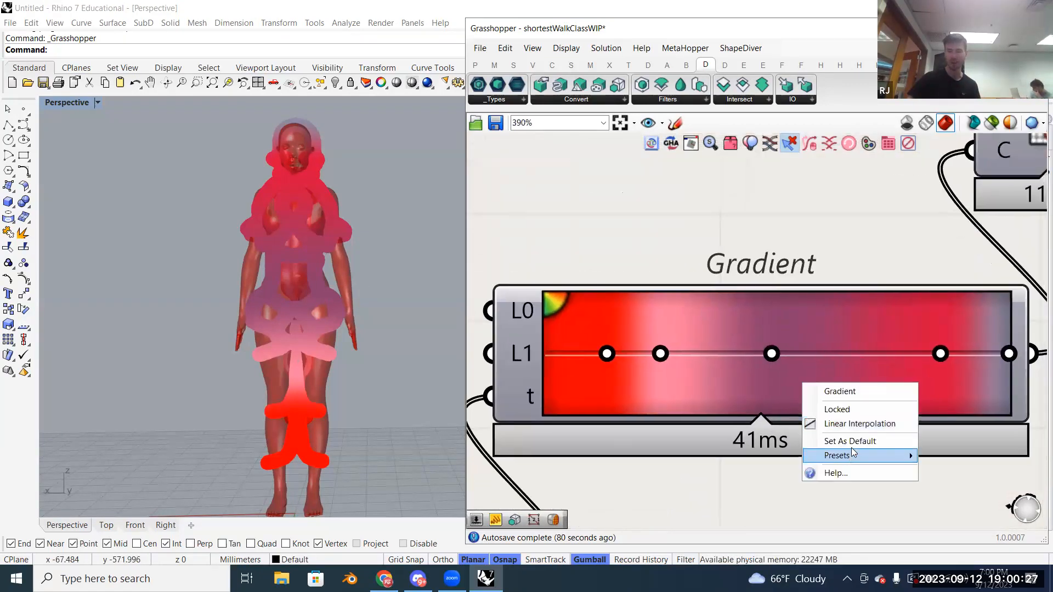
mouse_move(852, 453)
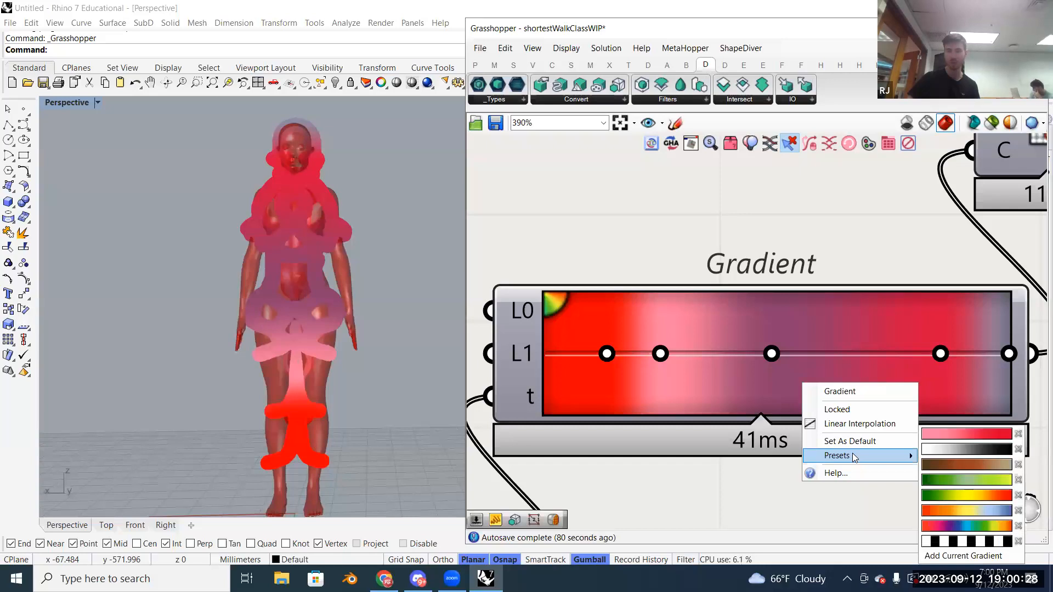
click(965, 496)
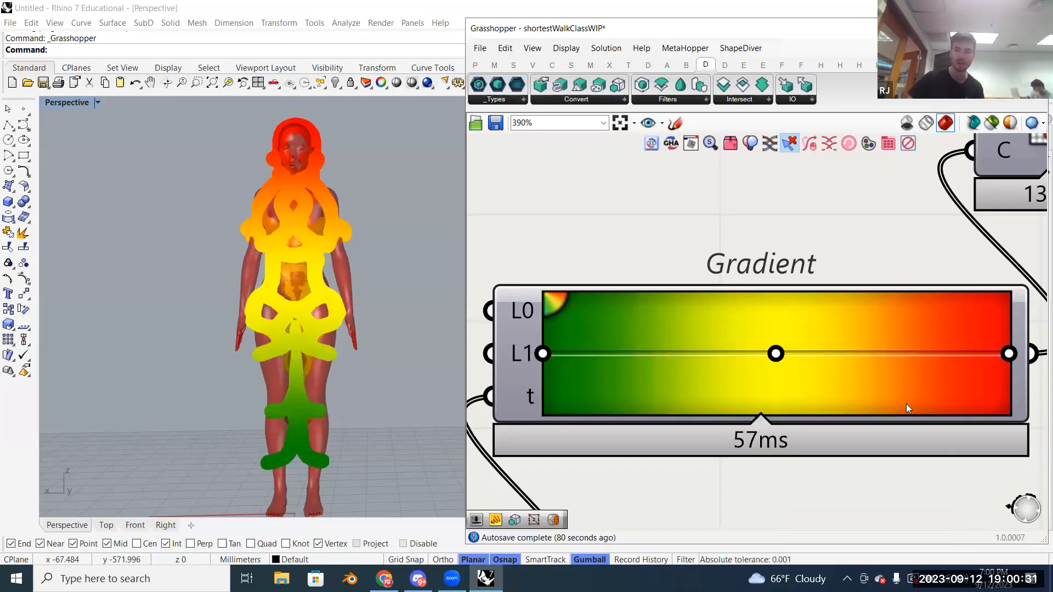
Step: Try the pink-to-red preset and the black-and-white striped preset on the Gradient component
right_click(863, 394)
mouse_move(909, 470)
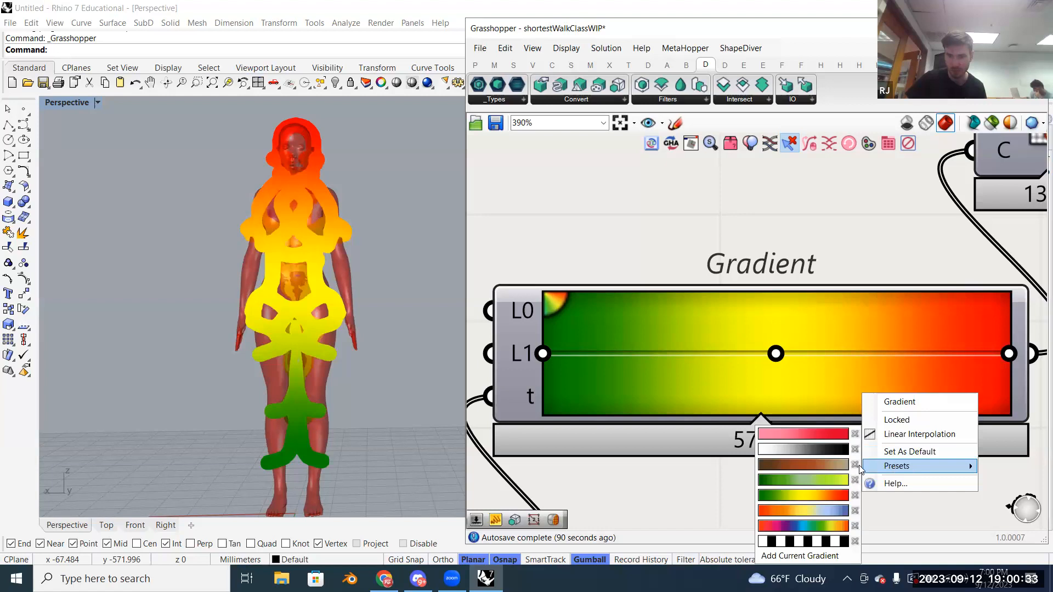
click(793, 432)
right_click(835, 402)
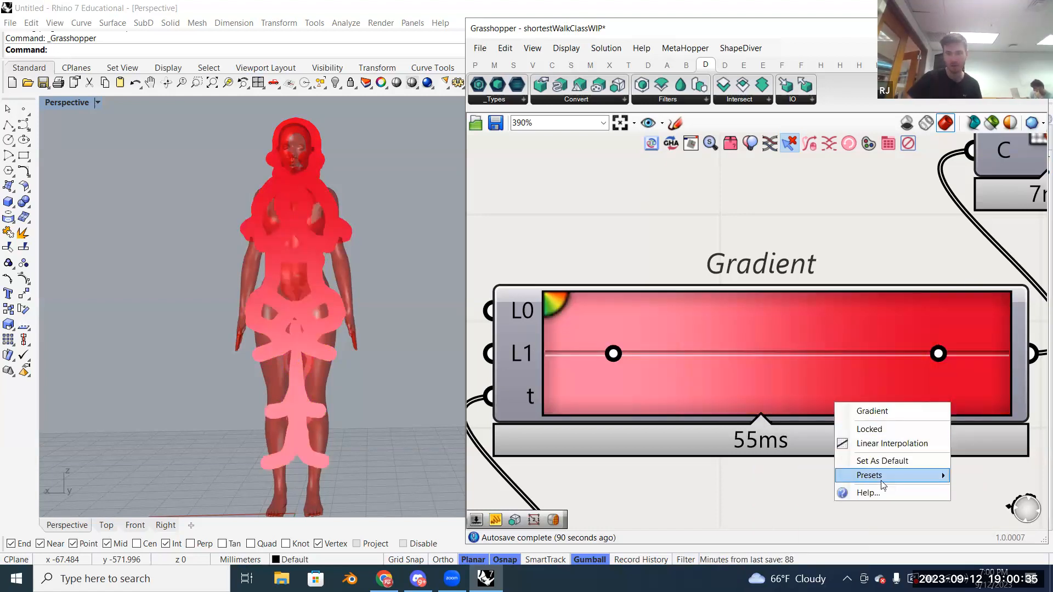
mouse_move(883, 485)
click(772, 498)
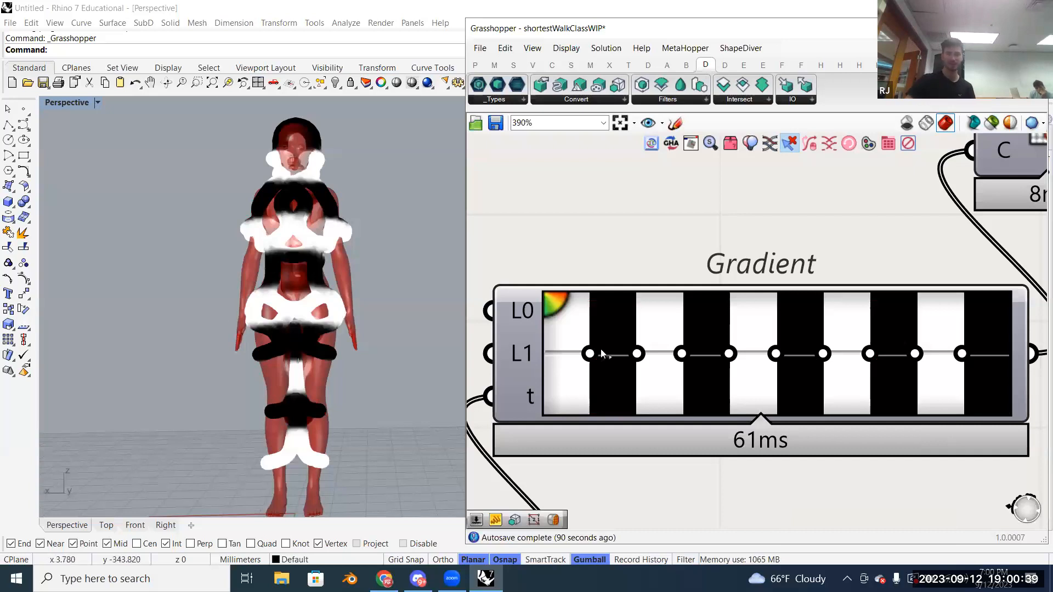
Step: Apply the multicolor rainbow preset to the Gradient component and view the colored mesh from another side
right_click(629, 394)
mouse_move(692, 466)
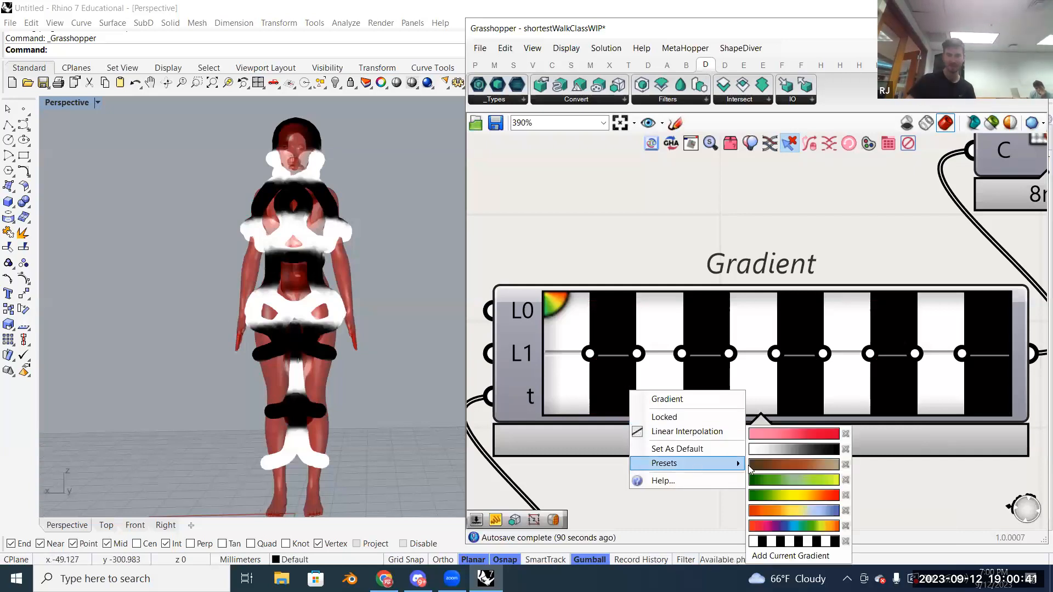
click(798, 521)
right_drag(325, 311, 328, 253)
scroll(330, 277, down, 4)
scroll(328, 253, up, 2)
drag(732, 358, 730, 380)
Step: Apply the red-yellow-blue preset to the Gradient component and shift its yellow and light-blue color grips
right_click(734, 387)
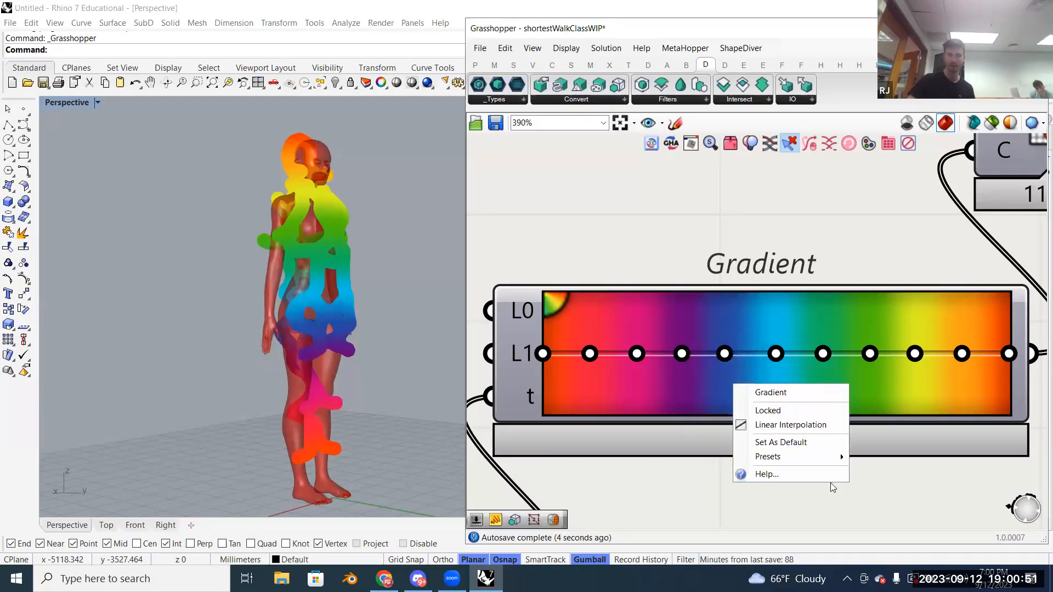
mouse_move(829, 459)
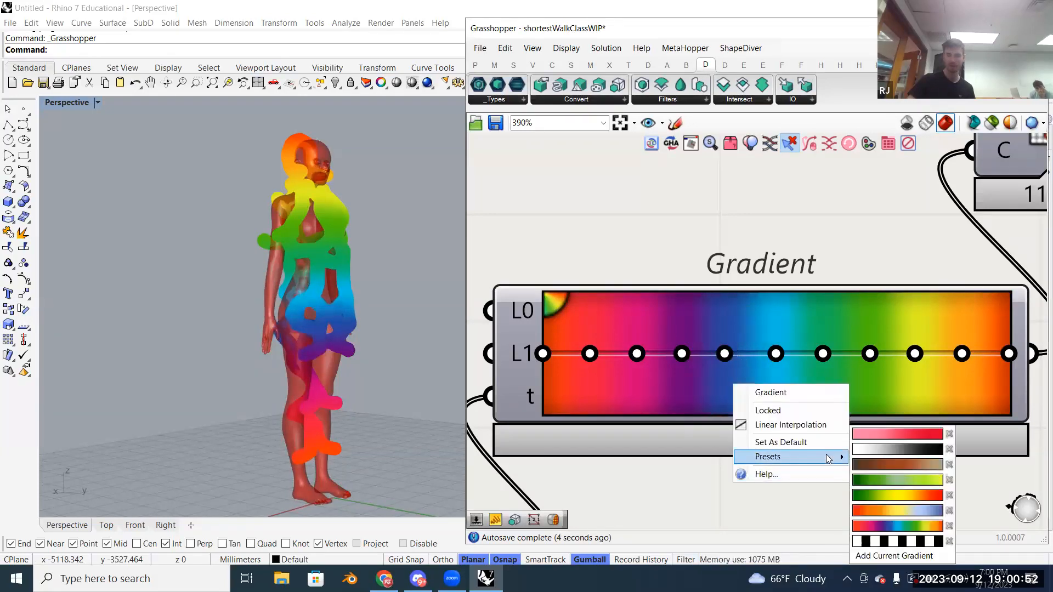
click(875, 510)
drag(775, 354, 688, 355)
drag(919, 349, 930, 351)
right_drag(331, 279, 281, 278)
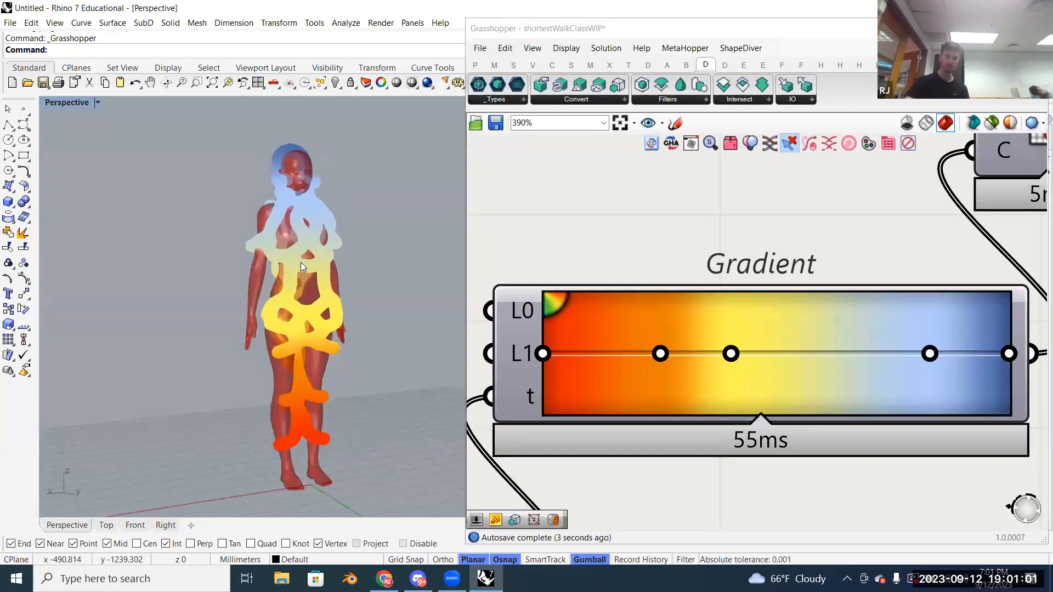
scroll(731, 229, down, 5)
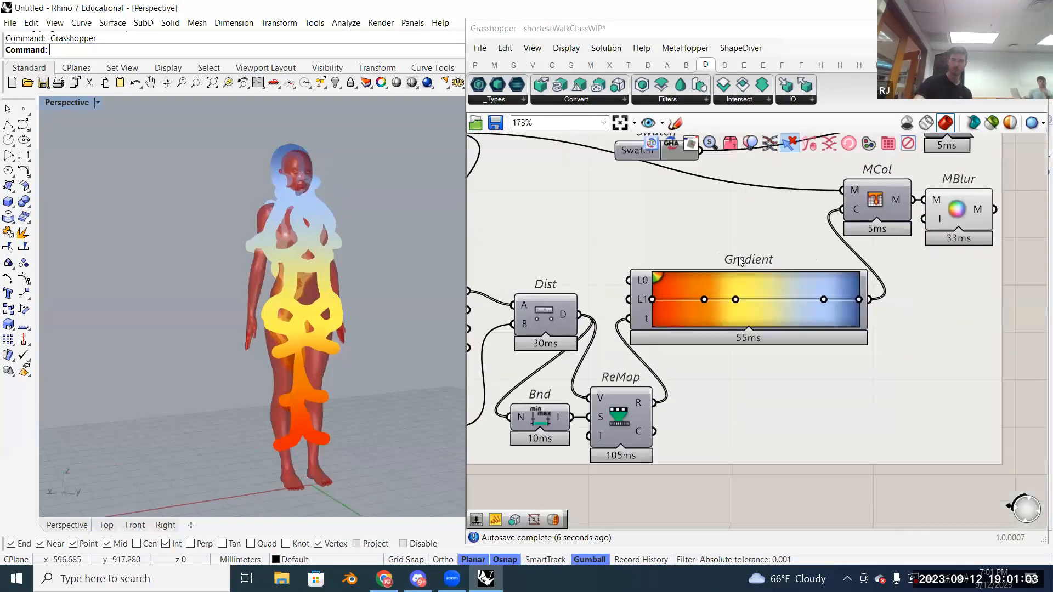
right_drag(731, 229, 876, 328)
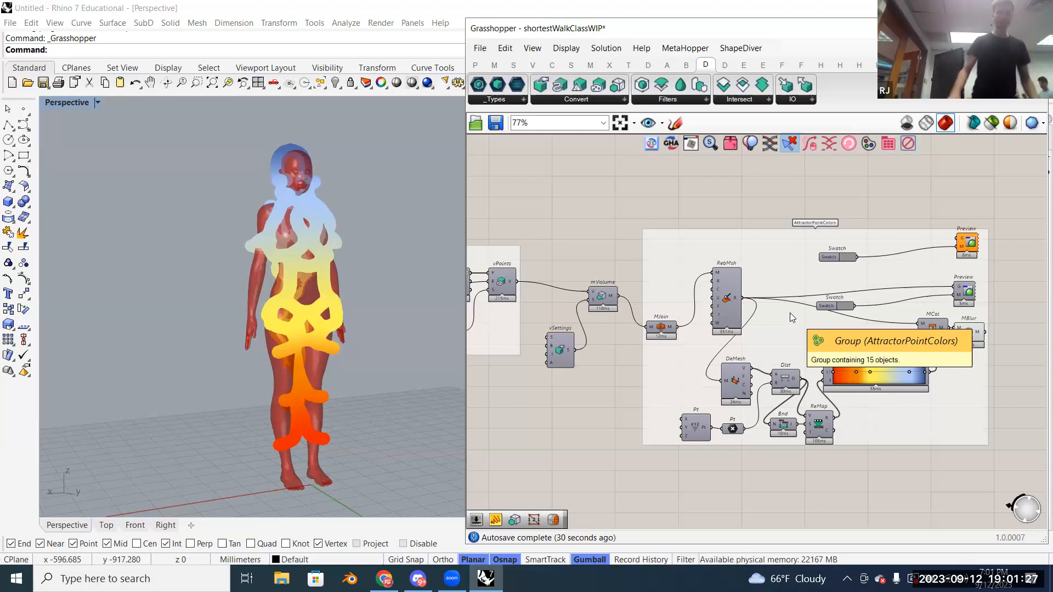
click(98, 102)
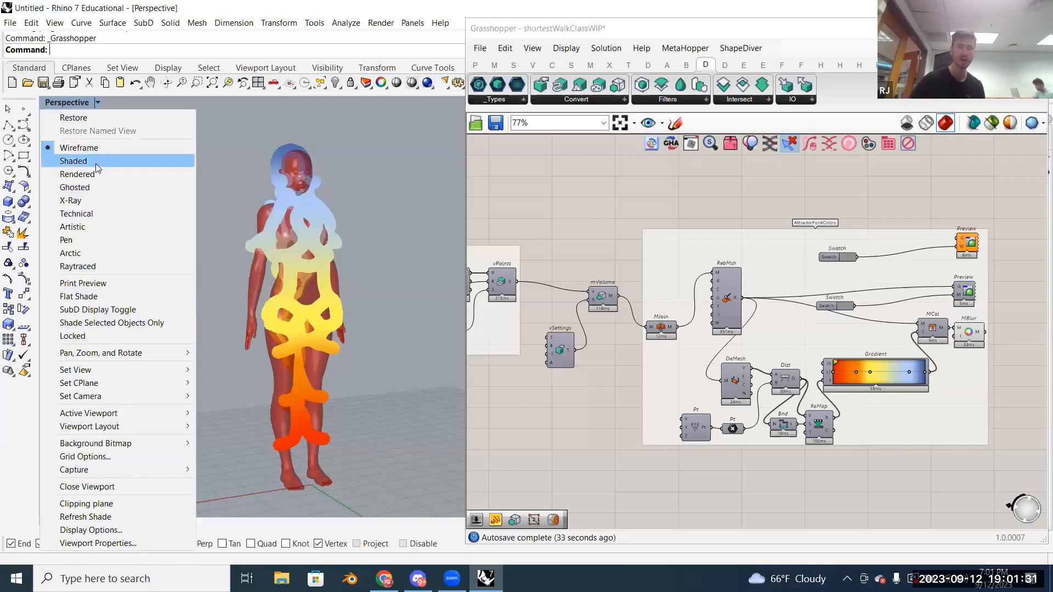
right_drag(249, 143, 261, 149)
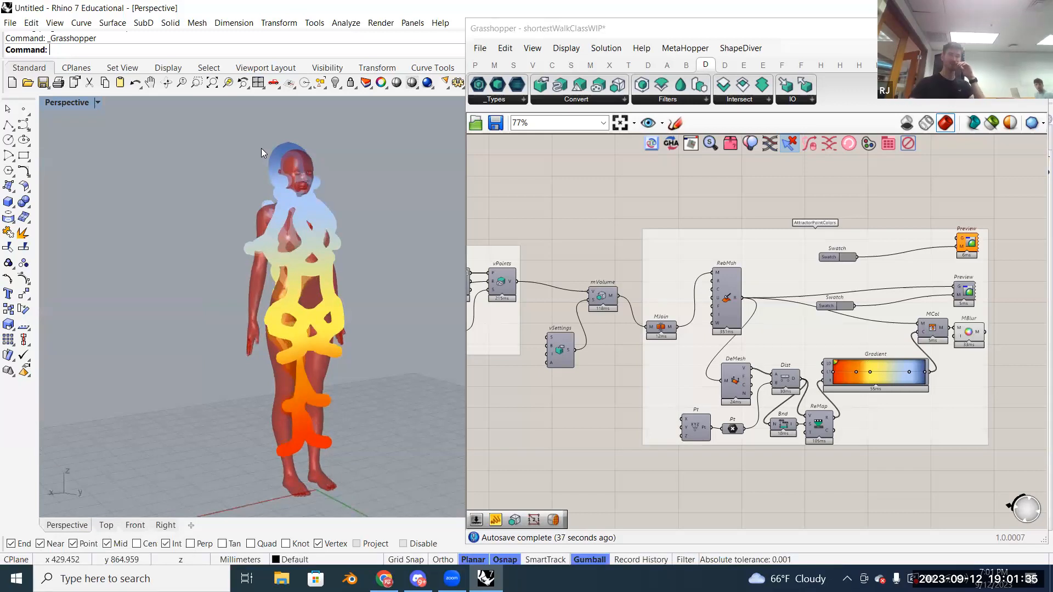
mouse_move(309, 185)
right_down()
mouse_move(287, 186)
mouse_move(356, 187)
mouse_move(310, 185)
right_up()
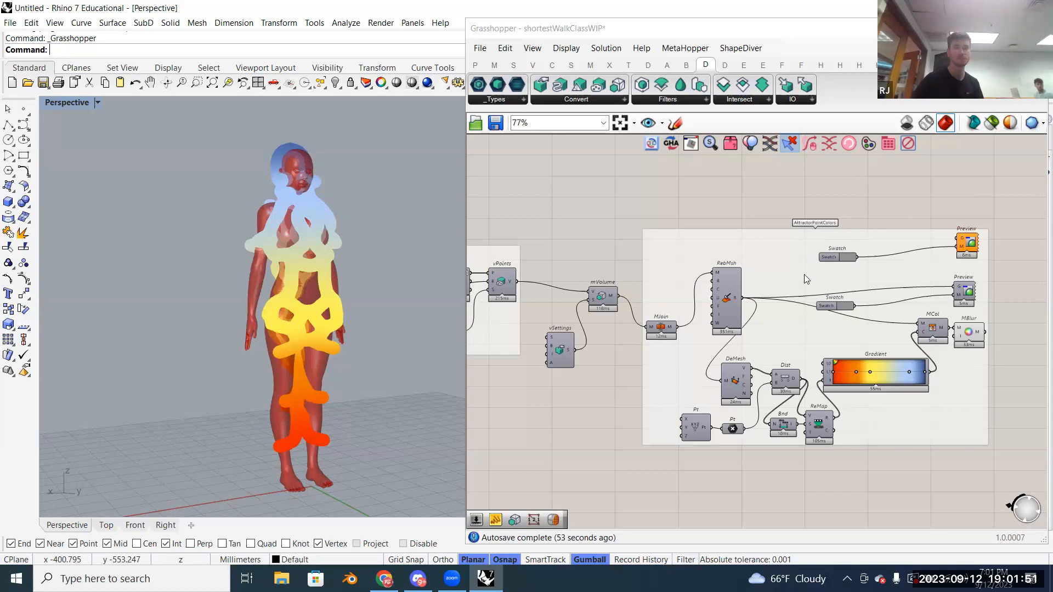
Step: Toggle the preview of RebMsh, turn on the preview of MJoin and inspect the mesh from the front
scroll(735, 306, up, 3)
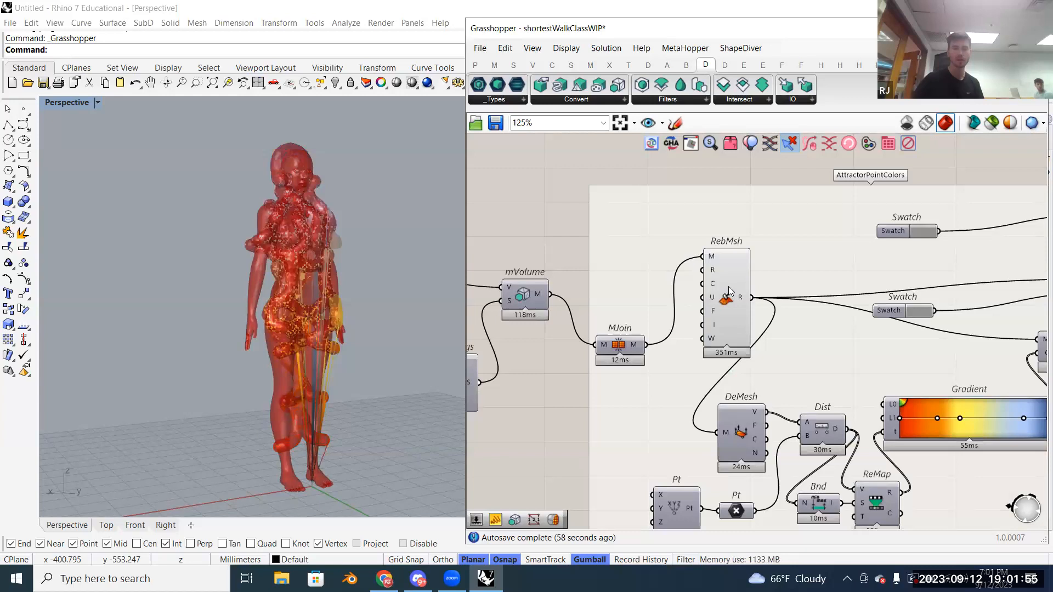
right_click(727, 283)
click(759, 305)
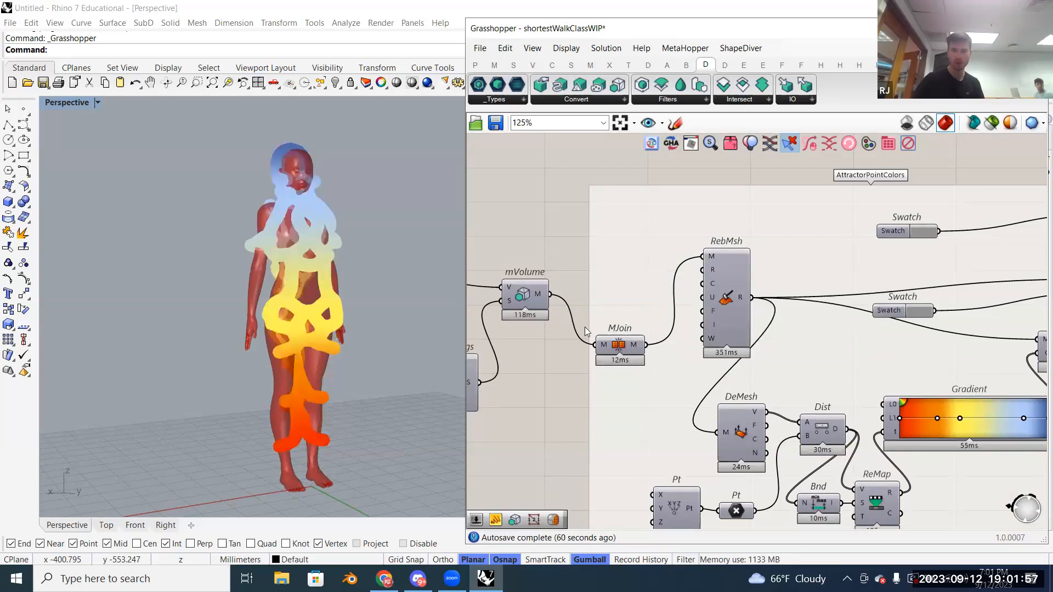
right_click(638, 357)
click(643, 367)
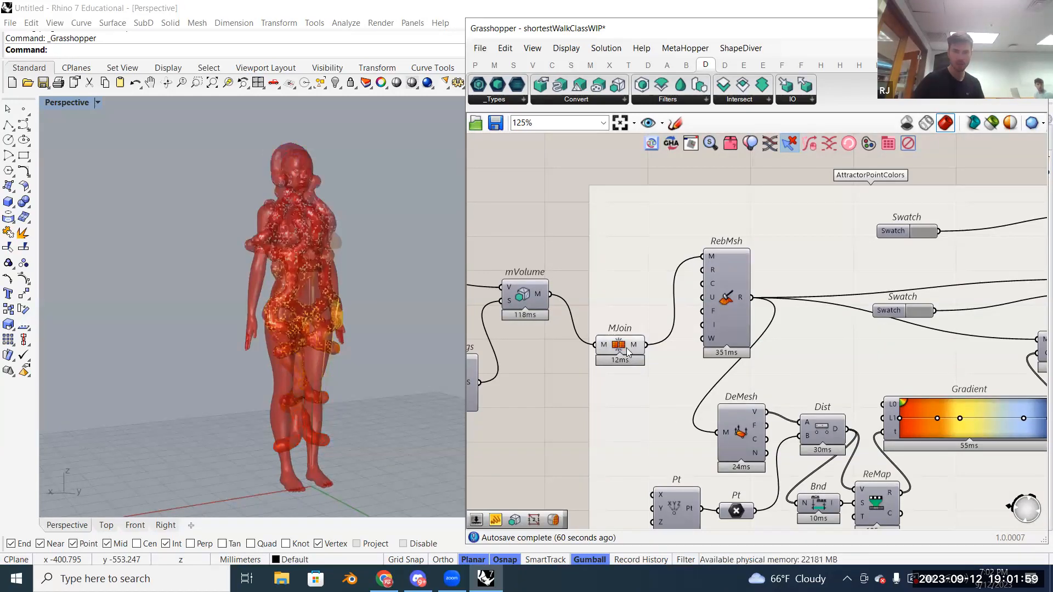
click(628, 352)
right_click(628, 351)
right_drag(392, 269, 444, 281)
click(580, 276)
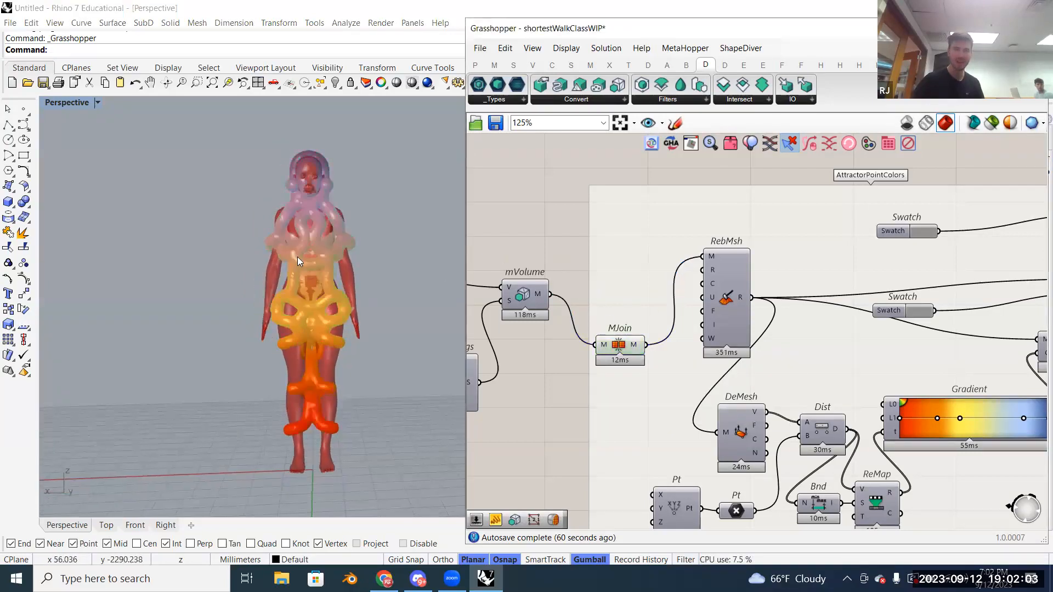
scroll(297, 256, up, 3)
scroll(304, 266, down, 2)
Step: Turn off the preview of MJoin and turn on the preview of mVolume instead
click(619, 346)
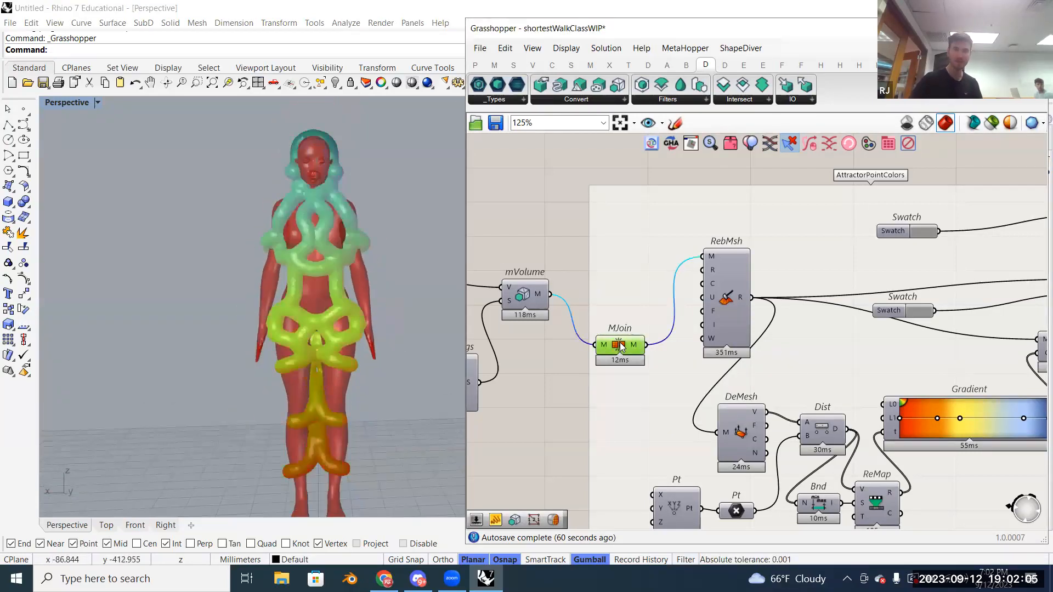
right_click(620, 345)
click(637, 367)
right_click(522, 295)
click(535, 311)
click(534, 237)
right_drag(336, 249, 358, 254)
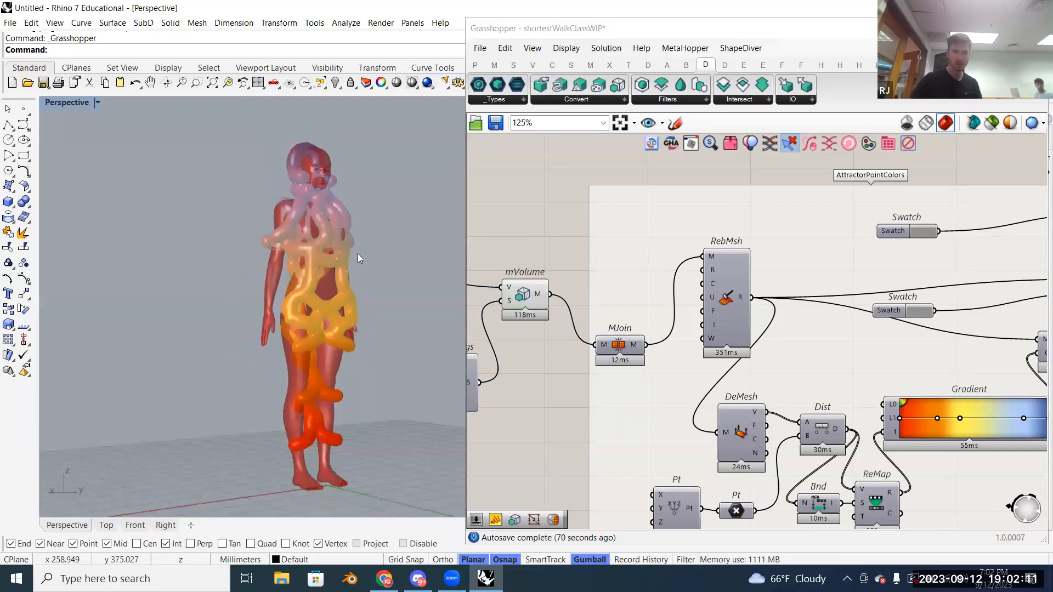
Step: Set the normal document preview color to white with saturation 0 and value 100, and check it on the body
click(1031, 124)
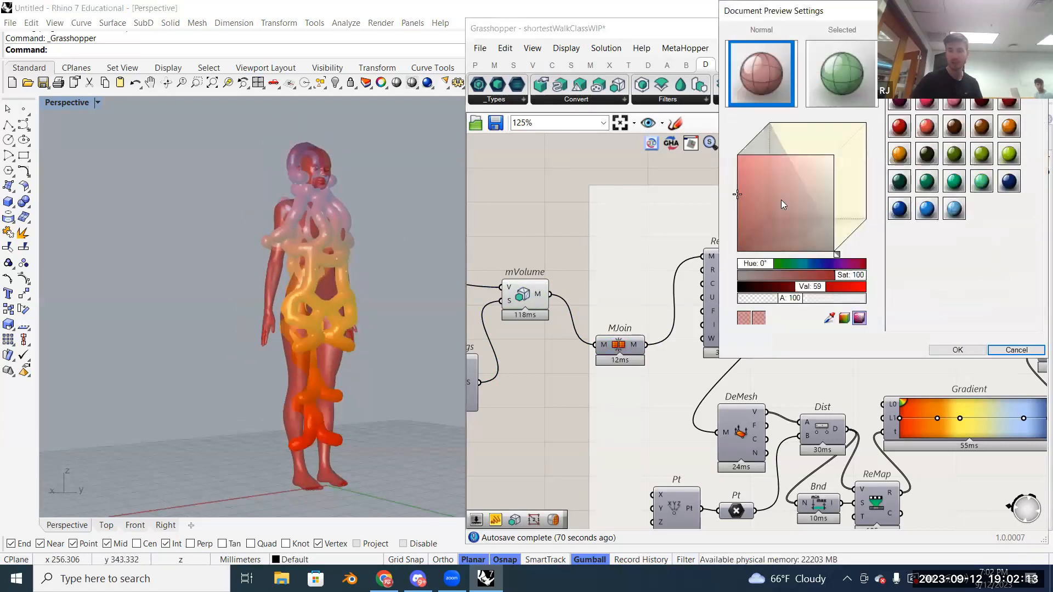
drag(775, 287, 719, 280)
click(968, 351)
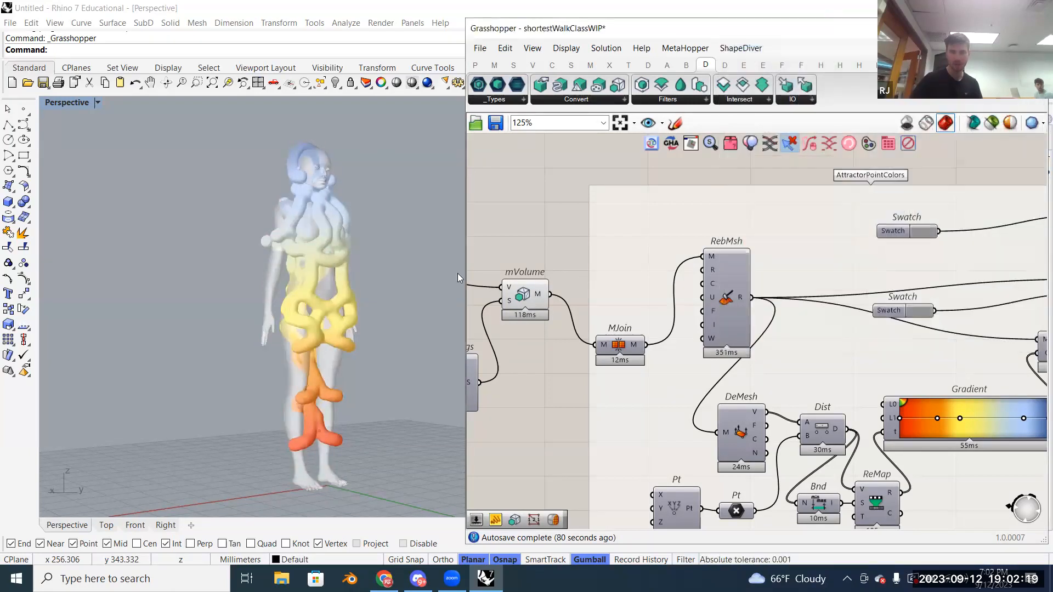
right_drag(354, 269, 340, 303)
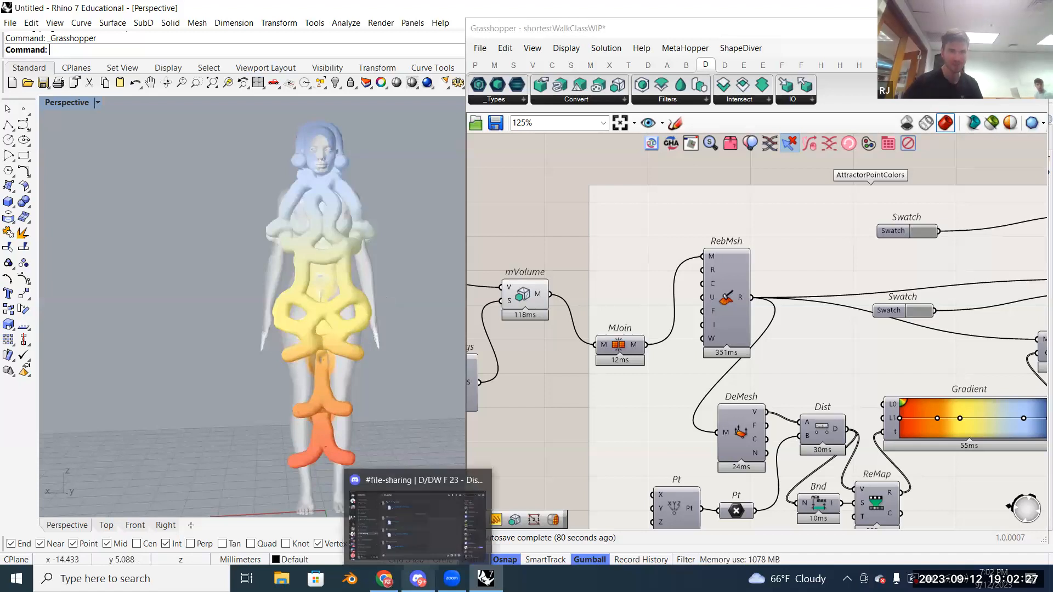
right_drag(355, 334, 335, 305)
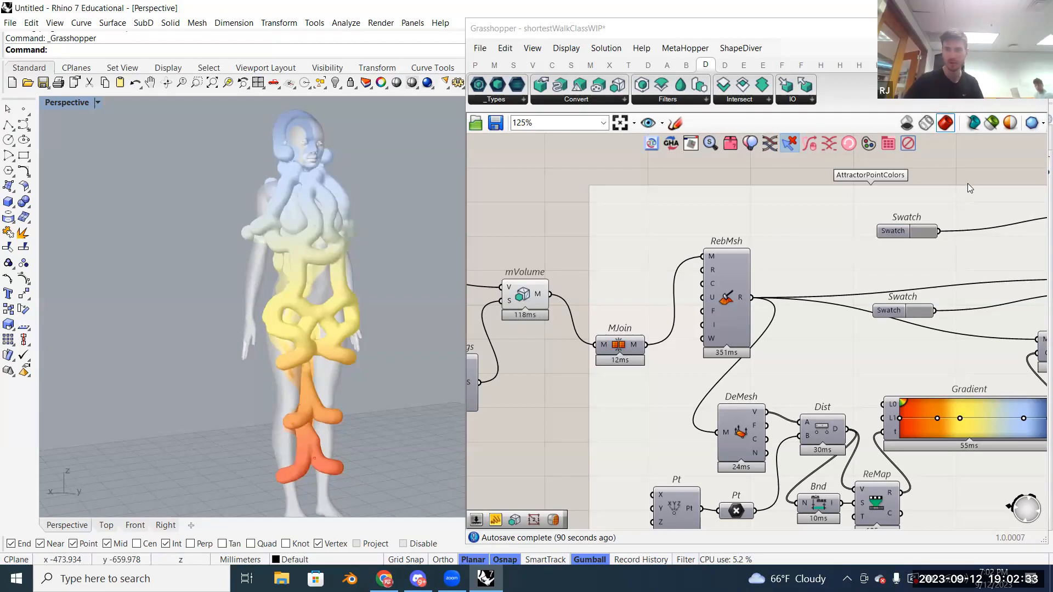
click(1008, 130)
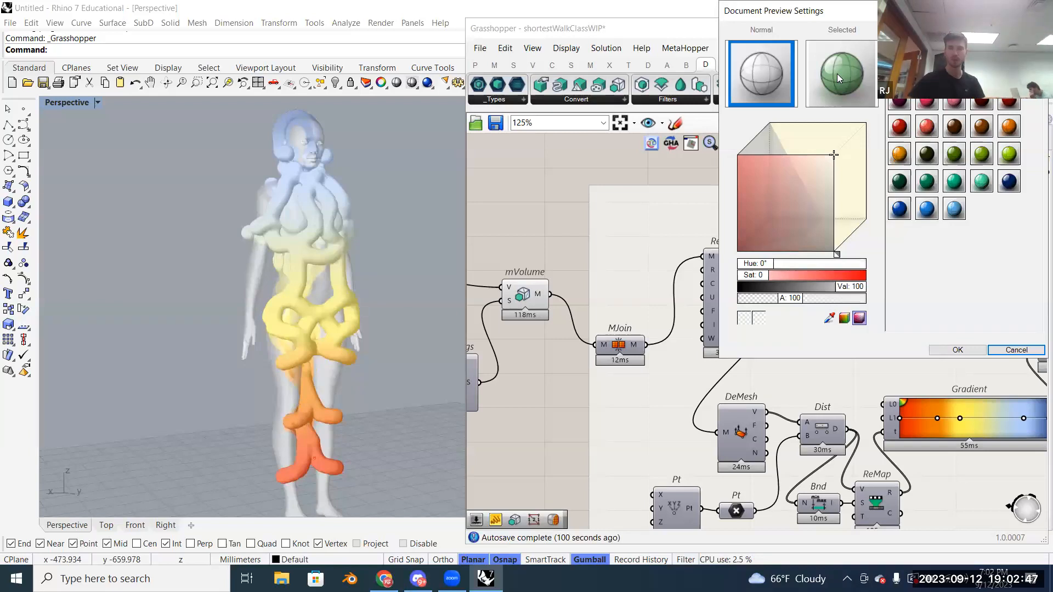
click(995, 352)
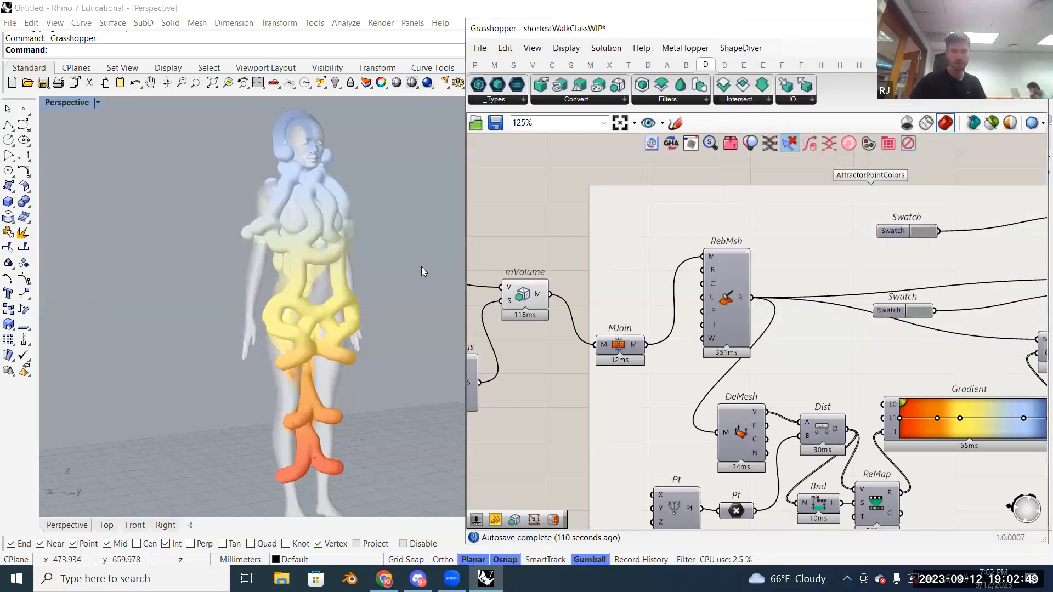
Step: Turn off the preview of mVolume
scroll(357, 283, down, 2)
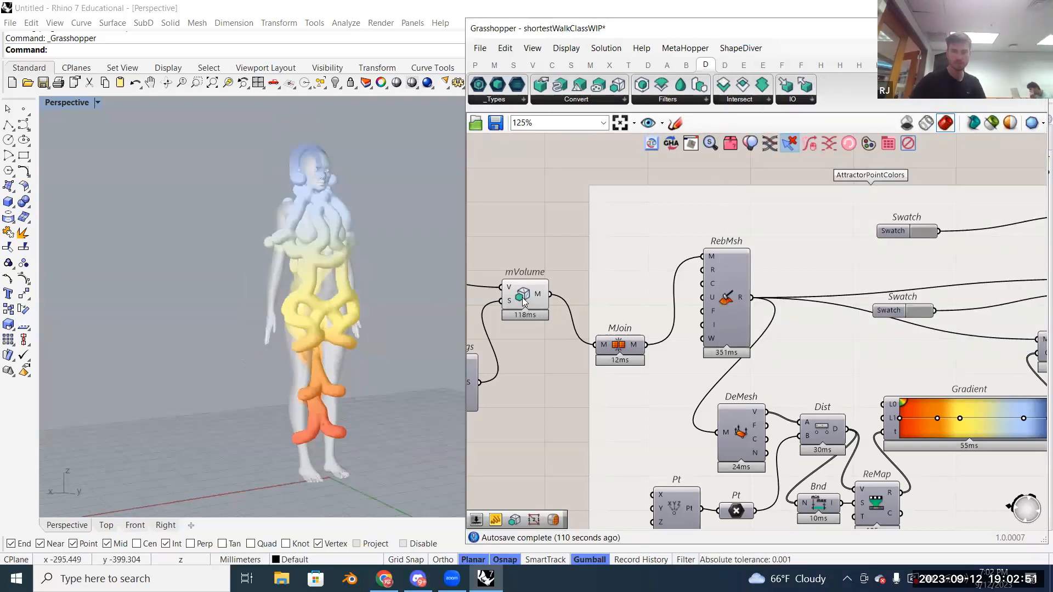
right_click(530, 295)
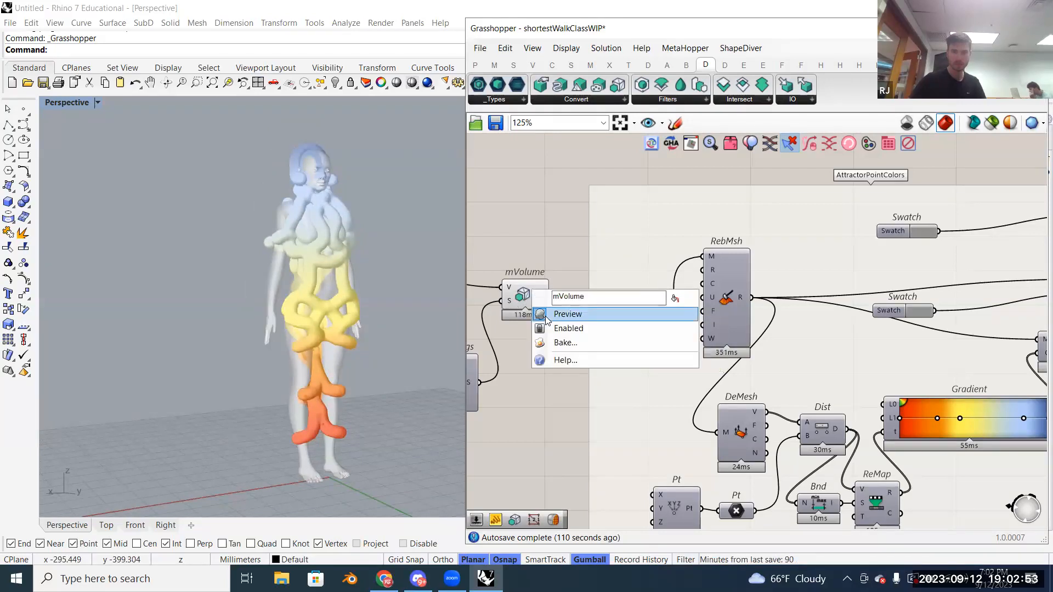
click(547, 317)
Step: Wire the body mesh from the start of the definition into the G input of the upper Preview component in AttractorPointColors
right_drag(808, 295, 553, 312)
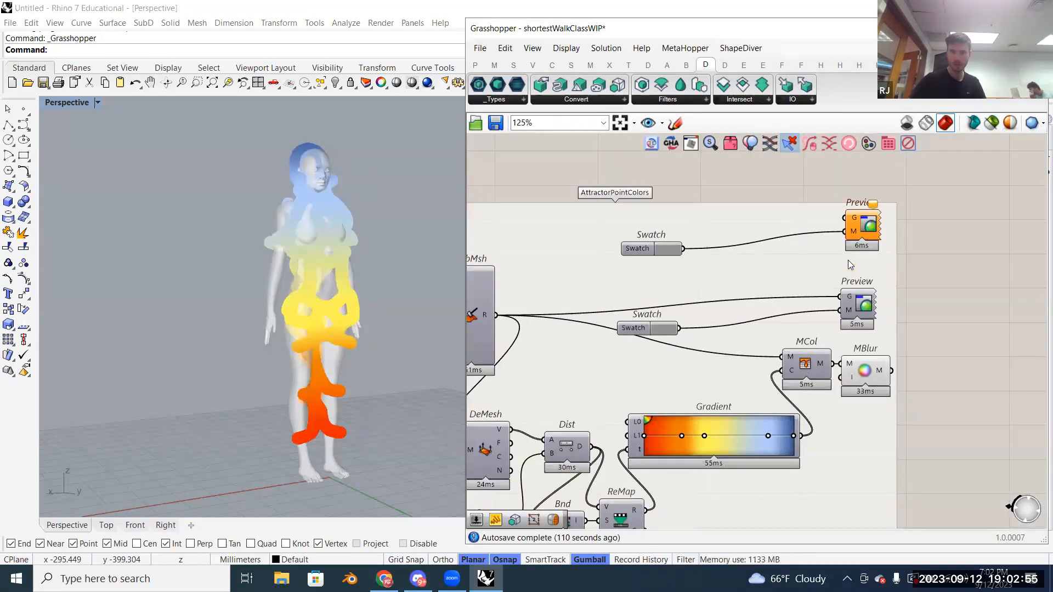
right_click(874, 248)
click(966, 248)
scroll(972, 257, up, 4)
scroll(972, 256, down, 3)
drag(819, 212, 613, 249)
scroll(992, 242, down, 14)
scroll(673, 243, up, 7)
scroll(532, 268, down, 7)
scroll(906, 250, up, 3)
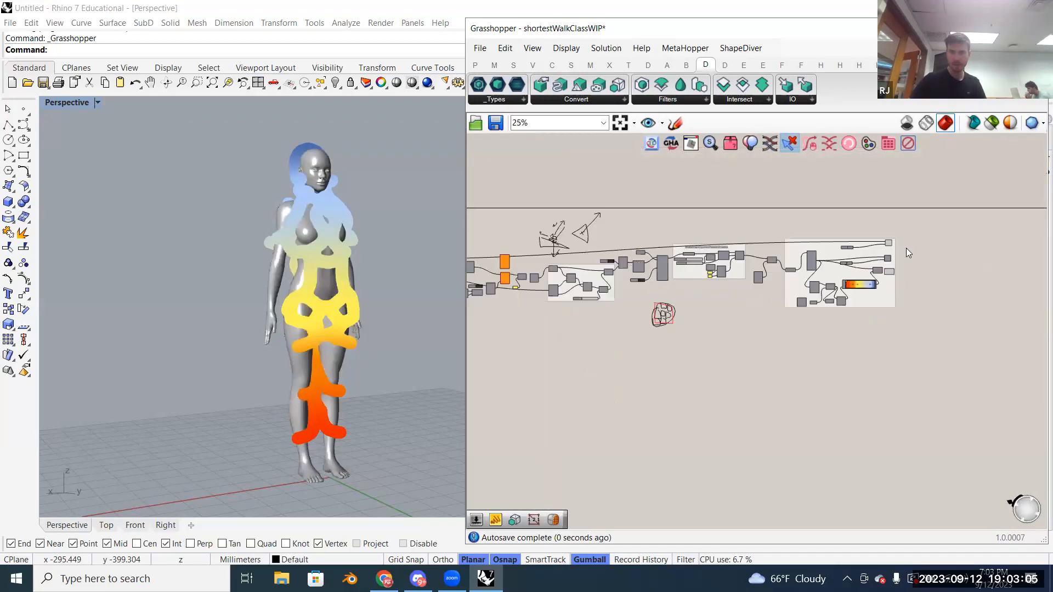
Step: Show the lower Preview component's material on the rebuilt mesh for comparison and hide it again
scroll(905, 254, up, 9)
right_click(862, 267)
click(878, 281)
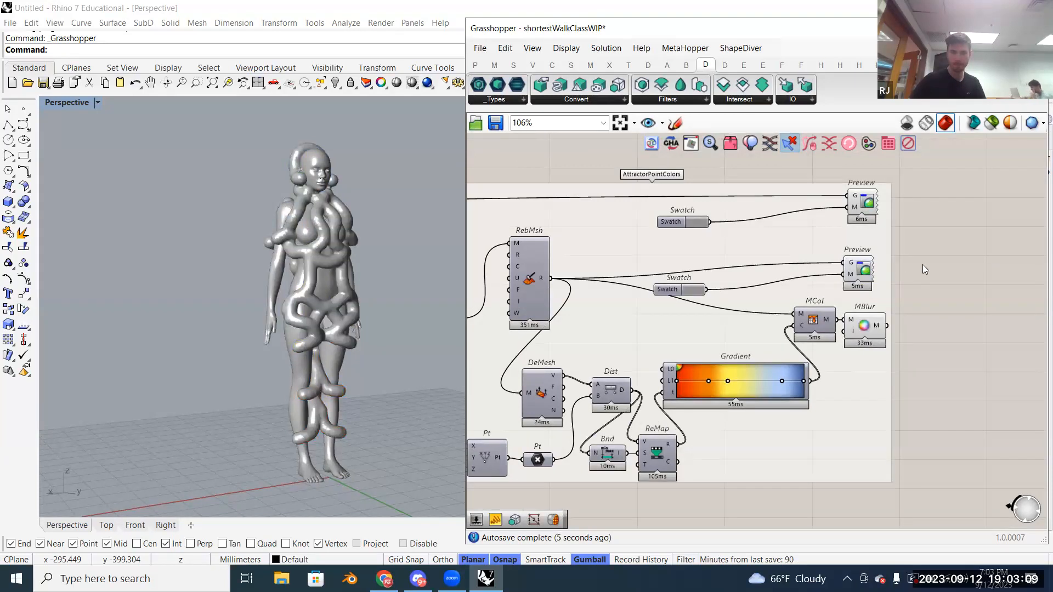
right_click(860, 267)
click(872, 291)
right_drag(384, 279, 327, 283)
Step: Turn the preview of mVolume back on and view the shaded volume over the body
right_drag(647, 279, 725, 269)
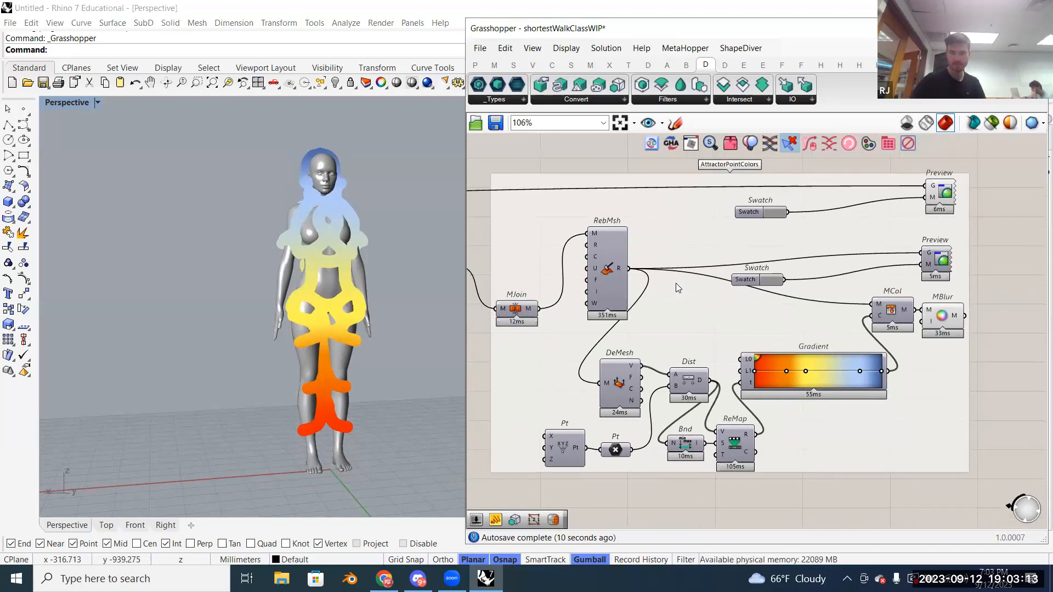
right_drag(567, 291, 592, 272)
right_click(584, 268)
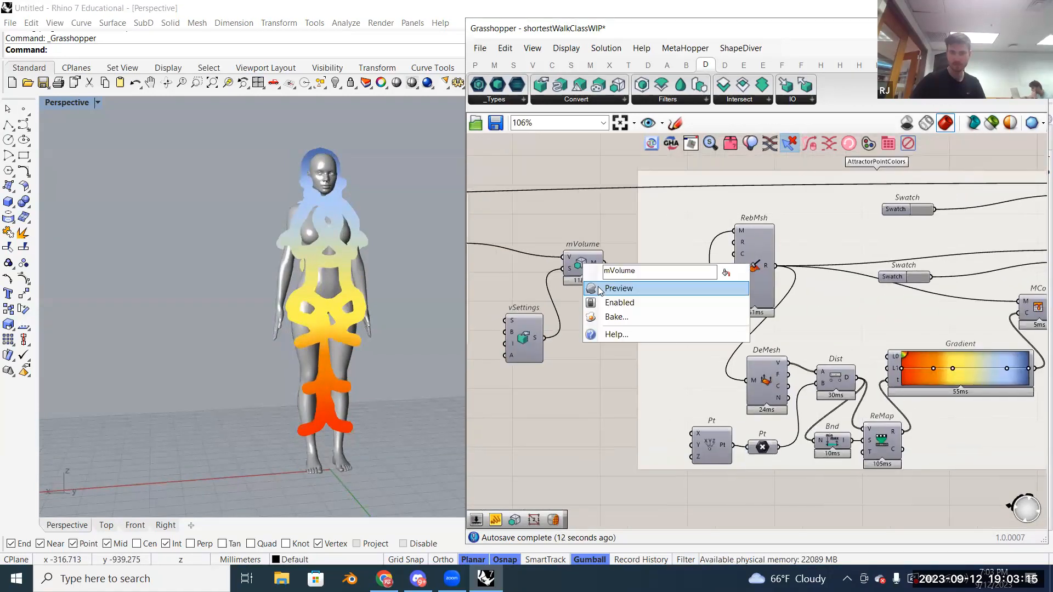
click(625, 287)
right_drag(358, 265, 291, 277)
Step: Darken the normal document preview color to a gray with value 53
click(1009, 122)
drag(847, 291, 802, 289)
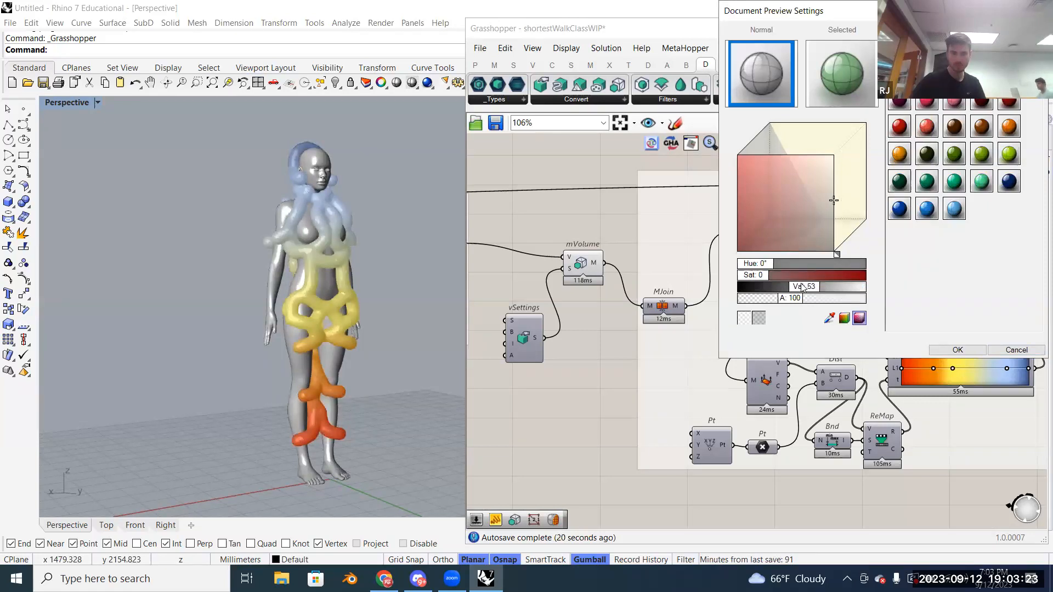
click(958, 350)
right_drag(375, 316, 332, 315)
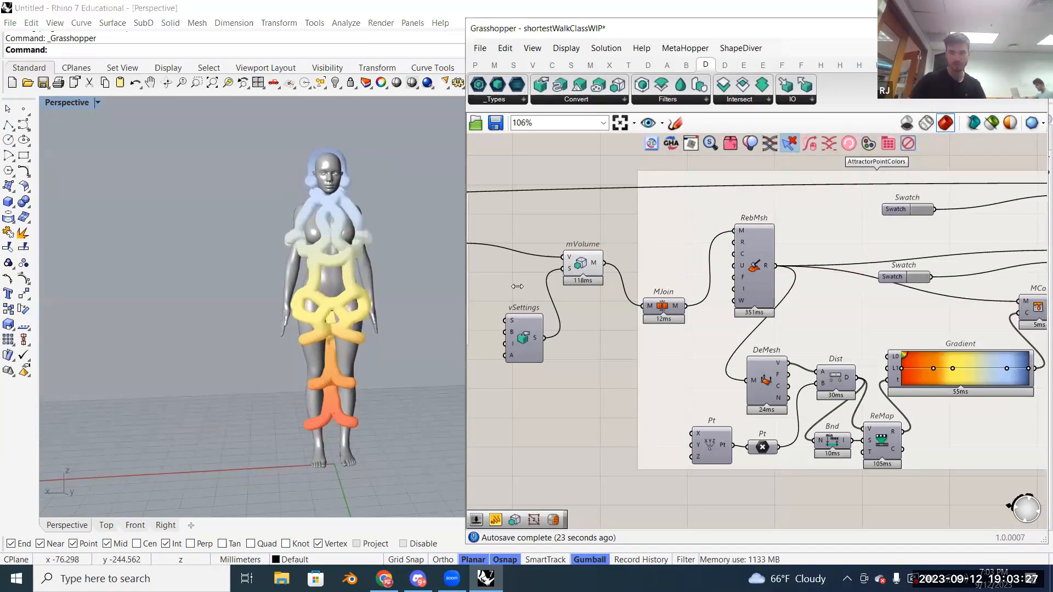
Step: Narrow the Grasshopper window to enlarge the Rhino viewport and frame the whole body from the front
drag(518, 286, 671, 287)
scroll(332, 300, down, 2)
scroll(333, 301, up, 4)
right_drag(333, 300, 366, 304)
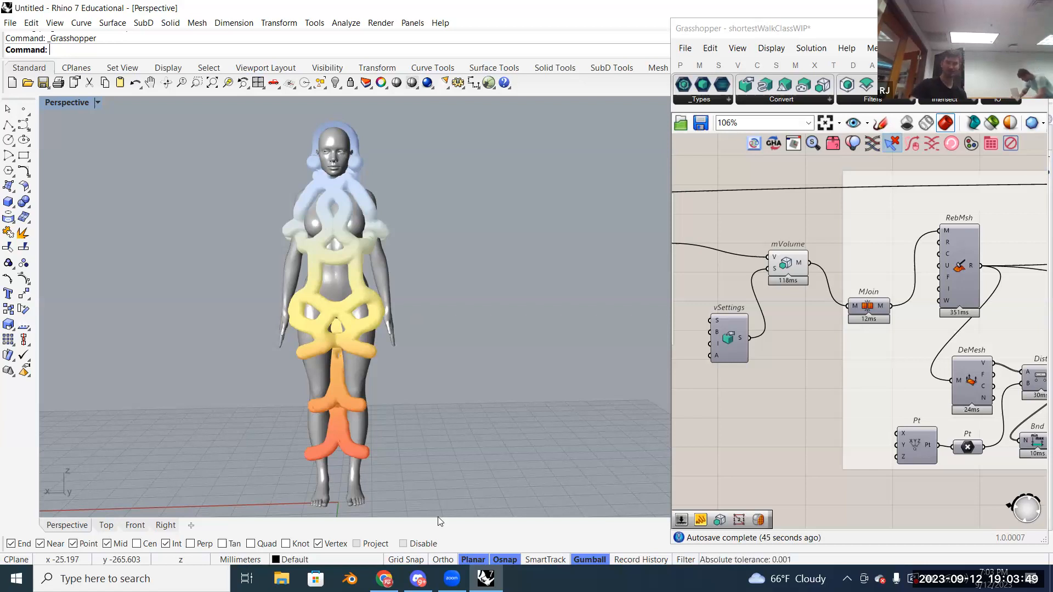
Step: Switch to Discord and draft the message "Please put your Shortest Walk Outfits here!" in the hw channel
mouse_move(418, 579)
click(417, 521)
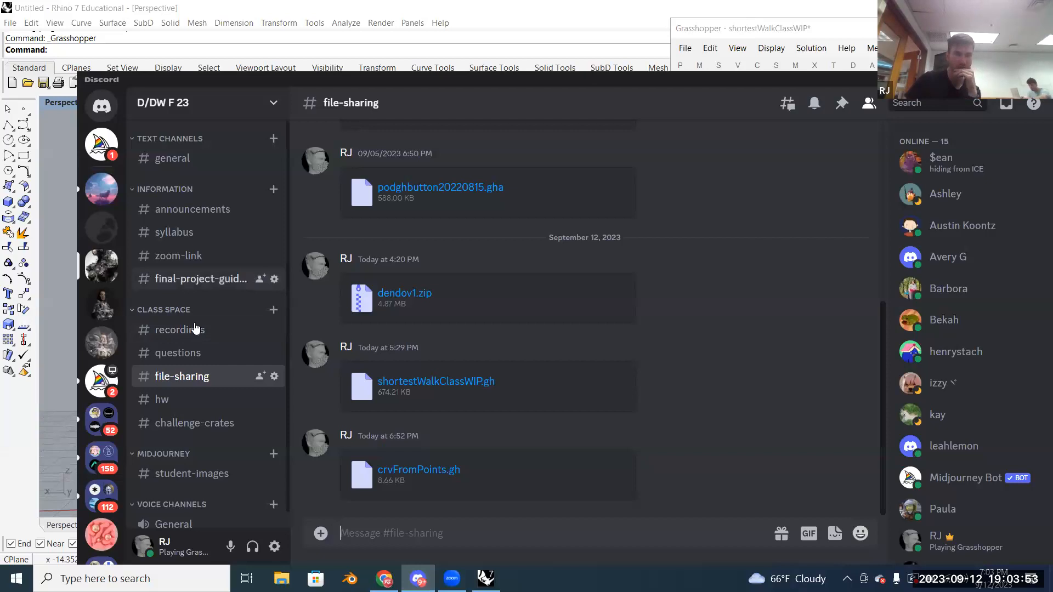
click(211, 409)
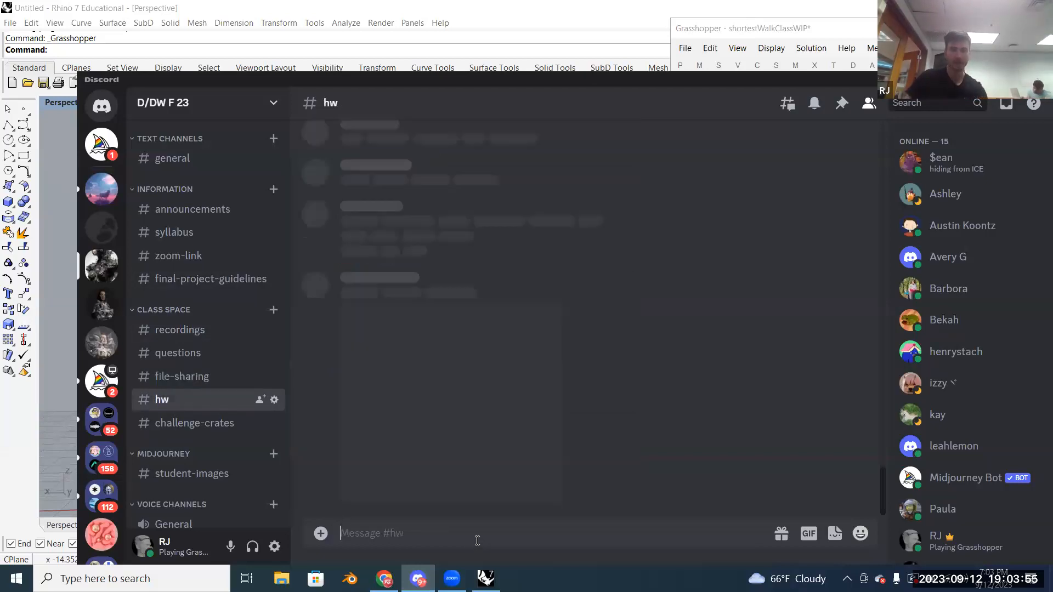
text(Please )
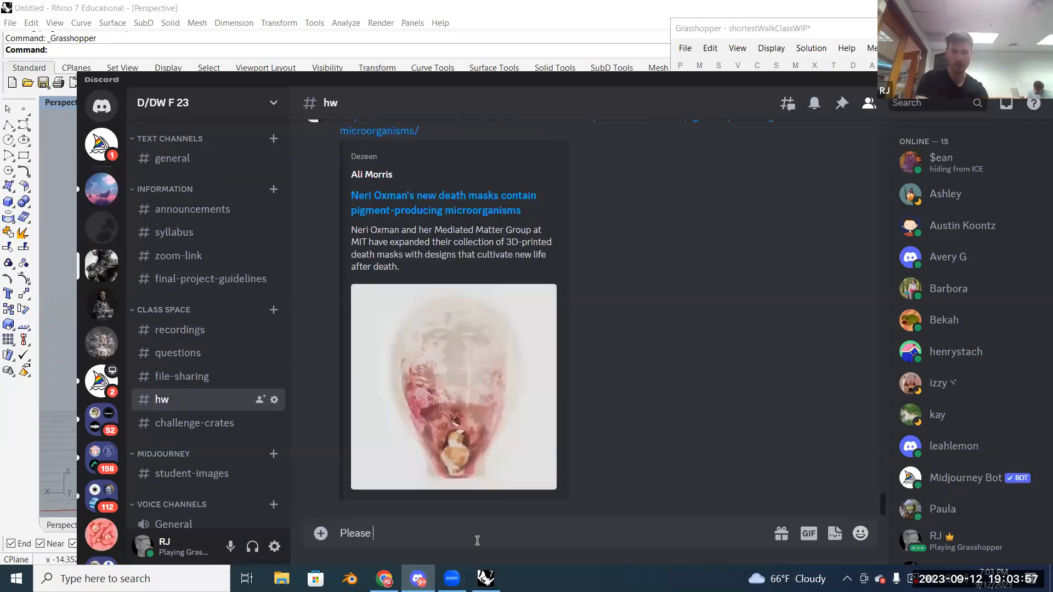
text(put your )
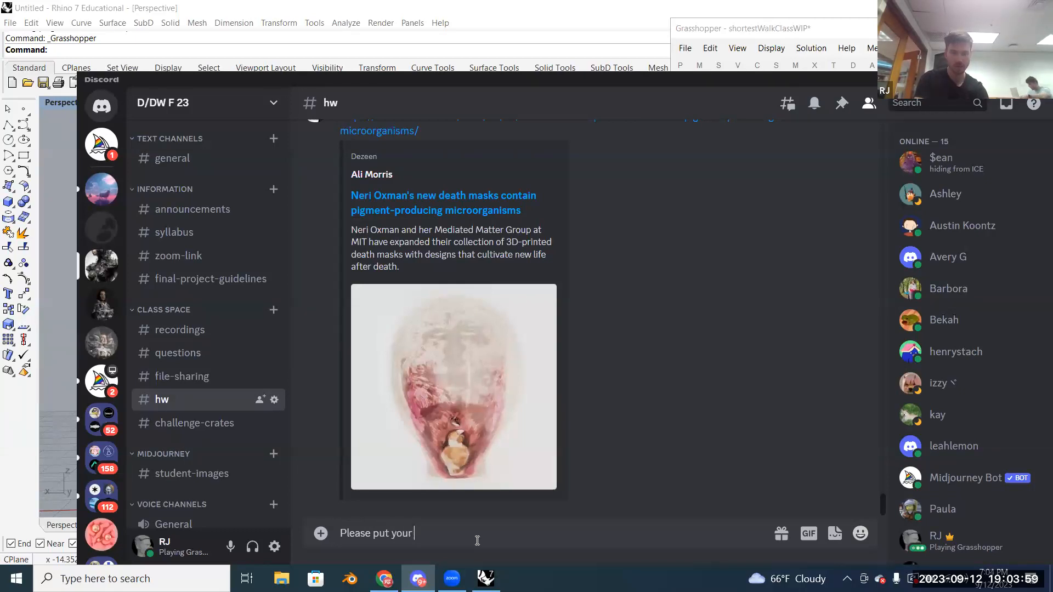
text(Shortre)
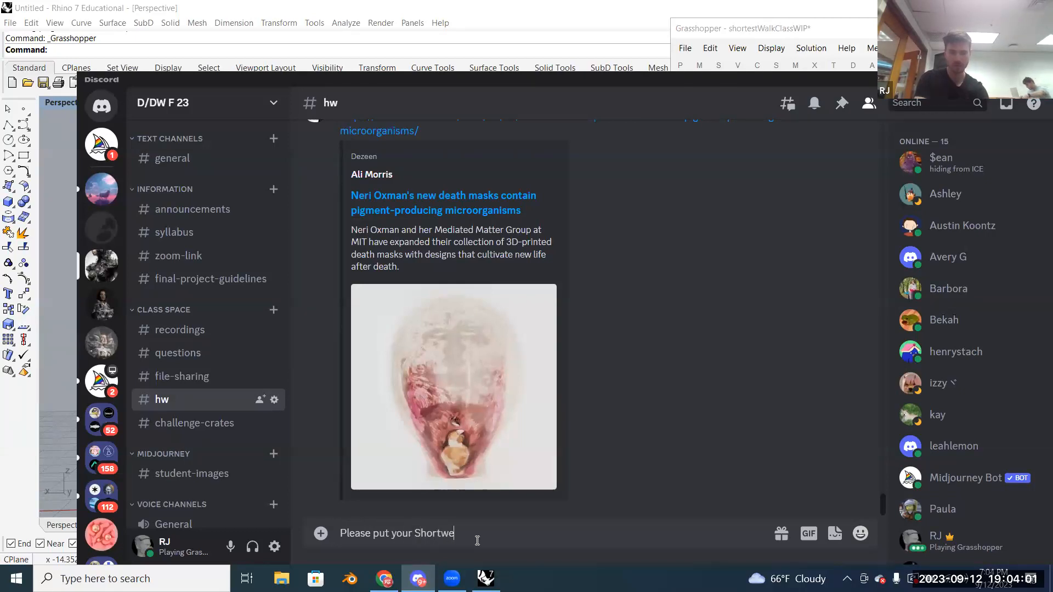
key(BackSpace)
text(st W)
key(BackSpace)
key(BackSpace)
key(BackSpace)
key(BackSpace)
key(BackSpace)
text(est )
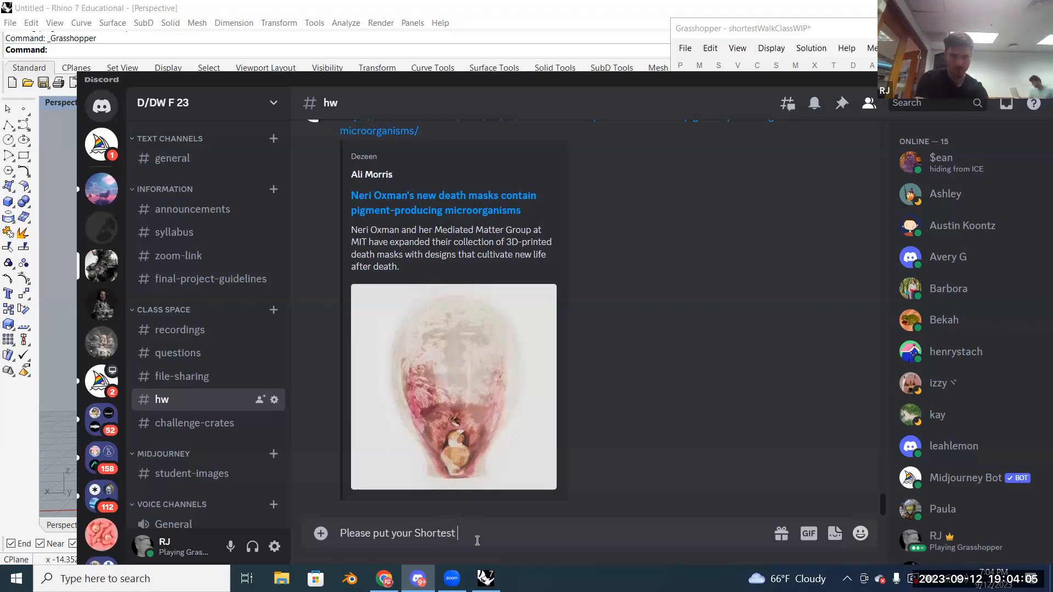
text(Walk Outfits here!)
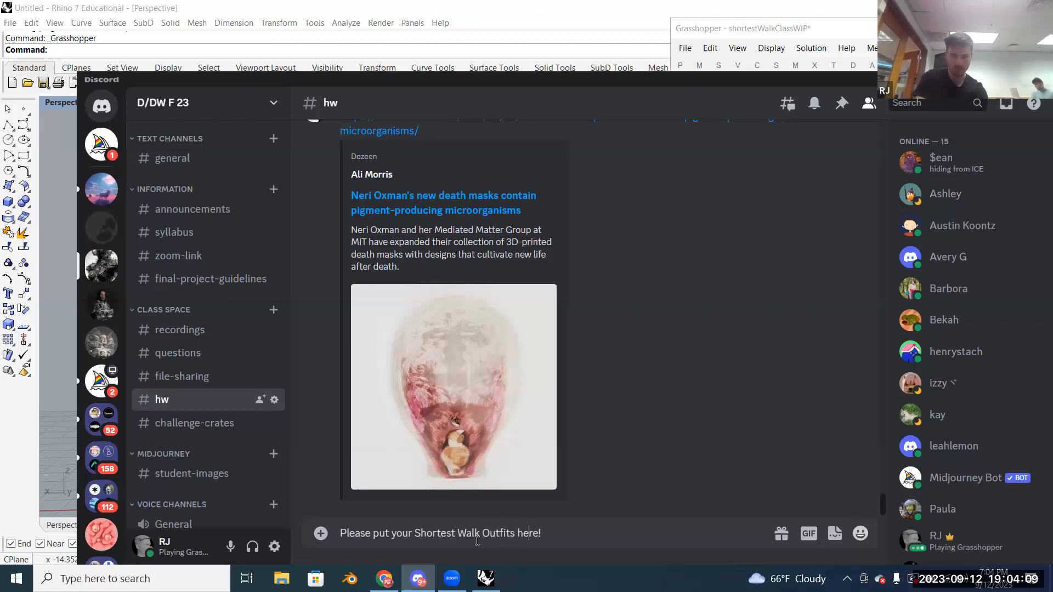
Step: Change "Outfits" to "Outfit Screenshots" in the drafted message, post it and return to Rhino and Grasshopper
key(Left)
key(Left)
key(Left)
key(BackSpace)
text(Screenshots)
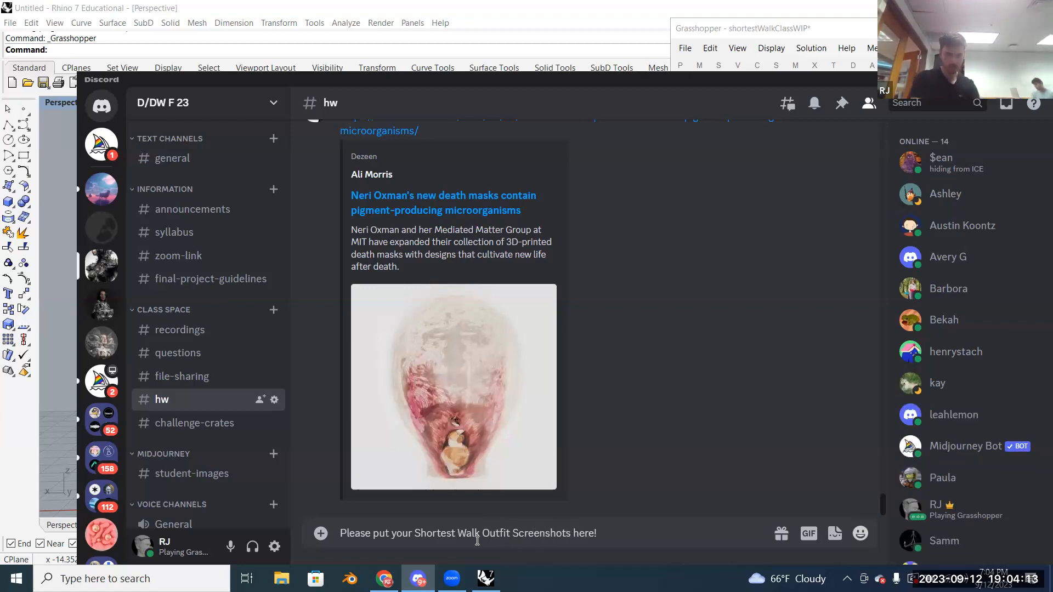
key(Return)
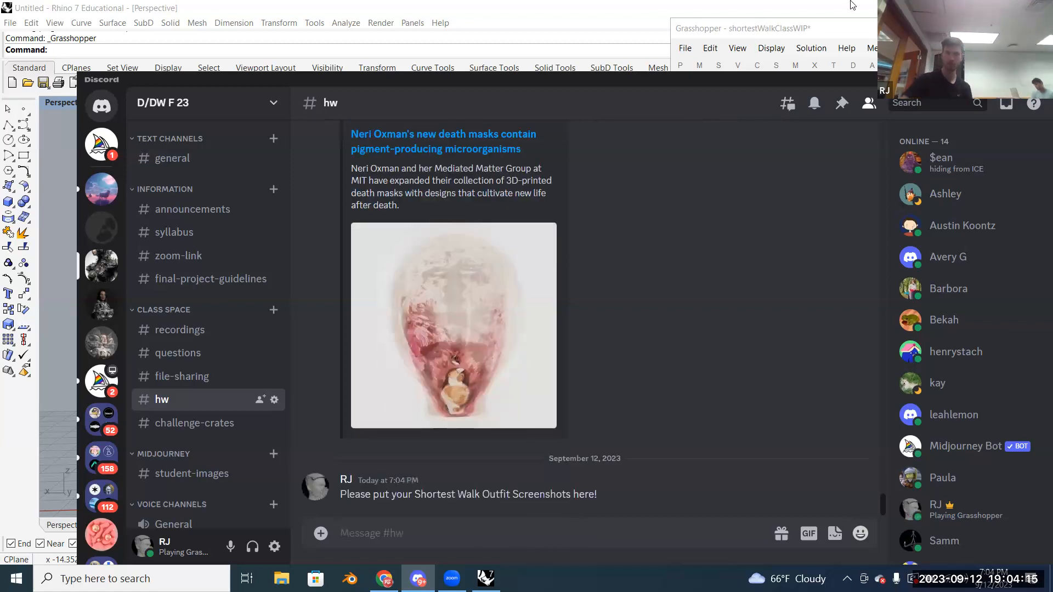
click(1007, 80)
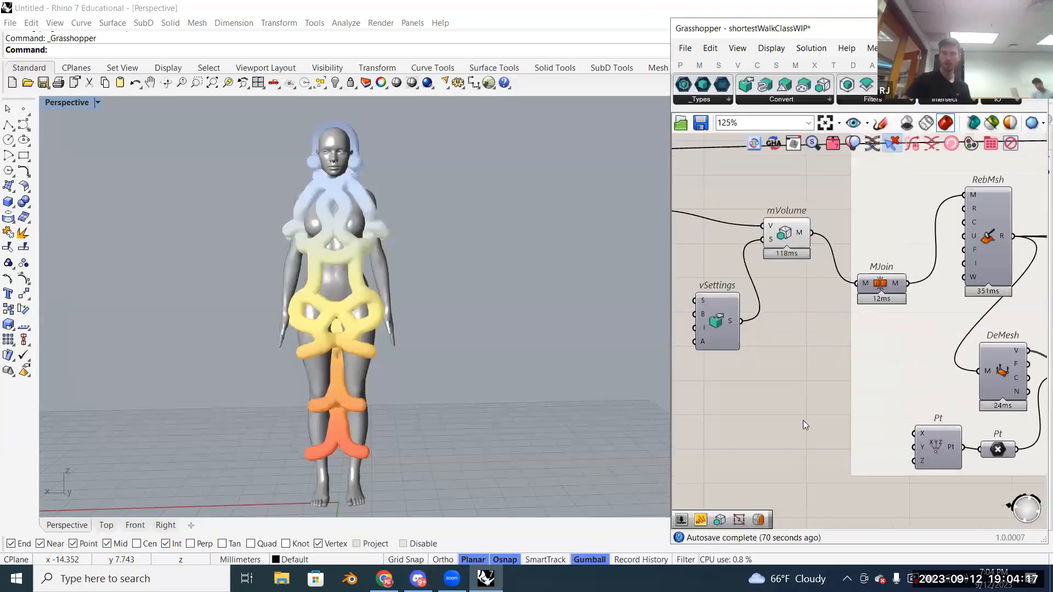
scroll(805, 416, down, 5)
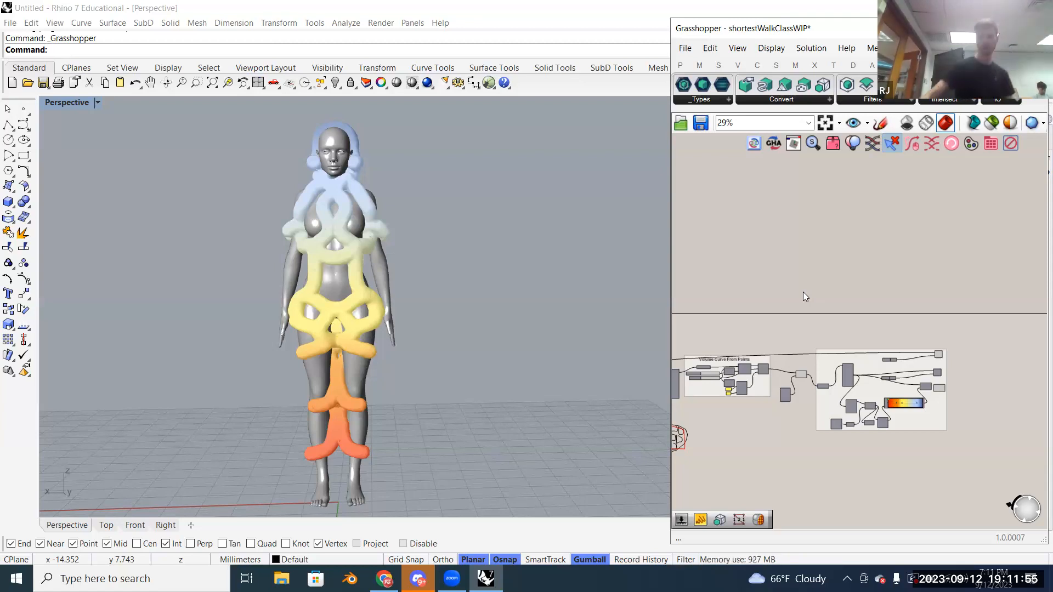
Step: Switch to Chrome and search Google in a new tab for "grasshopper dendro work on mac"
click(384, 578)
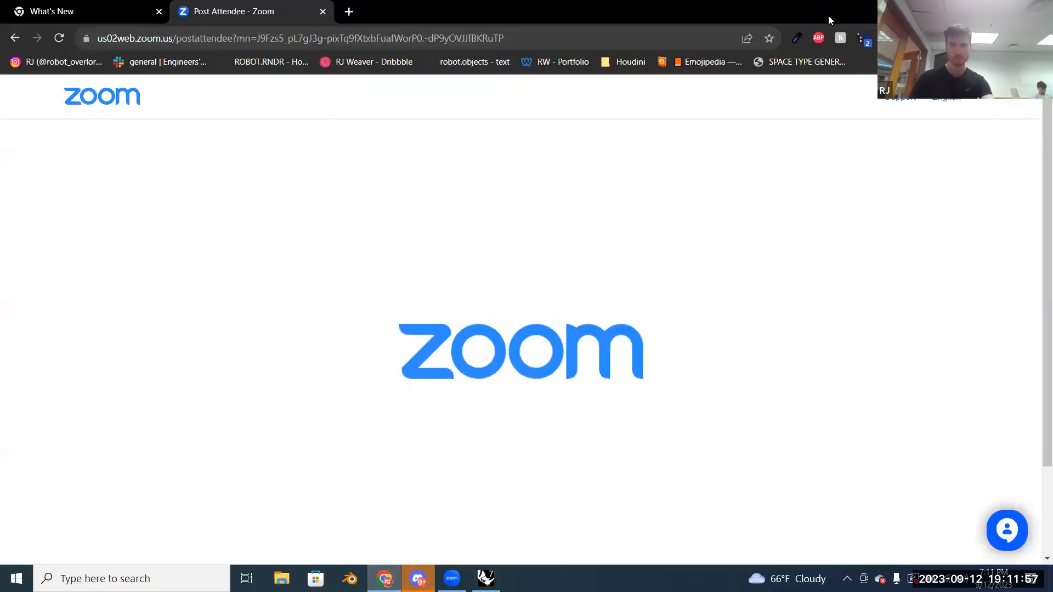
click(347, 11)
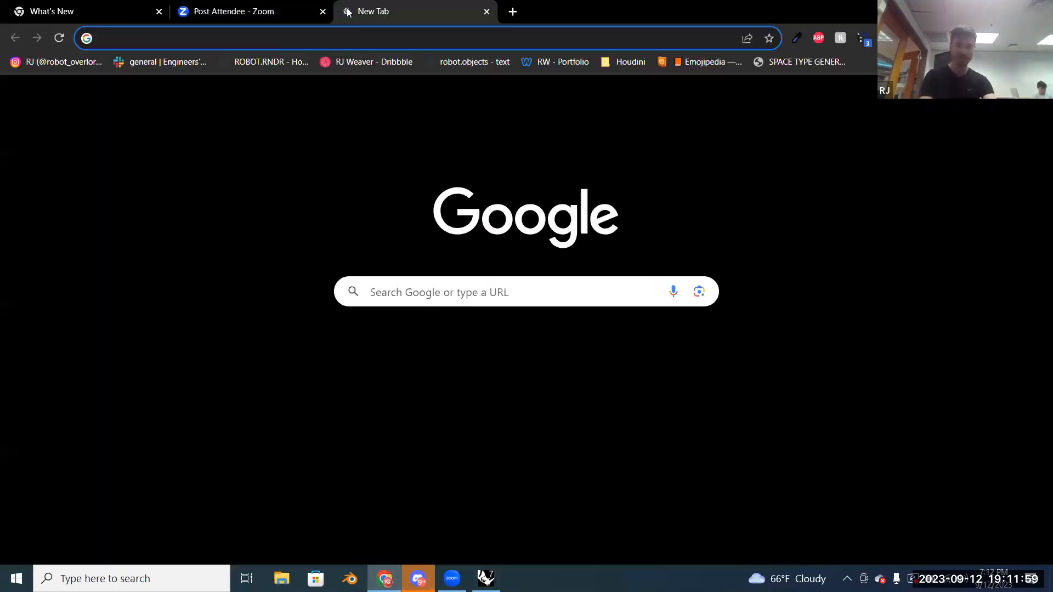
text(gras)
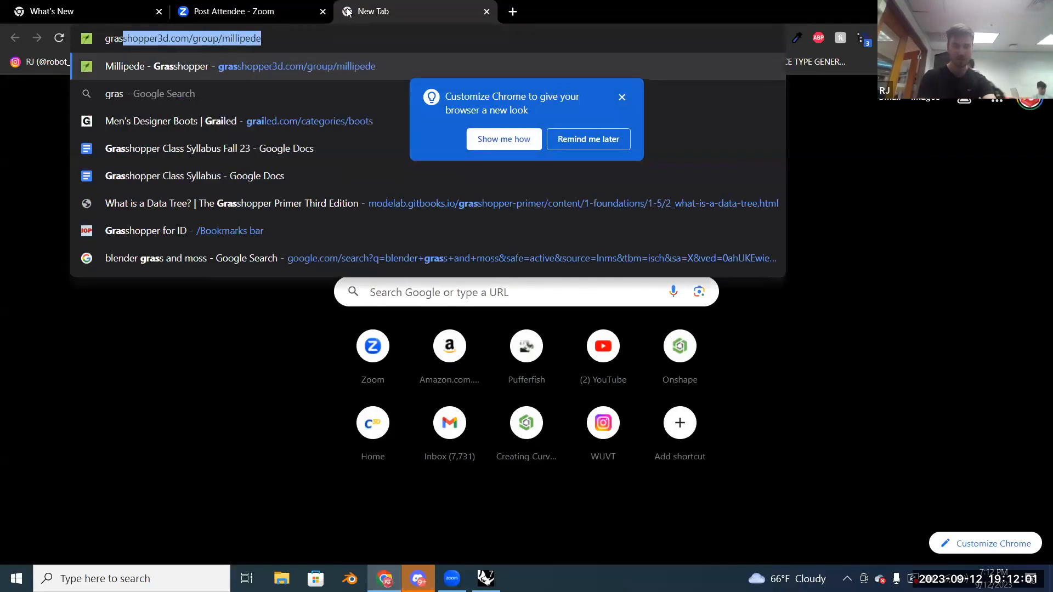
text(shopper dendro)
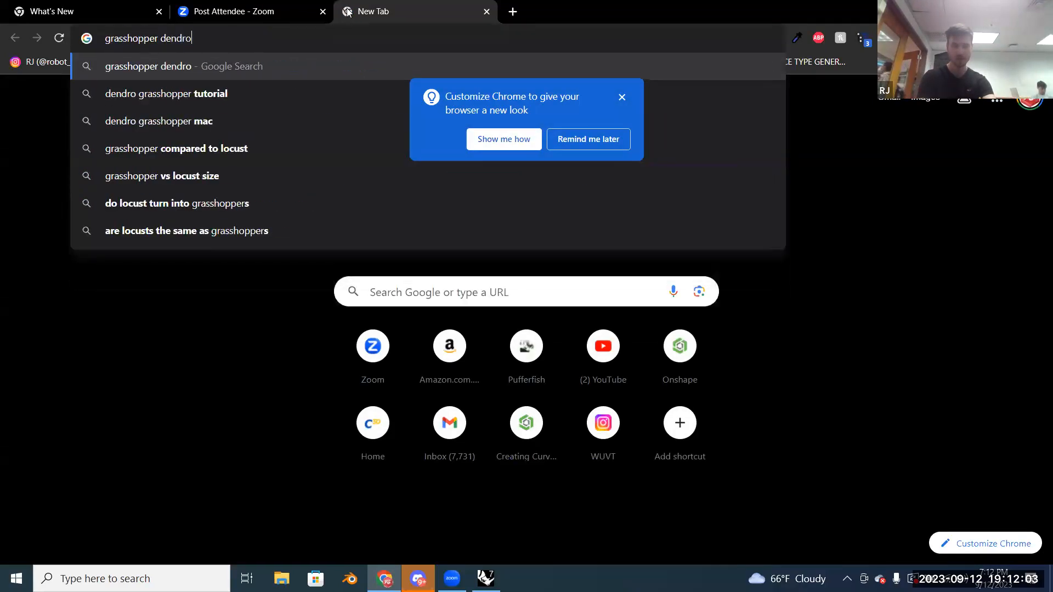
text( wo)
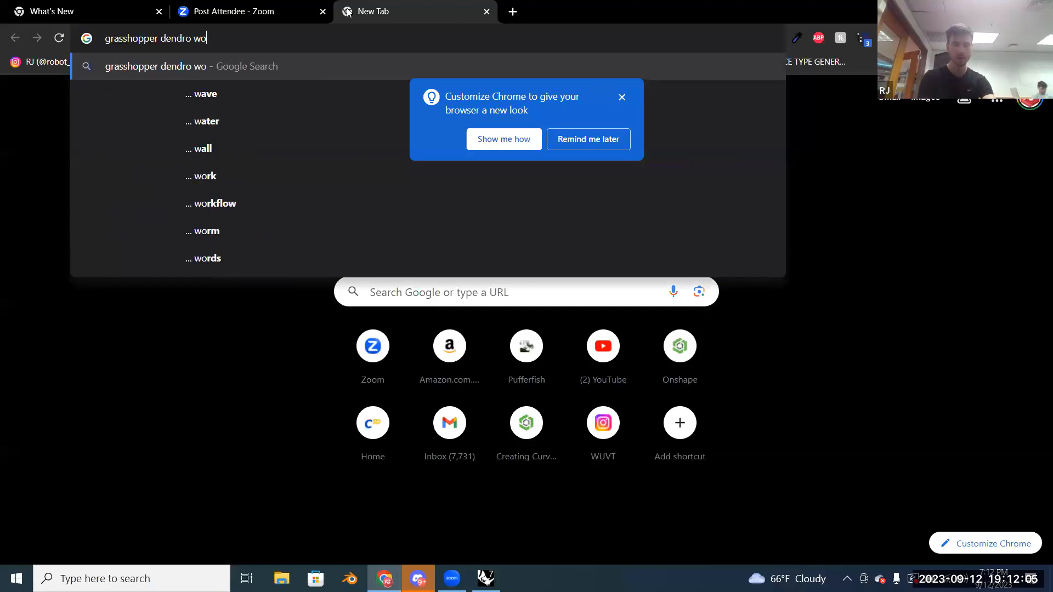
text(rk on mac)
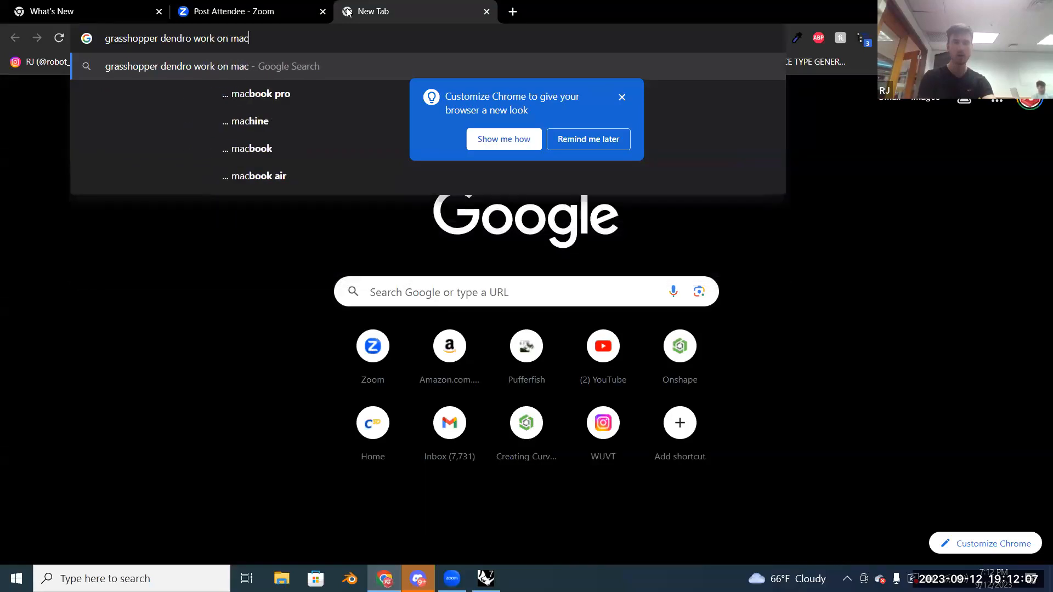
key(Return)
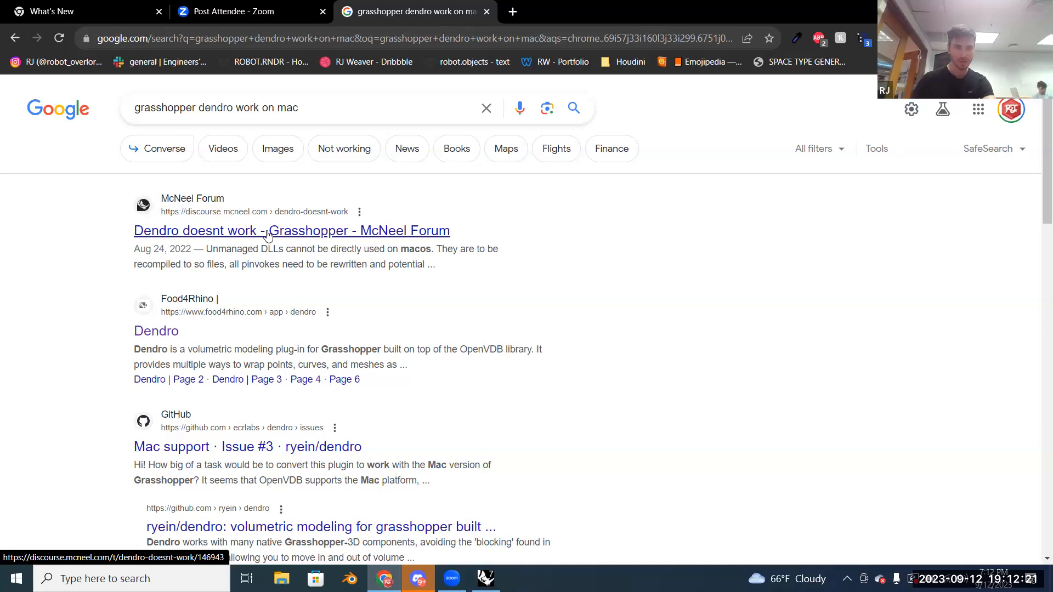
Step: Check the McNeel Forum thread "Dendro doesnt work" and Dendro's Food4Rhino page for Mac support and download platforms
click(268, 234)
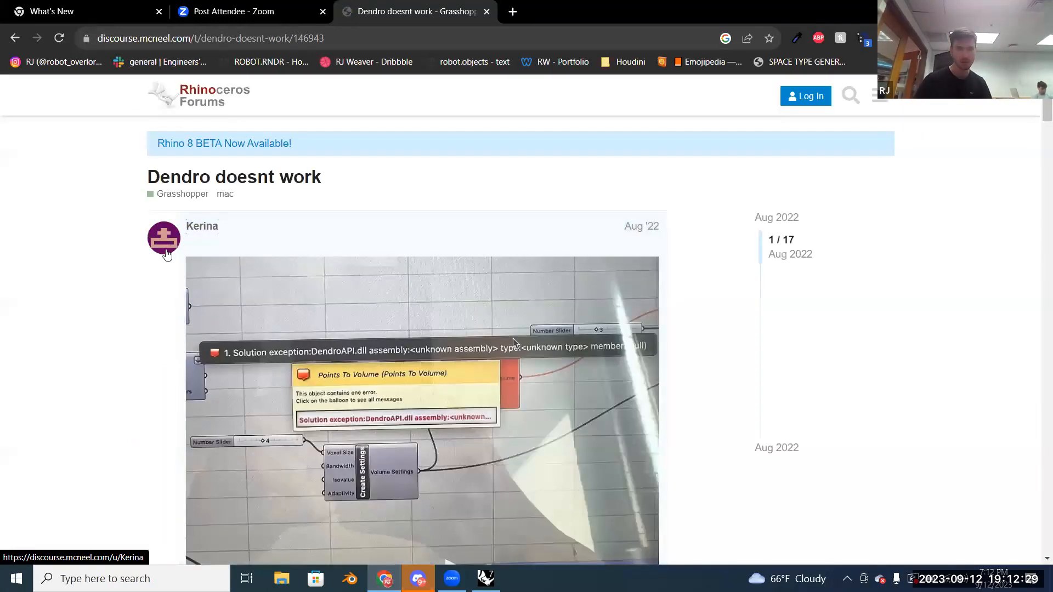
click(15, 38)
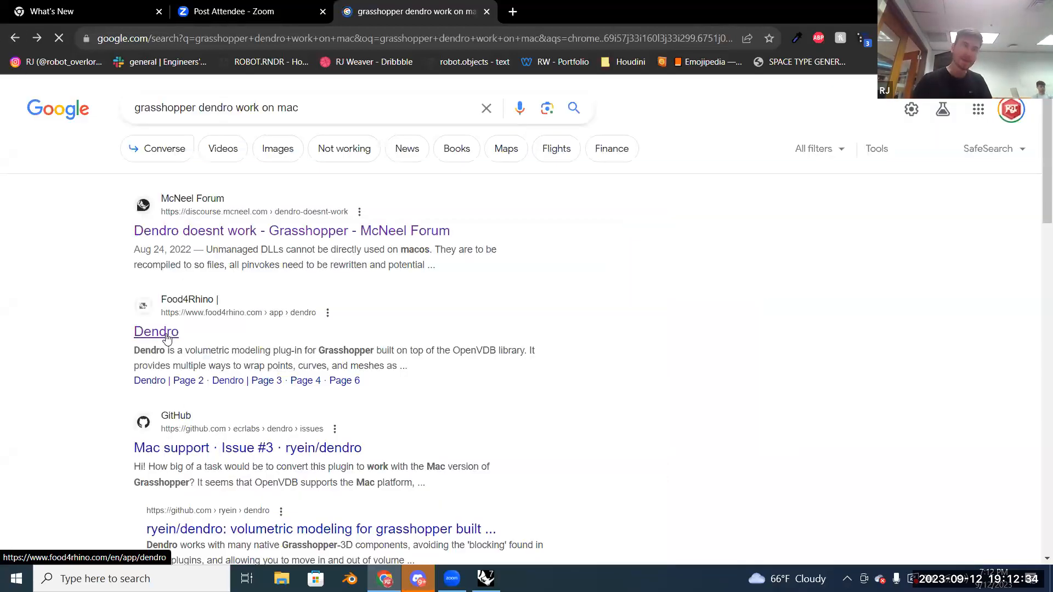
click(168, 333)
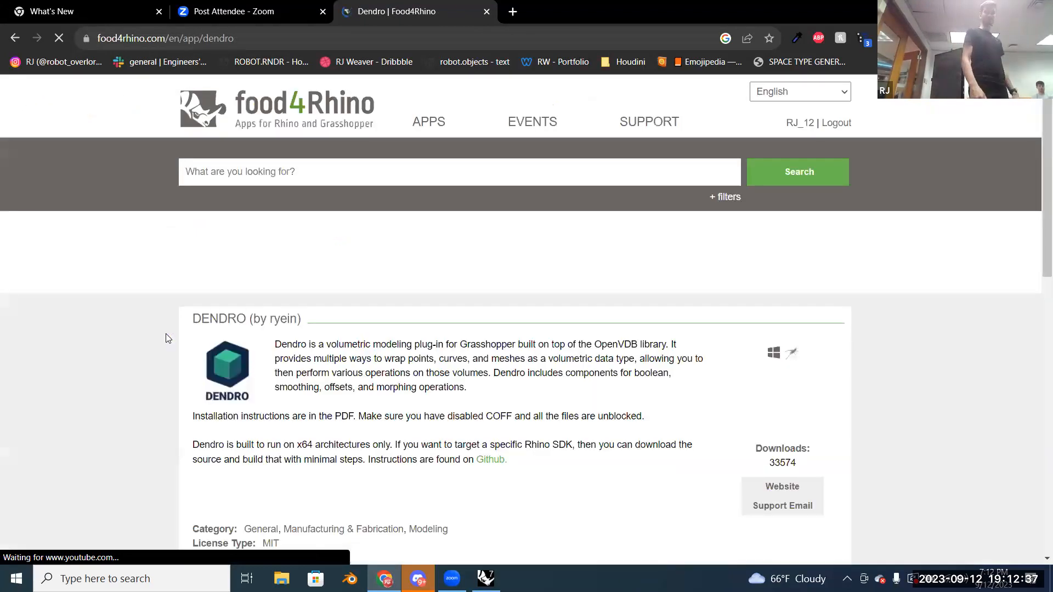
scroll(299, 446, down, 6)
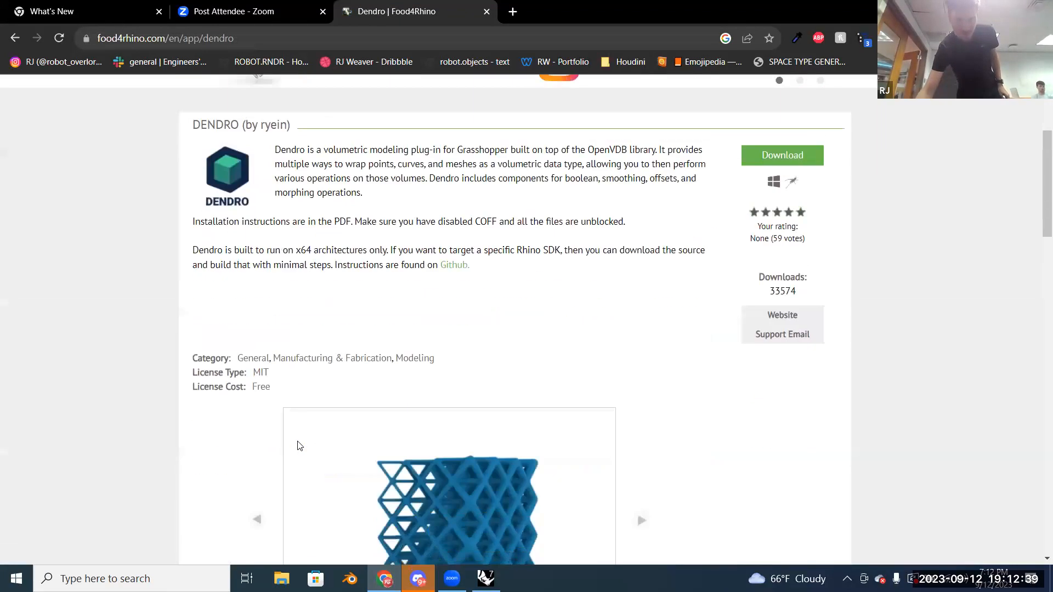
scroll(299, 446, down, 4)
scroll(297, 446, down, 2)
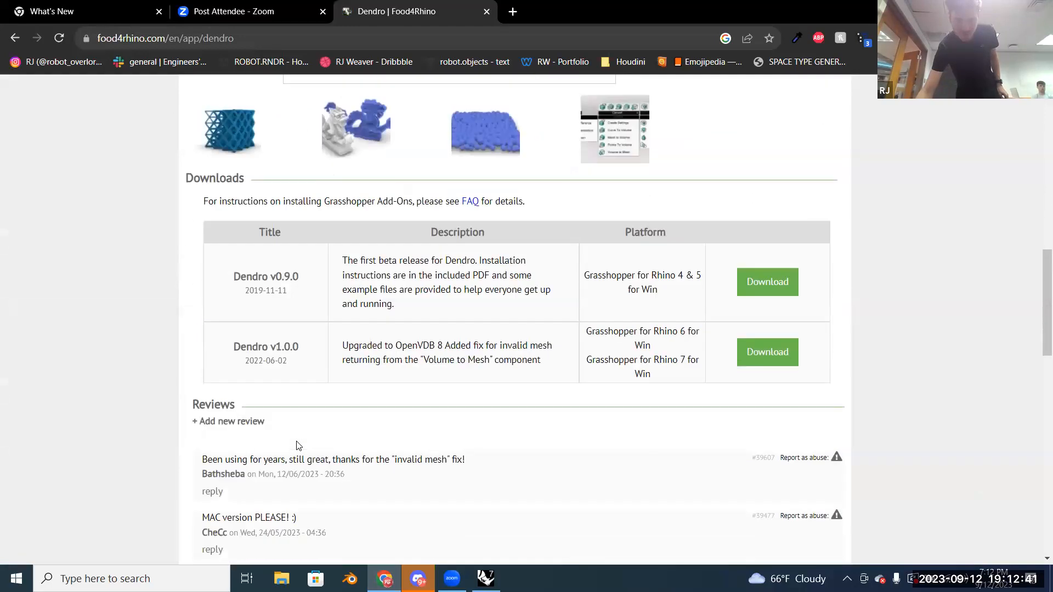
scroll(295, 443, up, 12)
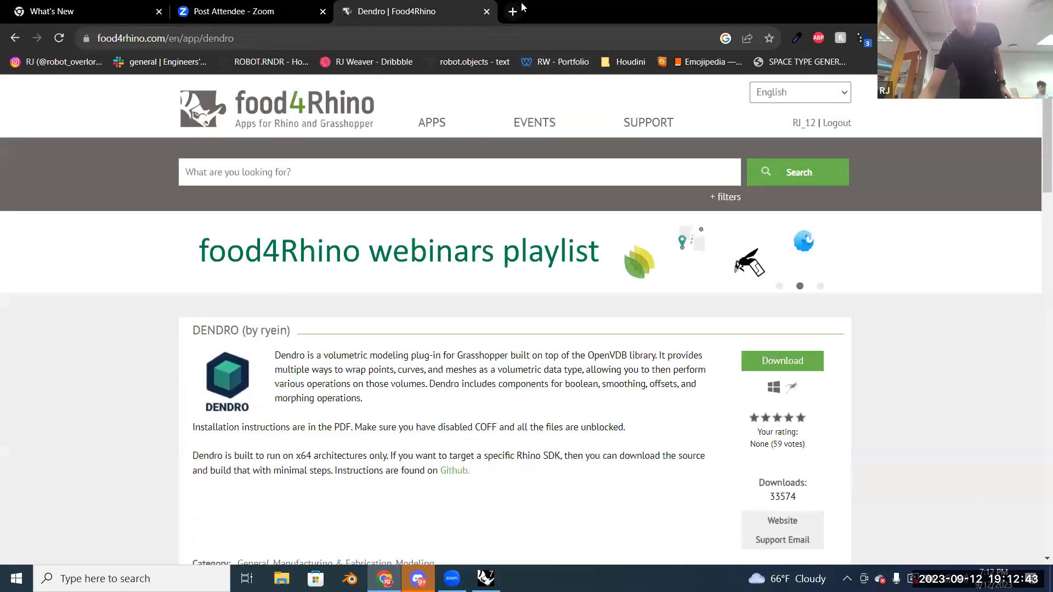
Step: Open the WUVT Instagram profile in a new browser tab
click(514, 12)
text(insta)
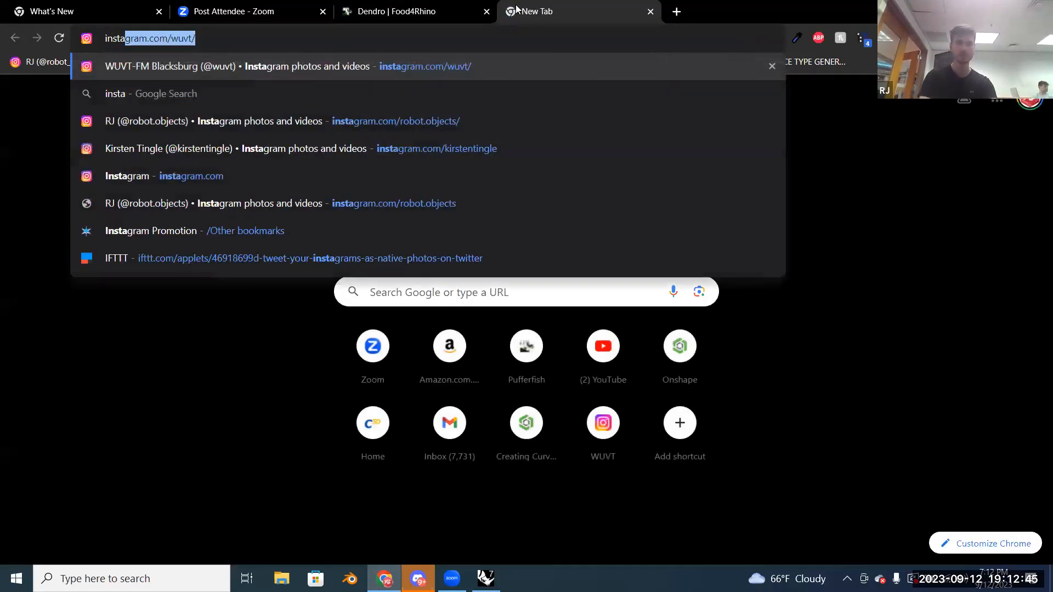
key(Return)
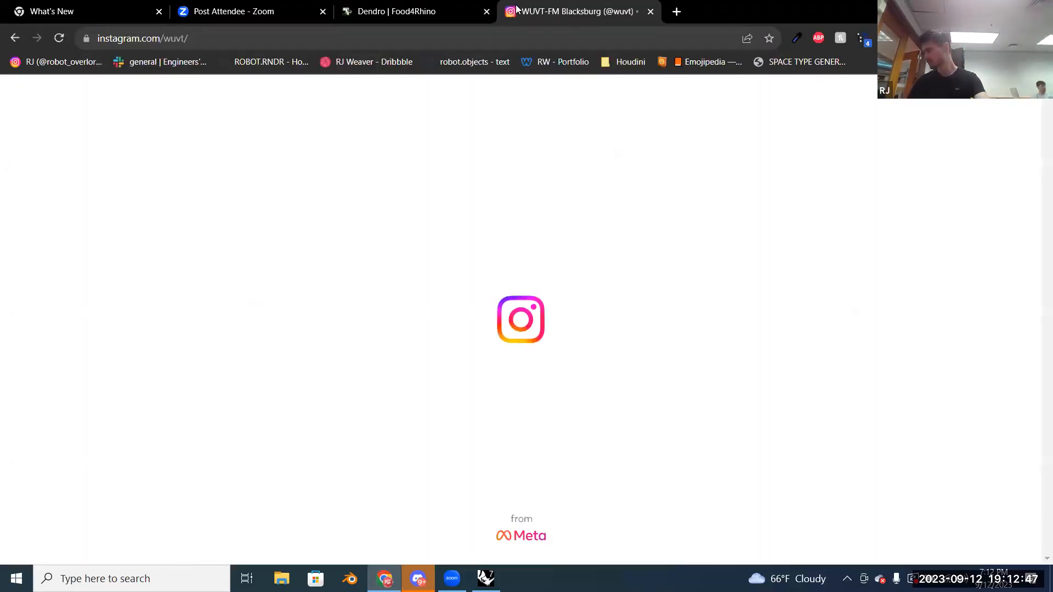